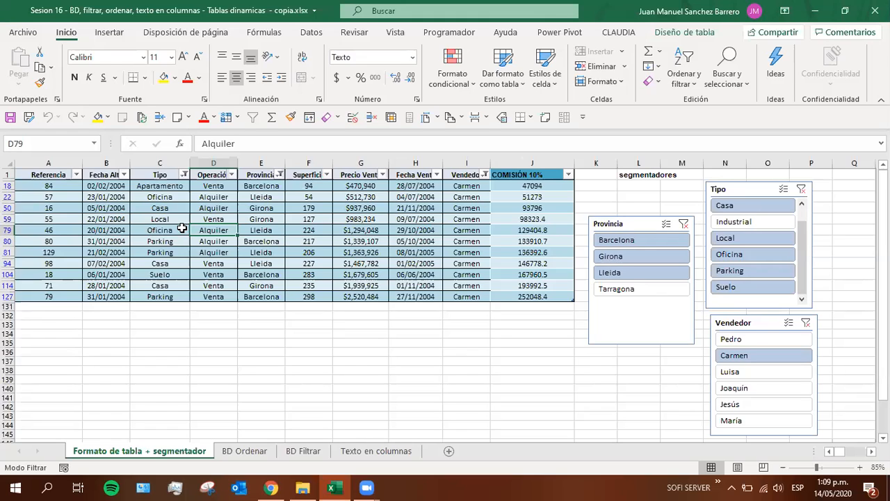
{"action": "left_click", "coordinate": [166, 292]}
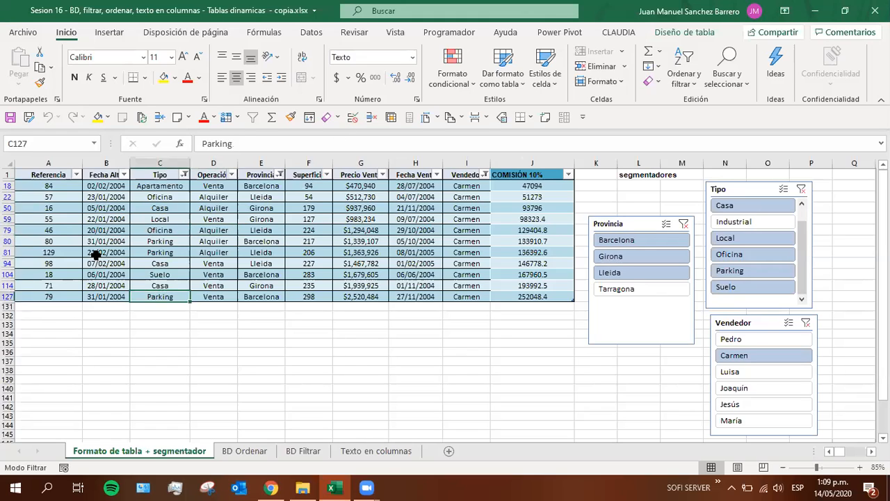
{"action": "left_click", "coordinate": [86, 196]}
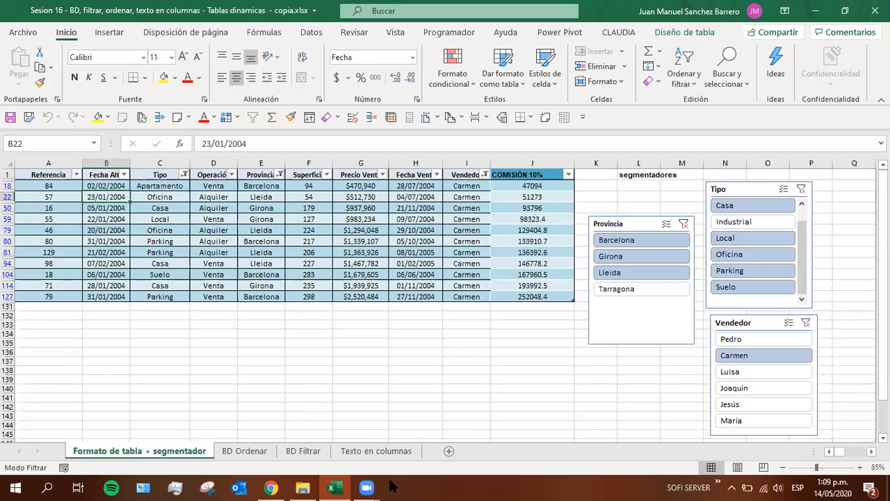
{"action": "mouse_move", "coordinate": [367, 487]}
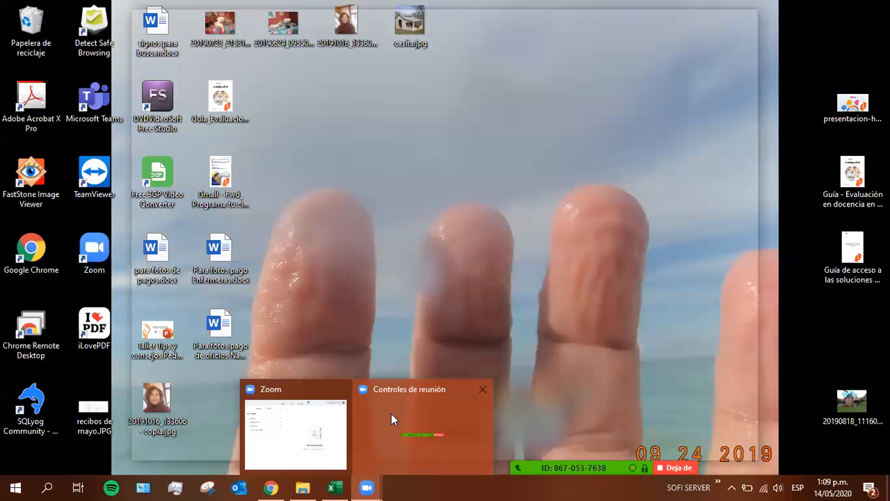
{"action": "left_click", "coordinate": [391, 413]}
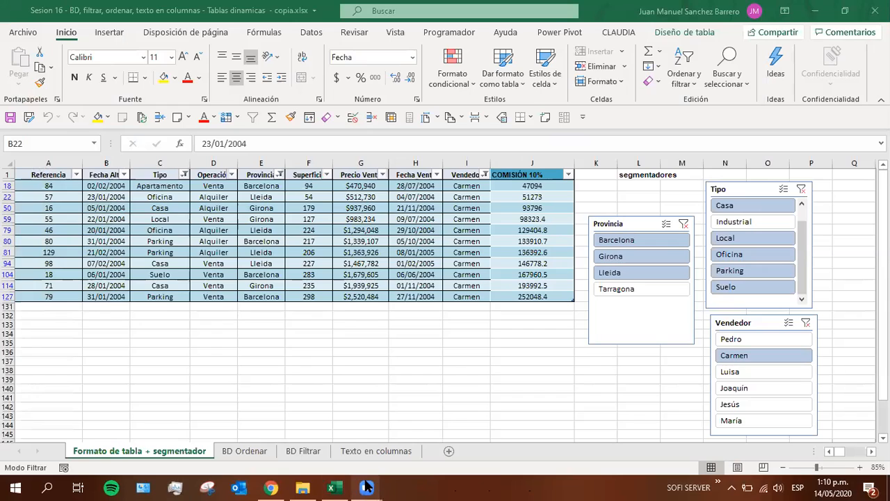
{"action": "mouse_move", "coordinate": [367, 486]}
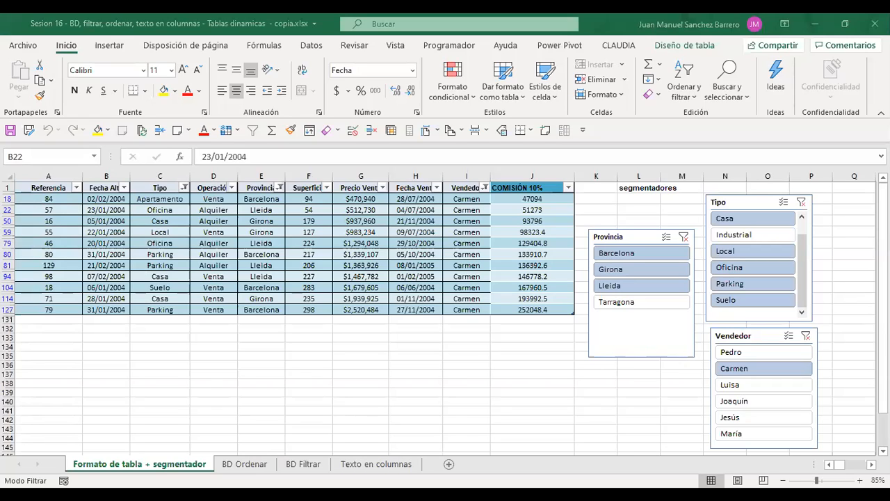
{"action": "left_click", "coordinate": [451, 241]}
{"action": "key", "text": "F2"}
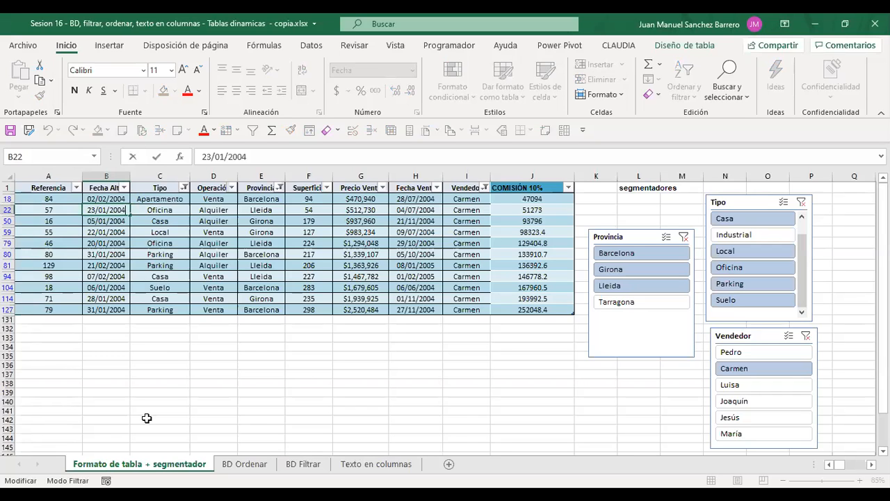
Select the filtered table records in A18:J127 to show the extent of the visible data
{"action": "left_click", "coordinate": [45, 198]}
{"action": "left_click_drag", "start_coordinate": [44, 198], "coordinate": [523, 308]}
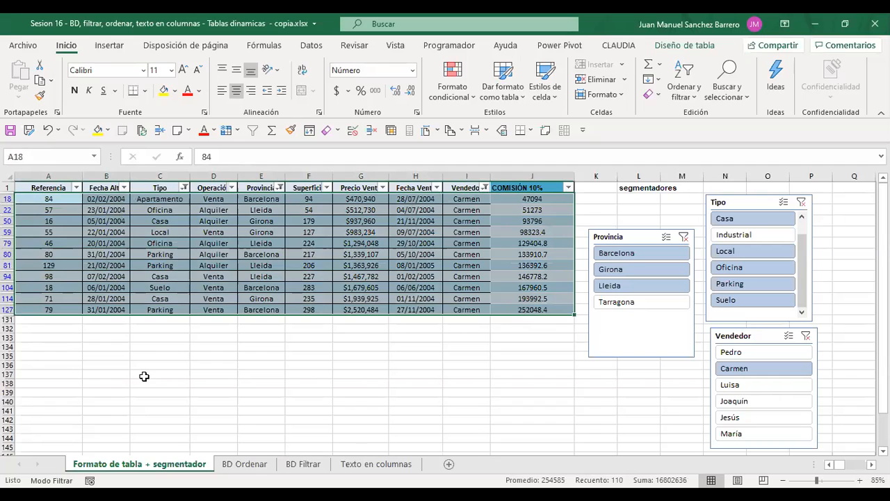
{"action": "left_click", "coordinate": [78, 233]}
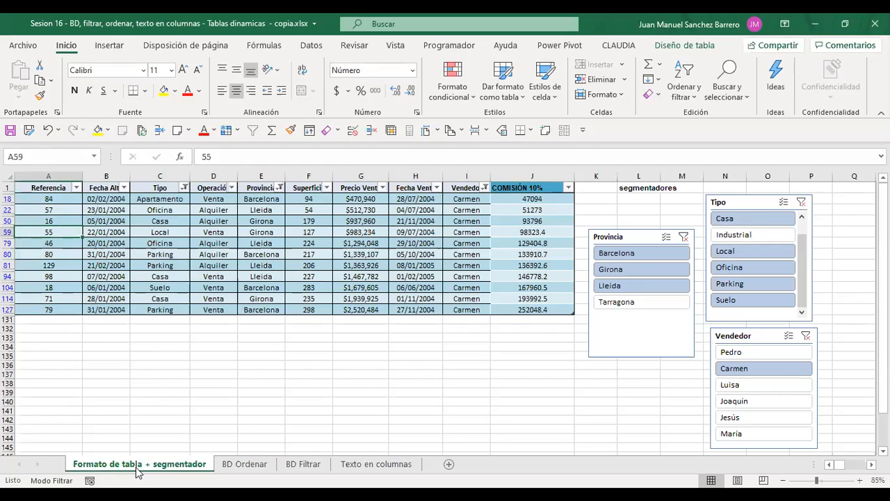
Inspect the formula behind several COMISIÓN 10% cells and enlarge the sheet view to 90%
{"action": "left_click", "coordinate": [515, 208]}
{"action": "left_click", "coordinate": [521, 232]}
{"action": "left_click", "coordinate": [523, 266]}
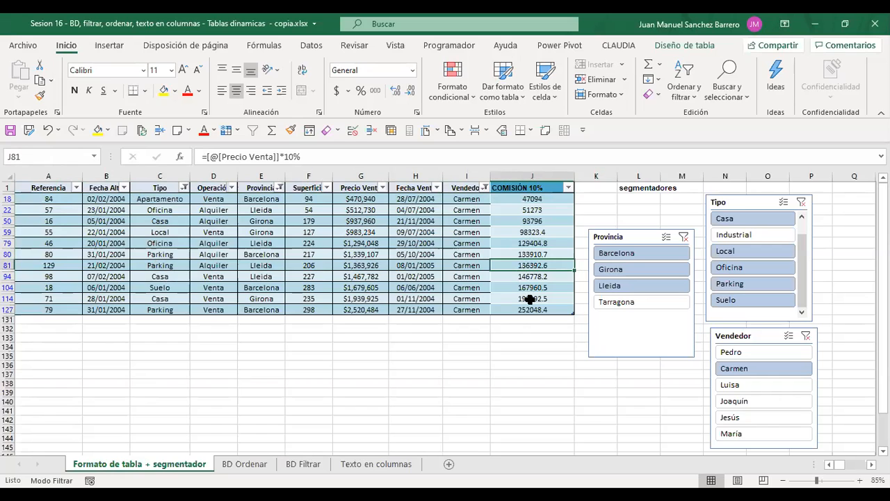
{"action": "left_click", "coordinate": [860, 480]}
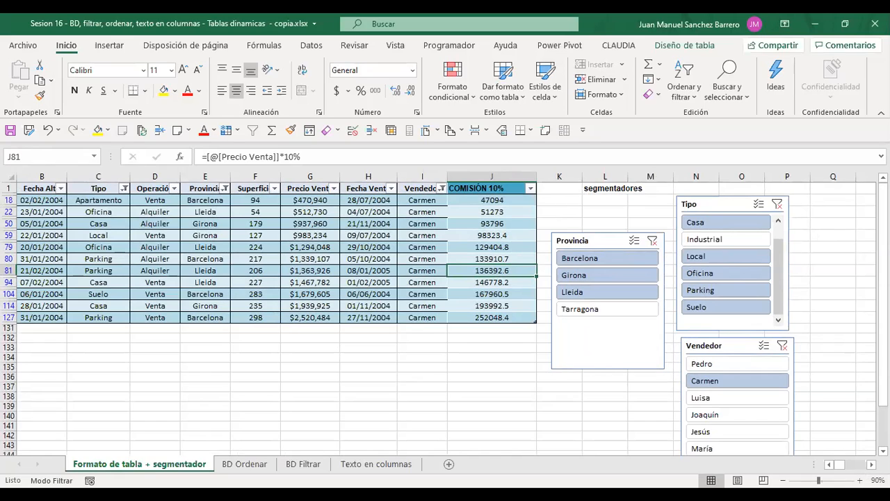
{"action": "key", "text": "alt+Tab"}
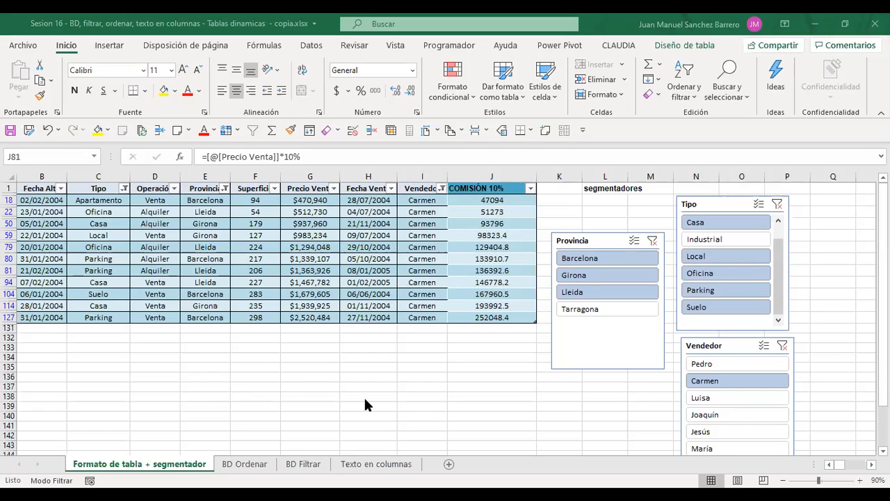
{"action": "left_click", "coordinate": [195, 348]}
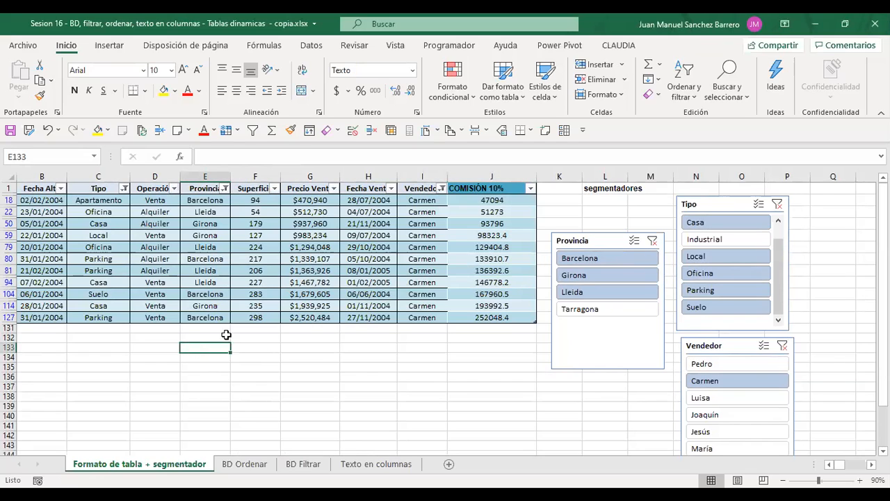
{"action": "left_click", "coordinate": [665, 19]}
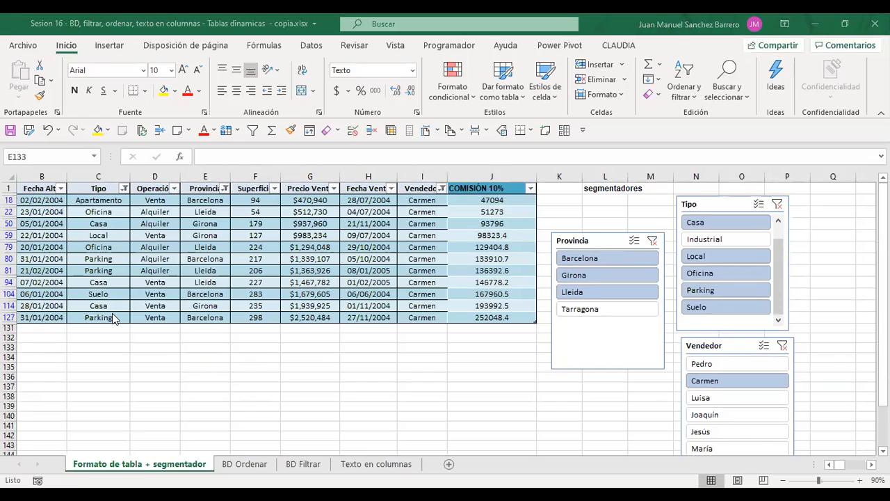
{"action": "left_click", "coordinate": [90, 239]}
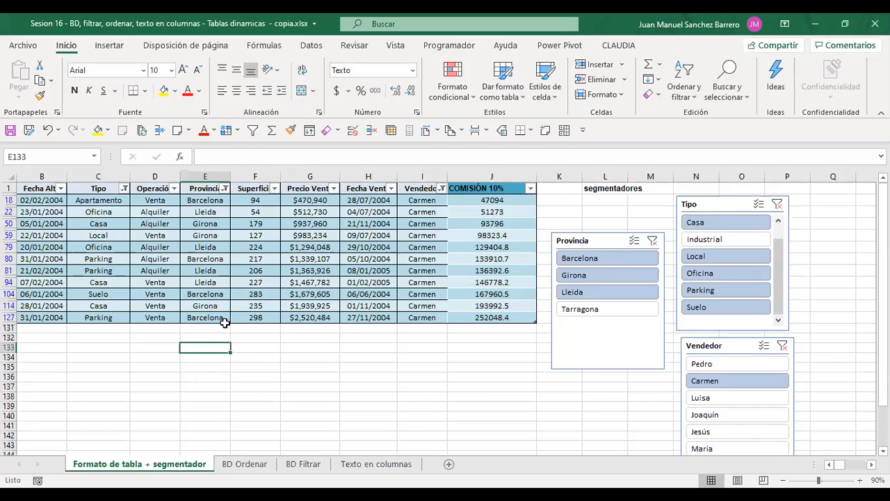
Examine the Precio Venta reference in the COMISIÓN 10% formula without changing it
{"action": "left_click", "coordinate": [501, 238]}
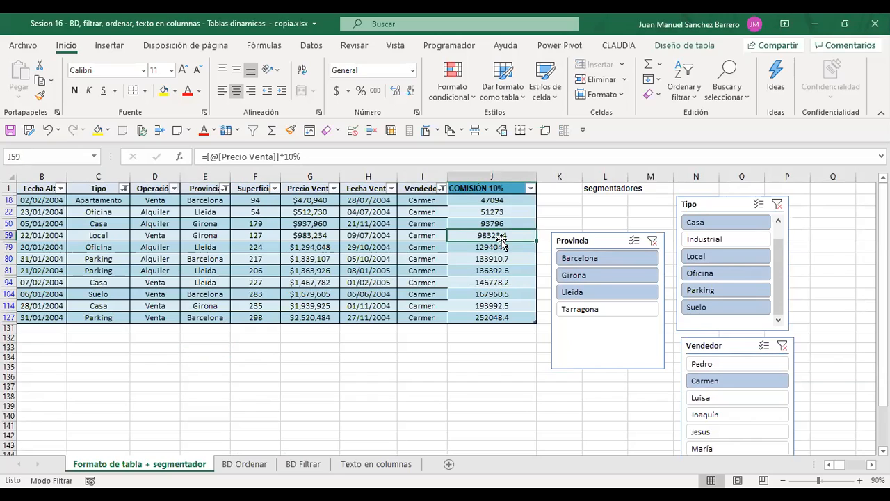
{"action": "left_click", "coordinate": [505, 284]}
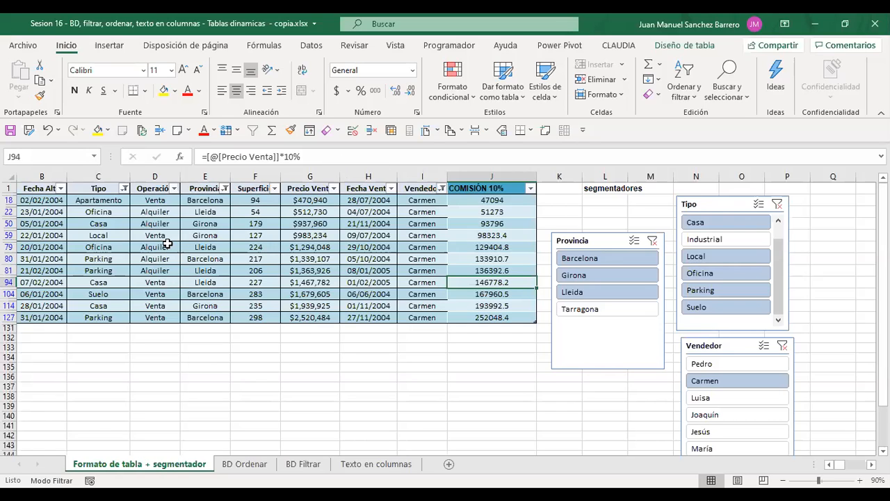
{"action": "left_click_drag", "start_coordinate": [209, 158], "coordinate": [279, 157]}
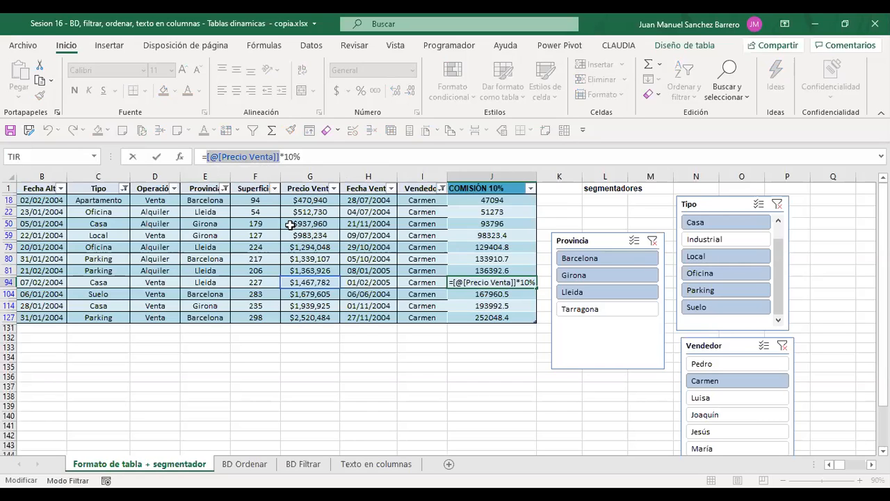
{"action": "key", "text": "Escape"}
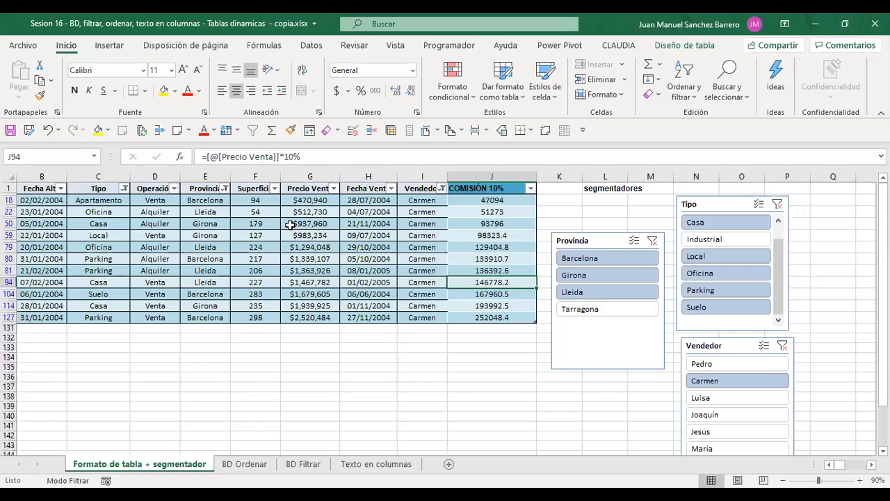
{"action": "left_click", "coordinate": [469, 198]}
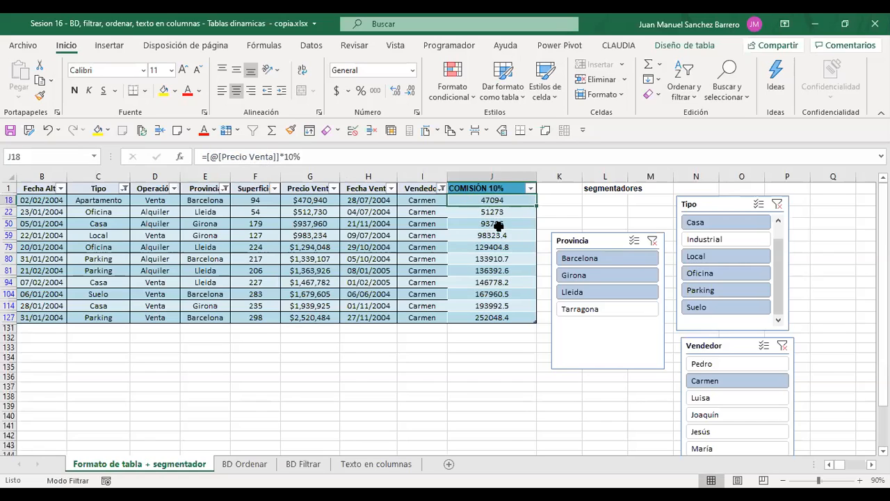
Move the Provincia slicer beyond the Tipo and Vendedor slicers and add a table column headed "jjj" in K1
{"action": "left_click_drag", "start_coordinate": [602, 239], "coordinate": [849, 288]}
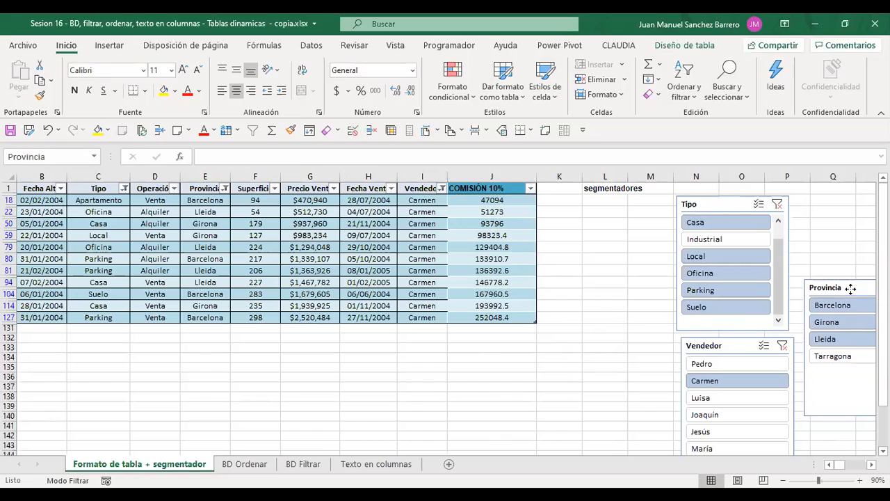
{"action": "left_click", "coordinate": [559, 189]}
{"action": "type", "text": "jjj"}
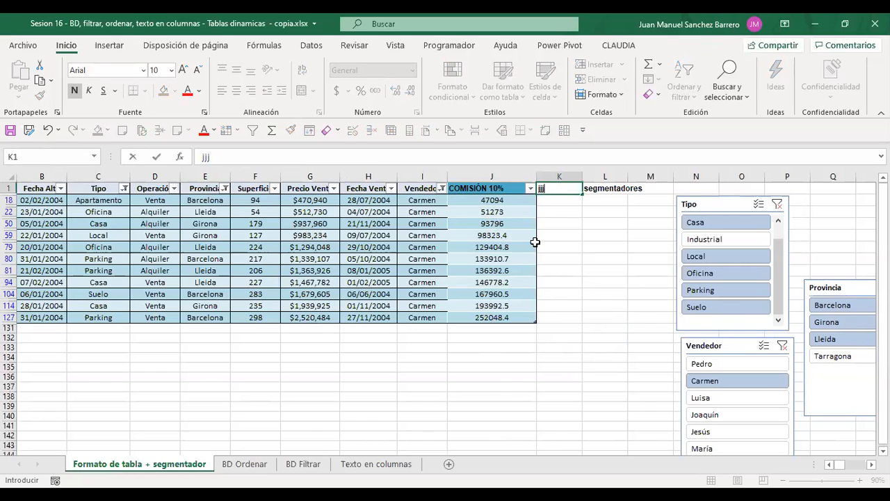
{"action": "key", "text": "Return"}
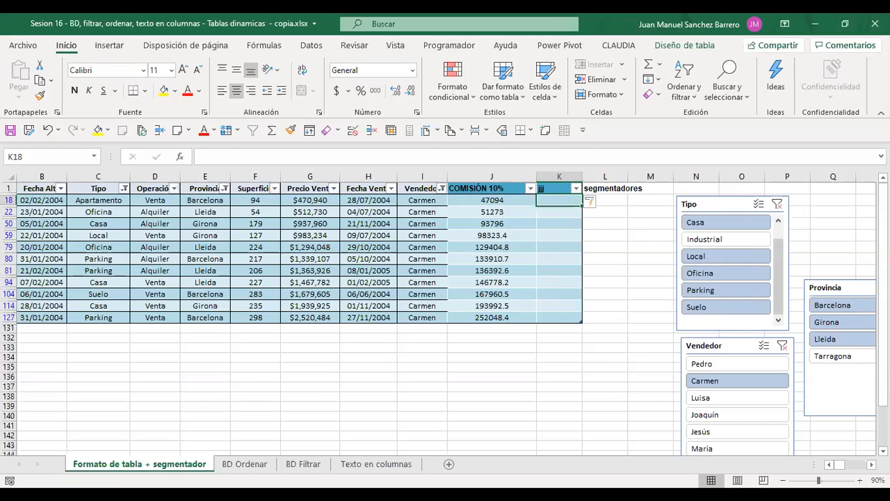
{"action": "left_click", "coordinate": [50, 328]}
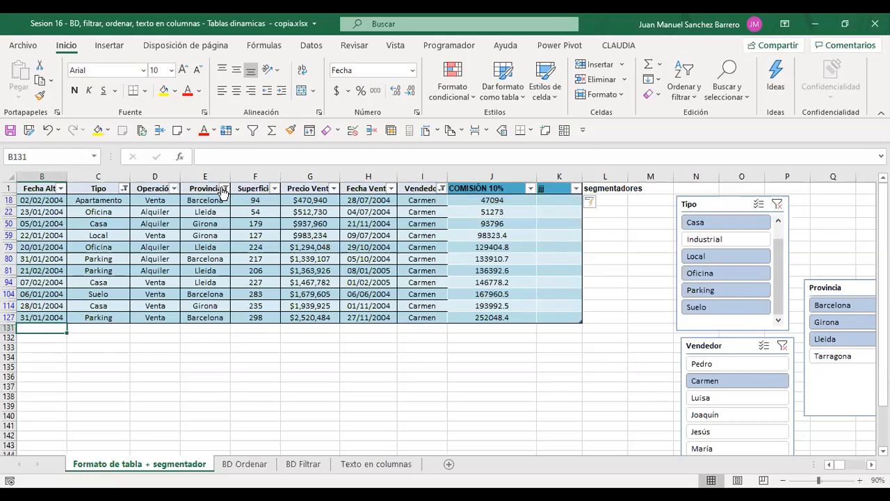
{"action": "mouse_move", "coordinate": [122, 194]}
{"action": "mouse_move", "coordinate": [441, 193]}
{"action": "left_click", "coordinate": [339, 419]}
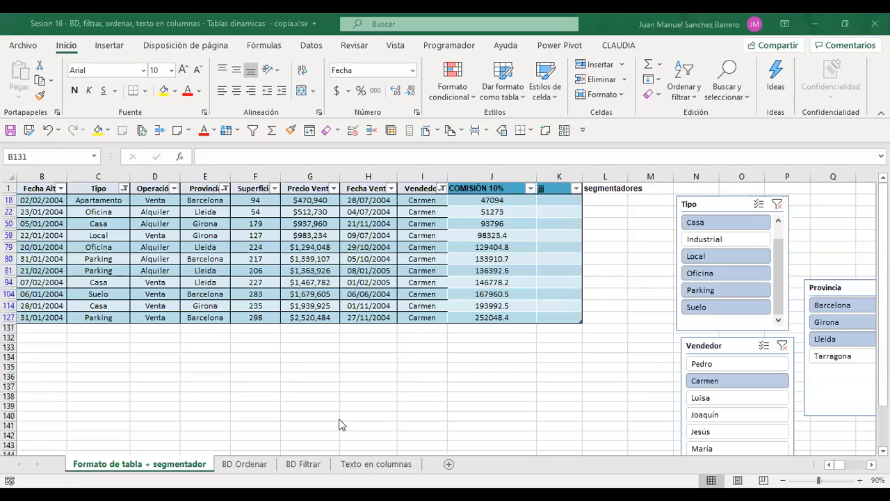
{"action": "left_click", "coordinate": [283, 305]}
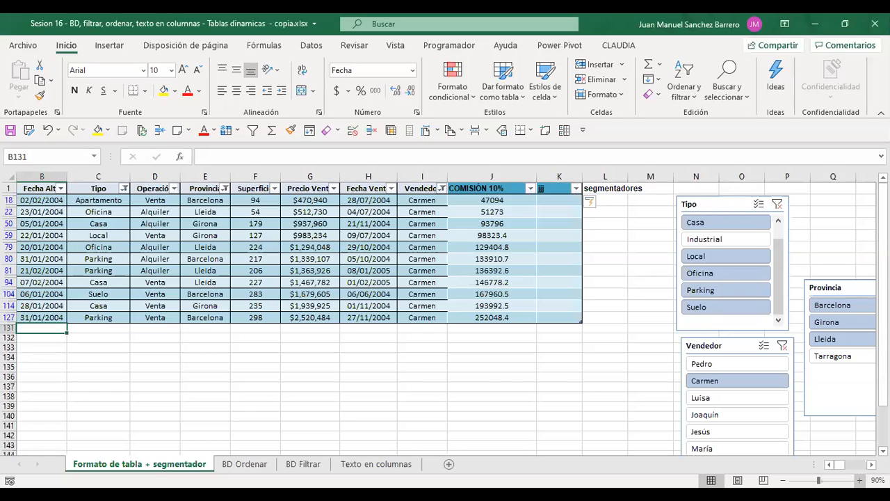
Enlarge the sheet view to 110%
{"action": "left_click", "coordinate": [859, 480]}
{"action": "left_click", "coordinate": [877, 480]}
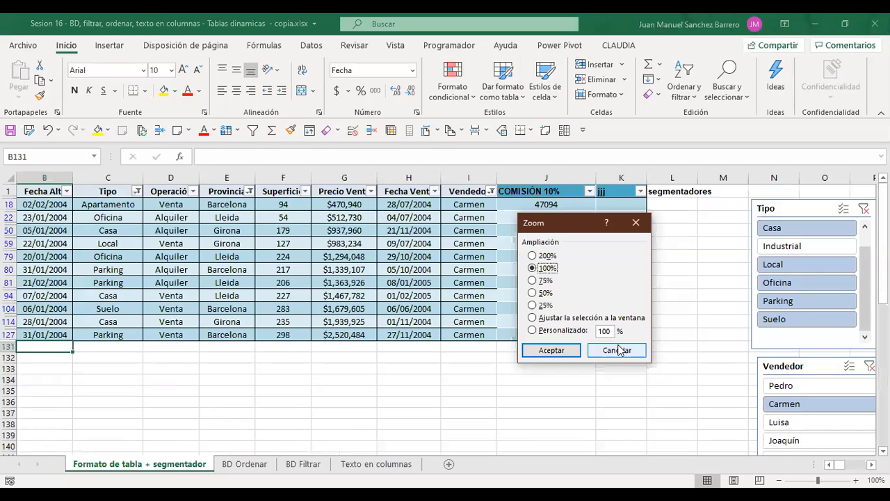
{"action": "left_click", "coordinate": [617, 351]}
{"action": "left_click", "coordinate": [856, 480]}
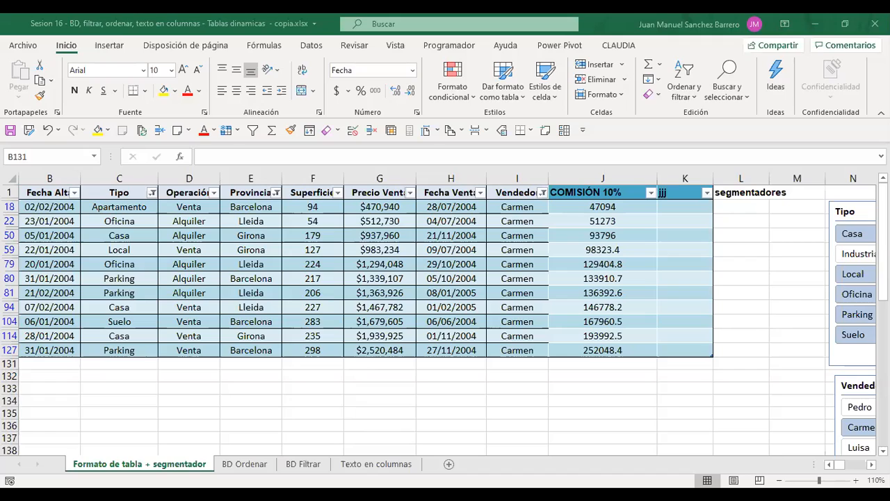
{"action": "key", "text": "alt+Tab"}
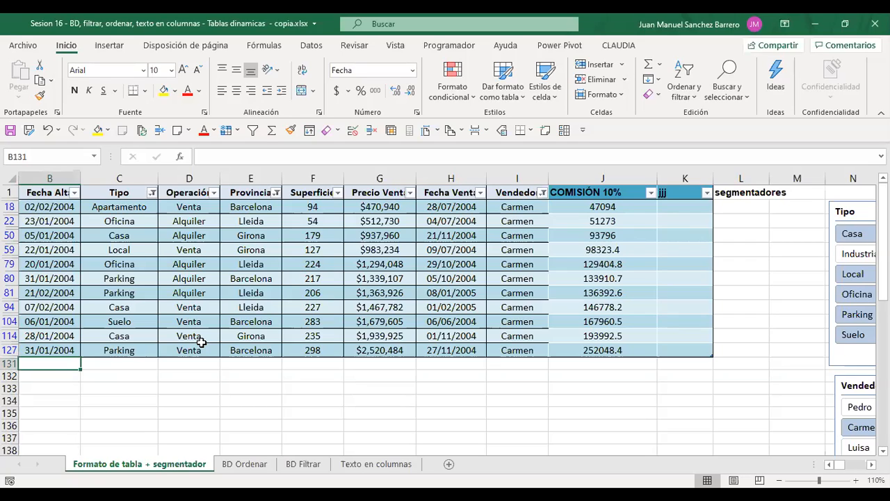
{"action": "left_click", "coordinate": [685, 12]}
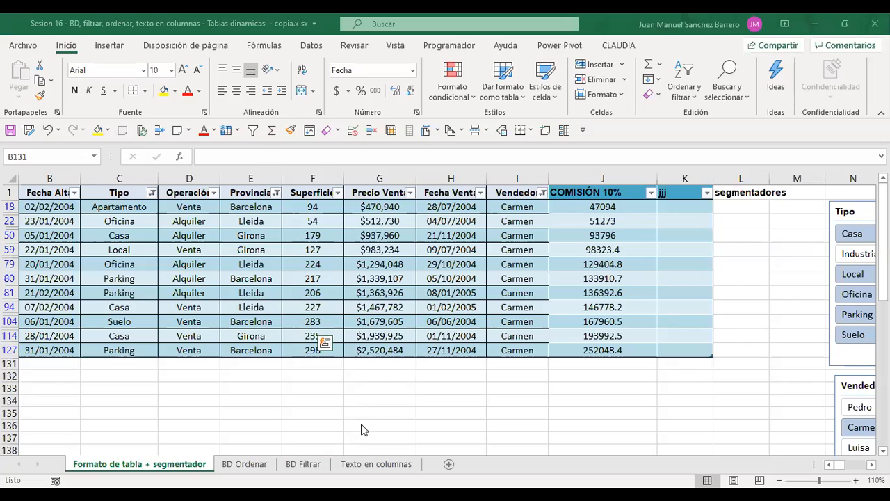
{"action": "key", "text": "Escape"}
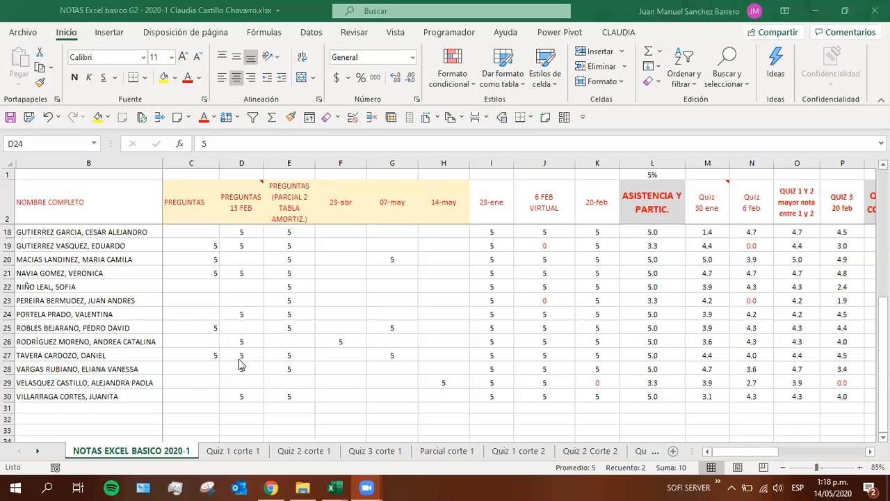
Switch to the NOTAS Excel basico grades workbook and check students' marks in the PREGUNTAS and 07-may columns
{"action": "type", "text": "5\t5"}
{"action": "left_click", "coordinate": [287, 379]}
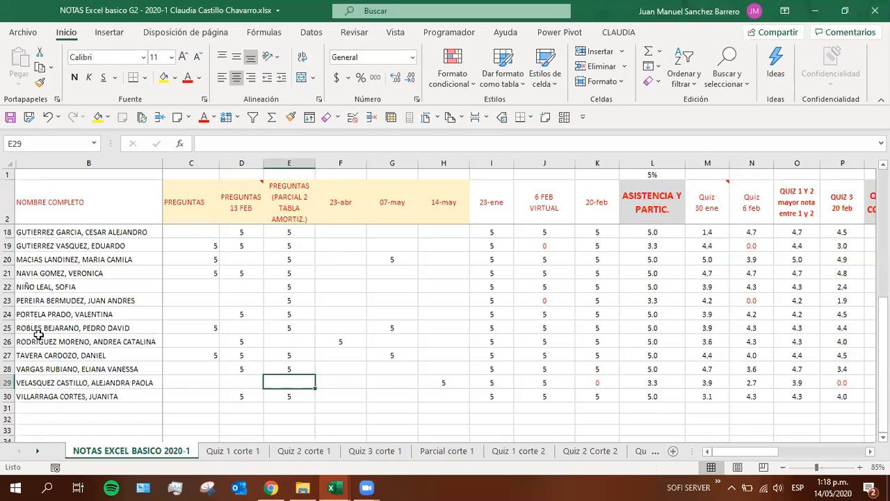
{"action": "left_click", "coordinate": [40, 314]}
{"action": "left_click", "coordinate": [296, 317]}
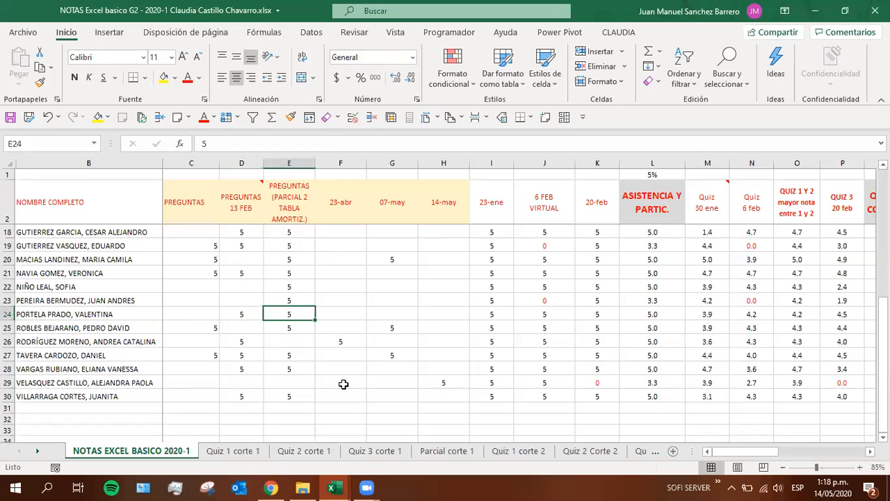
{"action": "left_click", "coordinate": [295, 286]}
{"action": "left_click", "coordinate": [378, 285]}
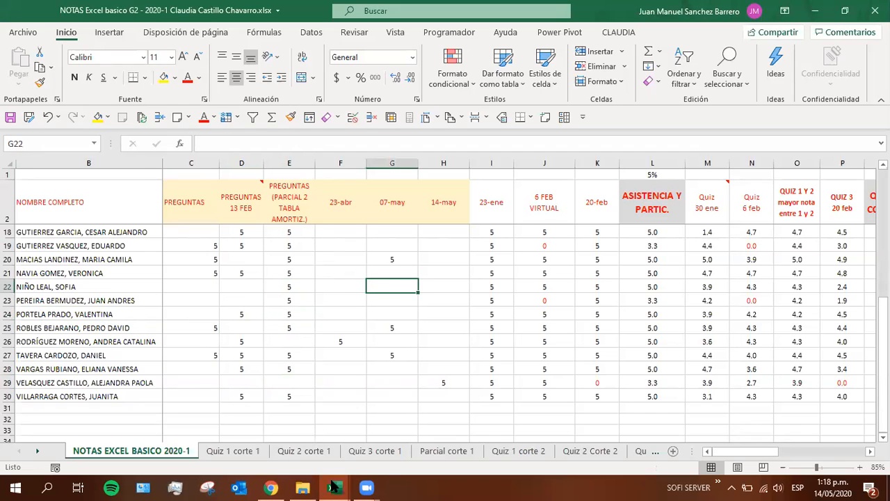
Switch back to the Sesion 16 workbook with the filtered property table
{"action": "mouse_move", "coordinate": [358, 483]}
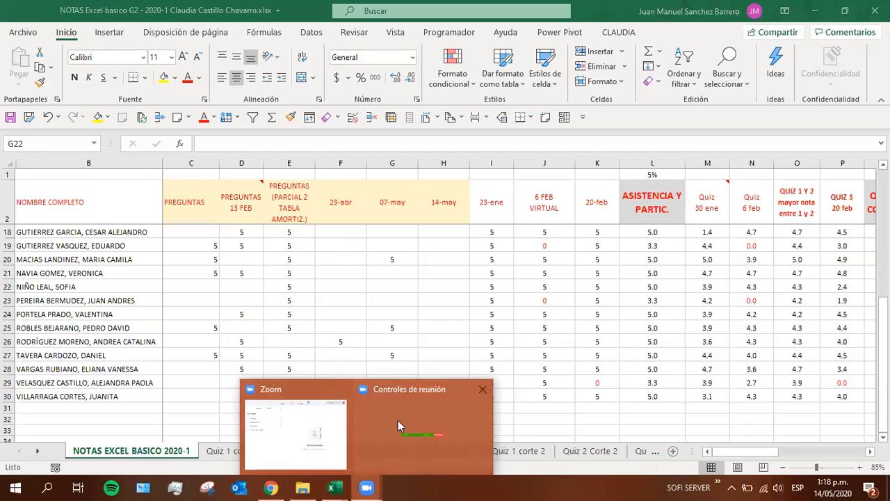
{"action": "key", "text": "alt+Tab"}
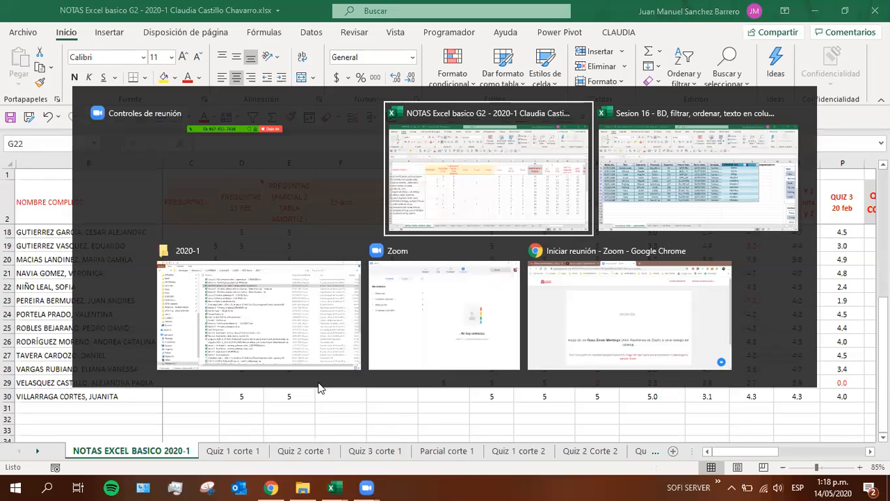
{"action": "key", "text": "alt+Tab"}
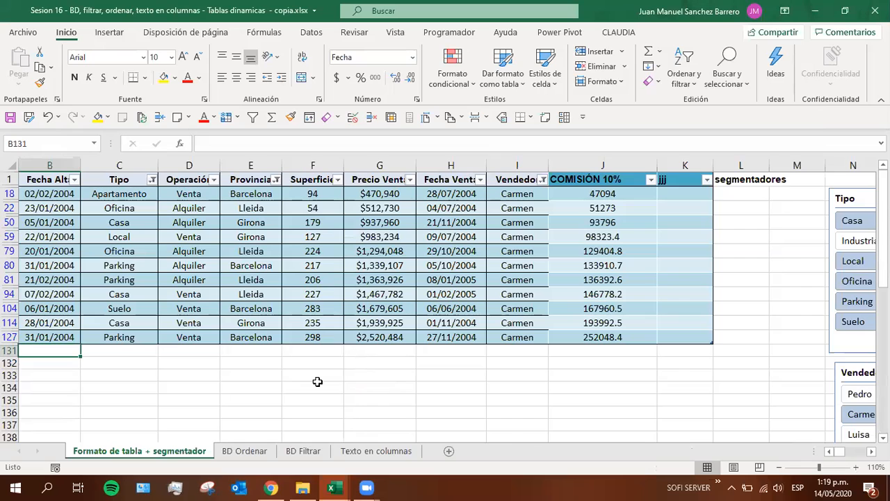
Return to the NOTAS Excel basico grades workbook and check the students' marks in the PREGUNTAS columns, starting from row 3
{"action": "key", "text": "alt+Tab"}
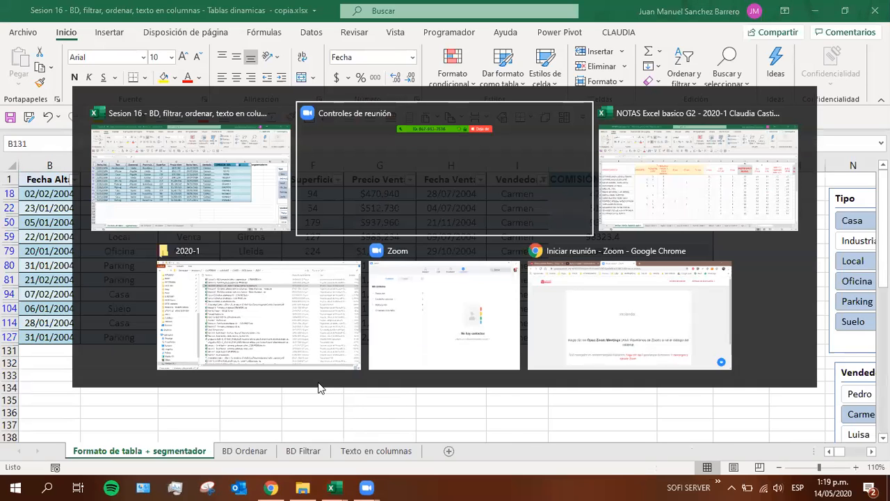
{"action": "key", "text": "alt+Tab"}
{"action": "scroll", "coordinate": [299, 370], "scroll_direction": "up", "scroll_amount": 5}
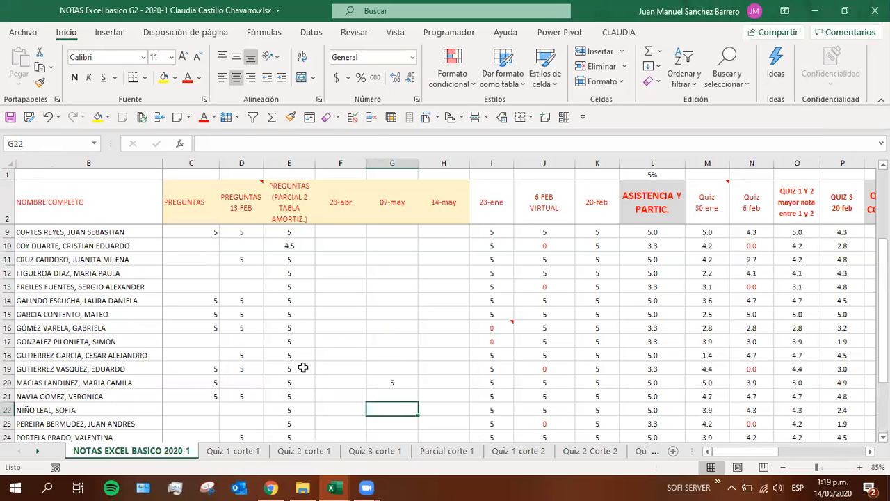
{"action": "left_click", "coordinate": [82, 235]}
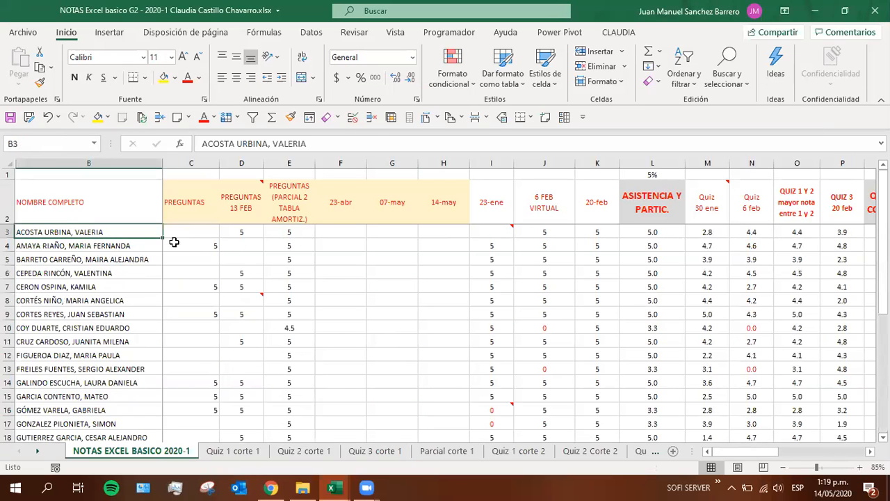
{"action": "left_click_drag", "start_coordinate": [240, 233], "coordinate": [288, 232]}
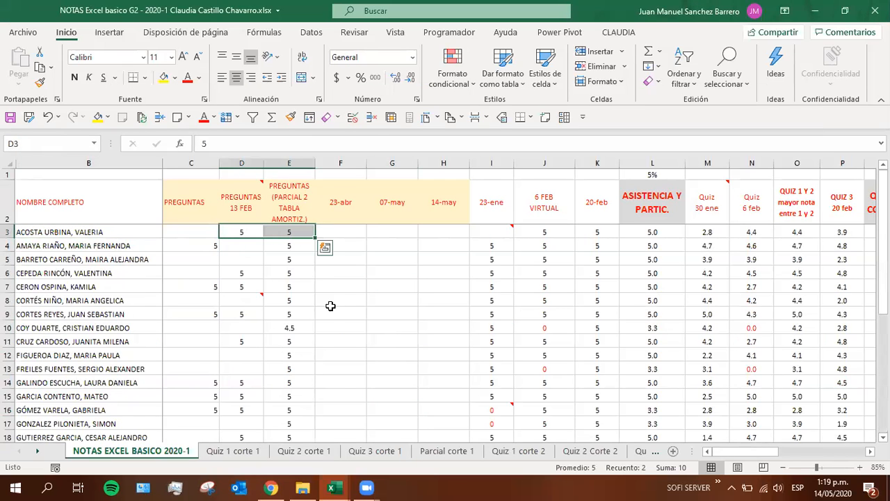
{"action": "scroll", "coordinate": [331, 306], "scroll_direction": "down", "scroll_amount": 2}
{"action": "scroll", "coordinate": [330, 306], "scroll_direction": "down", "scroll_amount": 4}
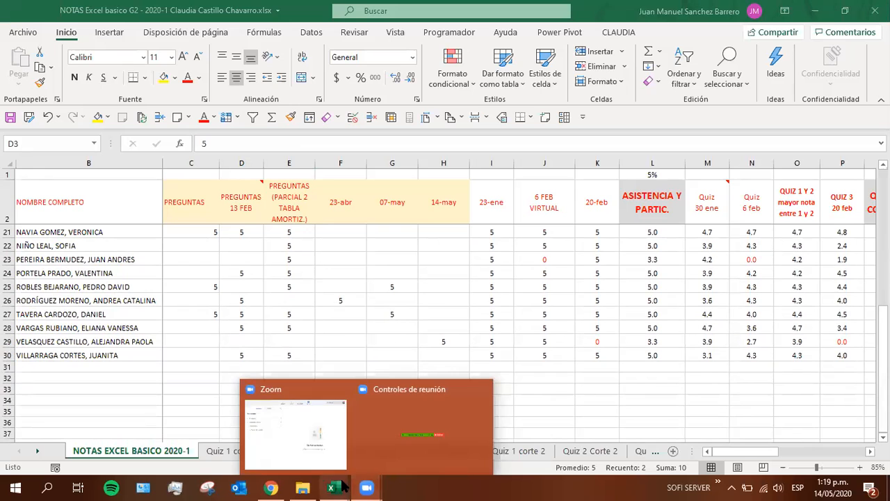
Go back to the Sesion 16 workbook and examine the filtered rows across the Fecha Alta, Tipo, Superficie and Fecha Venta columns
{"action": "mouse_move", "coordinate": [341, 488]}
{"action": "left_click", "coordinate": [269, 451]}
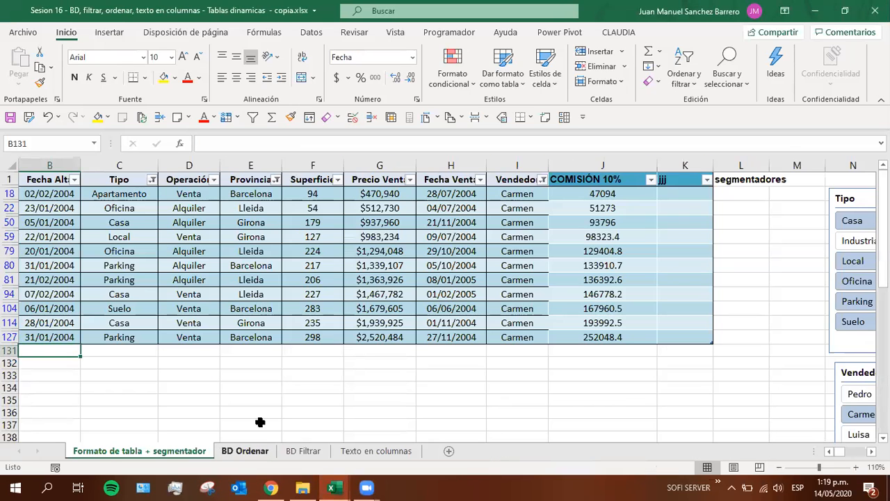
{"action": "left_click", "coordinate": [295, 279]}
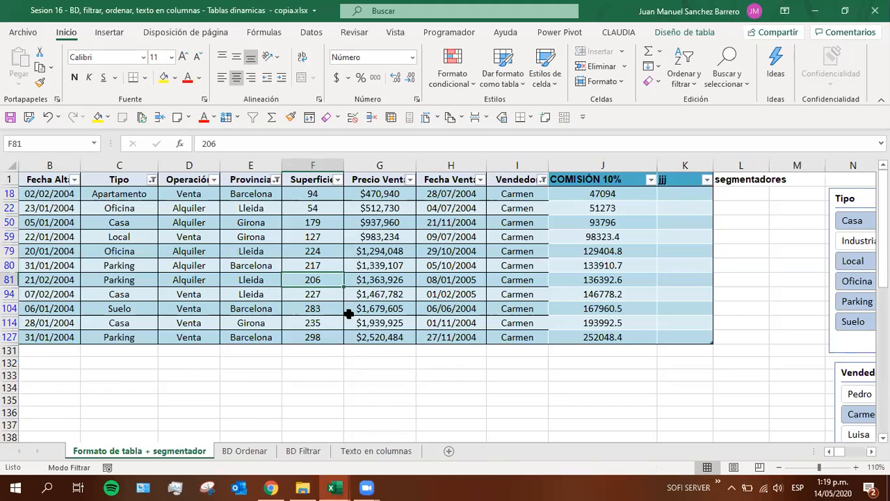
{"action": "mouse_move", "coordinate": [367, 487]}
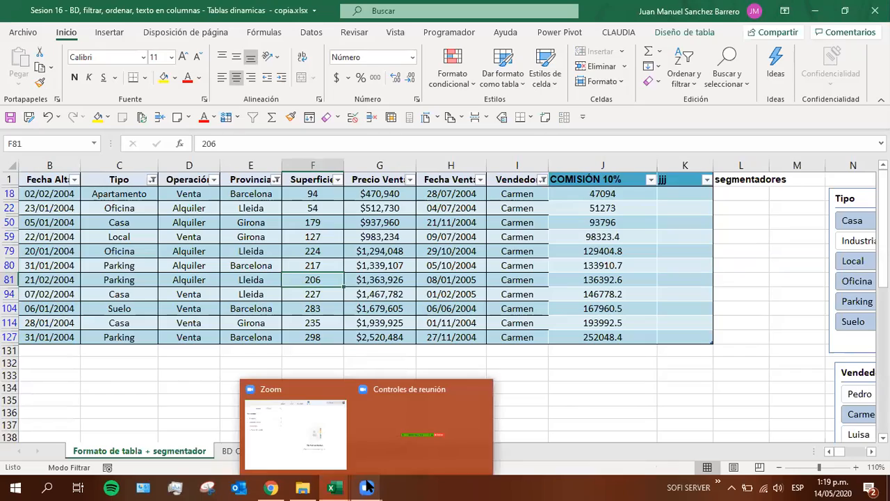
{"action": "mouse_move", "coordinate": [332, 448]}
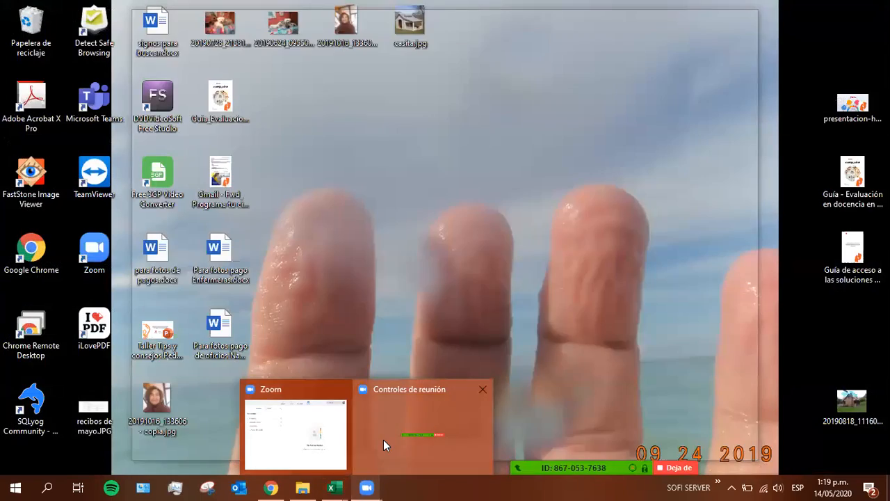
{"action": "left_click", "coordinate": [383, 443]}
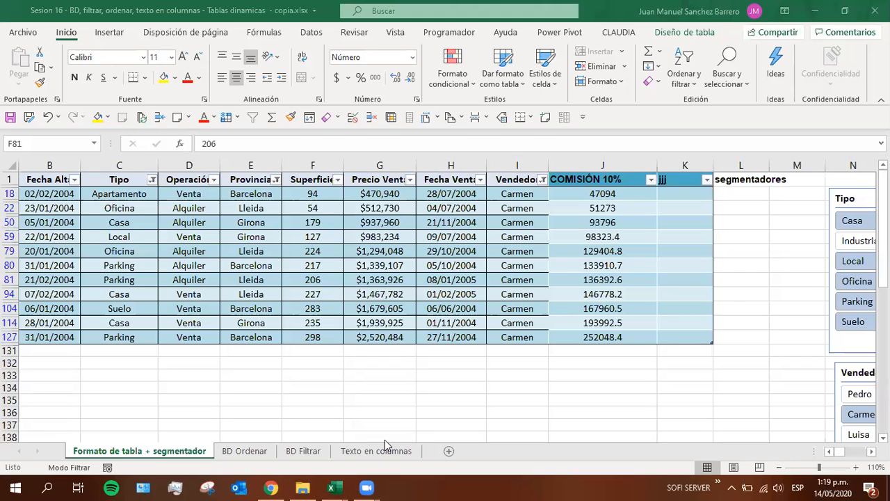
{"action": "left_click", "coordinate": [54, 324]}
{"action": "left_click", "coordinate": [54, 324]}
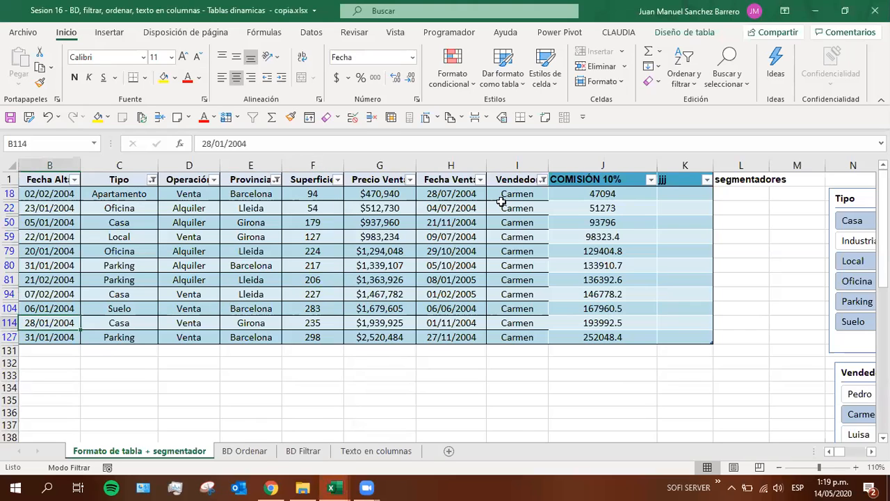
{"action": "left_click", "coordinate": [141, 279]}
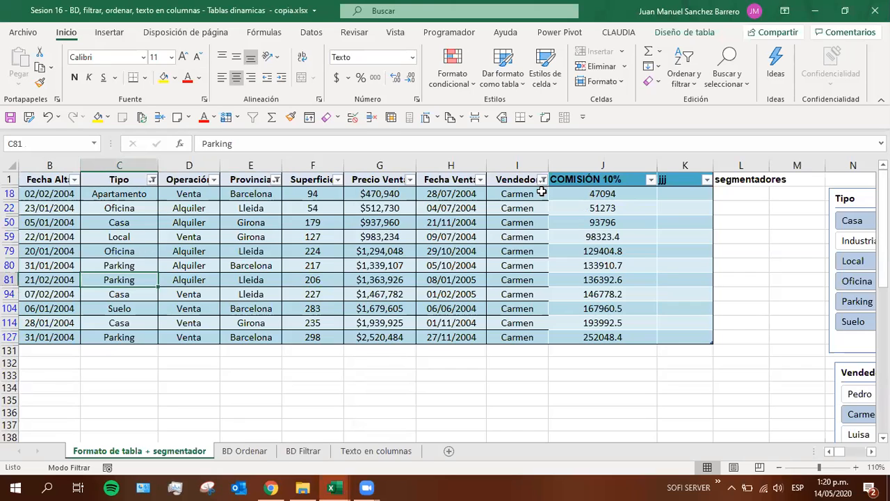
{"action": "left_click", "coordinate": [459, 279]}
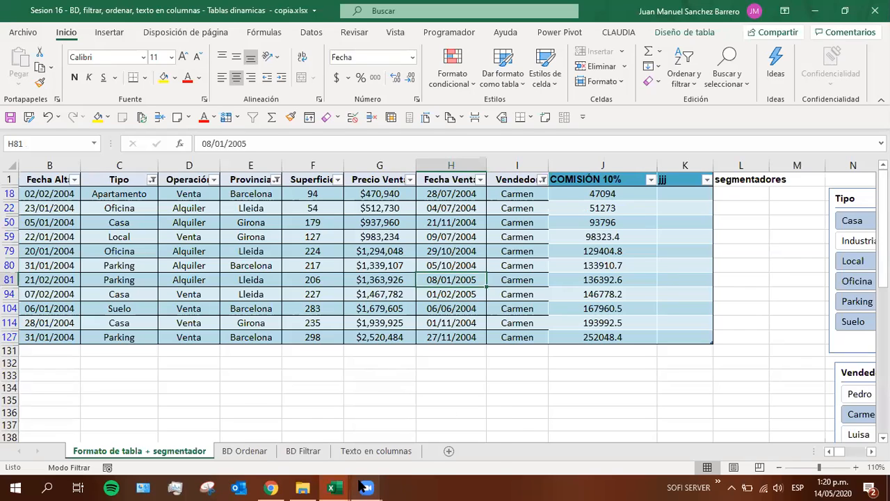
Switch to the NOTAS Excel basico grades workbook and change the 14-may mark in H29 to 0
{"action": "mouse_move", "coordinate": [367, 487]}
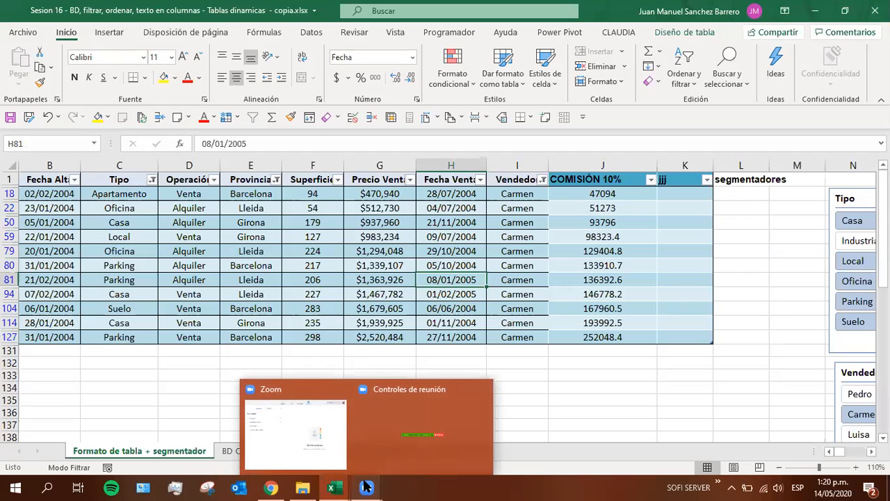
{"action": "mouse_move", "coordinate": [335, 487]}
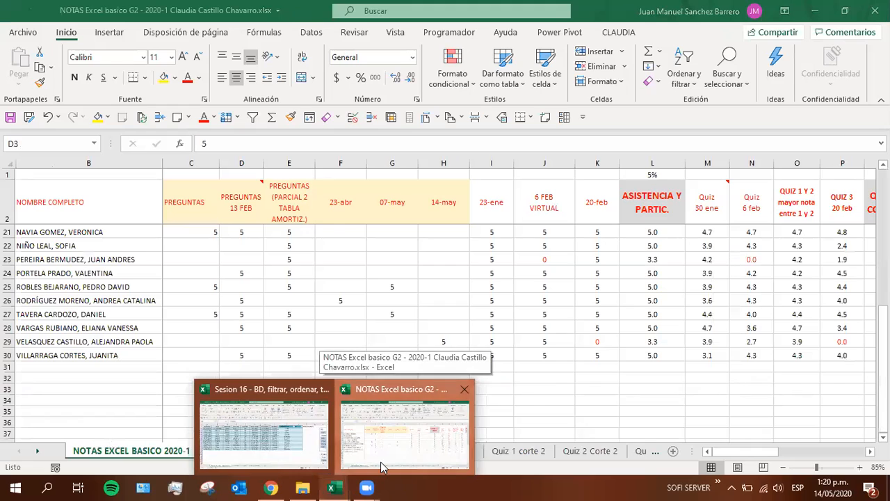
{"action": "left_click", "coordinate": [380, 462]}
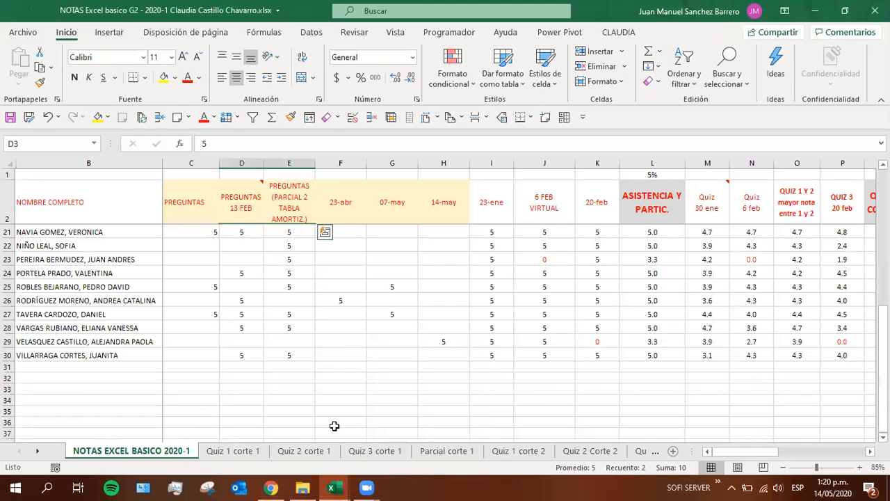
{"action": "left_click", "coordinate": [429, 341]}
{"action": "type", "text": "0"}
{"action": "key", "text": "Return"}
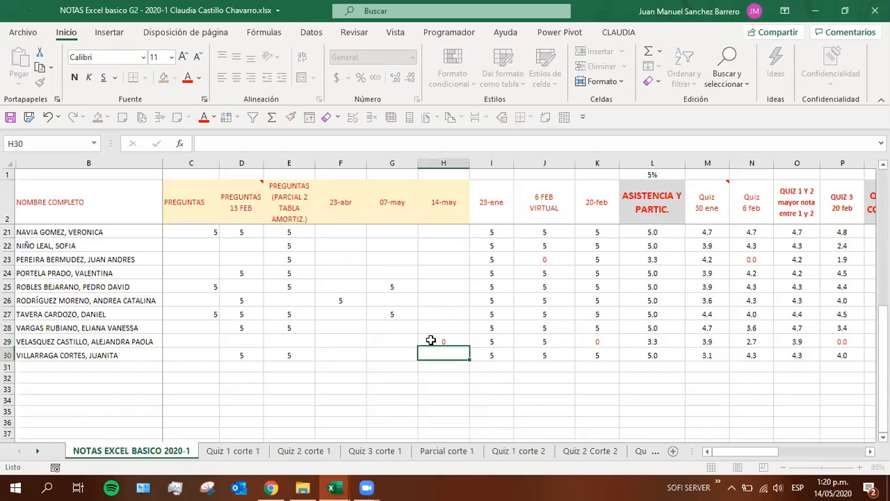
Enter 0 as the 14-may mark in H22
{"action": "left_click", "coordinate": [442, 272]}
{"action": "left_click", "coordinate": [435, 246]}
{"action": "type", "text": "0"}
{"action": "key", "text": "Return"}
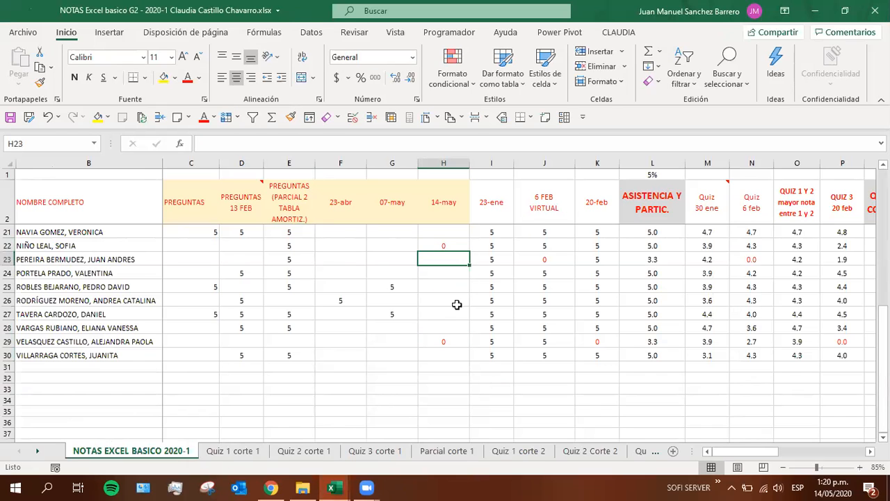
Return to the Sesion 16 workbook and examine the filtered table records in rows 22, 50, 59 and 79
{"action": "key", "text": "alt+Tab"}
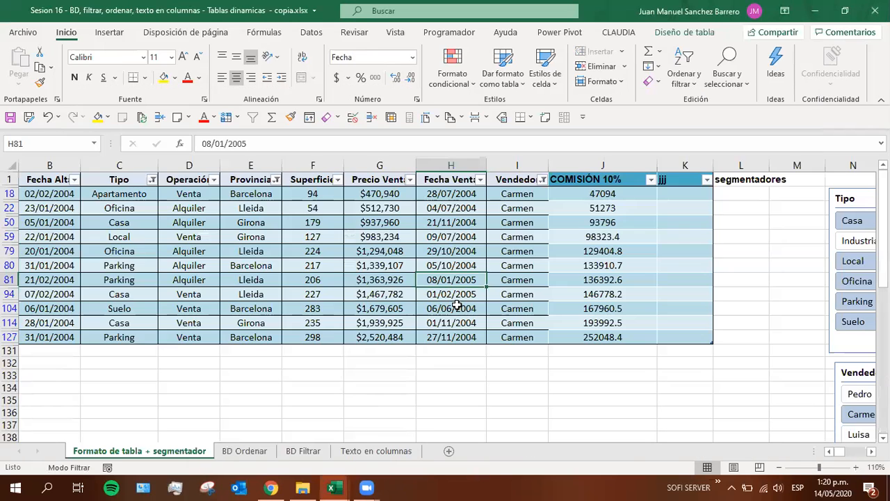
{"action": "key", "text": "alt+Tab"}
{"action": "key", "text": "alt+Tab"}
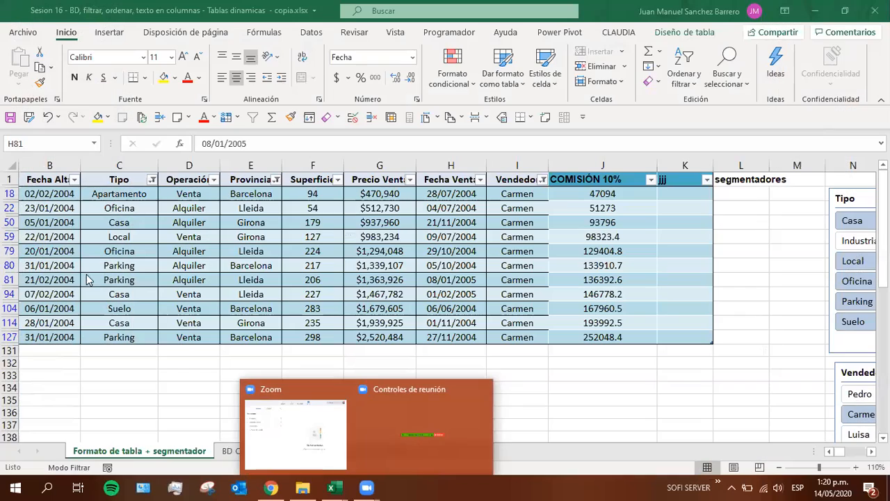
{"action": "left_click", "coordinate": [134, 325]}
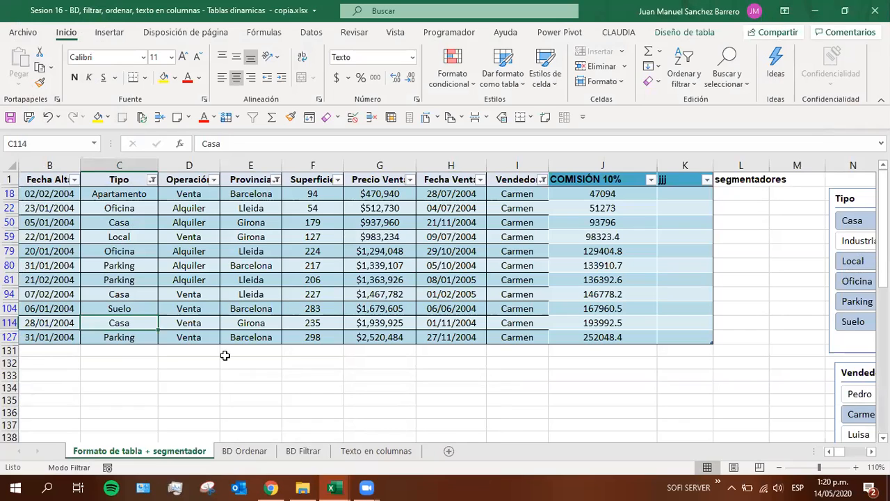
{"action": "left_click", "coordinate": [9, 208]}
{"action": "left_click", "coordinate": [9, 222]}
{"action": "left_click", "coordinate": [10, 236]}
{"action": "left_click", "coordinate": [9, 251]}
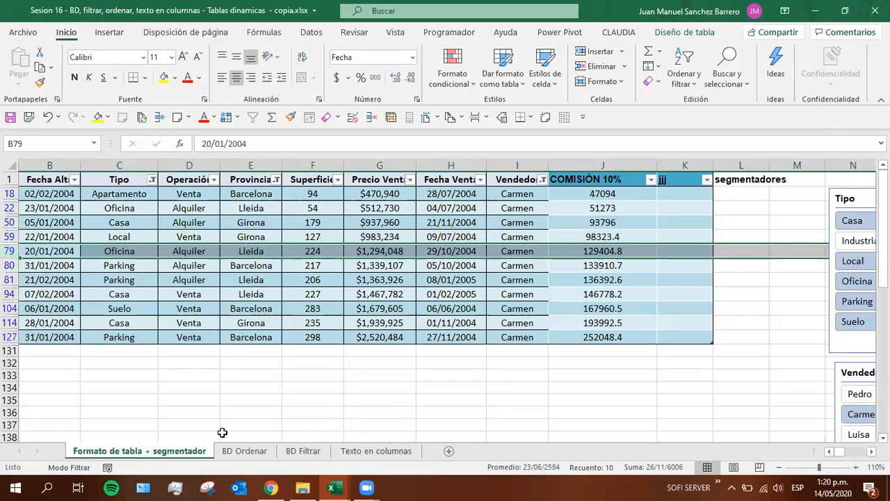
Enter 4 as the 14-may mark in H10 of the NOTAS Excel basico grades workbook and save the file
{"action": "mouse_move", "coordinate": [337, 486]}
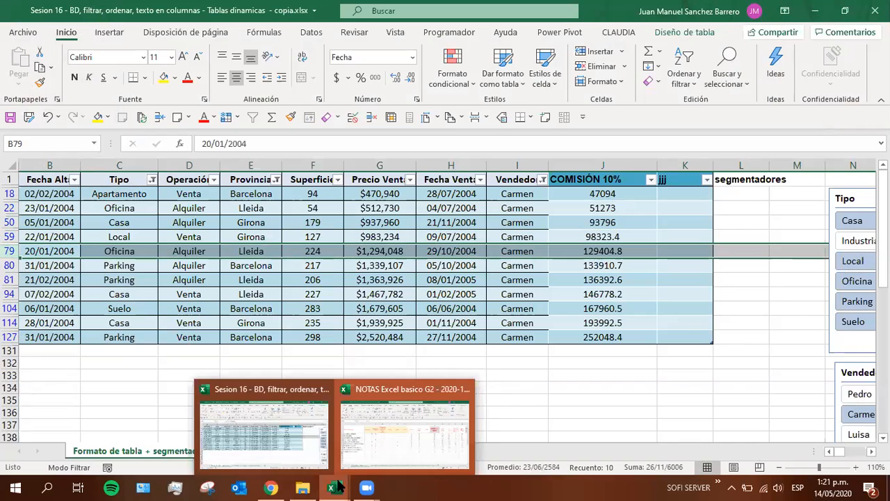
{"action": "left_click", "coordinate": [378, 453]}
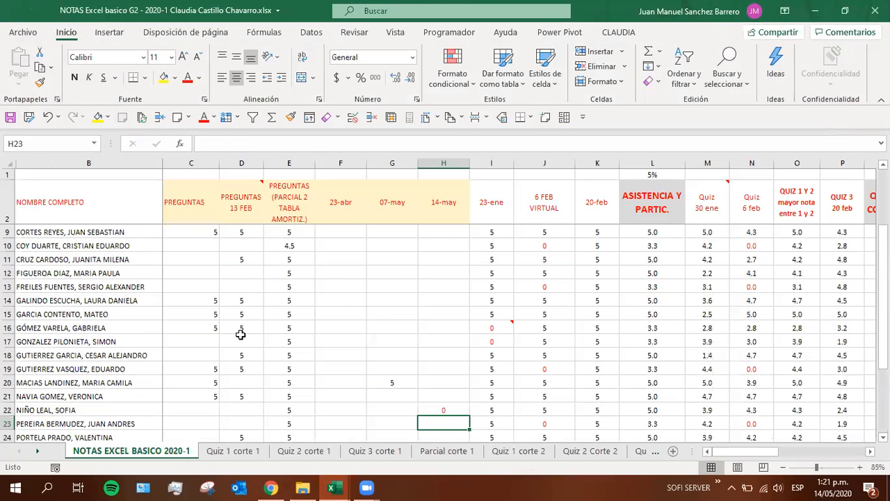
{"action": "left_click", "coordinate": [298, 245]}
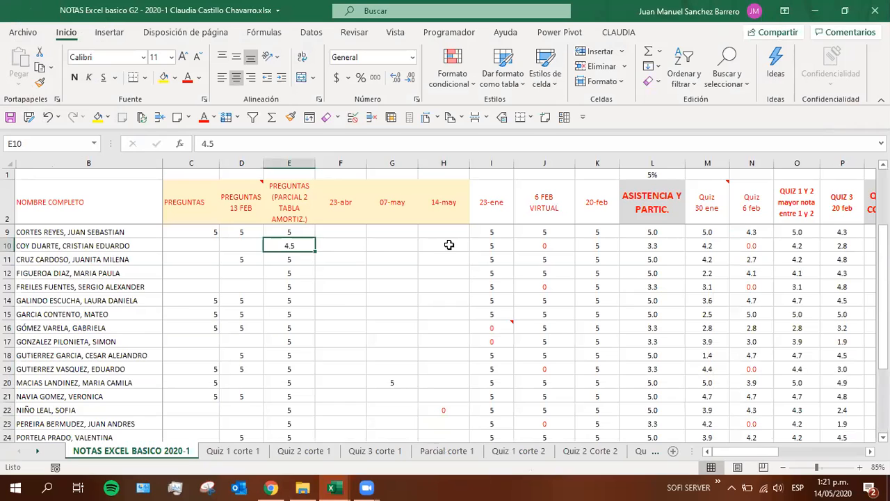
{"action": "left_click", "coordinate": [427, 248]}
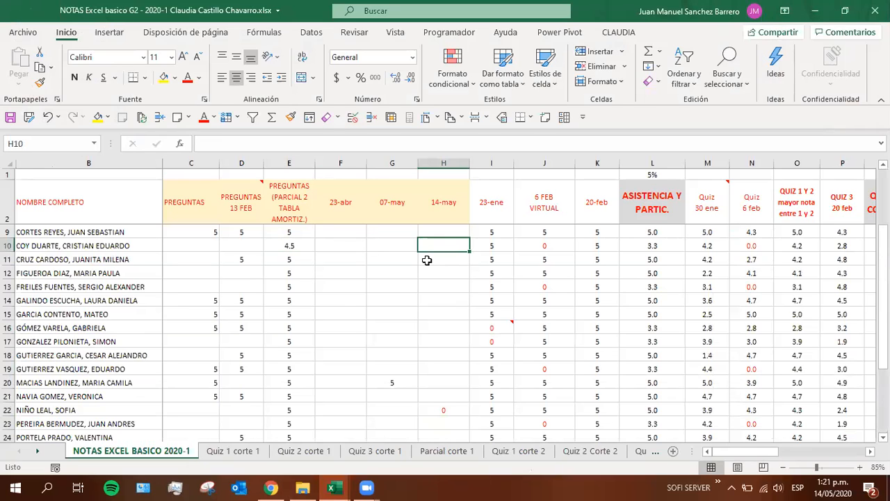
{"action": "type", "text": "4"}
{"action": "key", "text": "Return"}
{"action": "key", "text": "ctrl+s"}
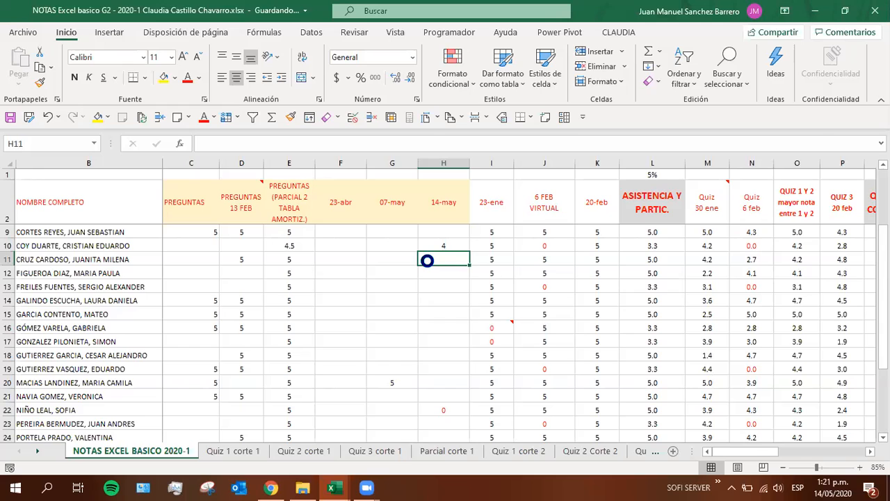
Switch back to the Sesion 16 workbook and examine the Superficie and Fecha Venta entries in row 104
{"action": "key", "text": "super+Tab"}
{"action": "key", "text": "Return"}
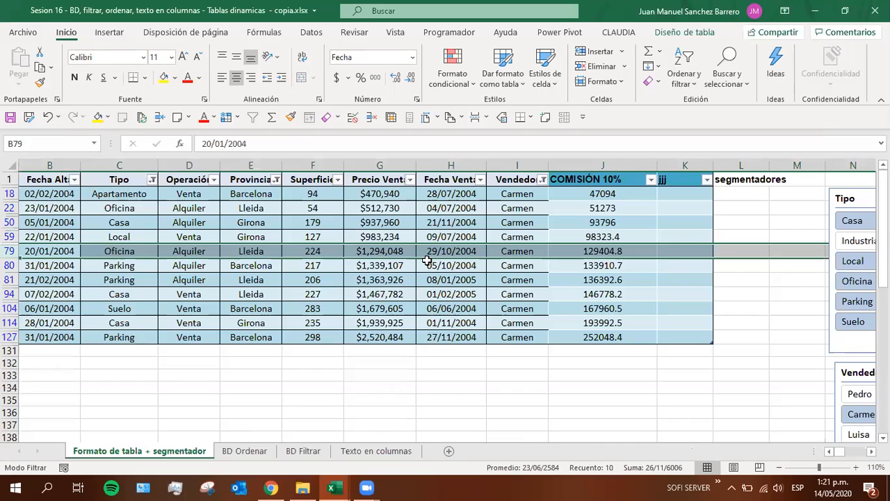
{"action": "left_click", "coordinate": [299, 304]}
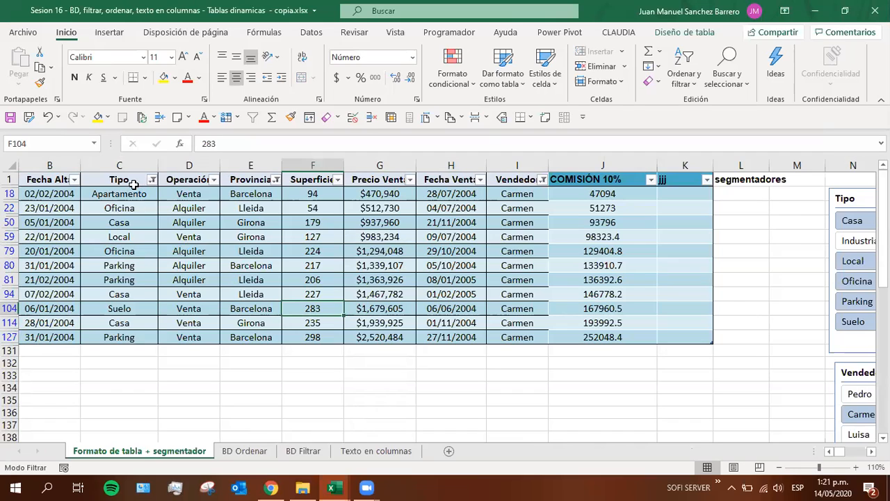
{"action": "left_click", "coordinate": [450, 310]}
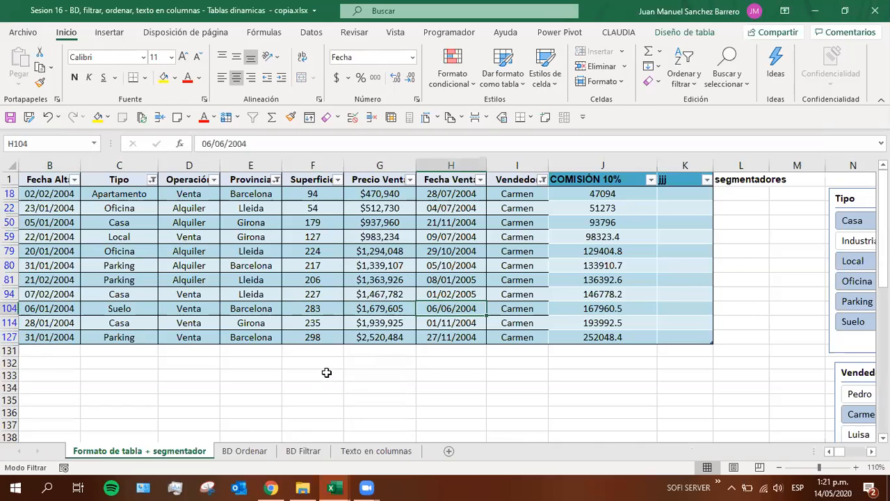
Move the Tipo and Vendedor slicers close to the table, stacked over columns L to N, and place the Provincia slicer beside them over columns O to Q
{"action": "scroll", "coordinate": [326, 372], "scroll_direction": "down", "scroll_amount": 3}
{"action": "left_click_drag", "start_coordinate": [747, 186], "coordinate": [677, 187]}
{"action": "left_click_drag", "start_coordinate": [732, 328], "coordinate": [654, 330]}
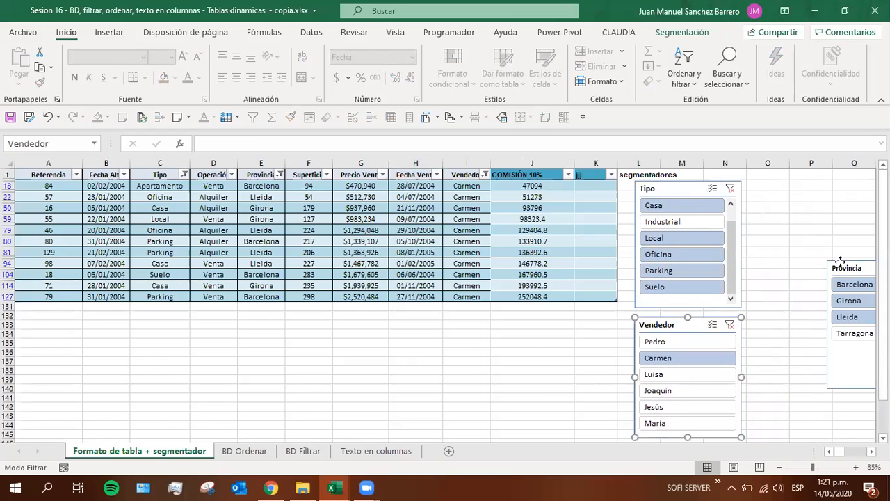
{"action": "left_click_drag", "start_coordinate": [840, 261], "coordinate": [772, 217]}
{"action": "mouse_move", "coordinate": [367, 486]}
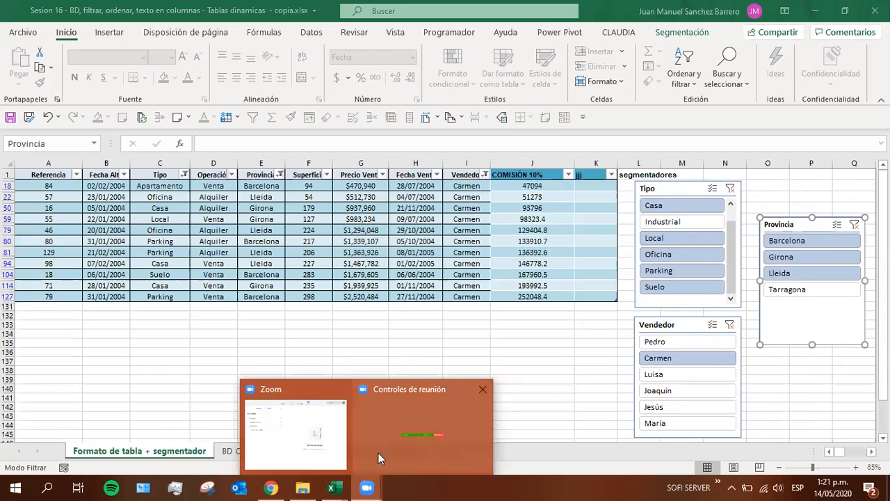
{"action": "mouse_move", "coordinate": [436, 444]}
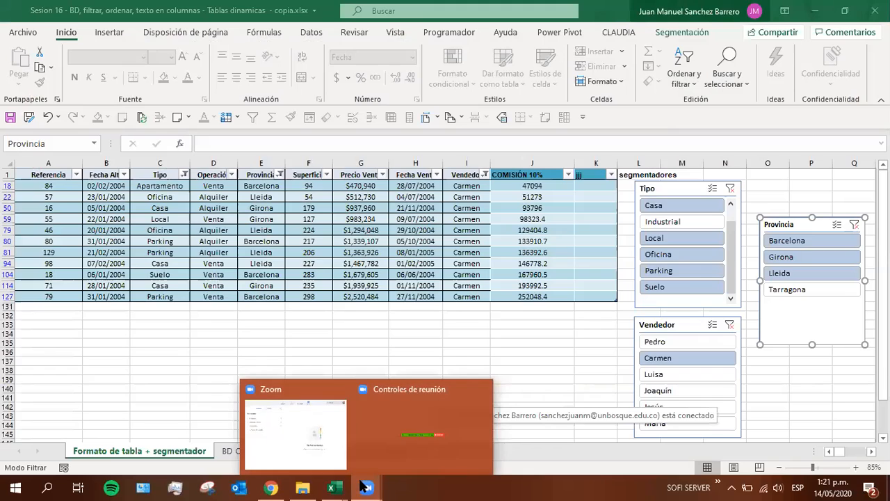
Switch to the NOTAS Excel basico grades workbook and examine row 12, up to its 14-may cell
{"action": "left_click", "coordinate": [783, 8]}
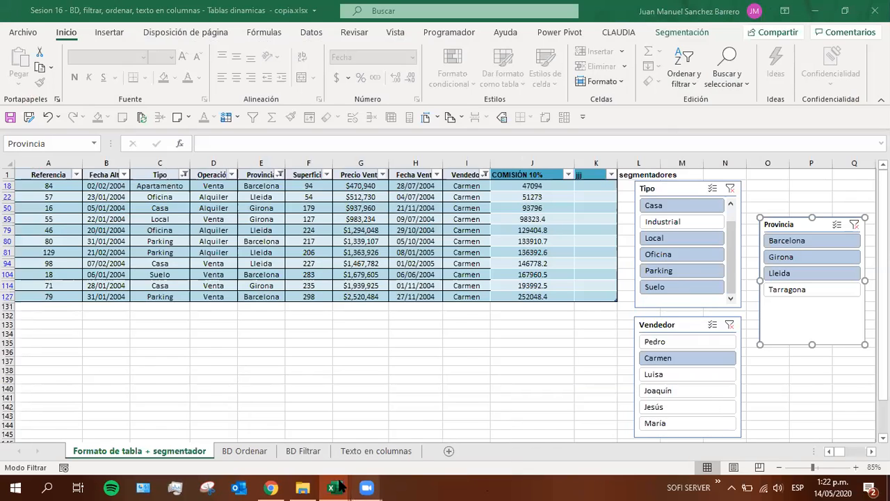
{"action": "left_click", "coordinate": [379, 425]}
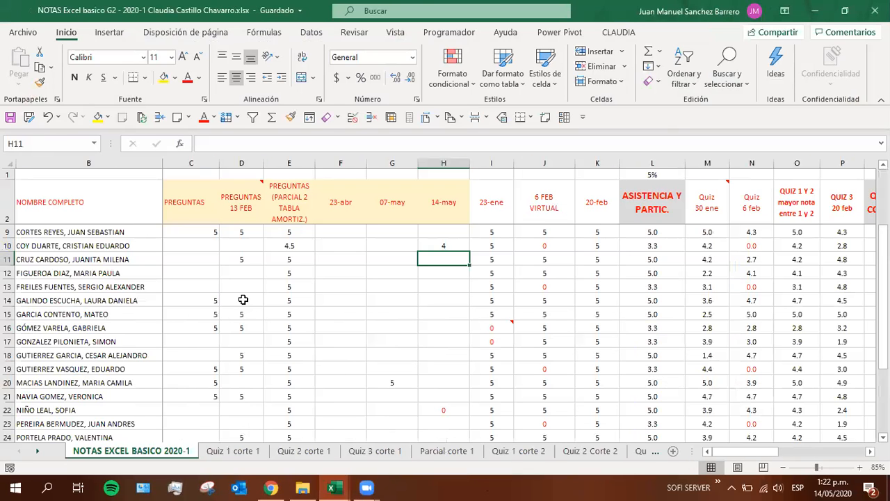
{"action": "left_click", "coordinate": [244, 273]}
{"action": "left_click", "coordinate": [422, 271]}
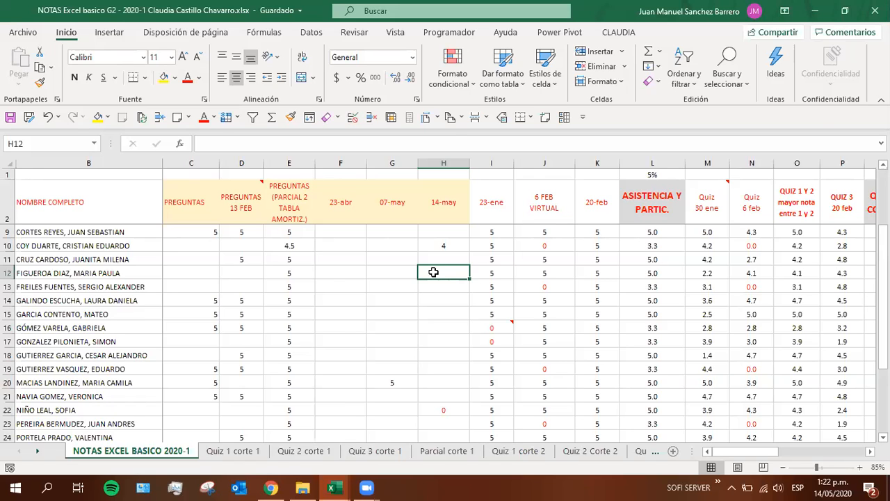
Return to the Formato de tabla + segmentador sheet of the Sesion 16 workbook
{"action": "key", "text": "alt+Tab"}
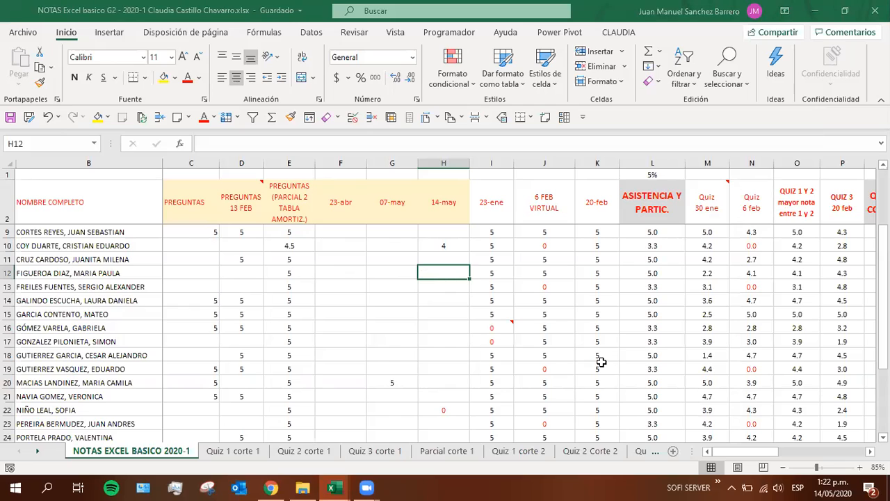
{"action": "key", "text": "alt+Tab"}
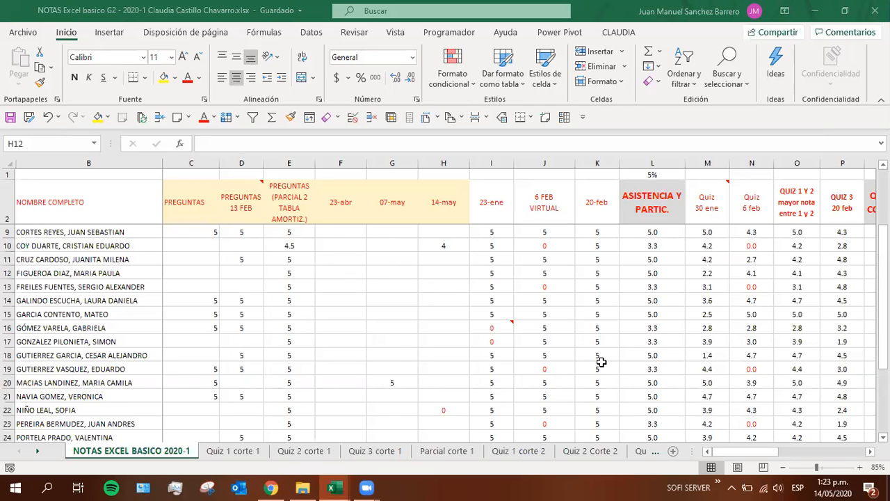
{"action": "key", "text": "alt+Tab"}
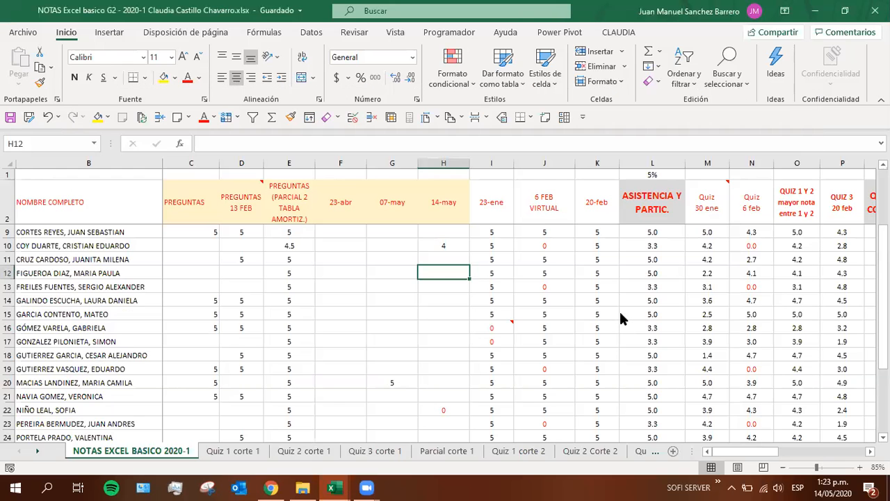
{"action": "key", "text": "alt+Tab"}
{"action": "key", "text": "alt+Tab"}
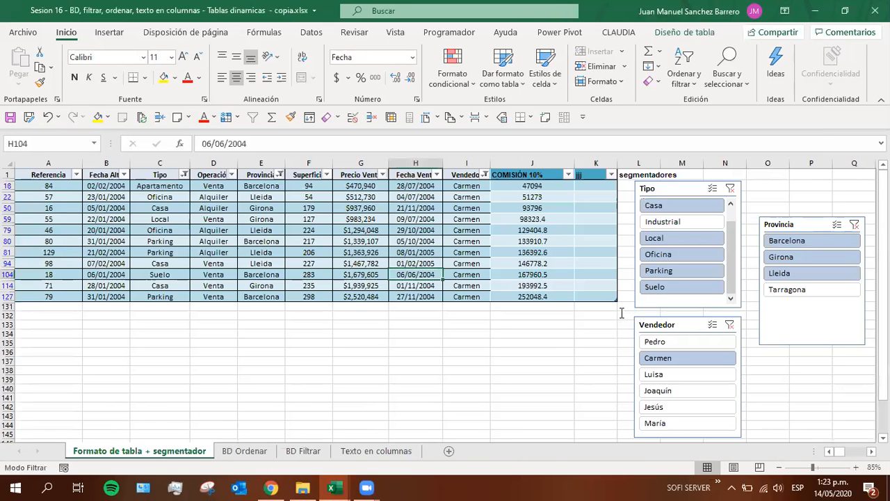
{"action": "left_click", "coordinate": [360, 352]}
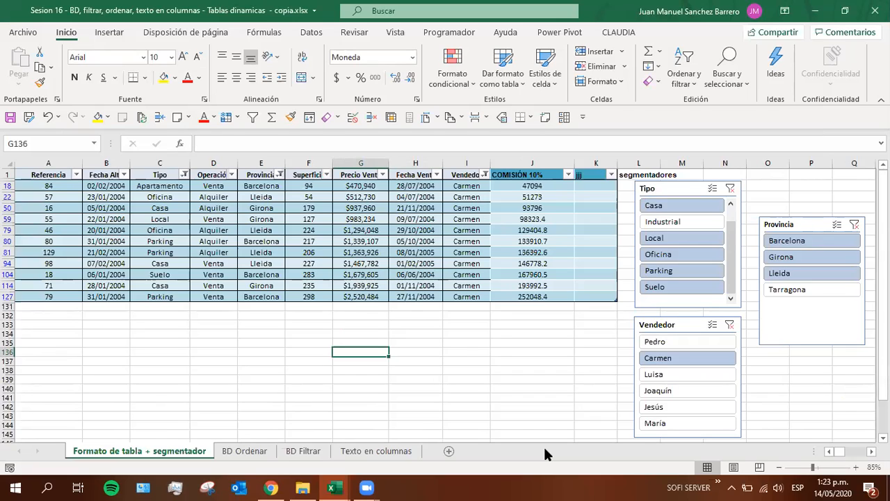
{"action": "left_click", "coordinate": [423, 336]}
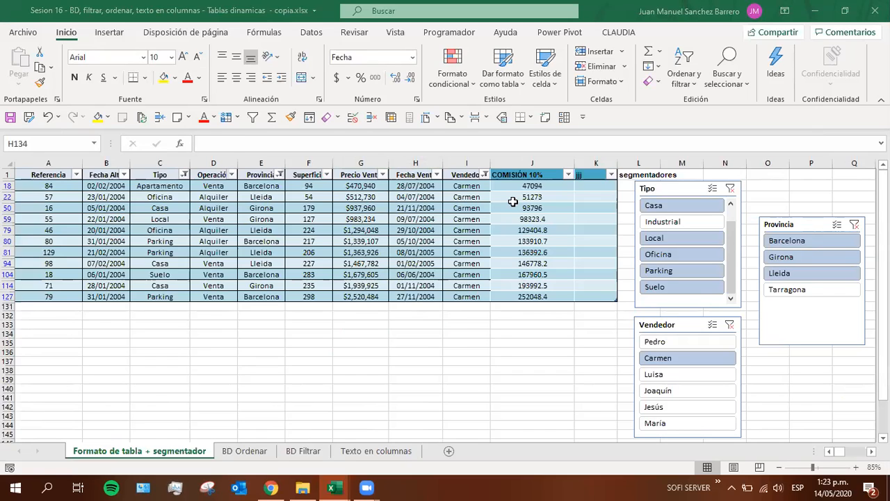
Filter the table to Oficina properties with the Tipo slicer and check the Provincia entry in row 79
{"action": "left_click", "coordinate": [466, 286]}
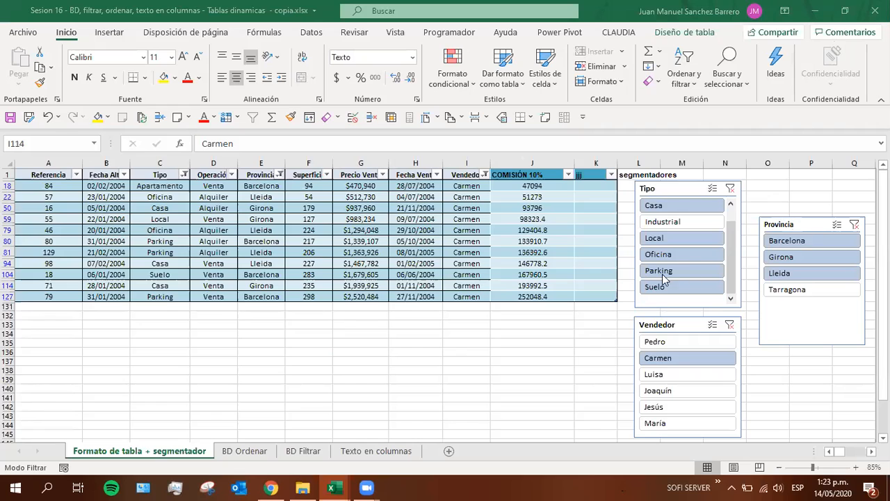
{"action": "left_click", "coordinate": [655, 254]}
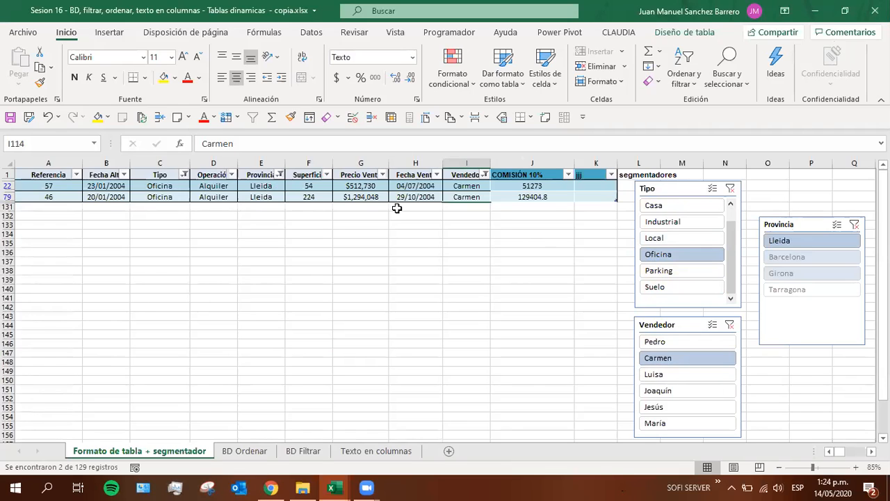
{"action": "left_click", "coordinate": [278, 197]}
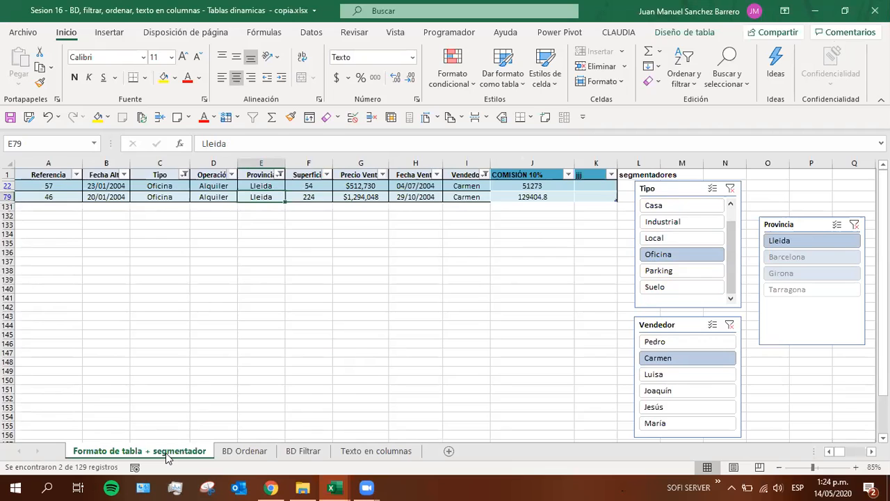
Examine the Apellidos, Nombres and Entidad columns on the Texto en columnas sheet
{"action": "left_click", "coordinate": [358, 450]}
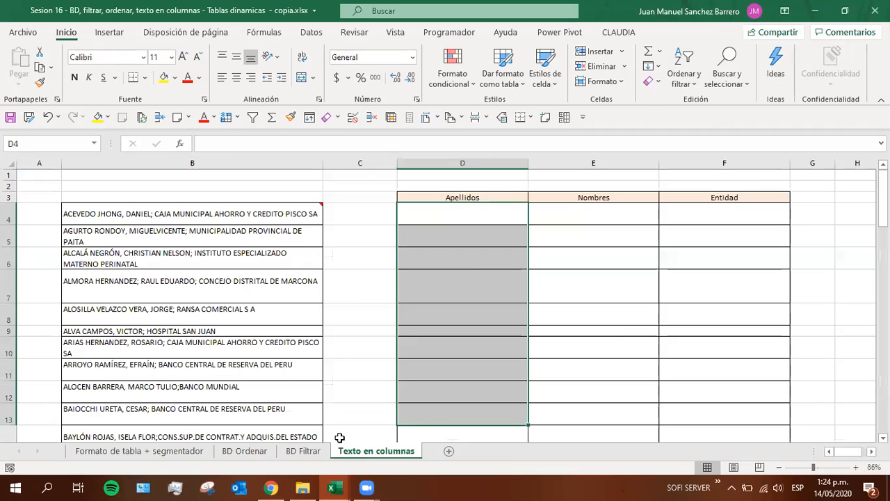
{"action": "left_click", "coordinate": [469, 239]}
{"action": "left_click", "coordinate": [587, 259]}
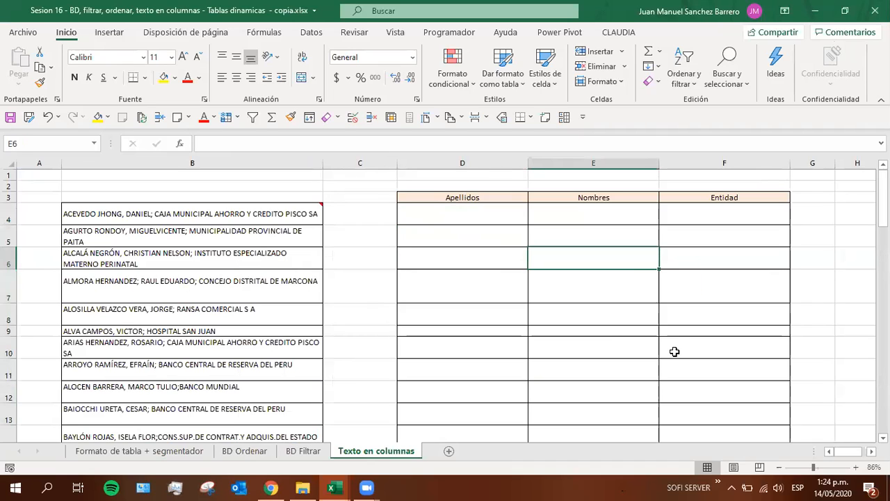
{"action": "left_click", "coordinate": [674, 352]}
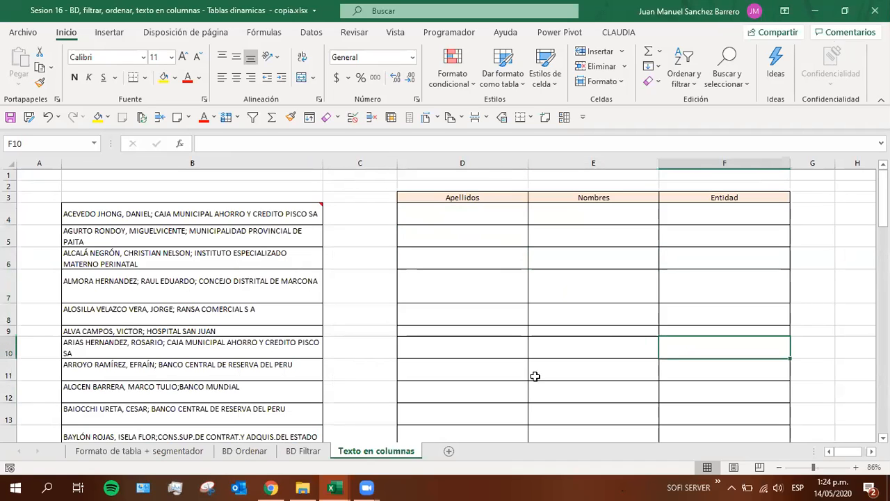
Return to the Formato de tabla + segmentador sheet and move the Provincia slicer up, level with the Tipo slicer
{"action": "left_click", "coordinate": [91, 452]}
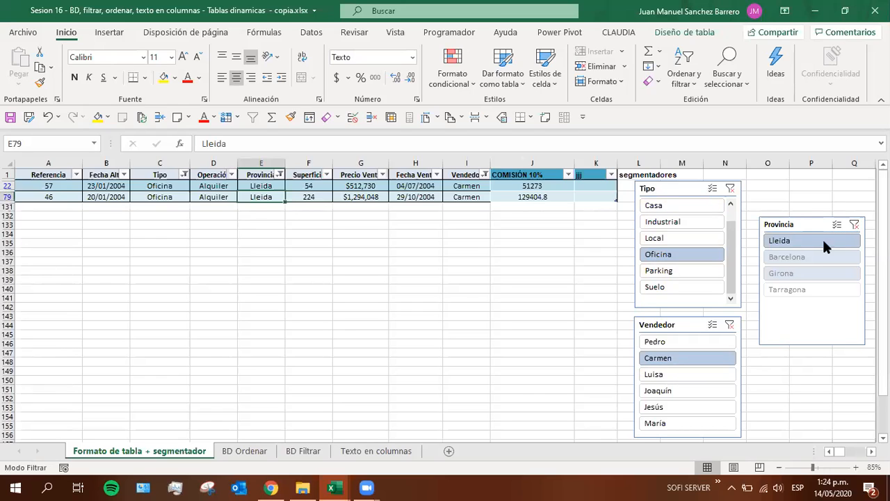
{"action": "left_click_drag", "start_coordinate": [778, 232], "coordinate": [769, 195]}
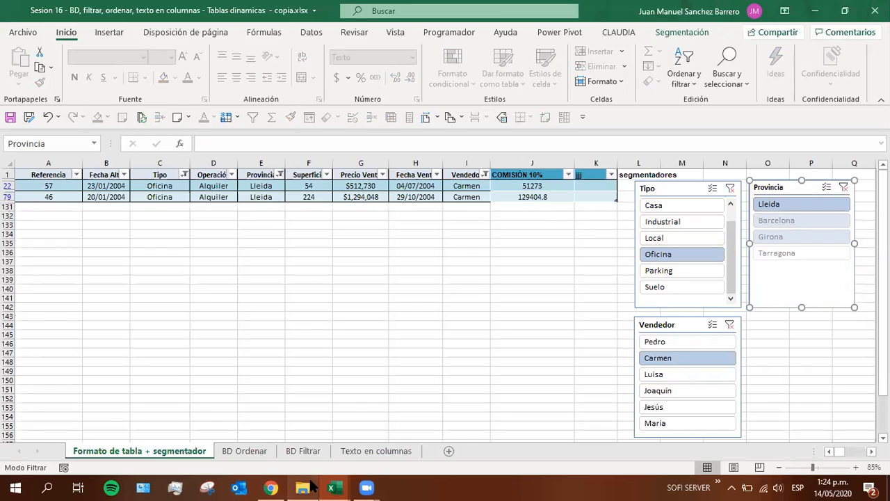
Enter 5 as the 14-may mark in H11 of the NOTAS Excel basico grades workbook
{"action": "mouse_move", "coordinate": [330, 487]}
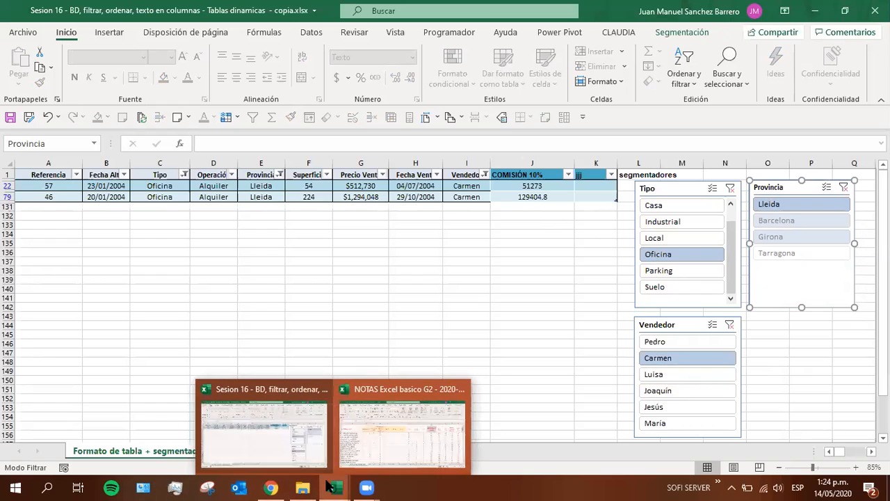
{"action": "left_click", "coordinate": [367, 446]}
{"action": "left_click", "coordinate": [105, 257]}
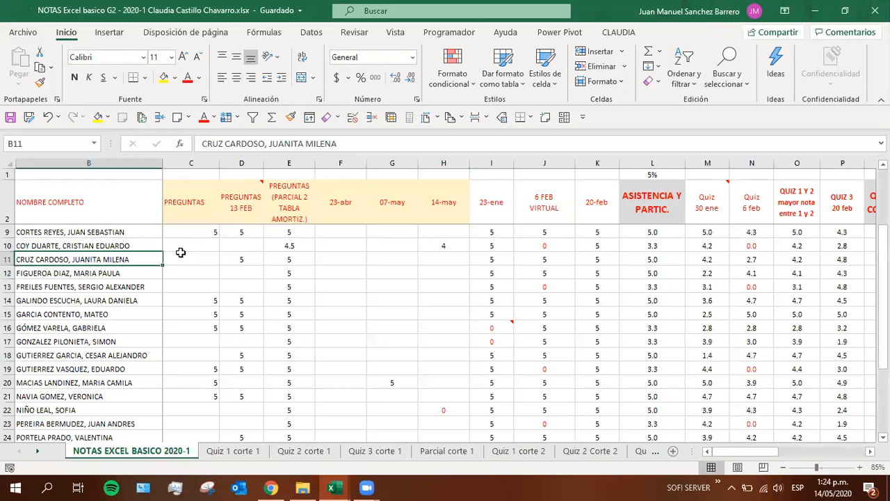
{"action": "left_click", "coordinate": [441, 258]}
{"action": "type", "text": "5"}
{"action": "key", "text": "Return"}
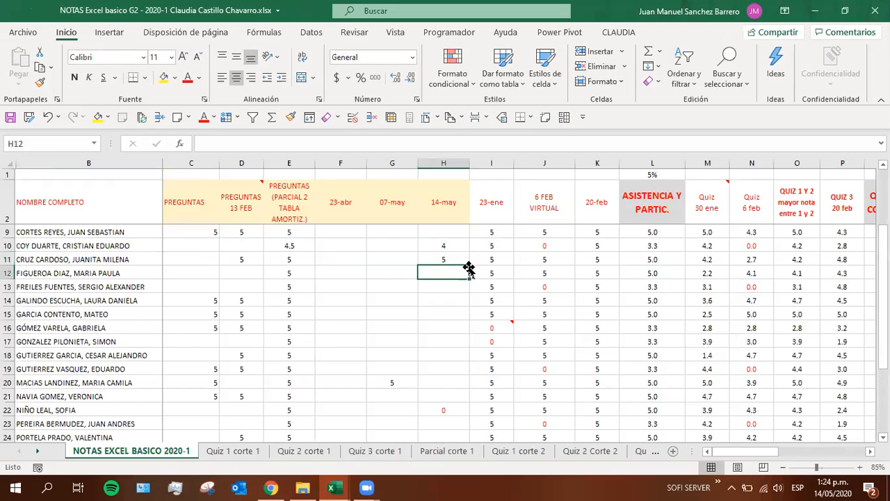
Switch back to the Sesion 16 workbook and examine the data sorting and filtering commands and the filtered records in rows 22 and 79
{"action": "key", "text": "alt+Tab"}
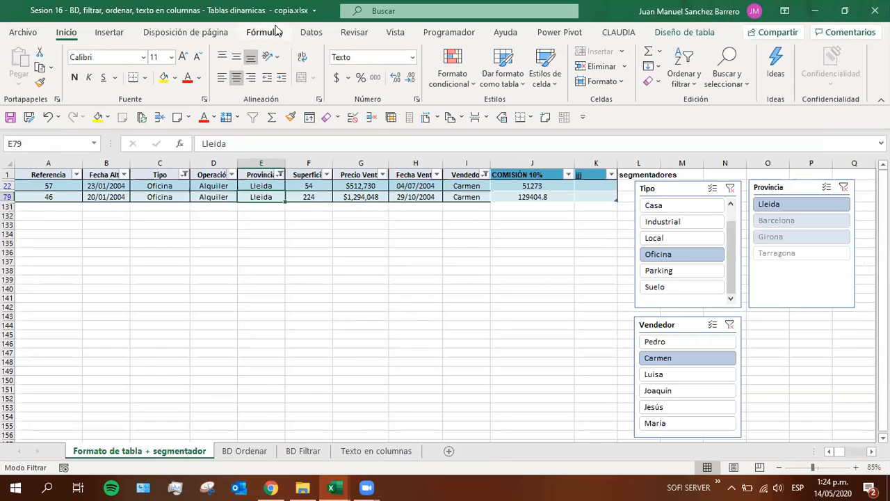
{"action": "left_click", "coordinate": [310, 34]}
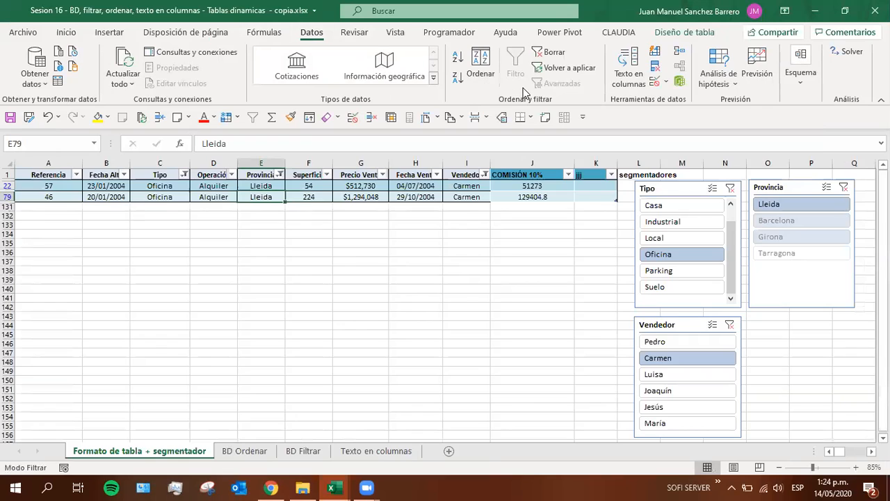
{"action": "left_click", "coordinate": [275, 186]}
{"action": "left_click", "coordinate": [310, 197]}
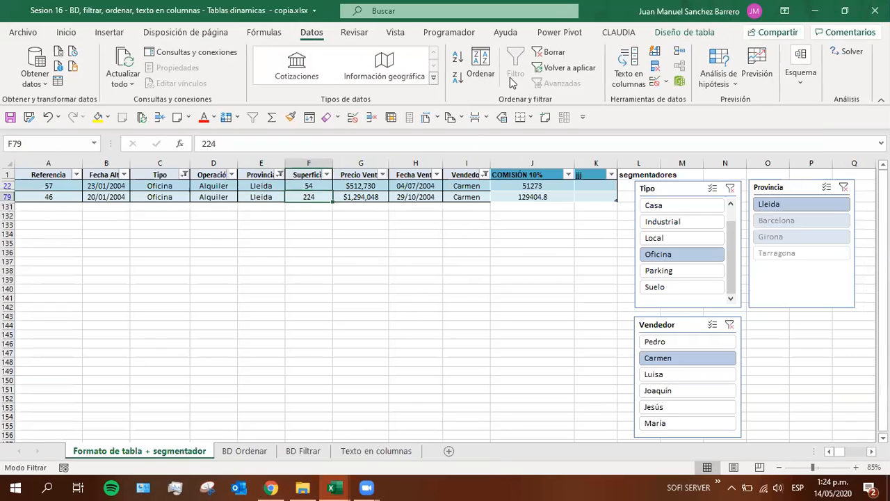
{"action": "left_click", "coordinate": [243, 185]}
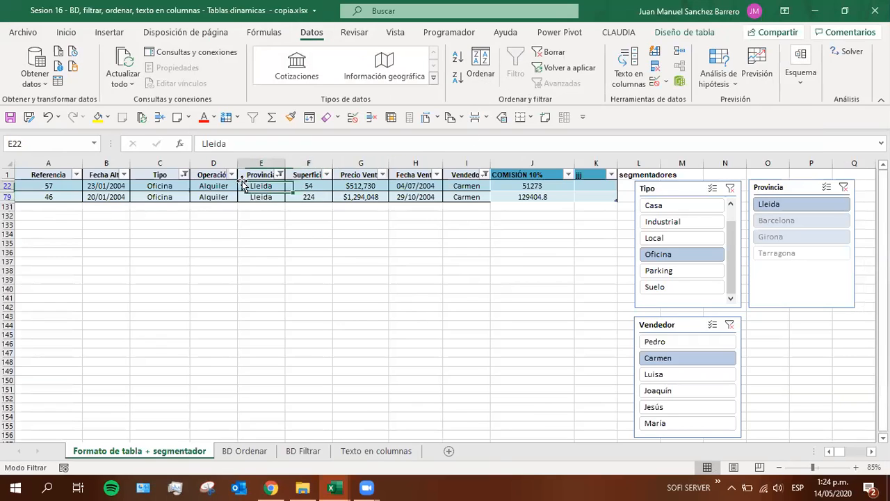
{"action": "left_click", "coordinate": [278, 175]}
Clear the filters of the Tipo, Provincia and Vendedor slicers
{"action": "left_click", "coordinate": [730, 194]}
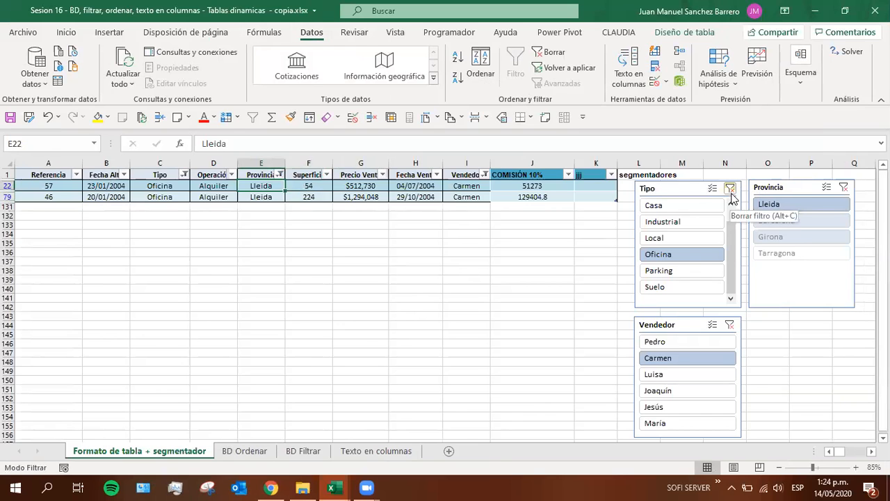
{"action": "left_click", "coordinate": [730, 189]}
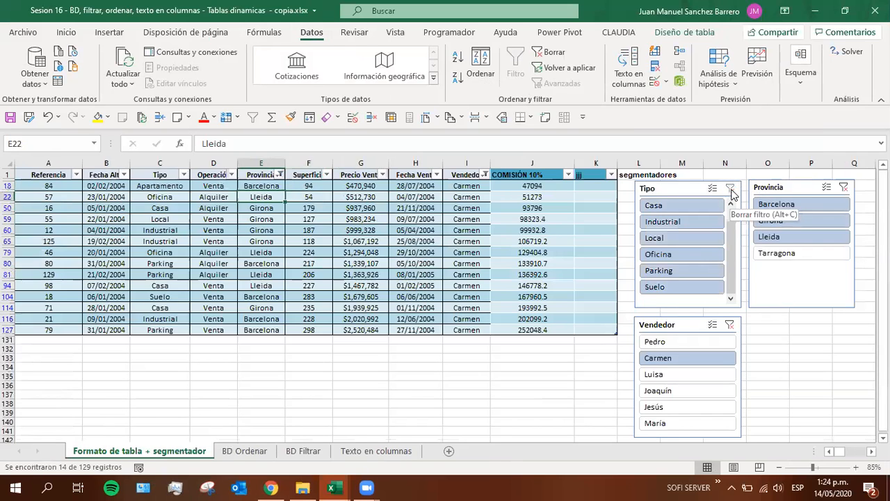
{"action": "left_click", "coordinate": [844, 187]}
{"action": "left_click", "coordinate": [730, 326]}
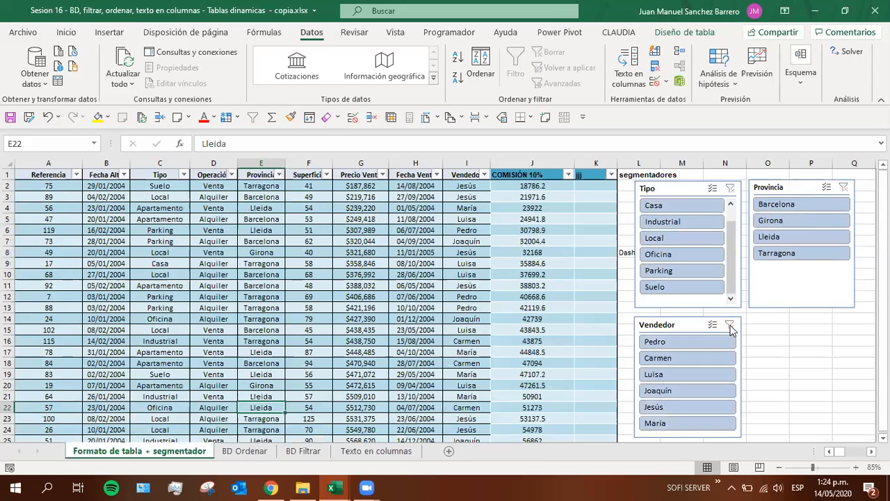
Move the Provincia and Tipo slicers slightly farther away from the table, keeping them side by side
{"action": "left_click", "coordinate": [205, 253]}
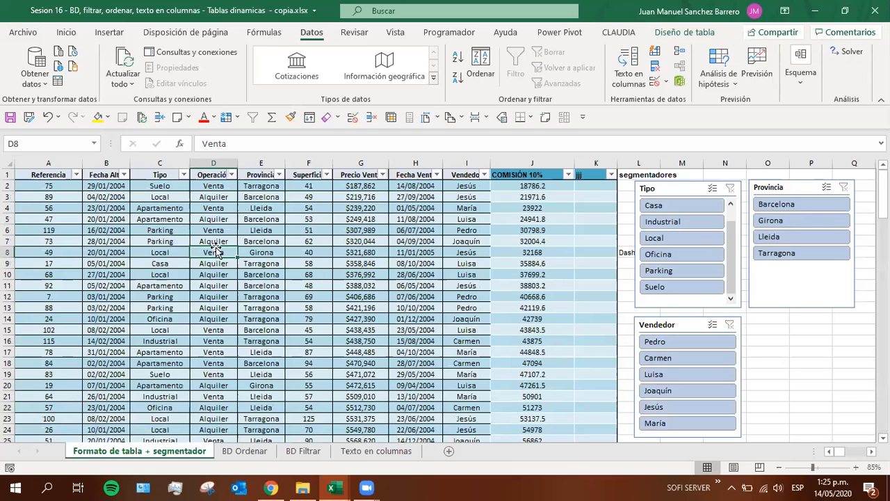
{"action": "left_click", "coordinate": [240, 254]}
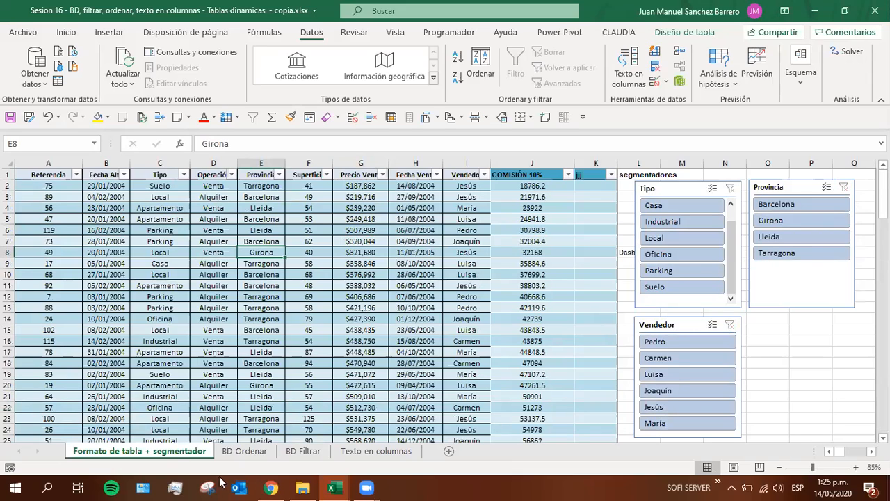
{"action": "left_click_drag", "start_coordinate": [772, 188], "coordinate": [783, 189]}
{"action": "left_click_drag", "start_coordinate": [645, 190], "coordinate": [655, 190]}
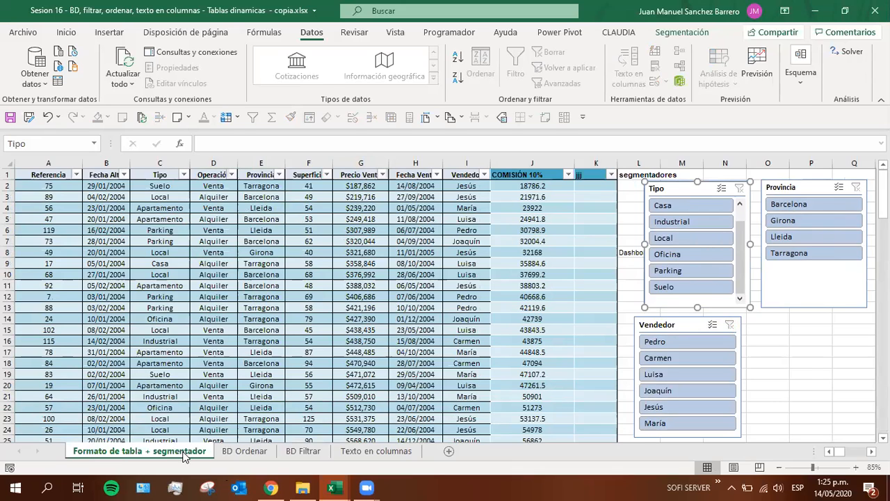
Duplicate the Formato de tabla + segmentador sheet, placing the copy directly before BD Ordenar
{"action": "key", "text": "ctrl+Page_Down"}
{"action": "key", "text": "ctrl+Page_Down"}
{"action": "left_click", "coordinate": [180, 451]}
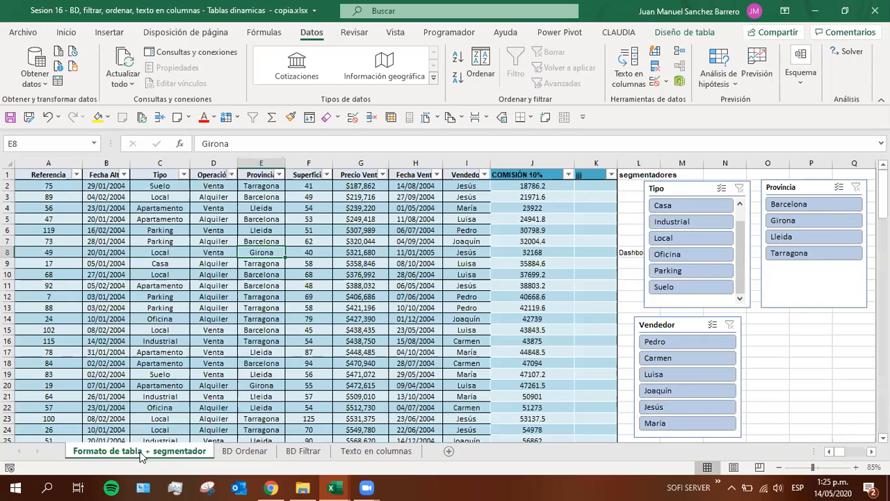
{"action": "mouse_move", "coordinate": [155, 453]}
{"action": "left_mouse_down"}
{"action": "mouse_move", "coordinate": [251, 437]}
{"action": "mouse_move", "coordinate": [301, 452]}
{"action": "mouse_move", "coordinate": [224, 456]}
{"action": "left_mouse_up"}
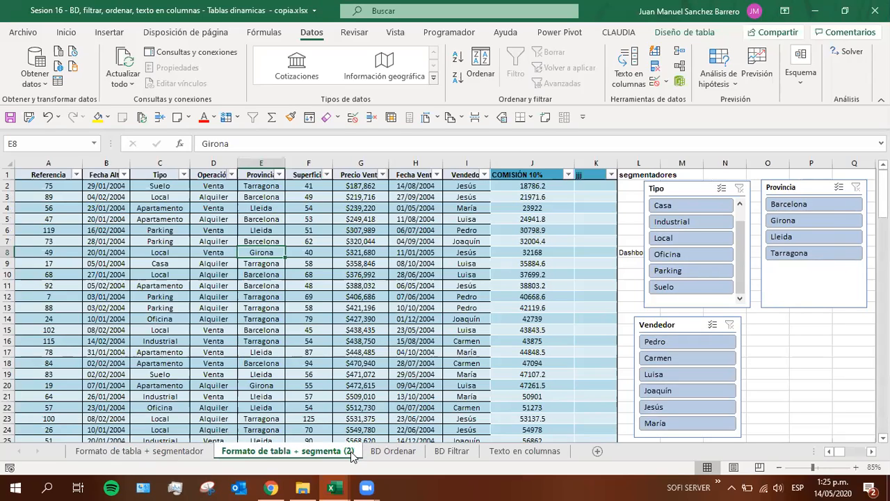
Compare the original Formato de tabla + segmentador sheet with its copy, ending on the copy's Superficie entry in F10
{"action": "left_click", "coordinate": [160, 450]}
{"action": "left_click", "coordinate": [261, 454]}
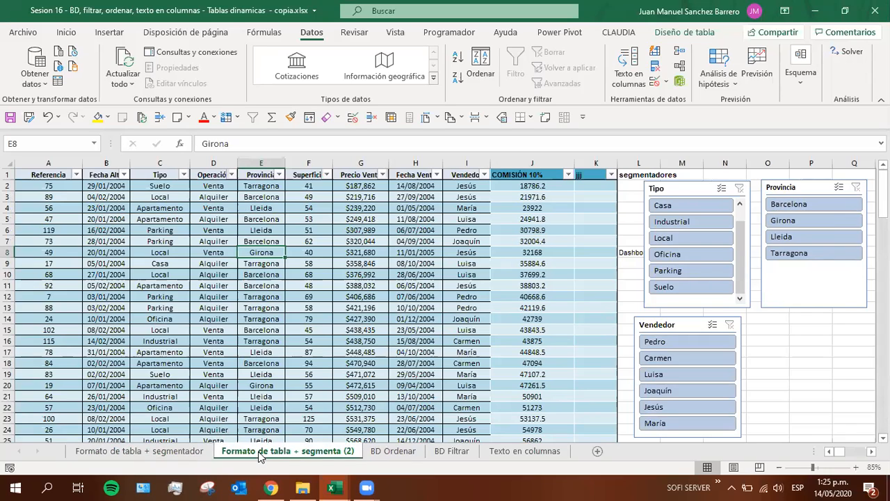
{"action": "left_click", "coordinate": [179, 452]}
{"action": "left_click", "coordinate": [230, 452]}
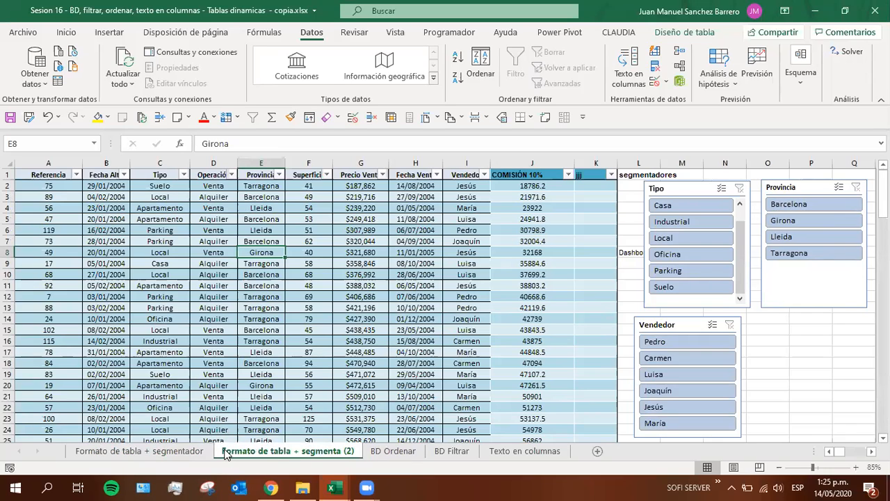
{"action": "left_click", "coordinate": [296, 278]}
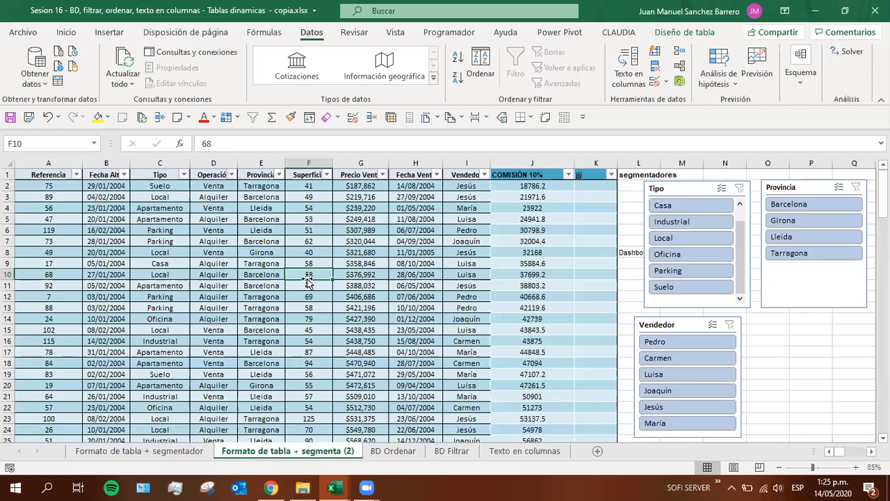
Display the table design options for the table on the Formato de tabla + segmenta (2) sheet
{"action": "left_click", "coordinate": [259, 278]}
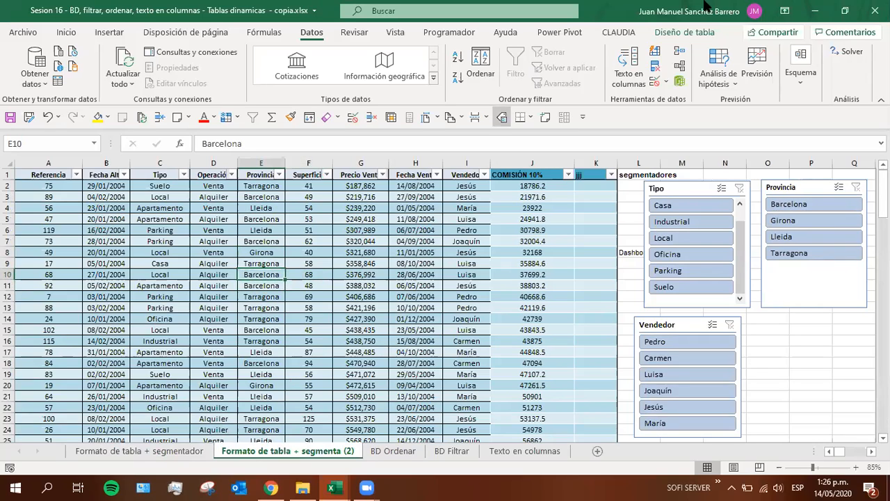
{"action": "left_click", "coordinate": [685, 33]}
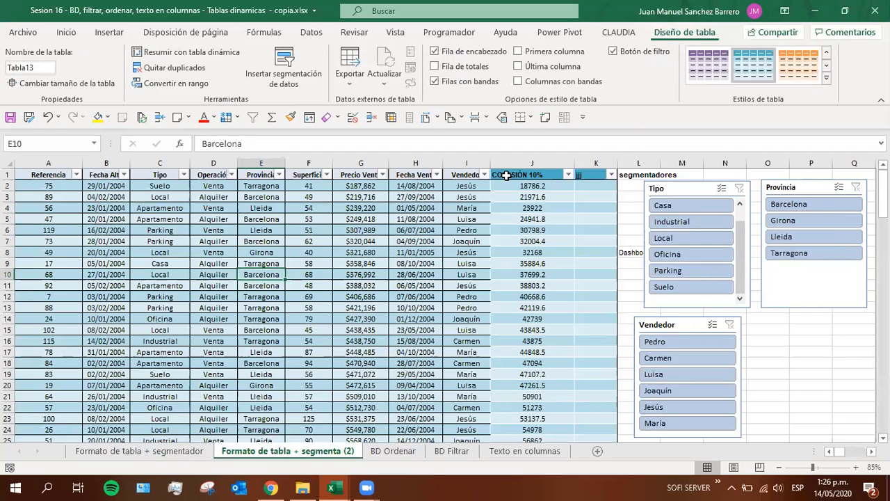
{"action": "left_click", "coordinate": [483, 216]}
{"action": "left_click", "coordinate": [381, 275]}
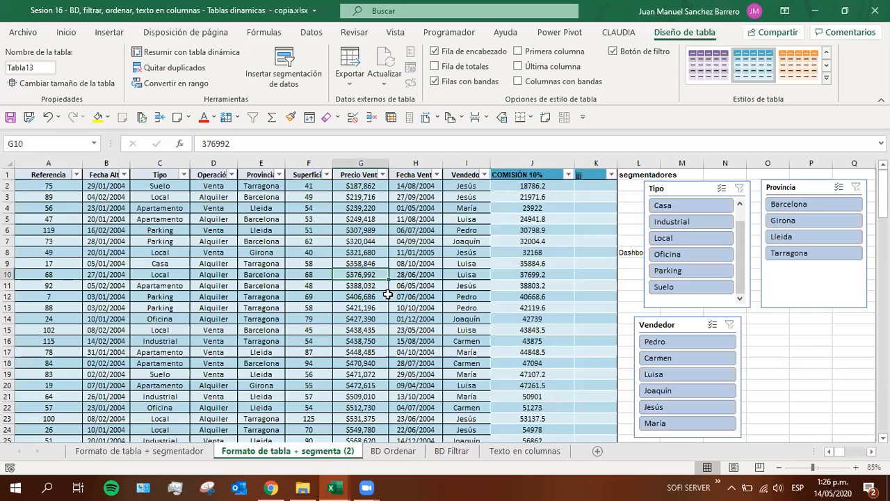
{"action": "left_click", "coordinate": [410, 340]}
{"action": "left_click", "coordinate": [291, 337]}
{"action": "left_click", "coordinate": [201, 322]}
{"action": "left_click", "coordinate": [106, 296]}
{"action": "left_click", "coordinate": [256, 243]}
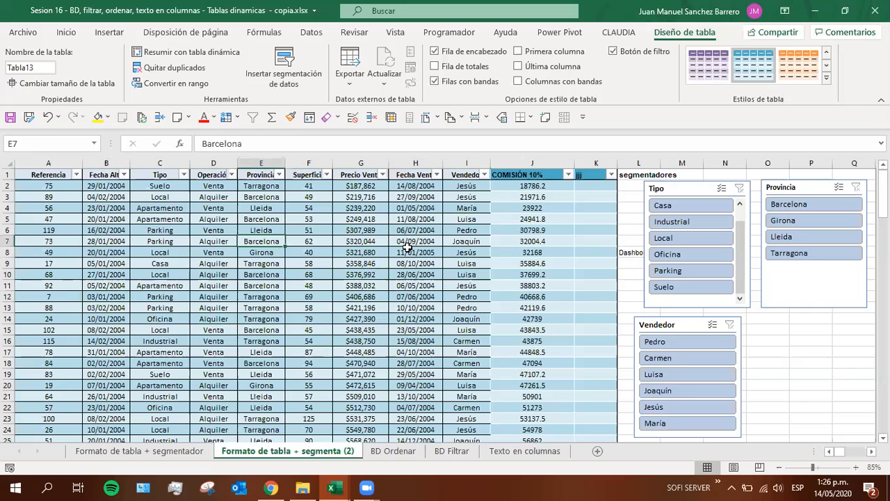
{"action": "left_click", "coordinate": [409, 250]}
{"action": "left_click", "coordinate": [456, 253]}
{"action": "left_click", "coordinate": [278, 253]}
{"action": "left_click", "coordinate": [106, 252]}
{"action": "left_click", "coordinate": [12, 252]}
{"action": "left_click", "coordinate": [160, 307]}
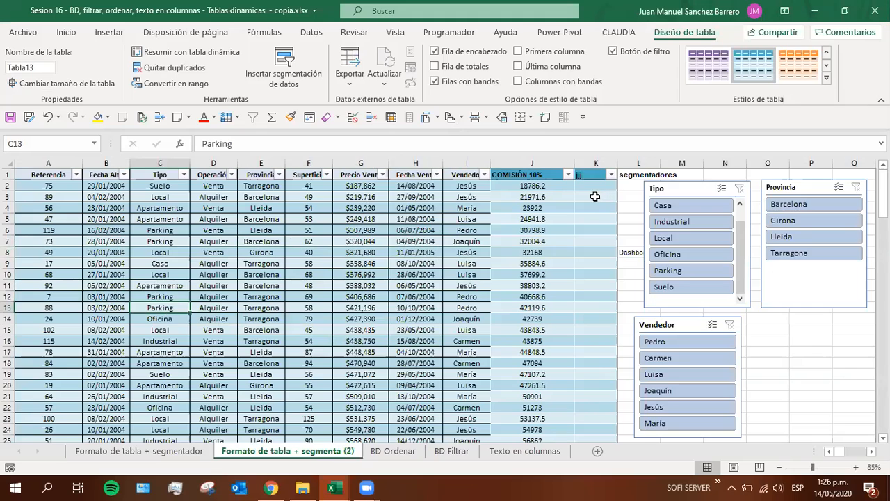
Convert the table on the Formato de tabla + segmenta (2) sheet into a normal range
{"action": "left_click", "coordinate": [435, 252]}
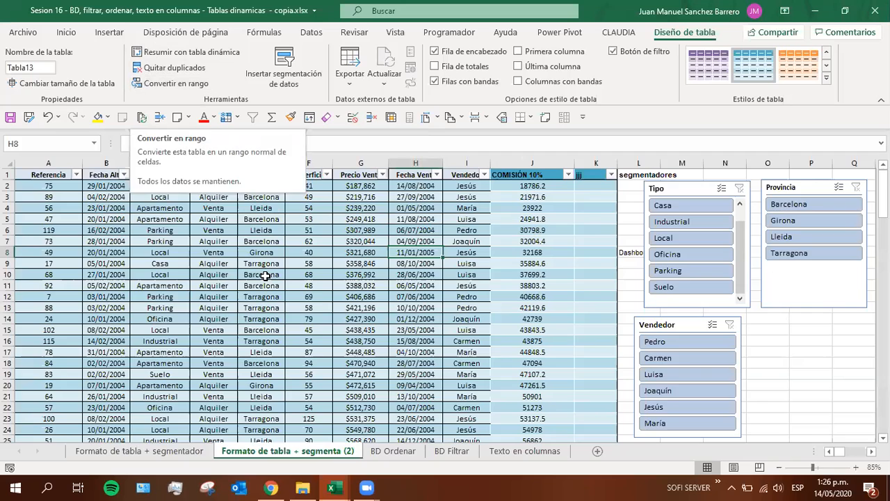
{"action": "left_click", "coordinate": [174, 84]}
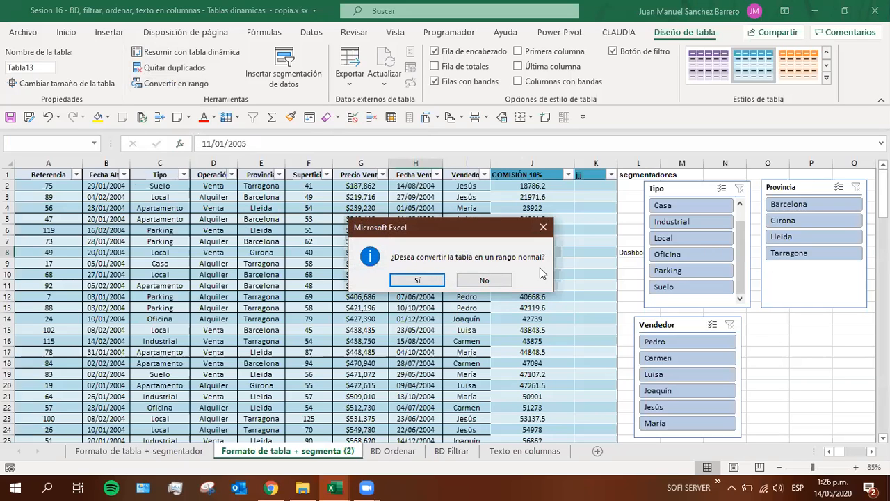
{"action": "left_click", "coordinate": [402, 280]}
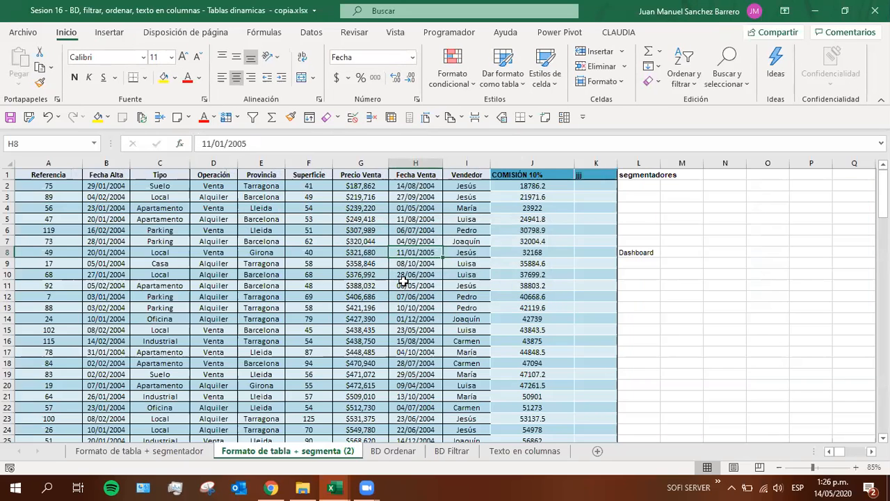
{"action": "left_click", "coordinate": [307, 276]}
{"action": "left_click", "coordinate": [185, 252]}
{"action": "left_click", "coordinate": [123, 242]}
{"action": "left_click", "coordinate": [429, 243]}
{"action": "left_click", "coordinate": [465, 297]}
{"action": "left_click", "coordinate": [491, 251]}
{"action": "left_click", "coordinate": [520, 263]}
Inspect the sheet and cell references in the COMISIÓN 10% formula in J121, leaving the formula as it is
{"action": "left_click", "coordinate": [528, 199]}
{"action": "key", "text": "ctrl+Down"}
{"action": "left_click", "coordinate": [528, 208]}
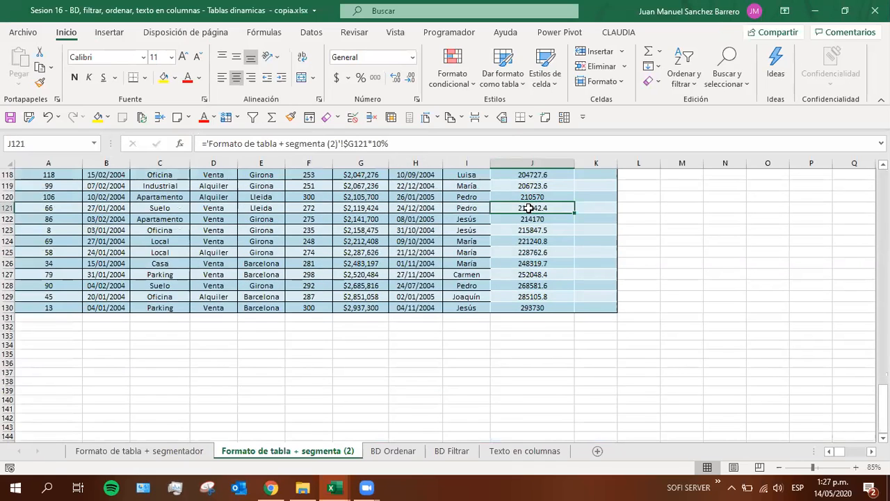
{"action": "double_click", "coordinate": [529, 208]}
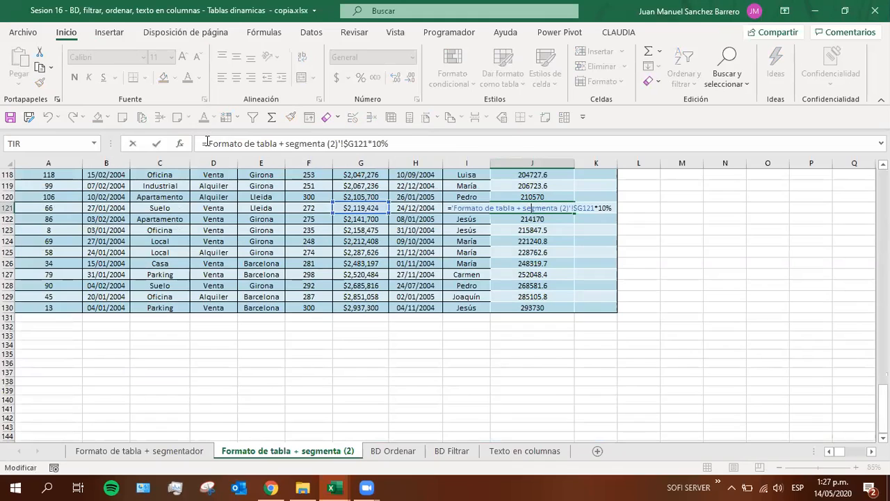
{"action": "left_click_drag", "start_coordinate": [206, 143], "coordinate": [367, 143]}
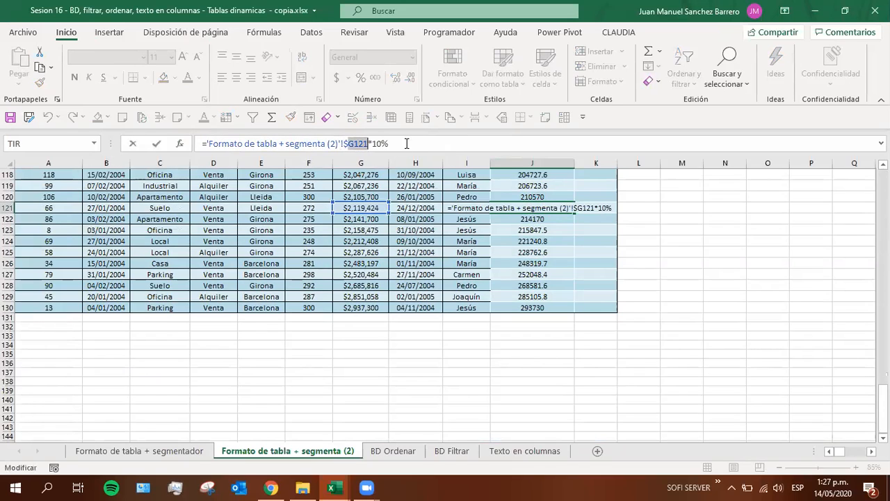
{"action": "key", "text": "Return"}
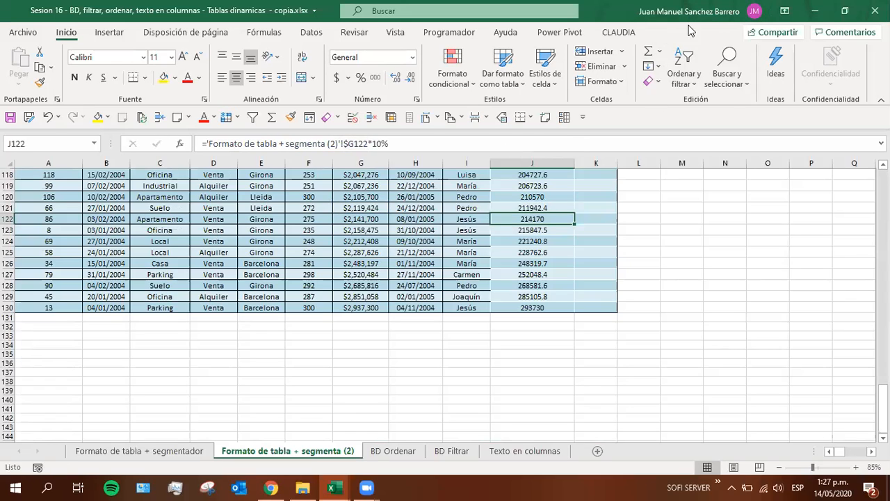
Browse the Format as Table style gallery for the converted range, without applying a style
{"action": "left_click", "coordinate": [221, 284]}
{"action": "scroll", "coordinate": [223, 285], "scroll_direction": "up", "scroll_amount": 19}
{"action": "scroll", "coordinate": [417, 288], "scroll_direction": "up", "scroll_amount": 20}
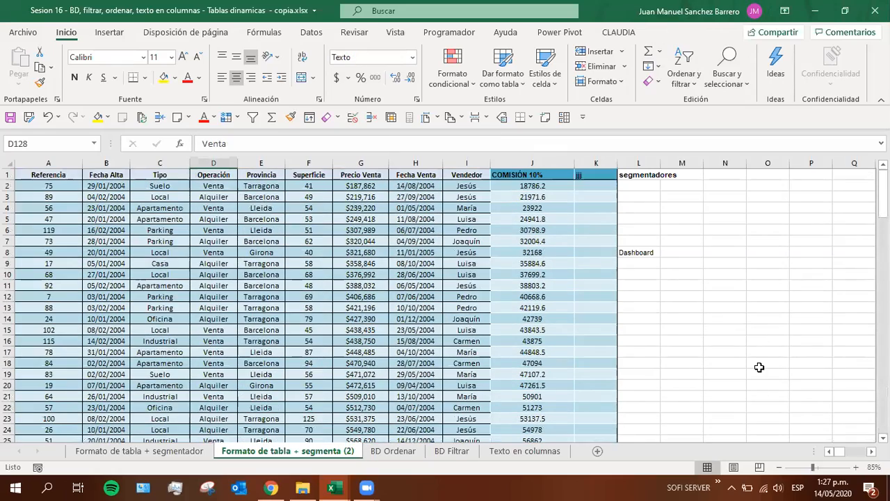
{"action": "left_click", "coordinate": [498, 306]}
{"action": "left_click", "coordinate": [338, 305]}
{"action": "left_click", "coordinate": [127, 298]}
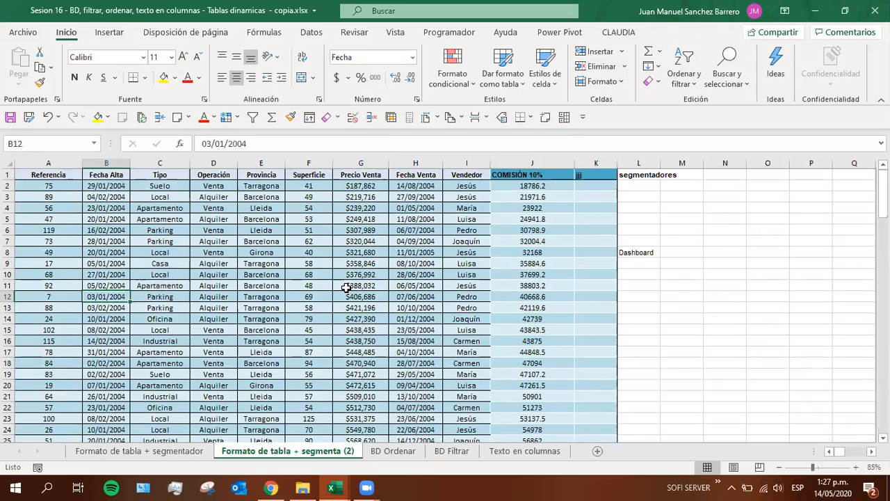
{"action": "left_click", "coordinate": [174, 273]}
{"action": "left_click", "coordinate": [410, 284]}
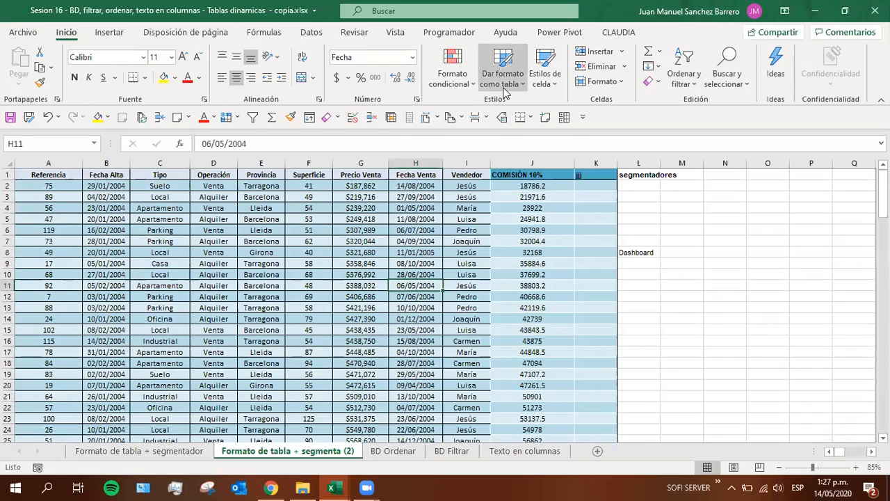
{"action": "left_click", "coordinate": [501, 66]}
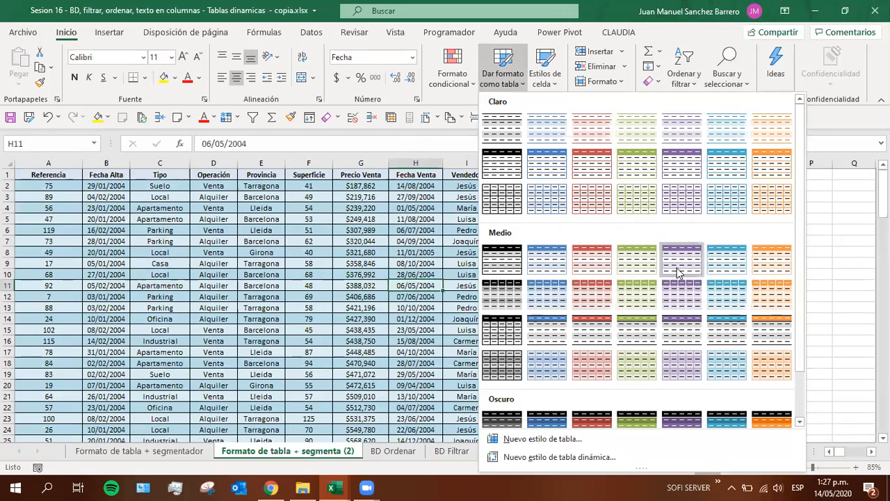
{"action": "scroll", "coordinate": [628, 375], "scroll_direction": "down", "scroll_amount": 1}
{"action": "scroll", "coordinate": [628, 381], "scroll_direction": "up", "scroll_amount": 1}
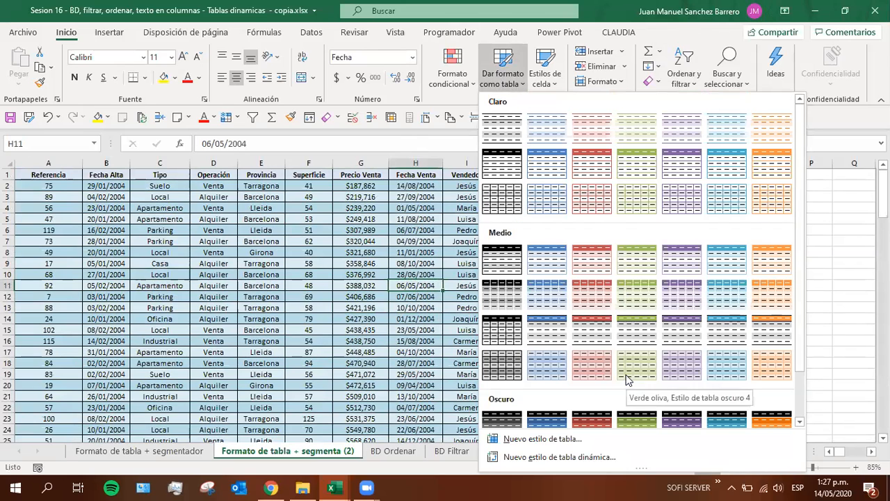
{"action": "key", "text": "Escape"}
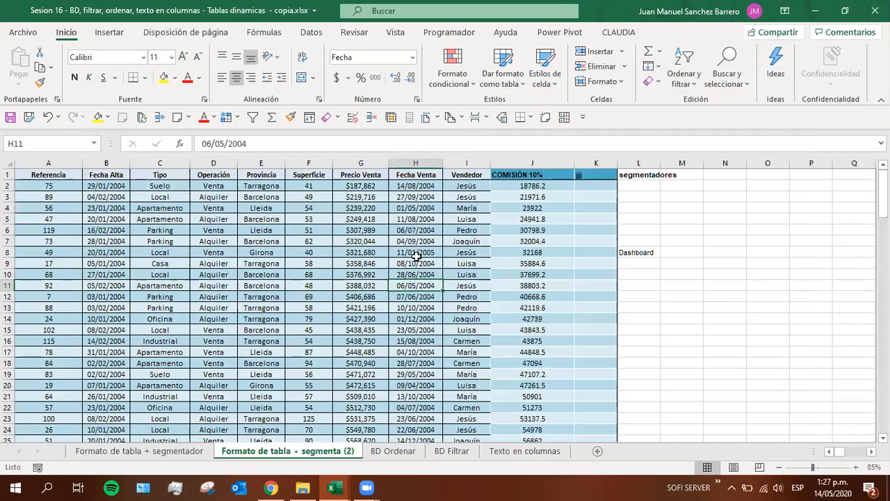
Review the original sheet's Convert to Range option and the workbook's defined names, and compare that sheet with the converted copy
{"action": "left_click", "coordinate": [127, 450]}
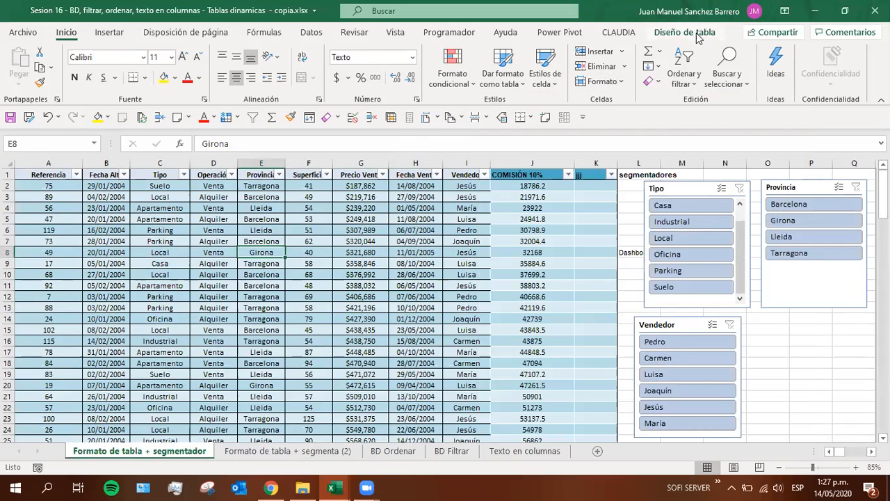
{"action": "left_click", "coordinate": [697, 35]}
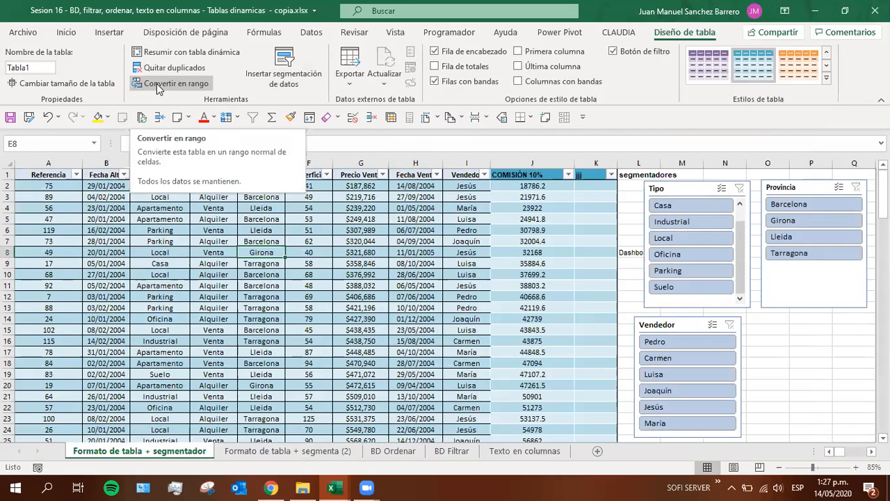
{"action": "left_click", "coordinate": [291, 309]}
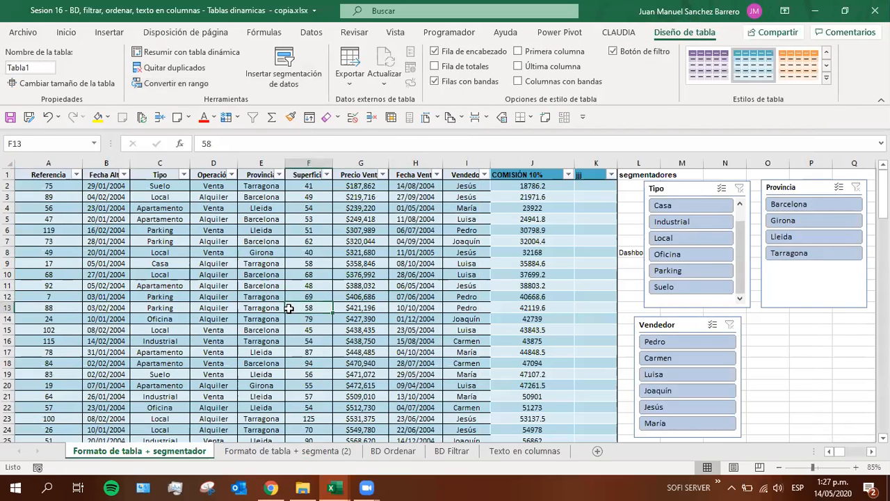
{"action": "left_click", "coordinate": [94, 143]}
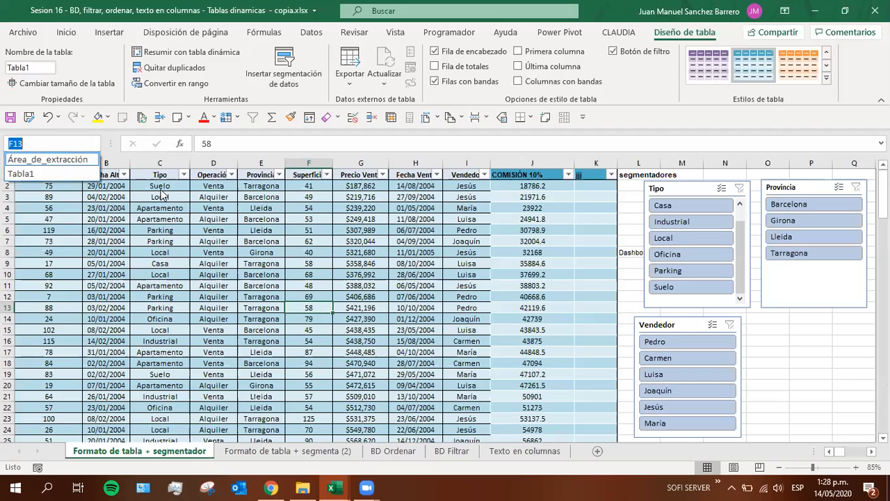
{"action": "left_click", "coordinate": [221, 251]}
{"action": "left_click", "coordinate": [255, 317]}
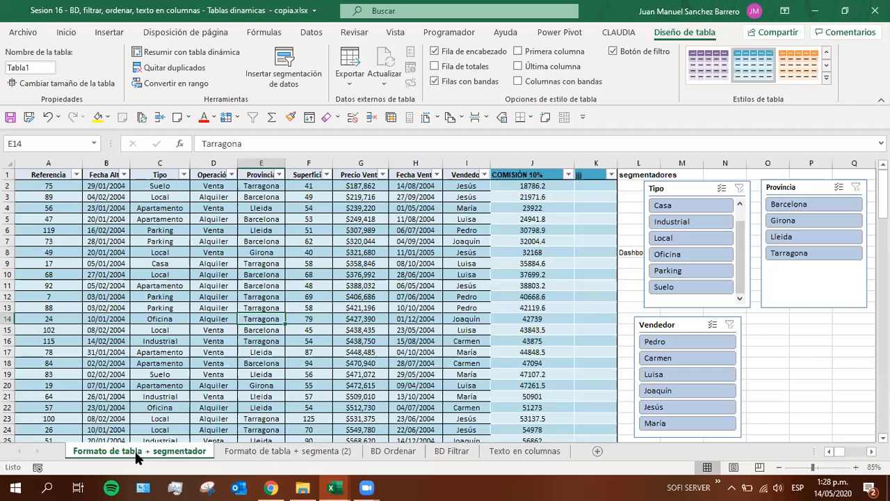
{"action": "left_click", "coordinate": [258, 451]}
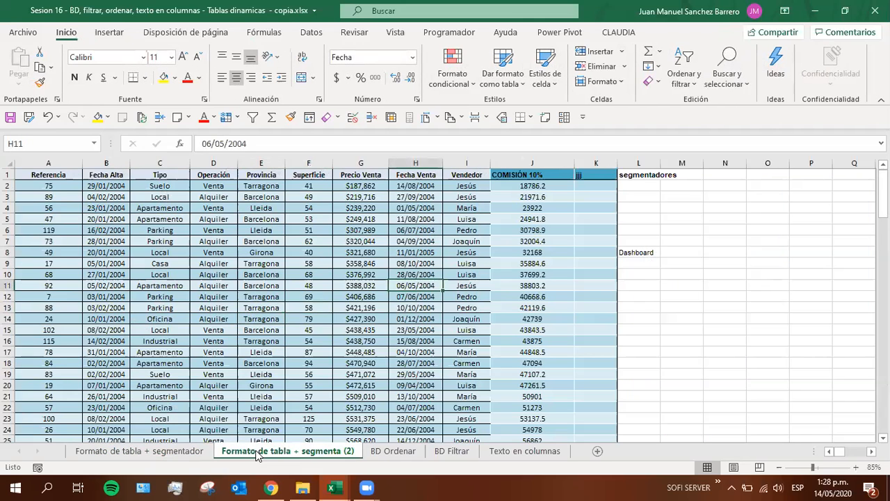
Start a Move or Copy of the original Formato de tabla + segmentador sheet, keeping the current workbook as the destination
{"action": "left_click", "coordinate": [155, 453]}
{"action": "right_click", "coordinate": [151, 445]}
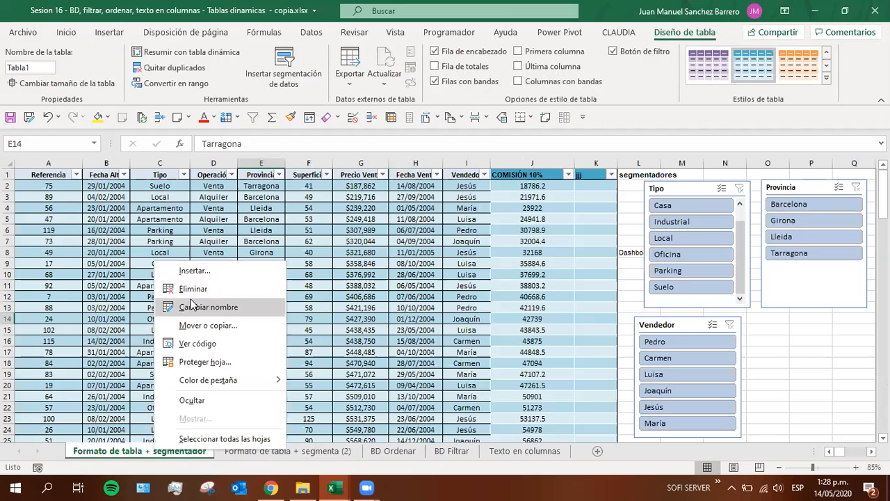
{"action": "left_click", "coordinate": [198, 325]}
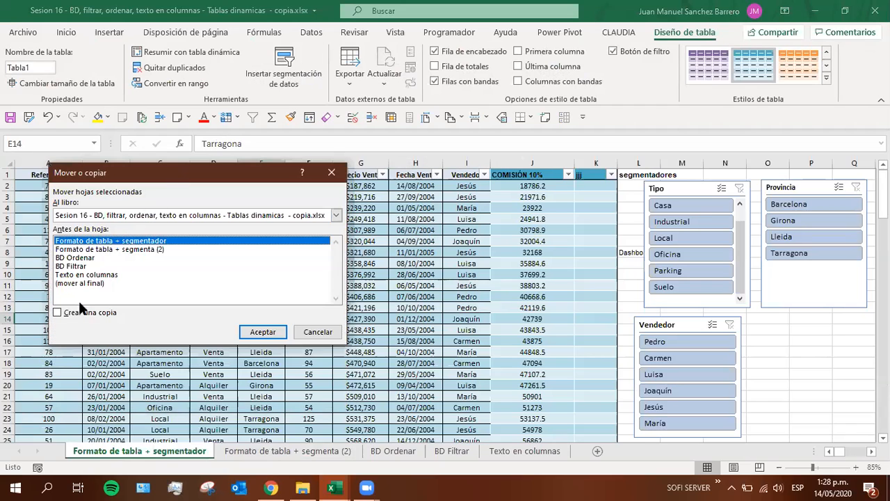
{"action": "left_click", "coordinate": [336, 215]}
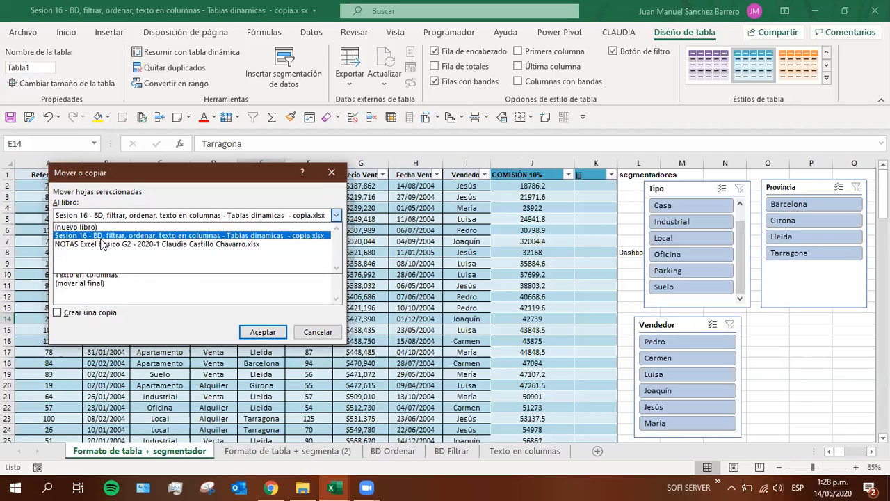
{"action": "left_click", "coordinate": [139, 312]}
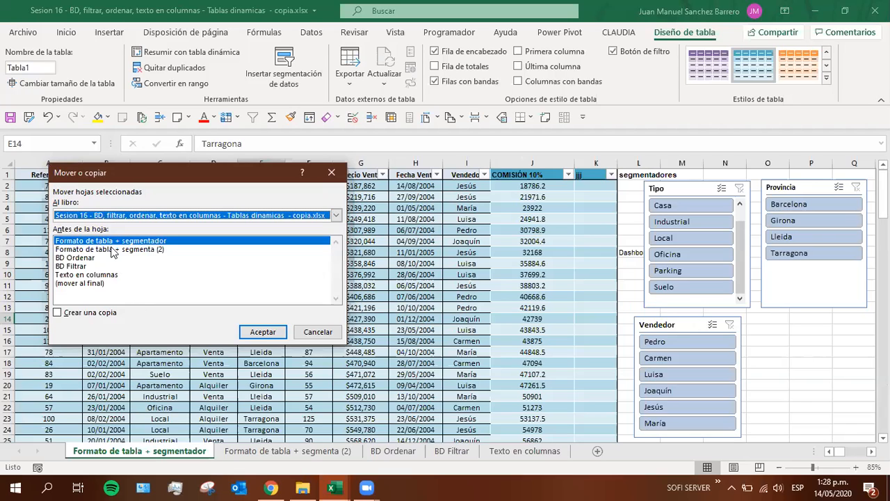
{"action": "left_click", "coordinate": [63, 267]}
{"action": "left_click", "coordinate": [68, 258]}
{"action": "left_click", "coordinate": [71, 249]}
{"action": "left_click", "coordinate": [73, 258]}
{"action": "left_click", "coordinate": [75, 267]}
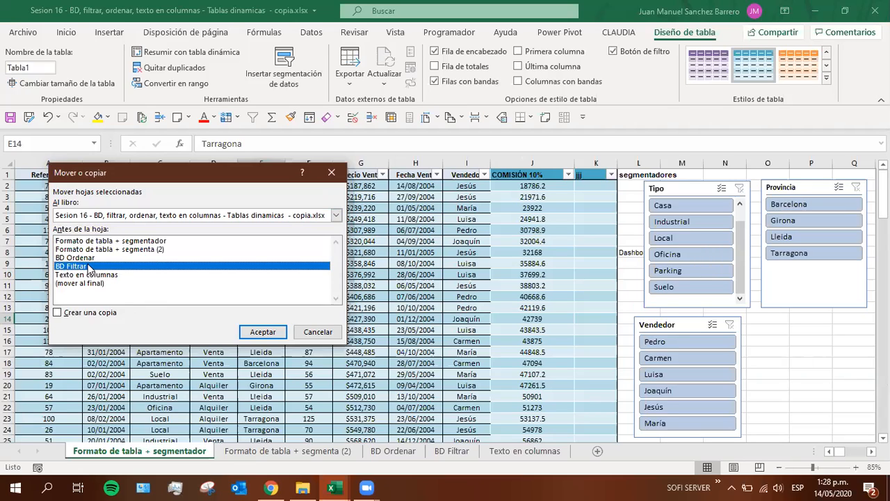
{"action": "left_click", "coordinate": [56, 314]}
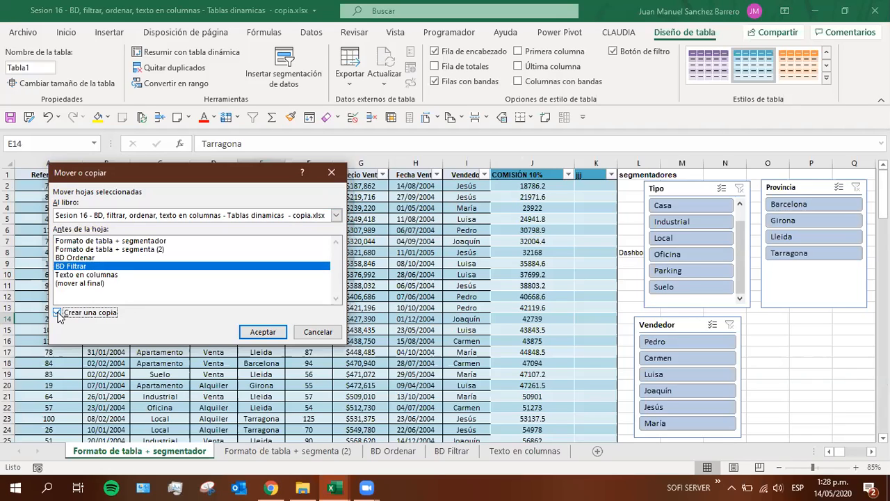
{"action": "left_click", "coordinate": [58, 314]}
Create a copy of the Formato de tabla + segmentador sheet at the end of the workbook
{"action": "left_click", "coordinate": [68, 284]}
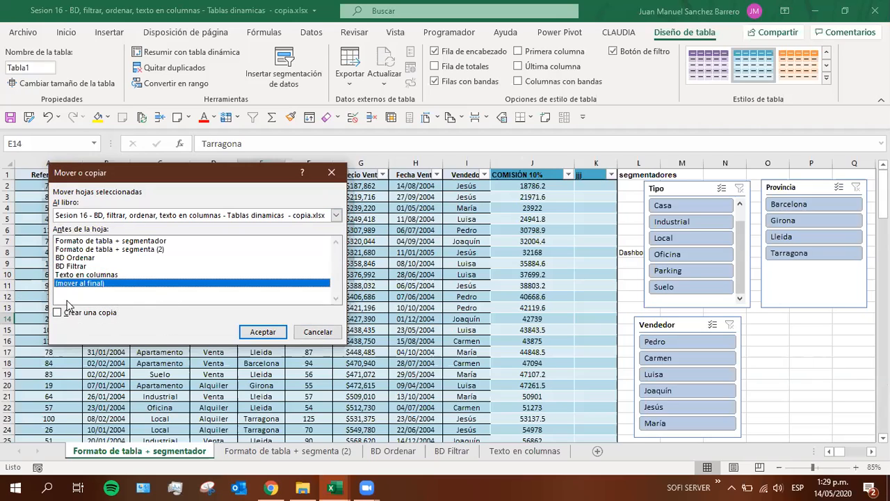
{"action": "left_click", "coordinate": [58, 313]}
{"action": "left_click", "coordinate": [256, 334]}
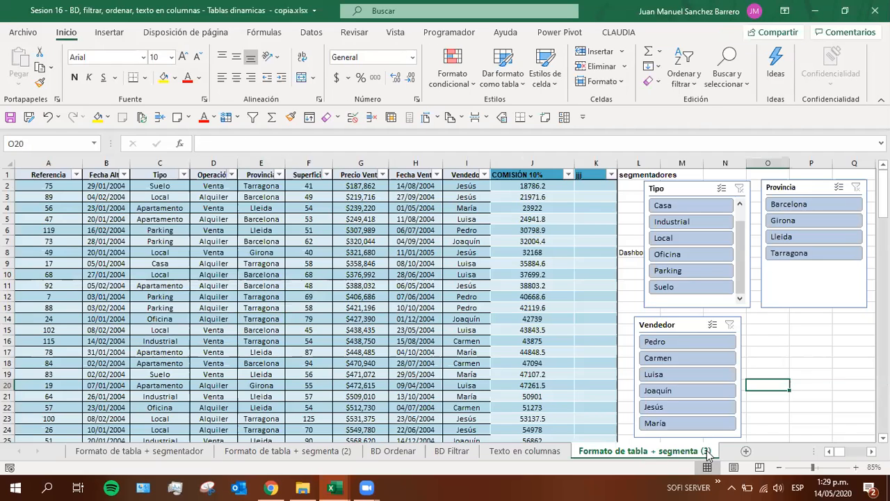
Compare the original table sheet with its copy Formato de tabla + segmenta (3), and permanently delete that copy from the workbook
{"action": "left_click", "coordinate": [116, 451]}
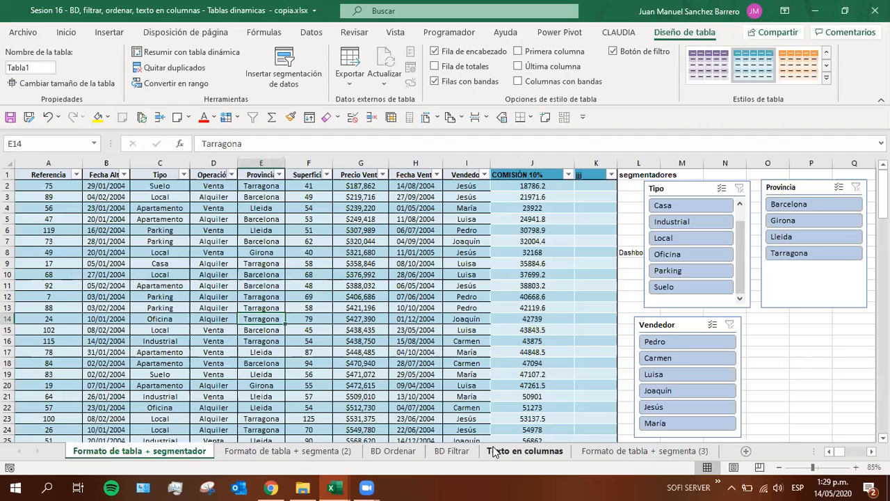
{"action": "left_click", "coordinate": [622, 451]}
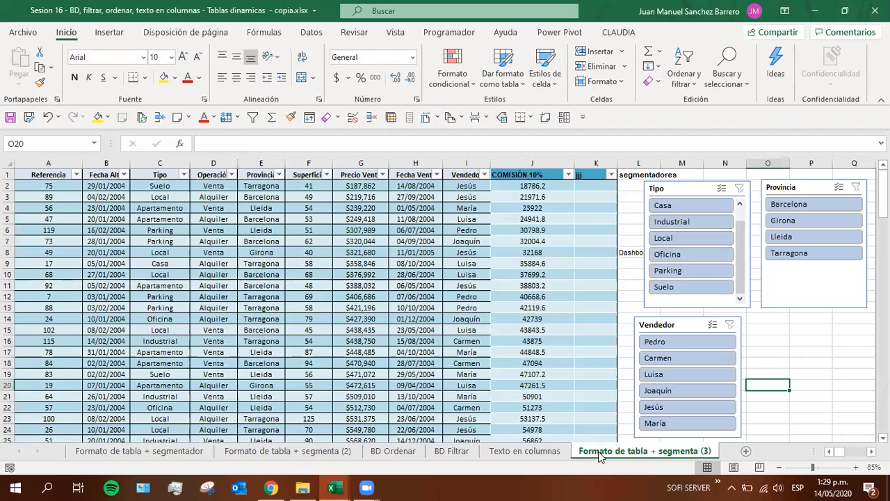
{"action": "right_click", "coordinate": [598, 455]}
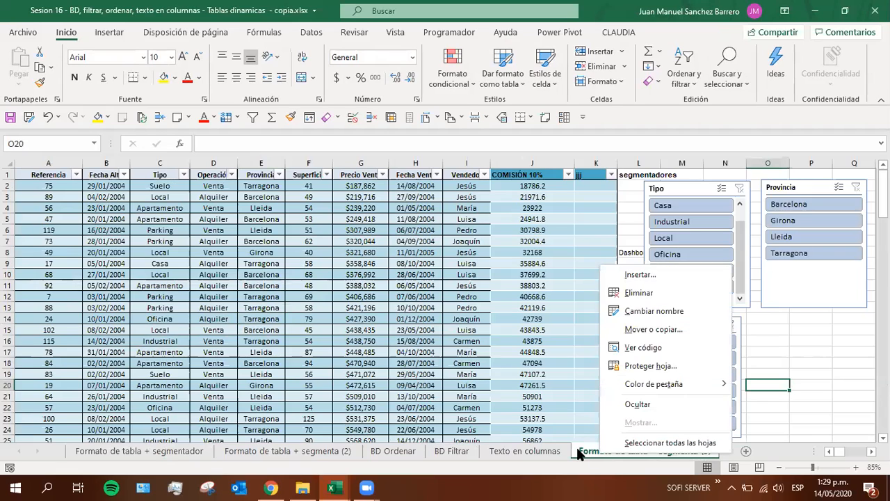
{"action": "left_click", "coordinate": [638, 293]}
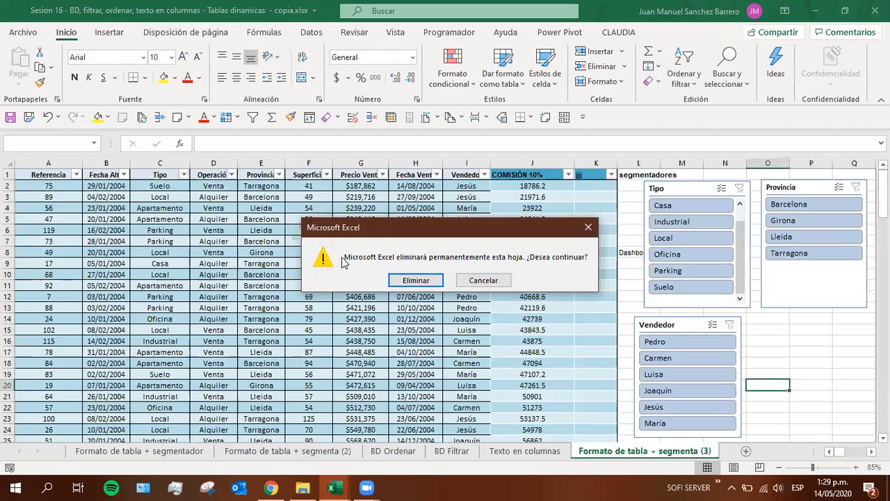
{"action": "left_click", "coordinate": [423, 280]}
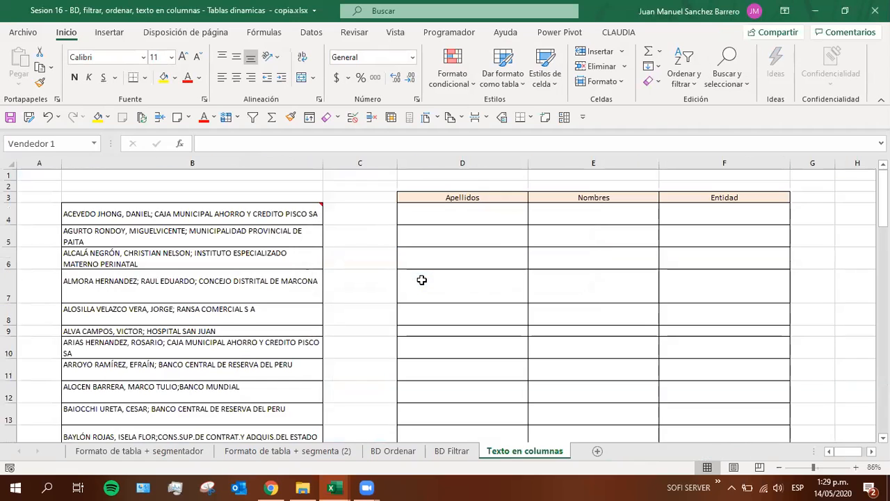
Compare the original sheet with the converted copy, and duplicate Formato de tabla + segmentador directly after the original
{"action": "left_click", "coordinate": [115, 453]}
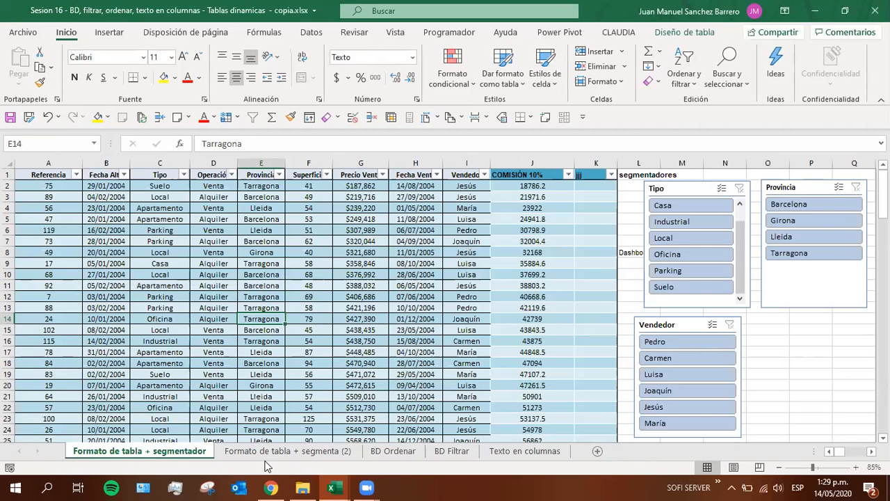
{"action": "left_click", "coordinate": [245, 453]}
{"action": "left_click", "coordinate": [183, 317]}
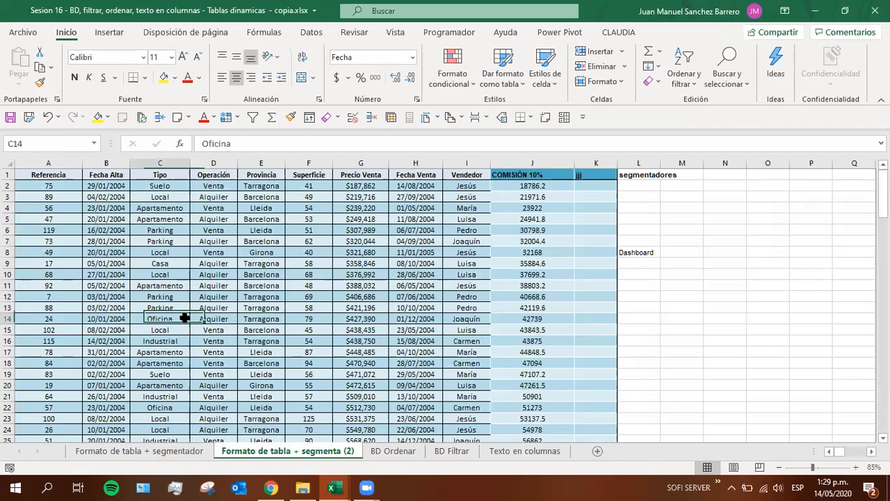
{"action": "left_click", "coordinate": [194, 451]}
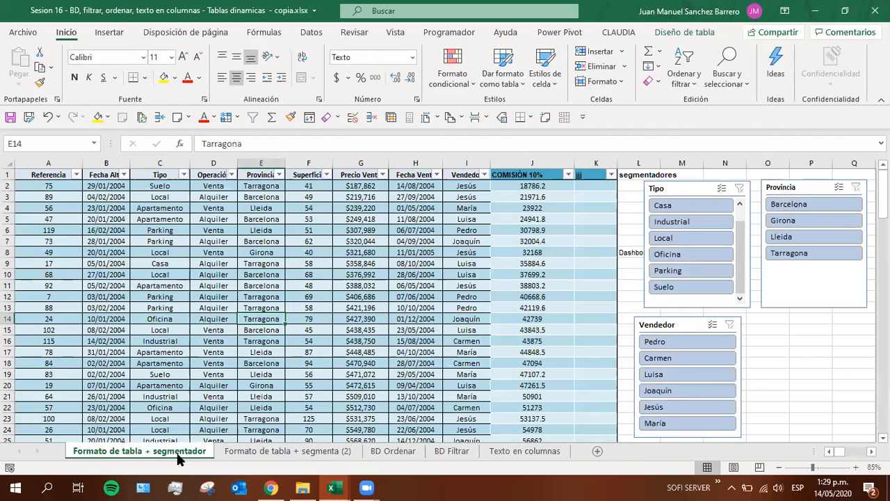
{"action": "left_click", "coordinate": [231, 452]}
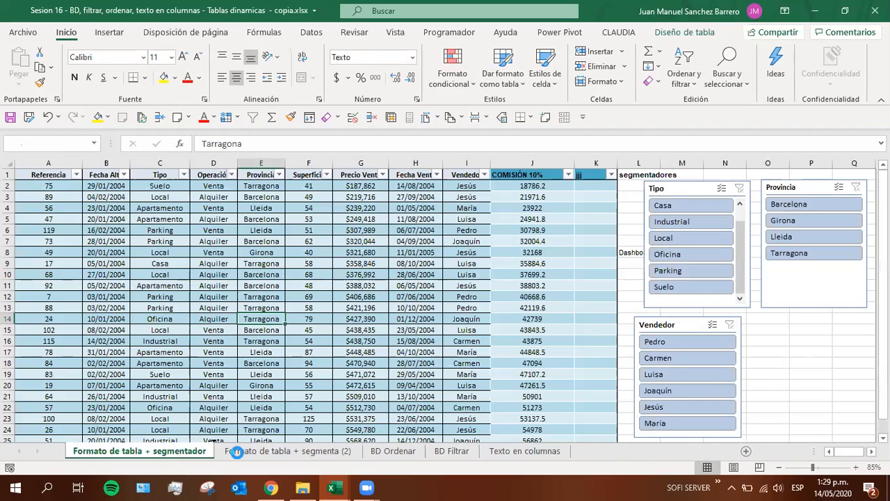
Examine the new copy's table and its design options, including Convert to Range
{"action": "left_click", "coordinate": [213, 330]}
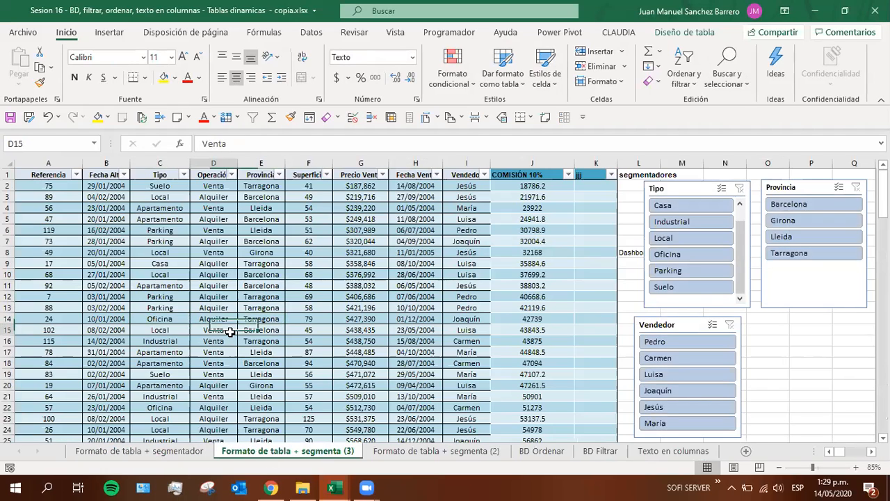
{"action": "left_click", "coordinate": [160, 296]}
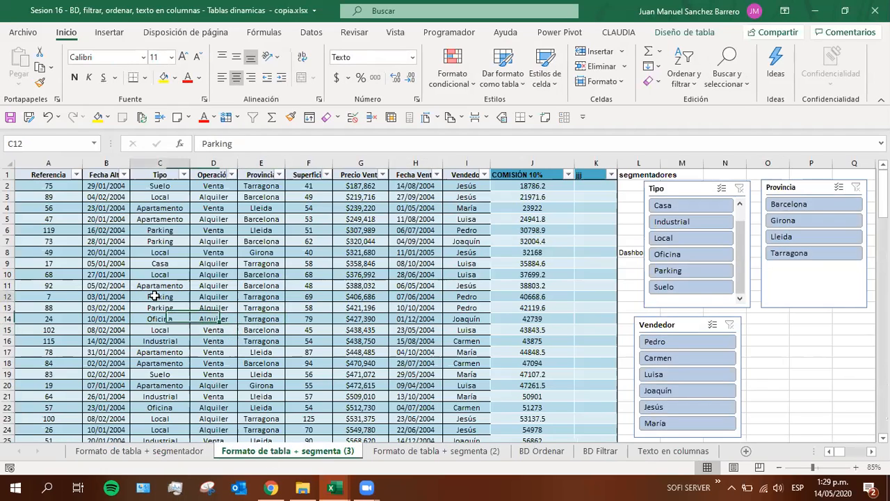
{"action": "left_click", "coordinate": [690, 30]}
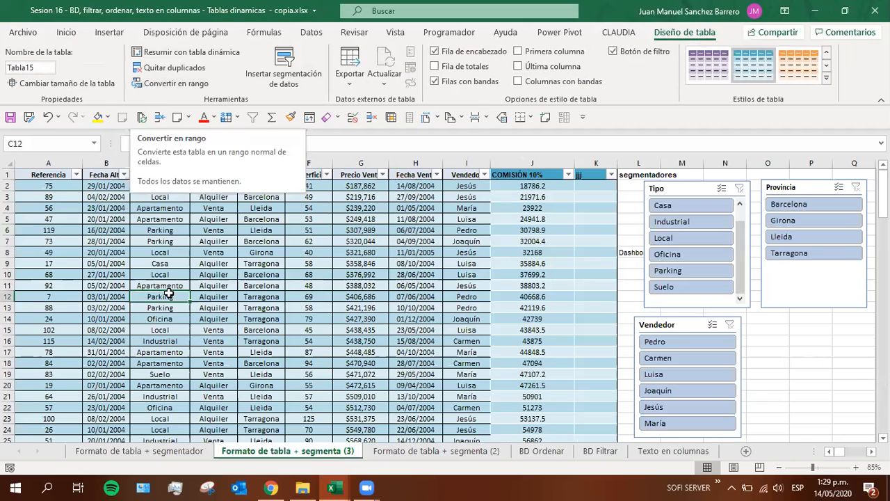
{"action": "left_click", "coordinate": [160, 317]}
{"action": "left_click", "coordinate": [254, 255]}
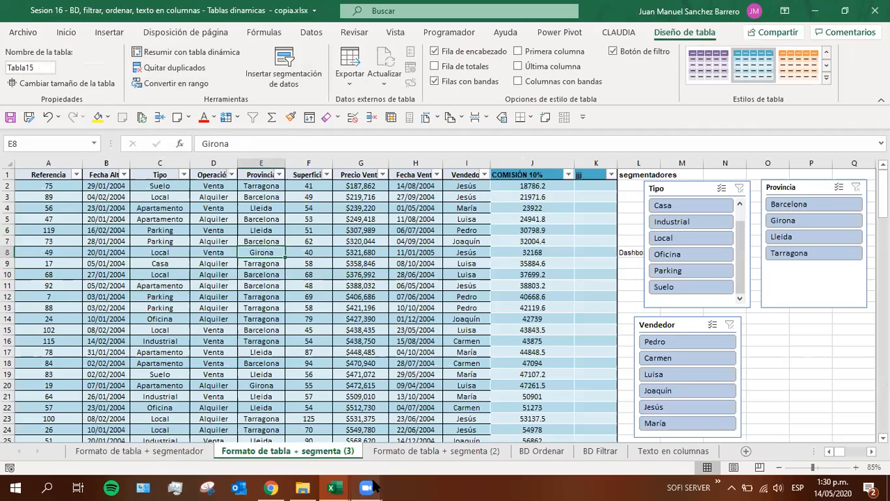
{"action": "mouse_move", "coordinate": [370, 487]}
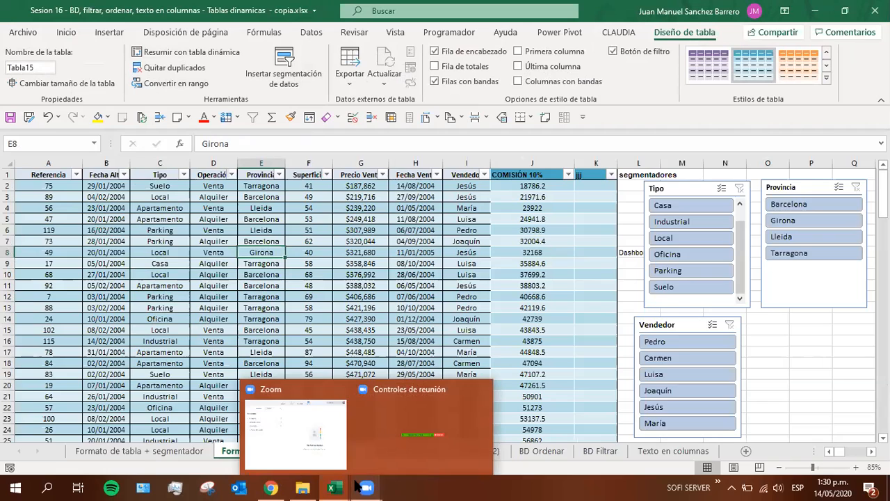
{"action": "left_click", "coordinate": [150, 318]}
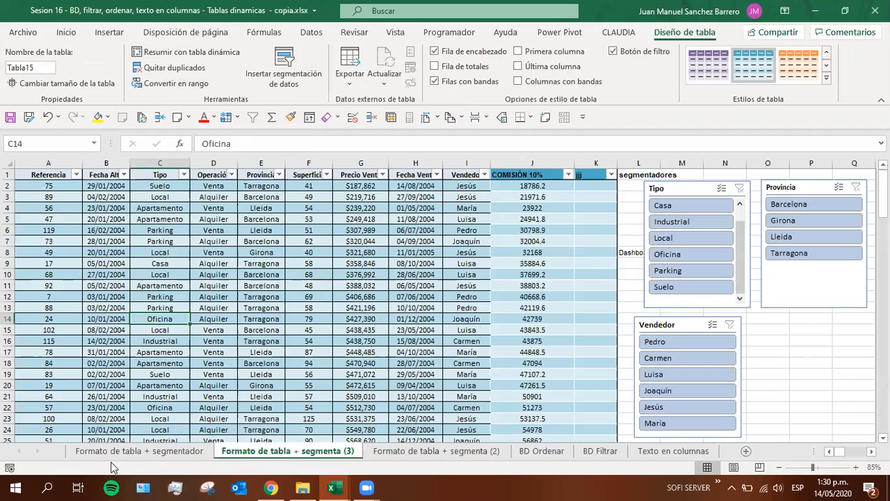
{"action": "left_click", "coordinate": [113, 409]}
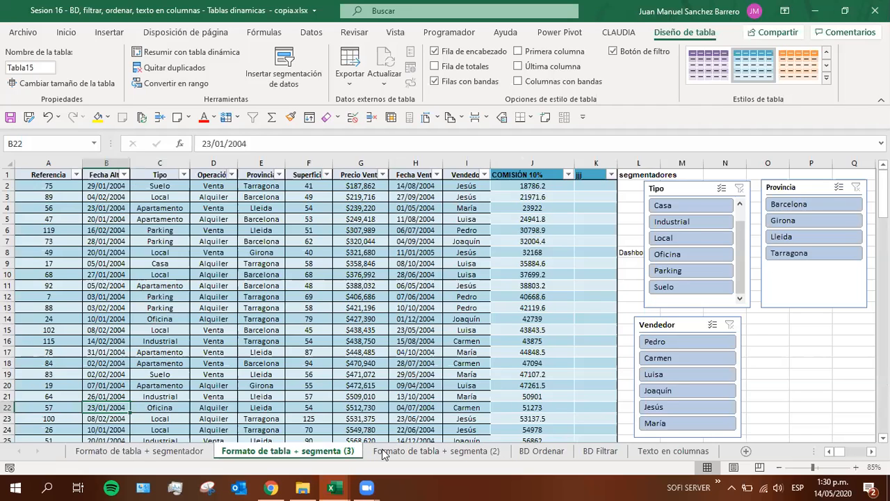
Make two more duplicates of the table sheet, placing them just before Formato de tabla + segmenta (2)
{"action": "scroll", "coordinate": [453, 362], "scroll_direction": "down", "scroll_amount": 2}
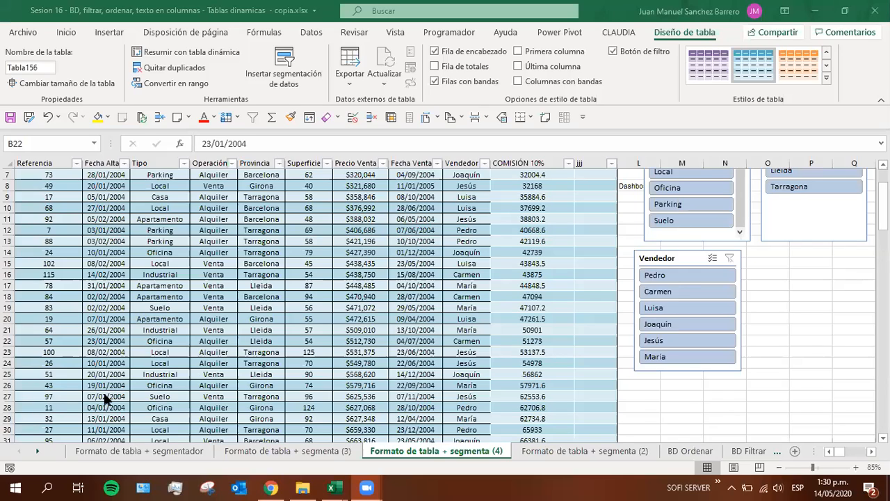
{"action": "left_click", "coordinate": [716, 470]}
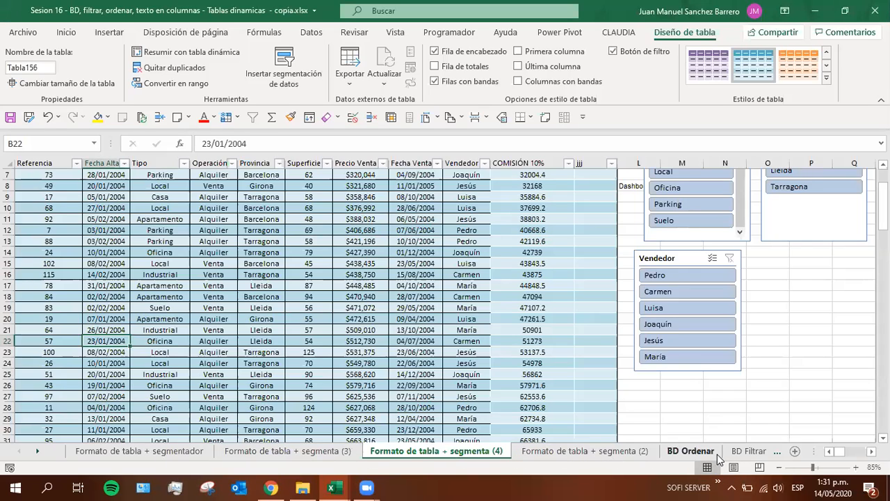
{"action": "left_click_drag", "start_coordinate": [477, 453], "coordinate": [535, 454]}
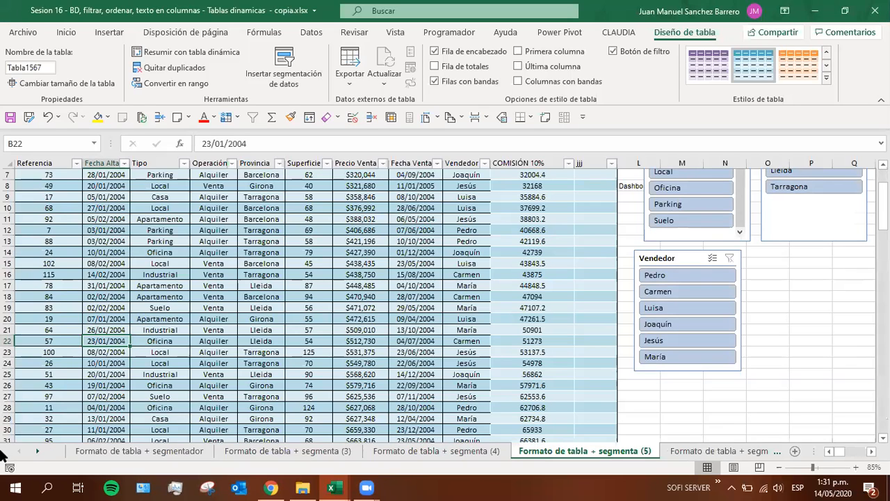
Browse the sheet tabs through to the end and back, and return to the Formato de tabla + segmentador sheet
{"action": "left_click", "coordinate": [38, 456]}
{"action": "left_click", "coordinate": [38, 456]}
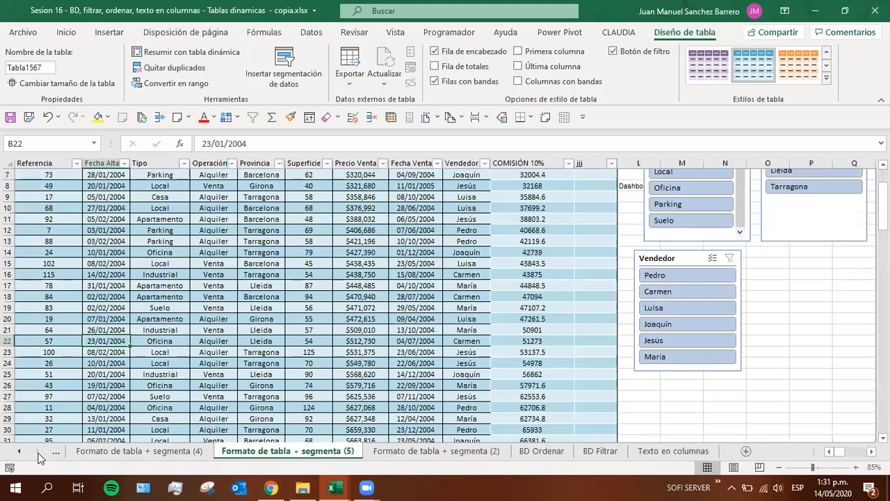
{"action": "left_click", "coordinate": [19, 452]}
{"action": "left_click", "coordinate": [18, 452]}
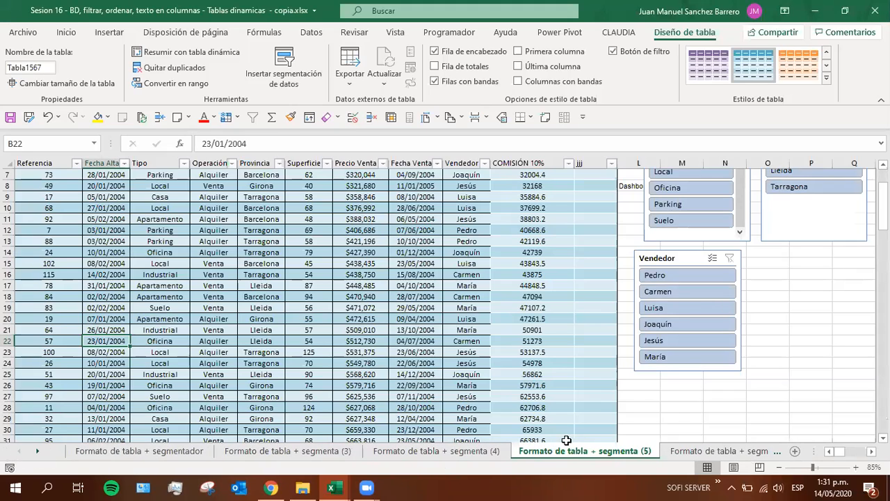
{"action": "left_click", "coordinate": [37, 451]}
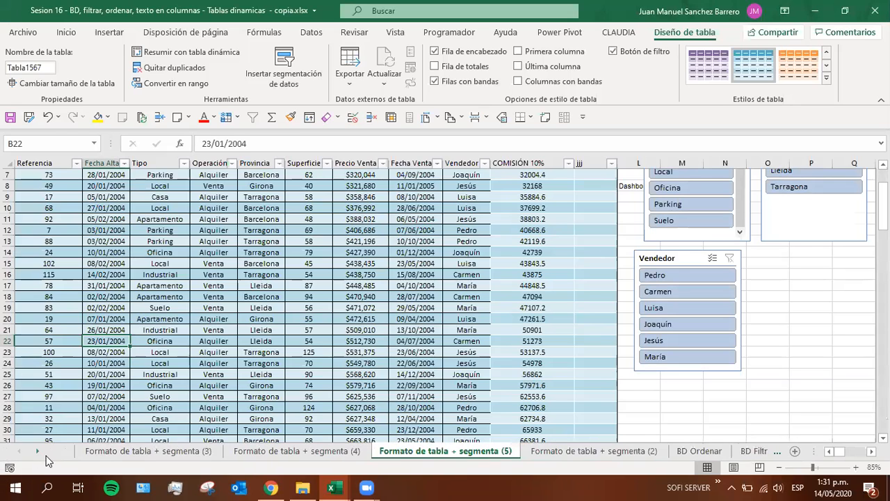
{"action": "right_click", "coordinate": [55, 455]}
{"action": "key", "text": "Escape"}
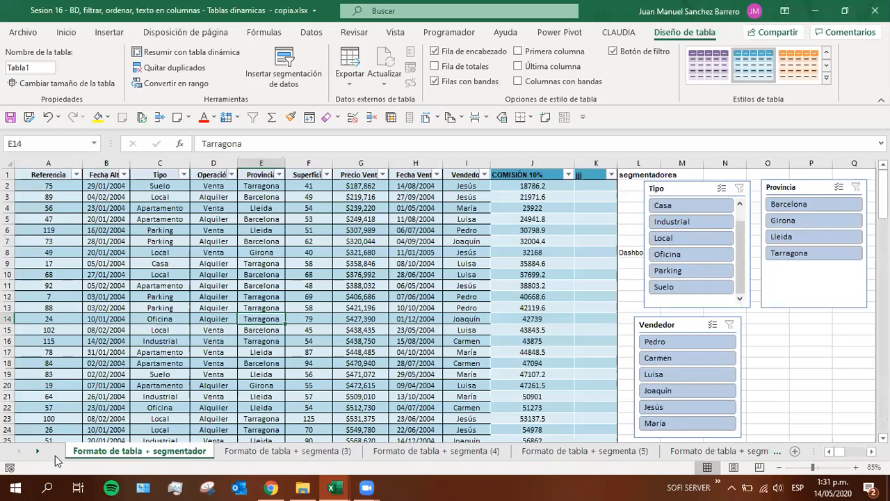
Examine the workbook's full list of sheets in the Activate dialog, without activating another sheet
{"action": "right_click", "coordinate": [33, 455]}
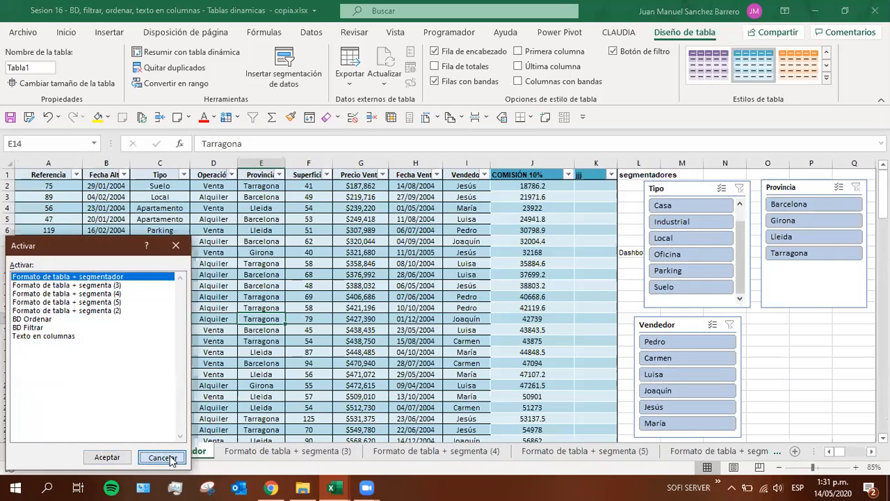
{"action": "left_click", "coordinate": [162, 458]}
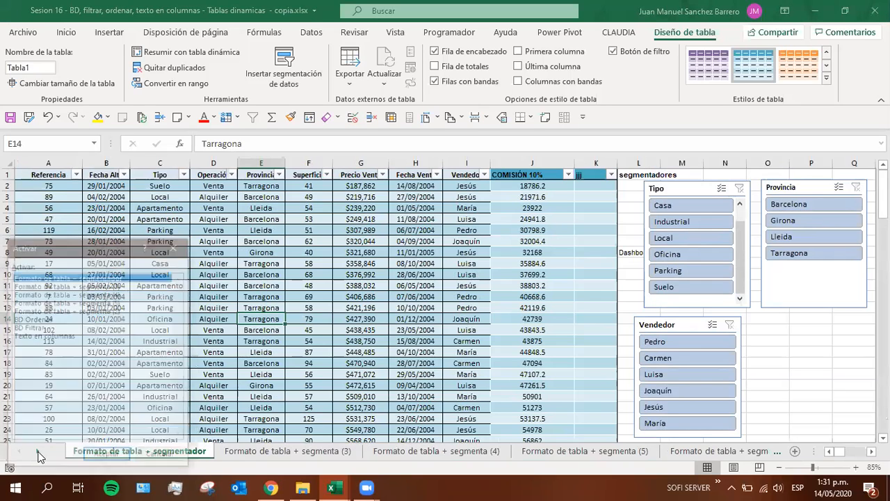
{"action": "right_click", "coordinate": [36, 453]}
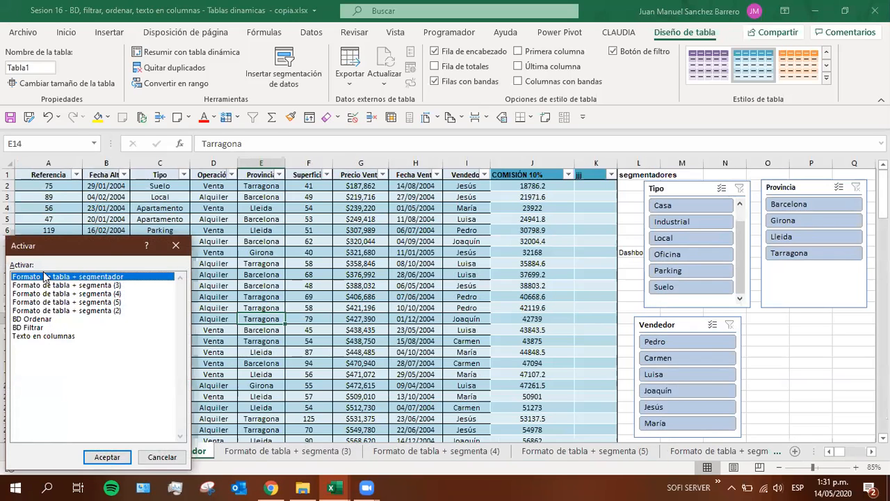
{"action": "left_click", "coordinate": [162, 457]}
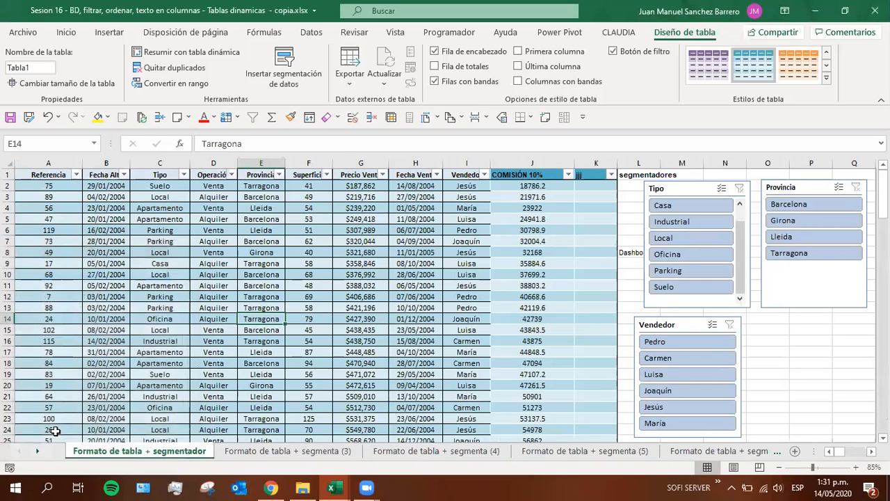
{"action": "right_click", "coordinate": [39, 459]}
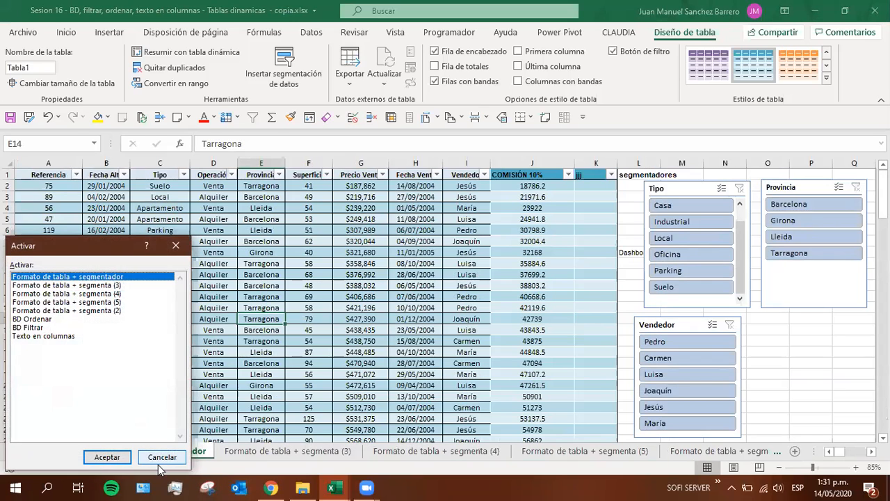
{"action": "left_click", "coordinate": [158, 459]}
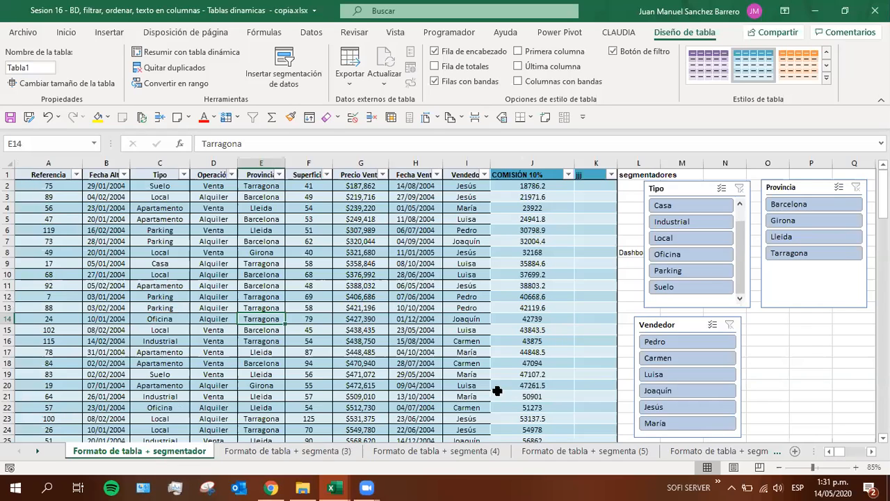
Permanently delete the duplicate sheets Formato de tabla + segmenta (4) and Formato de tabla + segmenta (5)
{"action": "right_click", "coordinate": [496, 452]}
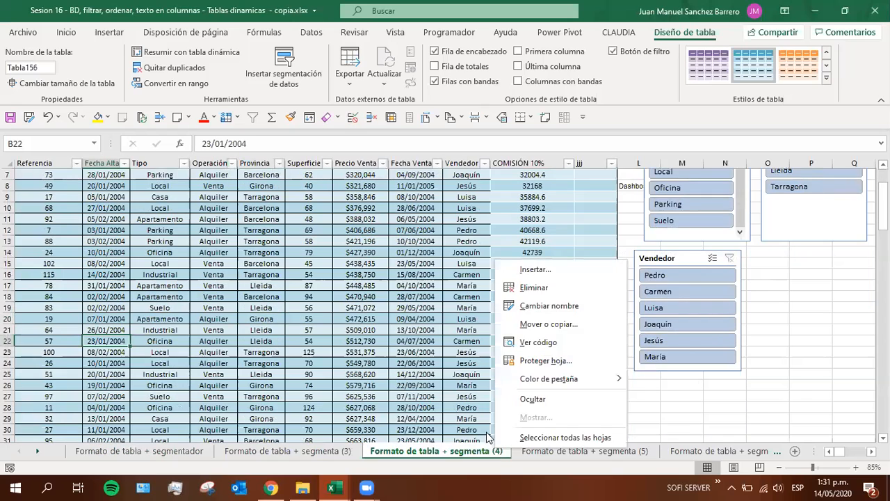
{"action": "left_click", "coordinate": [544, 284]}
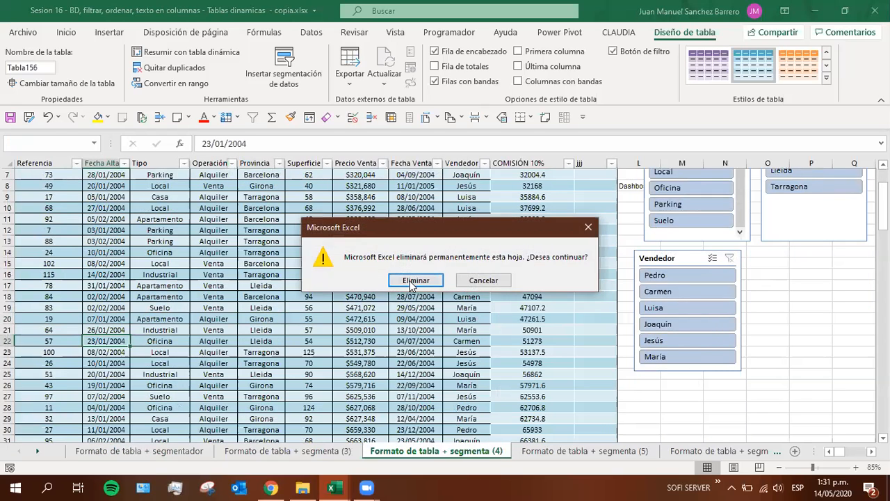
{"action": "left_click", "coordinate": [415, 281]}
{"action": "right_click", "coordinate": [478, 463]}
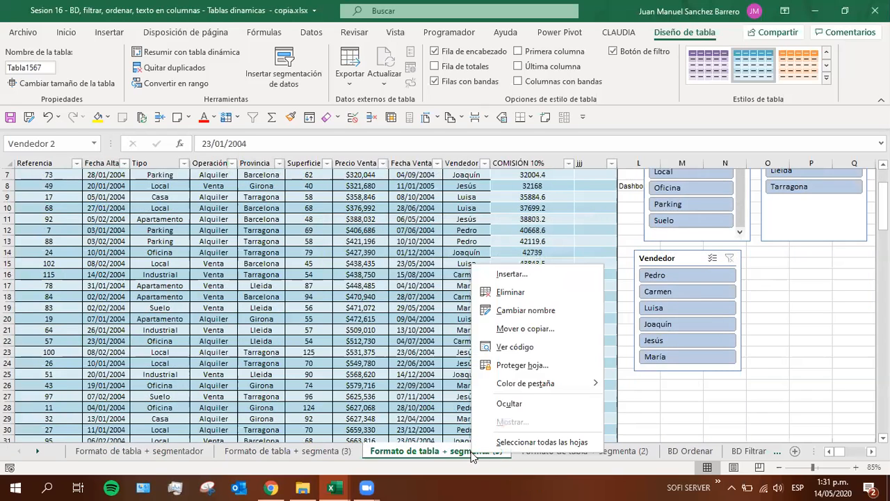
{"action": "left_click", "coordinate": [495, 295]}
{"action": "left_click", "coordinate": [415, 283]}
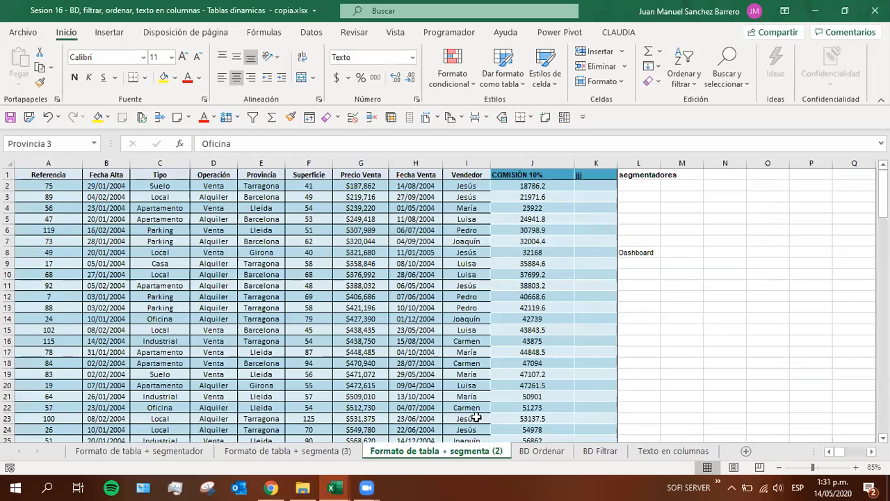
Permanently delete the converted-range sheet Formato de tabla + segmenta (2)
{"action": "right_click", "coordinate": [454, 460]}
{"action": "left_click", "coordinate": [489, 295]}
{"action": "left_click", "coordinate": [414, 280]}
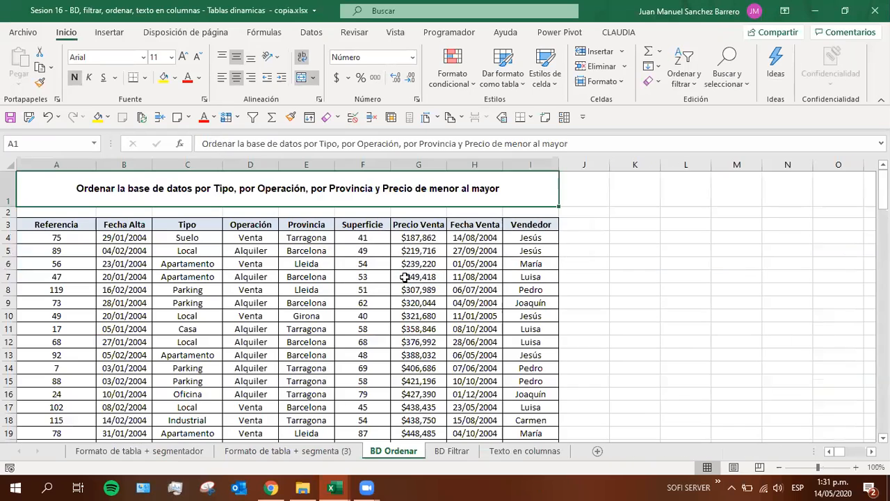
Go to the Formato de tabla + segmentador sheet and bring up the table design options for the data table
{"action": "left_click", "coordinate": [103, 453]}
{"action": "left_click", "coordinate": [271, 295]}
{"action": "left_click", "coordinate": [178, 275]}
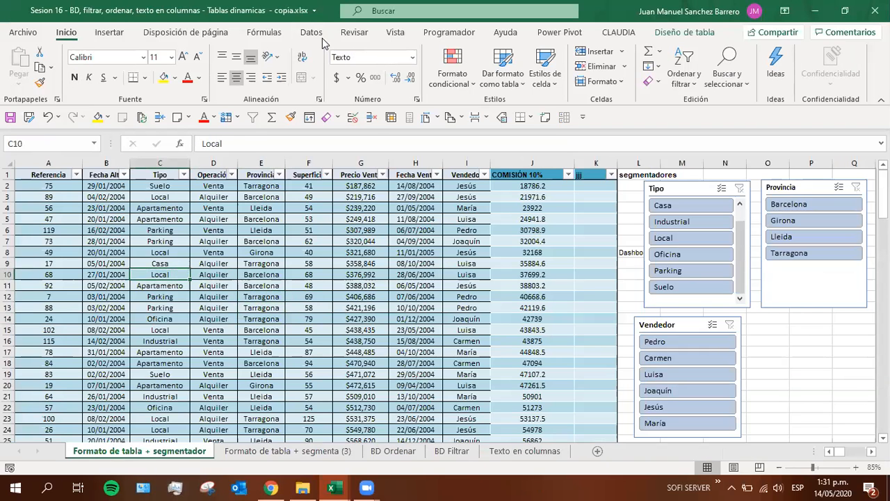
{"action": "left_click", "coordinate": [683, 35]}
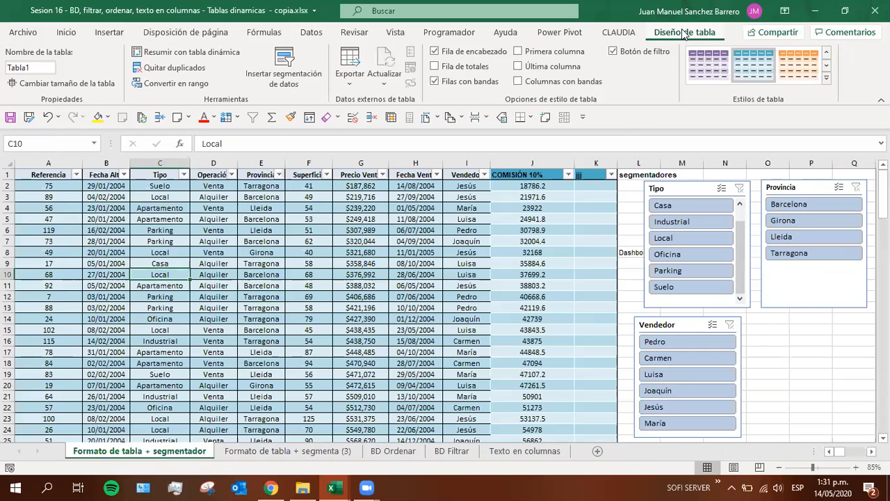
{"action": "left_click", "coordinate": [159, 306]}
{"action": "left_click", "coordinate": [158, 287]}
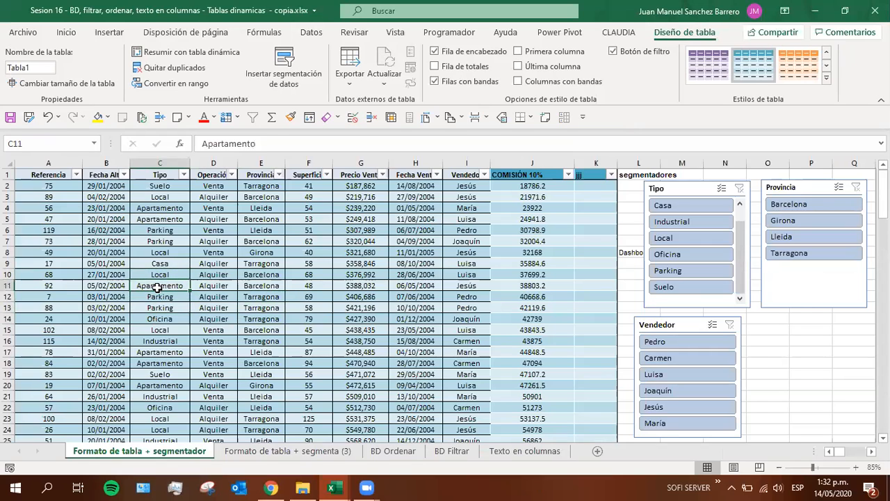
Select the Tipo, Provincia and Vendedor slicers in turn, and bring up the slicer options for Provincia
{"action": "left_click", "coordinate": [695, 195]}
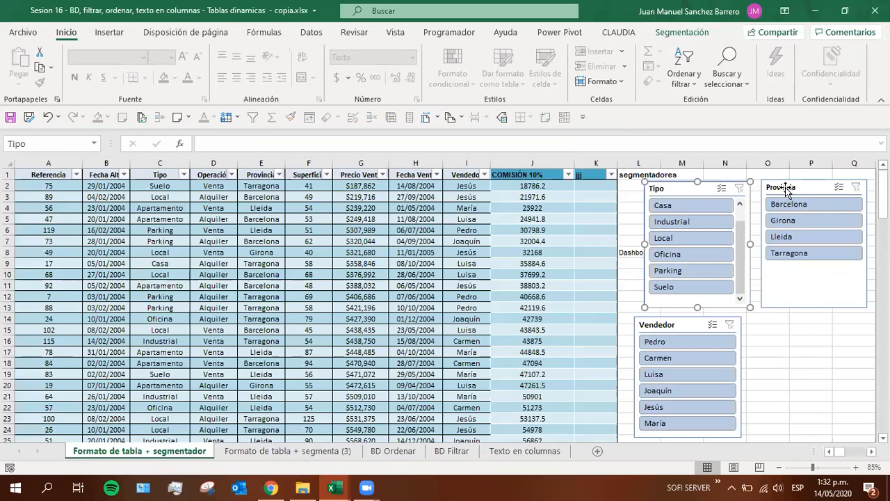
{"action": "left_click", "coordinate": [786, 189]}
{"action": "left_click", "coordinate": [659, 332]}
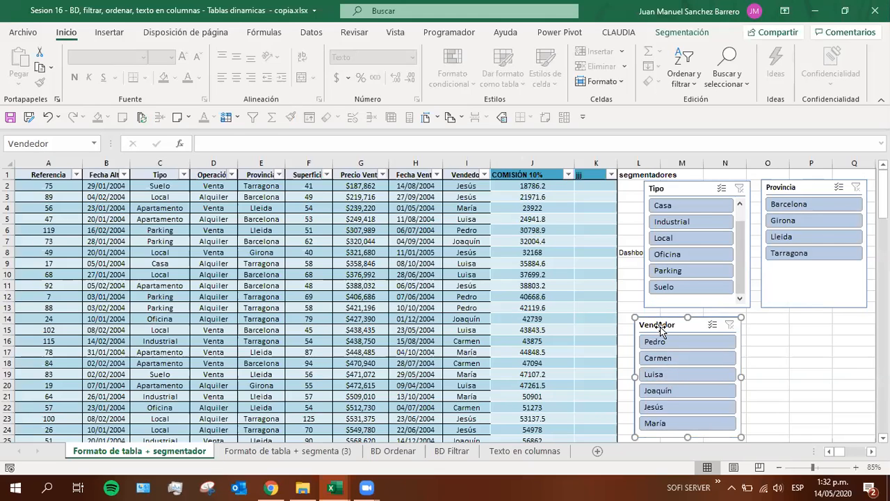
{"action": "left_click", "coordinate": [661, 189]}
{"action": "left_click", "coordinate": [786, 186]}
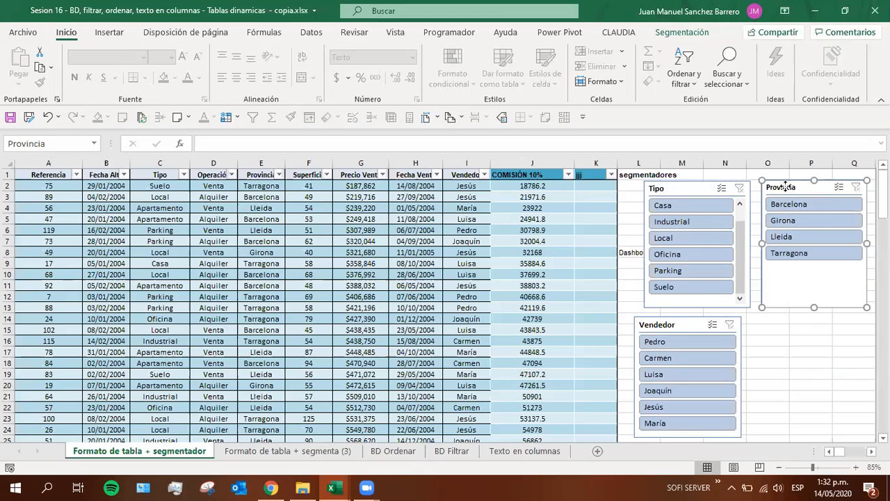
{"action": "left_click", "coordinate": [683, 34]}
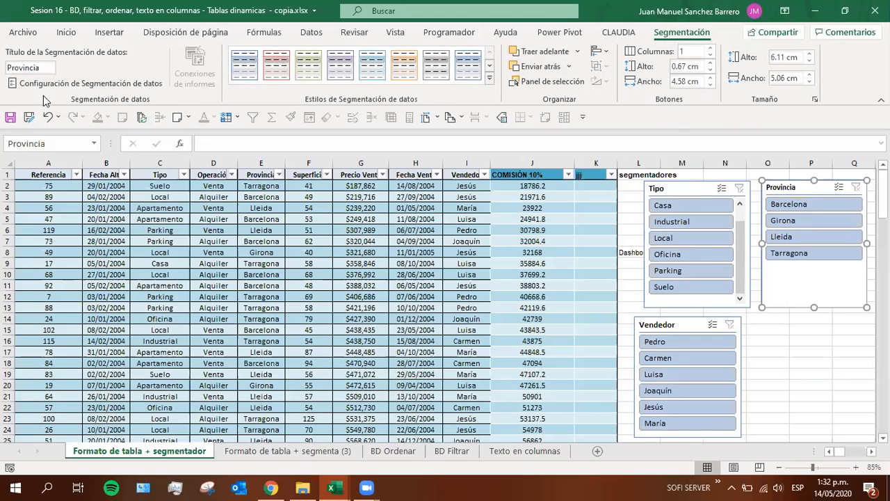
Move the Tipo slicer clear of the Dashboard label in cell L8, and fill that cell with yellow
{"action": "left_click_drag", "start_coordinate": [676, 189], "coordinate": [695, 190]}
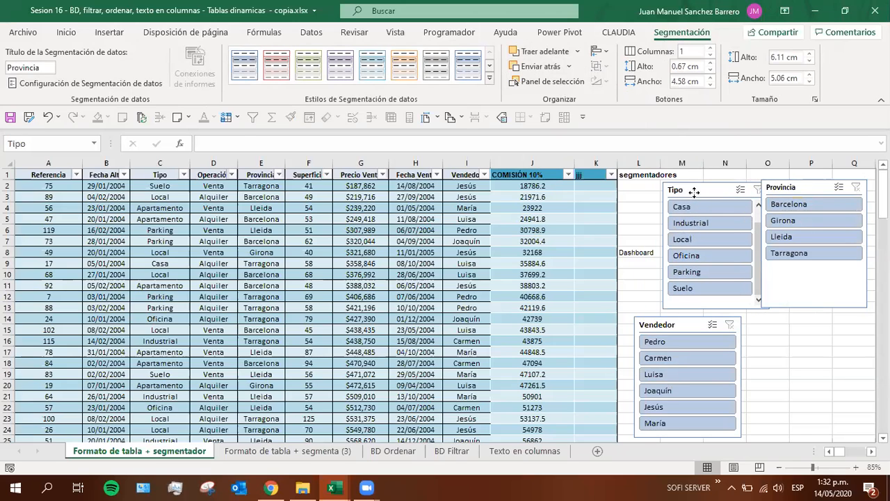
{"action": "left_click", "coordinate": [630, 252]}
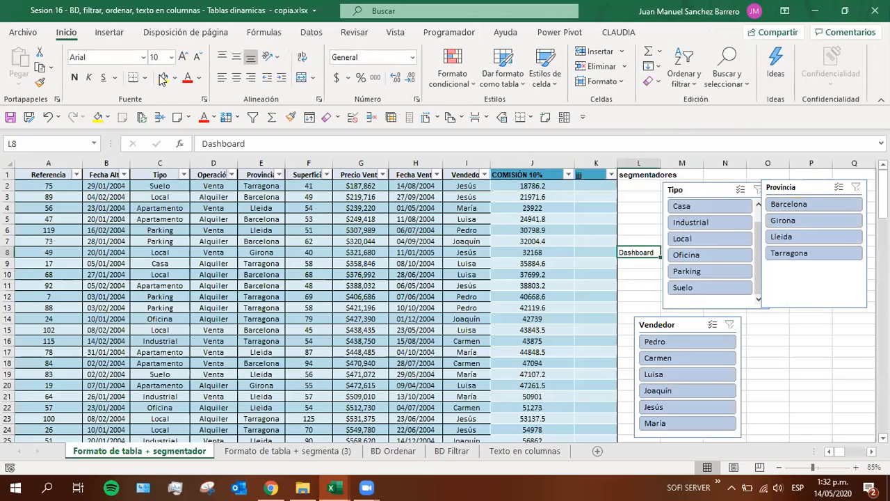
{"action": "left_click", "coordinate": [685, 192]}
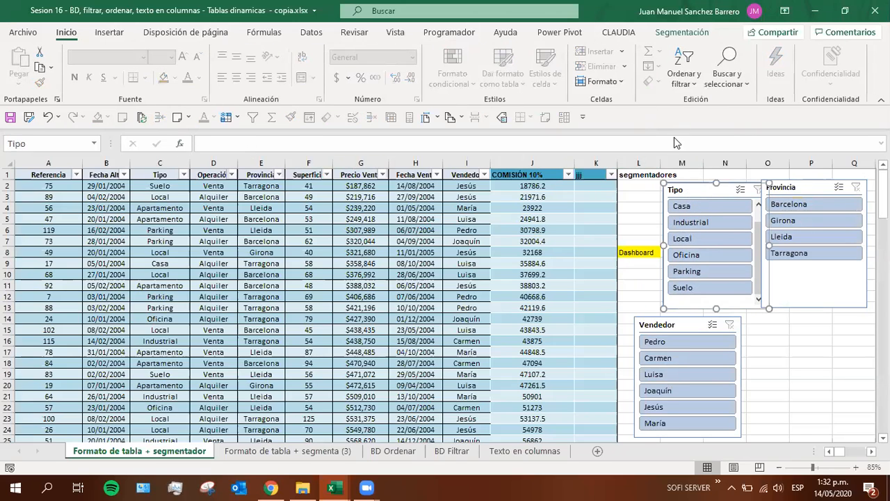
{"action": "left_click", "coordinate": [655, 35]}
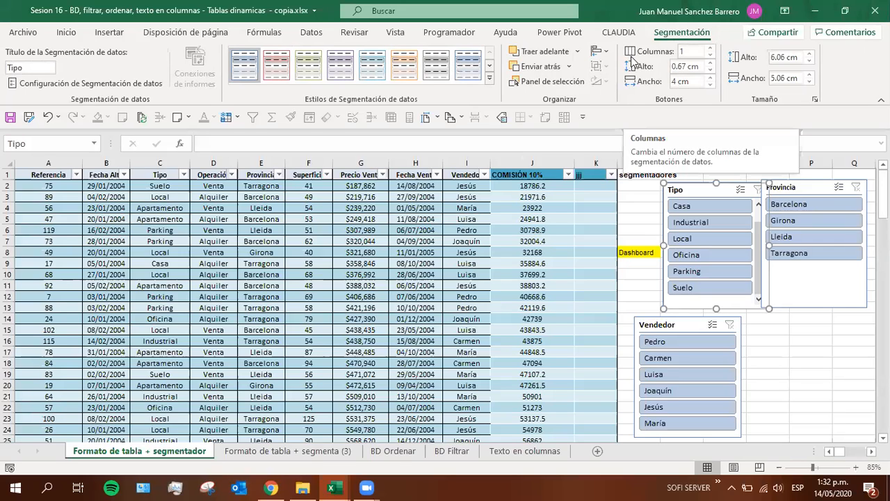
Examine the list of named tables and ranges in the workbook from a cell in the table
{"action": "left_click", "coordinate": [360, 241]}
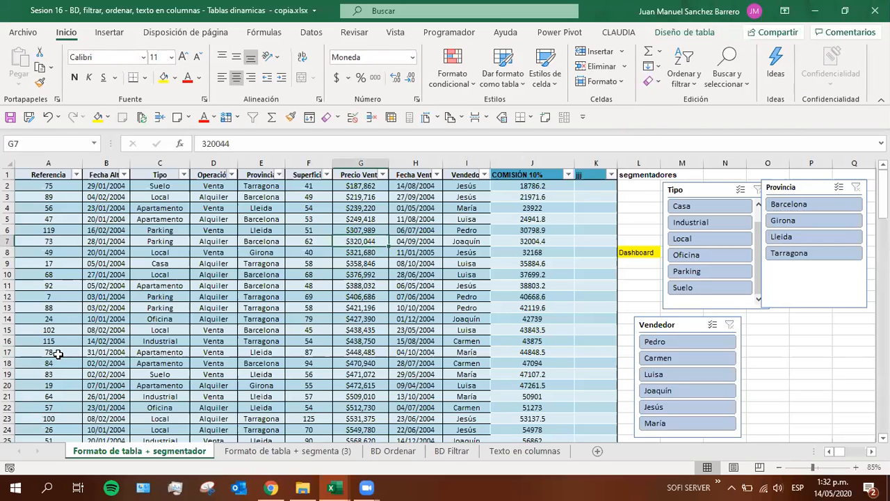
{"action": "left_click", "coordinate": [279, 352]}
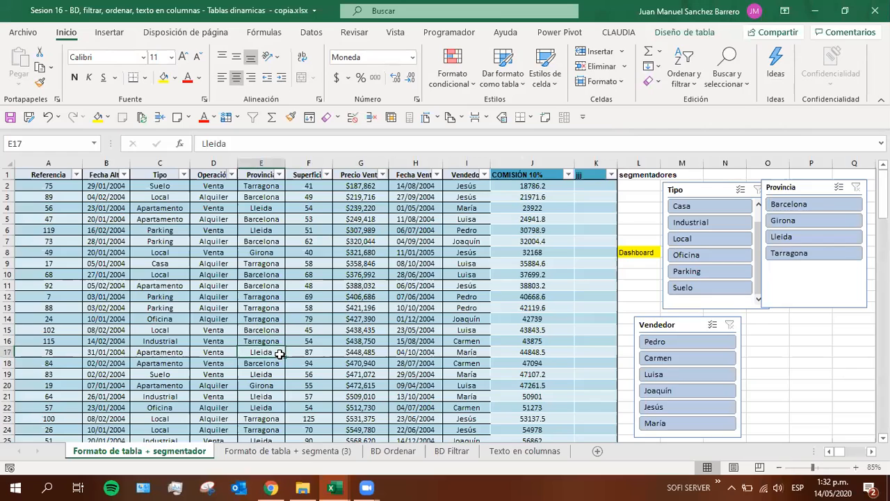
{"action": "left_click", "coordinate": [93, 144]}
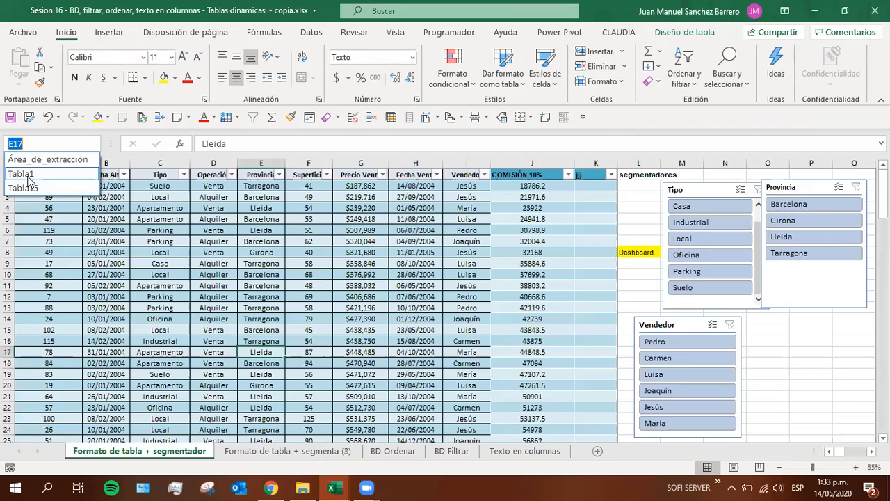
{"action": "left_click", "coordinate": [50, 143]}
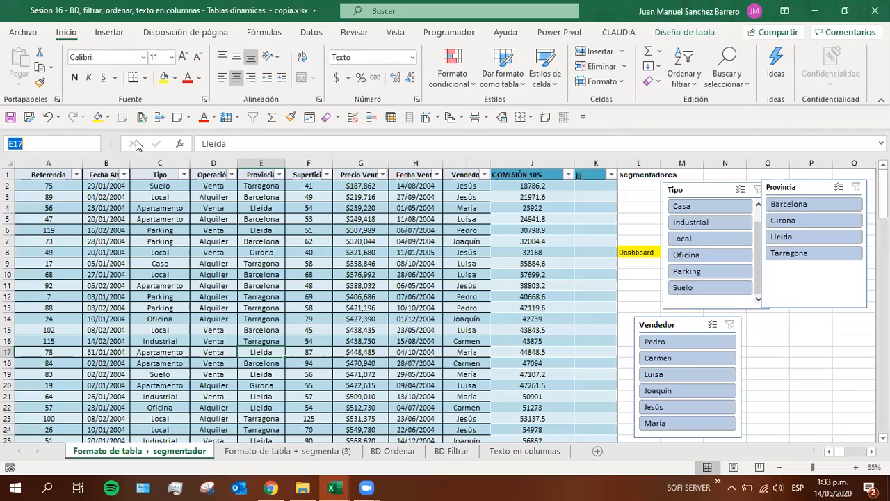
Go directly to cell A4 by its cell reference
{"action": "left_click", "coordinate": [71, 143]}
{"action": "left_click_drag", "start_coordinate": [35, 144], "coordinate": [6, 142]}
{"action": "type", "text": "A4"}
{"action": "key", "text": "Return"}
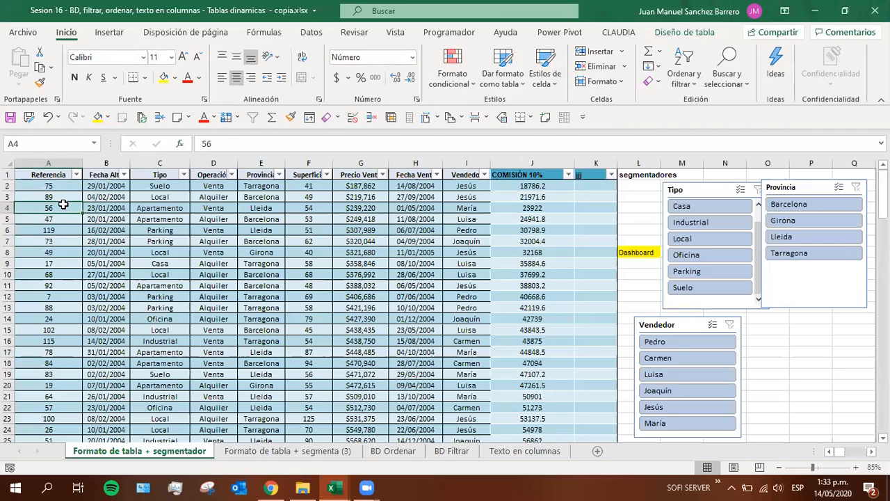
Jump by name to Tabla15 on its sheet and return to Tabla1, selecting the whole table
{"action": "left_click", "coordinate": [94, 144]}
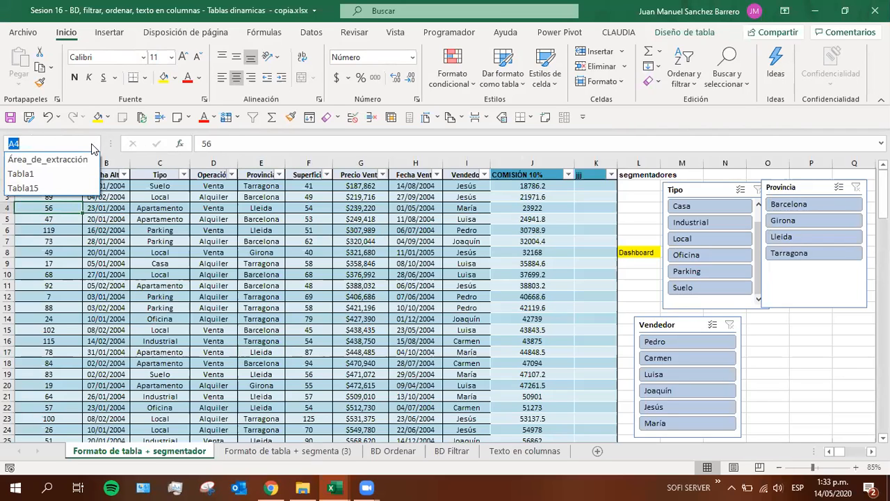
{"action": "left_click", "coordinate": [28, 188]}
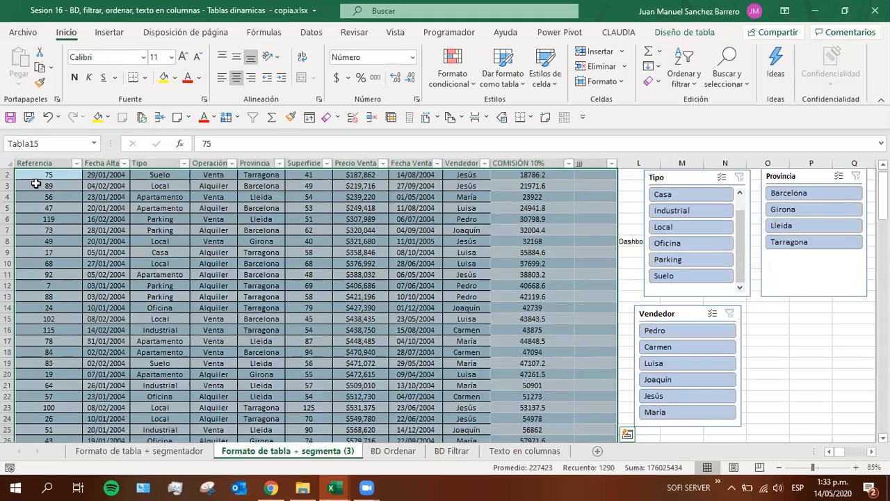
{"action": "left_click", "coordinate": [95, 143]}
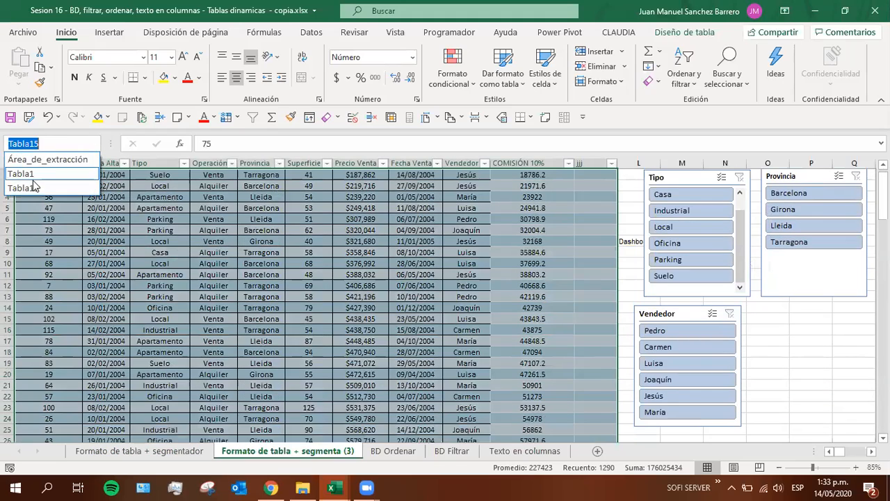
{"action": "left_click", "coordinate": [25, 174]}
{"action": "left_click", "coordinate": [203, 308]}
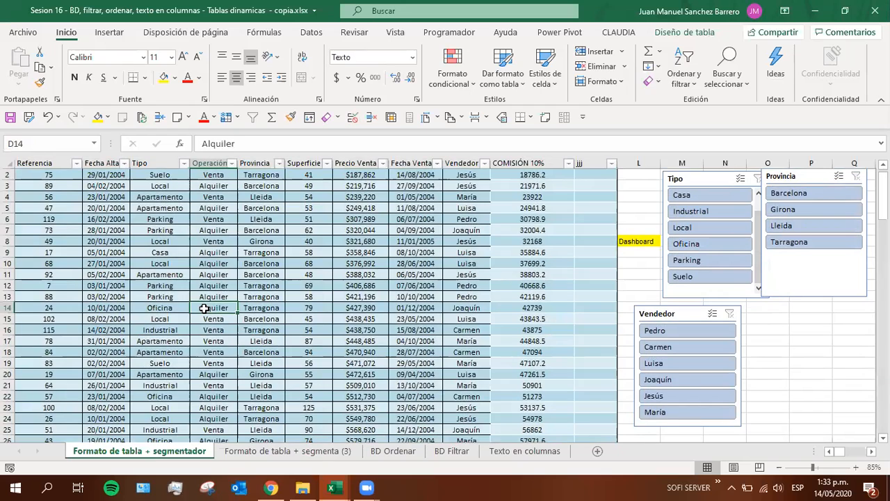
{"action": "left_click", "coordinate": [95, 146]}
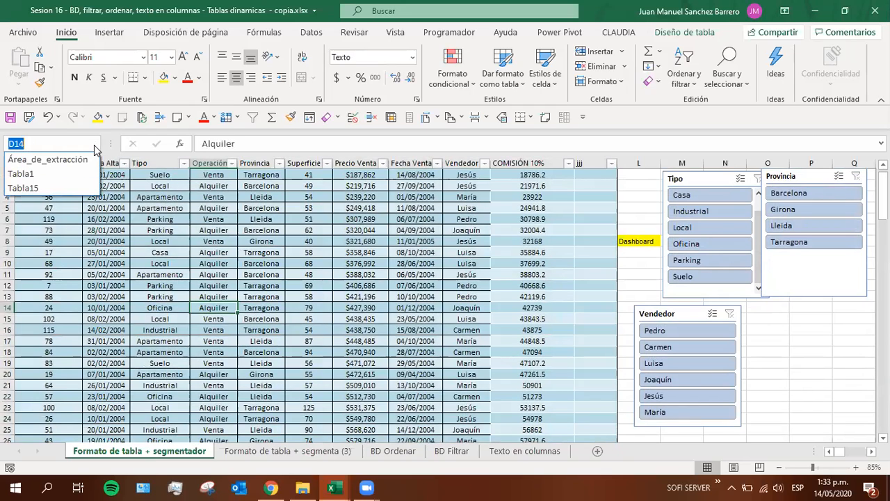
{"action": "left_click", "coordinate": [20, 175]}
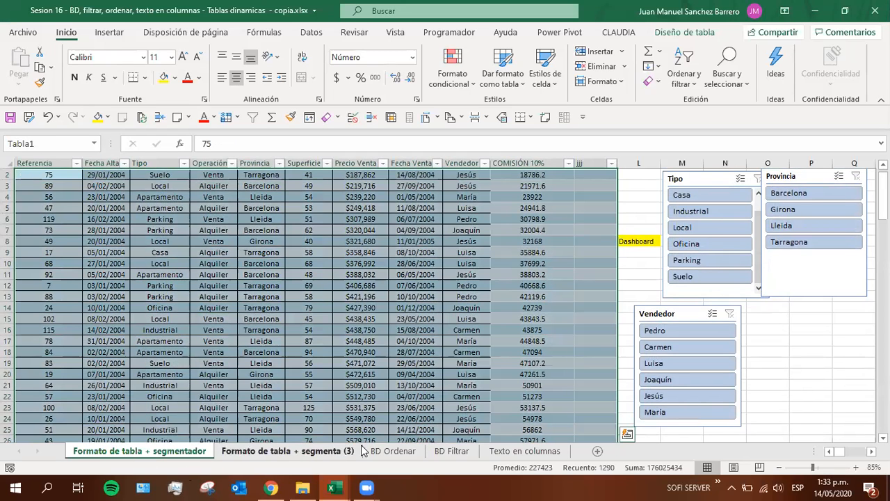
Start a BUSCARV formula in cell P17 and view the names available for pasting, without inserting one
{"action": "left_click", "coordinate": [809, 338]}
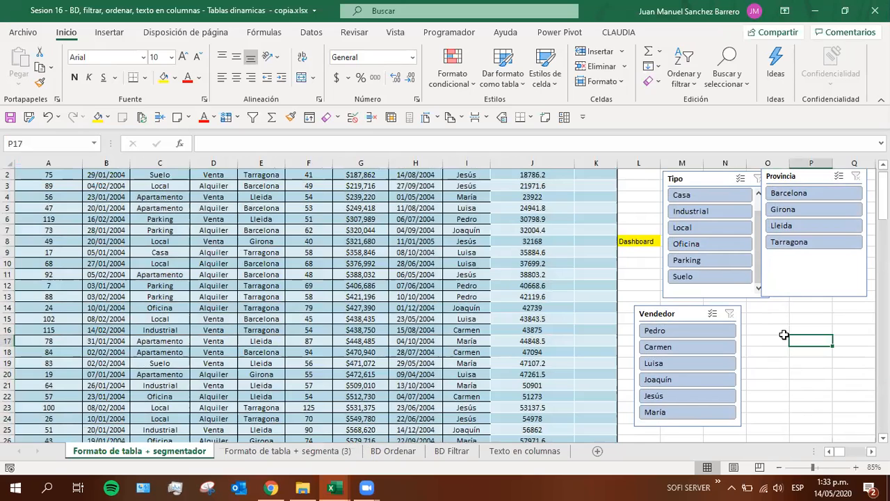
{"action": "type", "text": "=buscarv"}
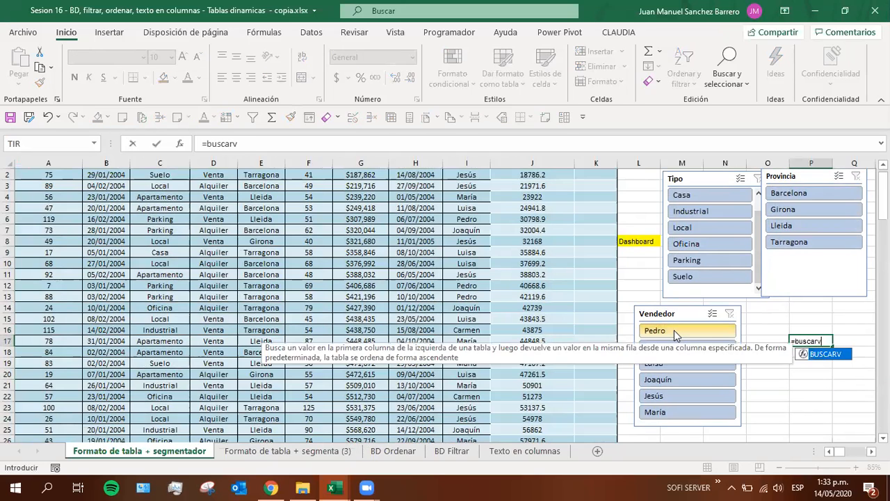
{"action": "key", "text": "Tab"}
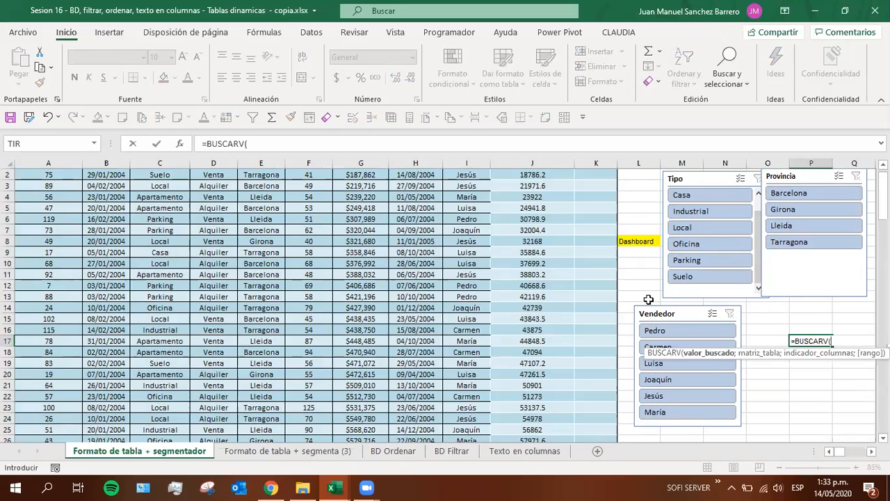
{"action": "key", "text": "F3"}
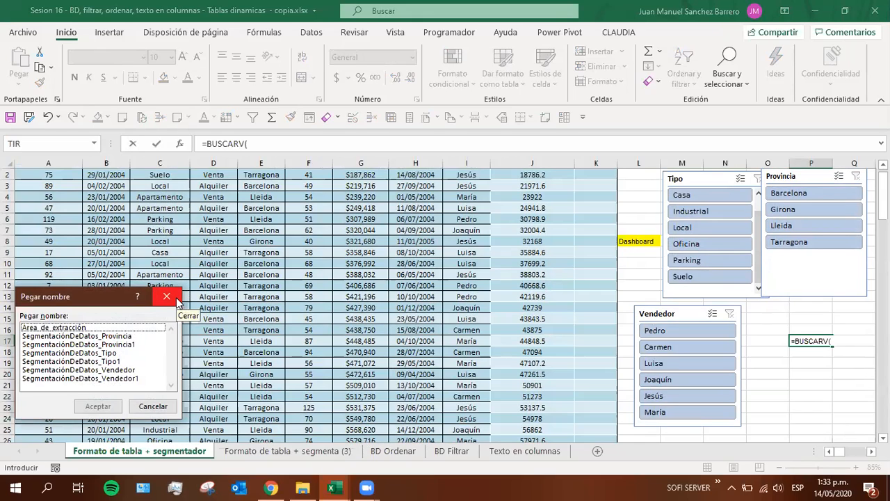
{"action": "left_click", "coordinate": [175, 299]}
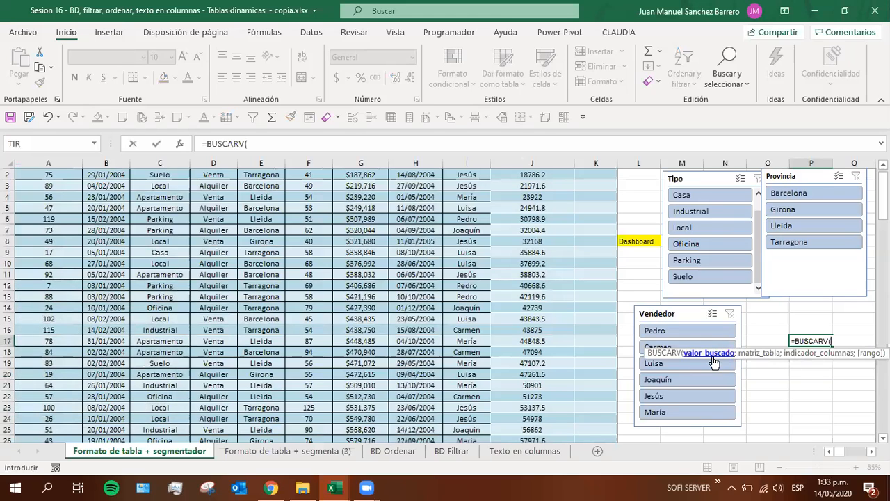
Give the BUSCARV formula cell O17 as the lookup value and Tabla1 as the table array
{"action": "left_click", "coordinate": [751, 341]}
{"action": "type", "text": ";"}
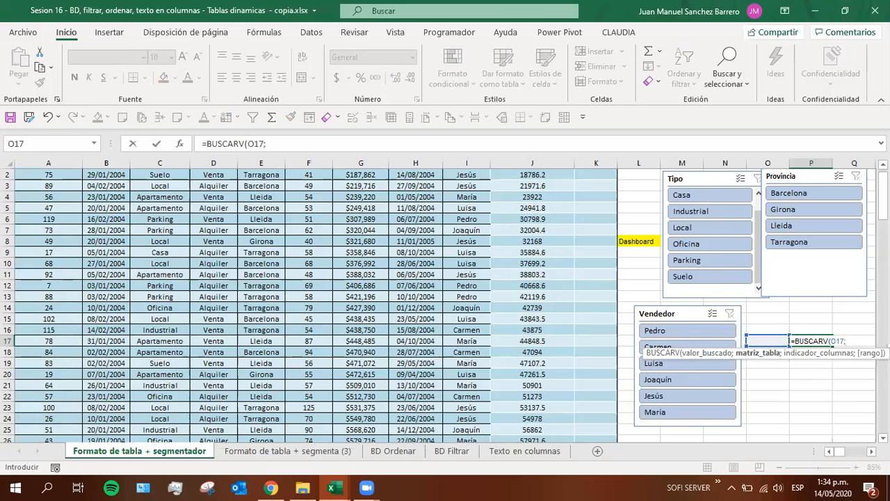
{"action": "scroll", "coordinate": [443, 301], "scroll_direction": "right", "scroll_amount": 1}
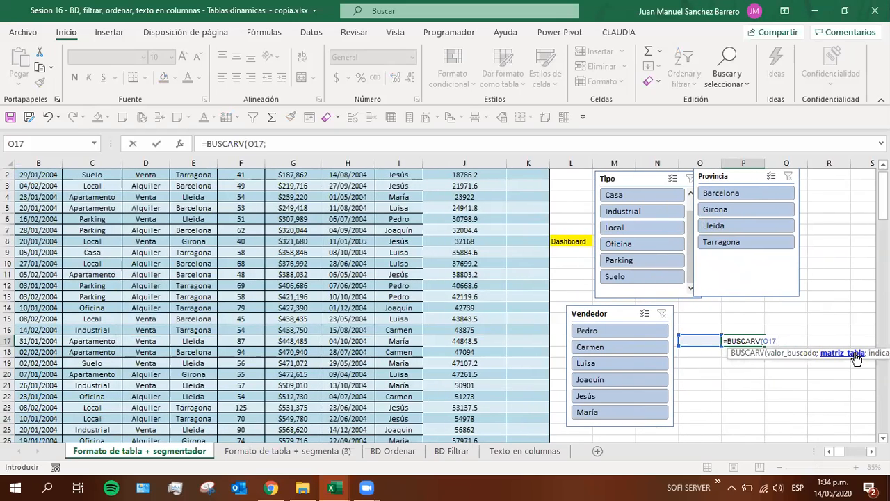
{"action": "type", "text": "ta"}
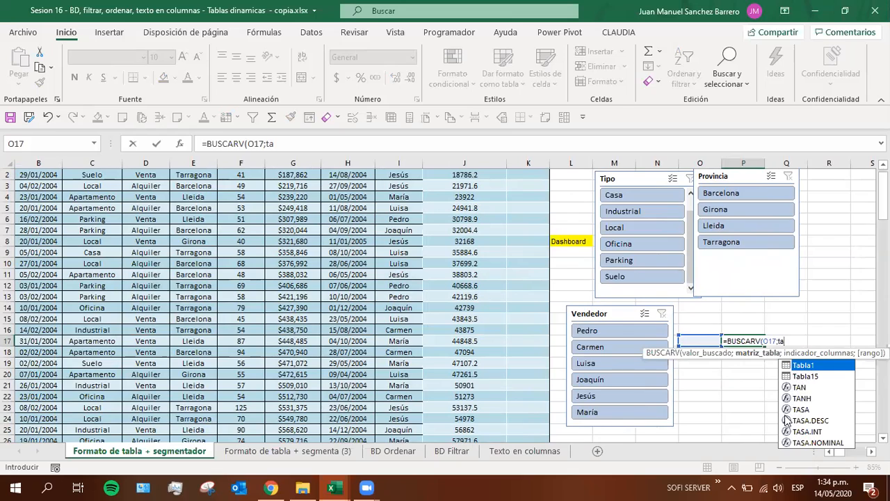
{"action": "double_click", "coordinate": [809, 369]}
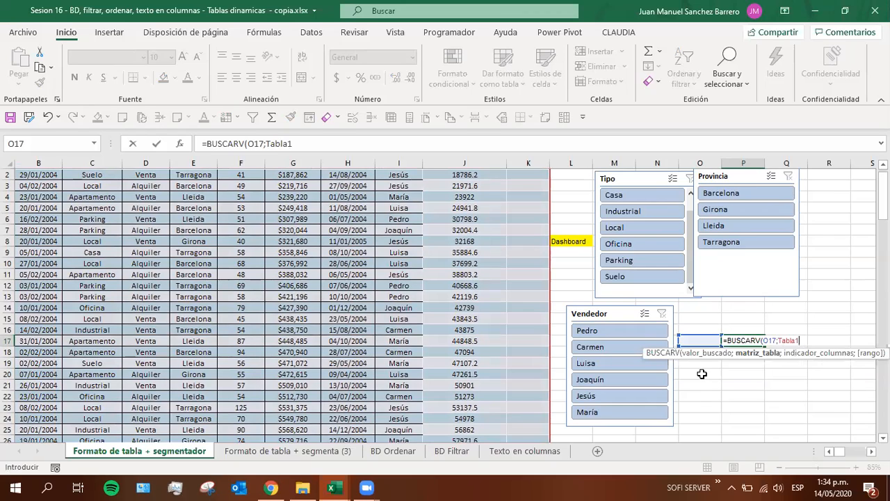
{"action": "type", "text": ";"}
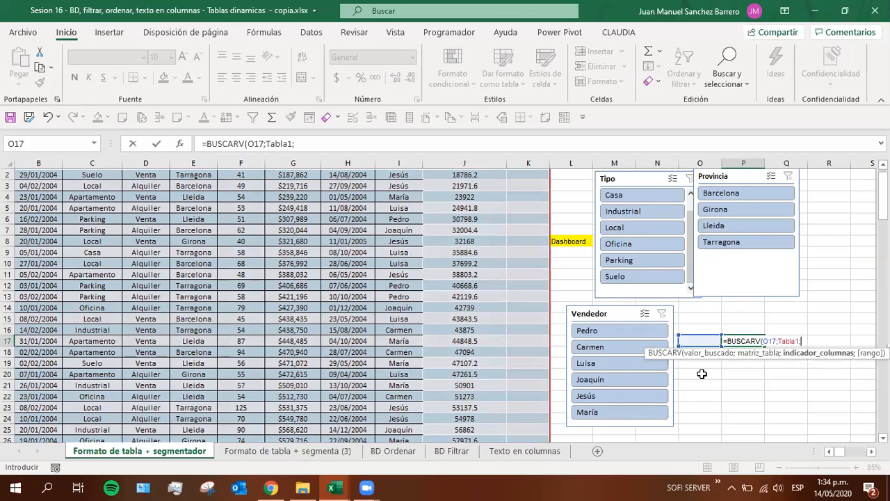
{"action": "type", "text": "2;falso)"}
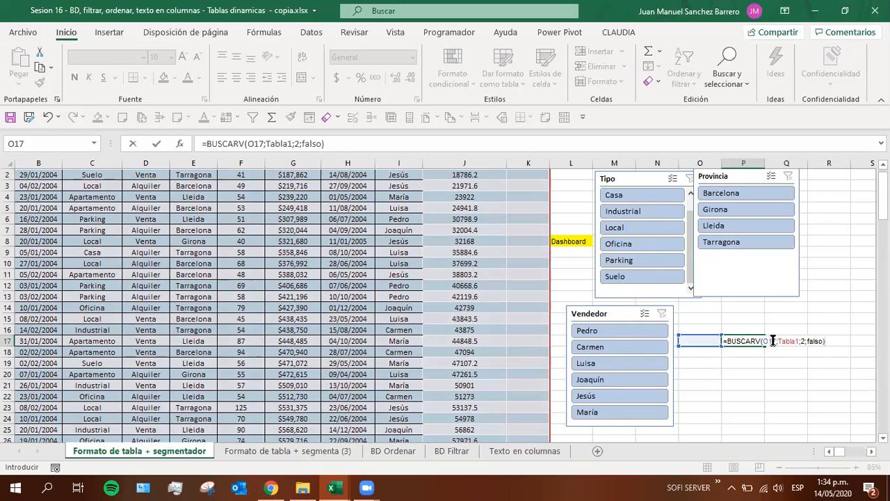
Complete the BUSCARV formula in P17 with column index 2 and FALSO as the match type, and enter it
{"action": "left_click_drag", "start_coordinate": [777, 340], "coordinate": [798, 342]}
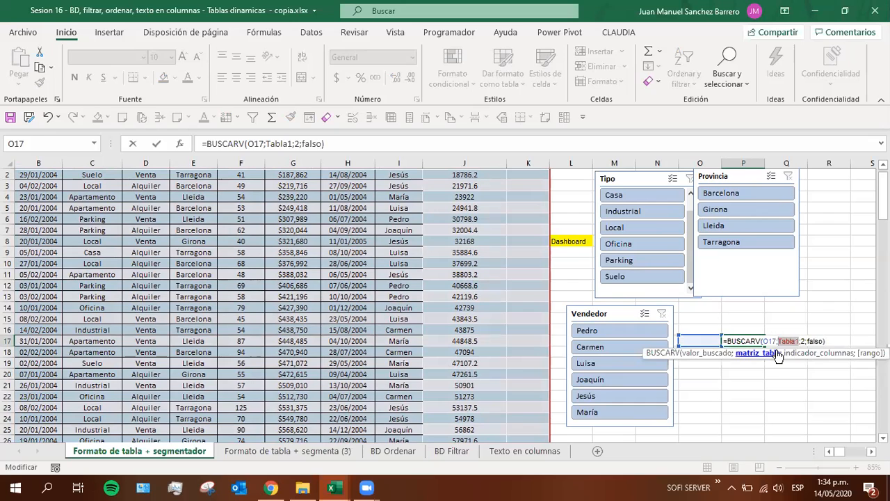
{"action": "key", "text": "ctrl+Return"}
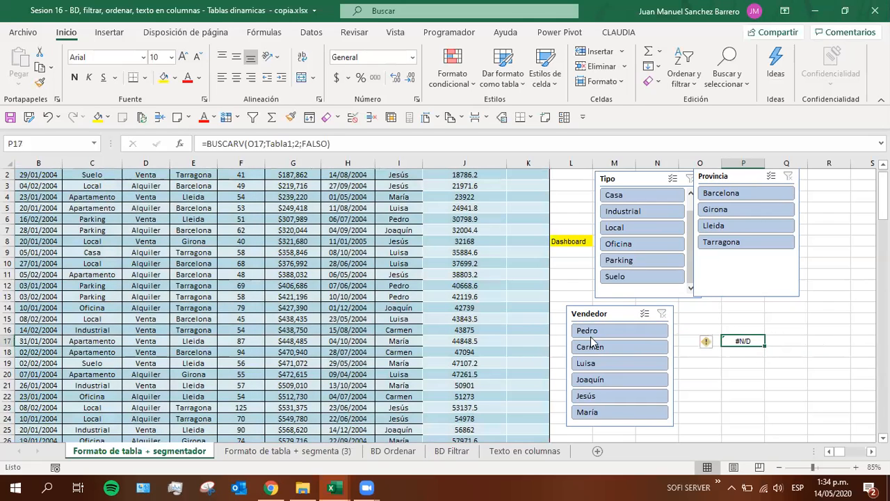
Add a row below the last record of the table by entering the date 5-5 in cell B131
{"action": "left_click", "coordinate": [499, 318]}
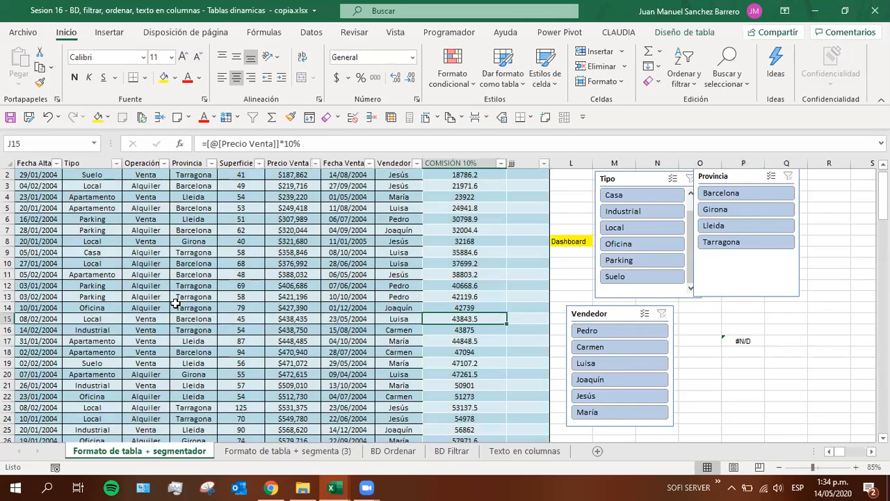
{"action": "scroll", "coordinate": [175, 304], "scroll_direction": "down", "scroll_amount": 17}
{"action": "left_click", "coordinate": [23, 363]}
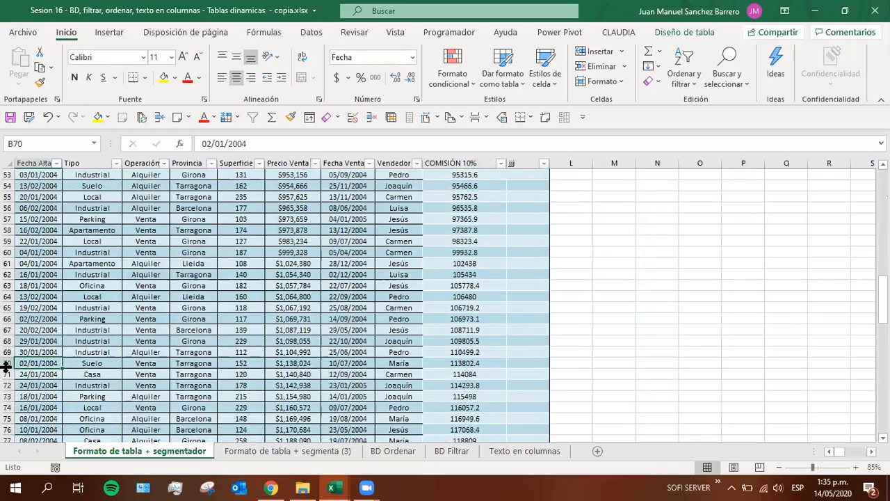
{"action": "key", "text": "ctrl+Down"}
{"action": "key", "text": "Down"}
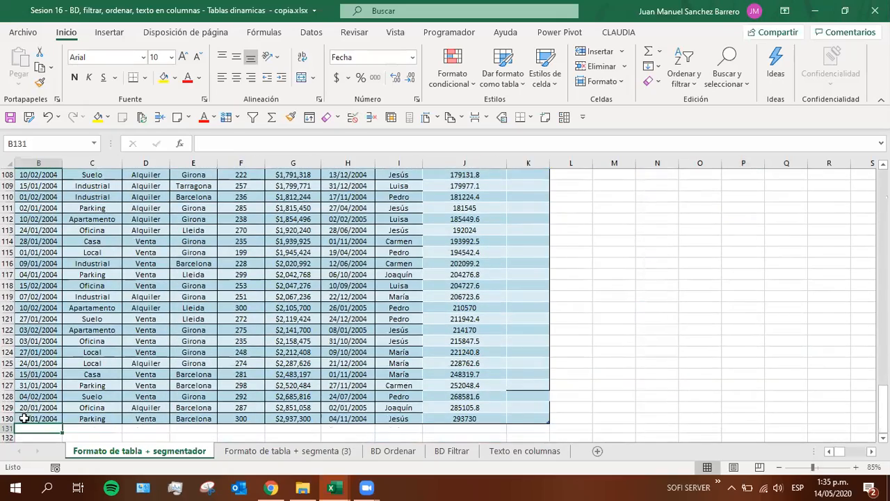
{"action": "scroll", "coordinate": [24, 418], "scroll_direction": "down", "scroll_amount": 2}
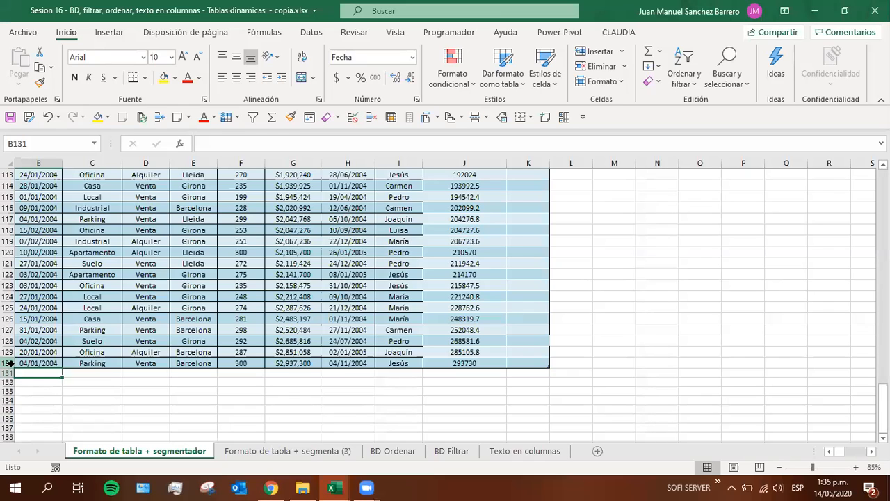
{"action": "type", "text": "5"}
{"action": "key", "text": "Return"}
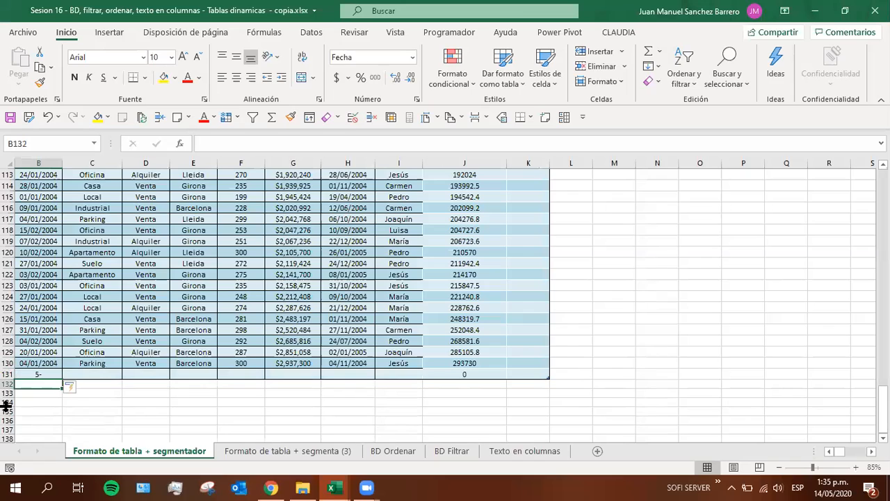
{"action": "key", "text": "Up"}
{"action": "type", "text": "5-5"}
{"action": "key", "text": "Return"}
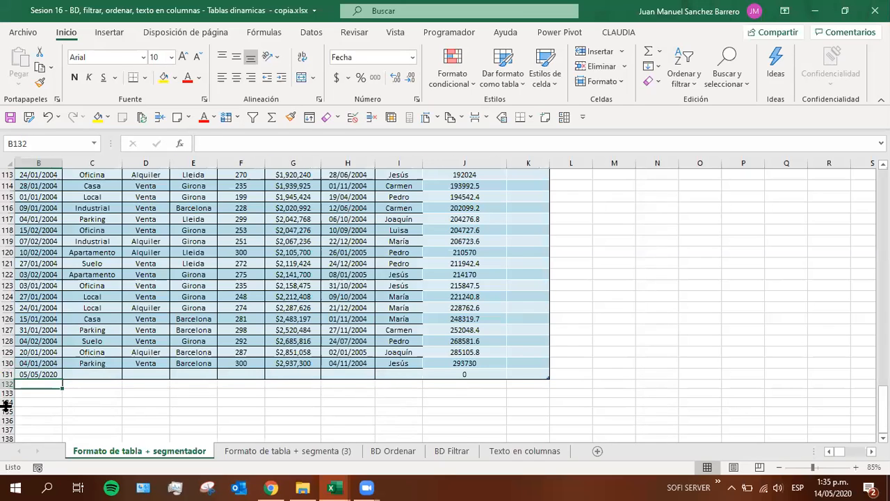
Examine the new row 131 and compare its cells with the Tipo entries in the rows above
{"action": "left_click", "coordinate": [30, 374]}
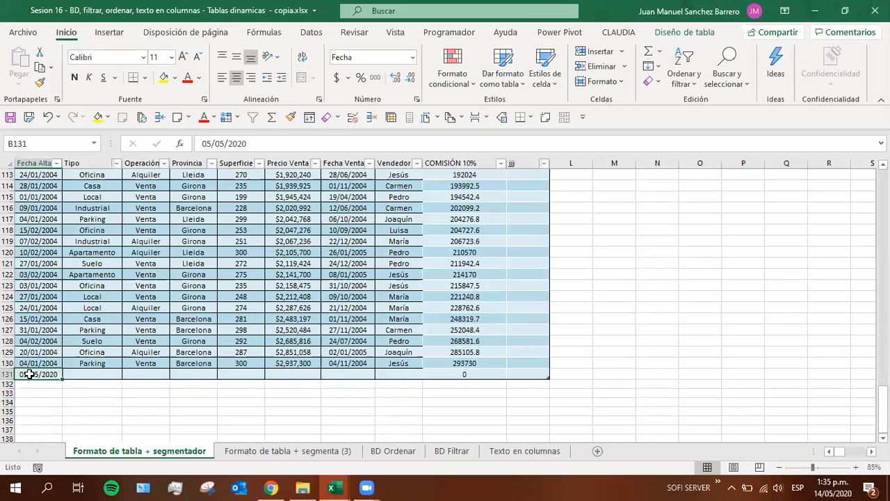
{"action": "left_click", "coordinate": [8, 374]}
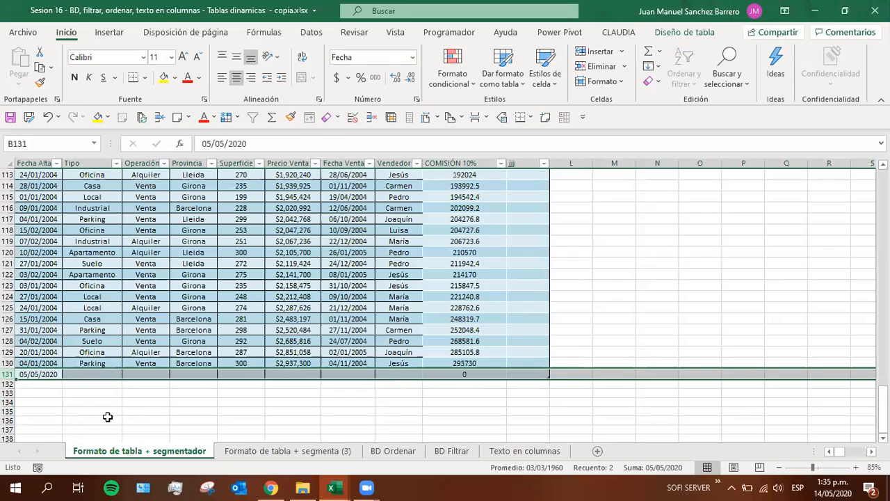
{"action": "left_click", "coordinate": [44, 374]}
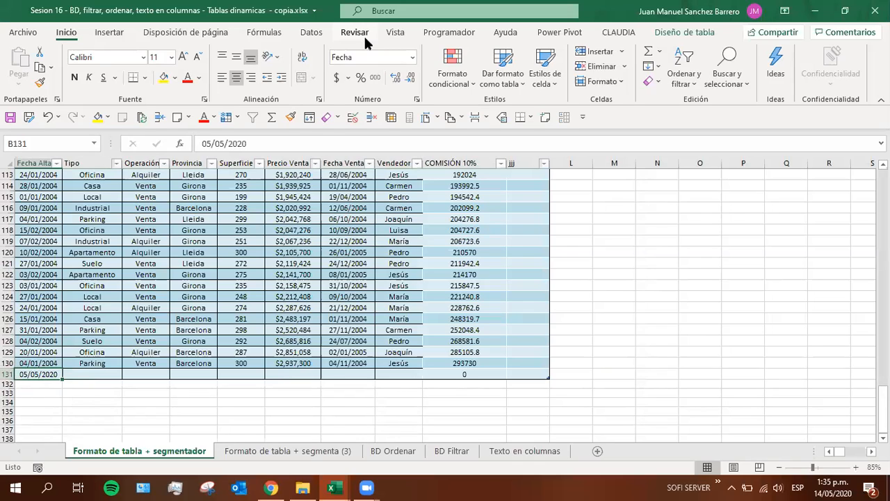
{"action": "left_click", "coordinate": [411, 374]}
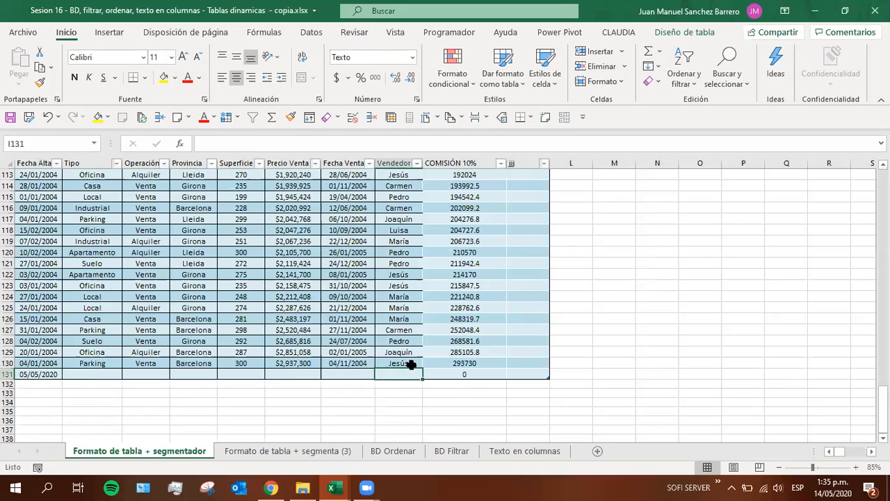
{"action": "left_click_drag", "start_coordinate": [88, 197], "coordinate": [88, 362]}
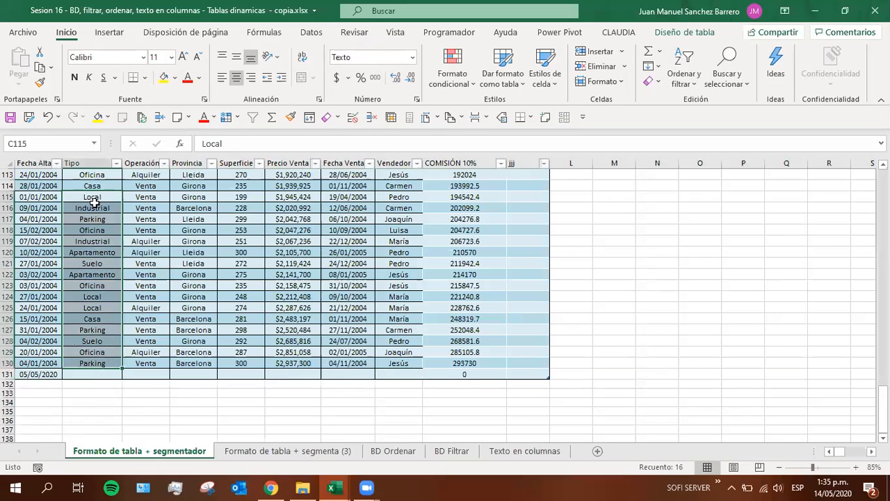
{"action": "left_click_drag", "start_coordinate": [91, 199], "coordinate": [88, 357]}
{"action": "left_click_drag", "start_coordinate": [94, 362], "coordinate": [78, 204]}
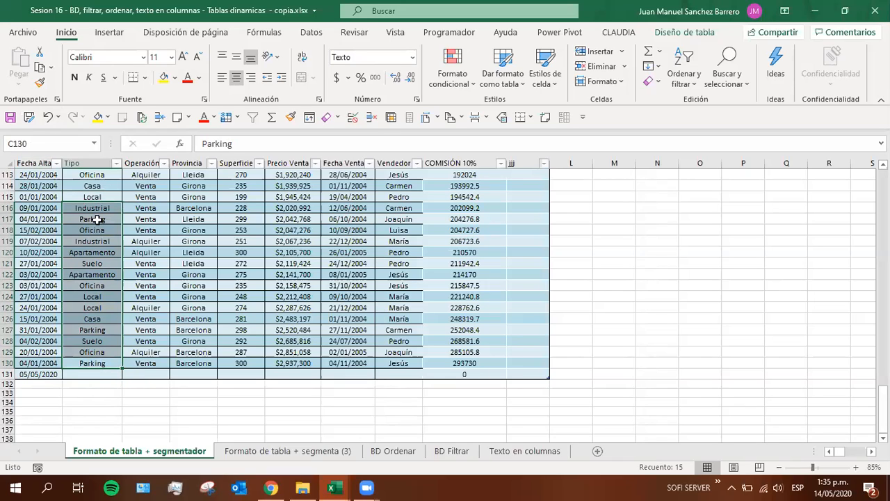
{"action": "left_click", "coordinate": [100, 374]}
Add another row to the table by entering the date 6-6 in cell B132
{"action": "left_click", "coordinate": [26, 387]}
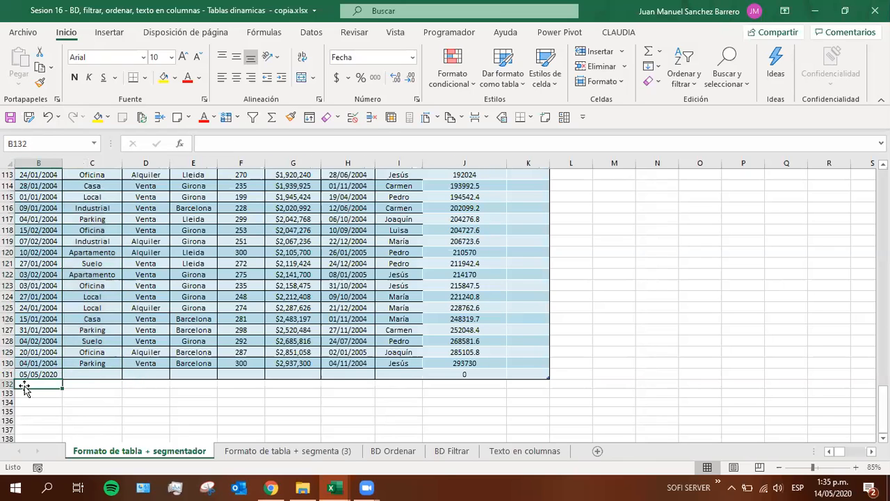
{"action": "type", "text": "6-6"}
{"action": "key", "text": "Return"}
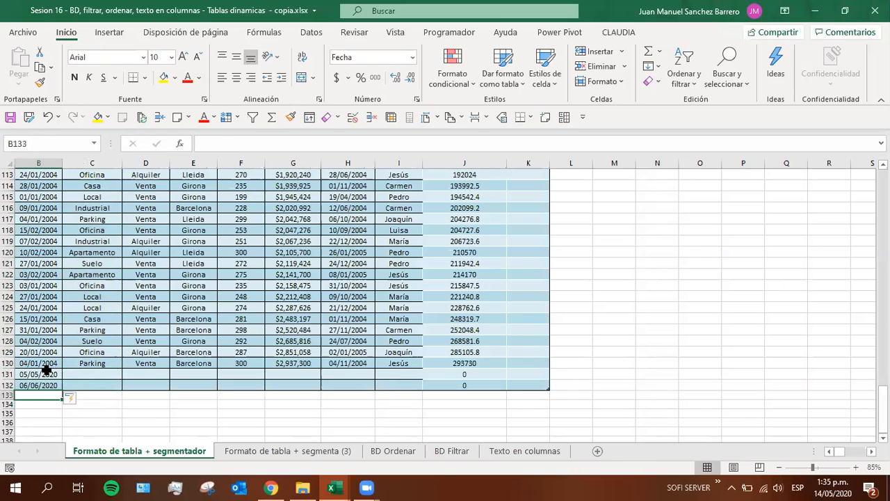
Apply data validation to cell K132, allowing a list with Tabla1 as its source
{"action": "left_click", "coordinate": [538, 384]}
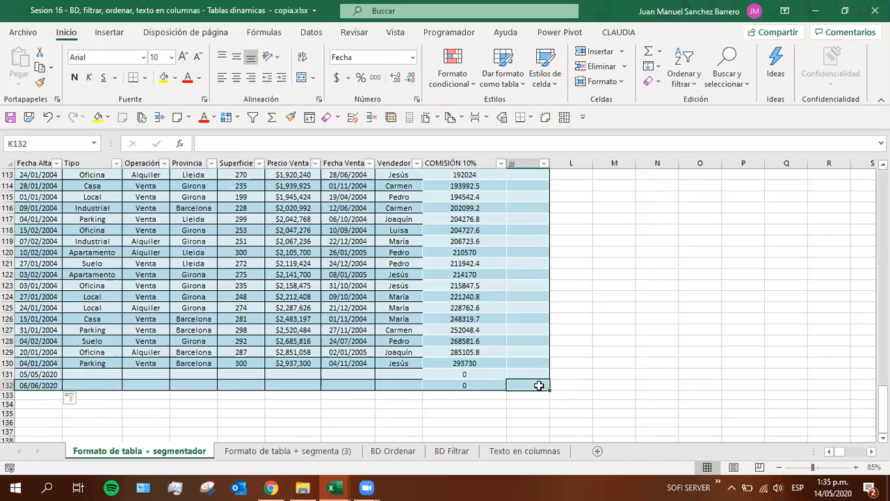
{"action": "left_click", "coordinate": [311, 32]}
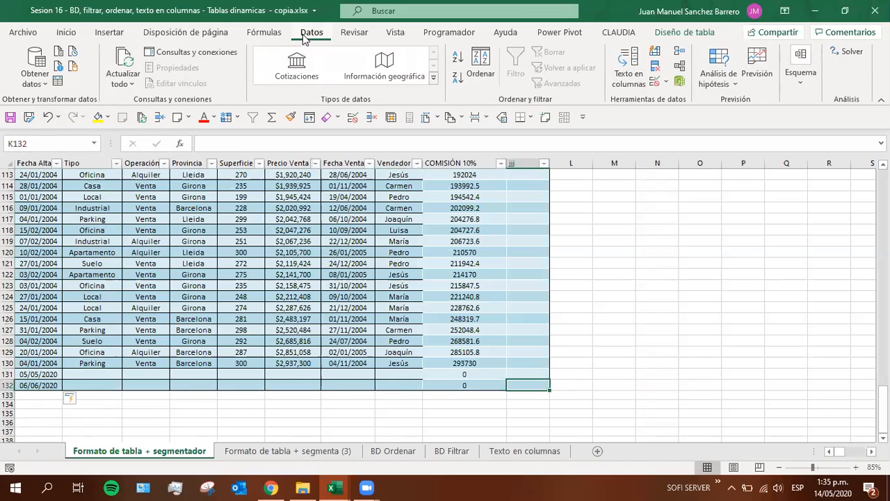
{"action": "left_click", "coordinate": [656, 82]}
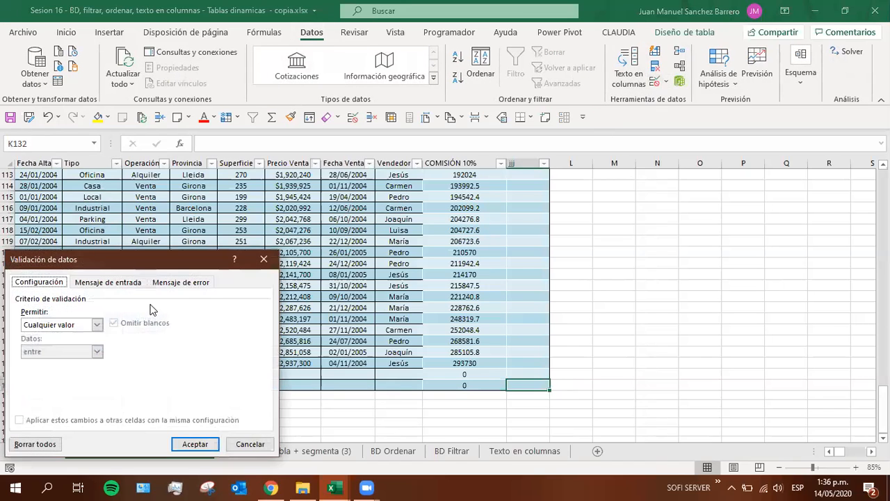
{"action": "left_click", "coordinate": [68, 325]}
{"action": "left_click", "coordinate": [61, 362]}
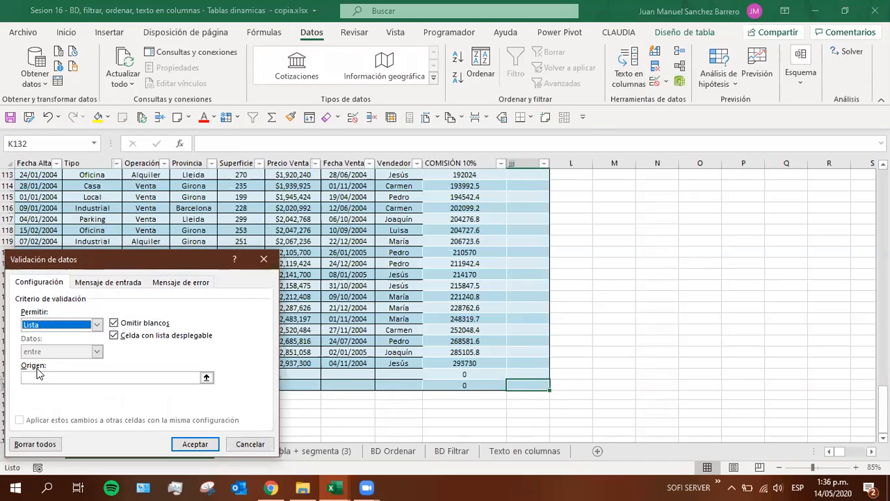
{"action": "left_click", "coordinate": [57, 379]}
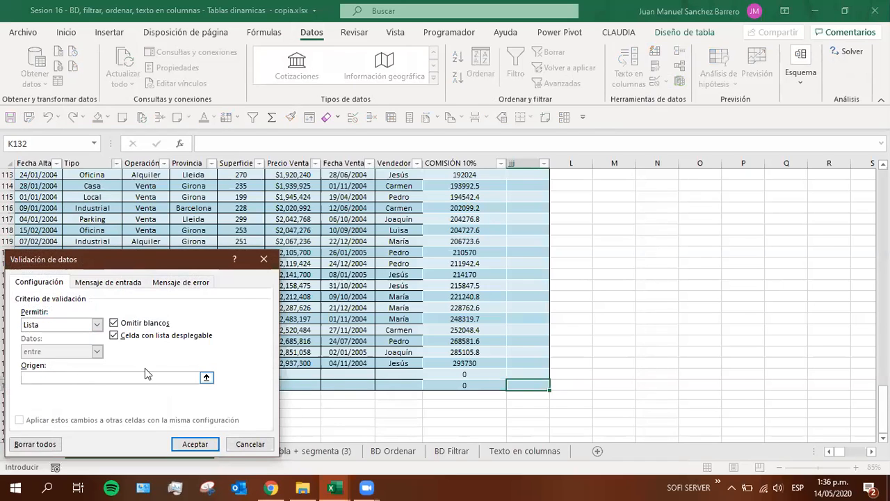
{"action": "left_click_drag", "start_coordinate": [100, 258], "coordinate": [591, 147]}
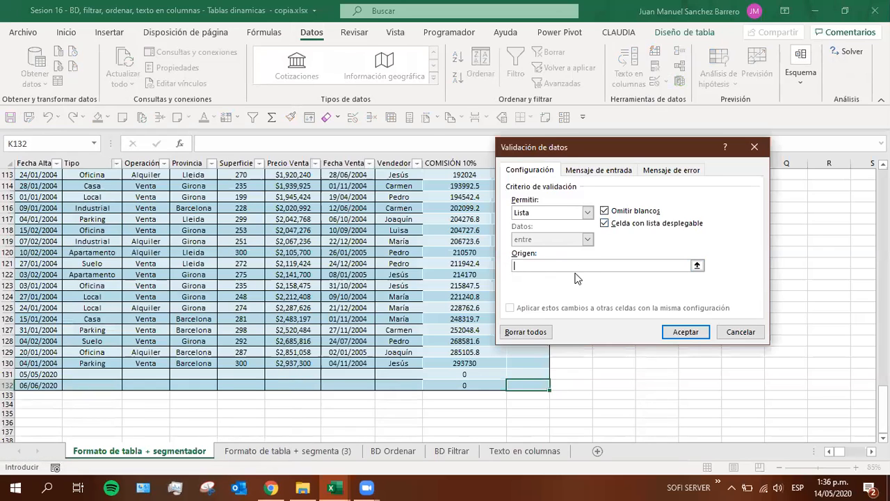
{"action": "type", "text": "Tabla1"}
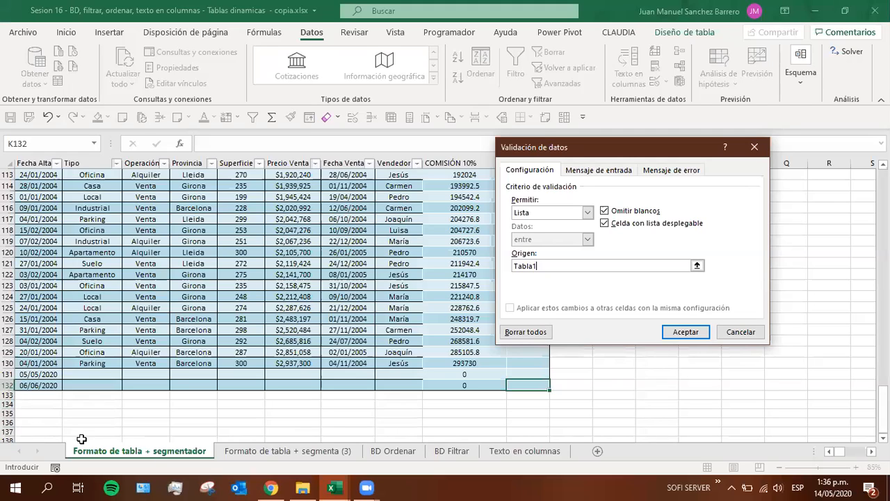
{"action": "key", "text": "Return"}
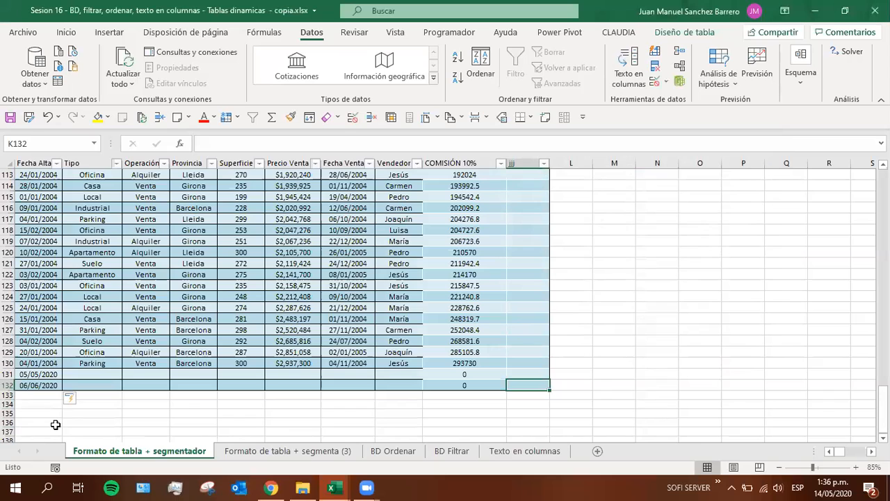
Look over the Formato de tabla + segmenta (3) and BD Ordenar sheets, returning to the start of the Formato de tabla + segmentador sheet
{"action": "left_click", "coordinate": [109, 231]}
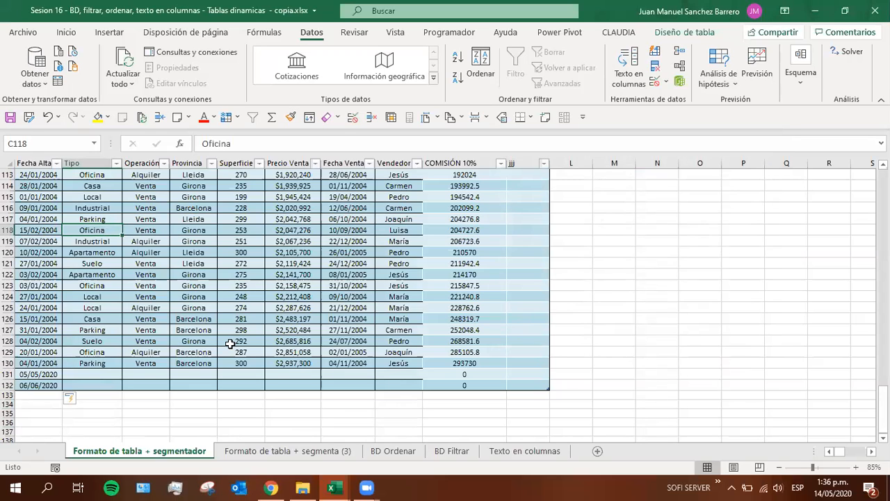
{"action": "left_click", "coordinate": [236, 452]}
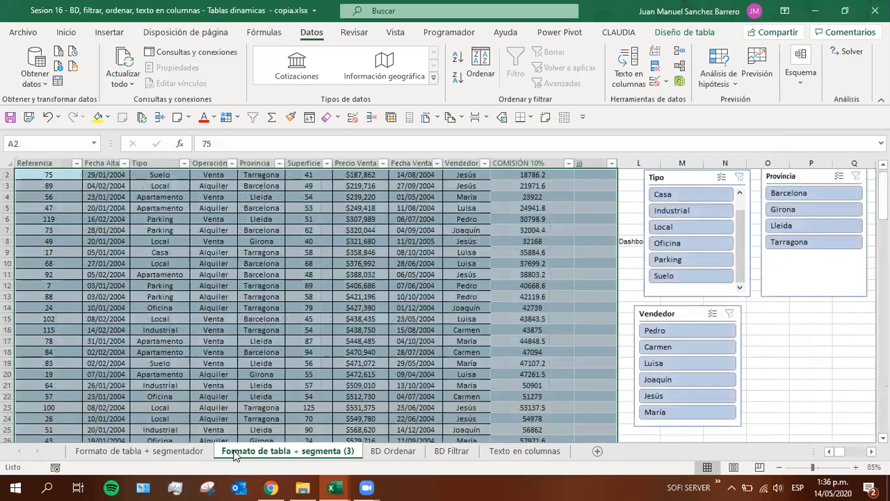
{"action": "scroll", "coordinate": [405, 329], "scroll_direction": "up", "scroll_amount": 1}
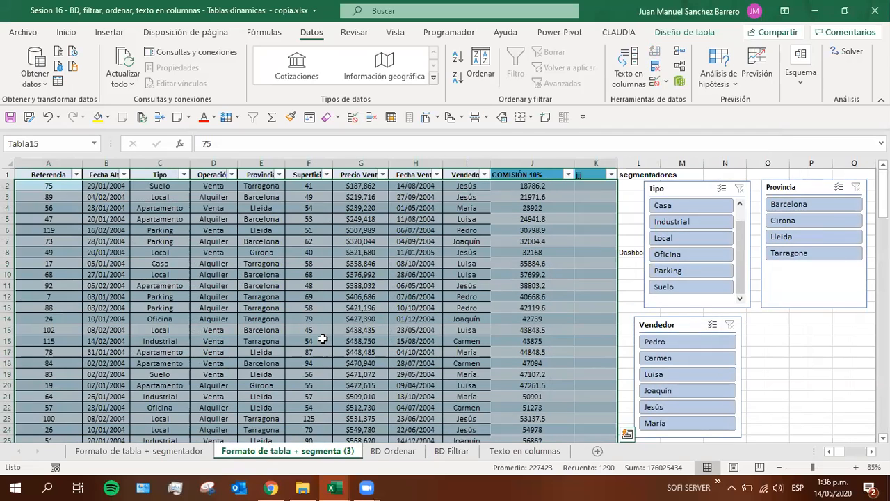
{"action": "left_click", "coordinate": [392, 451]}
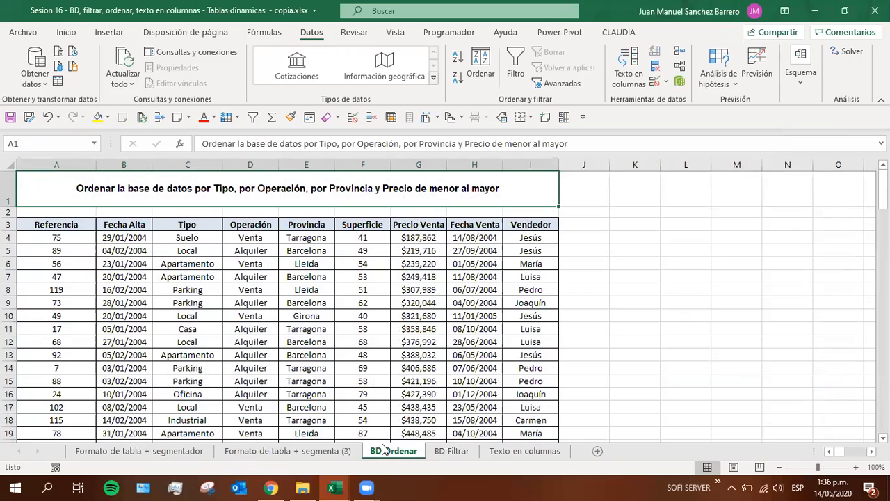
{"action": "left_click", "coordinate": [292, 456]}
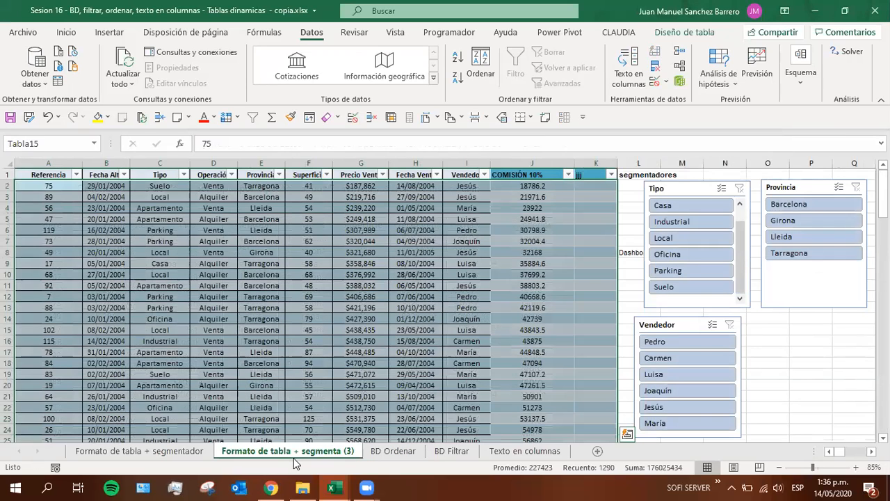
{"action": "left_click", "coordinate": [161, 454]}
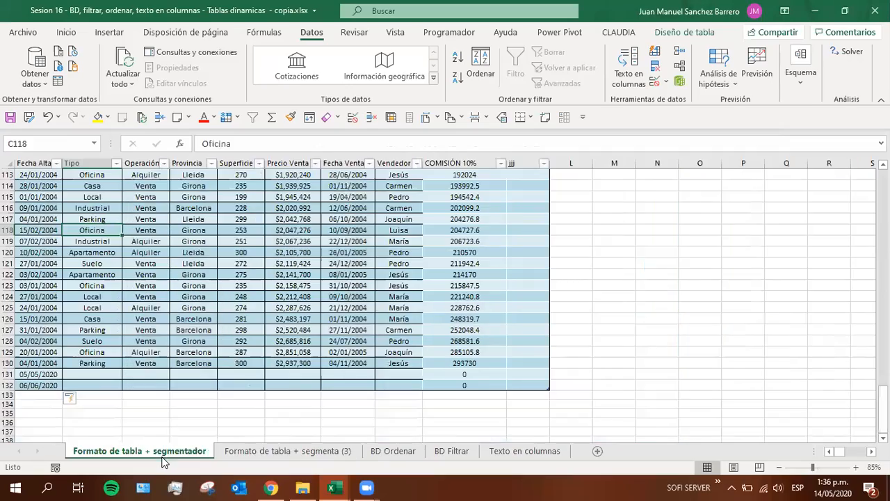
{"action": "scroll", "coordinate": [125, 312], "scroll_direction": "up", "scroll_amount": 20}
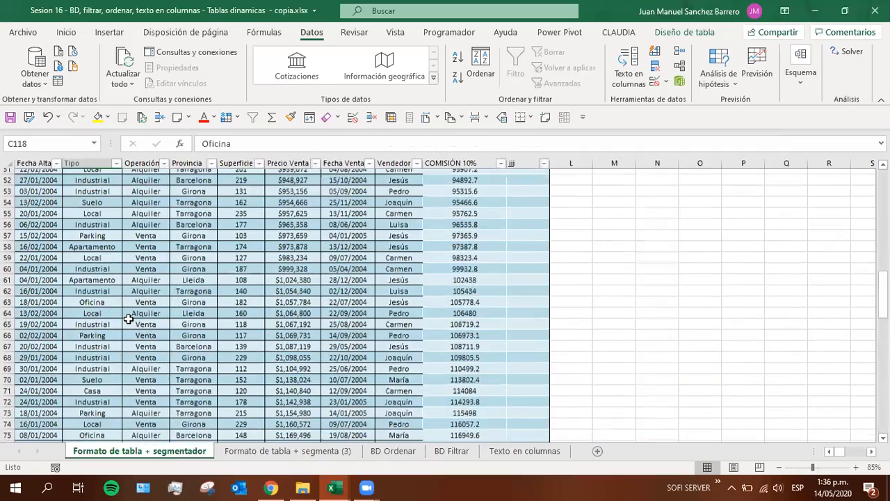
{"action": "scroll", "coordinate": [128, 318], "scroll_direction": "up", "scroll_amount": 17}
Convert Tabla15 on the Formato de tabla + segmenta (3) sheet into a normal range
{"action": "left_click", "coordinate": [239, 456]}
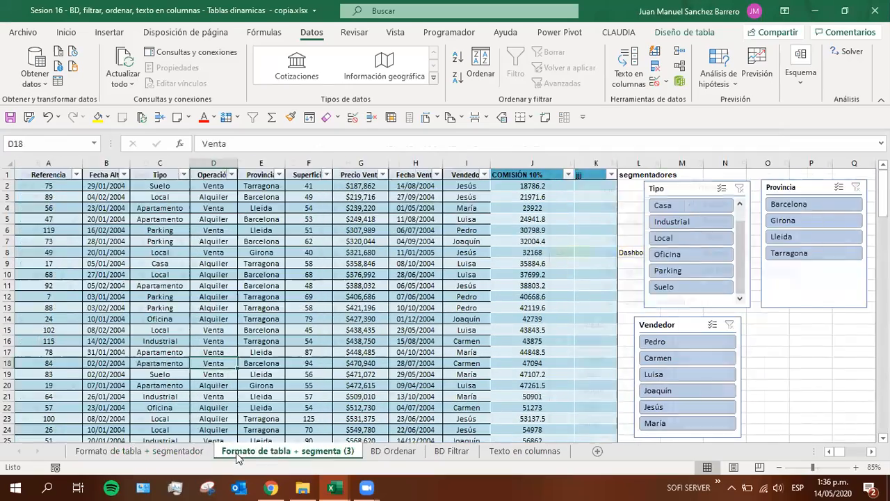
{"action": "left_click", "coordinate": [234, 251]}
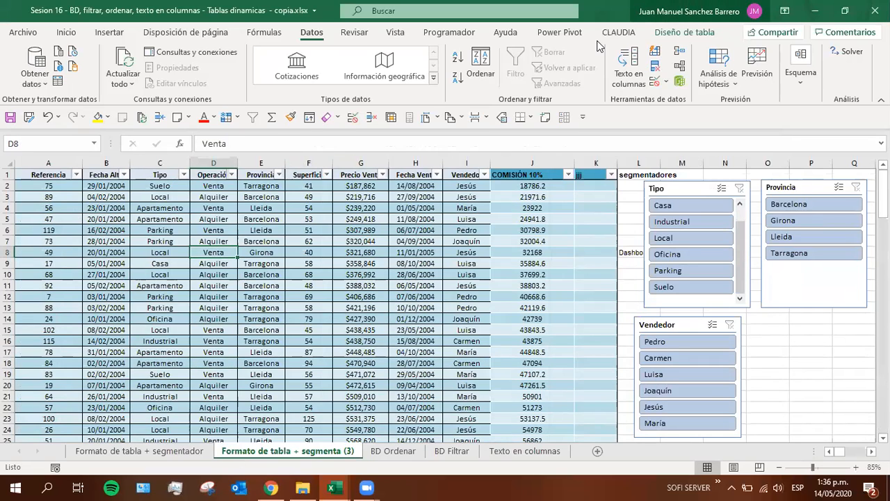
{"action": "left_click", "coordinate": [684, 32]}
{"action": "left_click", "coordinate": [176, 82]}
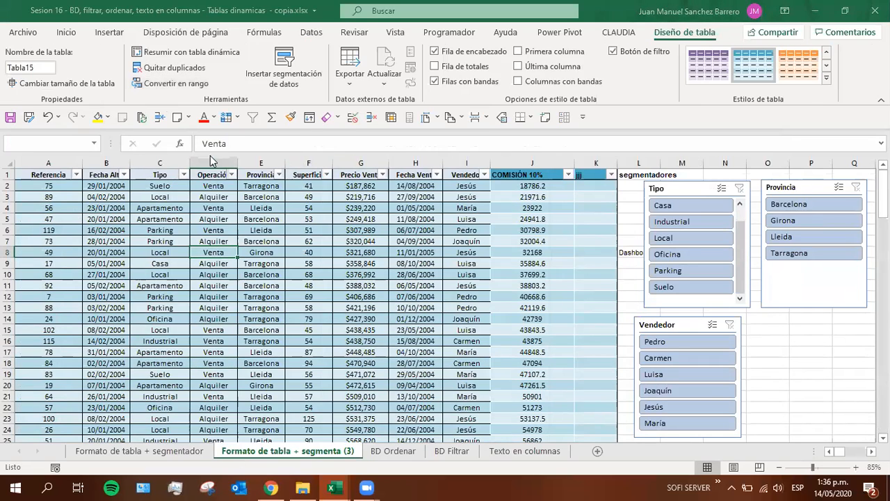
{"action": "left_click", "coordinate": [416, 279]}
{"action": "left_click", "coordinate": [159, 285]}
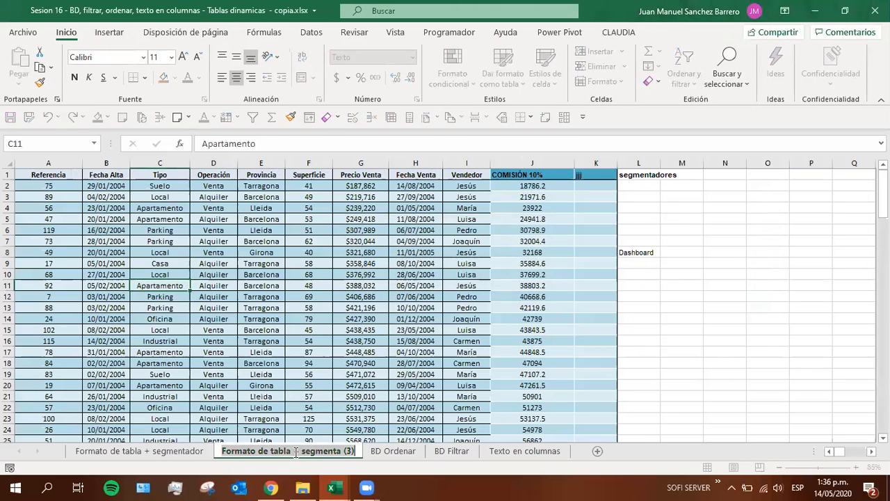
Rename the Formato de tabla + segmenta (3) sheet as Quitar Formato de tabla
{"action": "left_click_drag", "start_coordinate": [224, 454], "coordinate": [174, 441]}
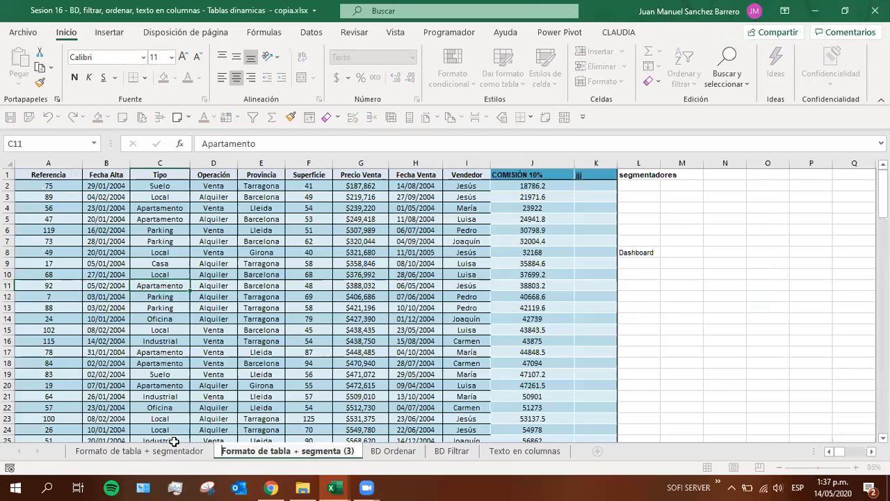
{"action": "key", "text": "ctrl+Right"}
{"action": "key", "text": "ctrl+Right"}
{"action": "key", "text": "Delete"}
{"action": "key", "text": "Delete"}
{"action": "key", "text": "Delete"}
{"action": "key", "text": "Delete"}
{"action": "key", "text": "Delete"}
{"action": "key", "text": "Delete"}
{"action": "key", "text": "Delete"}
{"action": "key", "text": "Delete"}
{"action": "key", "text": "Delete"}
{"action": "key", "text": "Delete"}
{"action": "key", "text": "Delete"}
{"action": "key", "text": "Delete"}
{"action": "key", "text": "Delete"}
{"action": "key", "text": "Delete"}
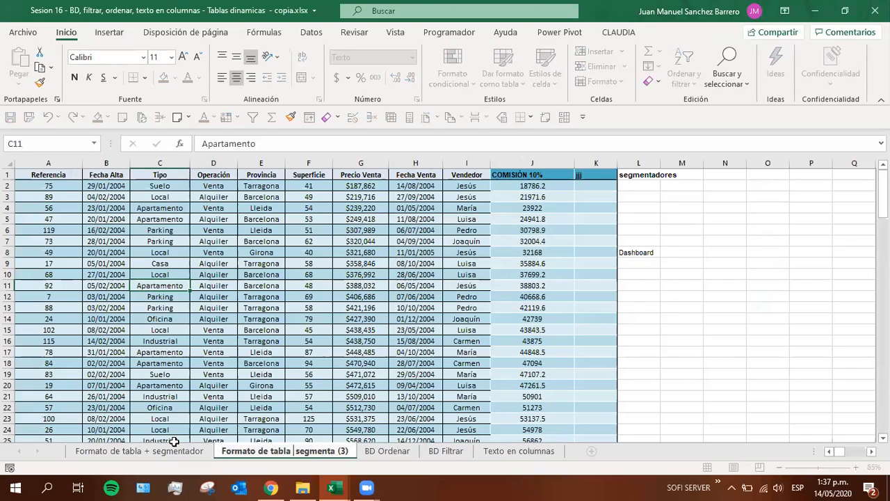
{"action": "key", "text": "Home"}
{"action": "type", "text": "Quitar"}
{"action": "key", "text": "Return"}
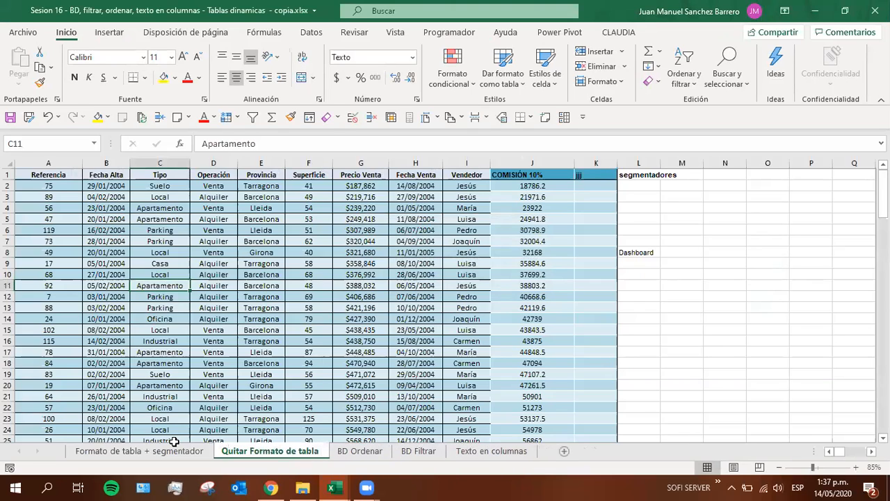
Go to the BD Ordenar sheet and open the sort and filter options
{"action": "left_click", "coordinate": [356, 454]}
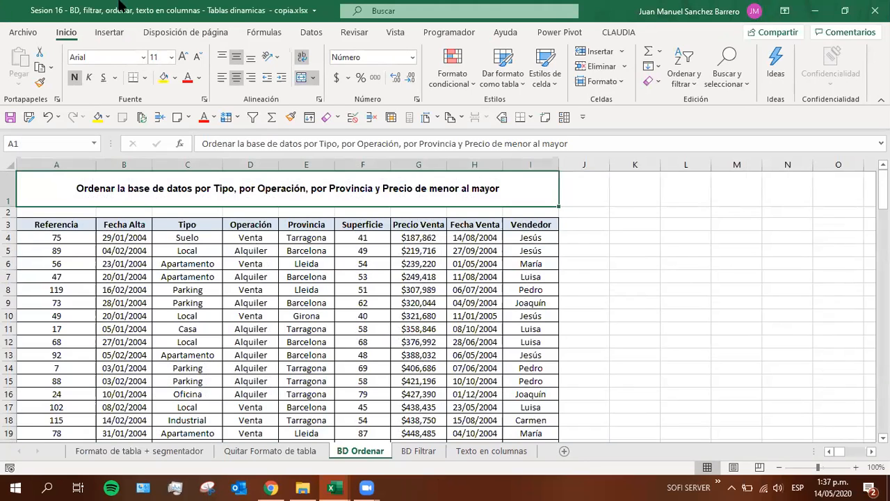
{"action": "left_click", "coordinate": [683, 70]}
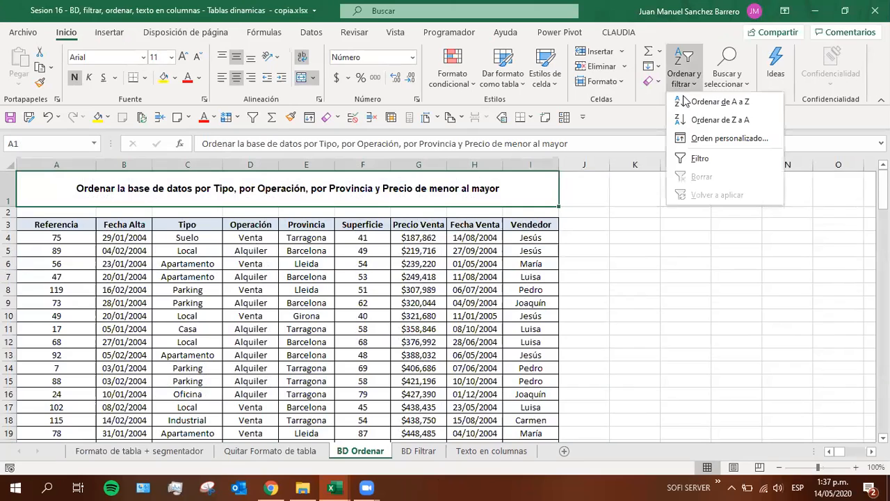
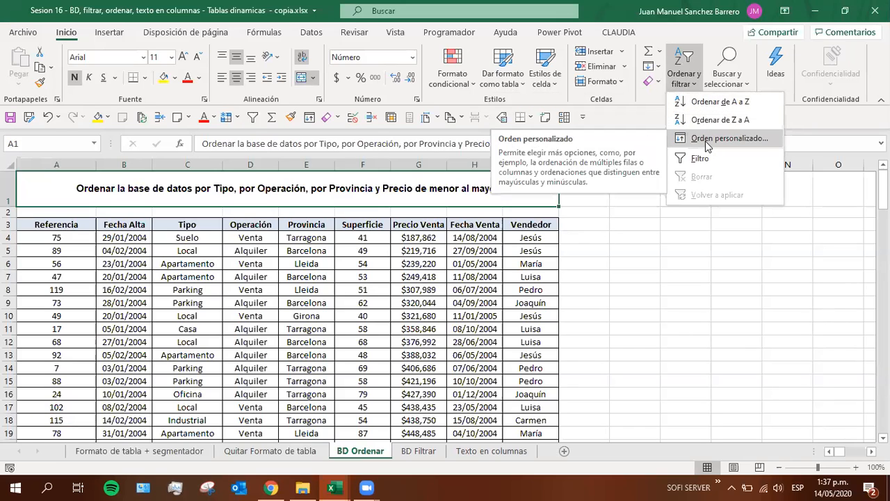
Select a cell inside the BD Ordenar database and bring up the data sorting commands
{"action": "left_click", "coordinate": [297, 358]}
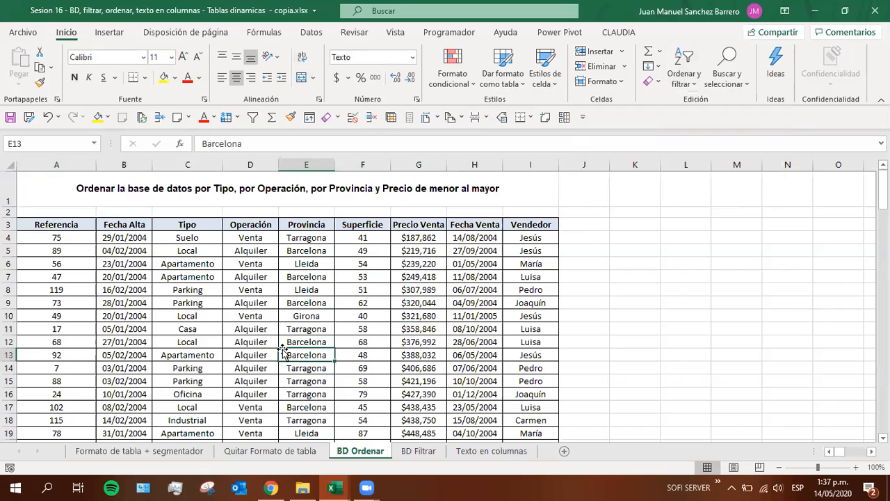
{"action": "left_click", "coordinate": [303, 35]}
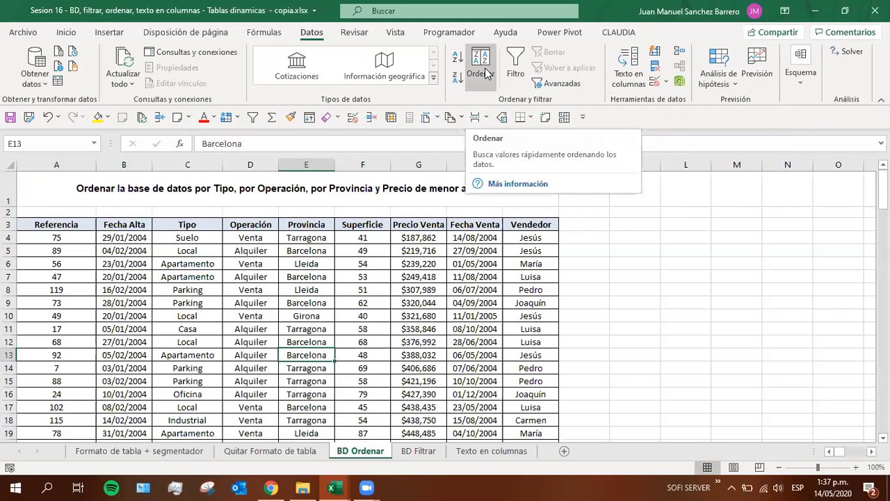
{"action": "left_click", "coordinate": [239, 250]}
{"action": "left_click", "coordinate": [114, 239]}
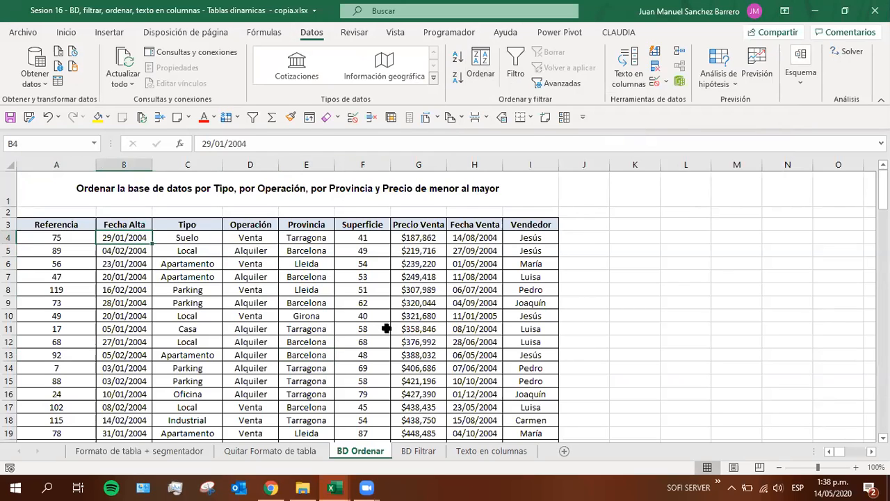
Highlight the sort criteria in the A1 title: Tipo, Operación, Provincia and Precio de menor al mayor
{"action": "left_click", "coordinate": [92, 190]}
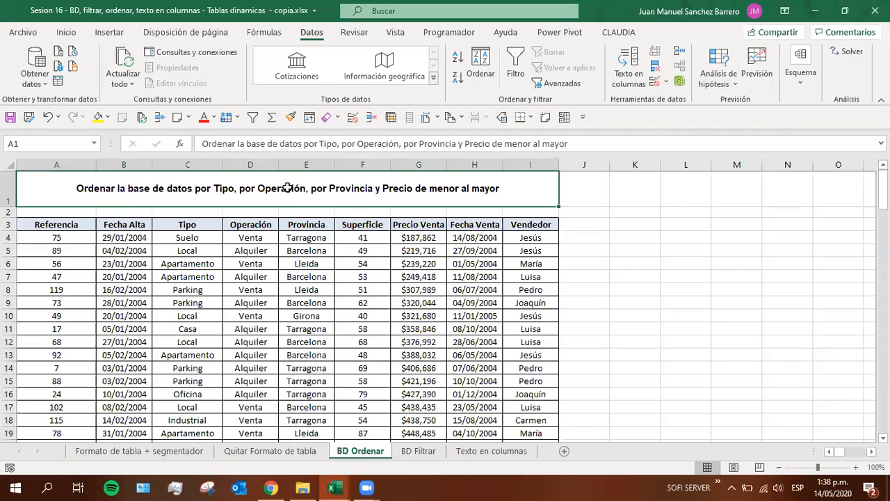
{"action": "double_click", "coordinate": [213, 190]}
{"action": "left_click_drag", "start_coordinate": [215, 190], "coordinate": [525, 188]}
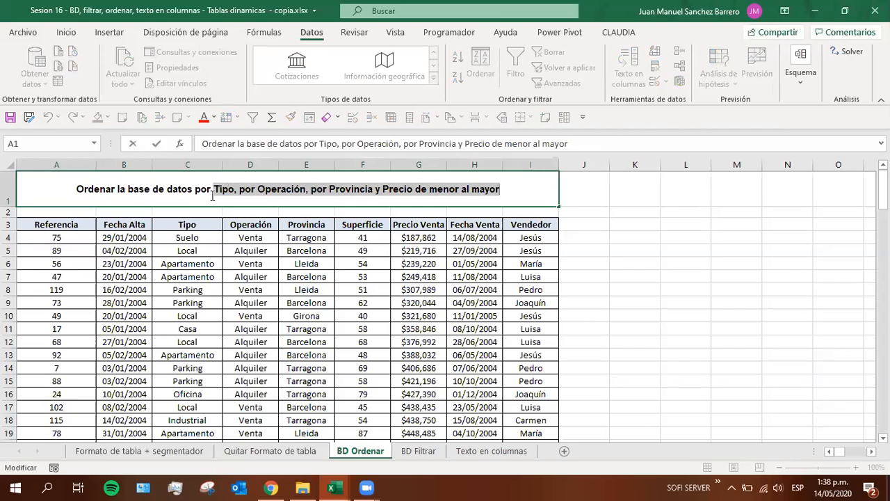
{"action": "left_click", "coordinate": [354, 189]}
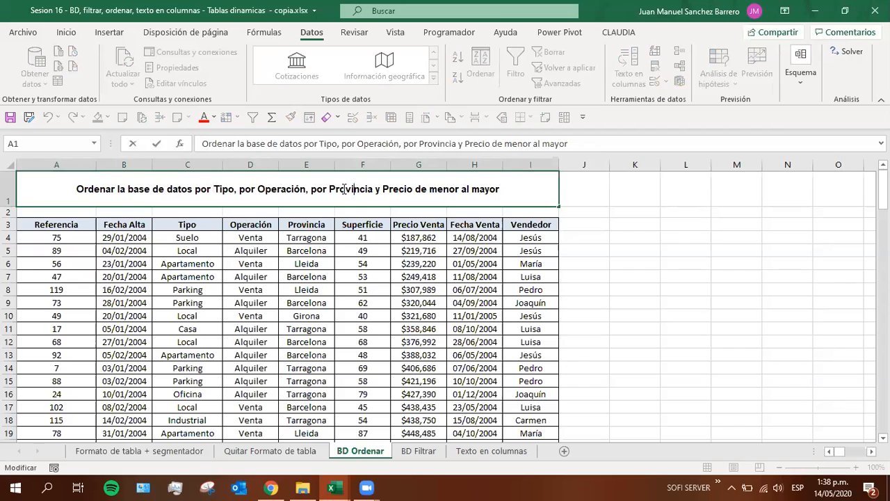
{"action": "left_click_drag", "start_coordinate": [214, 189], "coordinate": [544, 189]}
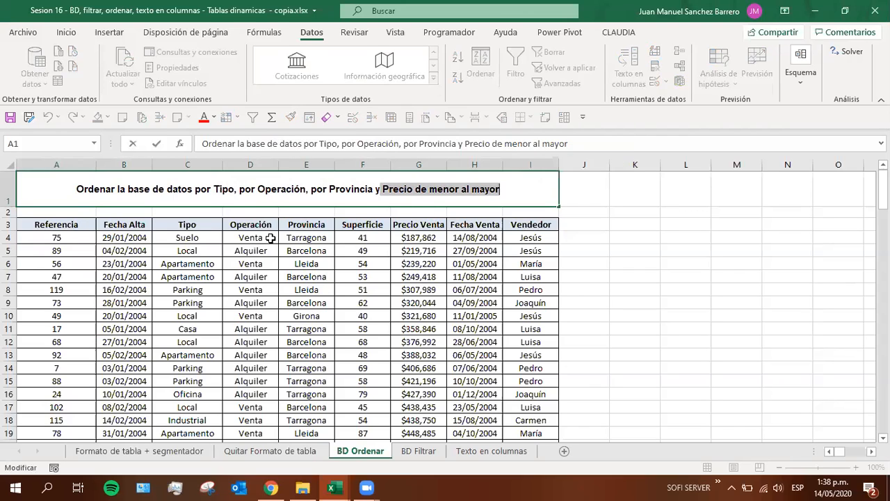
{"action": "key", "text": "Escape"}
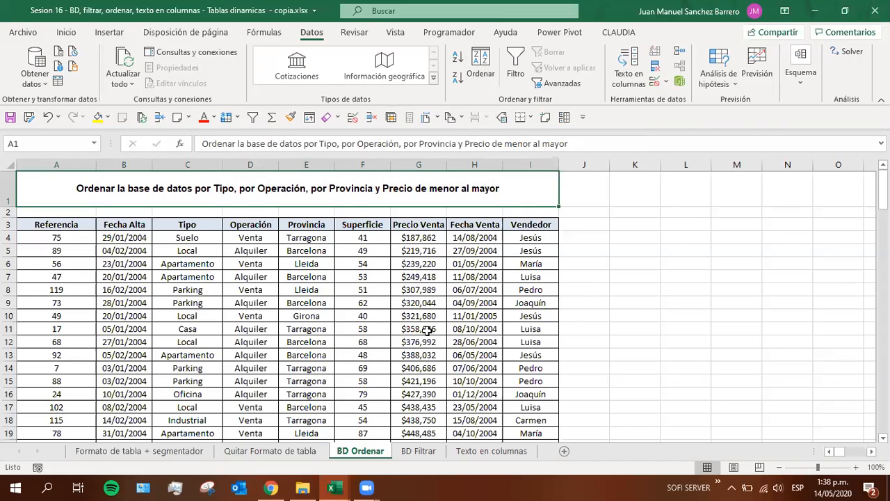
Point out sample cells, the data block A3:I17 and the header row from Referencia to Vendedor
{"action": "left_click", "coordinate": [218, 317]}
{"action": "left_click", "coordinate": [68, 307]}
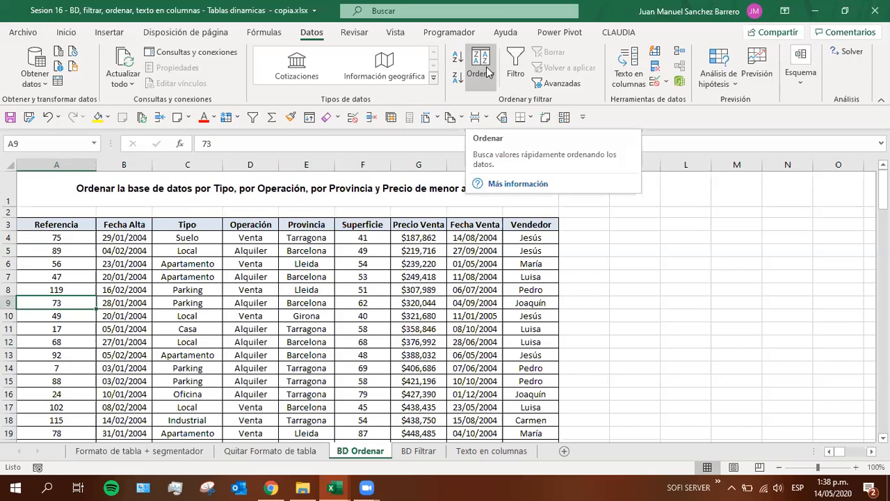
{"action": "left_click", "coordinate": [192, 304]}
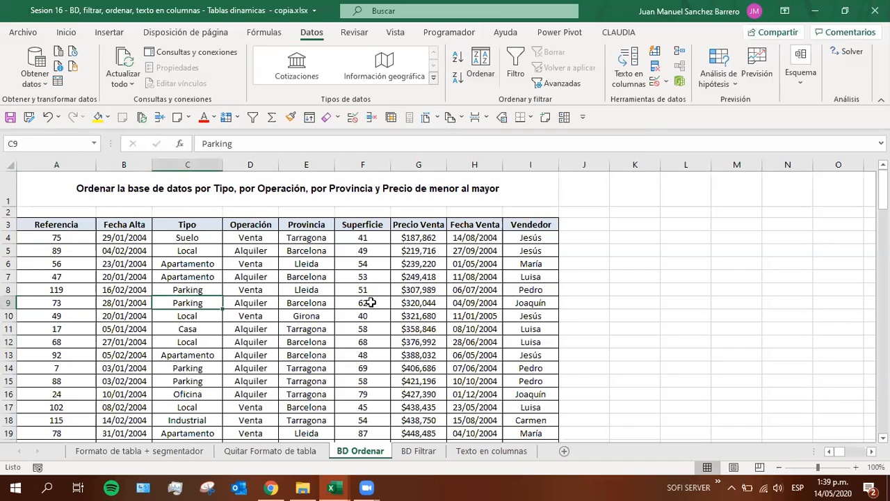
{"action": "left_click", "coordinate": [369, 302]}
{"action": "left_click_drag", "start_coordinate": [40, 223], "coordinate": [533, 410]}
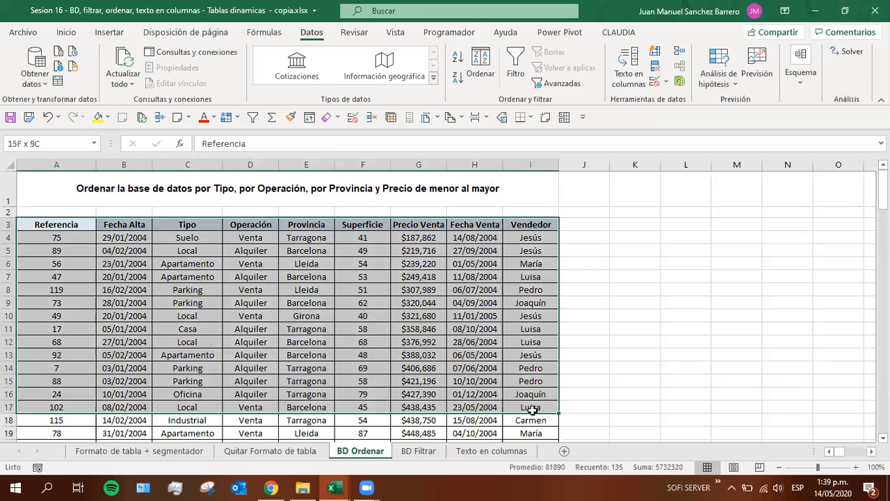
{"action": "left_click", "coordinate": [171, 291]}
{"action": "left_click", "coordinate": [62, 224]}
{"action": "left_click_drag", "start_coordinate": [61, 225], "coordinate": [533, 222]}
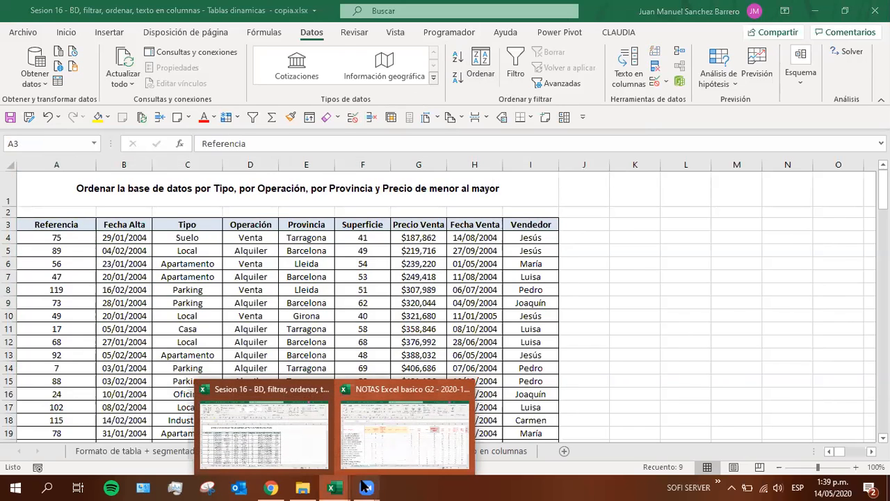
Switch to the NOTAS Excel basico G2 workbook, enter 0 in cell H13 under 14-may and fill it yellow
{"action": "left_click", "coordinate": [405, 425]}
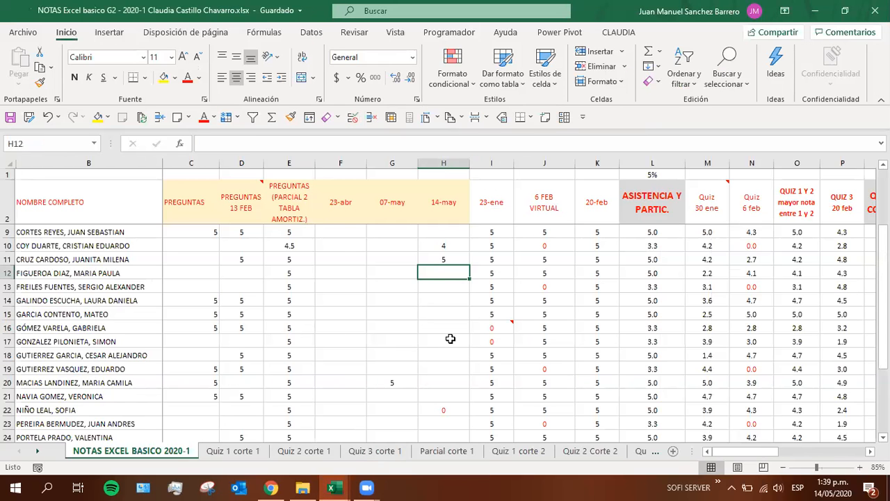
{"action": "left_click", "coordinate": [430, 288]}
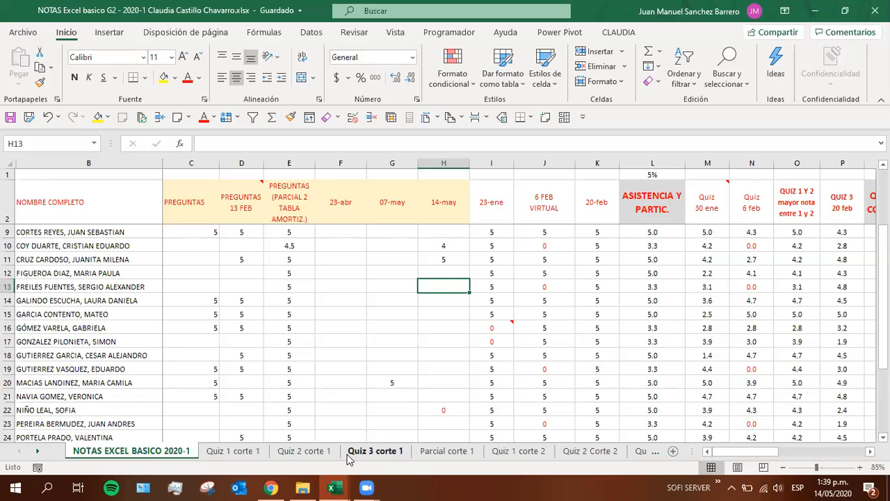
{"action": "key", "text": "alt+Tab"}
{"action": "key", "text": "alt+Tab"}
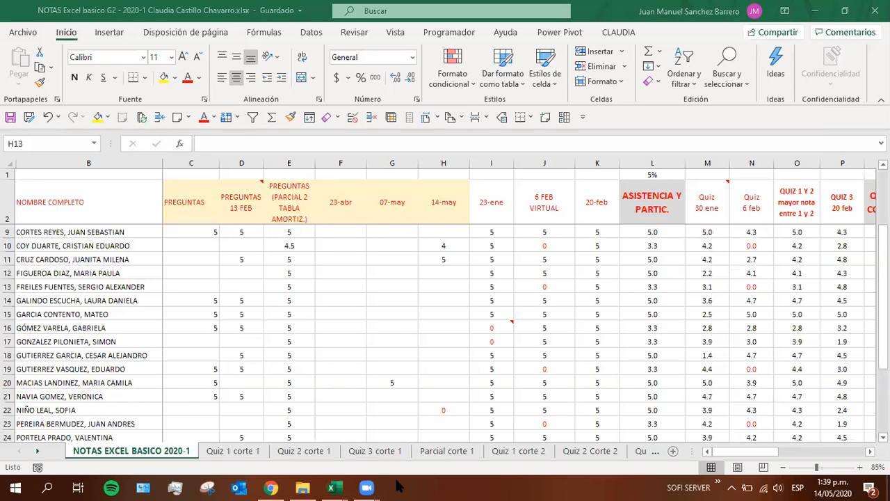
{"action": "mouse_move", "coordinate": [370, 486]}
{"action": "left_click", "coordinate": [433, 284]}
{"action": "type", "text": "0"}
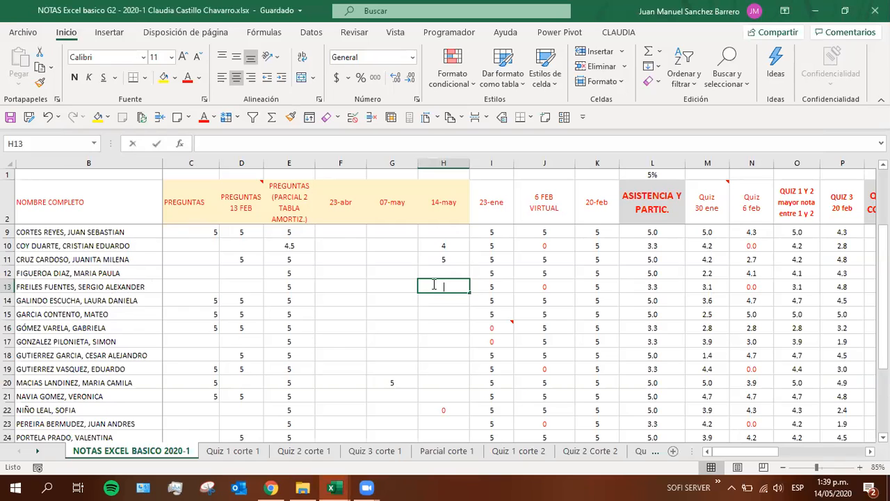
{"action": "key", "text": "Return"}
{"action": "left_click", "coordinate": [434, 283]}
{"action": "left_click", "coordinate": [164, 79]}
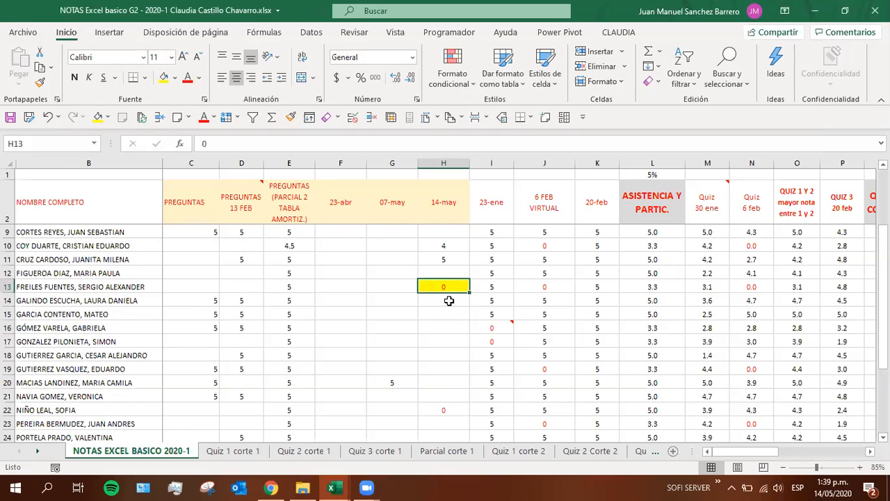
Add a note to cell H13 reading "no está en clase de Zoom", replacing the default author text
{"action": "right_click", "coordinate": [444, 289]}
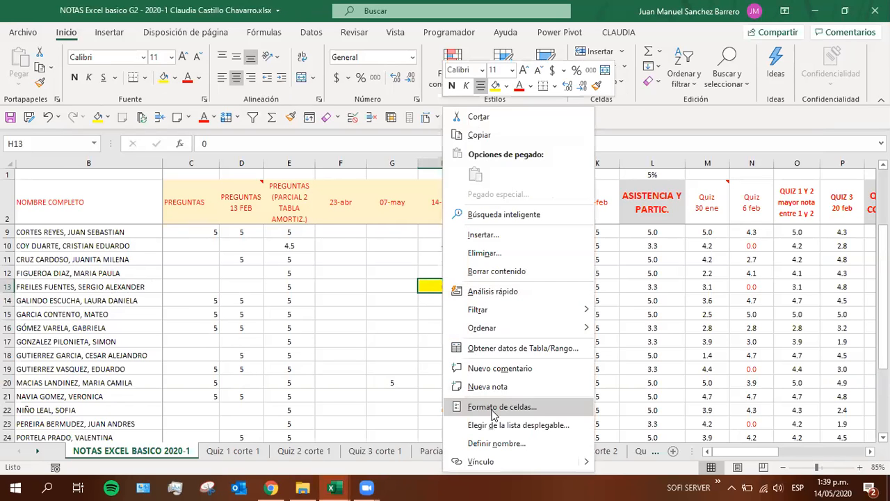
{"action": "left_click", "coordinate": [489, 387]}
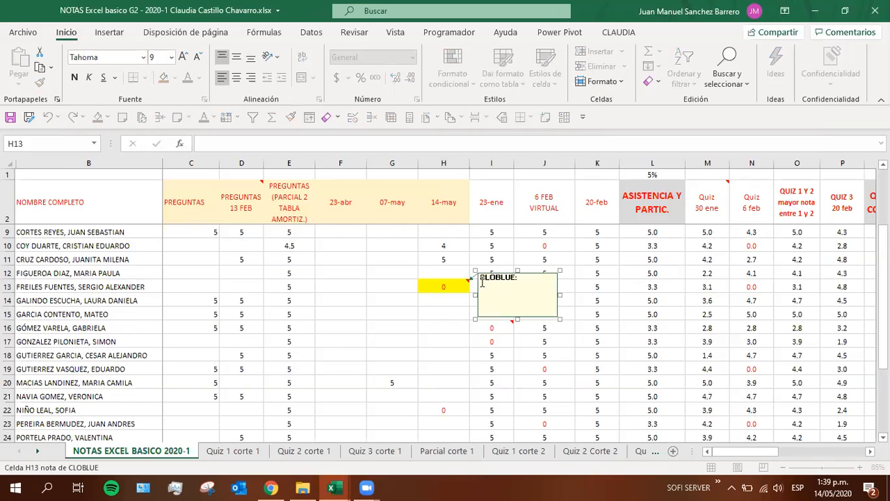
{"action": "type", "text": "no está en clase de Zoom"}
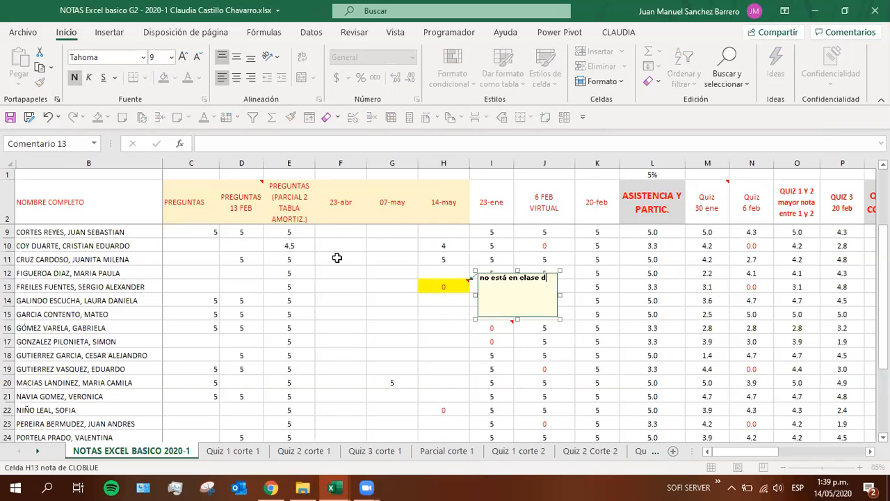
{"action": "left_click", "coordinate": [358, 315]}
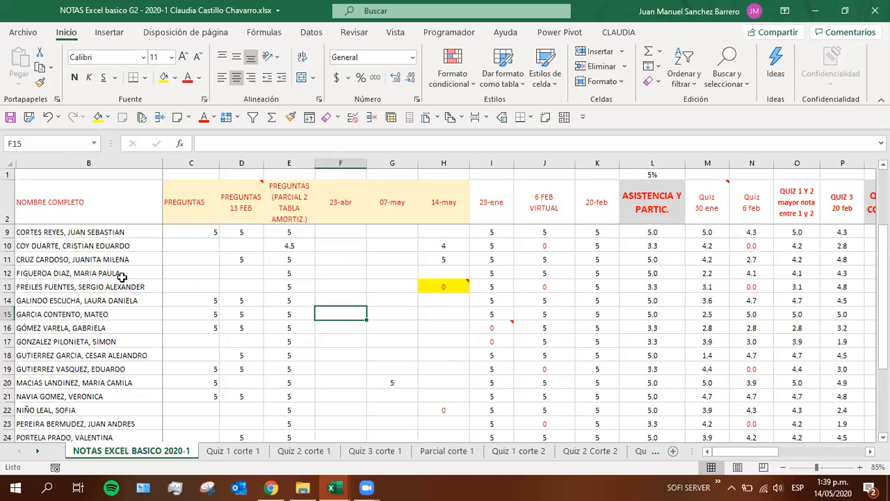
Check the 14-may cells H12 and H17 in the grade sheet
{"action": "left_click", "coordinate": [442, 273]}
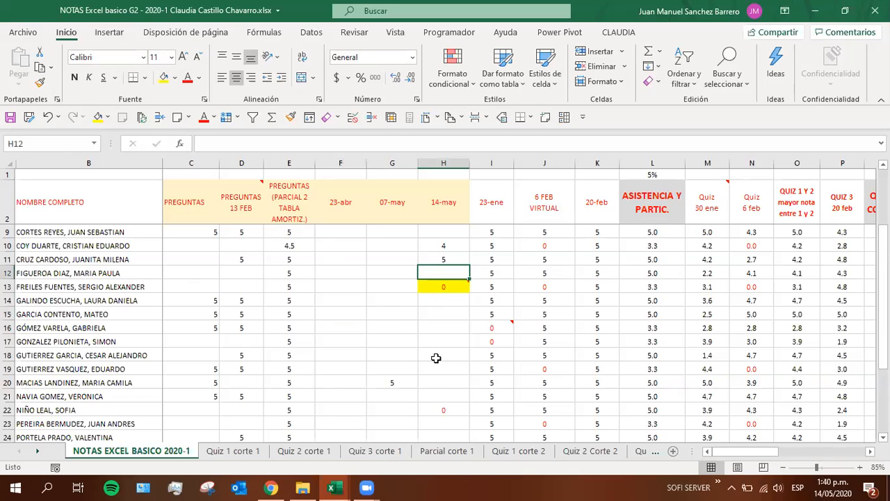
{"action": "left_click", "coordinate": [429, 341]}
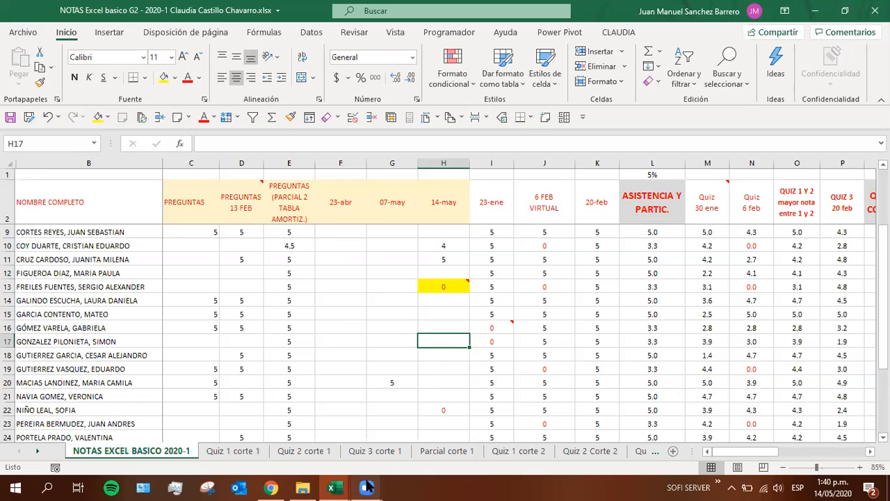
{"action": "mouse_move", "coordinate": [366, 419]}
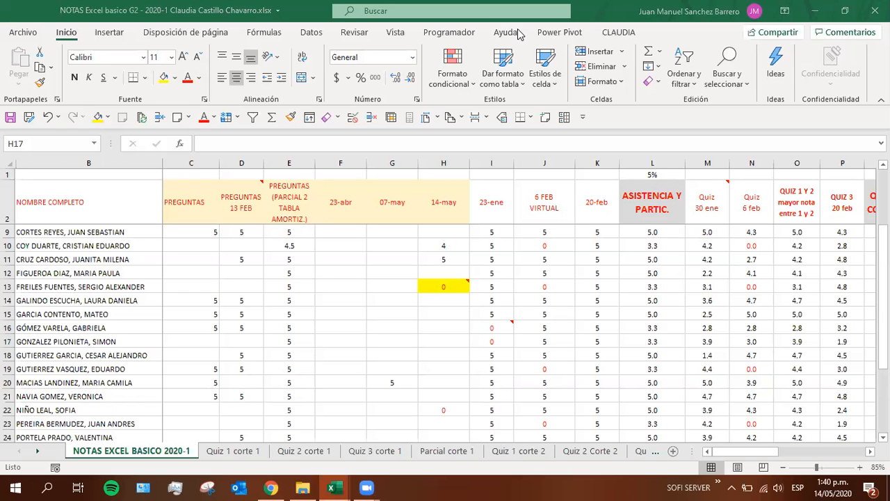
Return to the Sesion 16 workbook and highlight the database range A3:I19 on the BD Ordenar sheet
{"action": "mouse_move", "coordinate": [326, 481]}
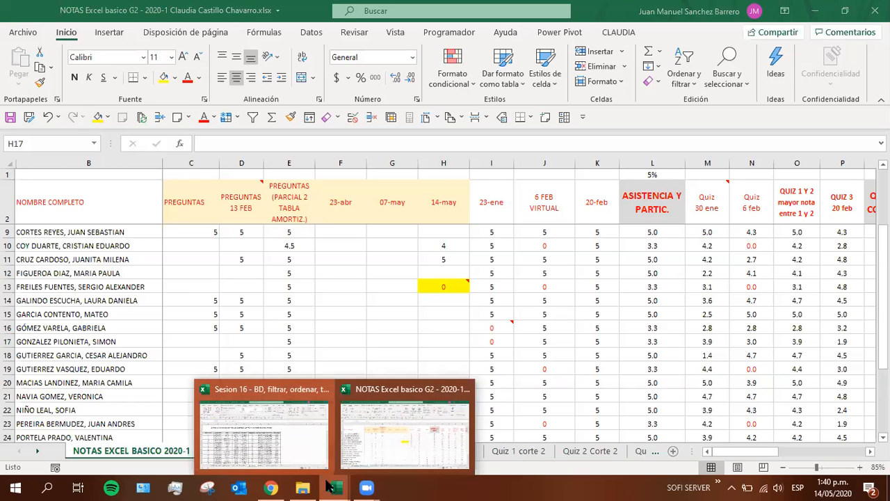
{"action": "left_click", "coordinate": [282, 445]}
{"action": "left_click", "coordinate": [187, 277]}
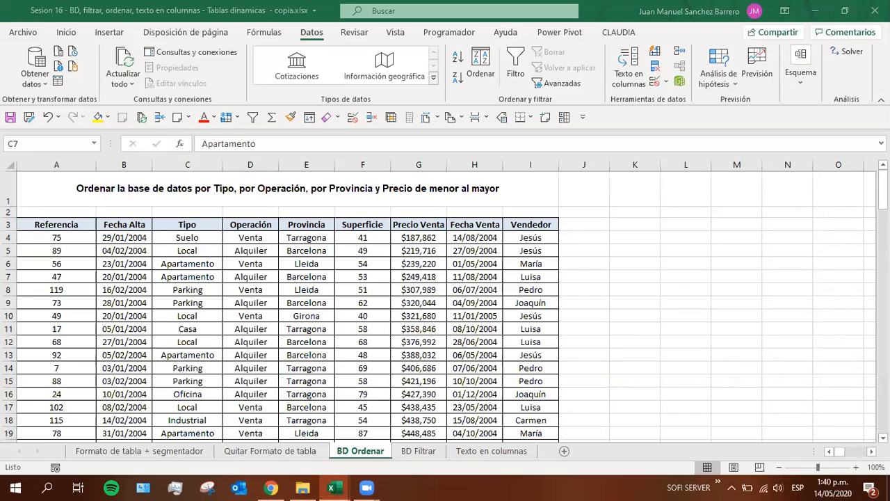
{"action": "left_click", "coordinate": [290, 265]}
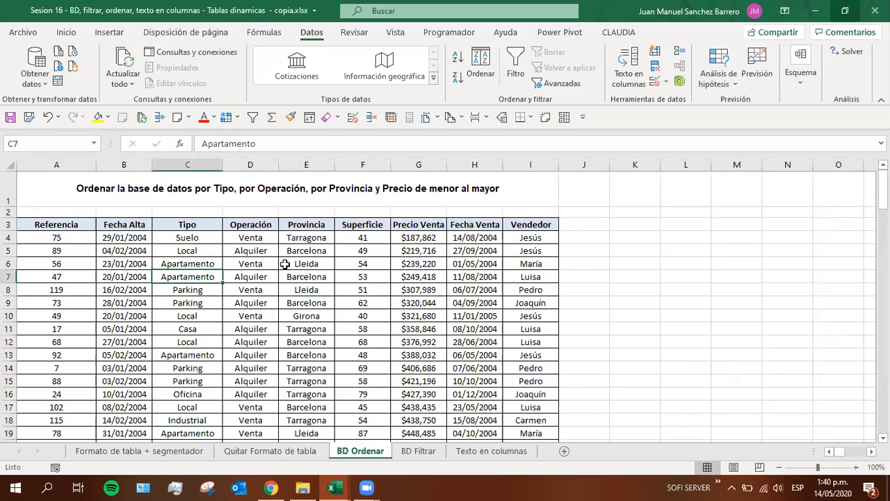
{"action": "left_click_drag", "start_coordinate": [43, 223], "coordinate": [536, 432]}
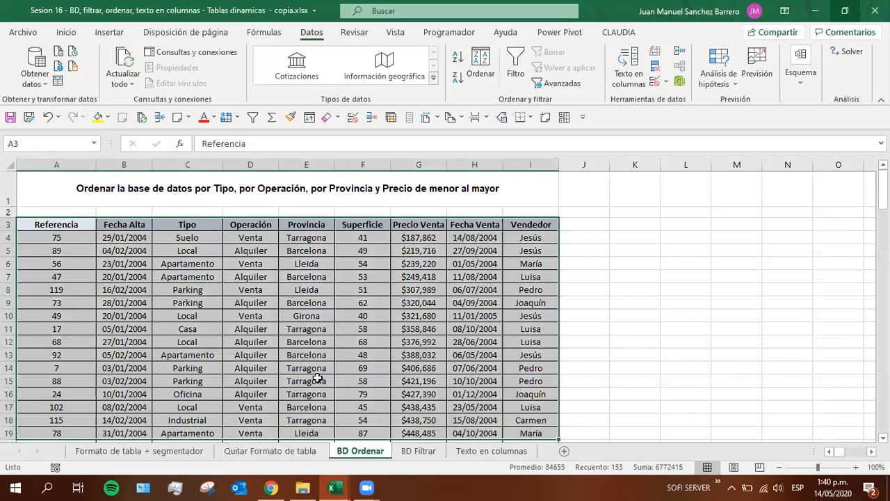
{"action": "left_click", "coordinate": [317, 378]}
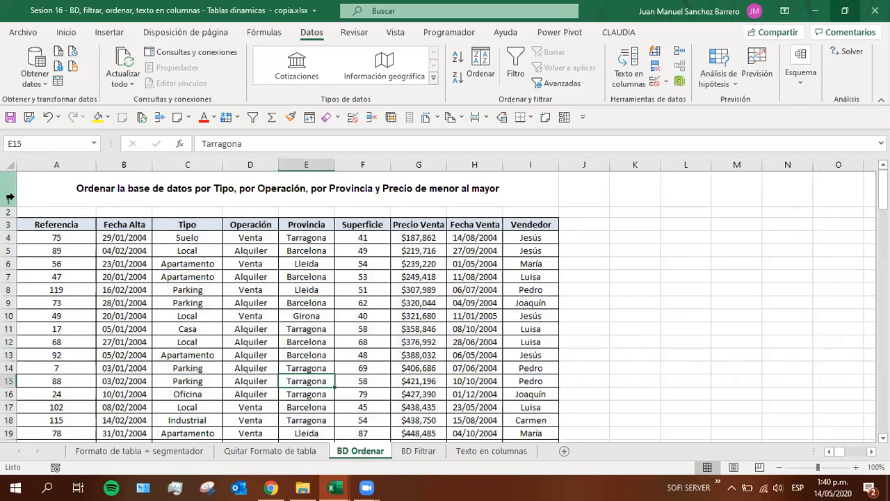
Highlight the block A3:I18 and go through the column headers Tipo, Operación, Provincia, Superficie and Precio Venta
{"action": "left_click_drag", "start_coordinate": [57, 224], "coordinate": [522, 416]}
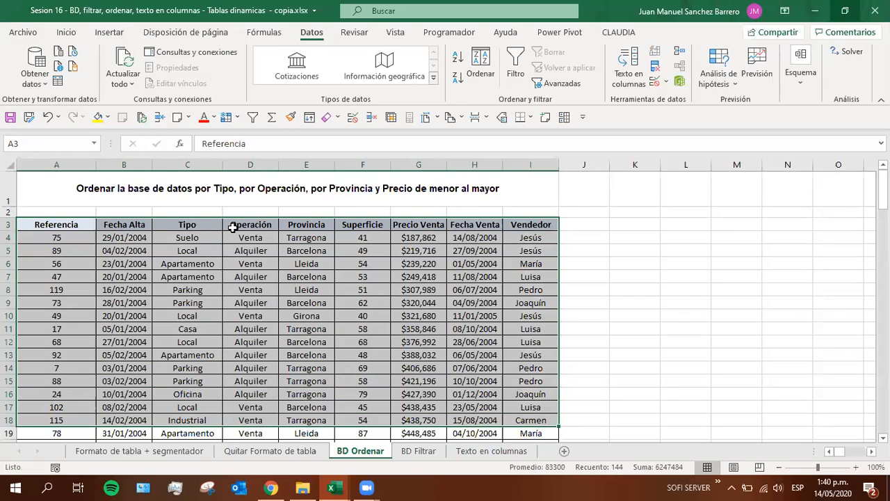
{"action": "left_click", "coordinate": [317, 226]}
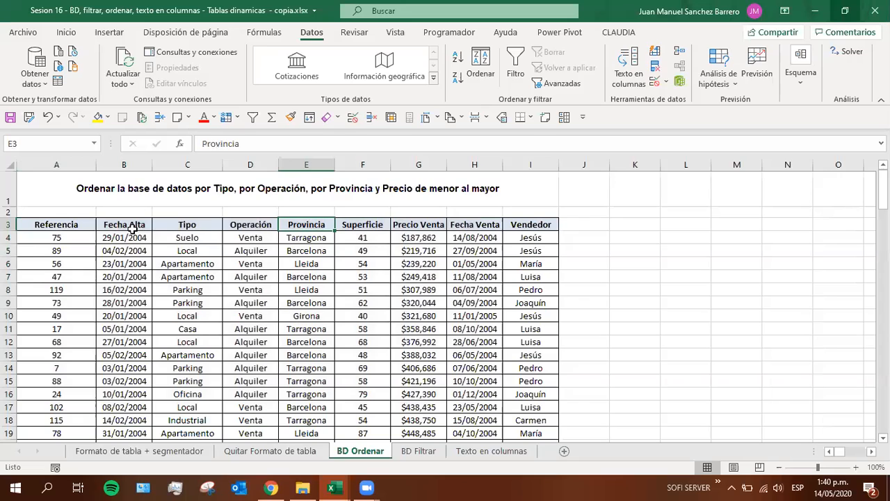
{"action": "left_click", "coordinate": [189, 226]}
{"action": "left_click", "coordinate": [252, 225]}
{"action": "left_click", "coordinate": [300, 227]}
{"action": "left_click", "coordinate": [361, 227]}
{"action": "left_click", "coordinate": [401, 227]}
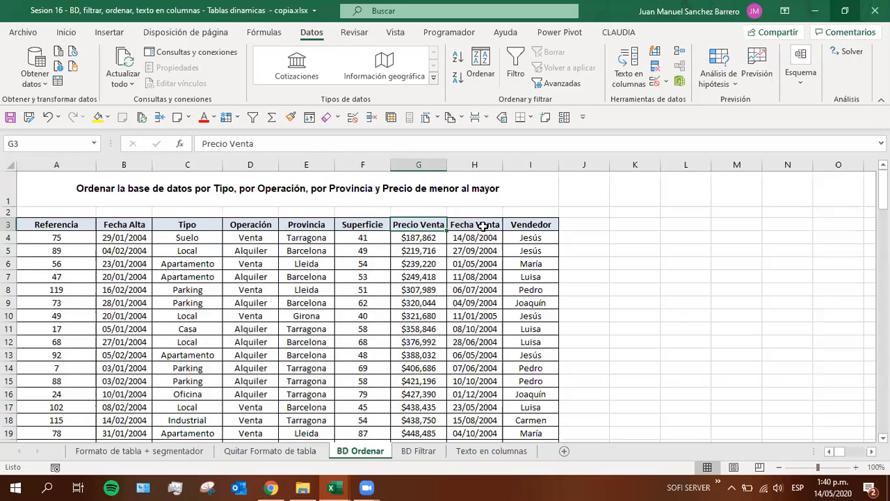
Point out the block A3:I18, sample Operación and Provincia values, and the Provincia and Superficie headers
{"action": "left_click_drag", "start_coordinate": [55, 224], "coordinate": [556, 421]}
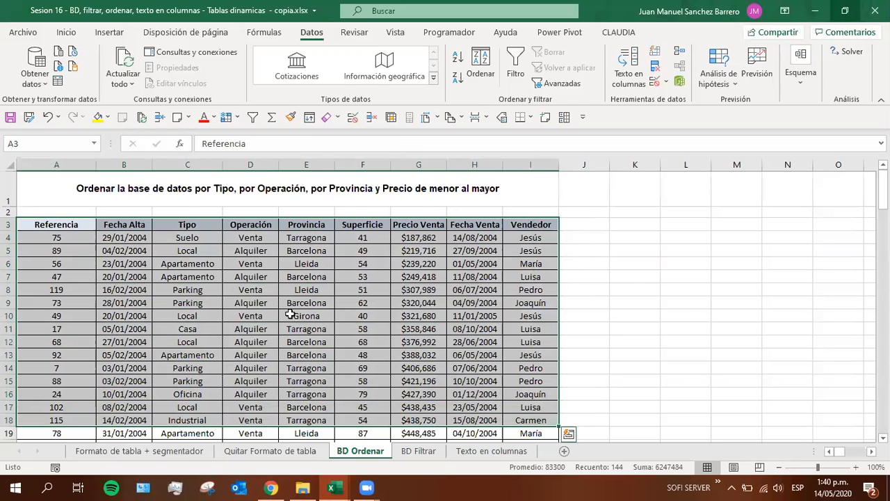
{"action": "left_click_drag", "start_coordinate": [257, 248], "coordinate": [264, 417]}
{"action": "left_click_drag", "start_coordinate": [299, 301], "coordinate": [298, 413]}
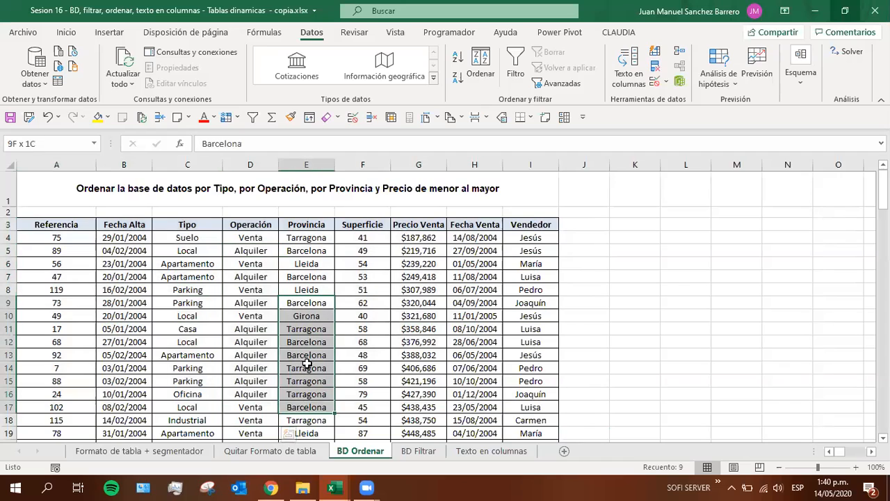
{"action": "left_click", "coordinate": [300, 231]}
{"action": "left_click", "coordinate": [363, 224]}
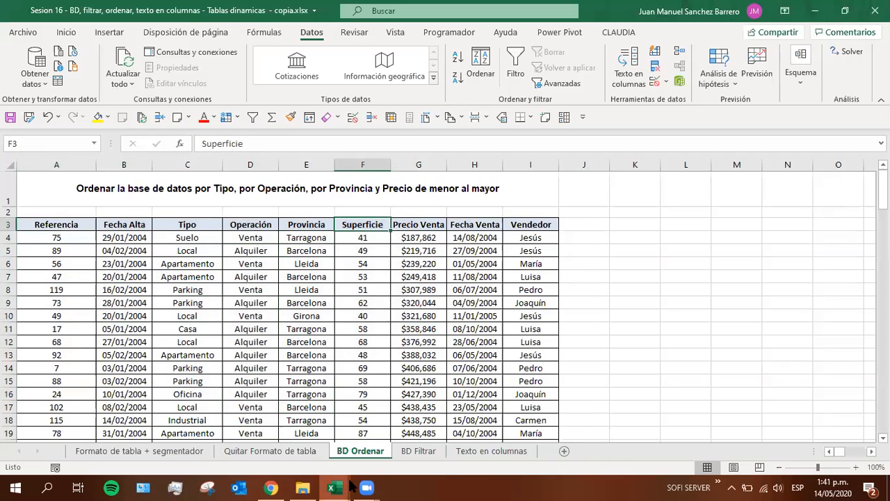
Switch to the grades workbook, enter 5 in the 14-may cell H17, and return to the Sesion 16 workbook
{"action": "mouse_move", "coordinate": [332, 487]}
{"action": "left_click", "coordinate": [269, 449]}
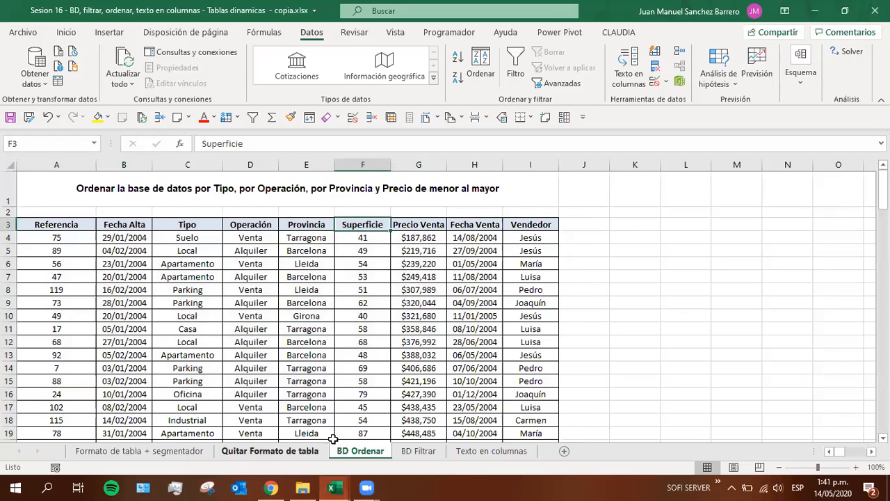
{"action": "left_click", "coordinate": [367, 411]}
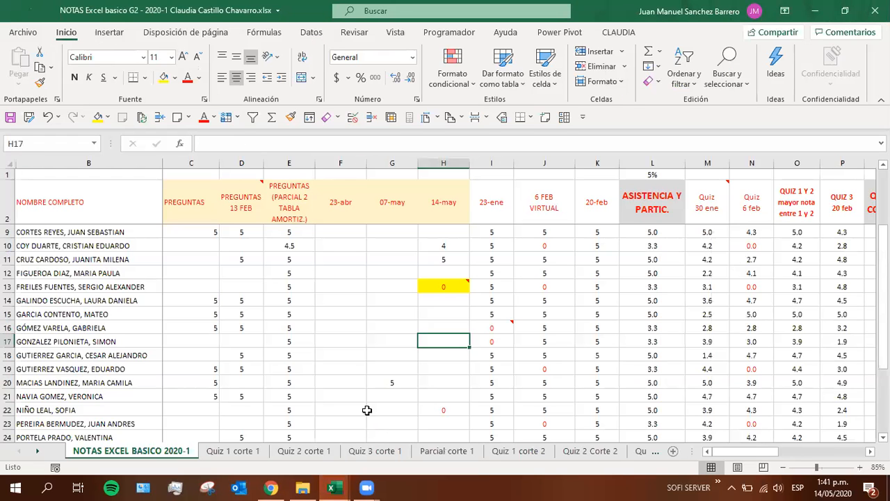
{"action": "type", "text": "5"}
{"action": "key", "text": "Return"}
{"action": "key", "text": "alt+Tab"}
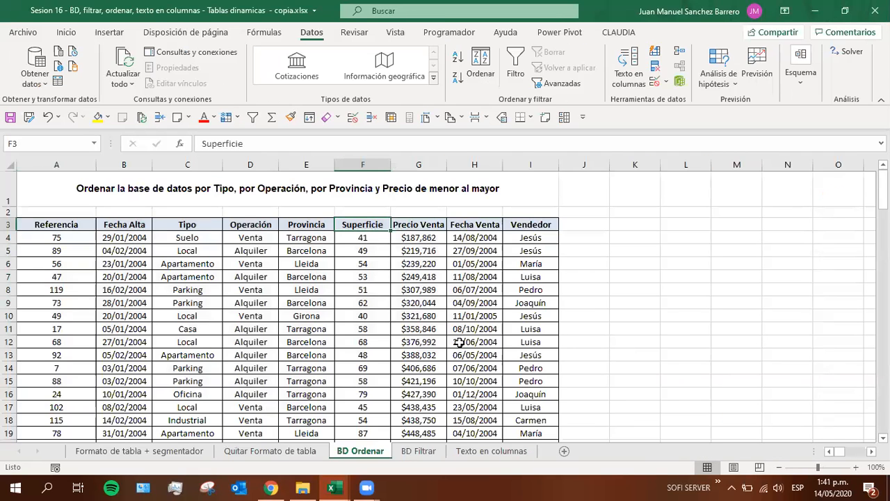
Highlight the database block A3:I18 and its header row A3:I3 on the BD Ordenar sheet
{"action": "left_click", "coordinate": [520, 223]}
{"action": "left_click_drag", "start_coordinate": [520, 223], "coordinate": [4, 414]}
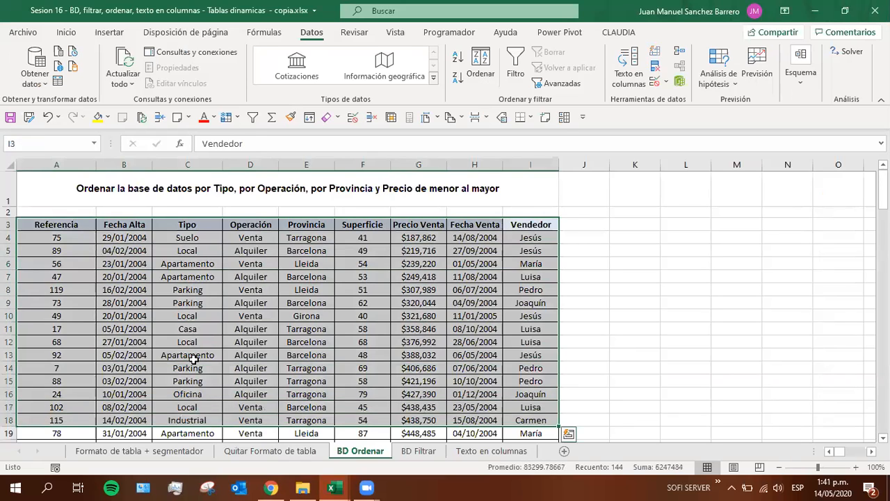
{"action": "left_click", "coordinate": [187, 354]}
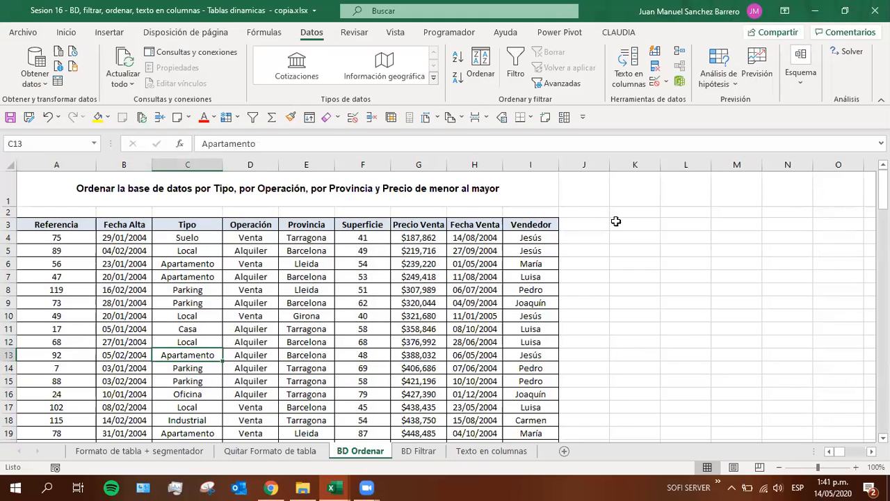
{"action": "left_click_drag", "start_coordinate": [67, 224], "coordinate": [477, 400]}
{"action": "left_click_drag", "start_coordinate": [530, 224], "coordinate": [45, 224]}
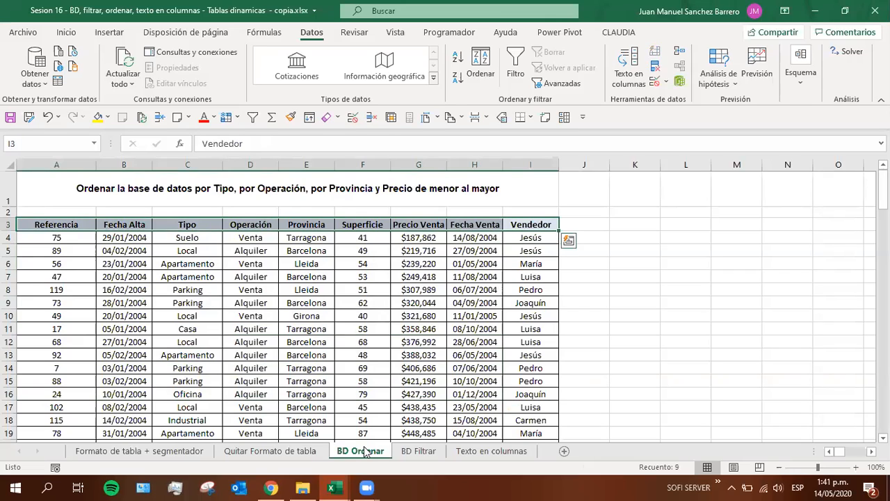
{"action": "left_click", "coordinate": [78, 223]}
Enter "encabezados" in cell A2 above the header row and fill the cell yellow
{"action": "left_click", "coordinate": [575, 228]}
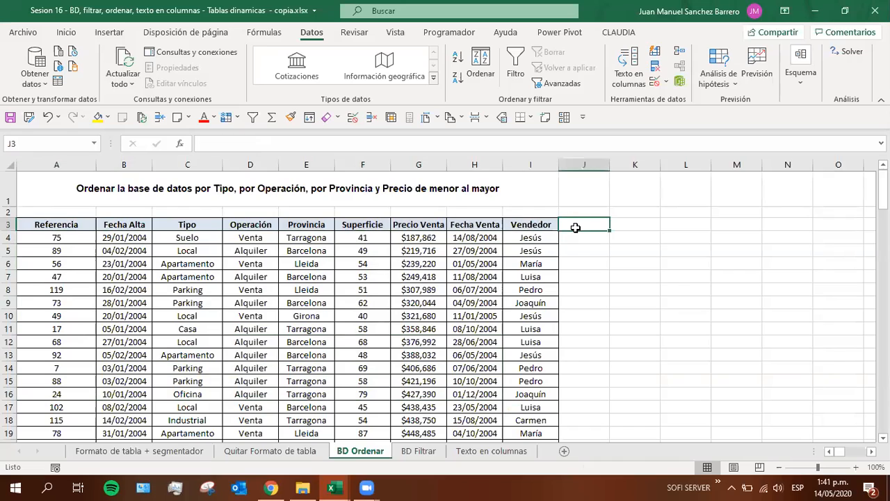
{"action": "key", "text": "Left"}
{"action": "key", "text": "Up"}
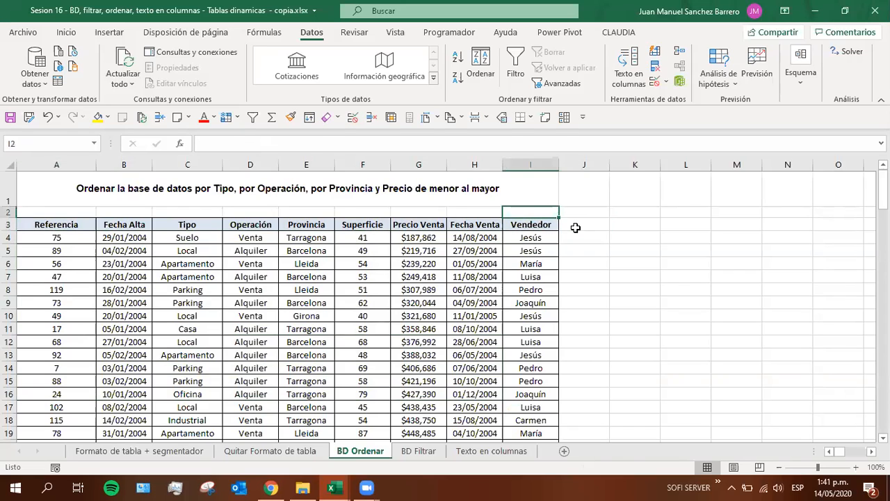
{"action": "key", "text": "Up"}
{"action": "key", "text": "Down"}
{"action": "key", "text": "Left"}
{"action": "key", "text": "Left"}
{"action": "key", "text": "Left"}
{"action": "key", "text": "Left"}
{"action": "key", "text": "Left"}
{"action": "key", "text": "Left"}
{"action": "key", "text": "Left"}
{"action": "key", "text": "Left"}
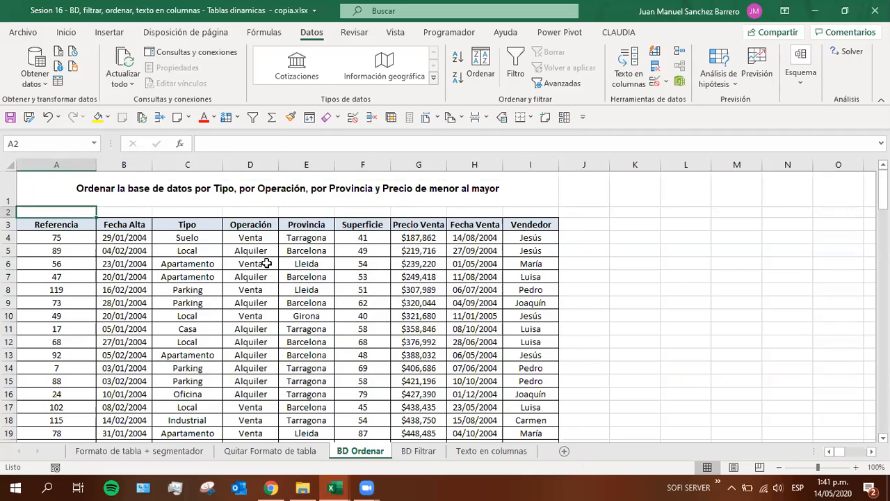
{"action": "type", "text": "encabezados"}
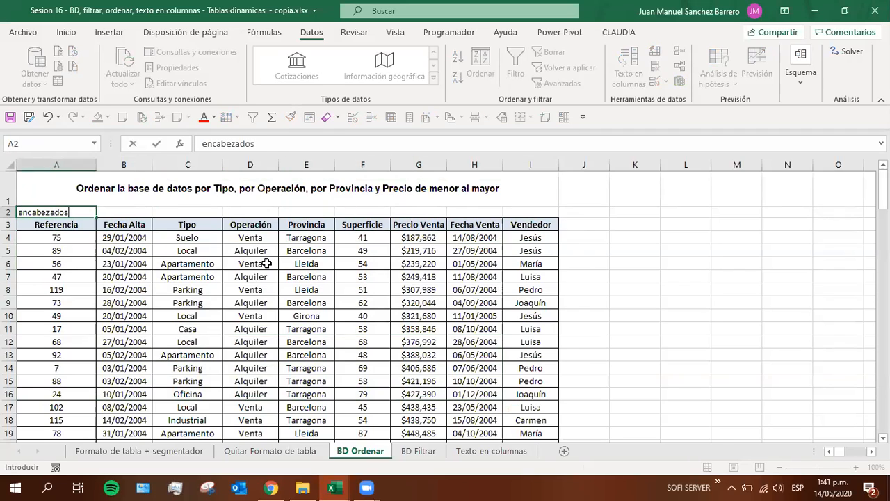
{"action": "key", "text": "Return"}
{"action": "key", "text": "Up"}
{"action": "key", "text": "F4"}
Highlight the database range A3:I17, including the header row, and point out a Tipo value
{"action": "left_click", "coordinate": [75, 224]}
{"action": "left_click_drag", "start_coordinate": [522, 224], "coordinate": [48, 407]}
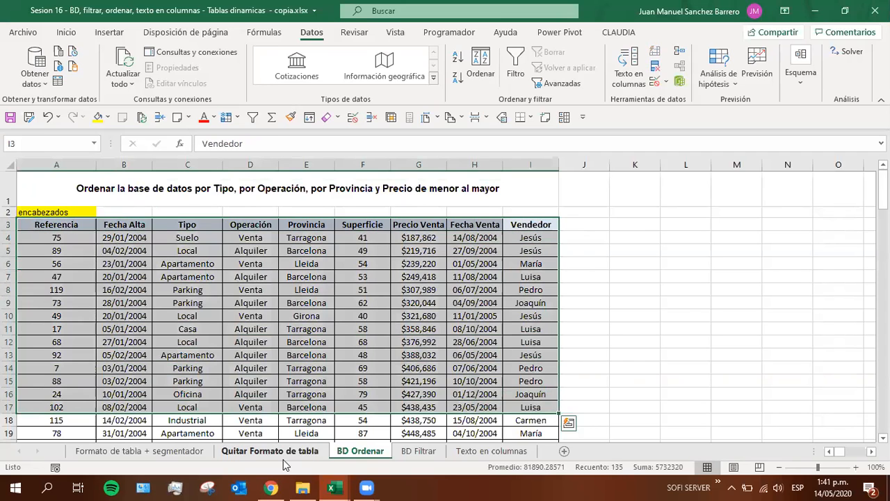
{"action": "left_click", "coordinate": [836, 49]}
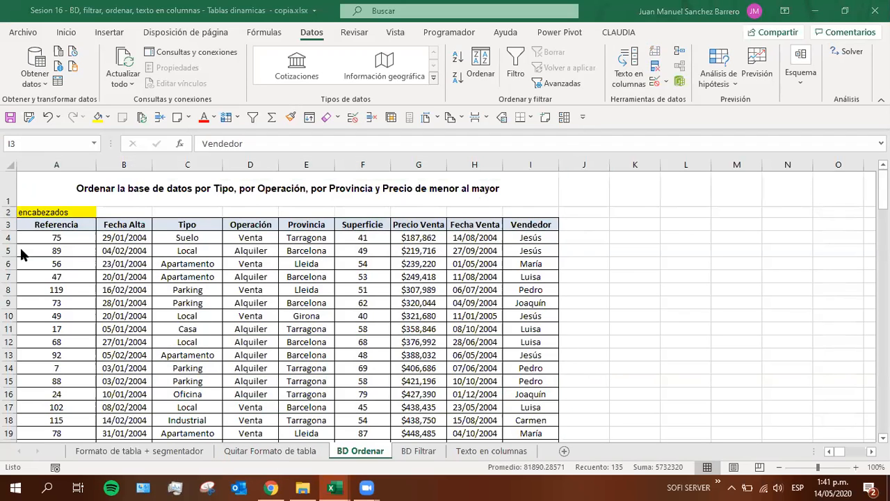
{"action": "left_click", "coordinate": [186, 328]}
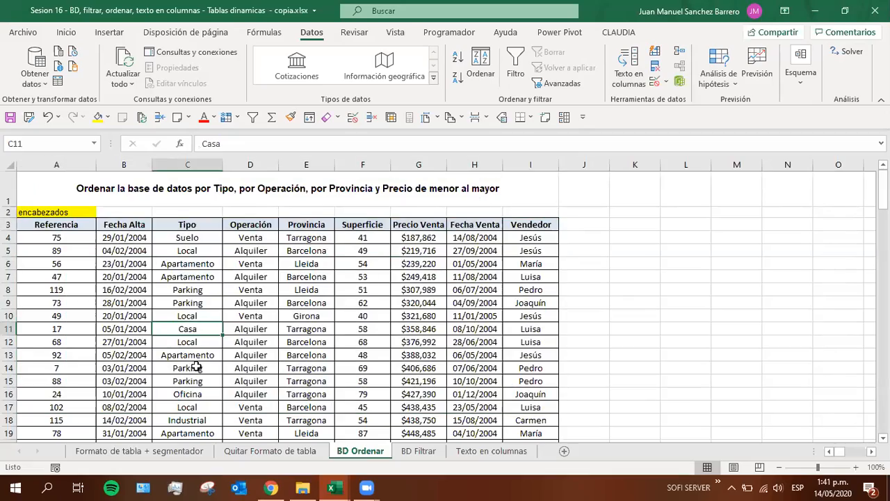
Look over the database records below the headers at a reduced zoom, and return to the start at 100%
{"action": "scroll", "coordinate": [197, 366], "scroll_direction": "down", "scroll_amount": 1, "text": "ctrl"}
{"action": "scroll", "coordinate": [197, 364], "scroll_direction": "down", "scroll_amount": 1, "text": "ctrl"}
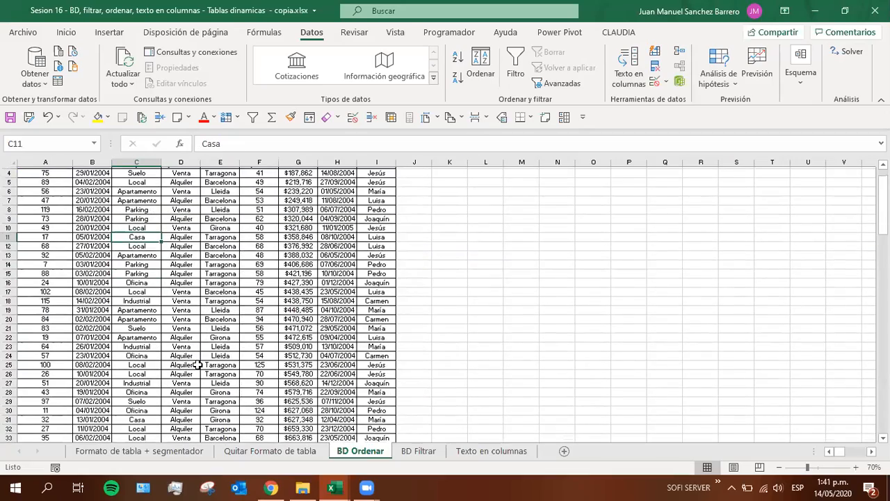
{"action": "scroll", "coordinate": [198, 364], "scroll_direction": "down", "scroll_amount": 1, "text": "ctrl"}
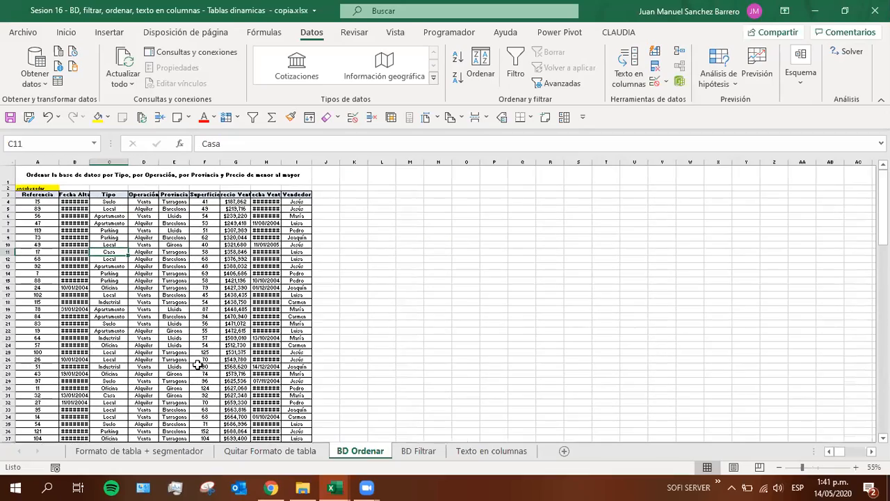
{"action": "scroll", "coordinate": [197, 364], "scroll_direction": "up", "scroll_amount": 1, "text": "ctrl"}
{"action": "key", "text": "Home"}
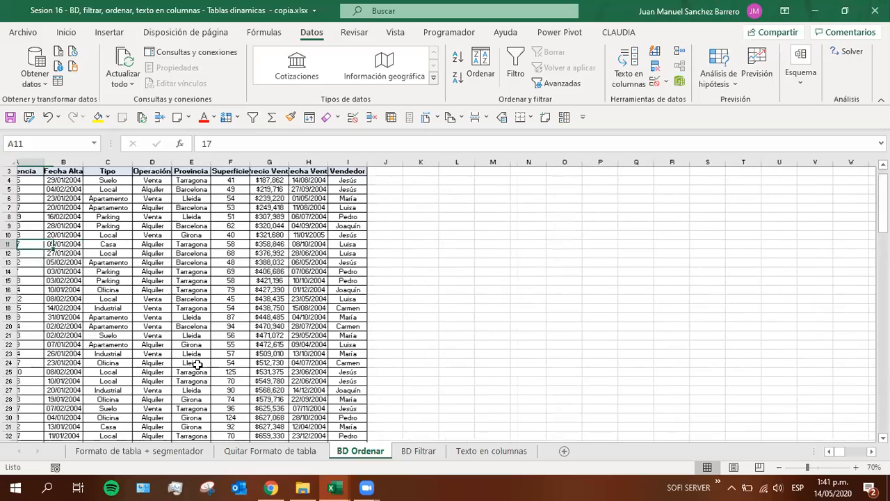
{"action": "scroll", "coordinate": [197, 364], "scroll_direction": "up", "scroll_amount": 1}
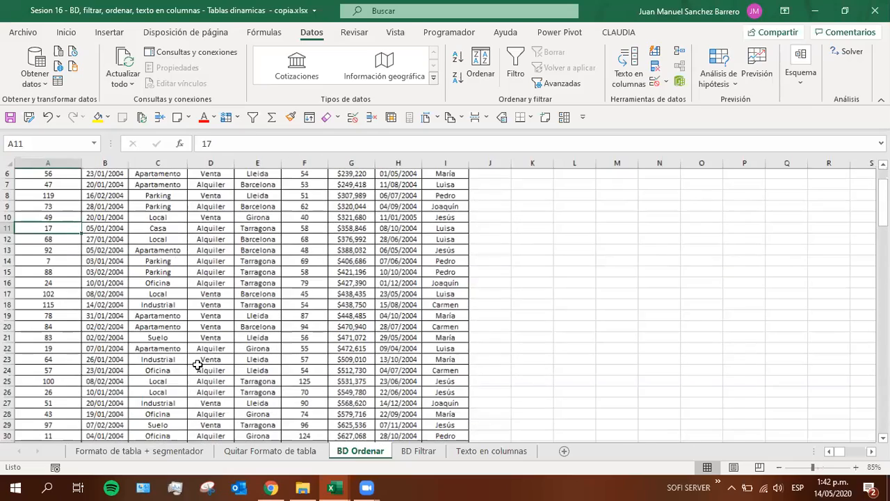
{"action": "scroll", "coordinate": [197, 365], "scroll_direction": "up", "scroll_amount": 2}
{"action": "scroll", "coordinate": [199, 360], "scroll_direction": "up", "scroll_amount": 1}
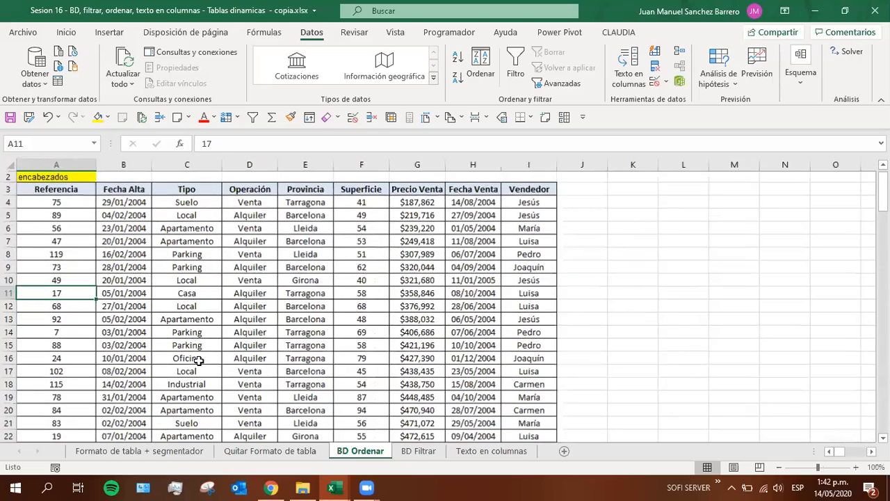
{"action": "scroll", "coordinate": [199, 360], "scroll_direction": "up", "scroll_amount": 1}
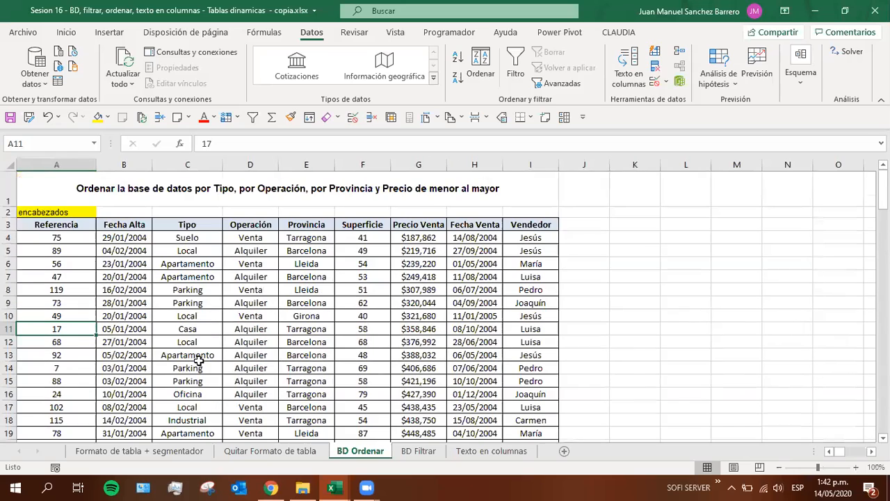
Clear the Operación header from cell D3
{"action": "left_click", "coordinate": [246, 223]}
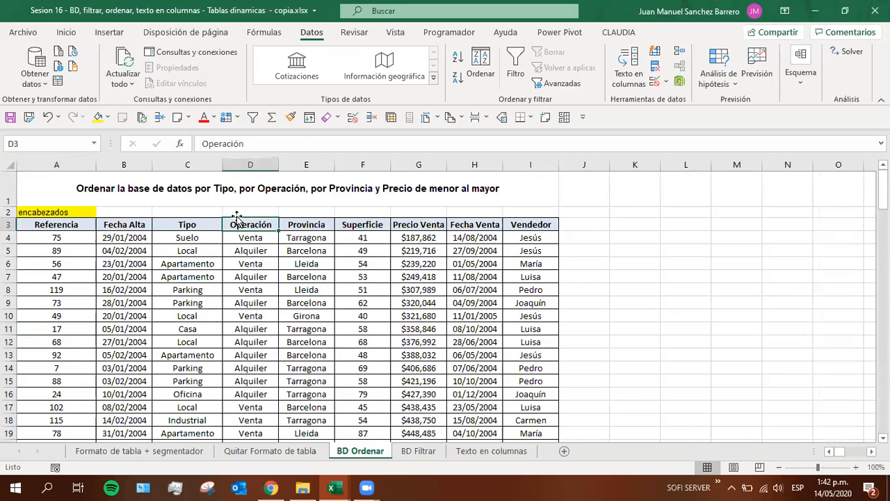
{"action": "key", "text": "Delete"}
{"action": "left_click", "coordinate": [247, 278]}
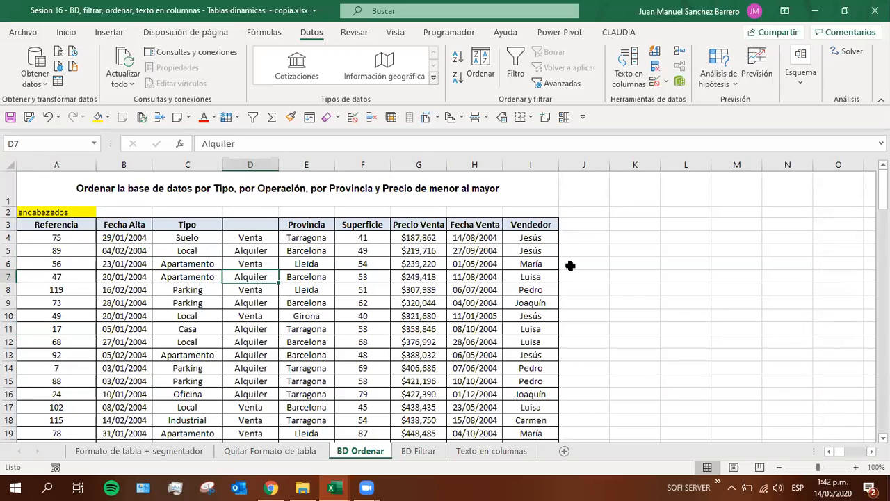
Highlight the range A3:I17 and go through the header cells in row 3, including the empty one in D3
{"action": "left_click_drag", "start_coordinate": [518, 225], "coordinate": [41, 400]}
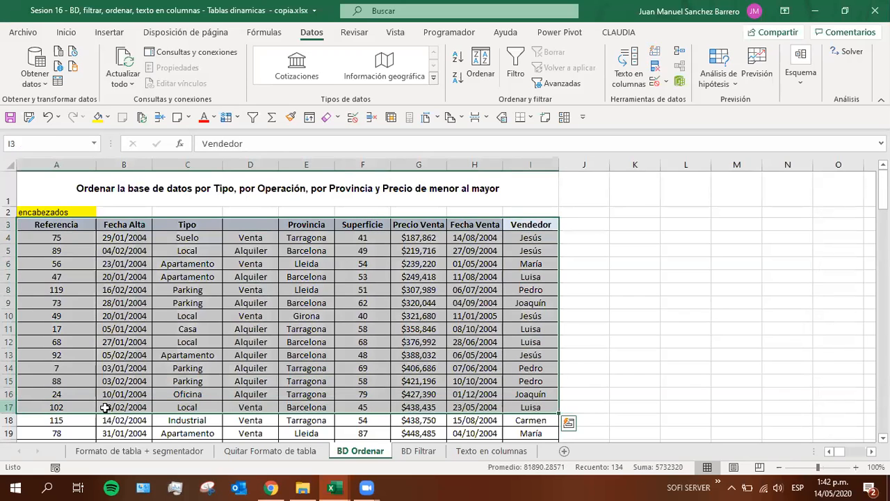
{"action": "left_click", "coordinate": [182, 407]}
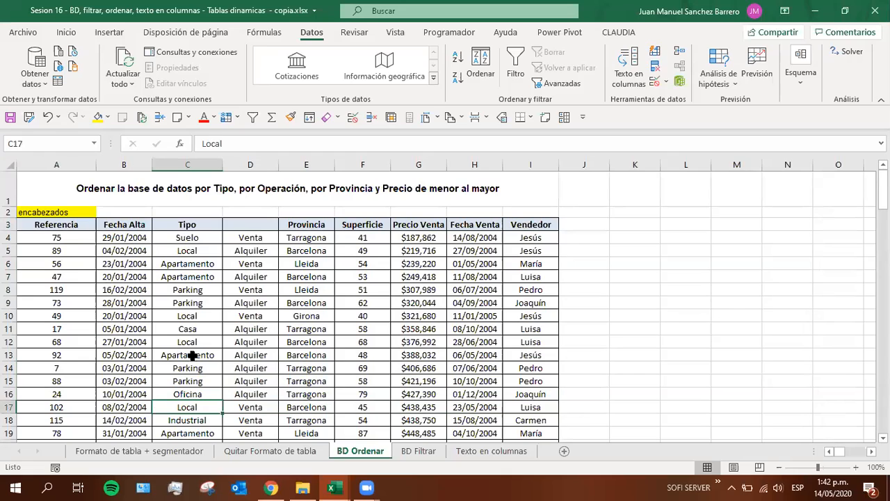
{"action": "left_click", "coordinate": [245, 226]}
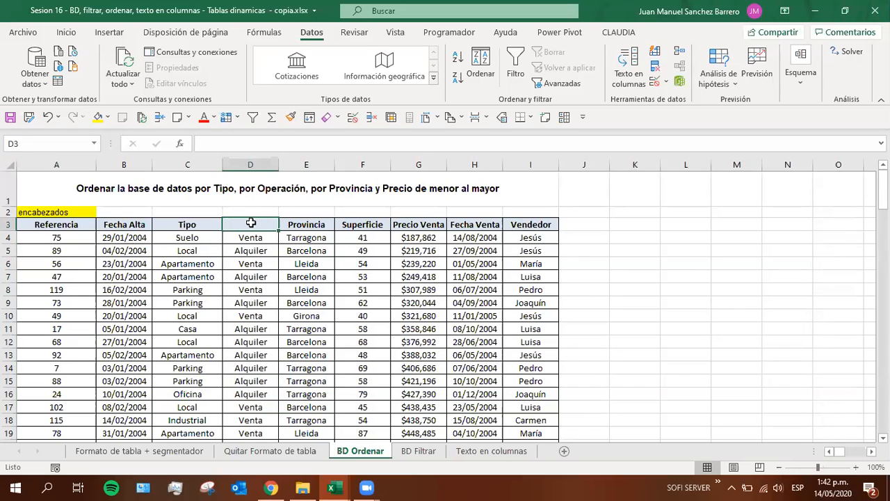
{"action": "left_click", "coordinate": [169, 225]}
{"action": "left_click", "coordinate": [267, 226]}
{"action": "left_click", "coordinate": [330, 228]}
{"action": "left_click", "coordinate": [396, 228]}
{"action": "left_click", "coordinate": [490, 227]}
{"action": "left_click", "coordinate": [236, 225]}
Extend the note in A2 to "encabezados = nombres de la columna de la base de datos" and fill B2:D2 yellow
{"action": "left_click", "coordinate": [48, 212]}
{"action": "left_click", "coordinate": [276, 144]}
{"action": "type", "text": "="}
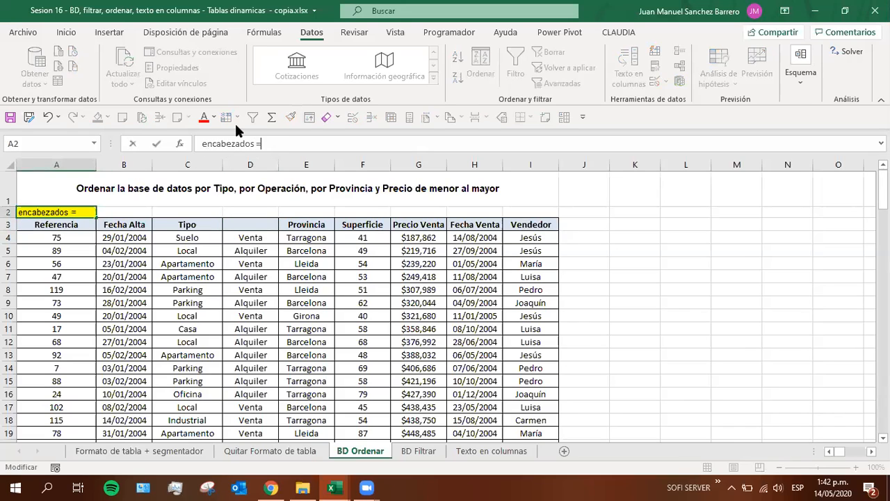
{"action": "type", "text": " nombres de la colum"}
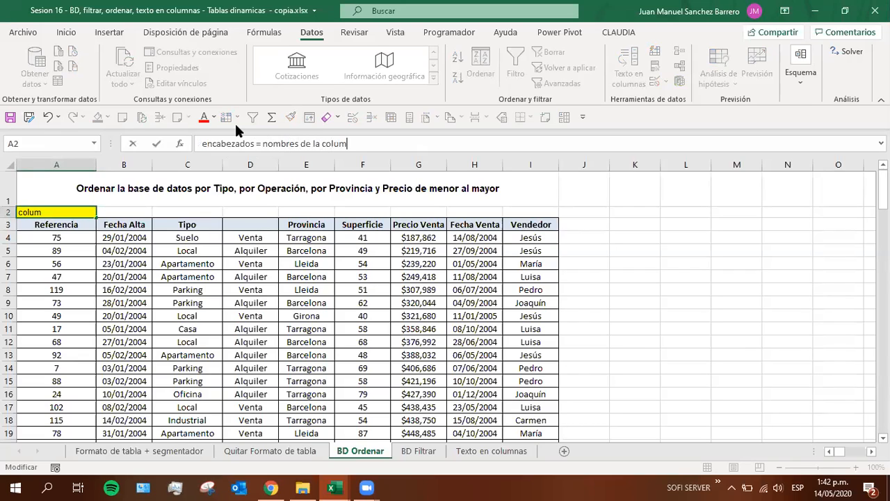
{"action": "type", "text": "na de la base de datos"}
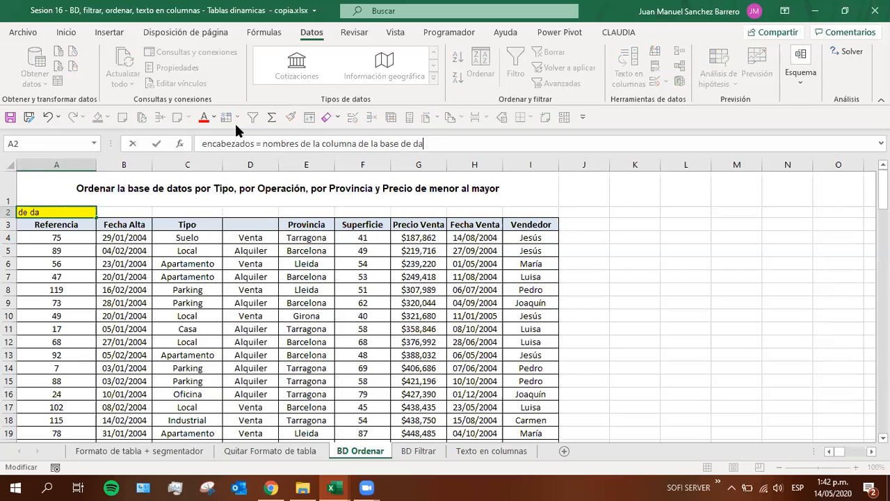
{"action": "key", "text": "Return"}
{"action": "left_click_drag", "start_coordinate": [237, 211], "coordinate": [114, 213]}
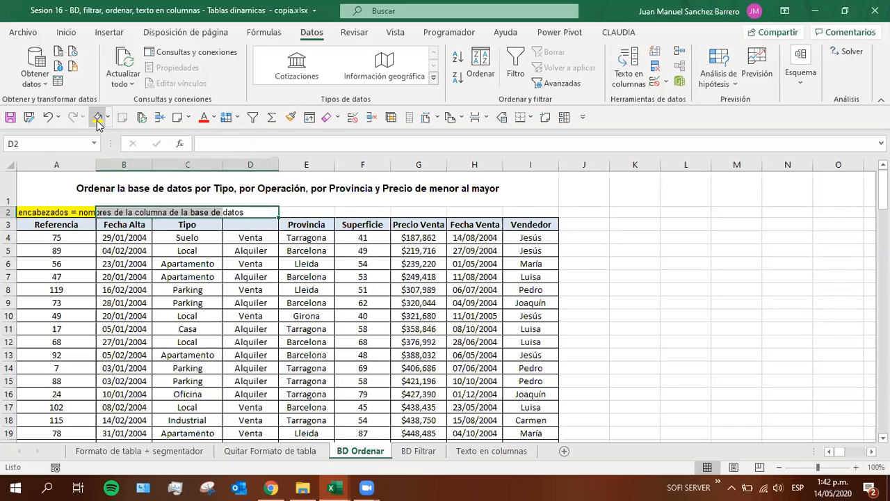
{"action": "left_click", "coordinate": [120, 263]}
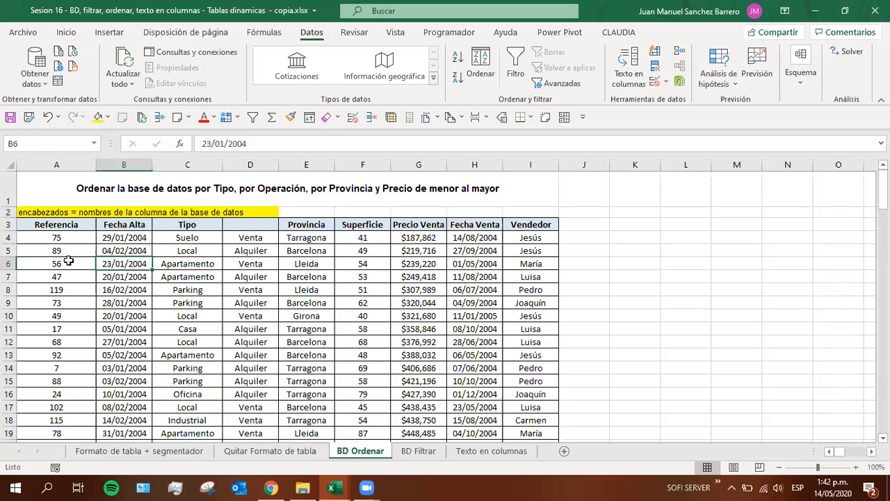
Enter "Operación" as the column header in cell D3
{"action": "left_click", "coordinate": [56, 225]}
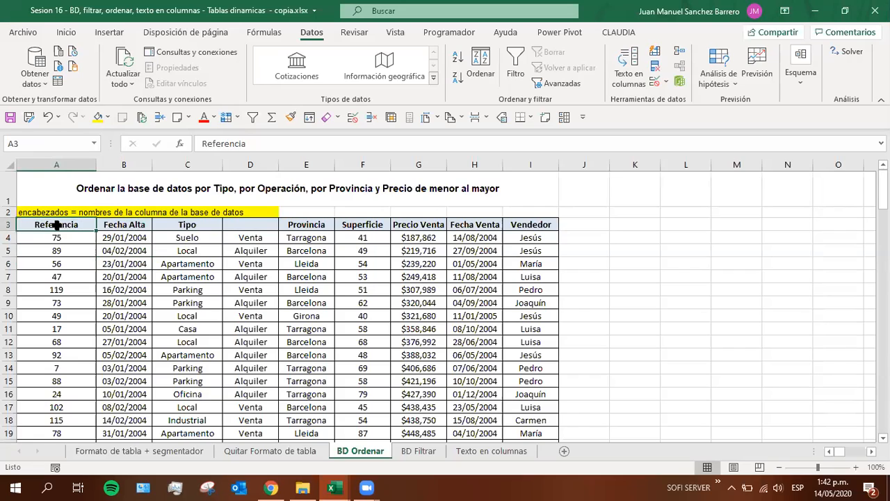
{"action": "left_click", "coordinate": [243, 226]}
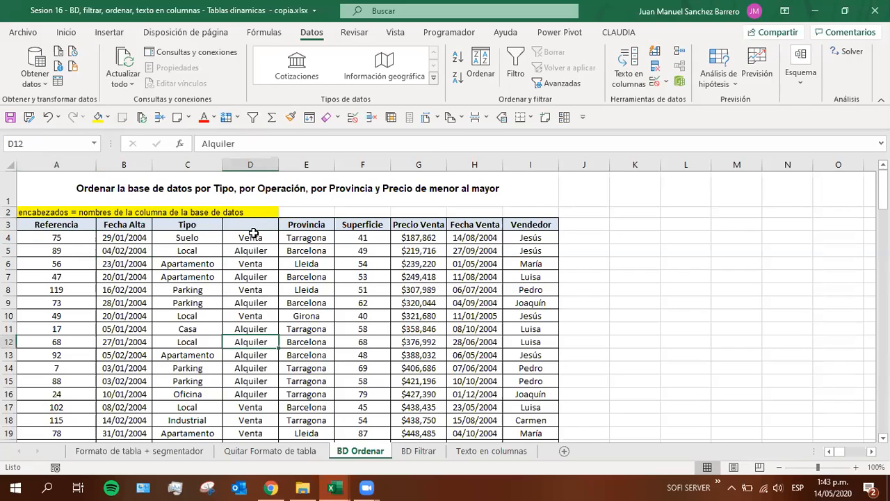
{"action": "type", "text": "Operaci"}
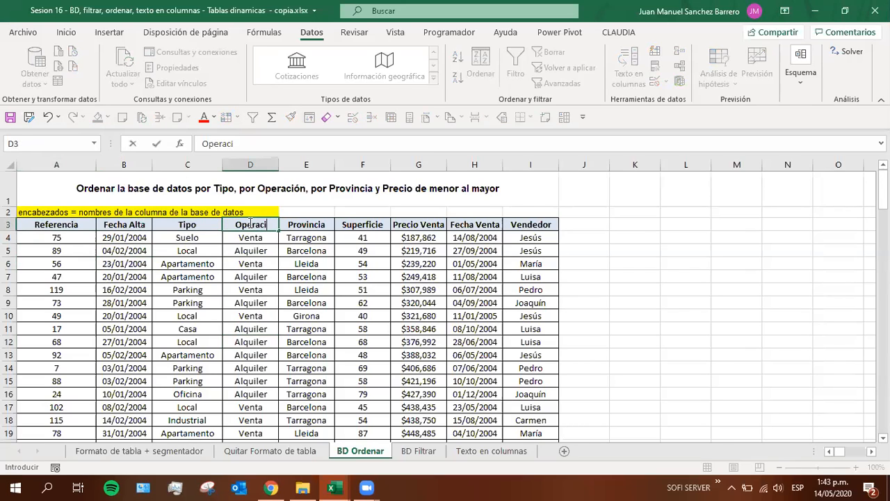
{"action": "type", "text": "ón"}
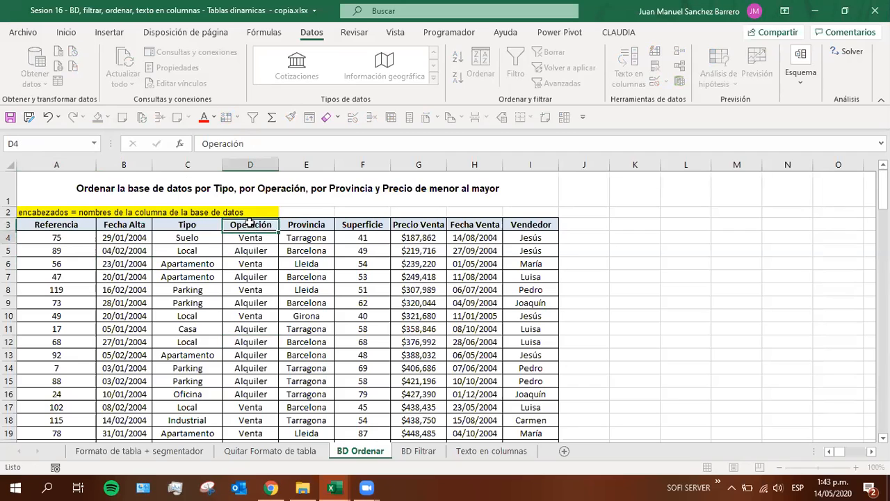
{"action": "key", "text": "Return"}
Highlight the database block with its headers, the Vendedor, Fecha Venta and Precio Venta values, and the Precio Venta header
{"action": "left_click_drag", "start_coordinate": [82, 224], "coordinate": [523, 400]}
{"action": "left_click_drag", "start_coordinate": [513, 247], "coordinate": [520, 394]}
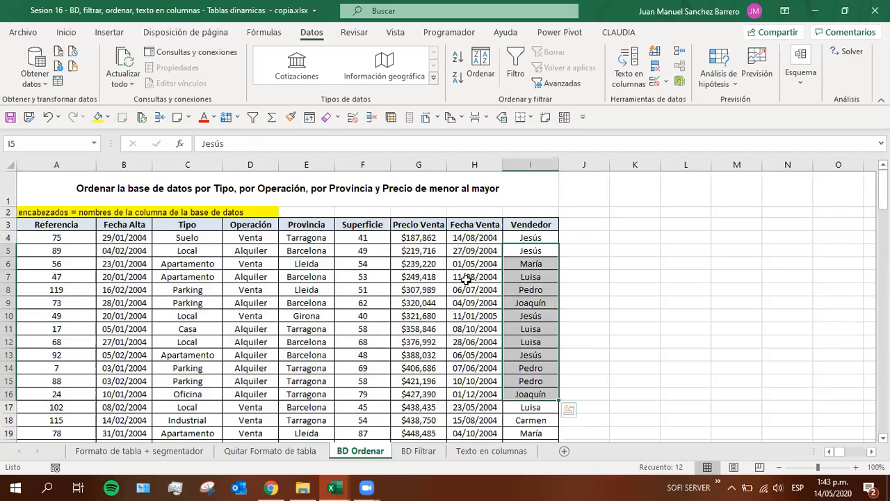
{"action": "left_click_drag", "start_coordinate": [465, 280], "coordinate": [465, 420]}
{"action": "left_click_drag", "start_coordinate": [413, 277], "coordinate": [407, 396]}
{"action": "left_click", "coordinate": [405, 223]}
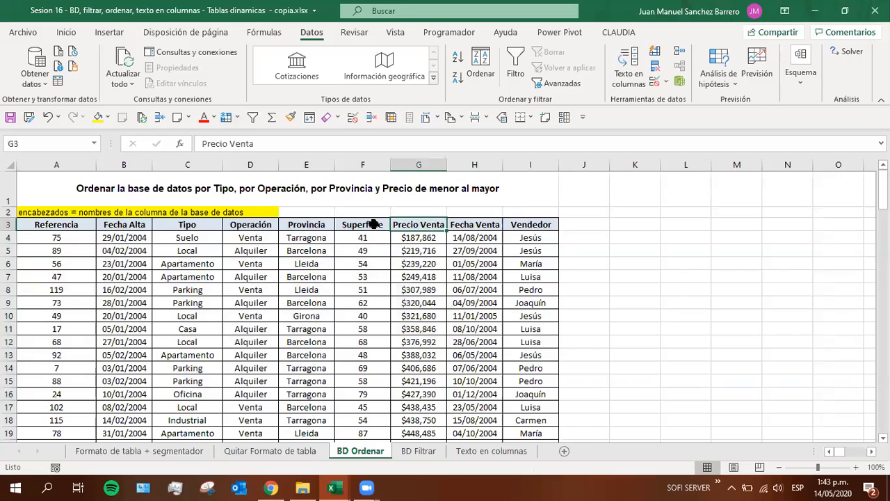
Go through the header cells in row 3, from Tipo to Superficie, and single out data cells B5 and E12
{"action": "left_click", "coordinate": [372, 224]}
{"action": "left_click", "coordinate": [175, 228]}
{"action": "left_click", "coordinate": [237, 228]}
{"action": "left_click", "coordinate": [286, 228]}
{"action": "left_click", "coordinate": [361, 224]}
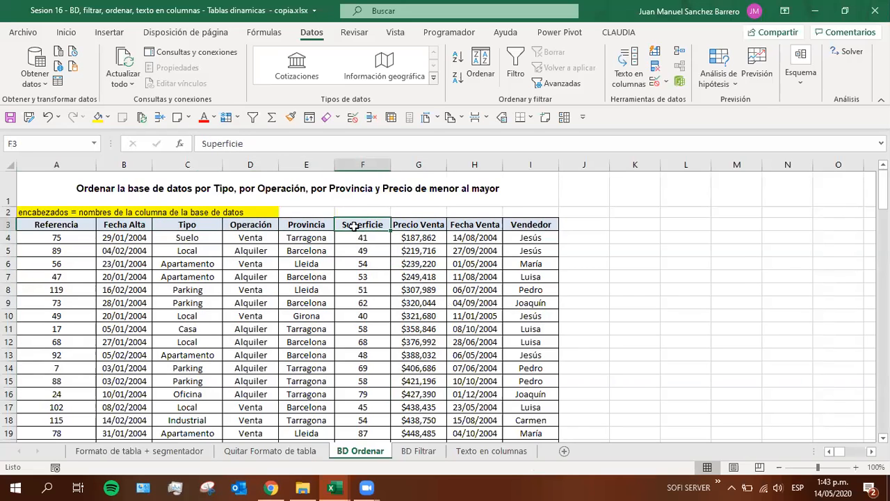
{"action": "left_click", "coordinate": [115, 252]}
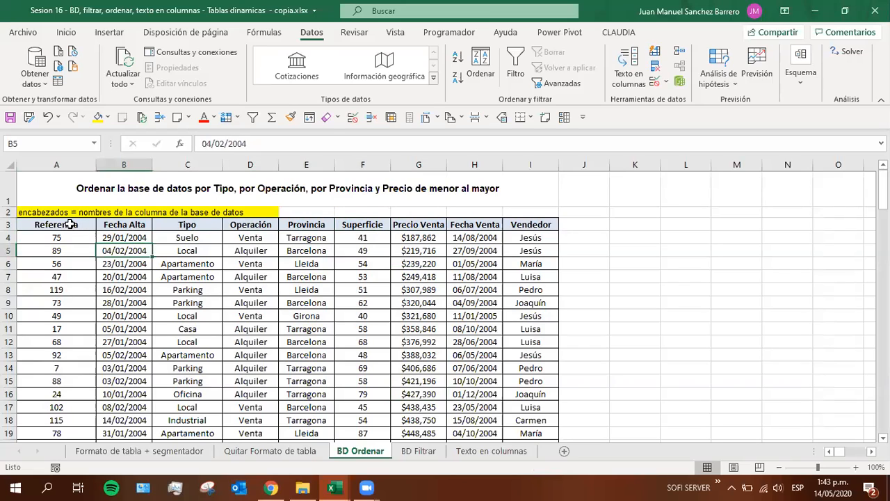
{"action": "left_click", "coordinate": [286, 338]}
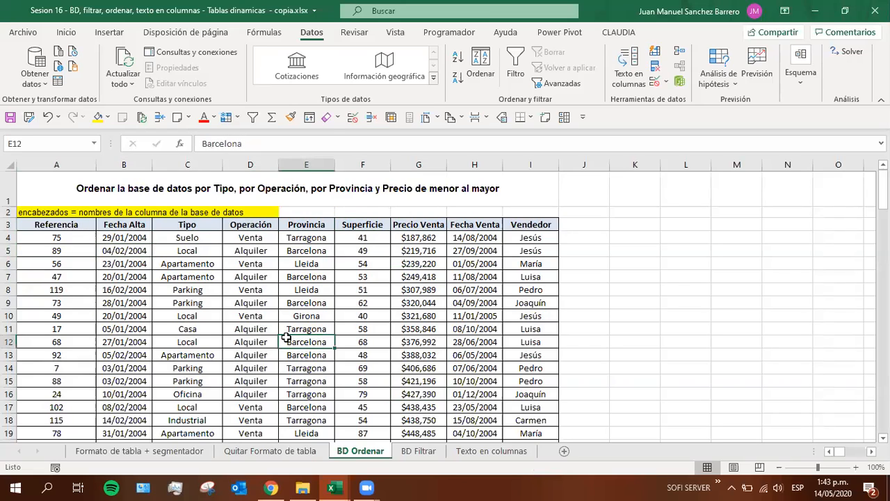
Highlight the range A3:I18 with its headers, look over the database rows, and select single cells inside the data
{"action": "left_click_drag", "start_coordinate": [74, 224], "coordinate": [530, 420]}
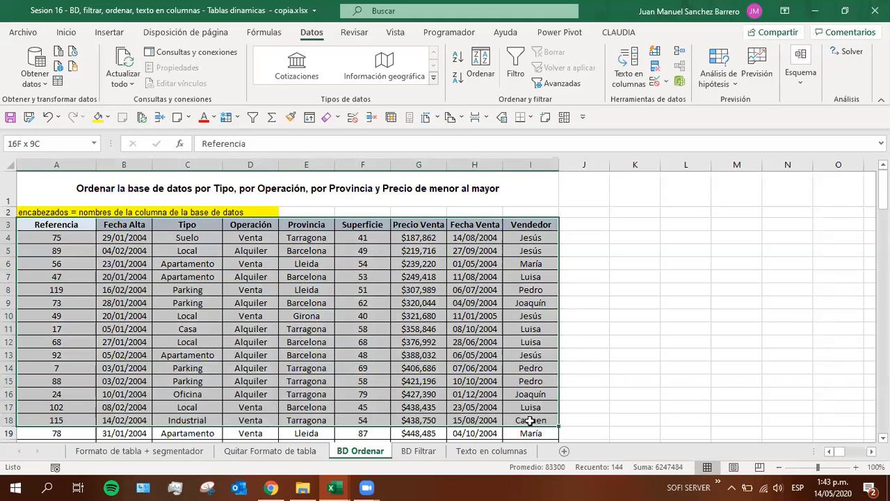
{"action": "left_click", "coordinate": [198, 316]}
{"action": "scroll", "coordinate": [199, 315], "scroll_direction": "down", "scroll_amount": 3, "text": "ctrl"}
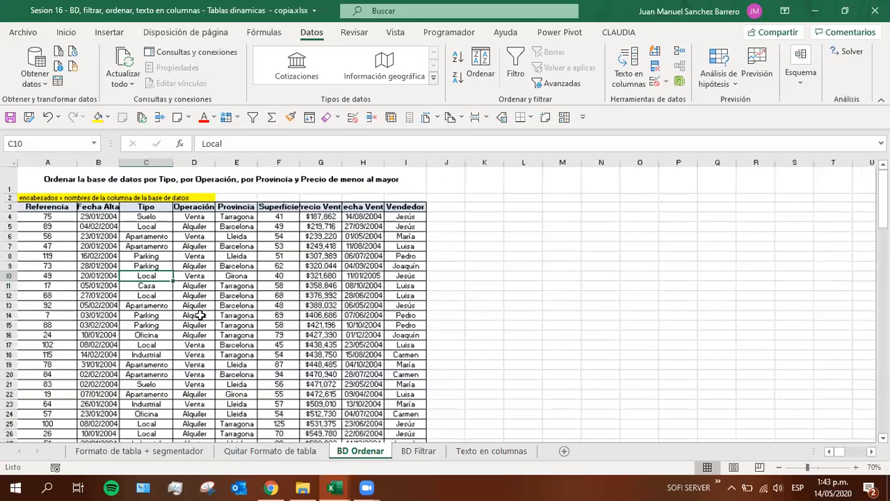
{"action": "scroll", "coordinate": [200, 315], "scroll_direction": "down", "scroll_amount": 3, "text": "ctrl"}
{"action": "scroll", "coordinate": [201, 315], "scroll_direction": "down", "scroll_amount": 3, "text": "ctrl"}
{"action": "scroll", "coordinate": [200, 315], "scroll_direction": "up", "scroll_amount": 3, "text": "ctrl"}
{"action": "scroll", "coordinate": [201, 315], "scroll_direction": "up", "scroll_amount": 5, "text": "ctrl"}
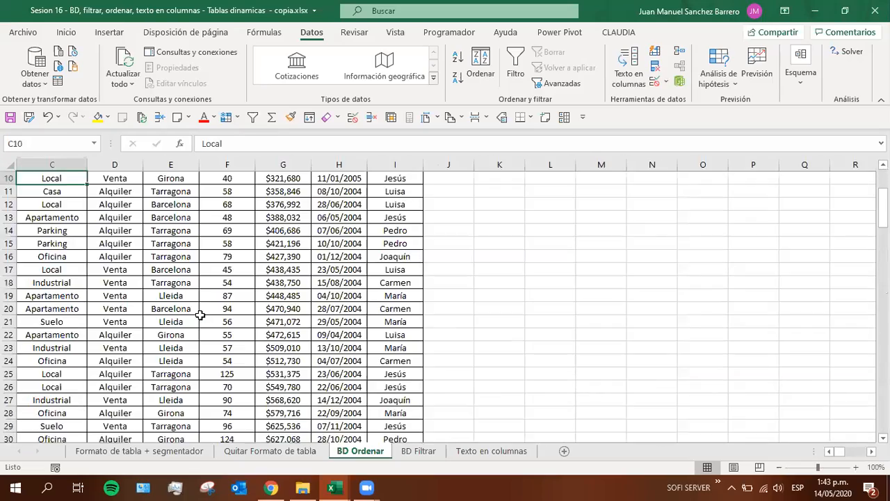
{"action": "left_click", "coordinate": [140, 298]}
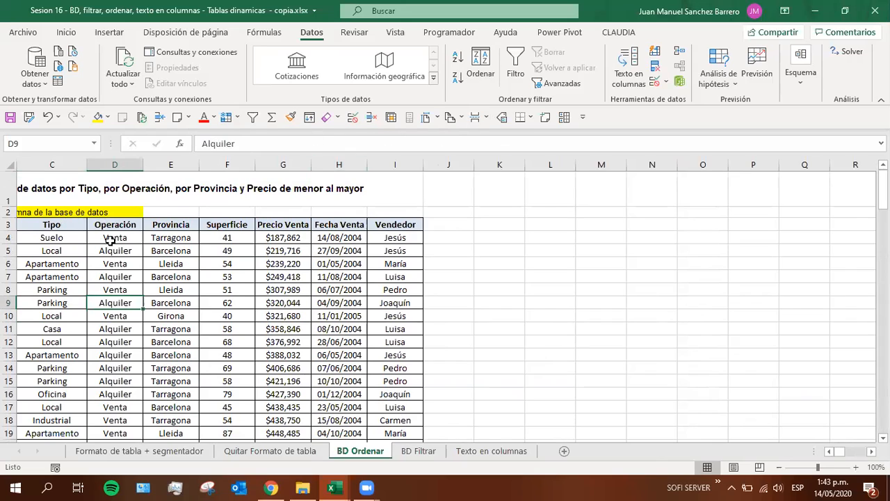
{"action": "left_click", "coordinate": [205, 381]}
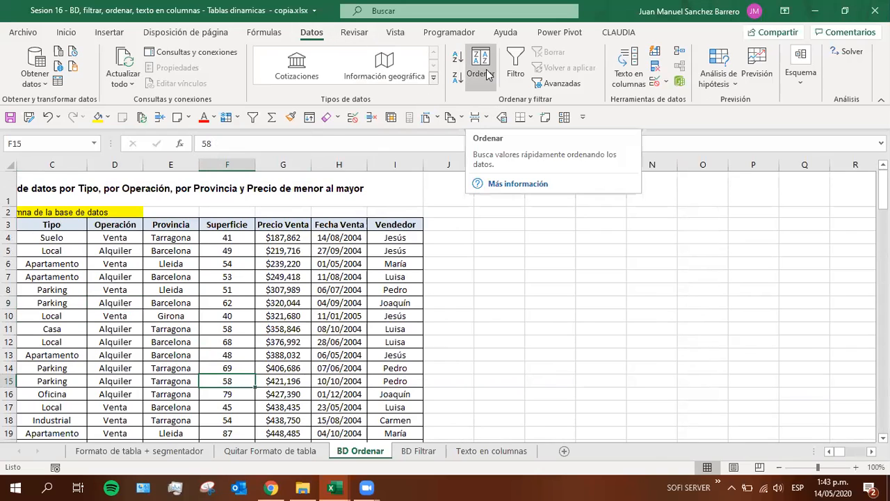
Open the custom sort dialog for the database from cell F11 and move it clear of the data
{"action": "left_click", "coordinate": [79, 33]}
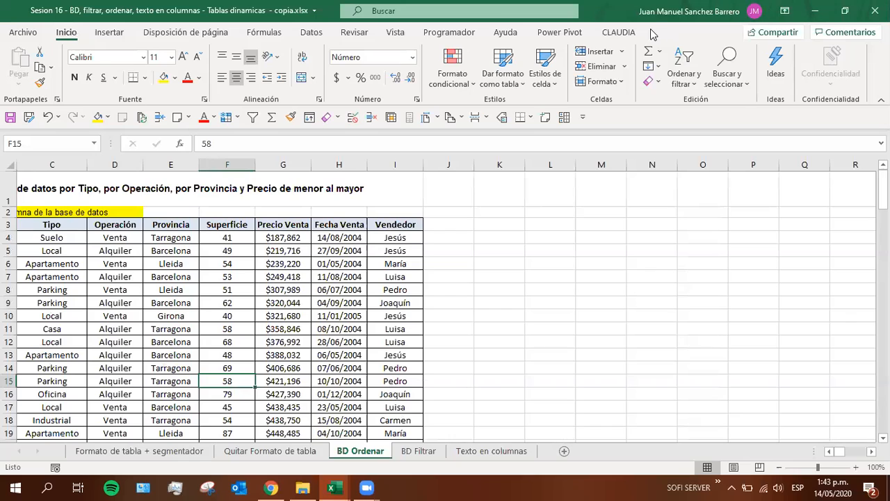
{"action": "left_click", "coordinate": [684, 69]}
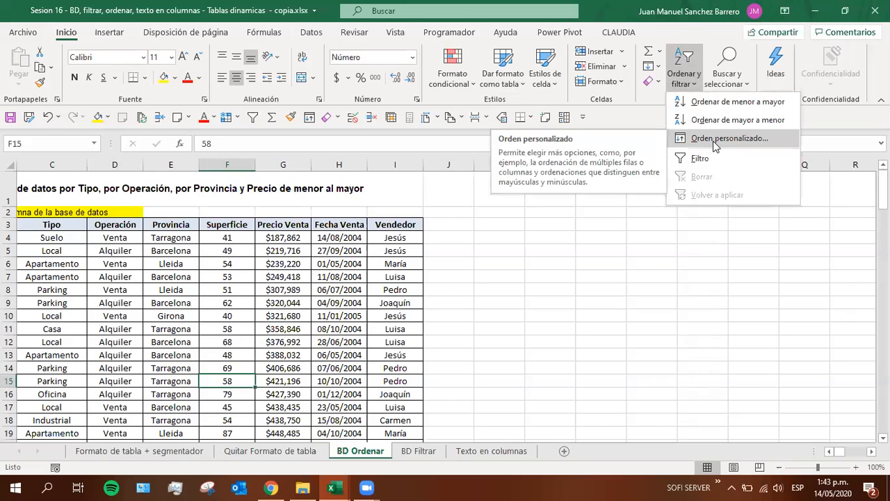
{"action": "left_click", "coordinate": [206, 335]}
{"action": "left_click", "coordinate": [211, 332]}
{"action": "right_click", "coordinate": [211, 337]}
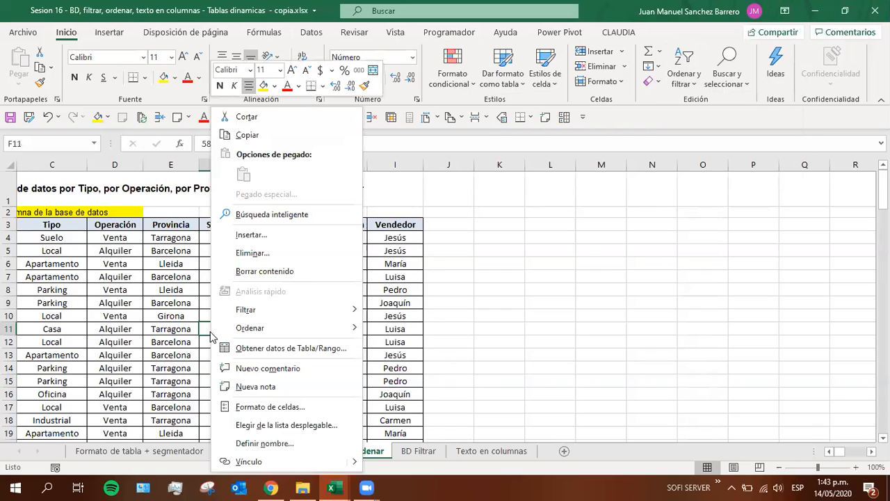
{"action": "mouse_move", "coordinate": [324, 328]}
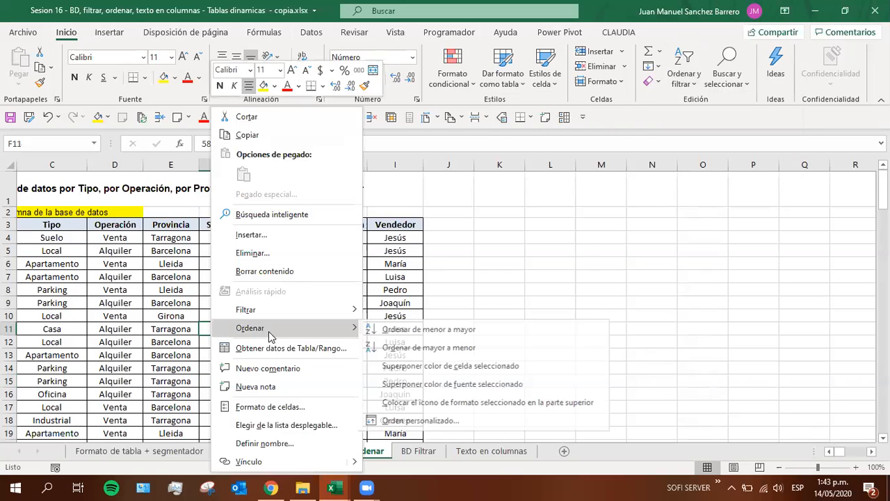
{"action": "left_click", "coordinate": [429, 420]}
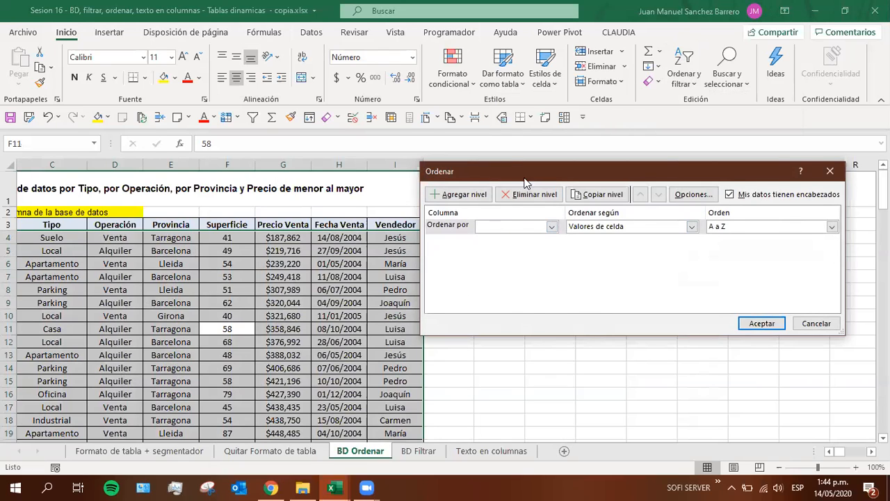
{"action": "left_click_drag", "start_coordinate": [523, 171], "coordinate": [527, 173]}
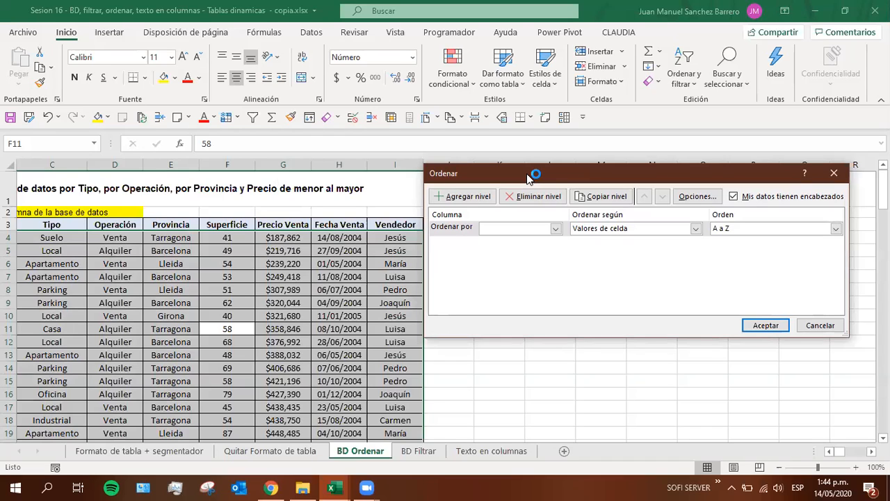
{"action": "left_click_drag", "start_coordinate": [527, 174], "coordinate": [545, 213]}
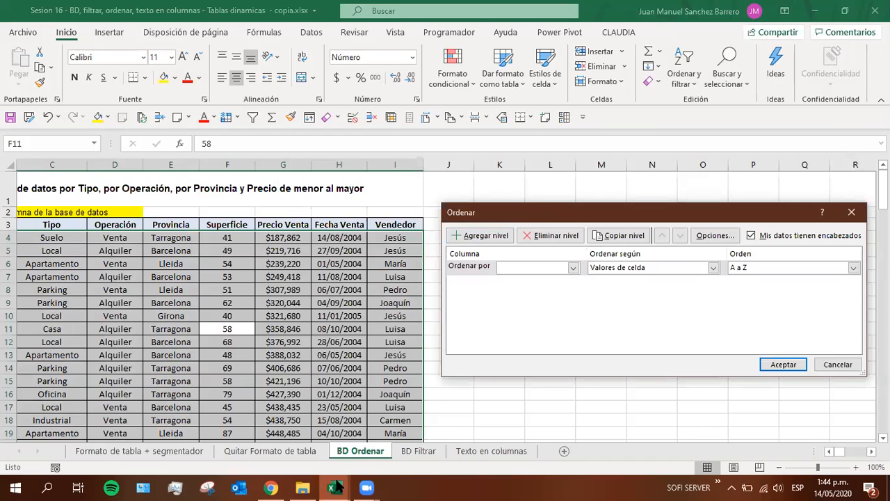
Try to switch to the NOTAS Excel basico G2 grades workbook and close the sort dialog without sorting
{"action": "mouse_move", "coordinate": [335, 487]}
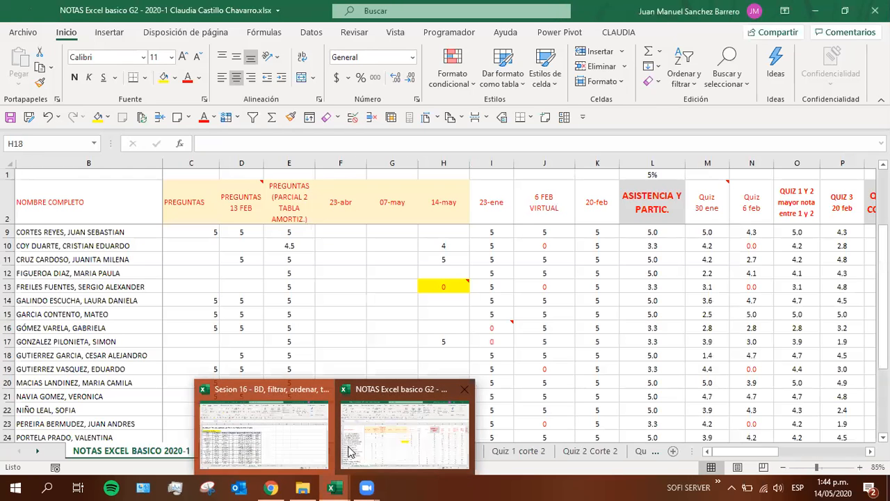
{"action": "key", "text": "alt+Tab"}
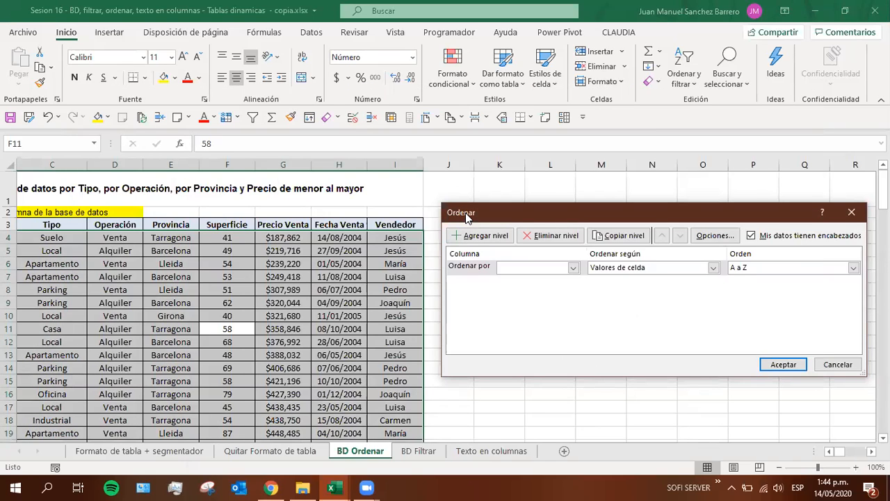
{"action": "left_click_drag", "start_coordinate": [468, 218], "coordinate": [467, 216]}
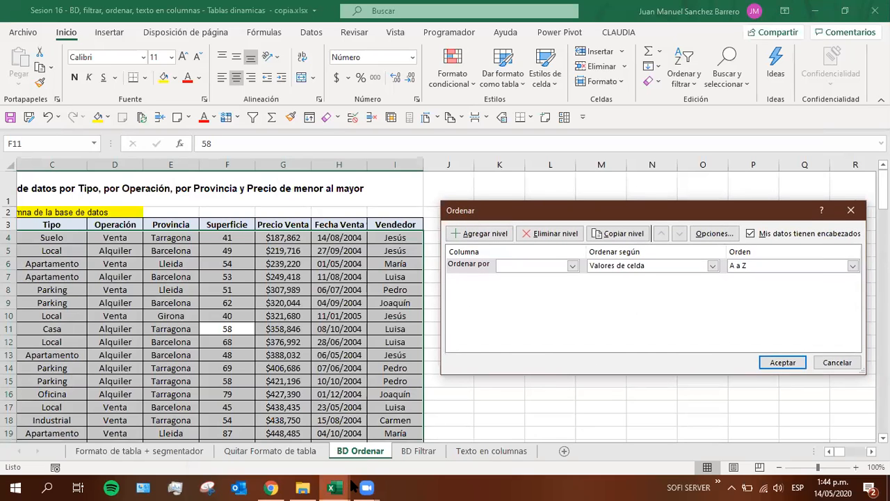
{"action": "left_click", "coordinate": [375, 461]}
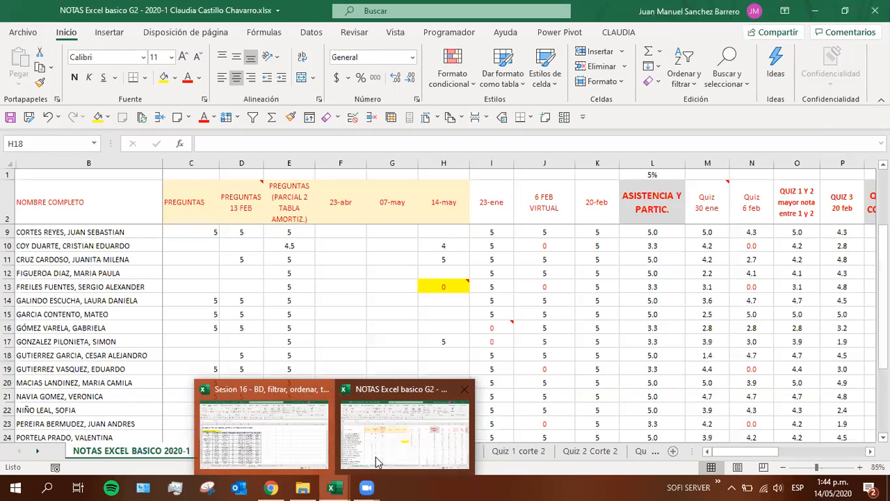
{"action": "left_click", "coordinate": [375, 461]}
{"action": "key", "text": "Escape"}
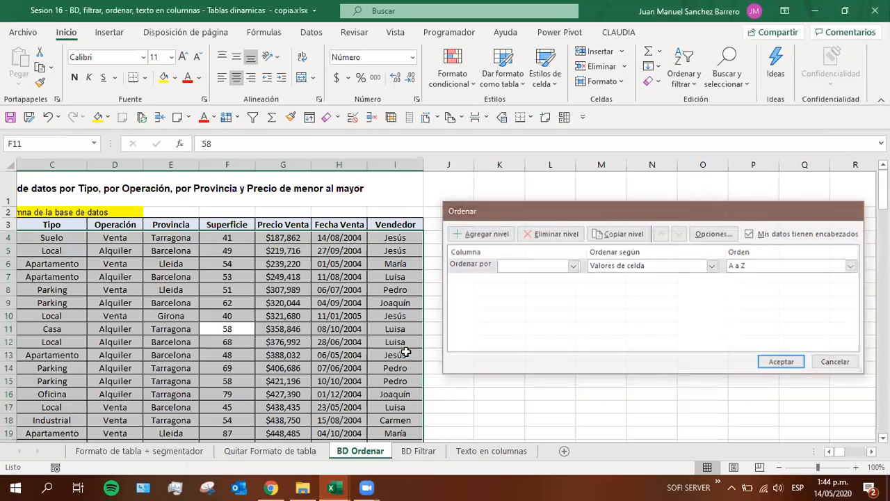
Check the participation grades of the student in row 29 of the NOTAS Excel basico G2 workbook, including 14-may
{"action": "mouse_move", "coordinate": [332, 487]}
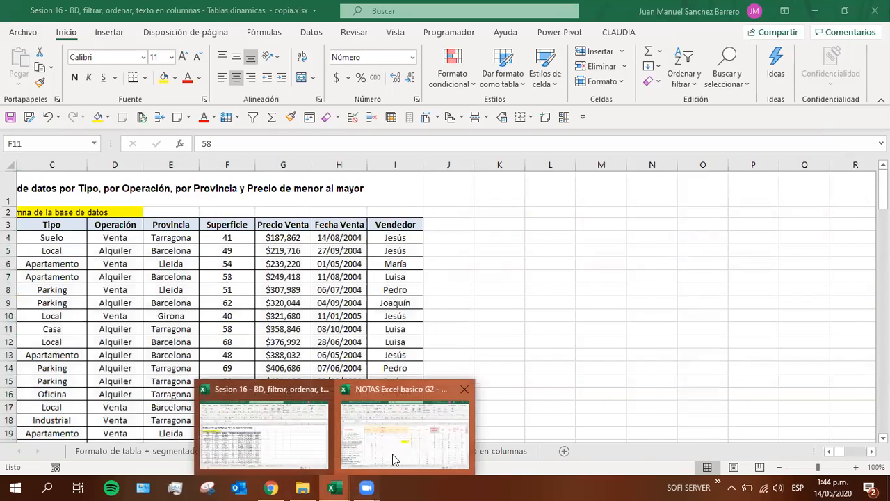
{"action": "left_click", "coordinate": [393, 457]}
{"action": "scroll", "coordinate": [403, 401], "scroll_direction": "down", "scroll_amount": 4}
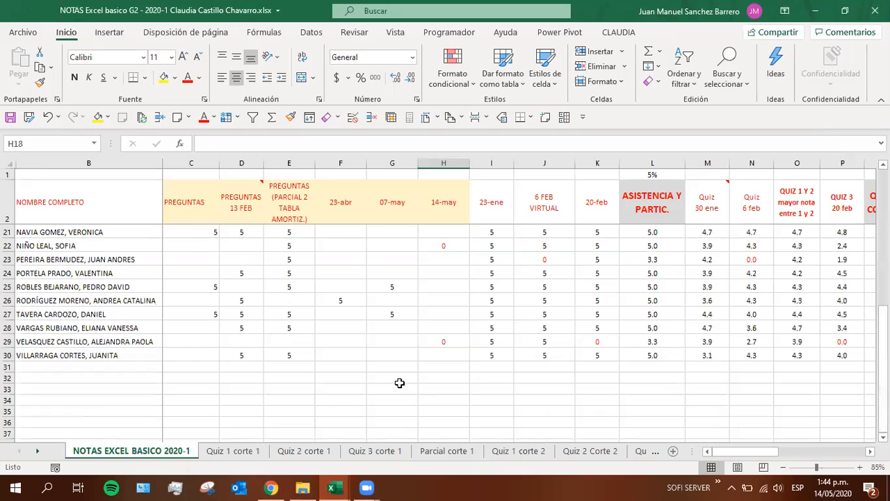
{"action": "left_click", "coordinate": [449, 330]}
{"action": "left_click", "coordinate": [442, 340]}
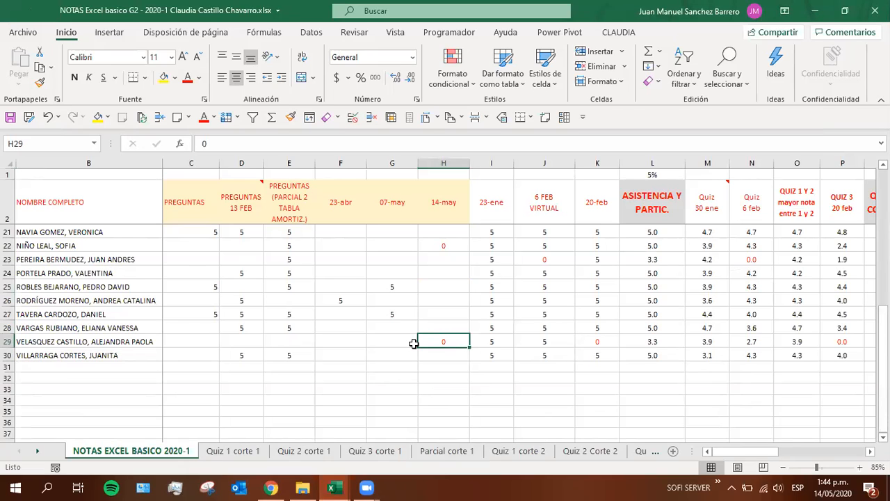
{"action": "key", "text": "Left"}
{"action": "key", "text": "Left"}
{"action": "key", "text": "Left"}
{"action": "key", "text": "Left"}
{"action": "key", "text": "Left"}
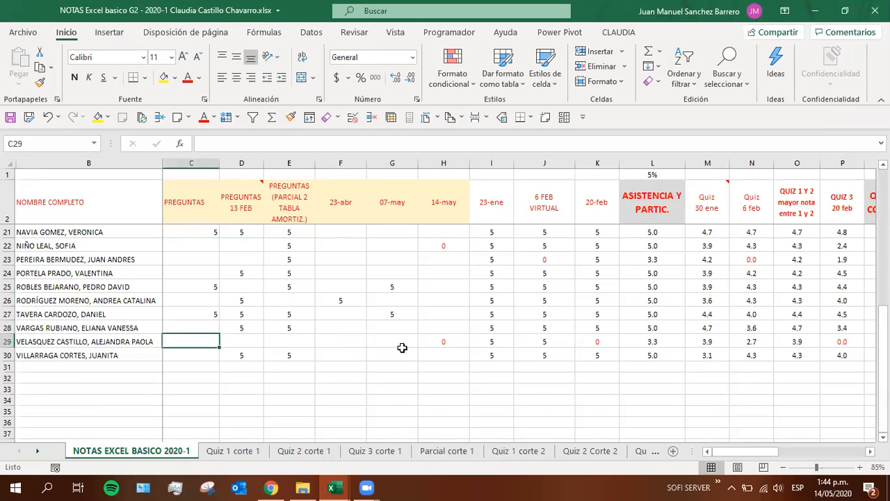
{"action": "left_click", "coordinate": [434, 340]}
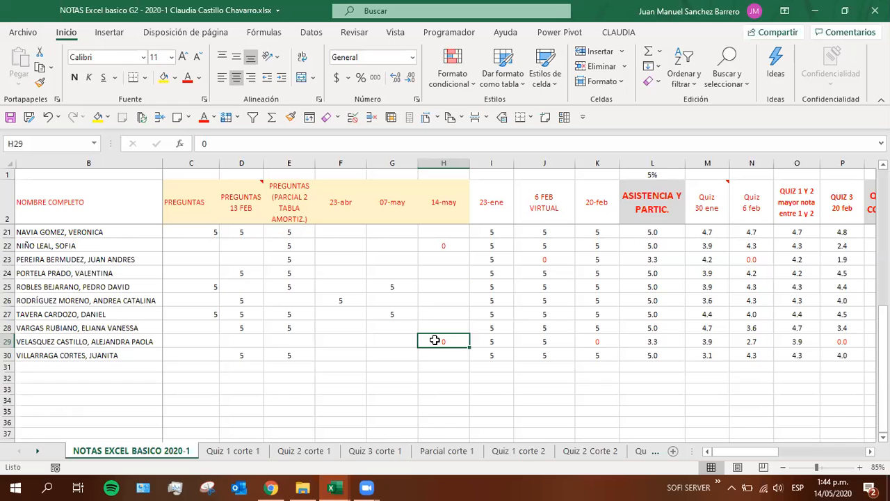
{"action": "key", "text": "alt+Tab"}
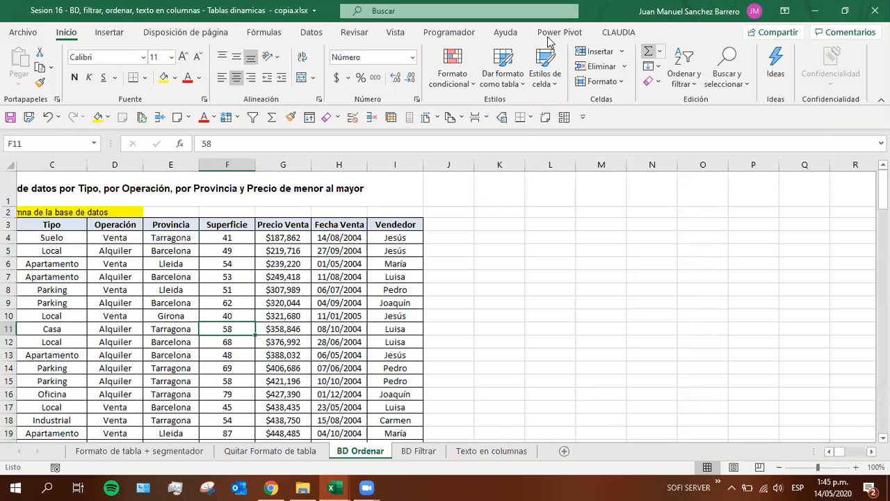
Set the 14-may grade in H29 of the NOTAS Excel basico G2 workbook to 5 and save the file
{"action": "mouse_move", "coordinate": [367, 487]}
{"action": "mouse_move", "coordinate": [393, 442]}
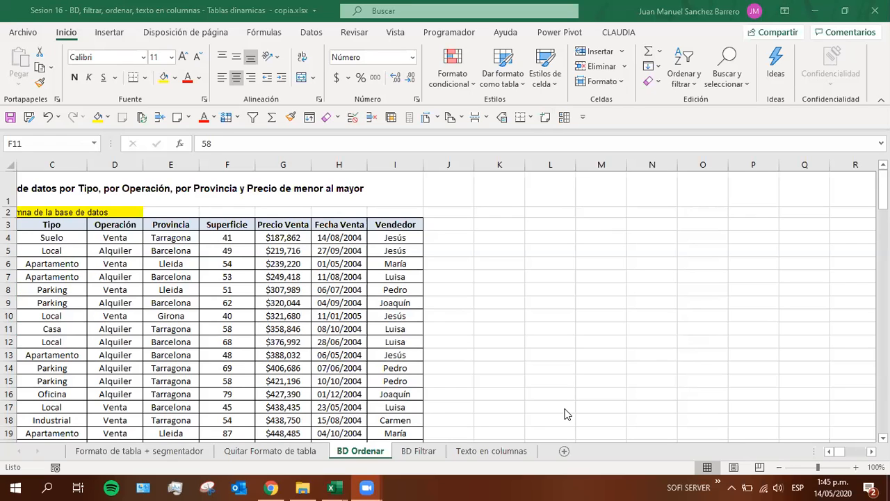
{"action": "key", "text": "alt+Tab"}
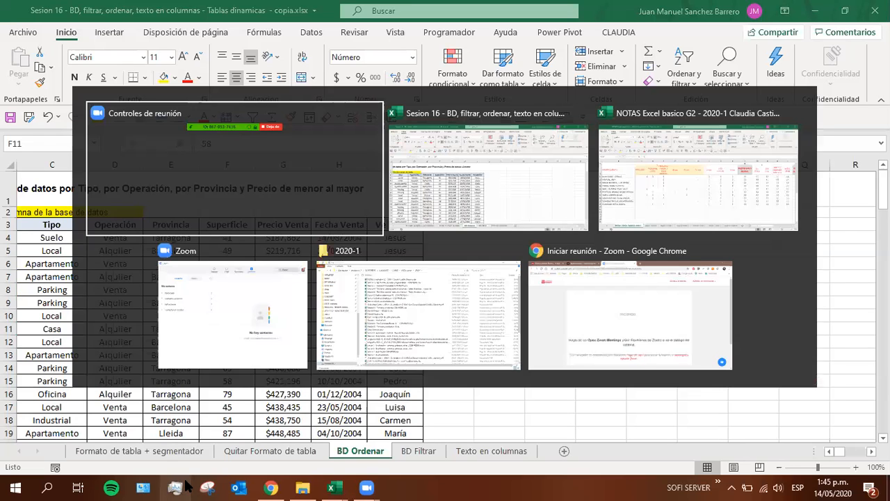
{"action": "key", "text": "Tab"}
{"action": "key", "text": "Tab"}
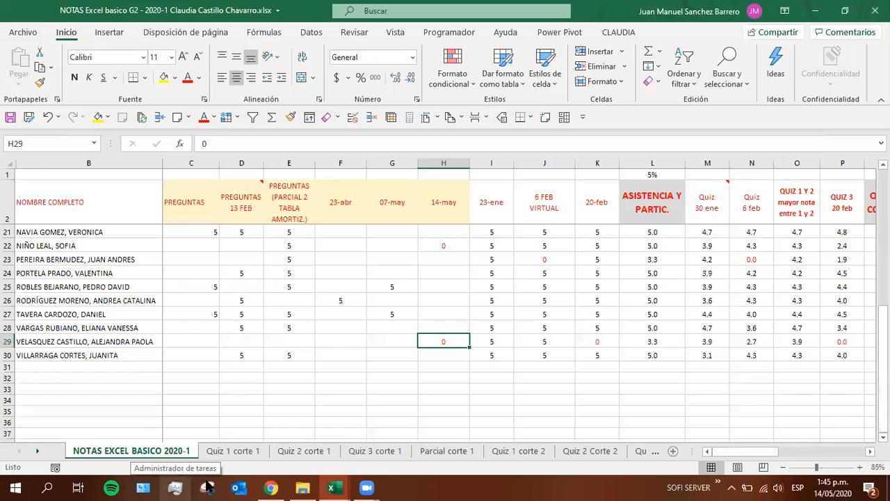
{"action": "left_click", "coordinate": [448, 330]}
{"action": "left_click", "coordinate": [459, 341]}
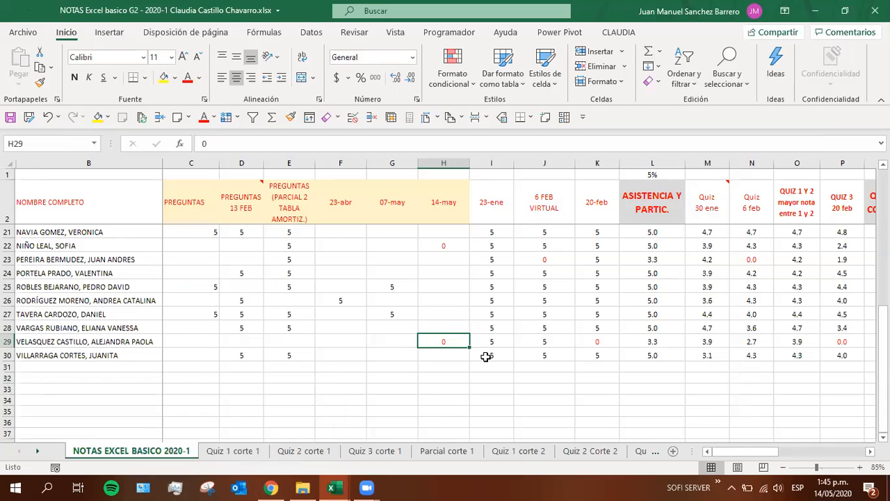
{"action": "type", "text": "5"}
{"action": "key", "text": "Return"}
{"action": "key", "text": "Up"}
{"action": "key", "text": "ctrl+s"}
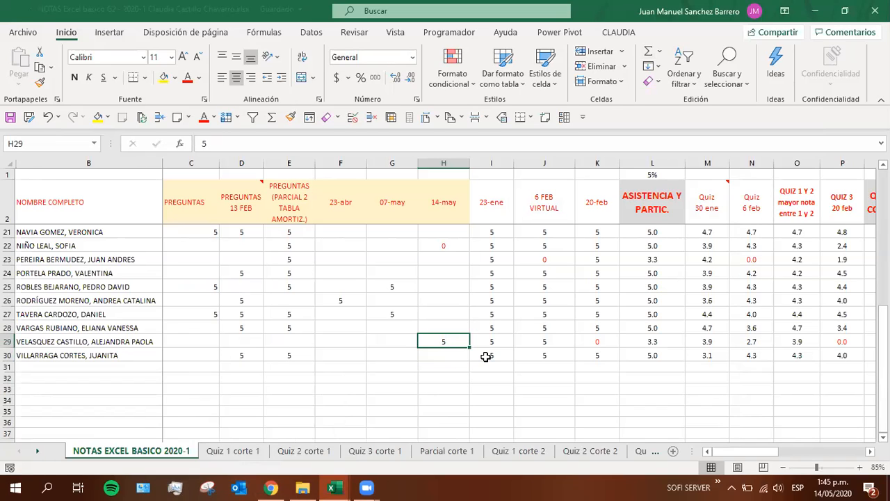
{"action": "key", "text": "Up"}
{"action": "key", "text": "Down"}
{"action": "key", "text": "Up"}
{"action": "key", "text": "Down"}
{"action": "key", "text": "Up"}
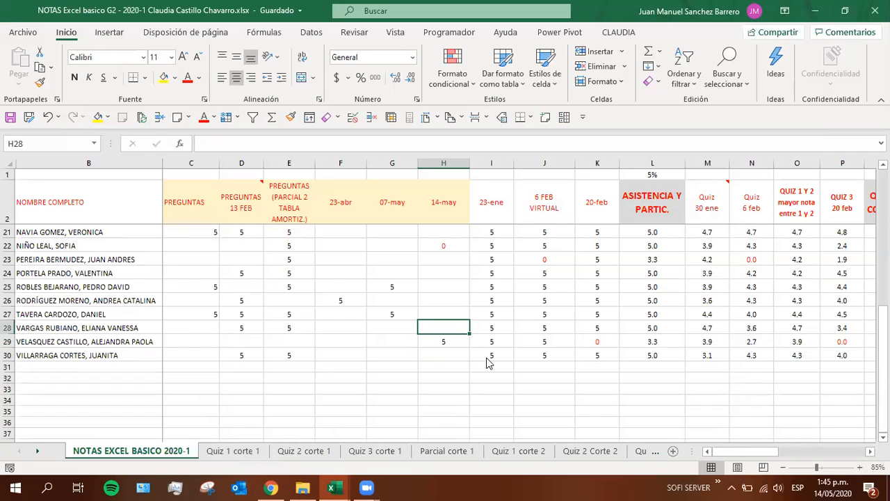
Return to the Sesion 16 workbook, reopen the custom sort dialog for the BD Ordenar database and reposition it over the sheet
{"action": "key", "text": "alt+Tab"}
{"action": "key", "text": "alt+Tab"}
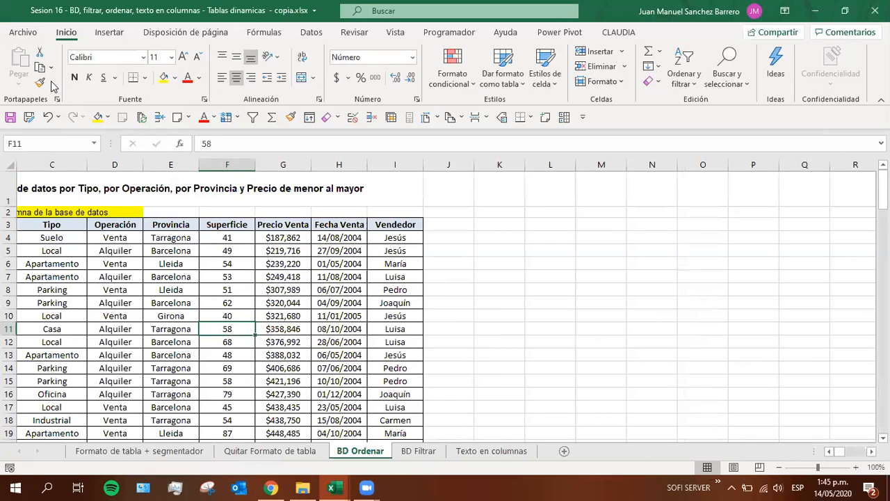
{"action": "left_click", "coordinate": [691, 143]}
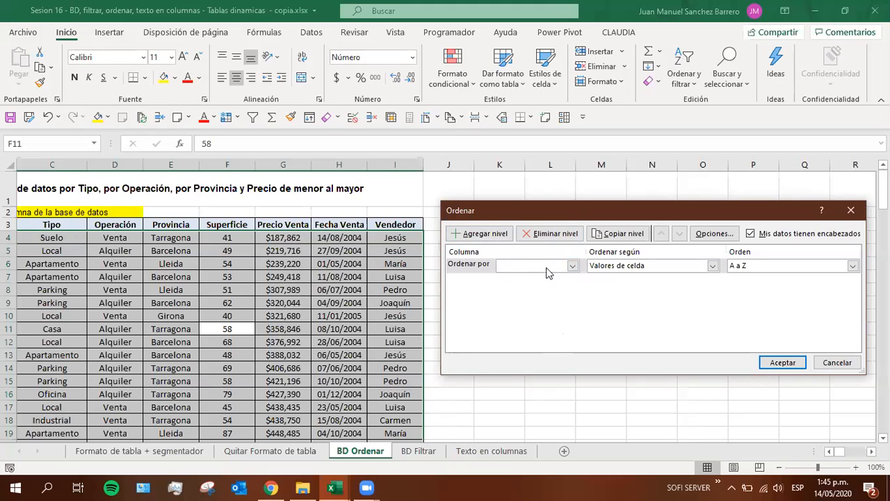
{"action": "left_click", "coordinate": [573, 266]}
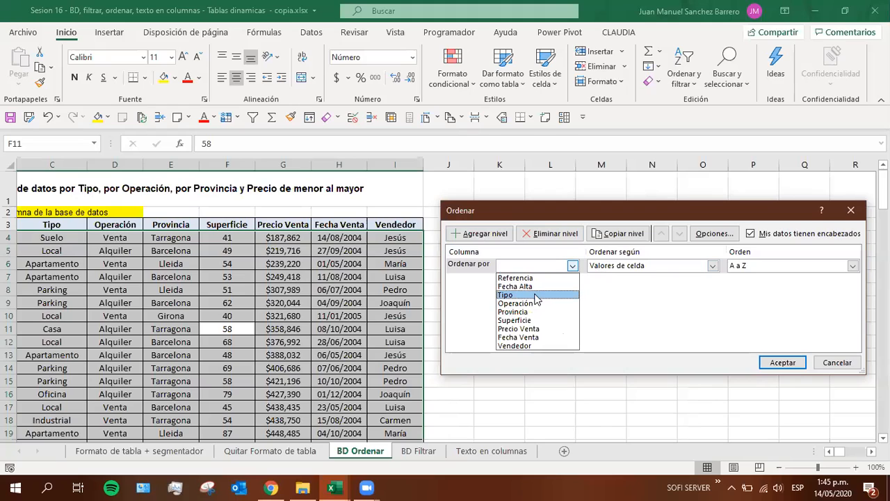
{"action": "left_click", "coordinate": [758, 224]}
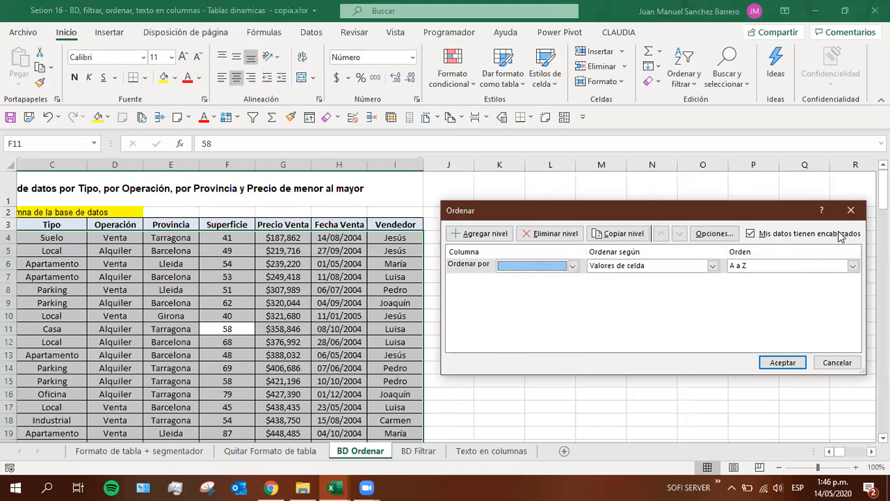
{"action": "left_click_drag", "start_coordinate": [741, 213], "coordinate": [687, 193]}
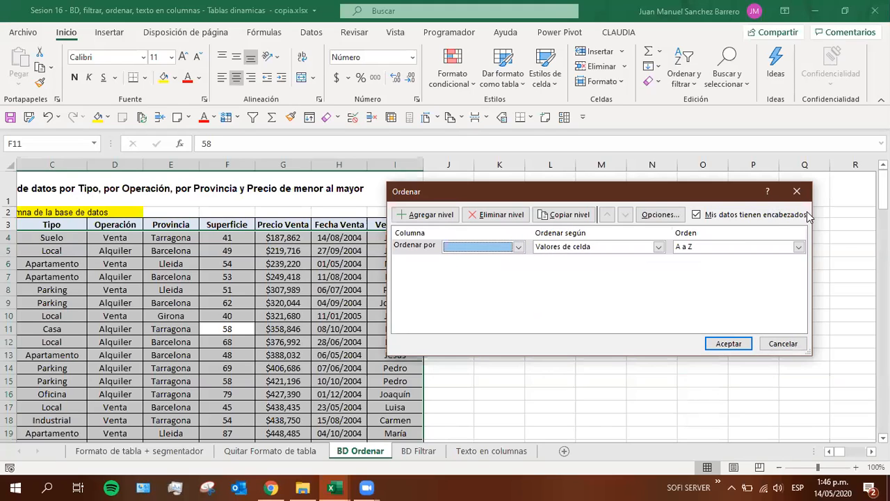
{"action": "left_click", "coordinate": [737, 228]}
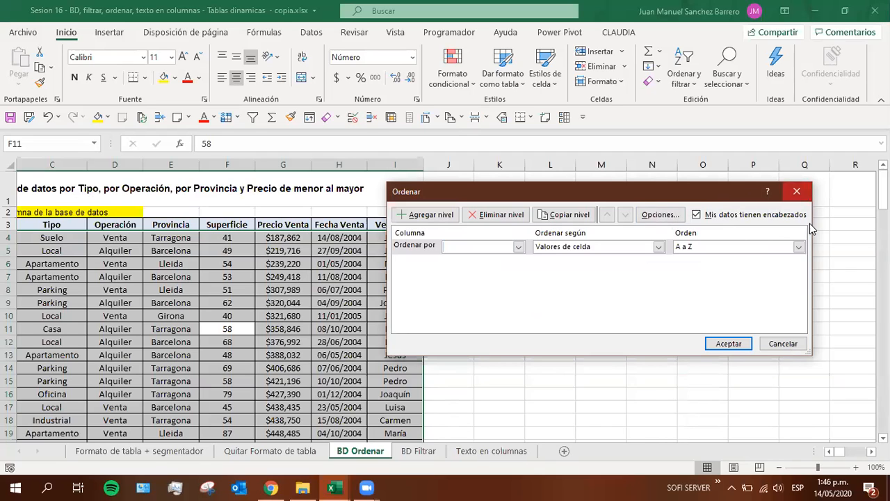
Turn off the sort option for data with headers, view the sort column choices, and turn the option back on
{"action": "left_click", "coordinate": [697, 215]}
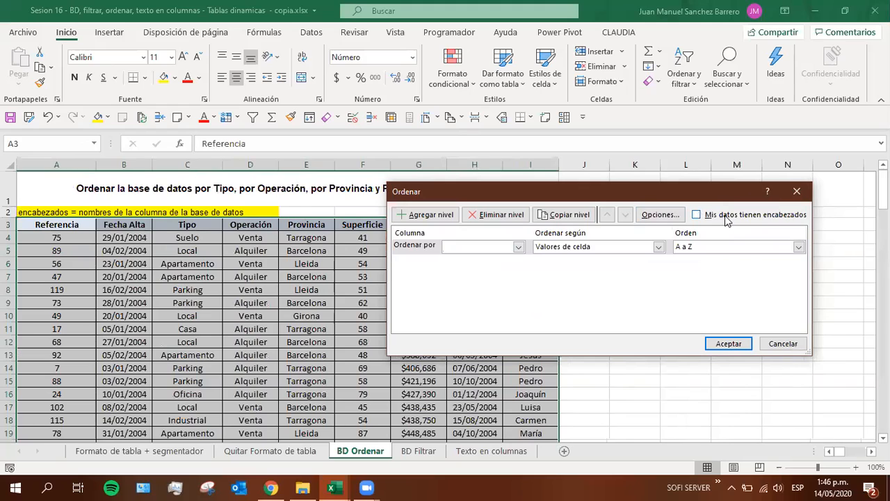
{"action": "left_click", "coordinate": [697, 215]}
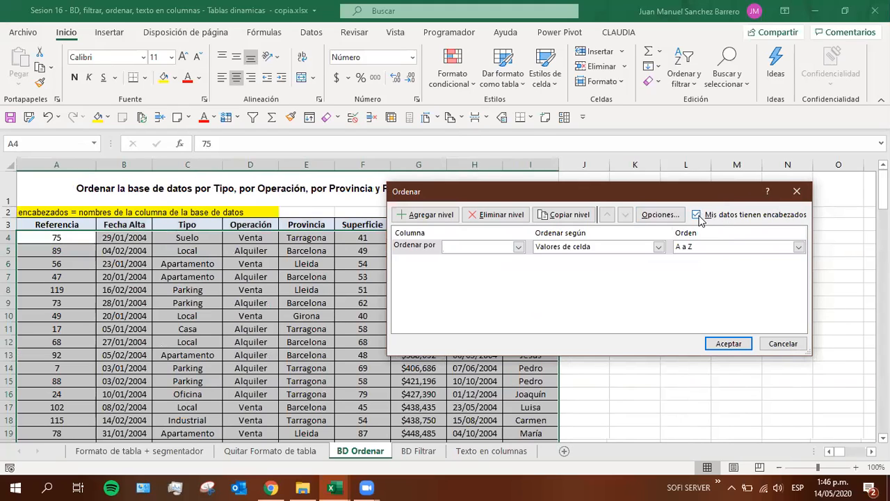
{"action": "left_click", "coordinate": [698, 215]}
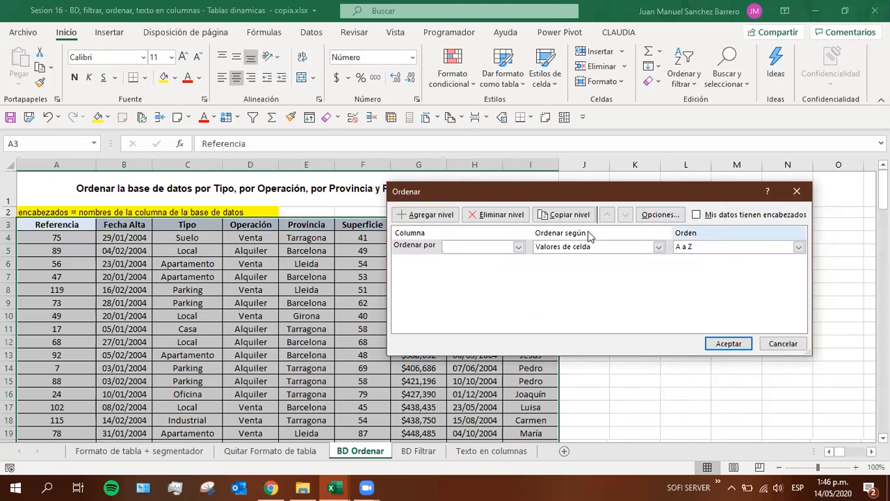
{"action": "left_click", "coordinate": [518, 247]}
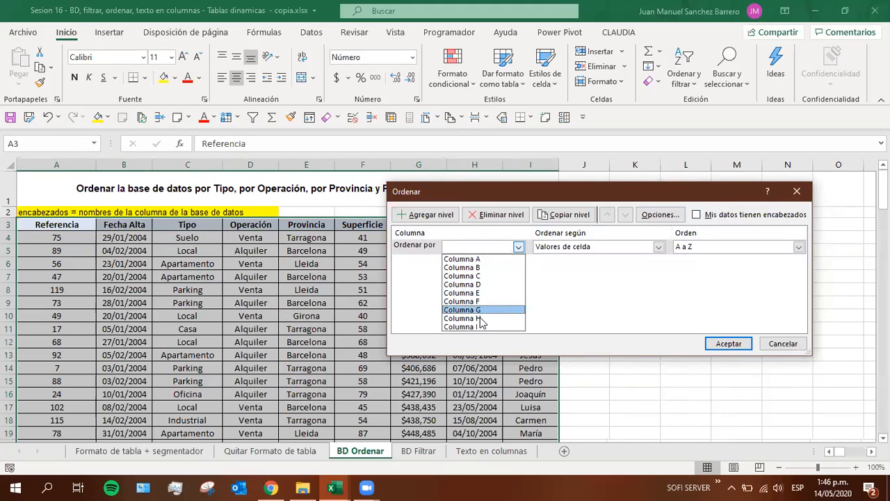
{"action": "left_click", "coordinate": [697, 215]}
{"action": "left_click", "coordinate": [696, 215]}
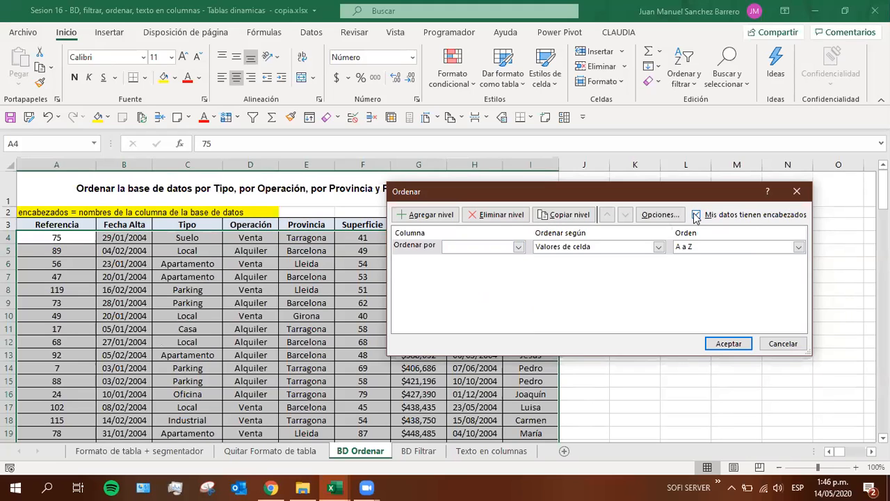
Set the first sort level to Tipo, based on Valores de celda, in A a Z order
{"action": "left_click", "coordinate": [519, 246]}
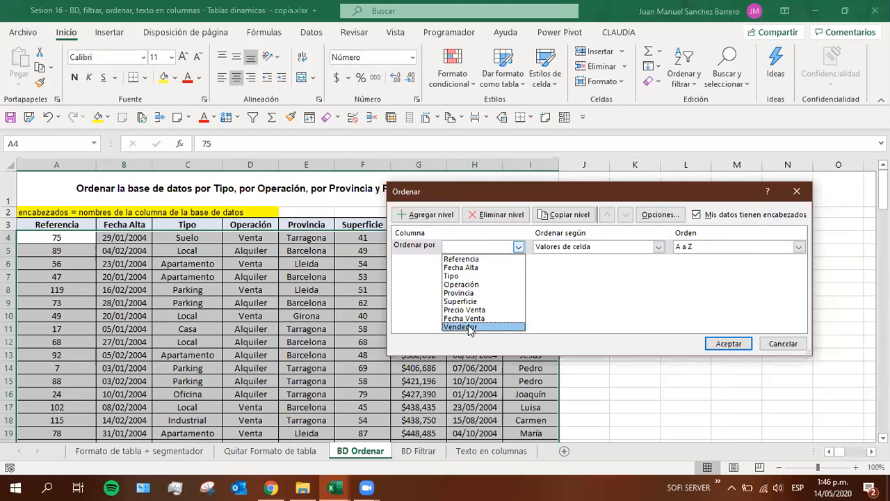
{"action": "left_click", "coordinate": [460, 276]}
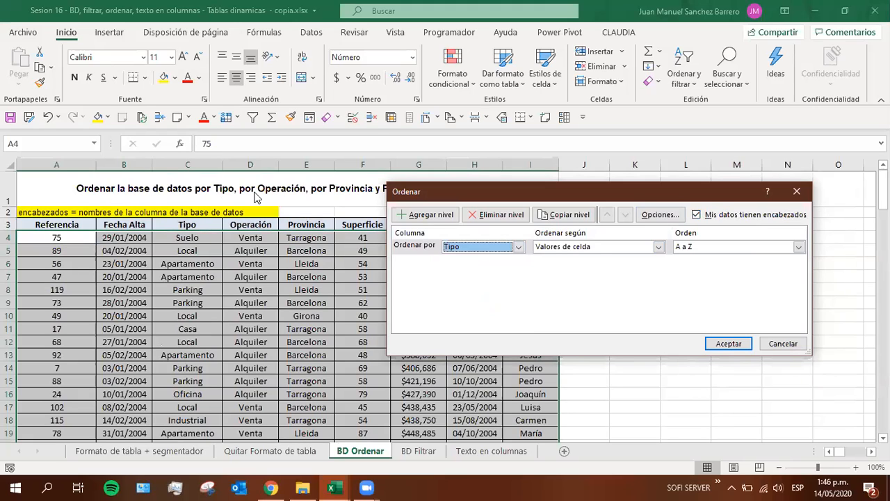
{"action": "left_click", "coordinate": [620, 247]}
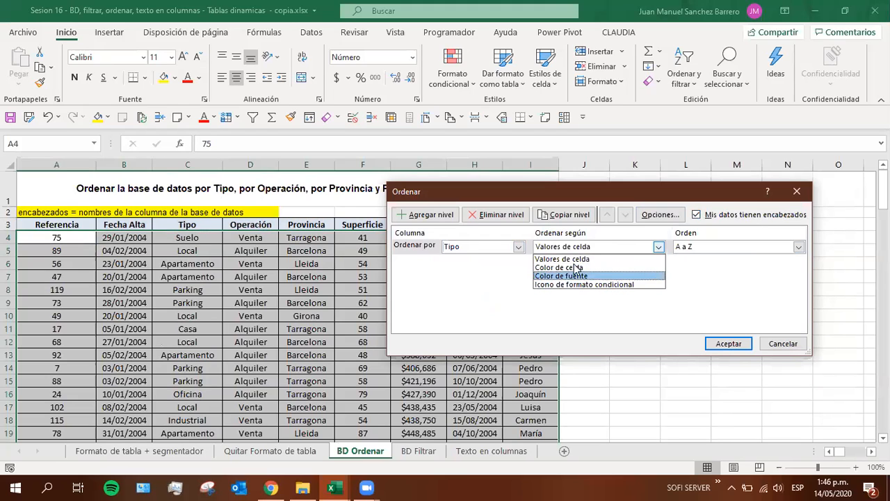
{"action": "left_click", "coordinate": [551, 259]}
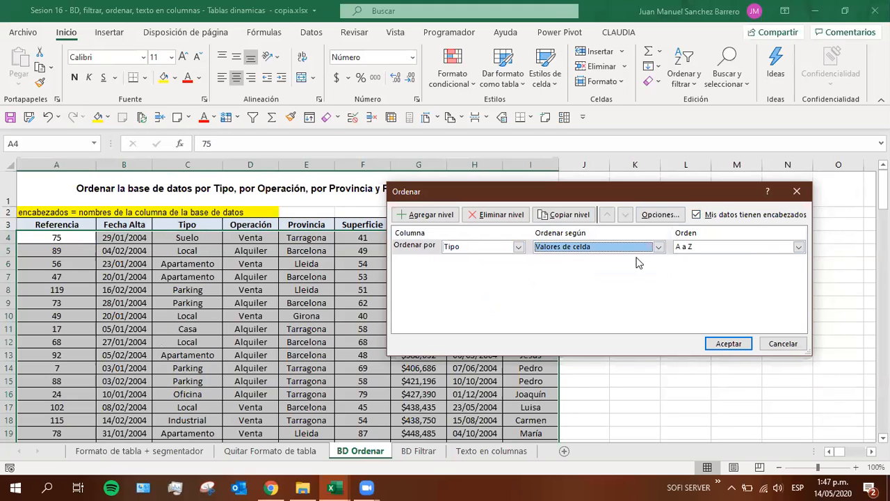
{"action": "left_click", "coordinate": [708, 248]}
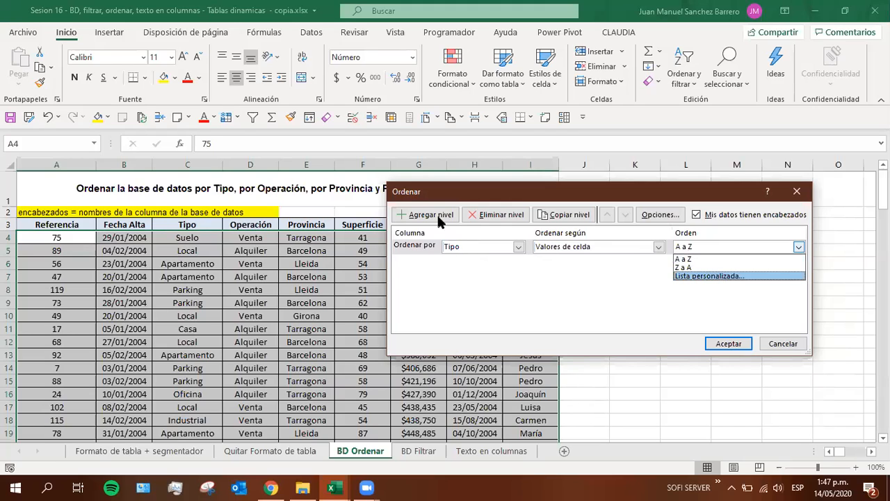
{"action": "left_click", "coordinate": [612, 260]}
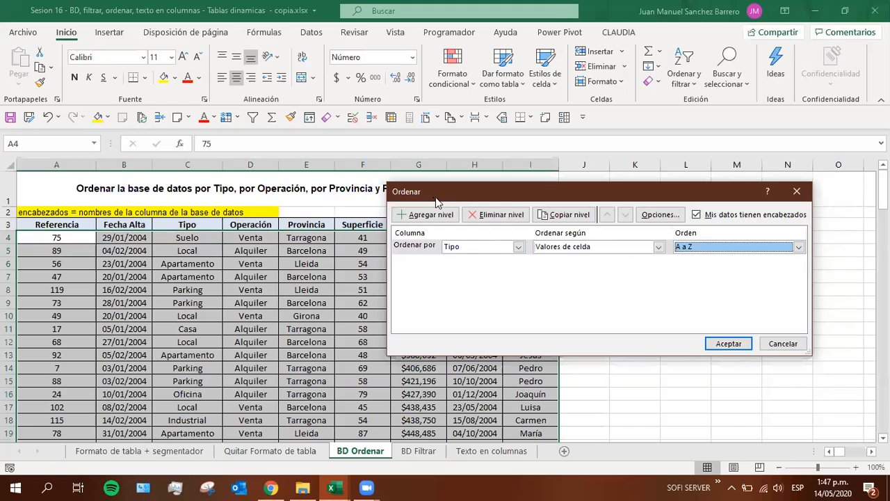
Uncover the sorting instruction in row 1 and add second and third sort levels for Operación and Provincia
{"action": "left_click_drag", "start_coordinate": [437, 201], "coordinate": [437, 234]}
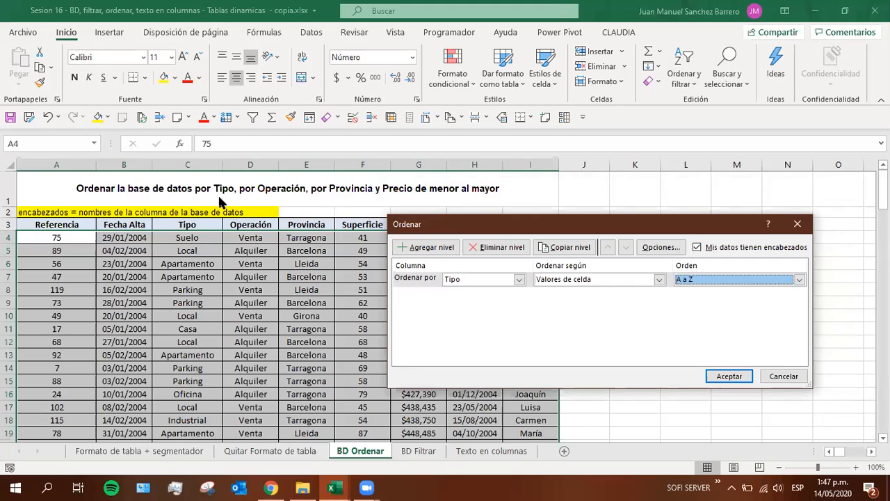
{"action": "left_click", "coordinate": [404, 247]}
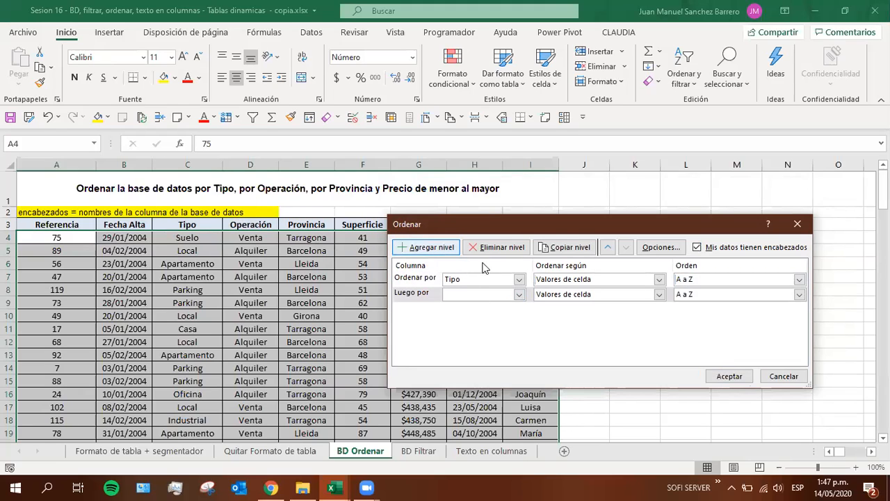
{"action": "left_click", "coordinate": [518, 294]}
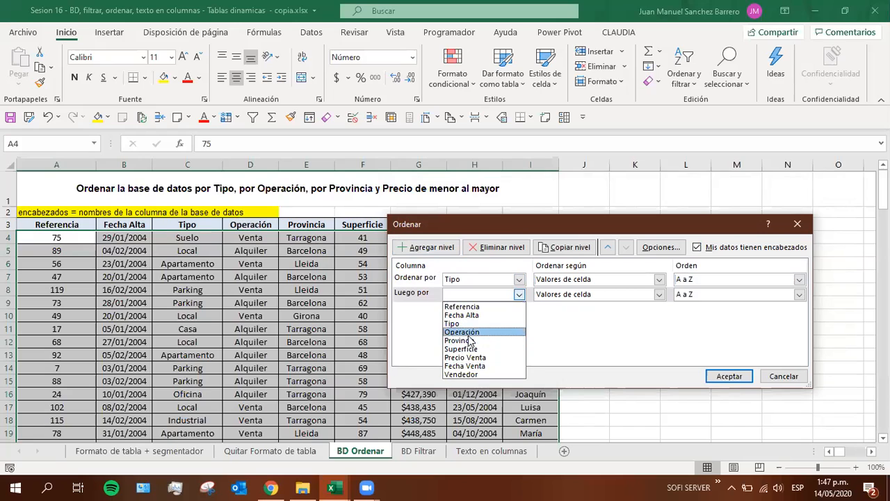
{"action": "left_click", "coordinate": [467, 333]}
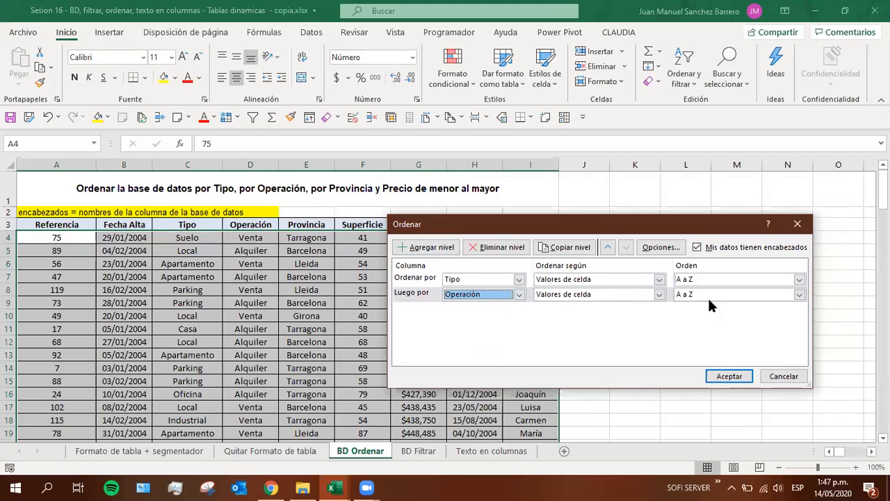
{"action": "left_click", "coordinate": [409, 250]}
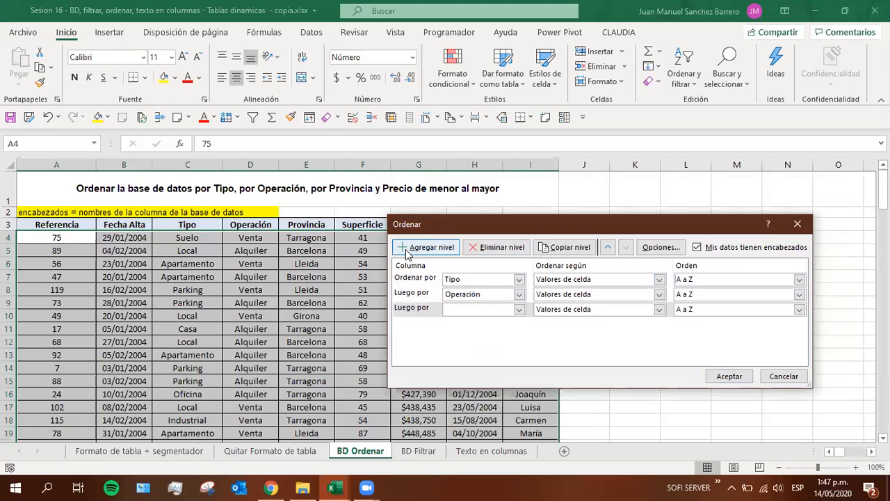
{"action": "left_click", "coordinate": [519, 309]}
{"action": "left_click", "coordinate": [498, 355]}
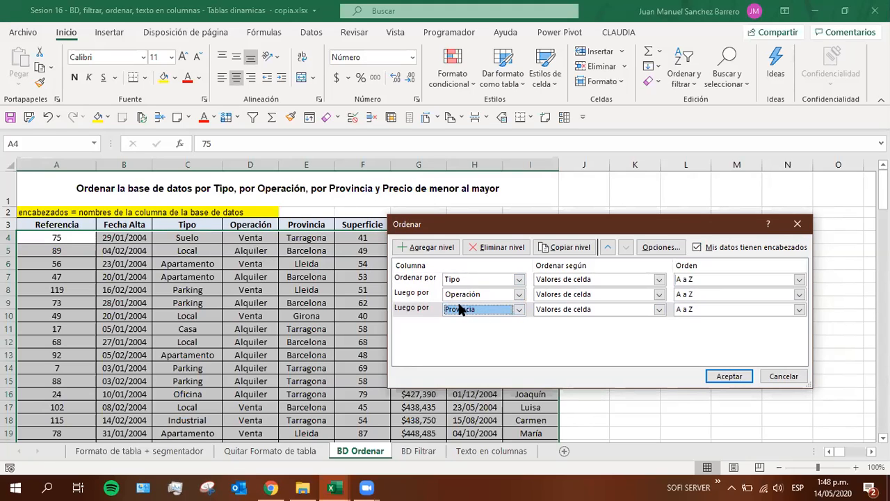
Add a fourth sort level for Precio Venta in De menor a mayor order
{"action": "left_click", "coordinate": [432, 248]}
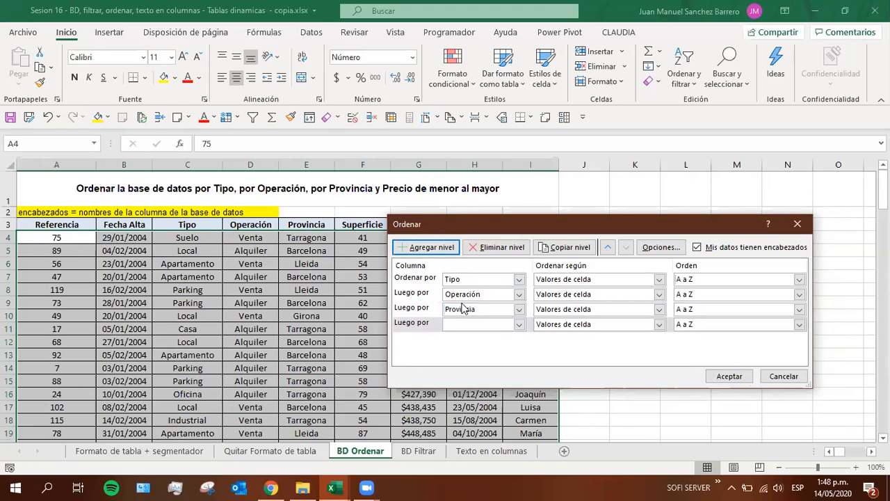
{"action": "left_click", "coordinate": [519, 324]}
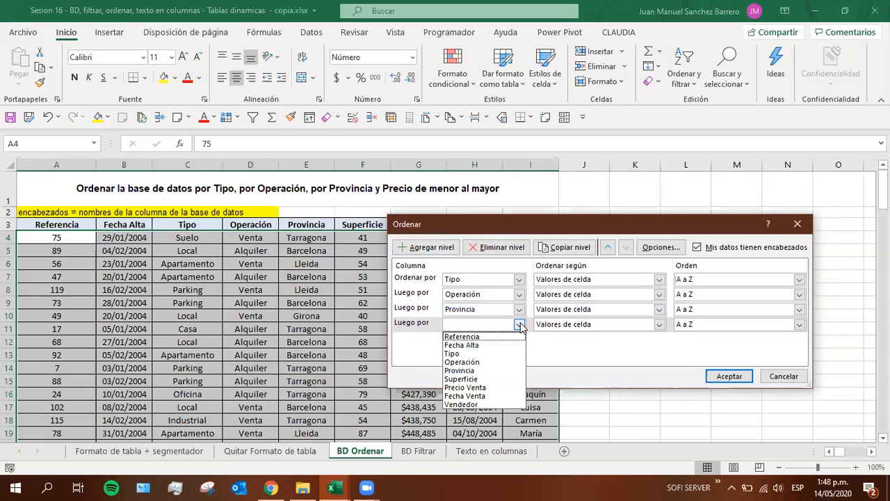
{"action": "left_click", "coordinate": [477, 388]}
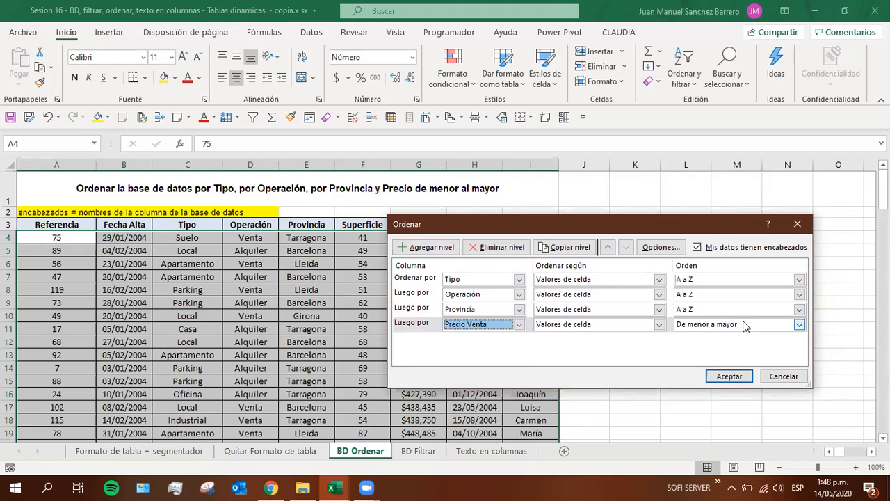
{"action": "left_click", "coordinate": [704, 327]}
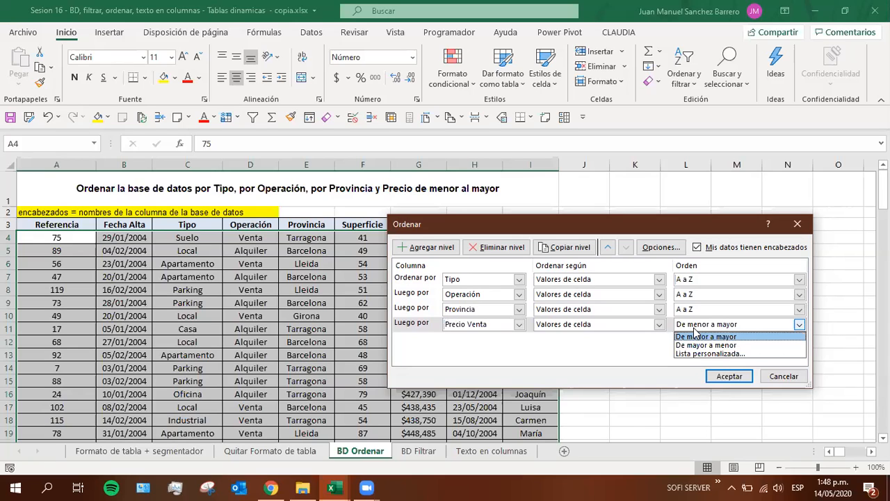
{"action": "left_click", "coordinate": [693, 336]}
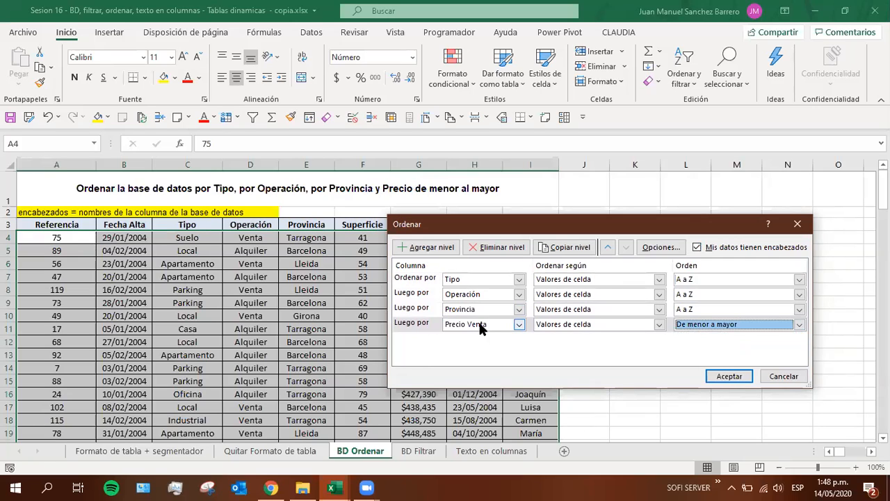
{"action": "left_click", "coordinate": [480, 37]}
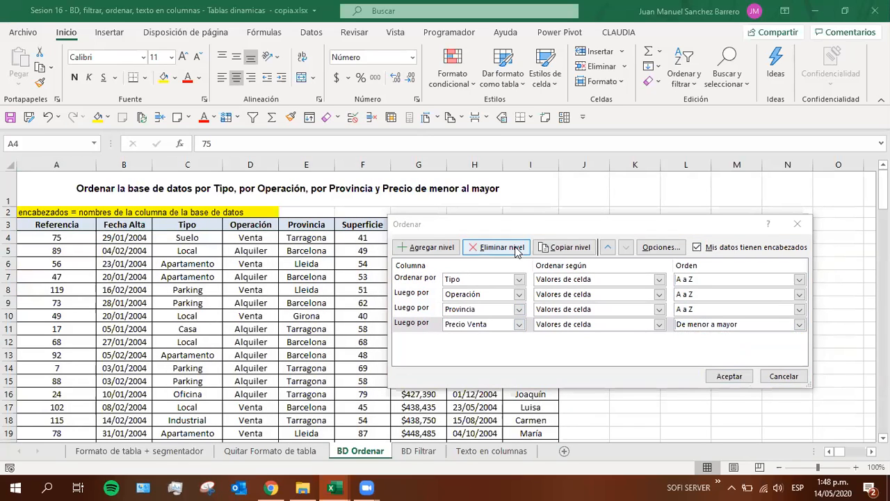
{"action": "left_click", "coordinate": [470, 225]}
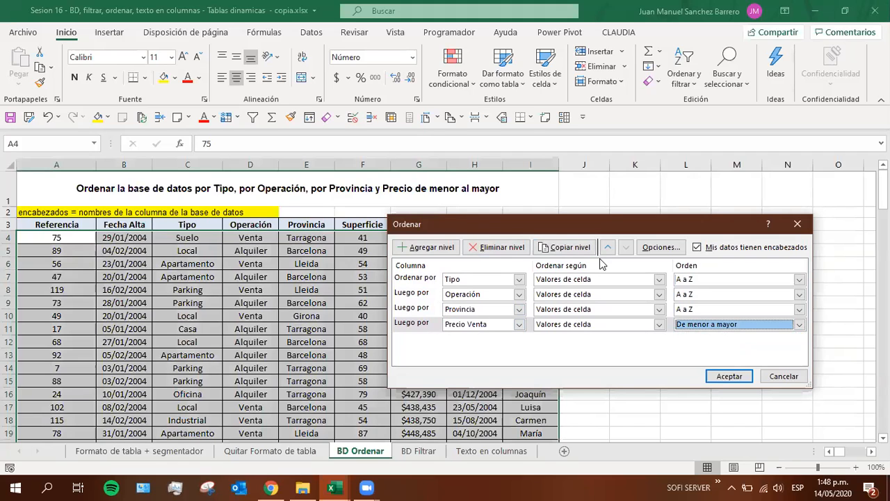
{"action": "left_click", "coordinate": [735, 28]}
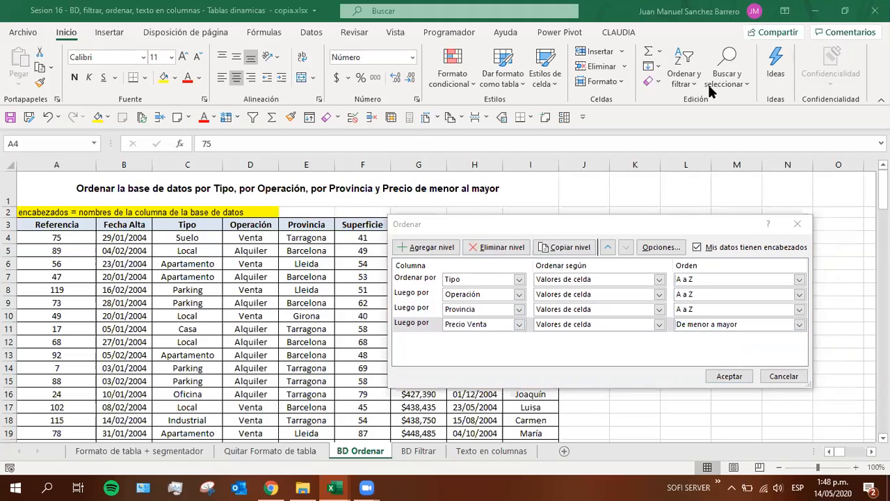
{"action": "left_click", "coordinate": [479, 227]}
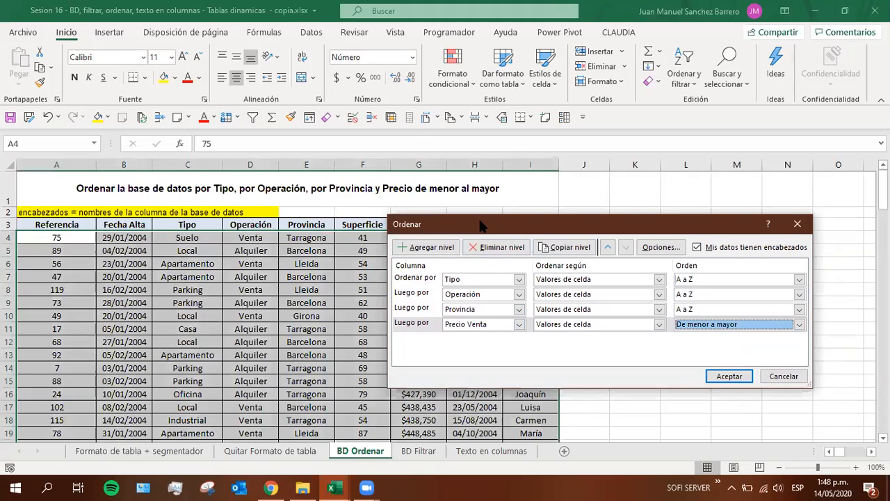
View the sort-basis choices for Tipo and Operación, keep Valores de celda, and apply the four-level sort
{"action": "left_click", "coordinate": [564, 279]}
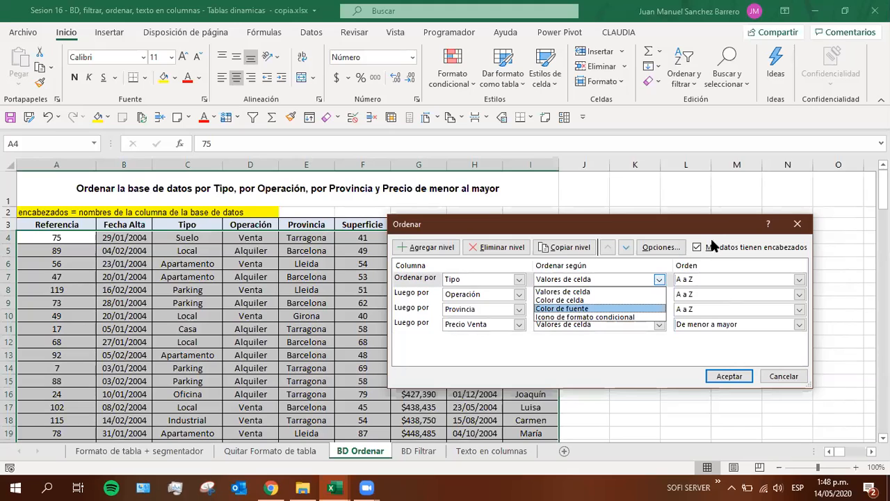
{"action": "left_click", "coordinate": [644, 222]}
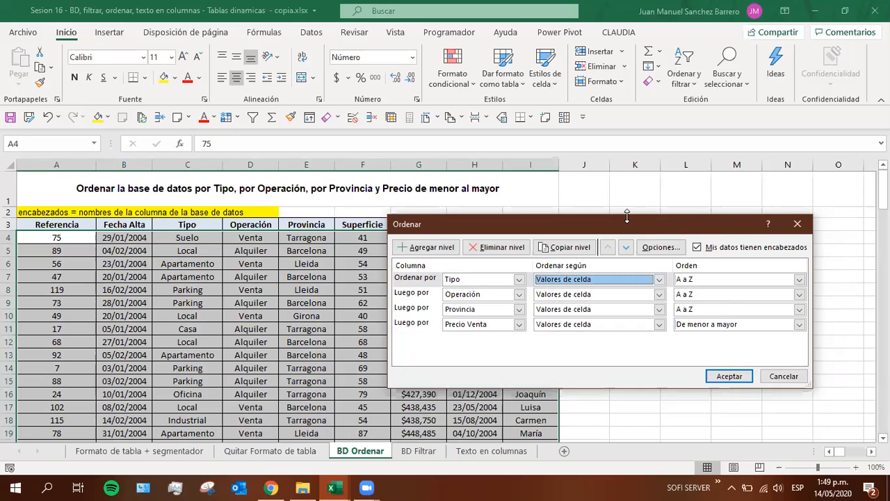
{"action": "left_click", "coordinate": [584, 299]}
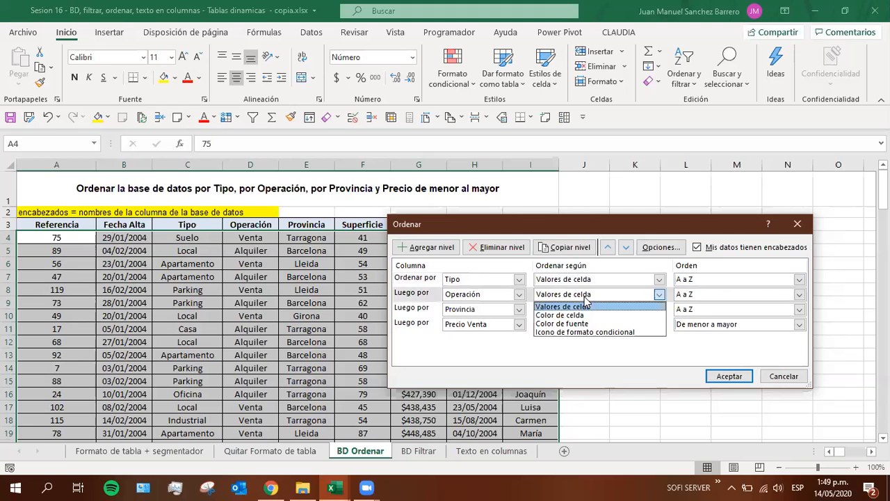
{"action": "left_click", "coordinate": [584, 301]}
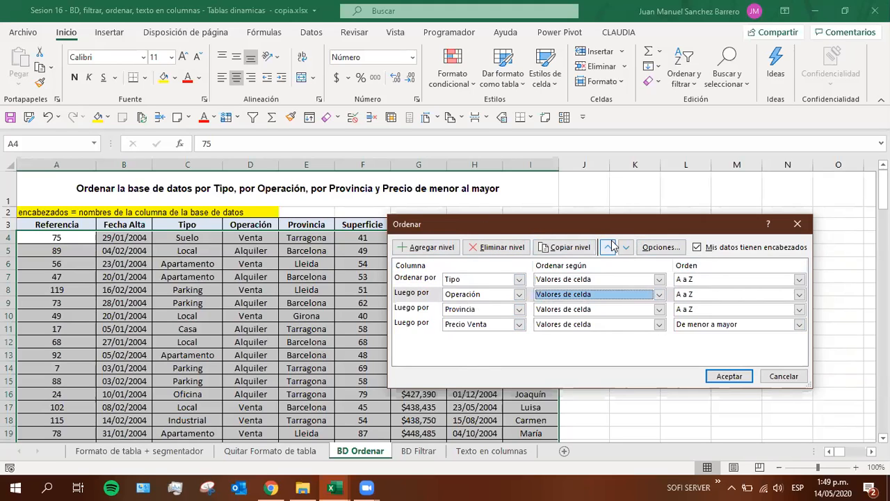
{"action": "left_click", "coordinate": [730, 378]}
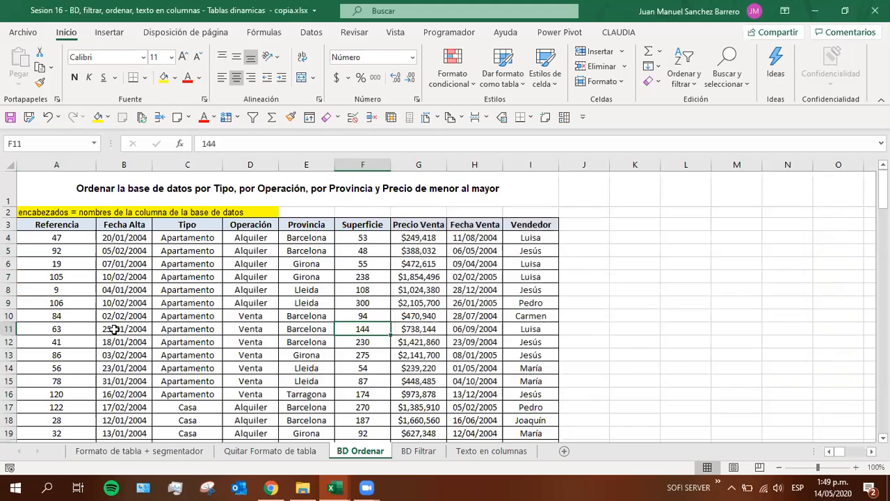
Fill the Tipo, Operación, Provincia and Precio Venta header cells in row 3 with yellow
{"action": "left_click", "coordinate": [185, 221]}
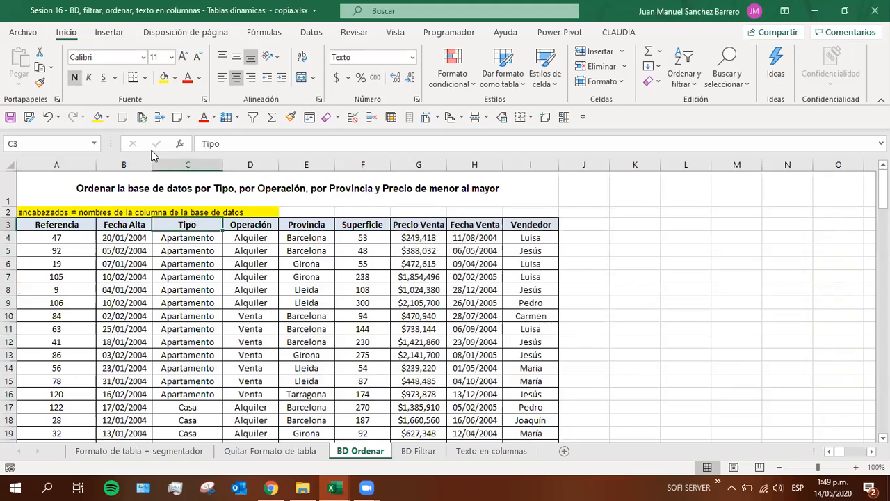
{"action": "left_click", "coordinate": [98, 117]}
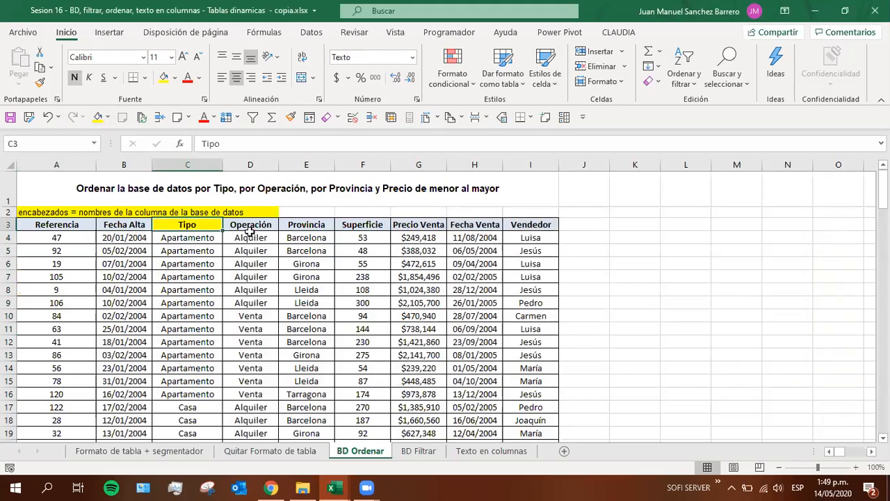
{"action": "left_click", "coordinate": [249, 231]}
{"action": "left_click", "coordinate": [98, 117]}
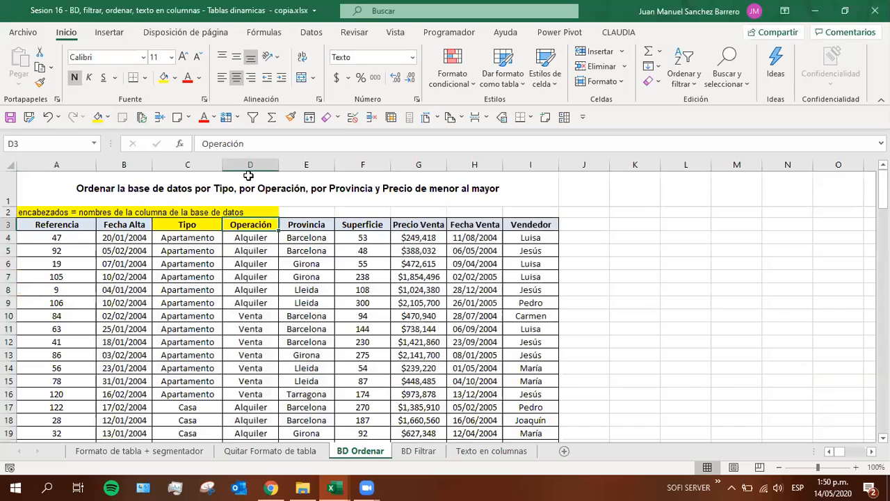
{"action": "left_click", "coordinate": [308, 224]}
{"action": "left_click", "coordinate": [98, 116]}
{"action": "left_click", "coordinate": [431, 225]}
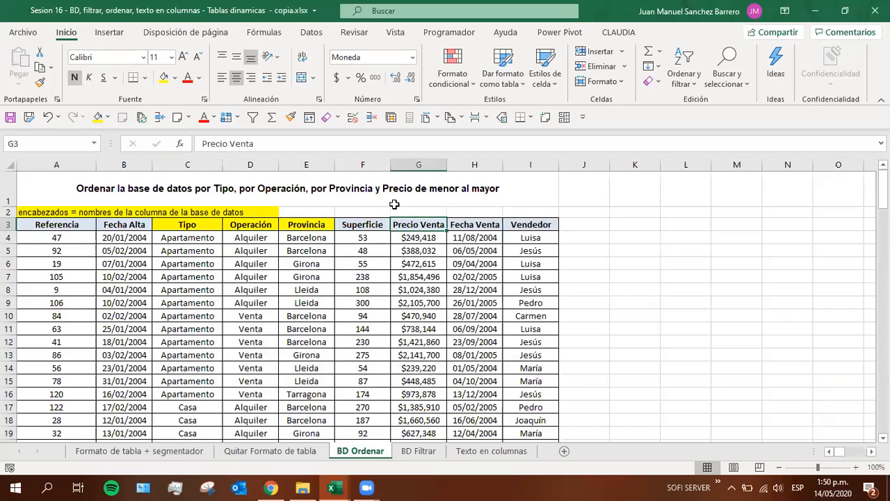
{"action": "left_click", "coordinate": [98, 116]}
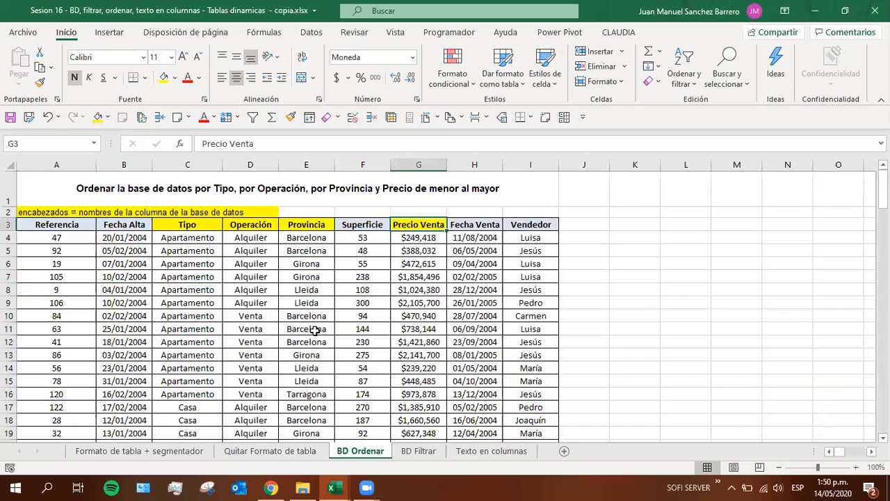
Examine how the sorted rows are grouped by Tipo, Operación and Provincia, and how Precio Venta is ordered within the Barcelona groups
{"action": "left_click_drag", "start_coordinate": [195, 237], "coordinate": [192, 394]}
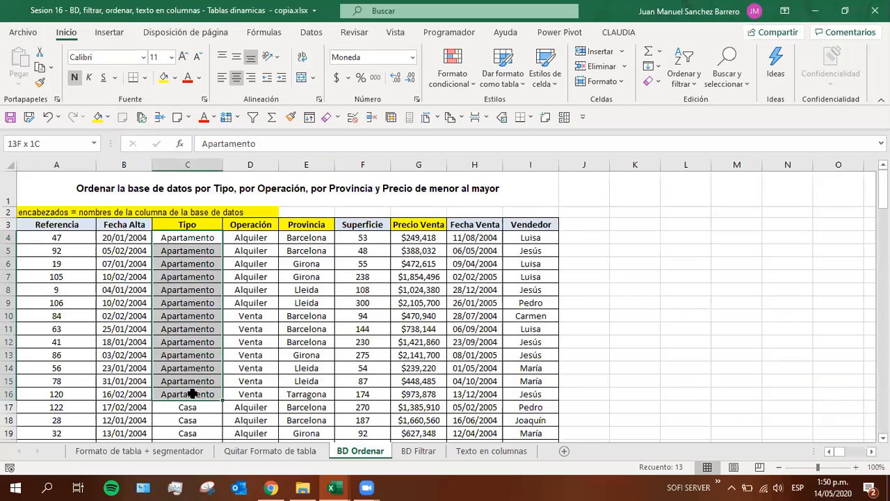
{"action": "left_click_drag", "start_coordinate": [192, 393], "coordinate": [192, 394]}
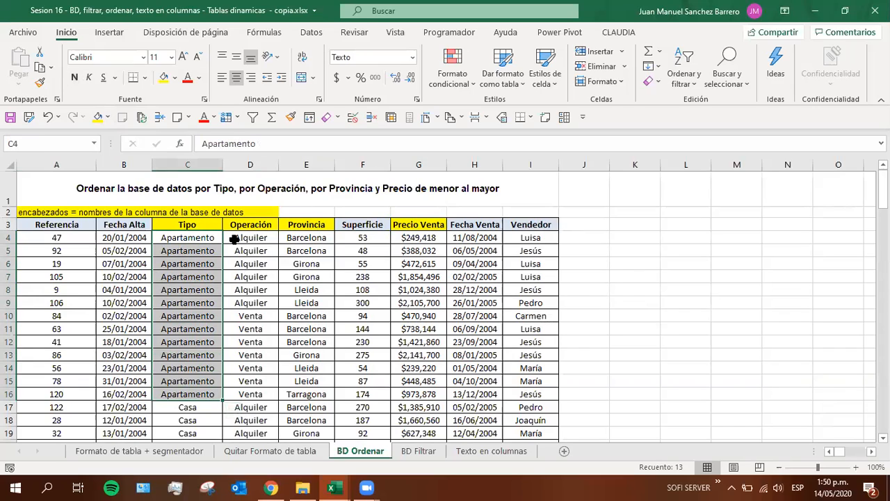
{"action": "left_click_drag", "start_coordinate": [234, 238], "coordinate": [243, 397]}
{"action": "left_click_drag", "start_coordinate": [235, 238], "coordinate": [247, 297]}
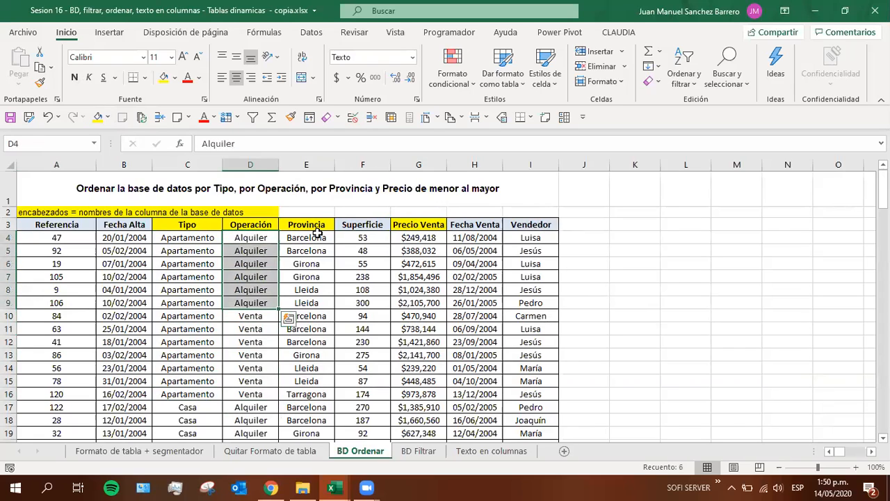
{"action": "left_click_drag", "start_coordinate": [317, 235], "coordinate": [298, 394]}
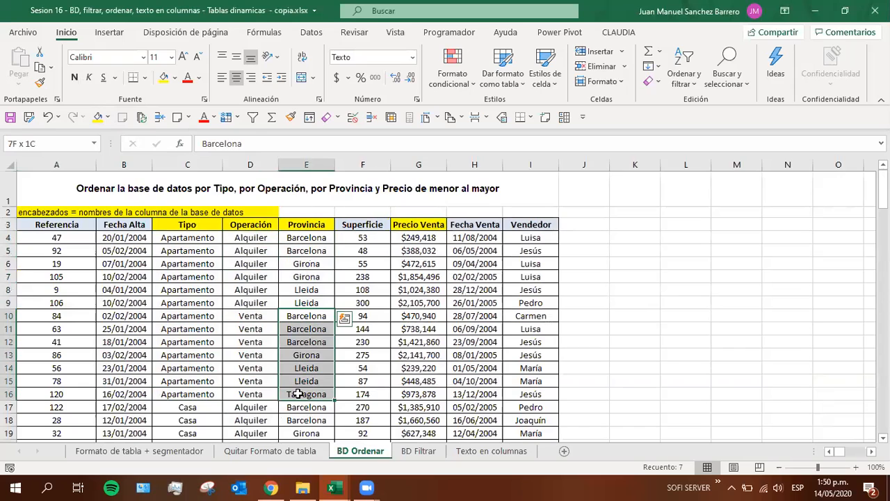
{"action": "left_click_drag", "start_coordinate": [298, 393], "coordinate": [297, 394]}
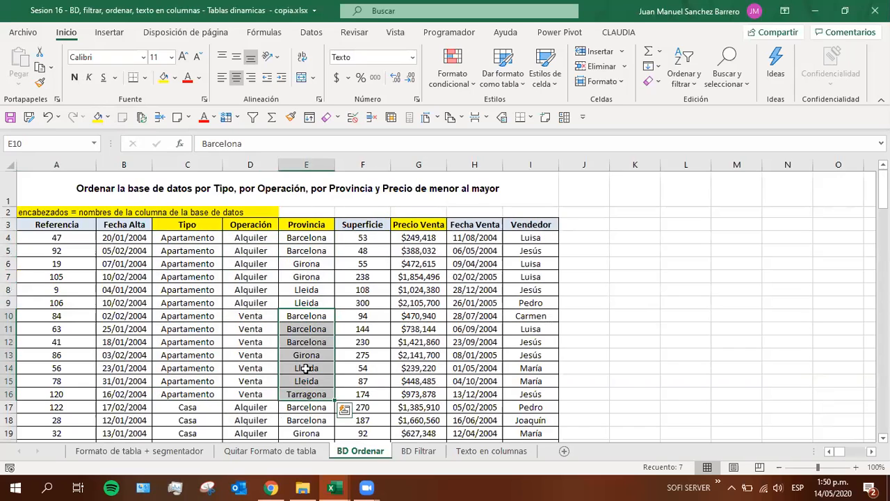
{"action": "left_click_drag", "start_coordinate": [294, 240], "coordinate": [294, 249]}
{"action": "left_click_drag", "start_coordinate": [417, 239], "coordinate": [334, 250]}
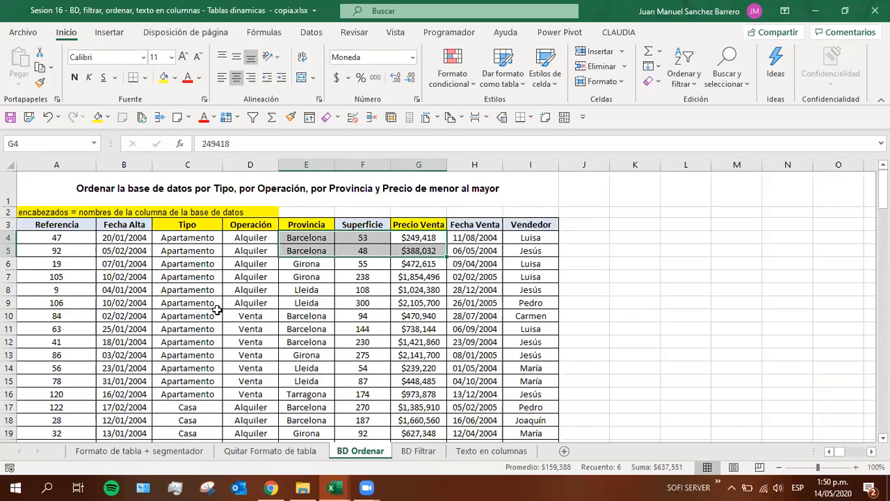
{"action": "left_click_drag", "start_coordinate": [215, 317], "coordinate": [413, 342]}
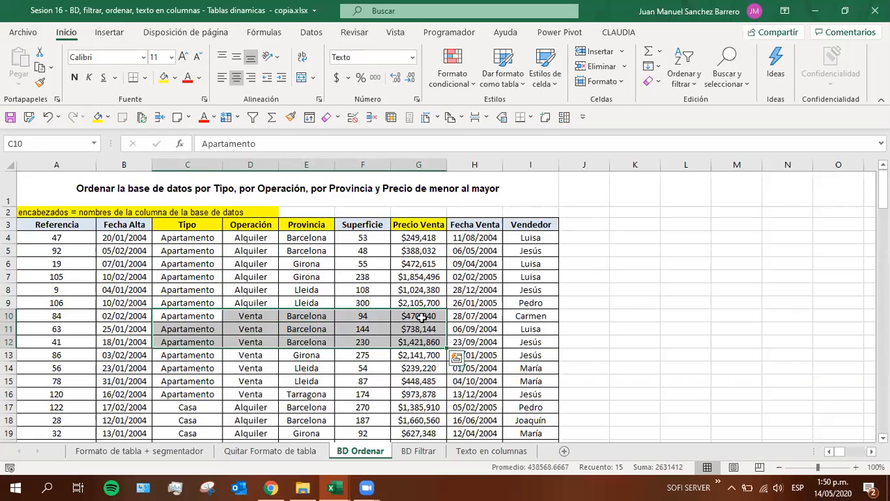
Change the fill of the Tipo, Operación, Provincia and Precio Venta headers to Verde claro
{"action": "left_click", "coordinate": [182, 223]}
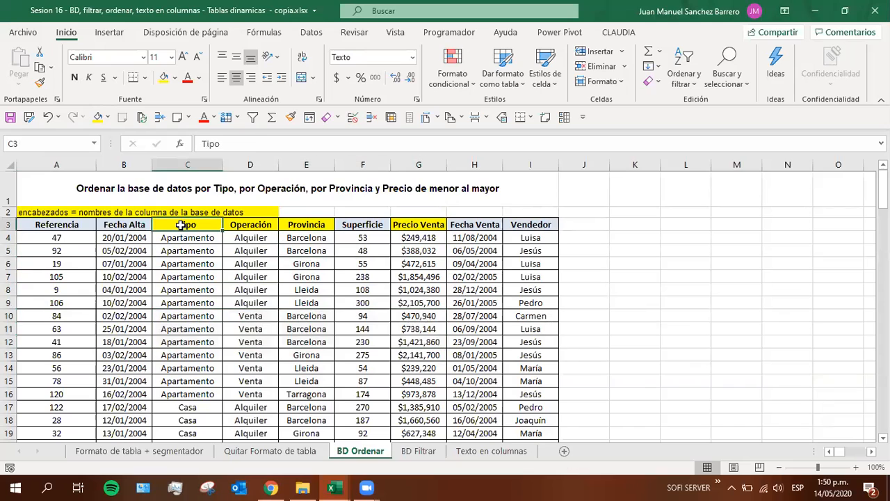
{"action": "left_click", "coordinate": [258, 225], "text": "ctrl"}
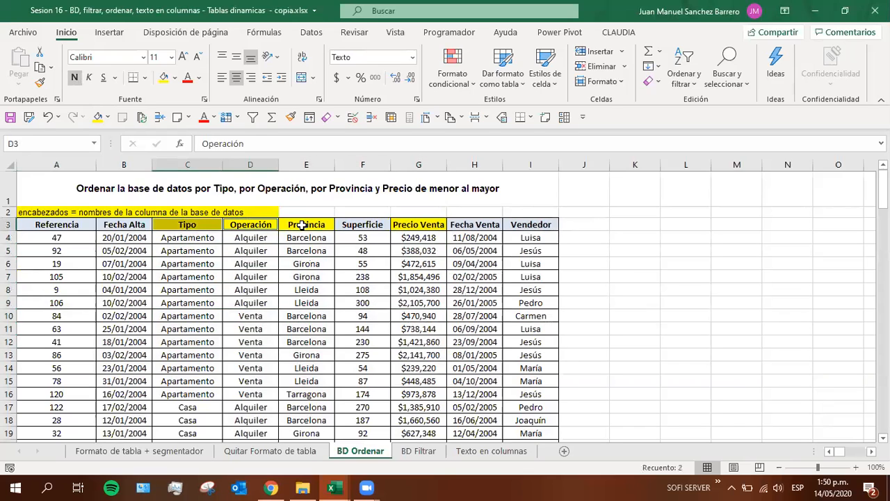
{"action": "left_click", "coordinate": [299, 224], "text": "ctrl"}
{"action": "left_click", "coordinate": [429, 228], "text": "ctrl"}
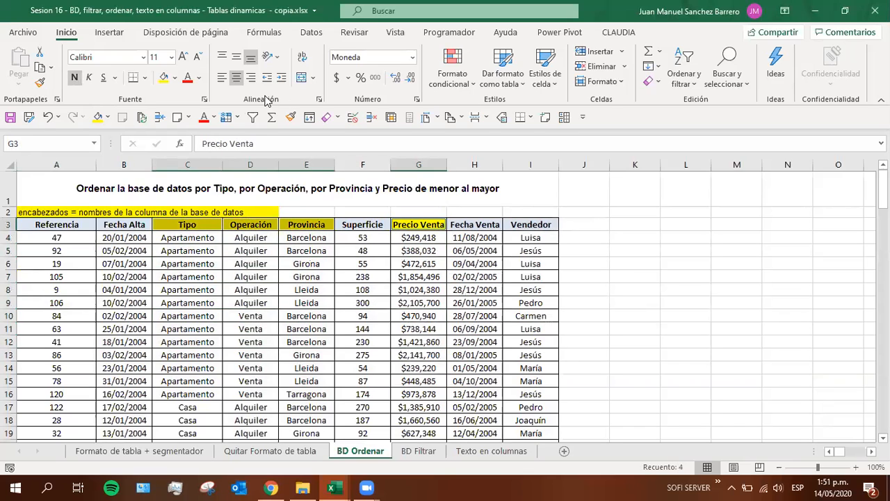
{"action": "left_click", "coordinate": [176, 77]}
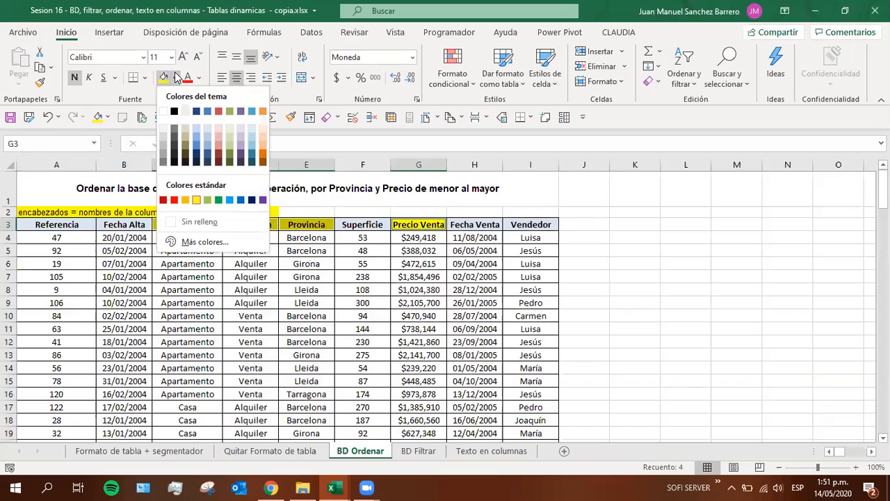
{"action": "left_click", "coordinate": [206, 201]}
{"action": "left_click", "coordinate": [310, 264]}
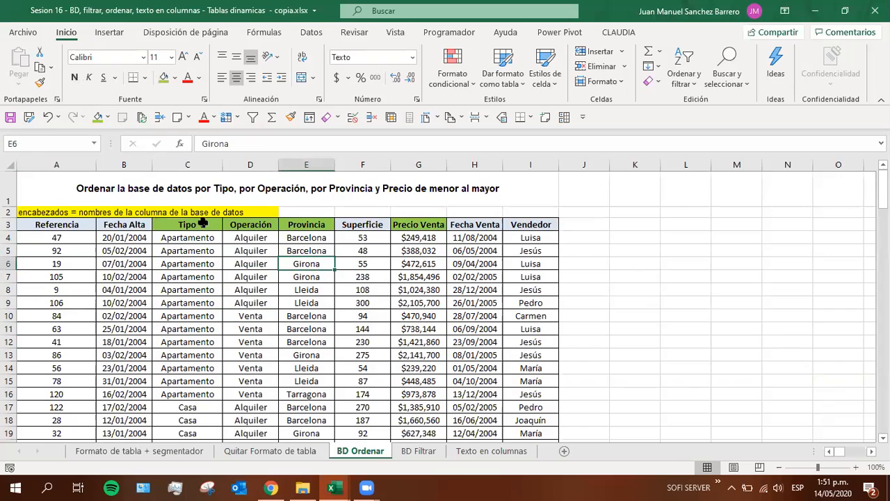
Compare the sorted columns and their headers with the sorting instruction in row 1, from Tipo through Precio Venta
{"action": "left_click", "coordinate": [202, 223]}
{"action": "left_click", "coordinate": [241, 223]}
{"action": "left_click", "coordinate": [292, 224]}
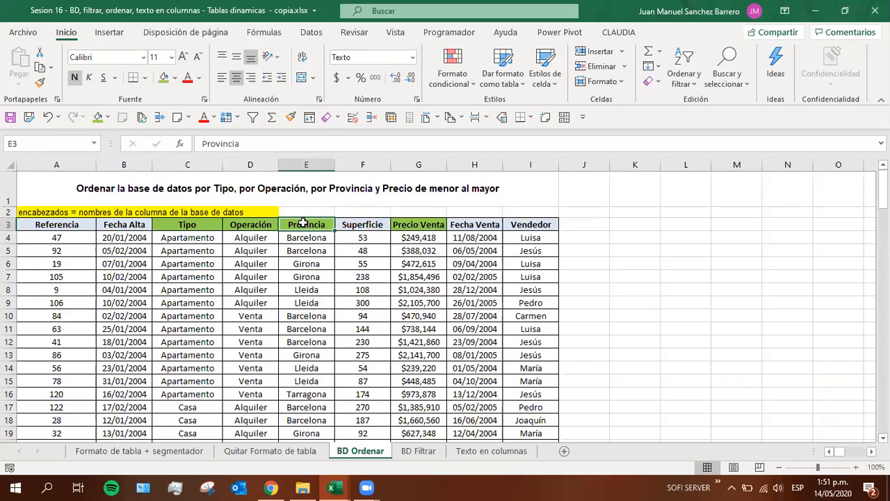
{"action": "left_click", "coordinate": [406, 224]}
{"action": "left_click", "coordinate": [181, 223]}
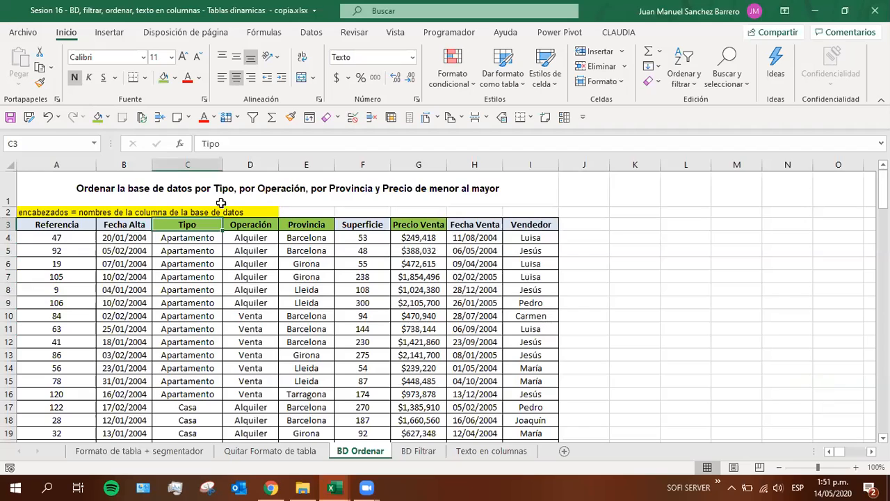
{"action": "left_click", "coordinate": [420, 162]}
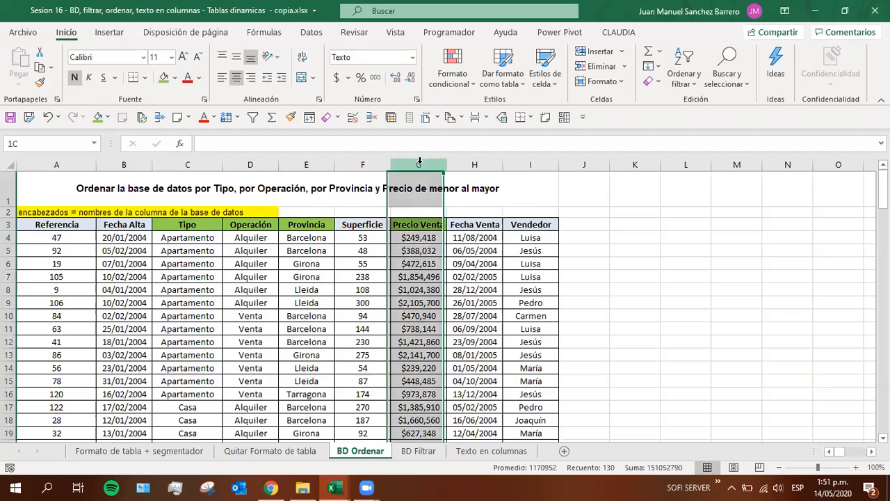
{"action": "left_click", "coordinate": [40, 161]}
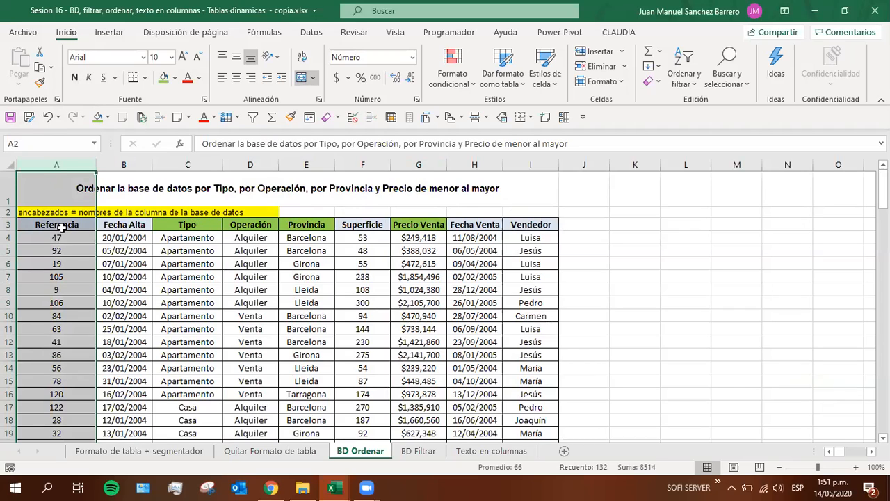
{"action": "left_click", "coordinate": [235, 187]}
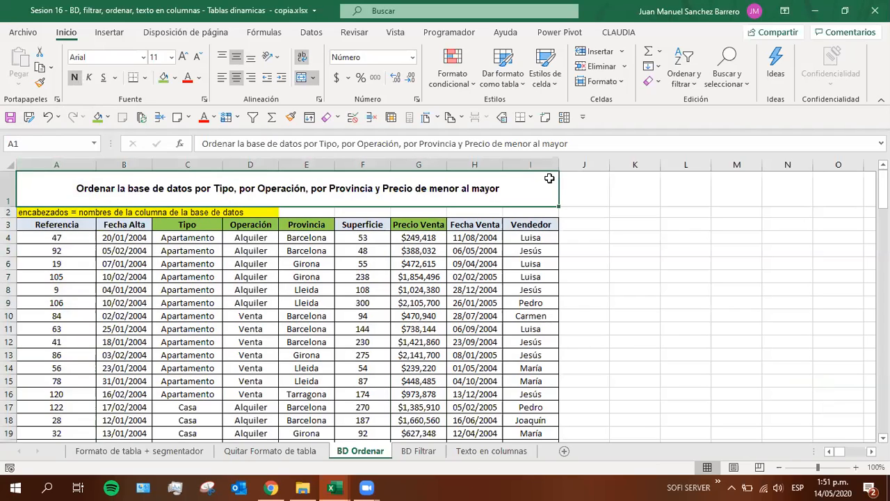
{"action": "left_click", "coordinate": [79, 225]}
{"action": "left_click", "coordinate": [182, 225]}
{"action": "left_click_drag", "start_coordinate": [210, 354], "coordinate": [211, 368]}
{"action": "left_click_drag", "start_coordinate": [258, 226], "coordinate": [266, 419]}
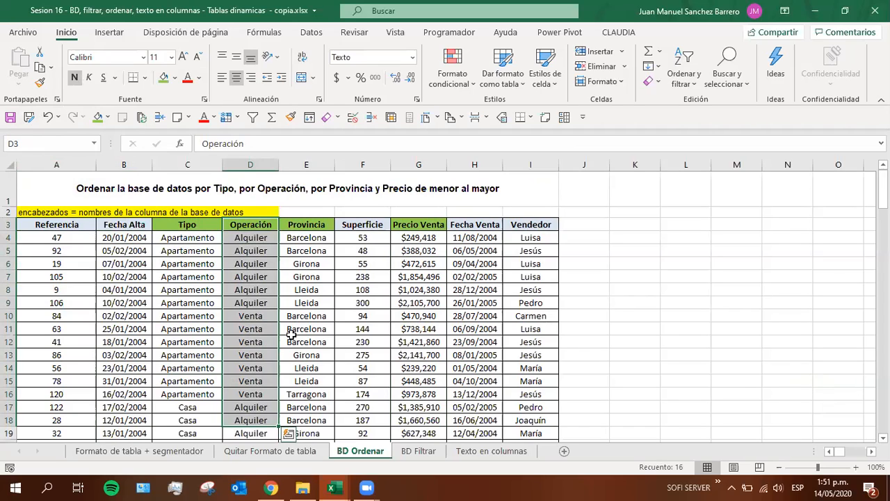
Review the four custom sort levels applied to the database and close the sort settings without changes
{"action": "left_click", "coordinate": [362, 289]}
{"action": "left_click", "coordinate": [685, 82]}
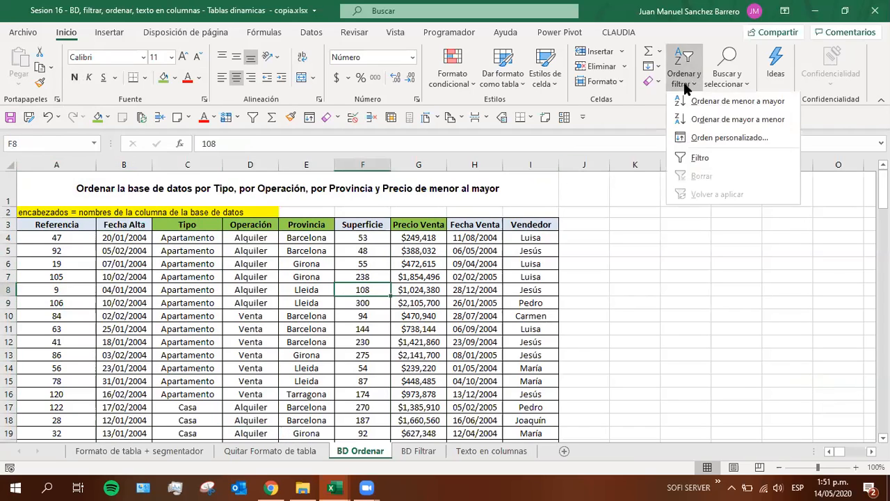
{"action": "left_click", "coordinate": [695, 138]}
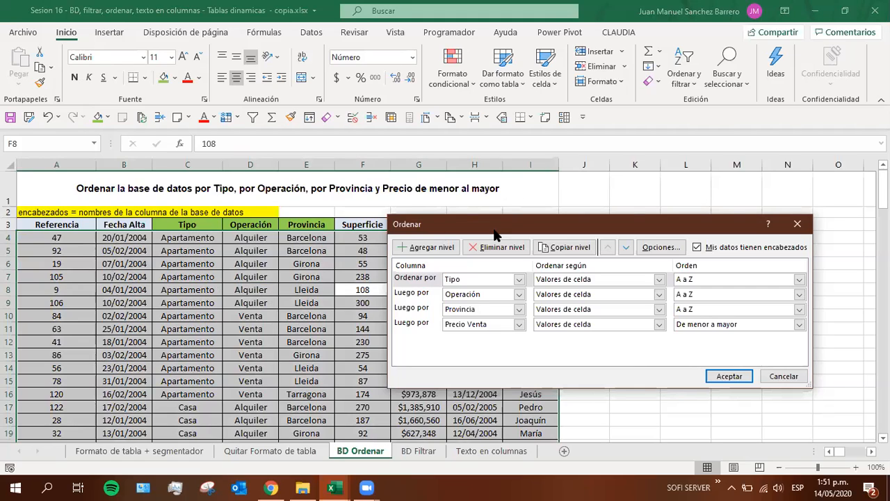
{"action": "left_click_drag", "start_coordinate": [492, 232], "coordinate": [481, 213]}
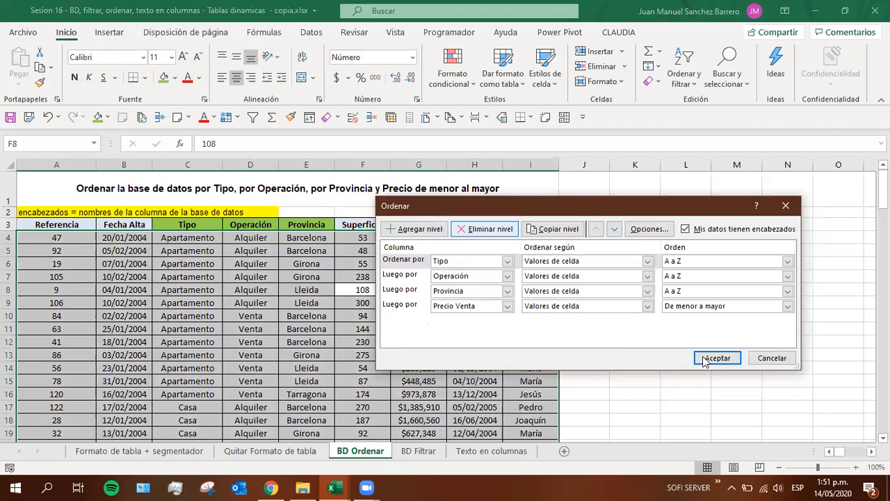
{"action": "left_click", "coordinate": [772, 359]}
Save the workbook and go to the BD Filtrar sheet, selecting the filtering instruction in A1
{"action": "left_click", "coordinate": [10, 117]}
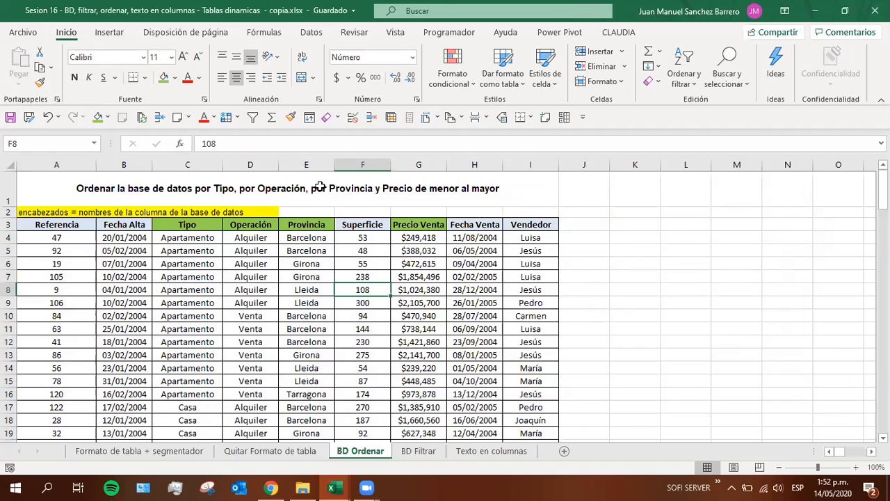
{"action": "left_click", "coordinate": [403, 292]}
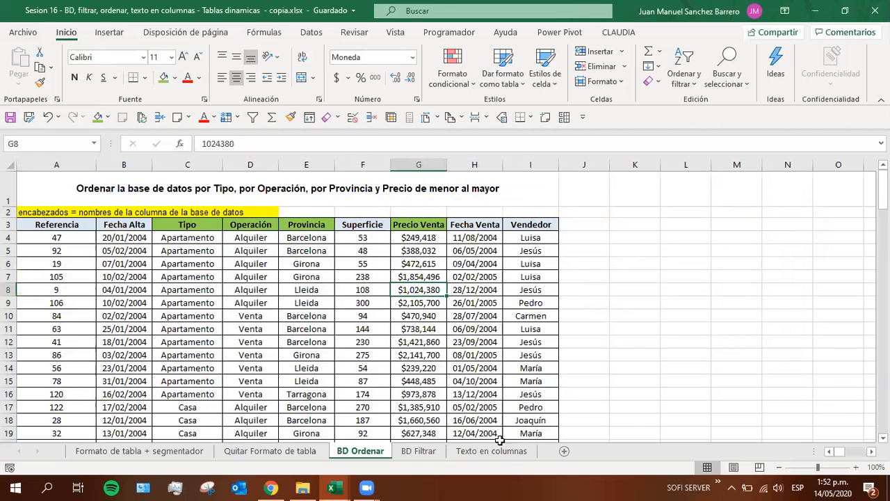
{"action": "left_click", "coordinate": [416, 452]}
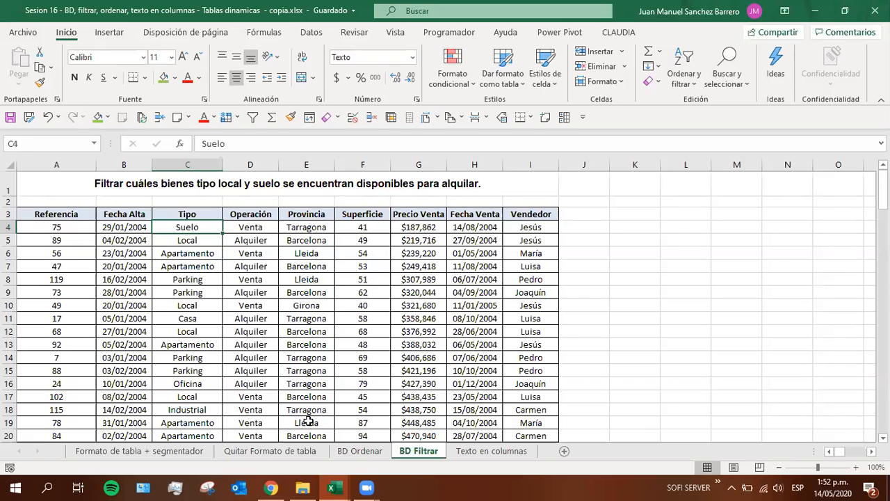
{"action": "left_click", "coordinate": [252, 398]}
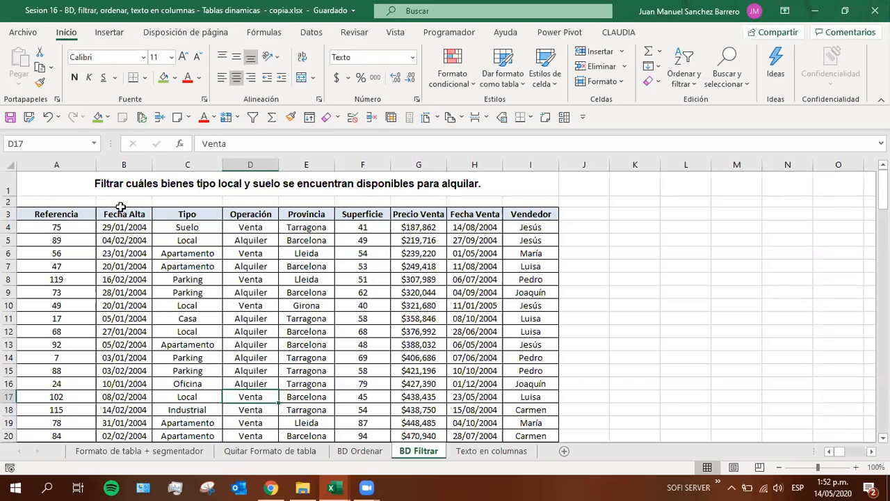
{"action": "left_click", "coordinate": [96, 184]}
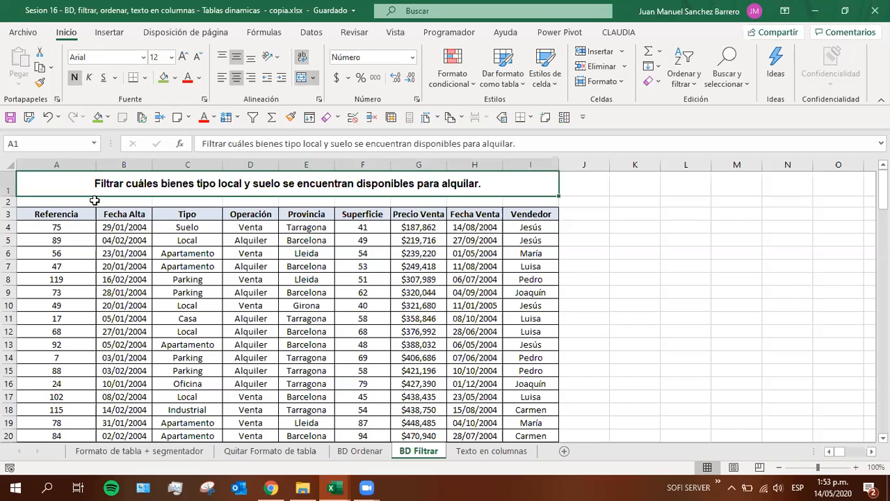
Examine the Tipo header and its filter arrow on the Formato de tabla + segmentador sheet, and return to BD Filtrar
{"action": "left_click", "coordinate": [149, 454]}
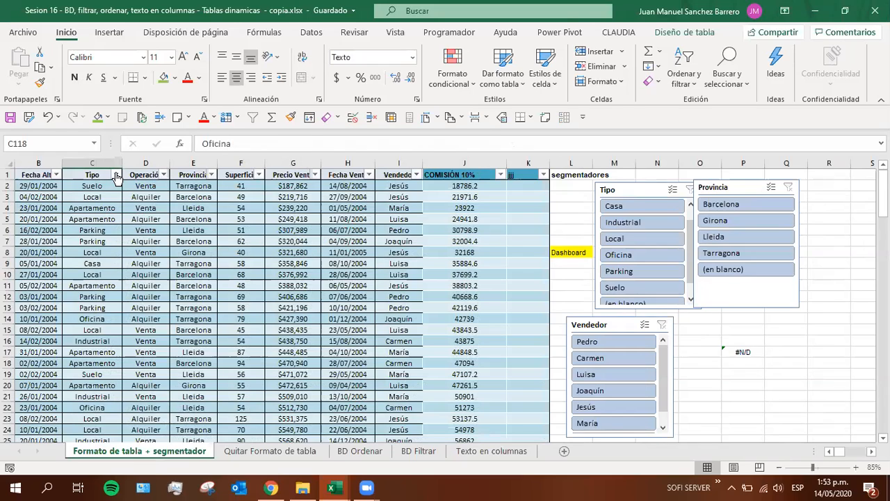
{"action": "left_click", "coordinate": [126, 197]}
{"action": "left_click", "coordinate": [85, 195]}
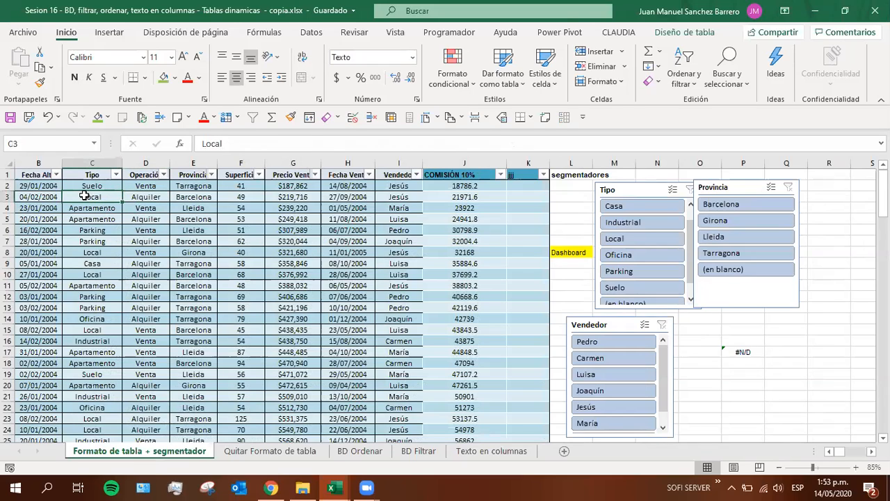
{"action": "left_click", "coordinate": [89, 174]}
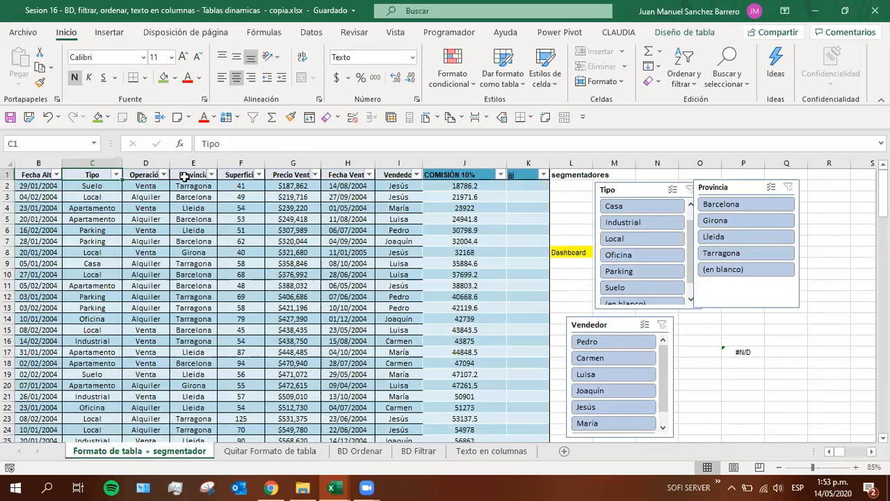
{"action": "left_click", "coordinate": [426, 451]}
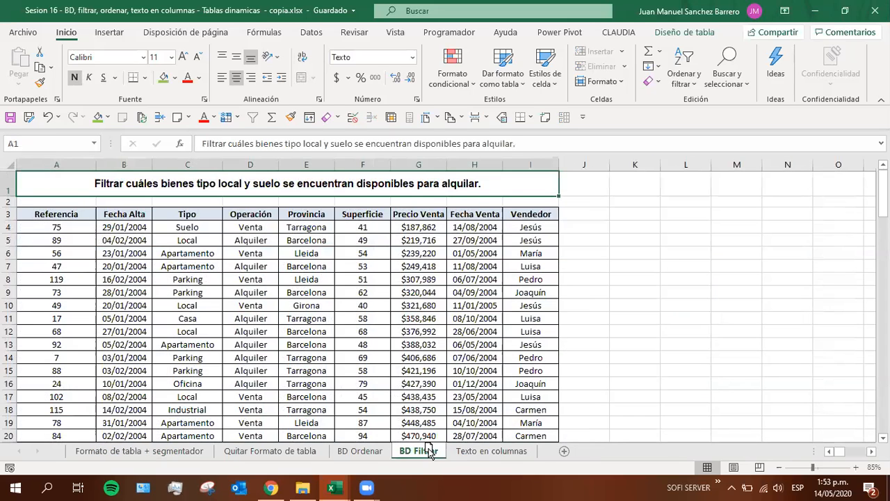
Review the filtering instruction in A1 against the Tipo column and the rest of the database range
{"action": "left_click", "coordinate": [247, 318]}
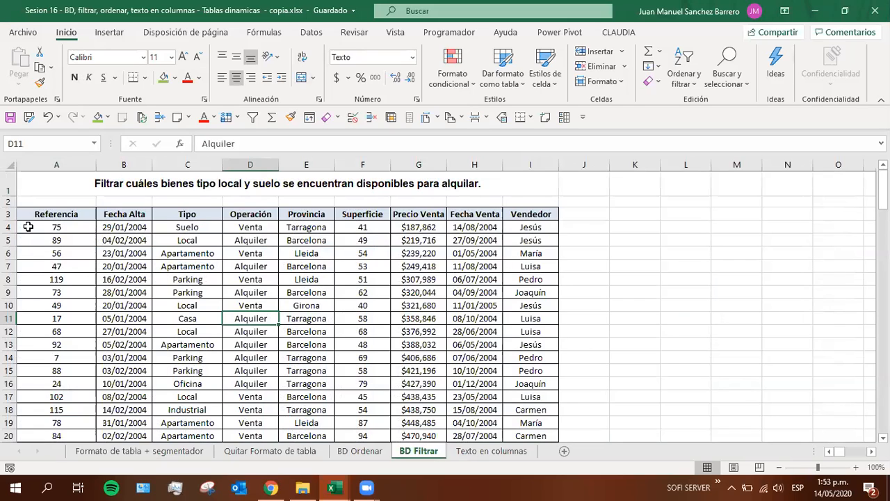
{"action": "left_click", "coordinate": [115, 178]}
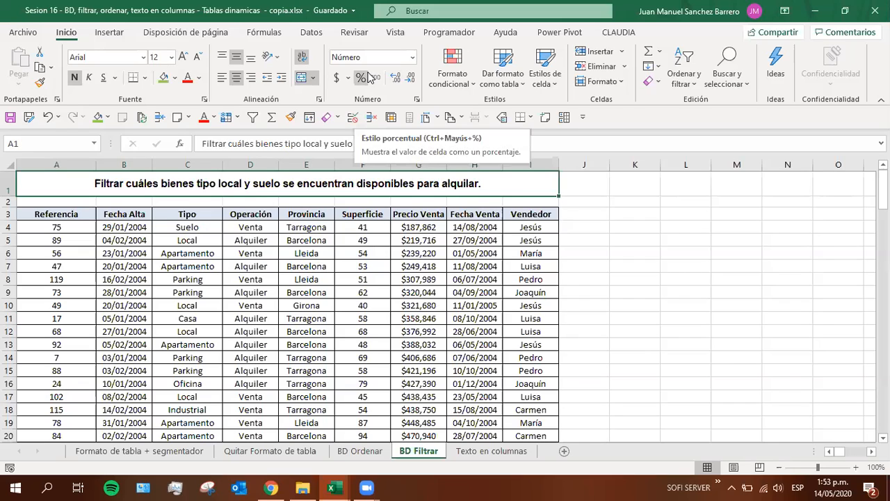
{"action": "left_click", "coordinate": [186, 226]}
{"action": "left_click", "coordinate": [189, 281]}
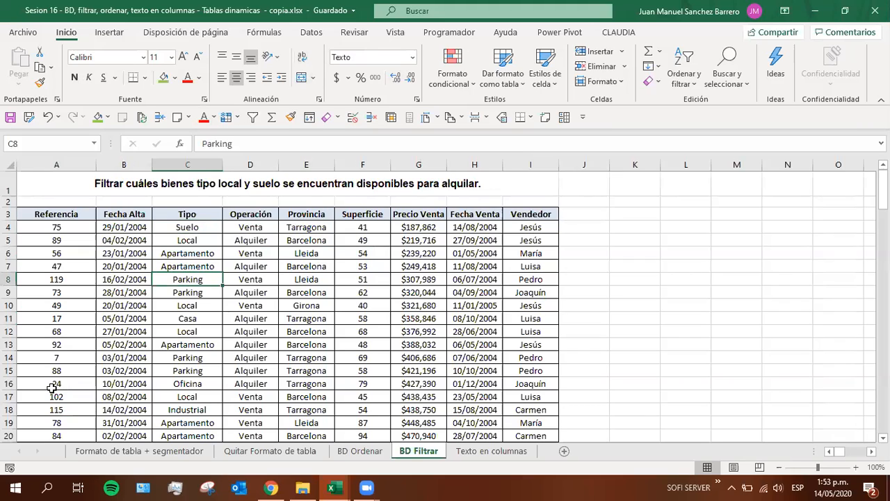
{"action": "left_click_drag", "start_coordinate": [62, 214], "coordinate": [405, 370]}
{"action": "left_click", "coordinate": [236, 342]}
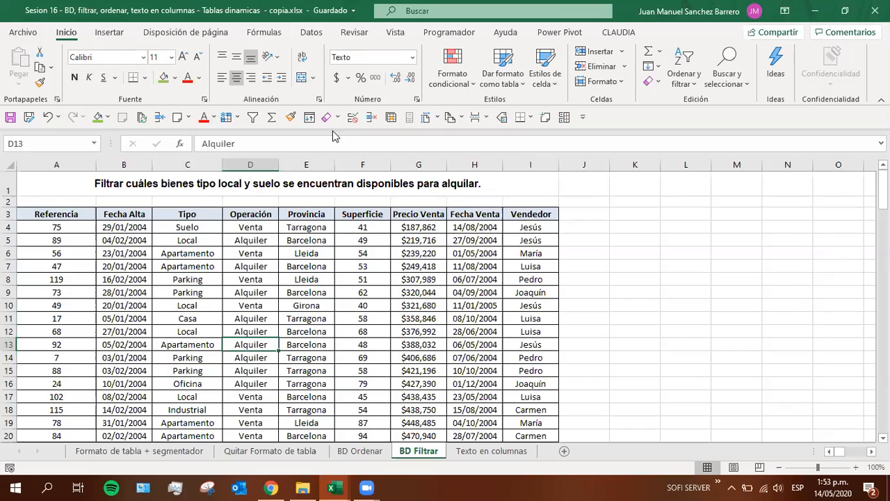
Examine where the Filtro command is offered among the data and sort-and-filter commands, without applying it
{"action": "left_click", "coordinate": [305, 35]}
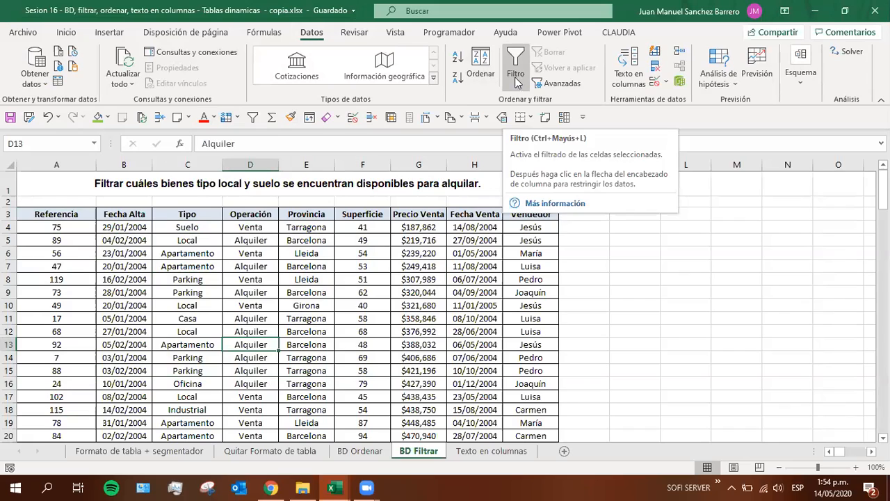
{"action": "left_click", "coordinate": [64, 33]}
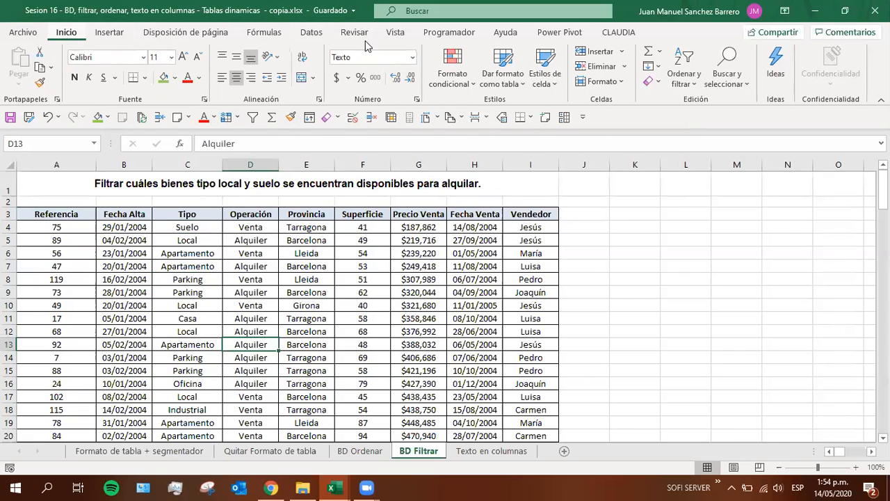
{"action": "left_click", "coordinate": [684, 87]}
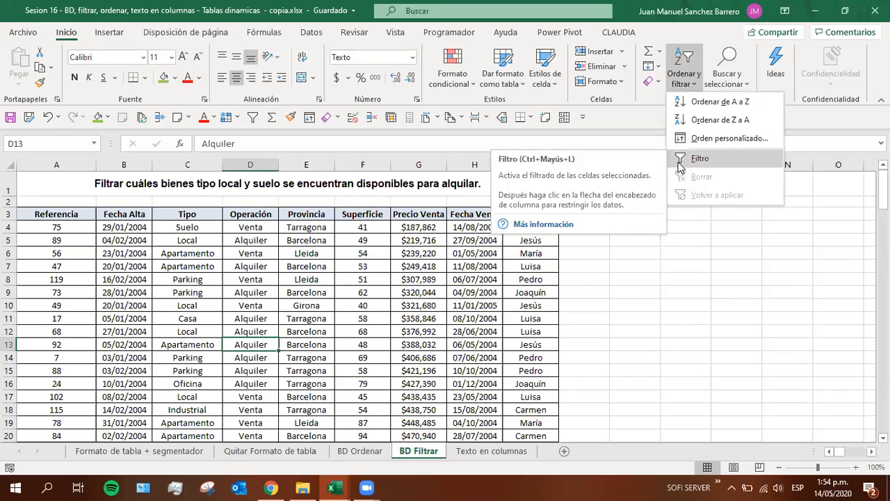
{"action": "left_click", "coordinate": [195, 265]}
{"action": "left_click", "coordinate": [193, 265]}
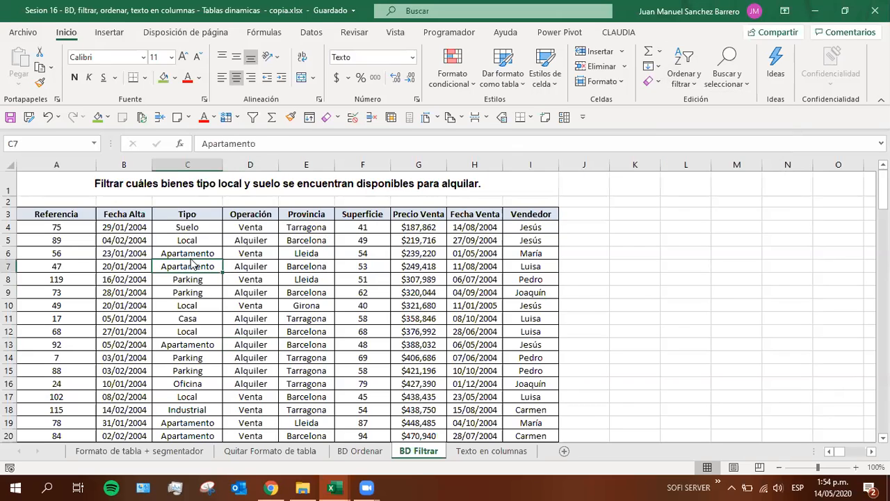
Review the filter options offered for the Apartamento cell C6, by value, color, font color or icon, without applying any
{"action": "right_click", "coordinate": [185, 253]}
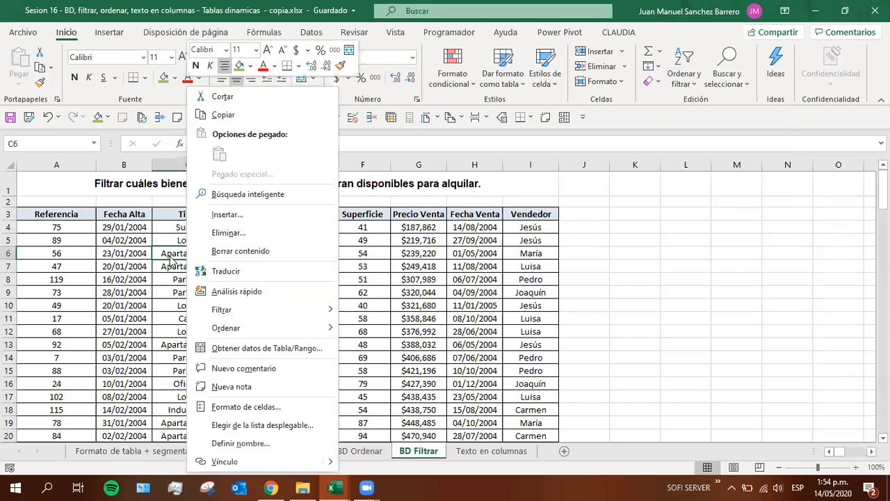
{"action": "mouse_move", "coordinate": [240, 315]}
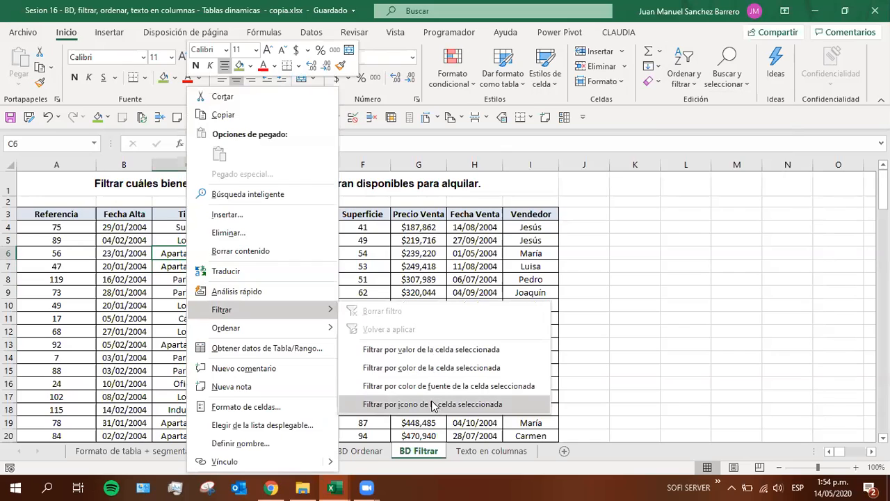
{"action": "mouse_move", "coordinate": [302, 328]}
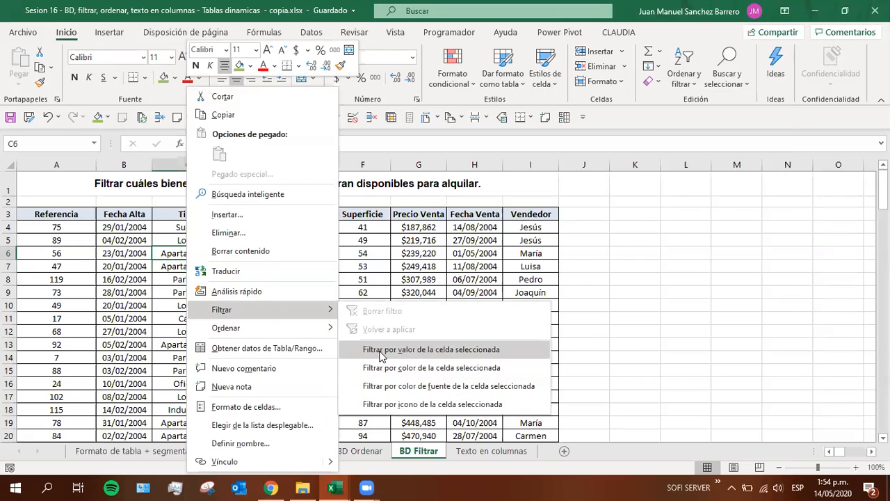
{"action": "left_click", "coordinate": [109, 320]}
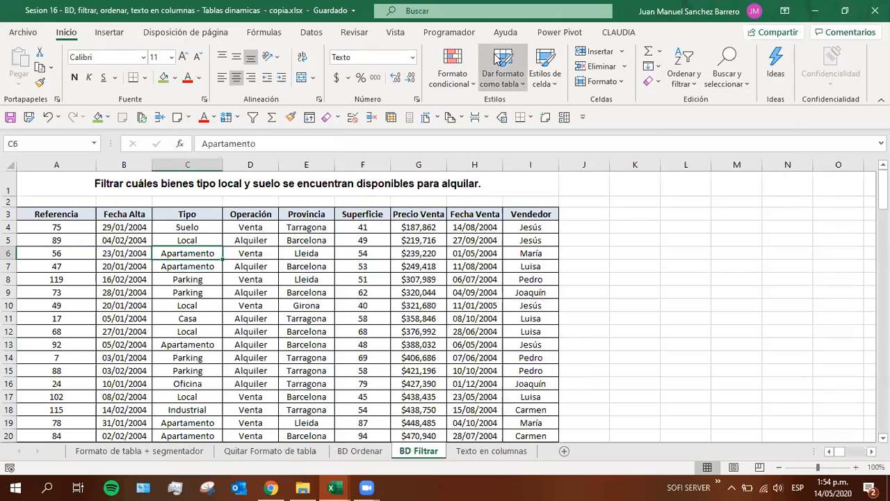
Turn on filtering for the header row of the BD Filtrar database, from Referencia through Vendedor
{"action": "left_click", "coordinate": [310, 32]}
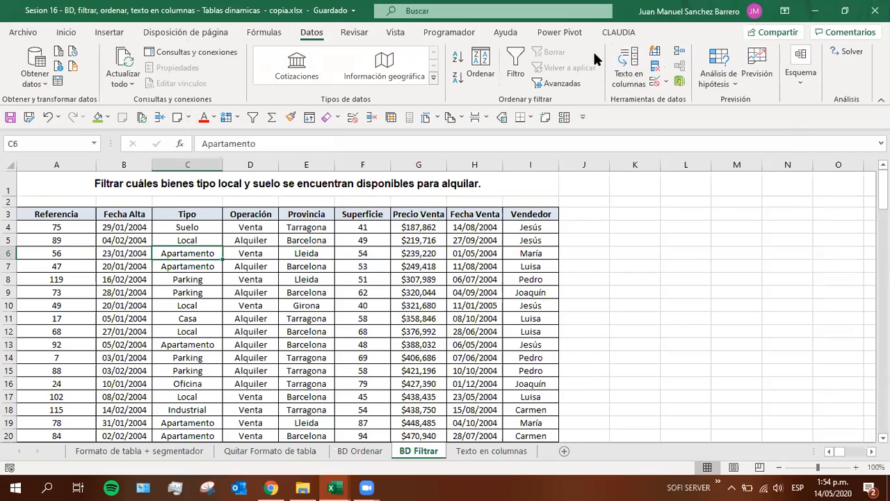
{"action": "left_click", "coordinate": [516, 61]}
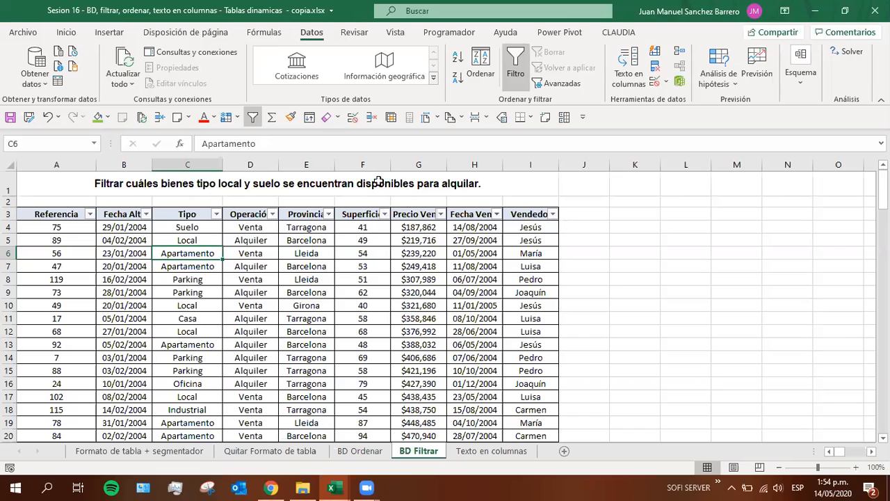
{"action": "left_click", "coordinate": [855, 467]}
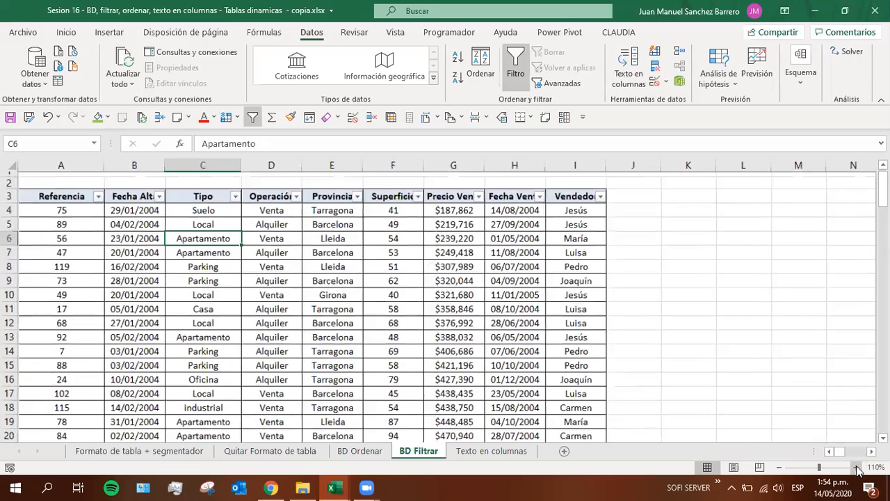
{"action": "left_click", "coordinate": [856, 467]}
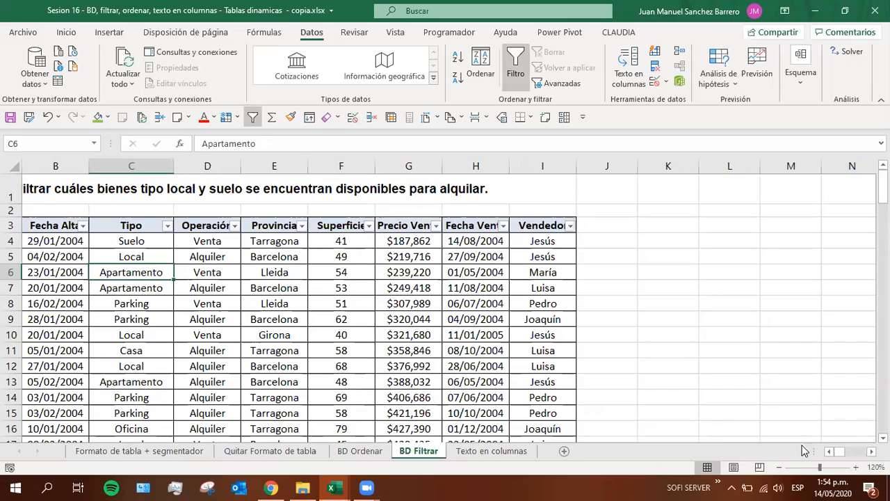
{"action": "left_click", "coordinate": [831, 453]}
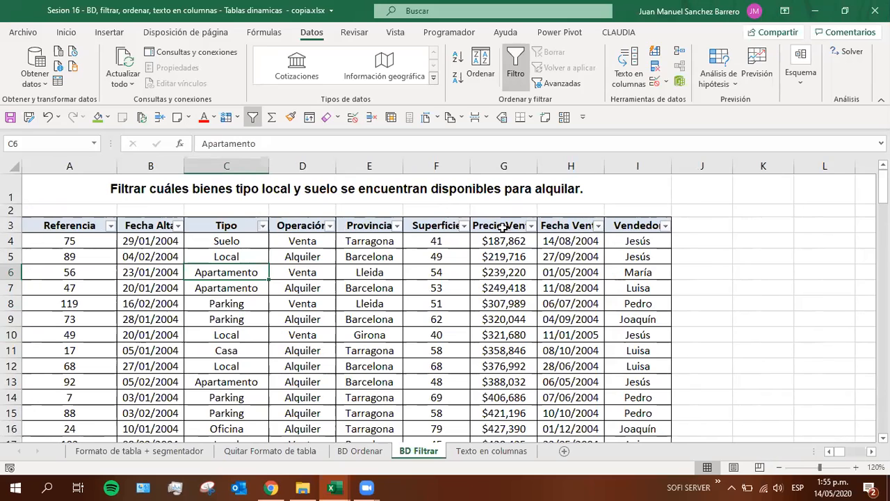
Search the Tipo column's filter values for "suel"
{"action": "left_click", "coordinate": [207, 228]}
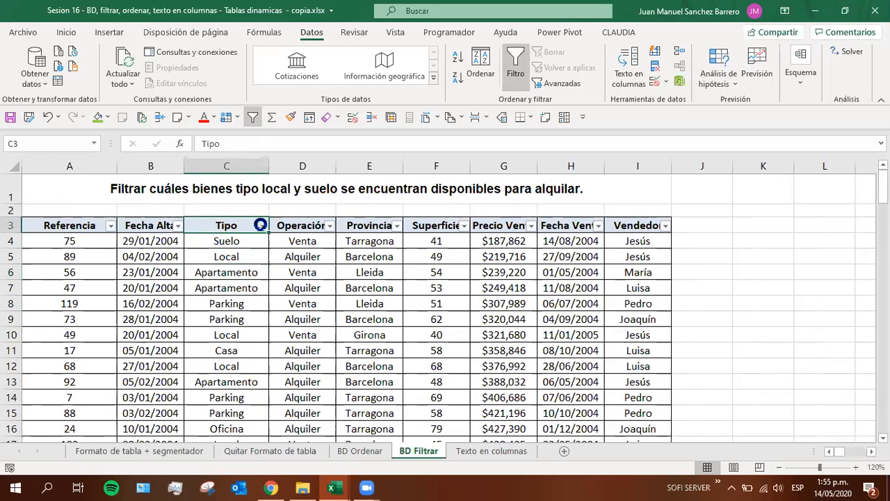
{"action": "left_click", "coordinate": [260, 225]}
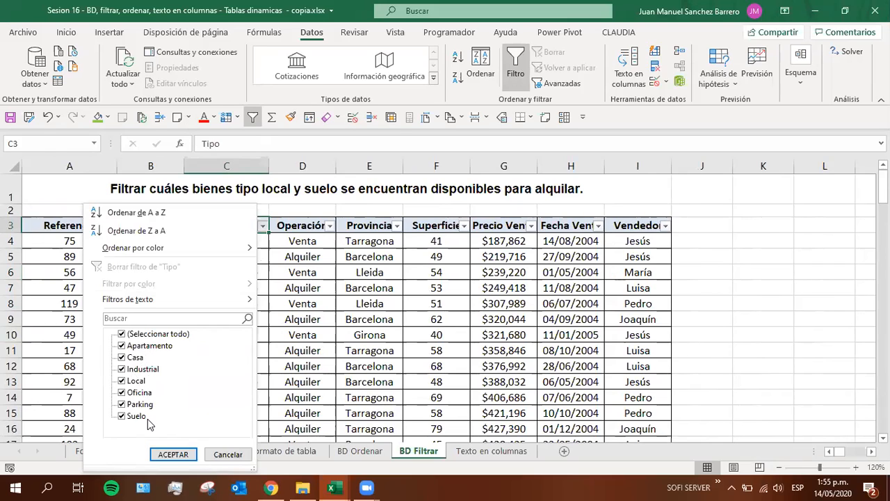
{"action": "left_click", "coordinate": [119, 317]}
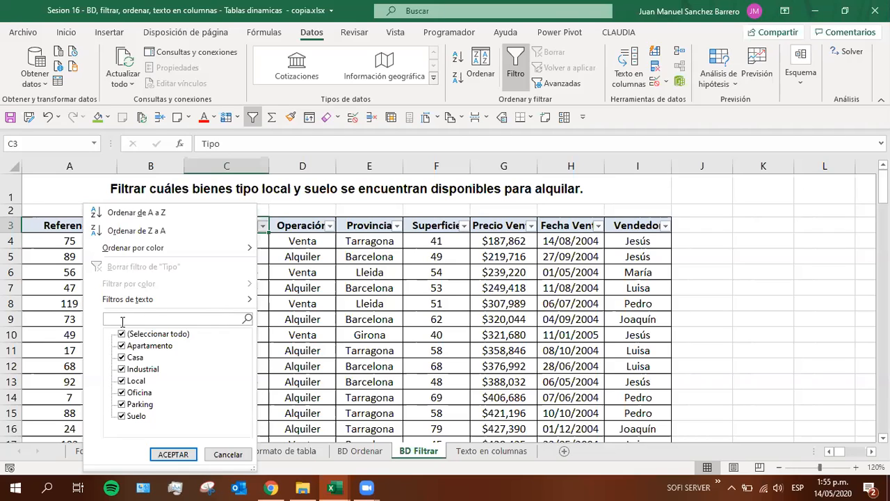
{"action": "type", "text": "suel"}
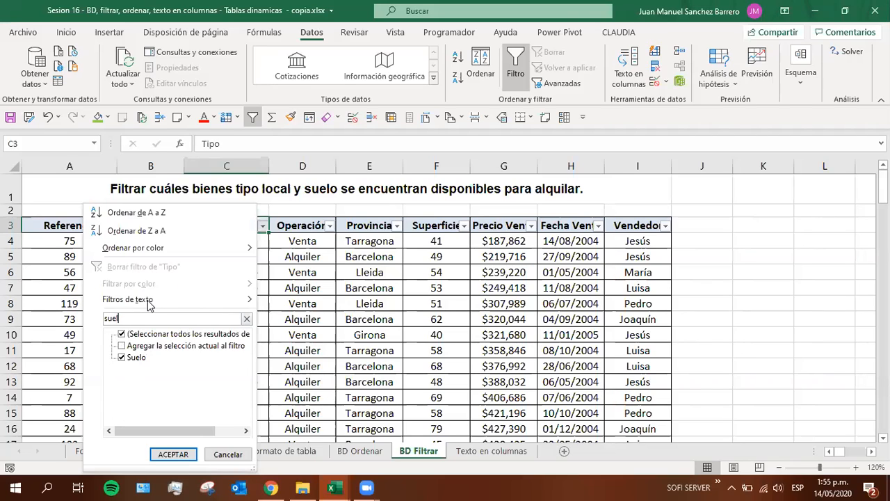
Start a custom text filter on Tipo with the condition contiene "suelo"
{"action": "mouse_move", "coordinate": [146, 303]}
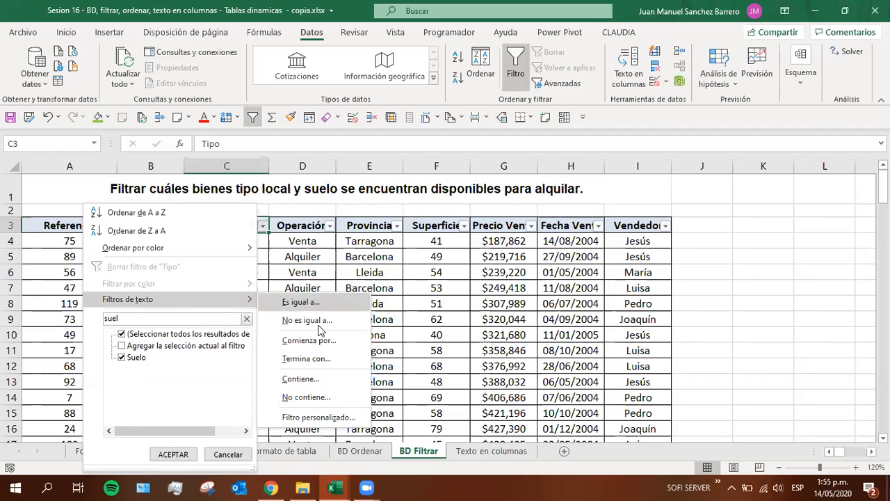
{"action": "left_click", "coordinate": [322, 380]}
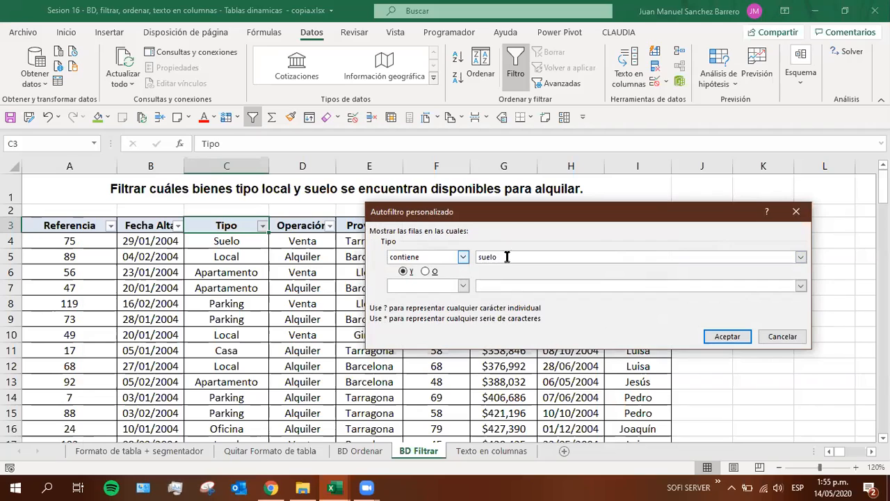
{"action": "left_click_drag", "start_coordinate": [507, 256], "coordinate": [451, 253]}
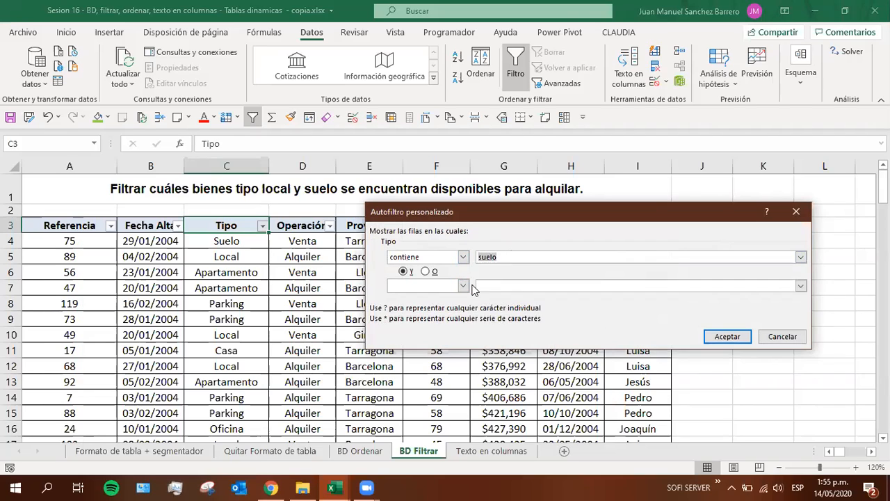
Join a second condition to the custom Tipo filter with O, using contiene "casa"
{"action": "left_click", "coordinate": [426, 272]}
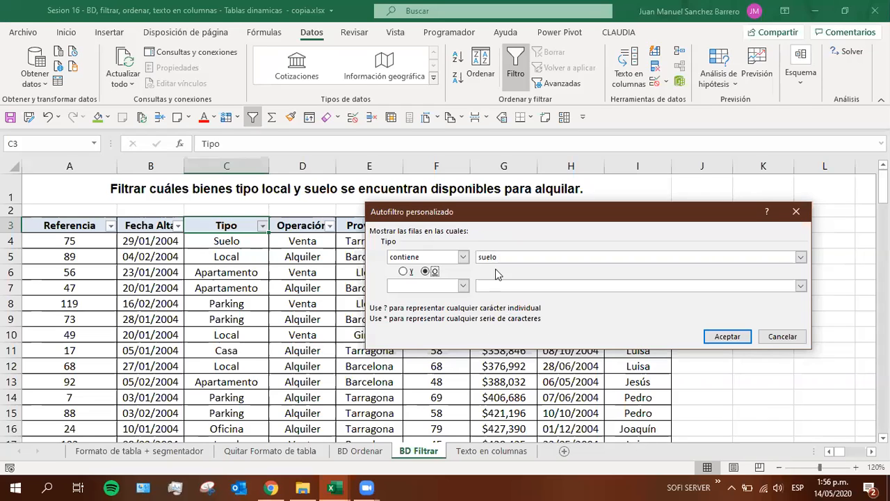
{"action": "left_click", "coordinate": [463, 285]}
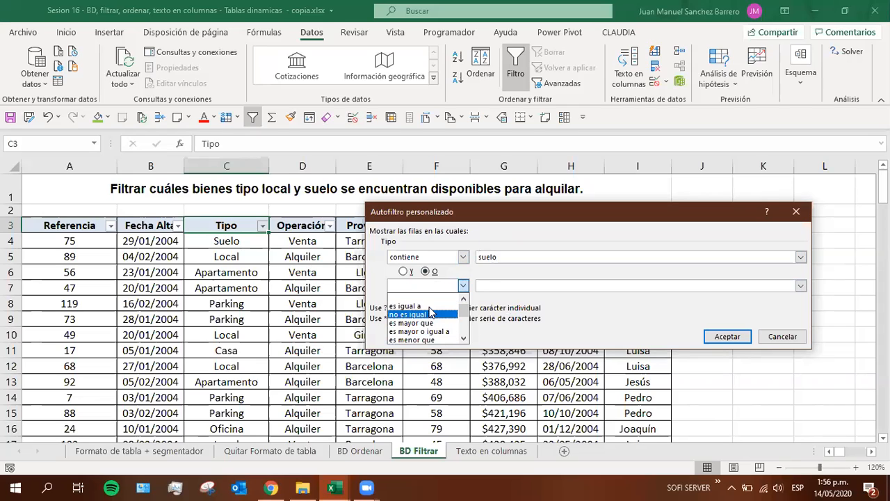
{"action": "scroll", "coordinate": [431, 320], "scroll_direction": "down", "scroll_amount": 1}
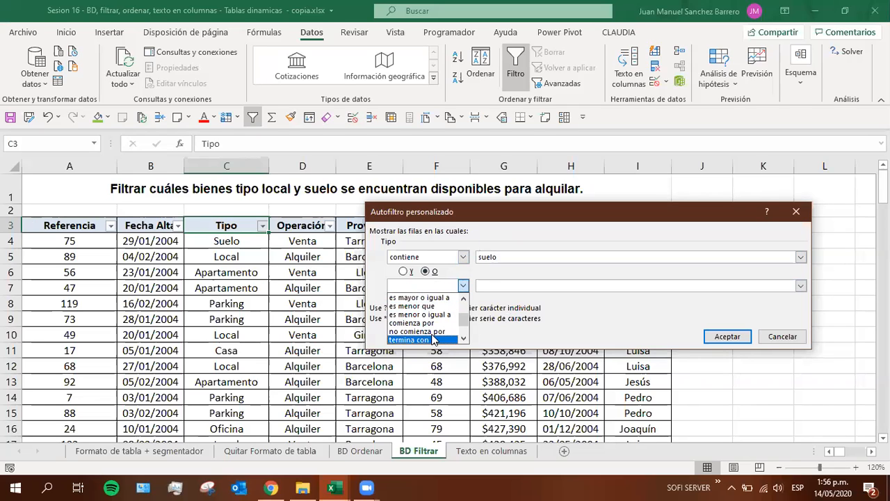
{"action": "scroll", "coordinate": [431, 337], "scroll_direction": "down", "scroll_amount": 2}
{"action": "left_click", "coordinate": [421, 338]}
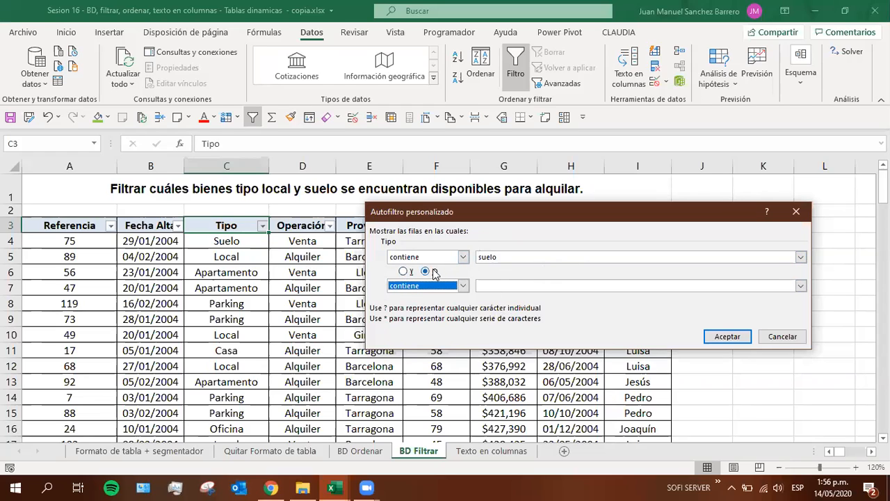
{"action": "left_click", "coordinate": [521, 285]}
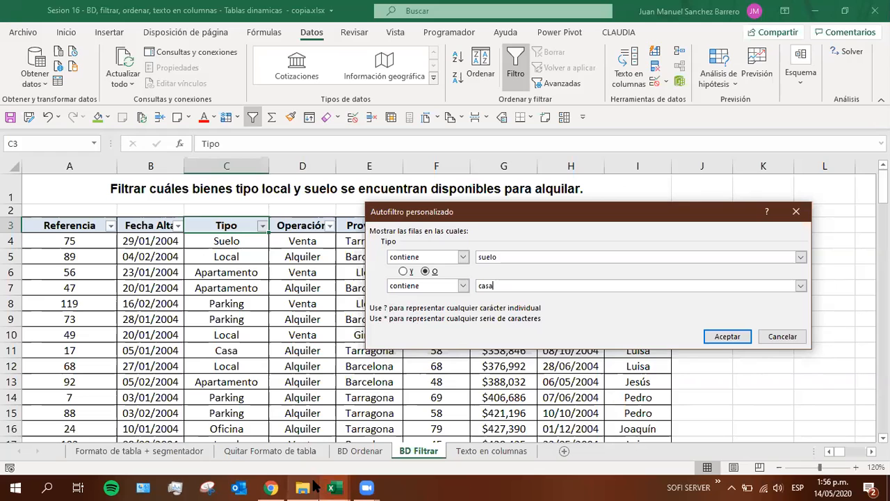
Try to switch to the NOTAS Excel basico G2 workbook, and cancel the custom Tipo filter
{"action": "left_click", "coordinate": [335, 488]}
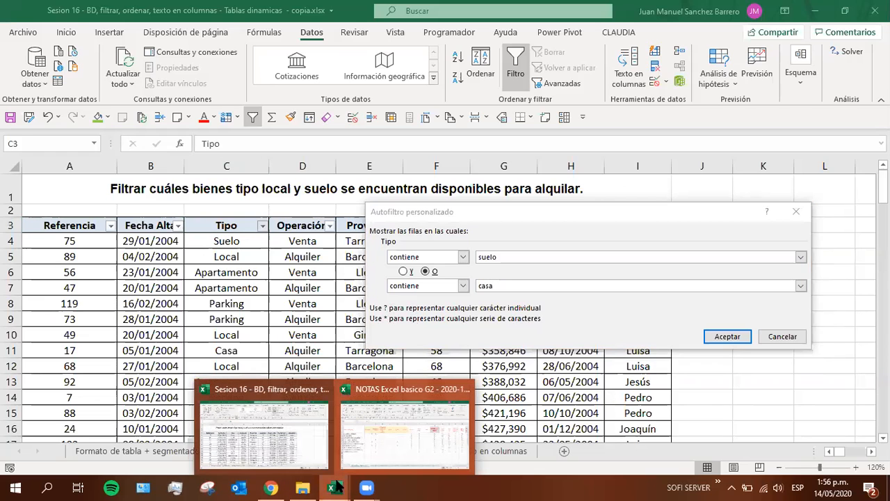
{"action": "left_click", "coordinate": [370, 460]}
{"action": "key", "text": "Escape"}
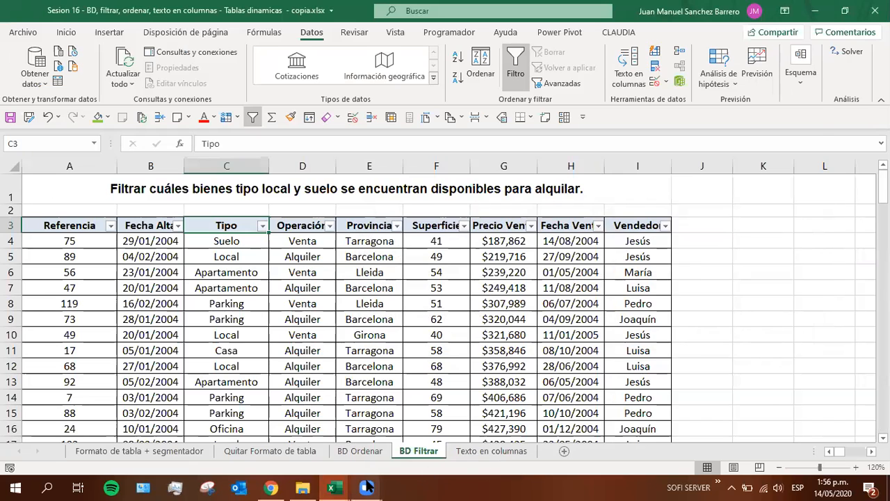
In the NOTAS Excel basico G2 workbook, enter 5 in cell H23 under 14-may, and return to the Sesion 16 workbook
{"action": "key", "text": "alt+Tab"}
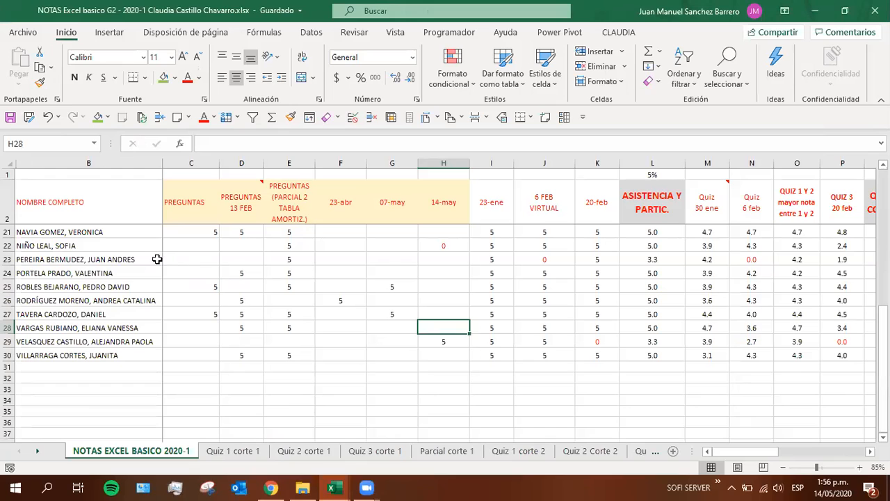
{"action": "left_click", "coordinate": [432, 259]}
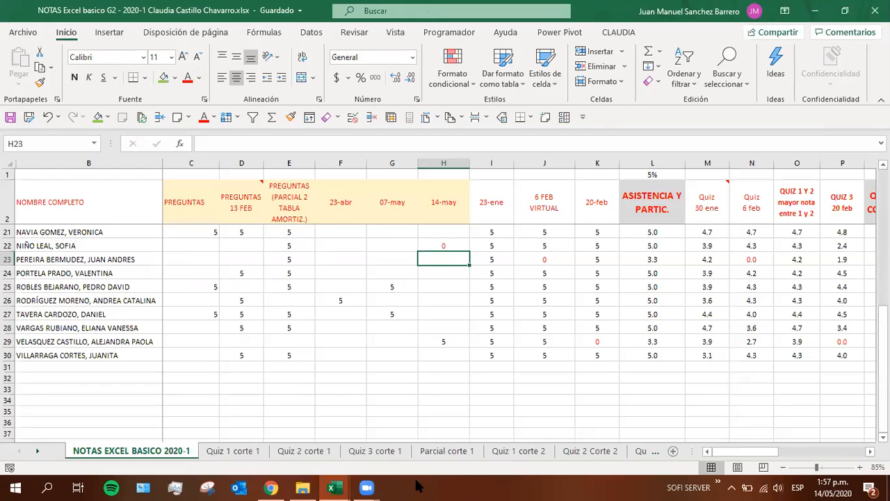
{"action": "mouse_move", "coordinate": [371, 485]}
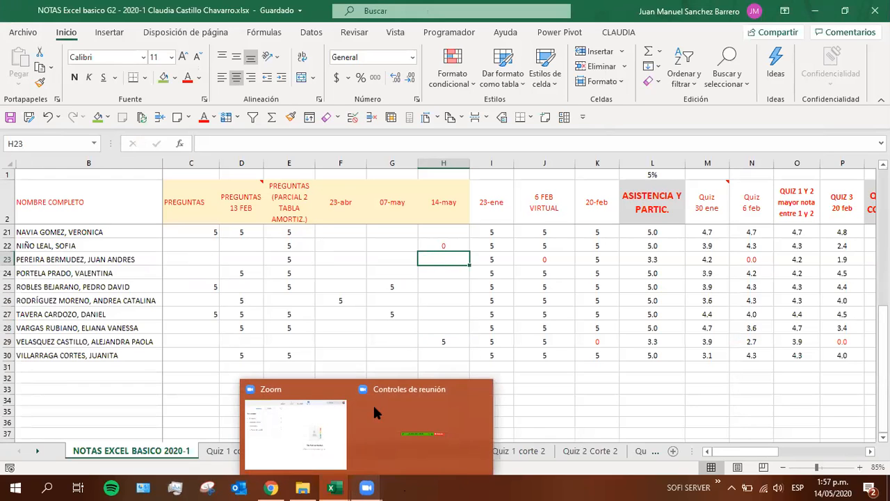
{"action": "mouse_move", "coordinate": [377, 393]}
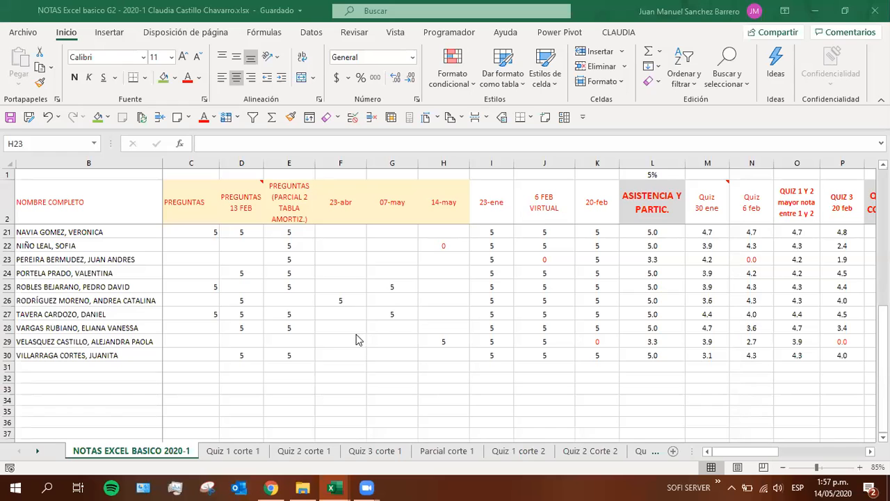
{"action": "mouse_move", "coordinate": [333, 487]}
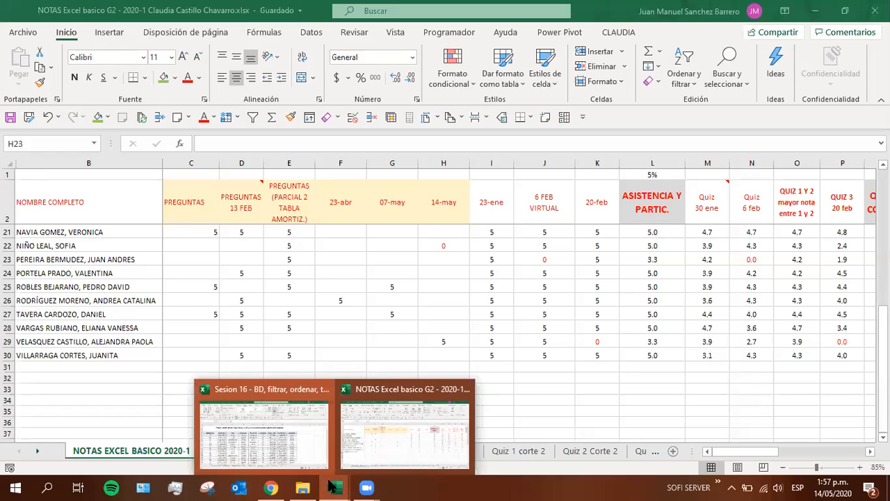
{"action": "left_click", "coordinate": [282, 445]}
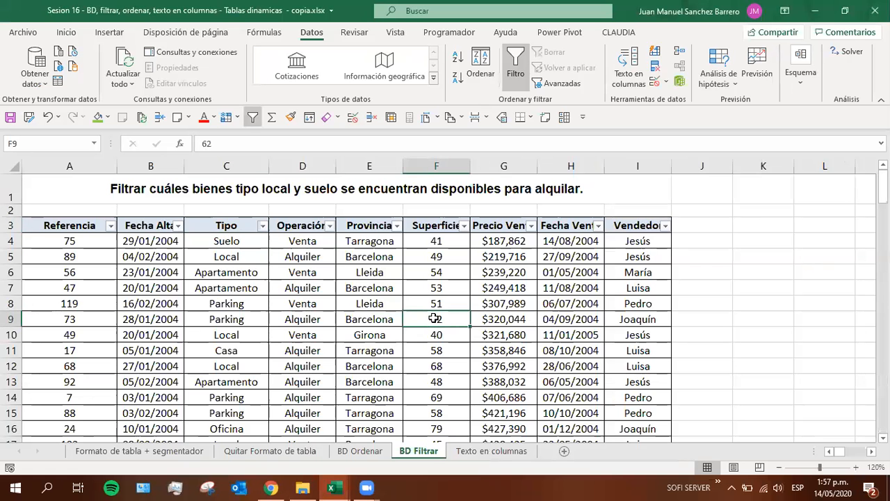
{"action": "mouse_move", "coordinate": [344, 485]}
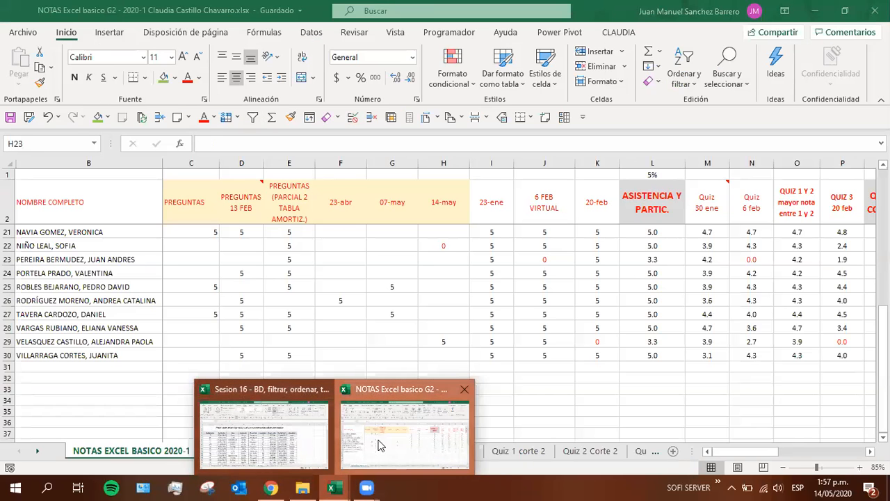
{"action": "left_click", "coordinate": [378, 440]}
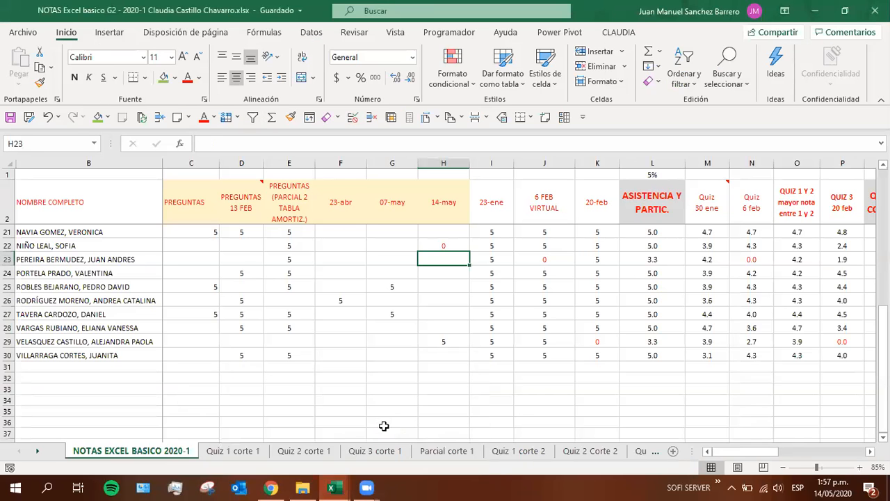
{"action": "type", "text": "5"}
{"action": "key", "text": "Return"}
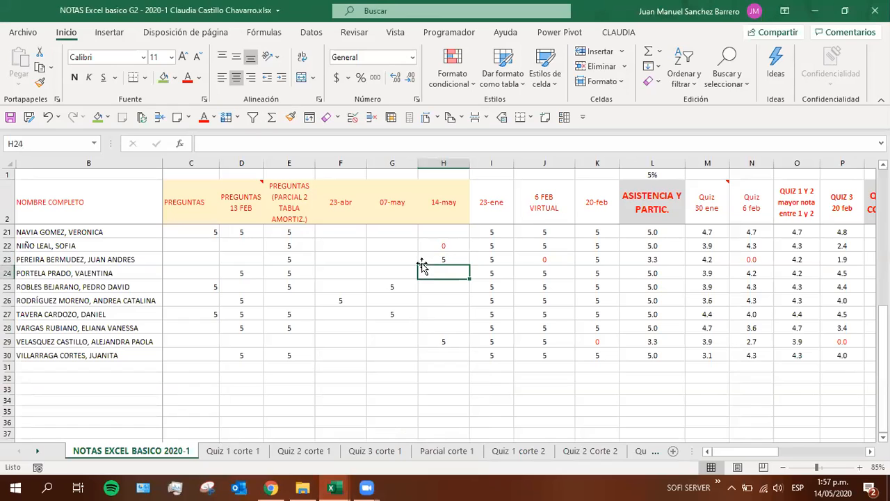
{"action": "left_click", "coordinate": [433, 258]}
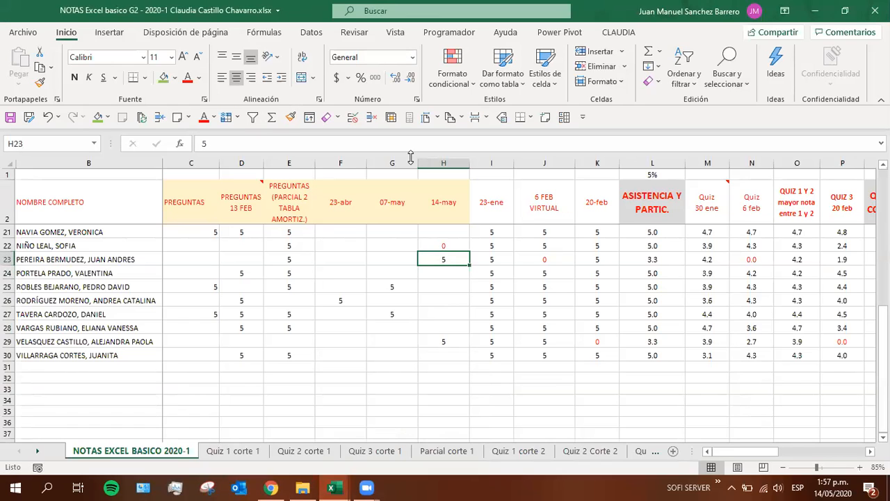
{"action": "key", "text": "alt+Tab"}
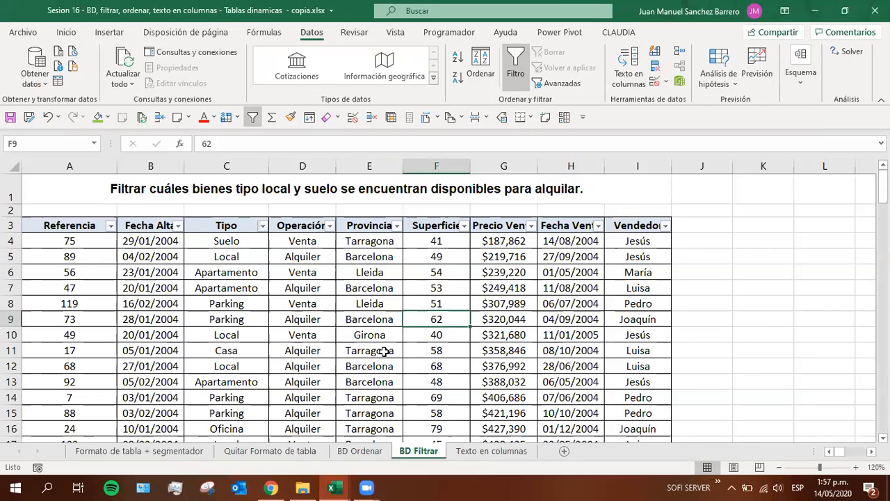
Start a custom text filter on Tipo with the condition contiene and the wildcard text "*elo"
{"action": "left_click", "coordinate": [262, 225]}
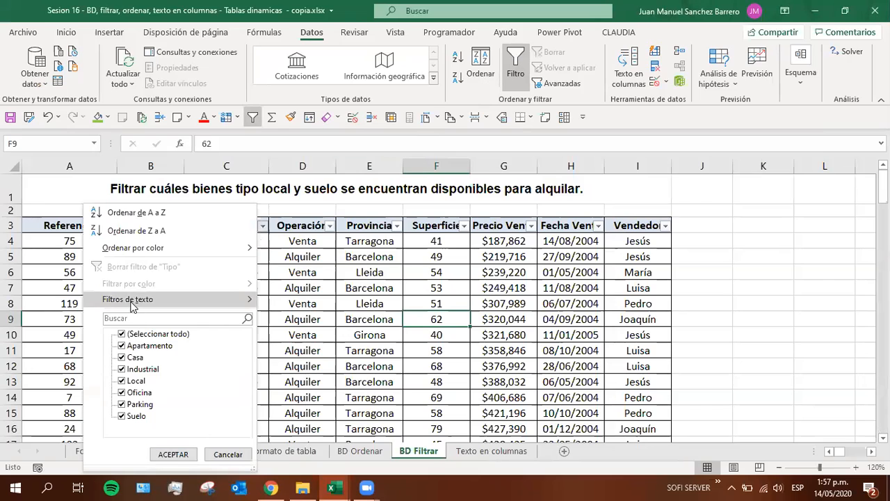
{"action": "mouse_move", "coordinate": [132, 307]}
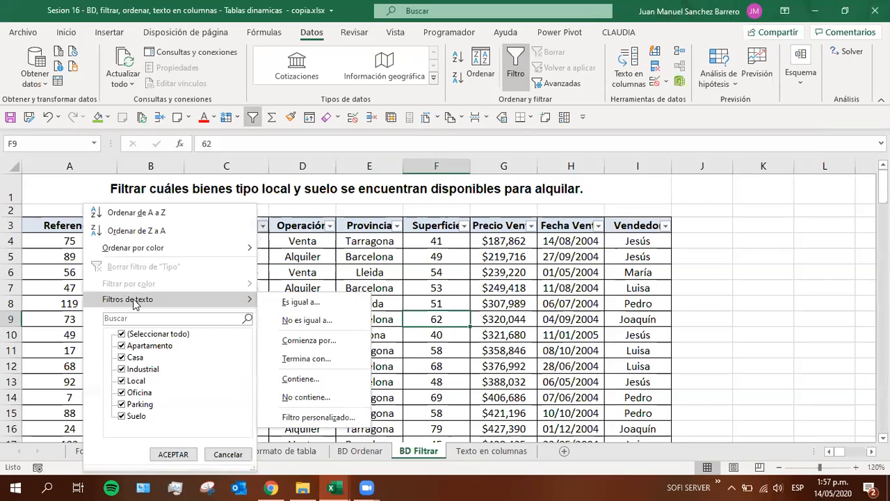
{"action": "left_click", "coordinate": [300, 381]}
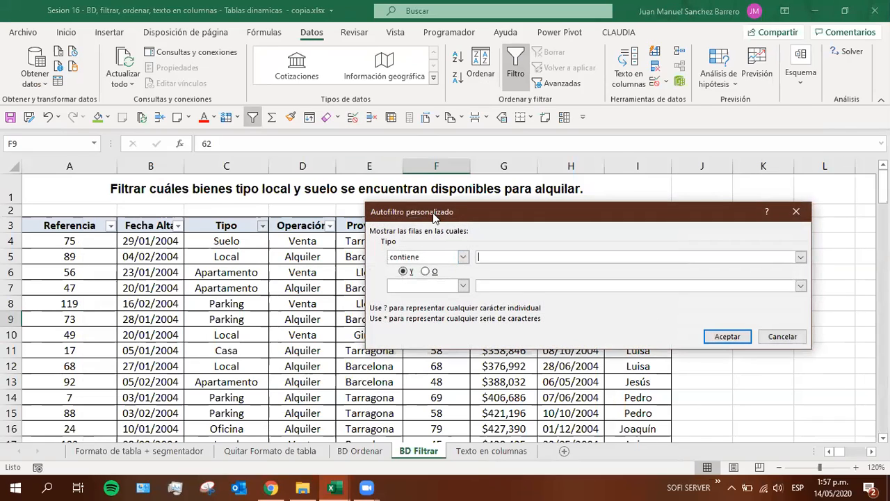
{"action": "left_click_drag", "start_coordinate": [437, 212], "coordinate": [243, 163]}
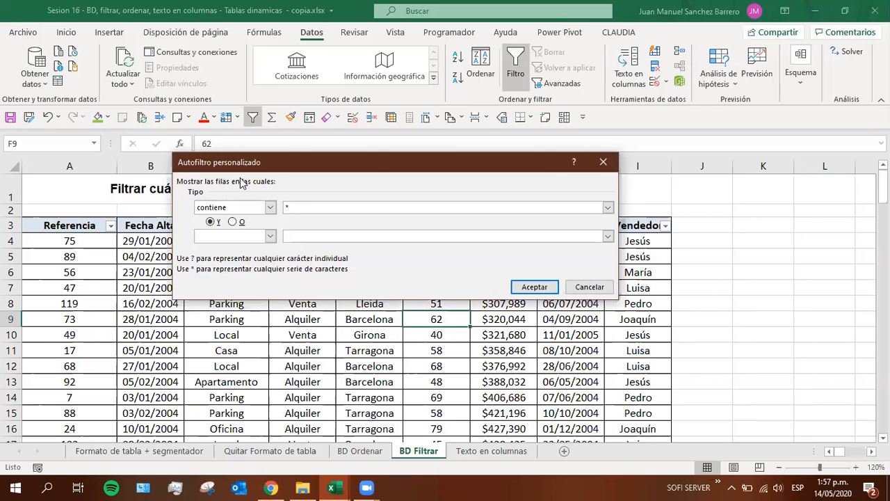
{"action": "type", "text": "elo"}
Try the wildcard pattern "??a*" in the custom Tipo filter, and cancel the filter
{"action": "left_click_drag", "start_coordinate": [291, 206], "coordinate": [260, 208]}
{"action": "type", "text": "?"}
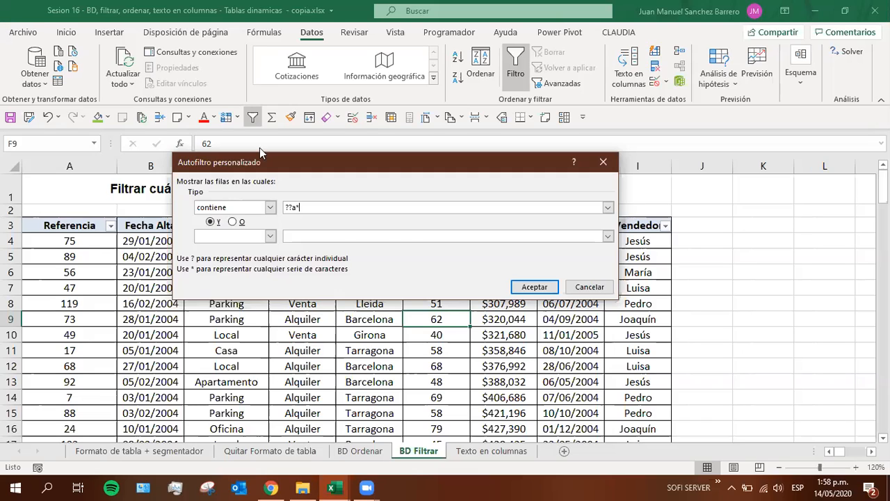
{"action": "left_click_drag", "start_coordinate": [310, 203], "coordinate": [281, 205]}
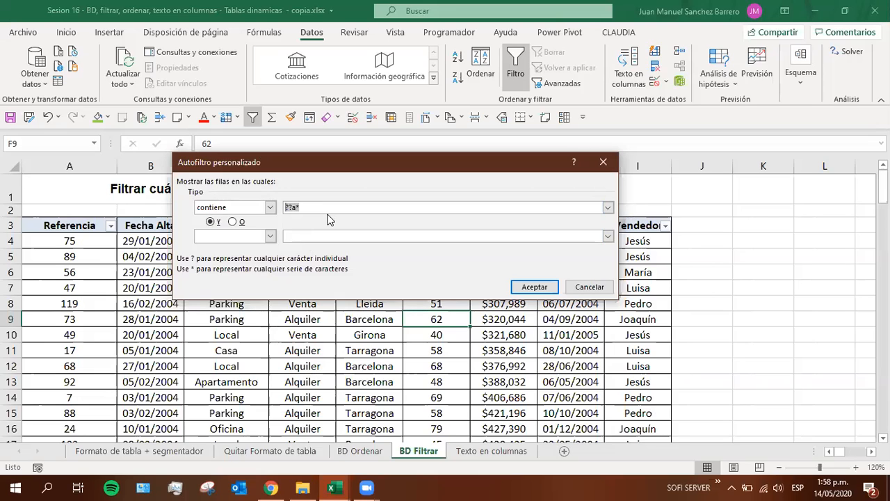
{"action": "left_click", "coordinate": [589, 286]}
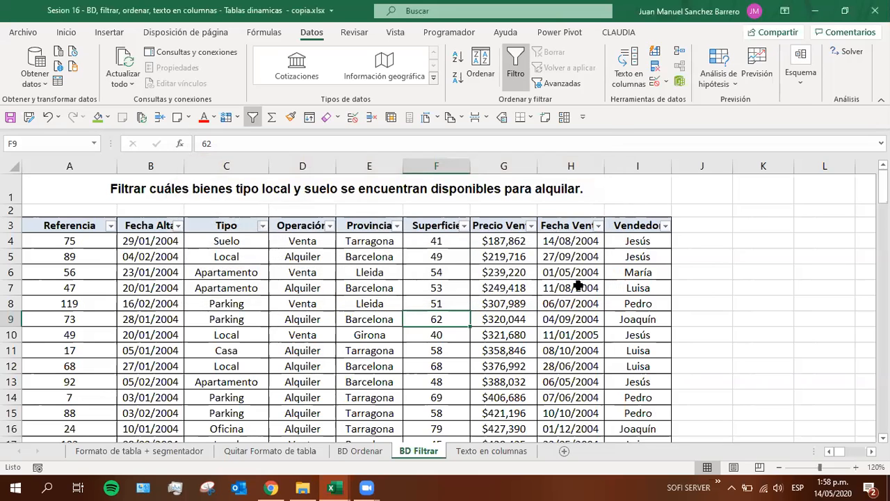
Filter the Tipo column to show only Local
{"action": "left_click", "coordinate": [263, 227]}
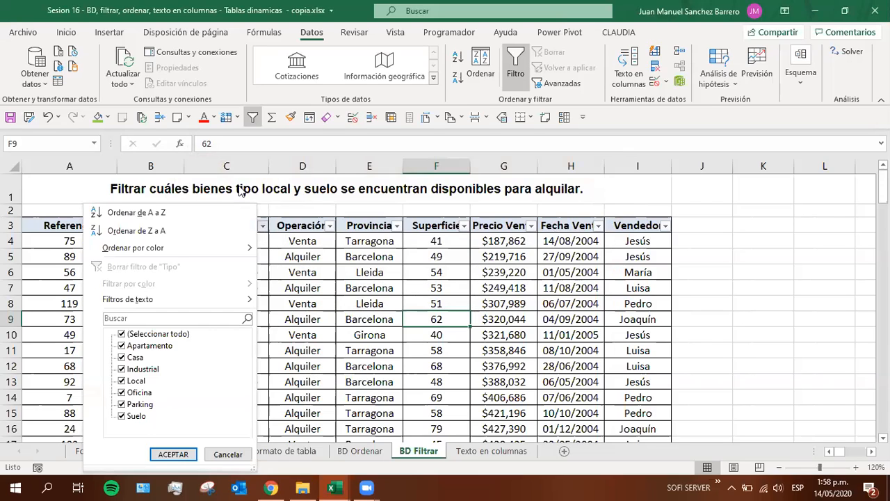
{"action": "left_click", "coordinate": [122, 334]}
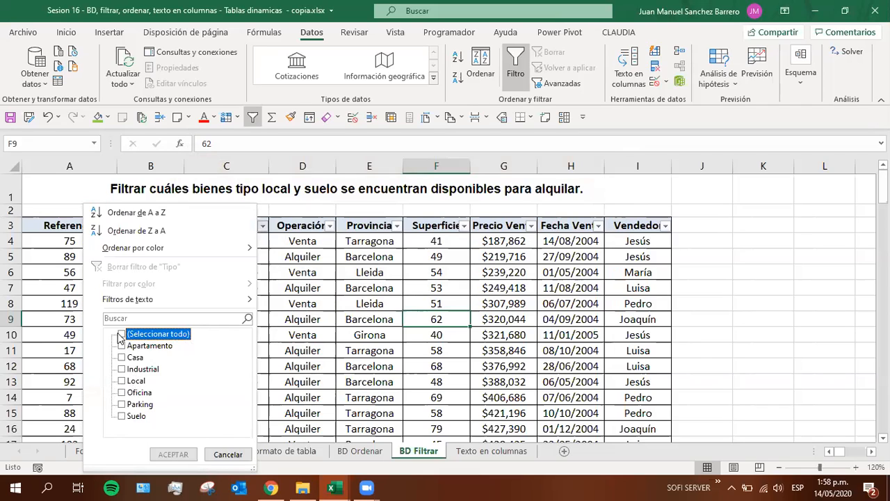
{"action": "left_click", "coordinate": [124, 379]}
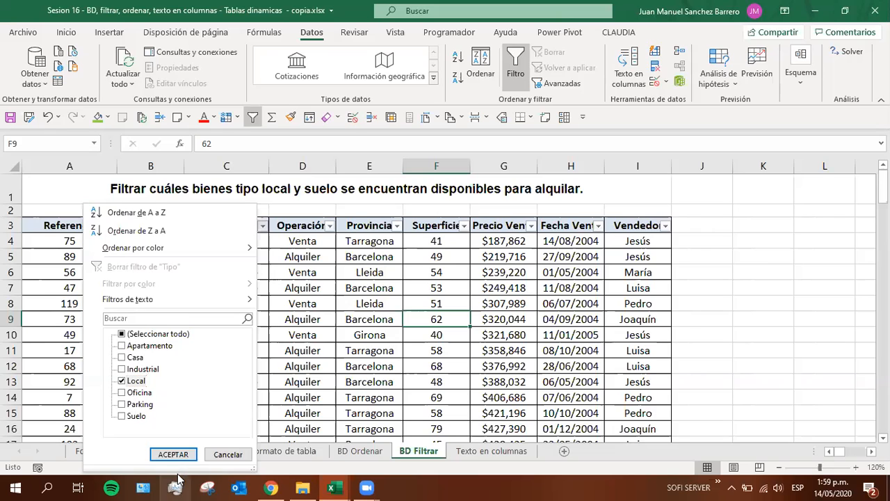
{"action": "left_click", "coordinate": [163, 455]}
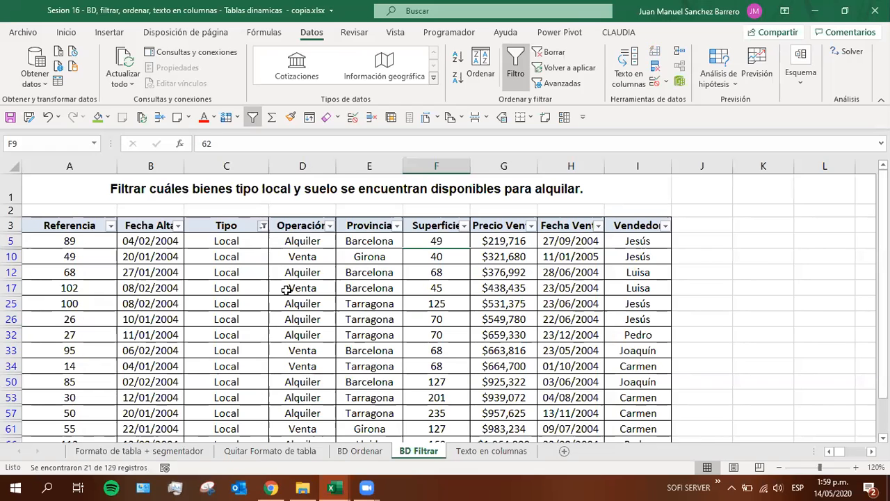
Review the filtered rows and add Suelo to the Tipo filter alongside Local
{"action": "scroll", "coordinate": [286, 290], "scroll_direction": "down", "scroll_amount": 2, "text": "ctrl"}
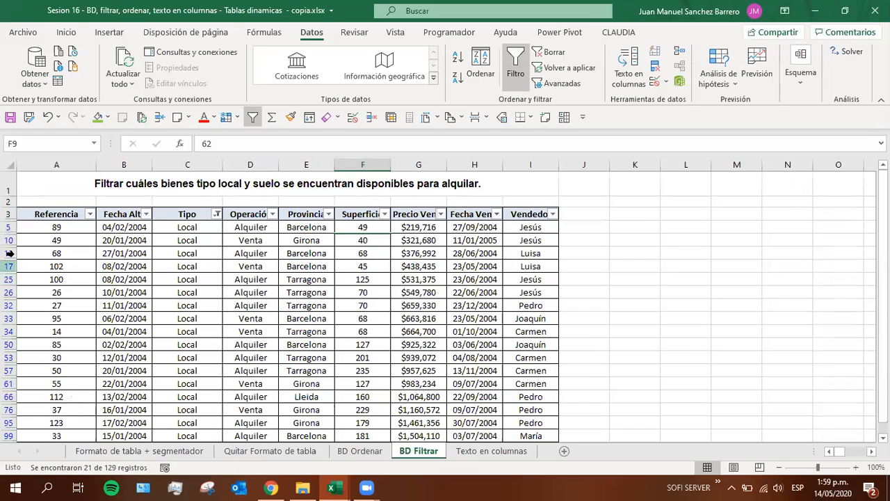
{"action": "scroll", "coordinate": [54, 379], "scroll_direction": "down", "scroll_amount": 3}
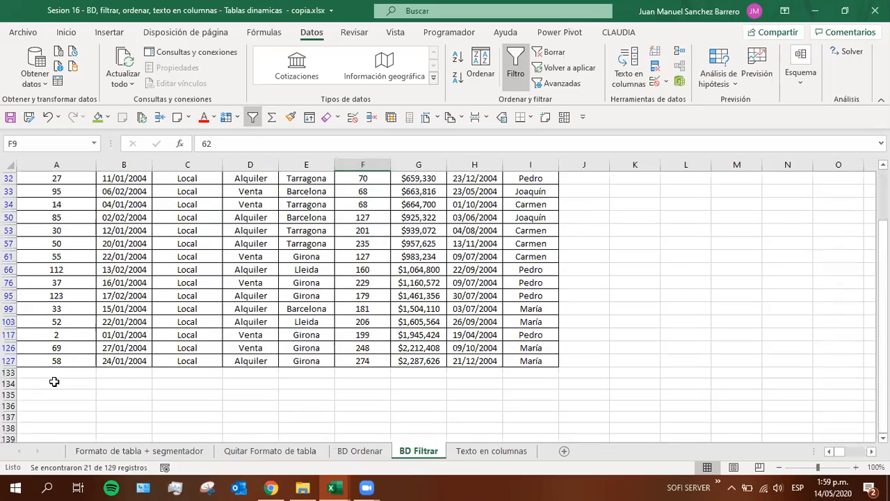
{"action": "scroll", "coordinate": [55, 381], "scroll_direction": "up", "scroll_amount": 3}
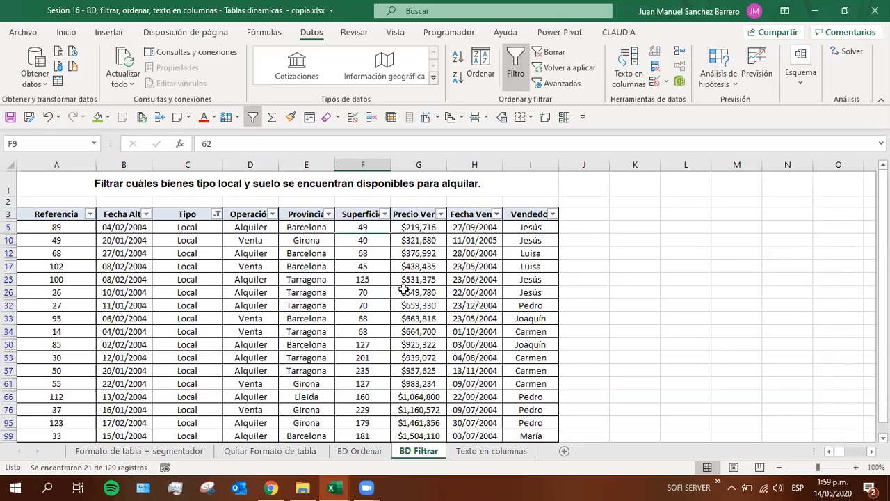
{"action": "left_click", "coordinate": [217, 214]}
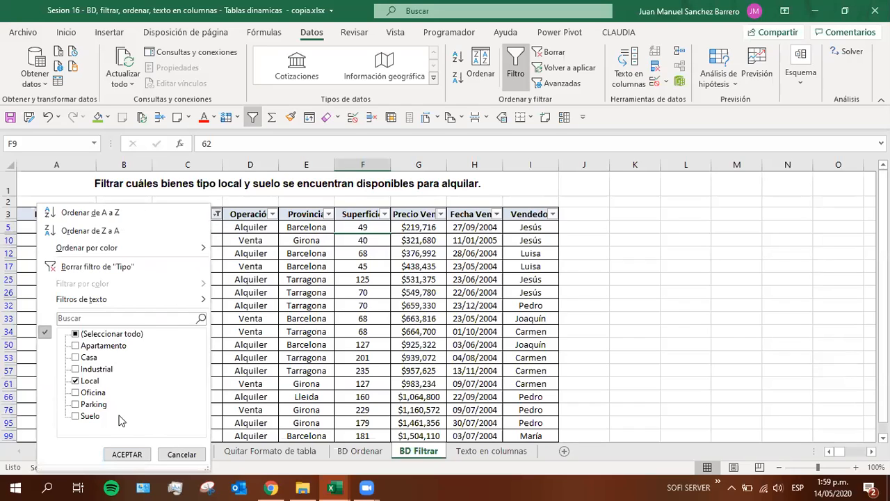
{"action": "left_click", "coordinate": [76, 416]}
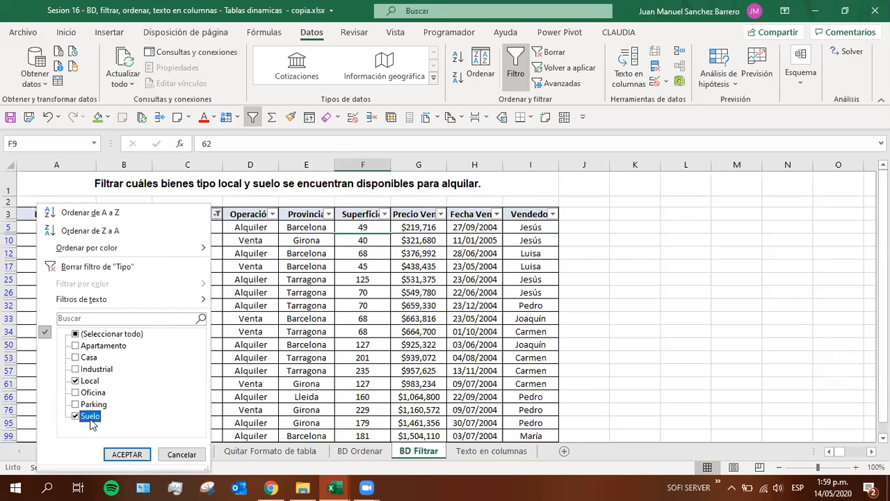
{"action": "left_click", "coordinate": [122, 454]}
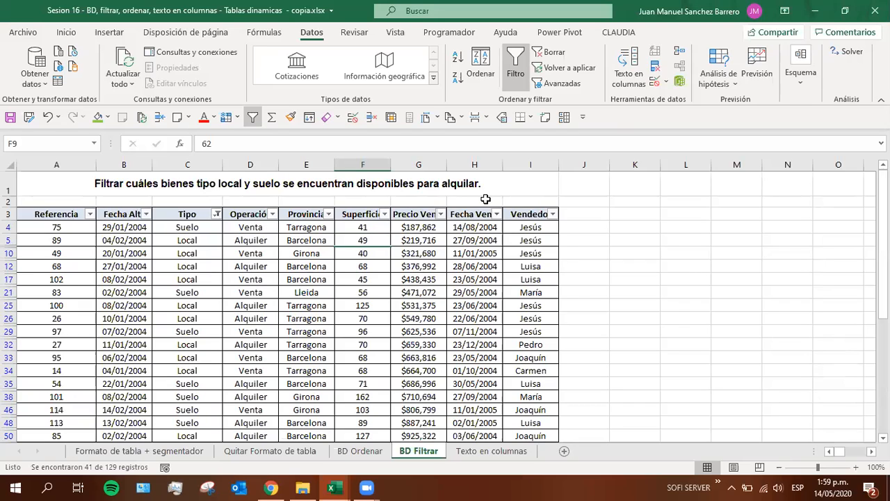
Filter the Operación column to show only Alquiler, excluding Venta
{"action": "left_click", "coordinate": [272, 214]}
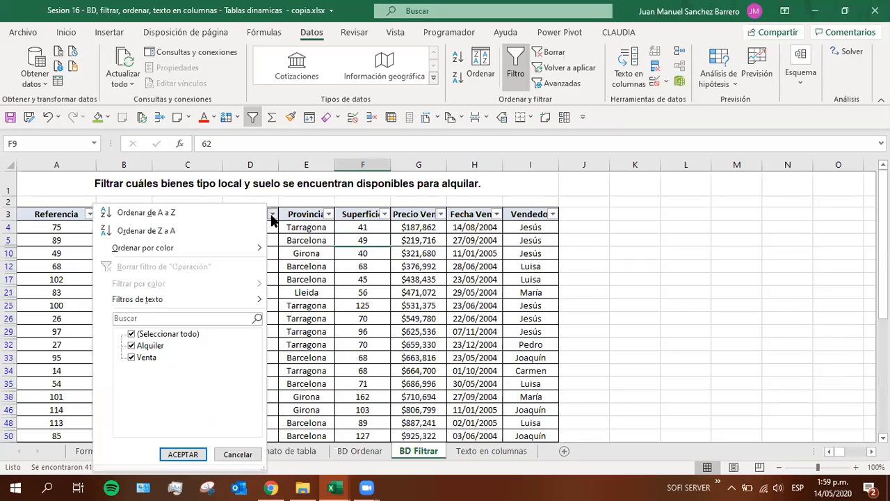
{"action": "left_click", "coordinate": [131, 357]}
{"action": "left_click", "coordinate": [183, 454]}
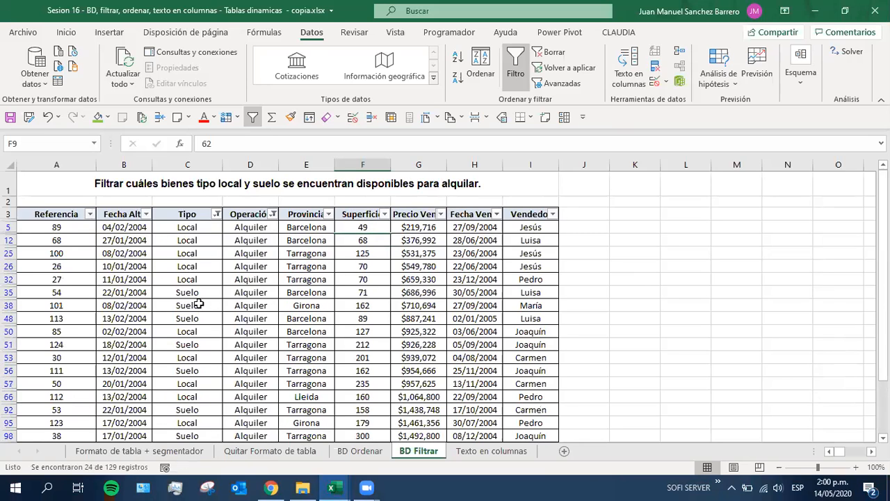
Select all the filtered Referencia values, from A5 to A127, to check the number of matching records
{"action": "scroll", "coordinate": [226, 366], "scroll_direction": "down", "scroll_amount": 2}
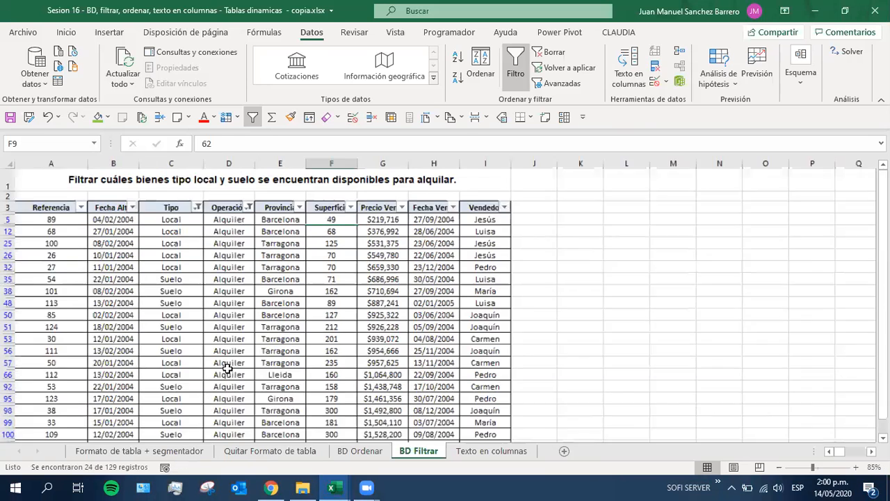
{"action": "left_click_drag", "start_coordinate": [43, 206], "coordinate": [32, 416]}
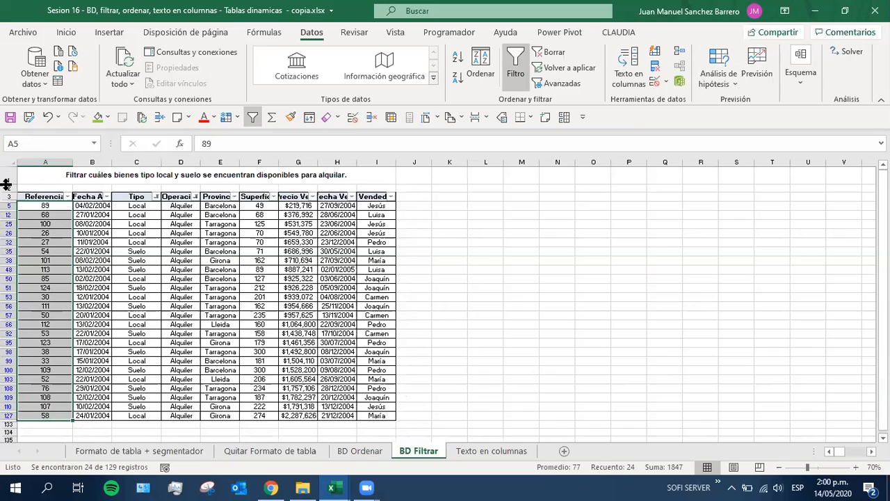
{"action": "key", "text": "Down"}
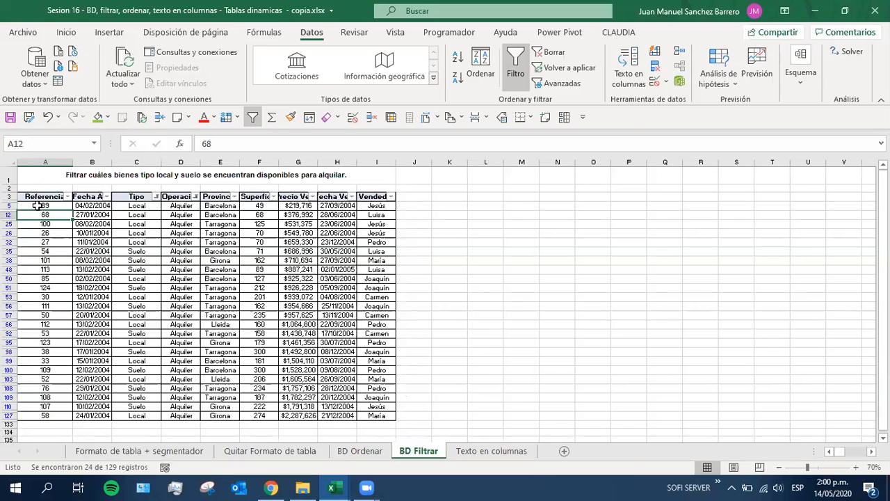
{"action": "left_click_drag", "start_coordinate": [38, 205], "coordinate": [45, 413]}
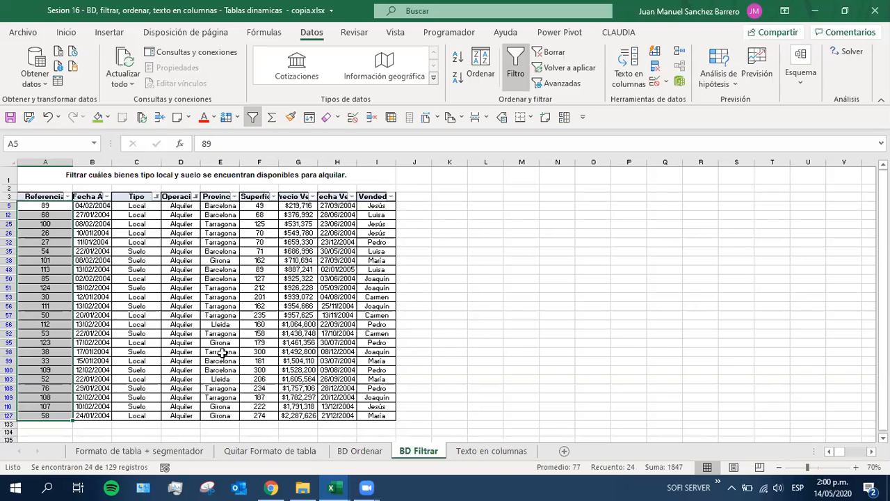
Recheck the filtered Referencia records from A5 to A127 against the exercise instruction in A1
{"action": "left_click_drag", "start_coordinate": [39, 206], "coordinate": [39, 417]}
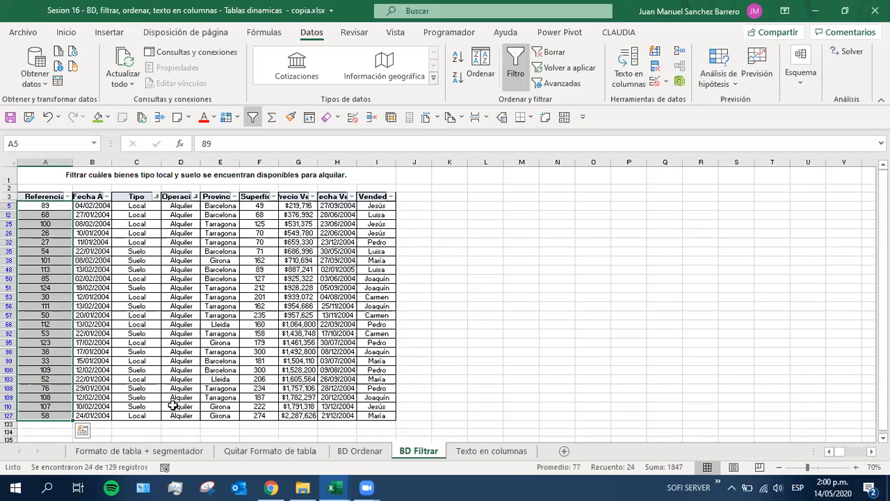
{"action": "left_click", "coordinate": [98, 179]}
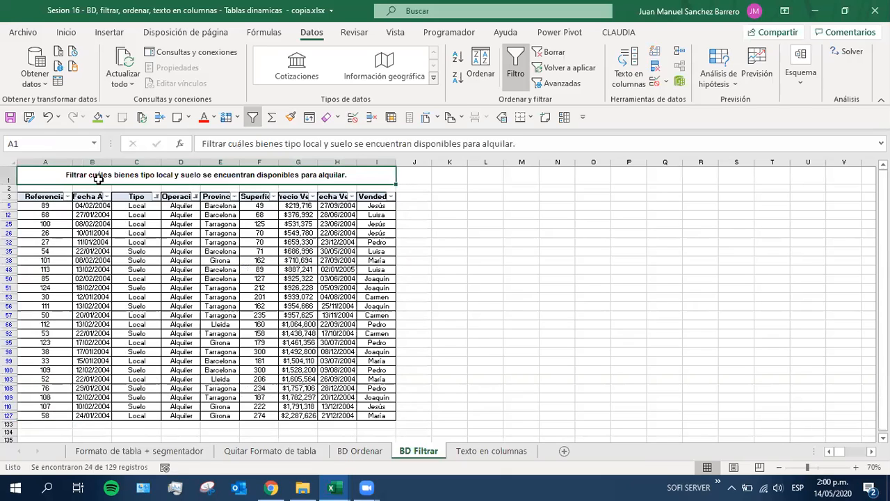
{"action": "scroll", "coordinate": [175, 247], "scroll_direction": "up", "scroll_amount": 1}
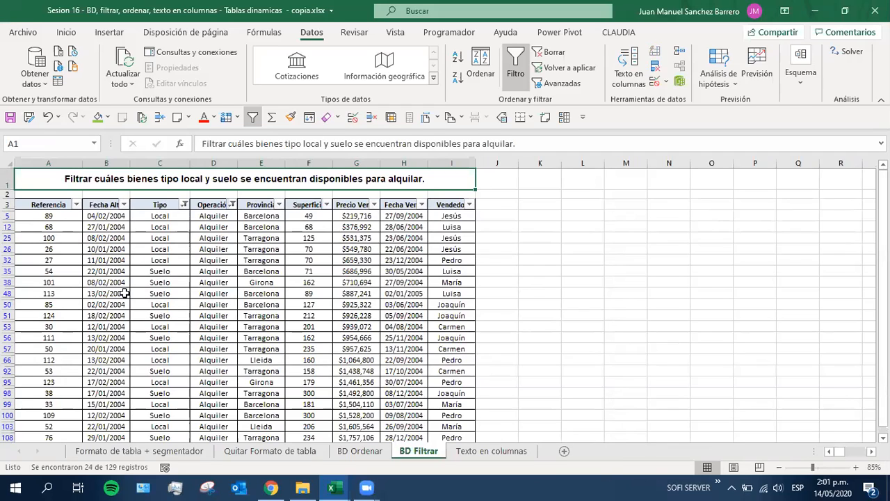
Save the workbook with the Tipo and Operación filters applied
{"action": "left_click", "coordinate": [9, 117]}
{"action": "left_click", "coordinate": [209, 357]}
{"action": "left_click", "coordinate": [115, 260]}
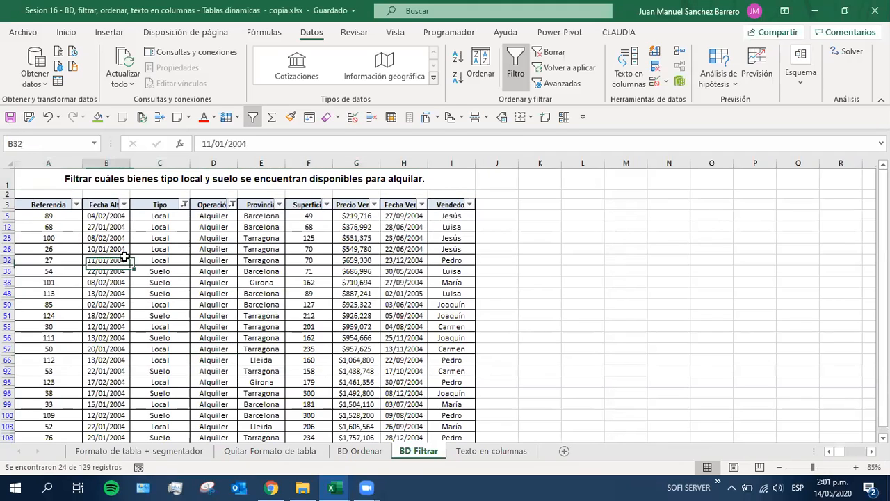
Open the Tipo column's filter options to review the selected property types
{"action": "left_click", "coordinate": [182, 317]}
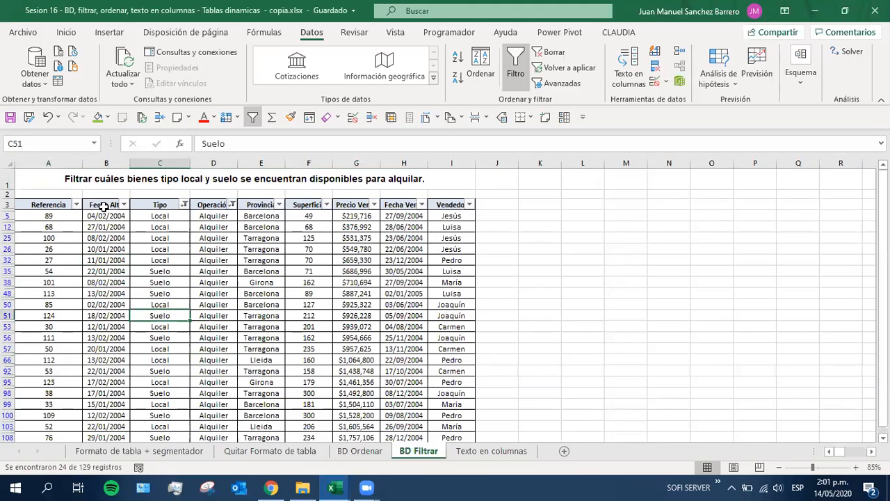
{"action": "left_click", "coordinate": [185, 205]}
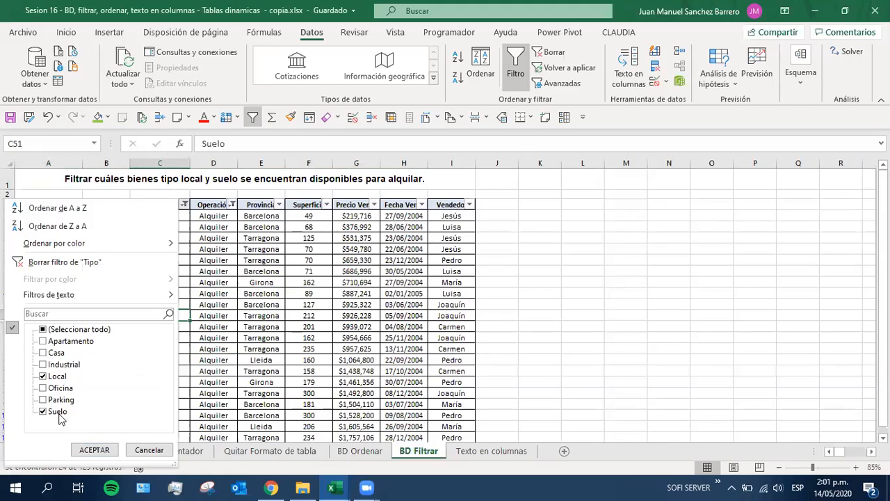
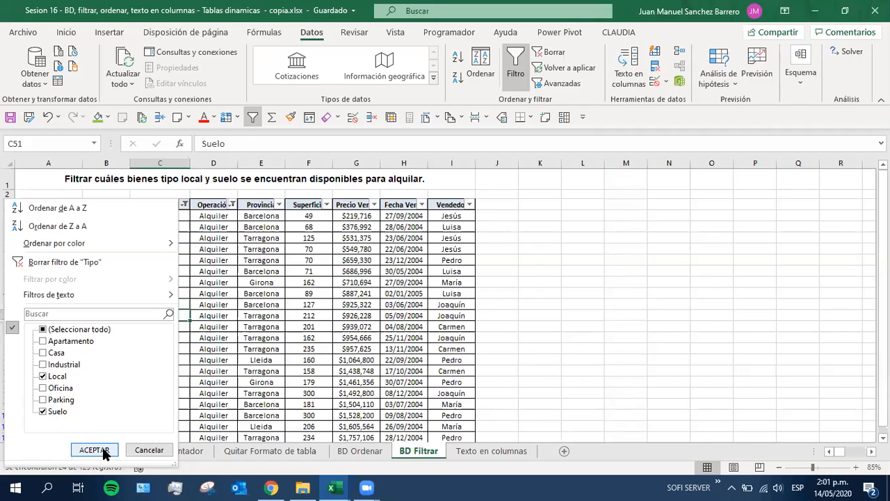
Close the Tipo filter options without changing them and open the Texto en columnas sheet
{"action": "left_click", "coordinate": [150, 451]}
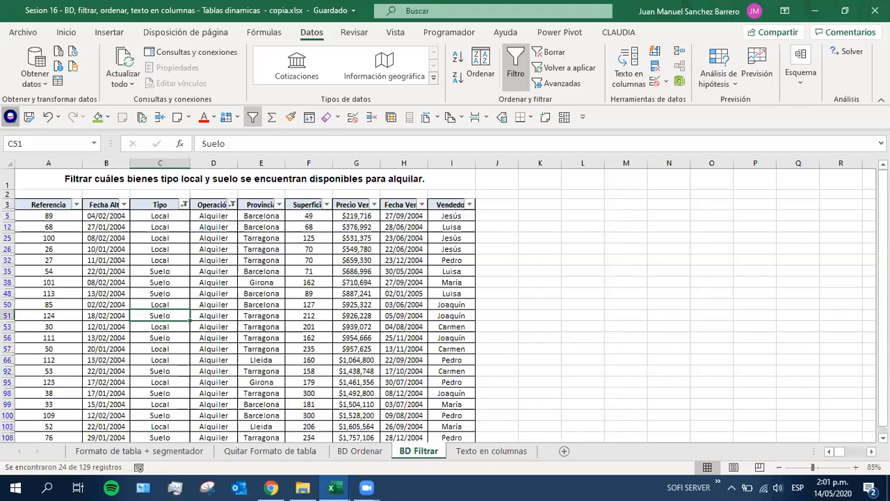
{"action": "left_click", "coordinate": [488, 451]}
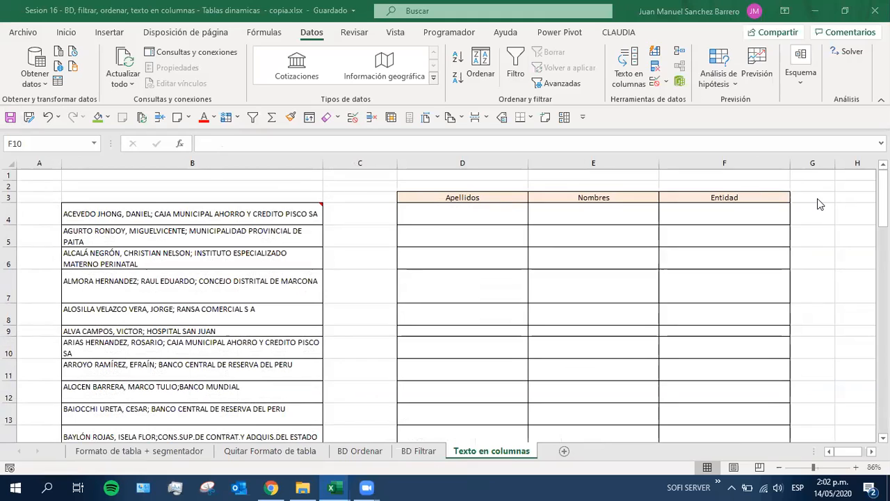
Examine the combined entries in B4:B13 against the empty Apellidos, Nombres and Entidad columns by selecting each range
{"action": "left_click", "coordinate": [423, 217]}
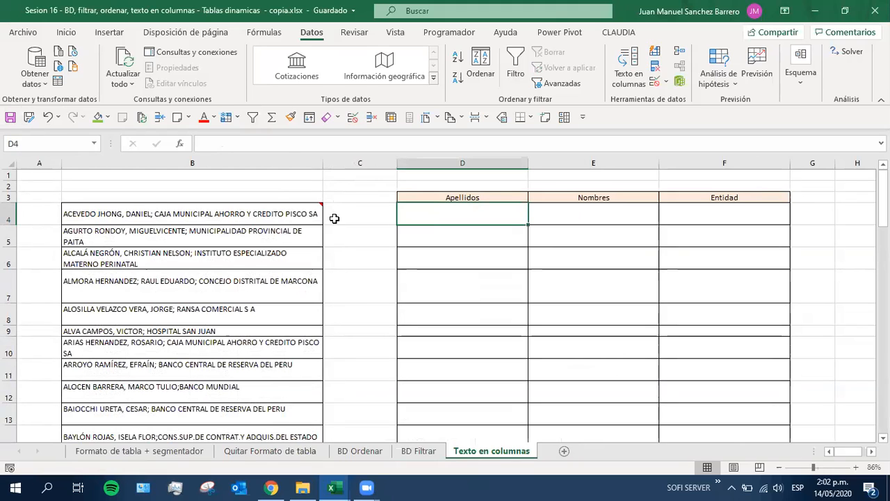
{"action": "left_click_drag", "start_coordinate": [125, 210], "coordinate": [155, 413]}
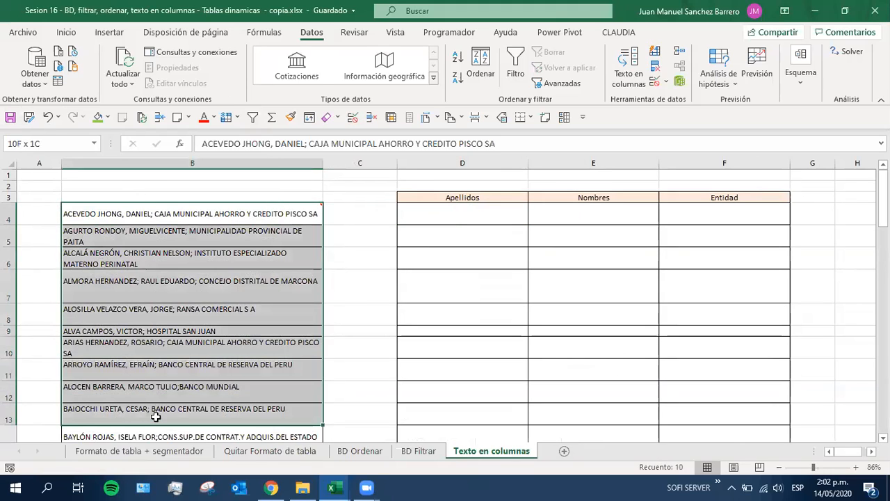
{"action": "left_click_drag", "start_coordinate": [441, 210], "coordinate": [515, 393]}
{"action": "left_click_drag", "start_coordinate": [595, 214], "coordinate": [598, 394]}
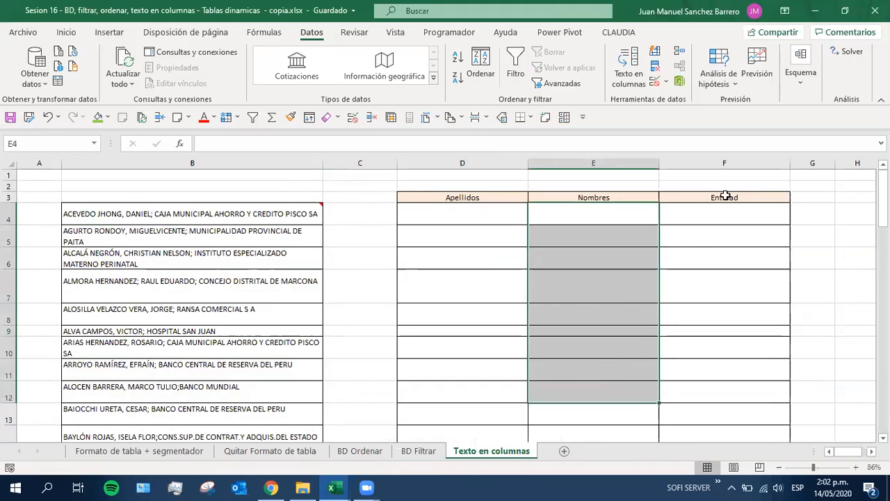
{"action": "left_click", "coordinate": [715, 230]}
{"action": "left_click_drag", "start_coordinate": [705, 213], "coordinate": [703, 401]}
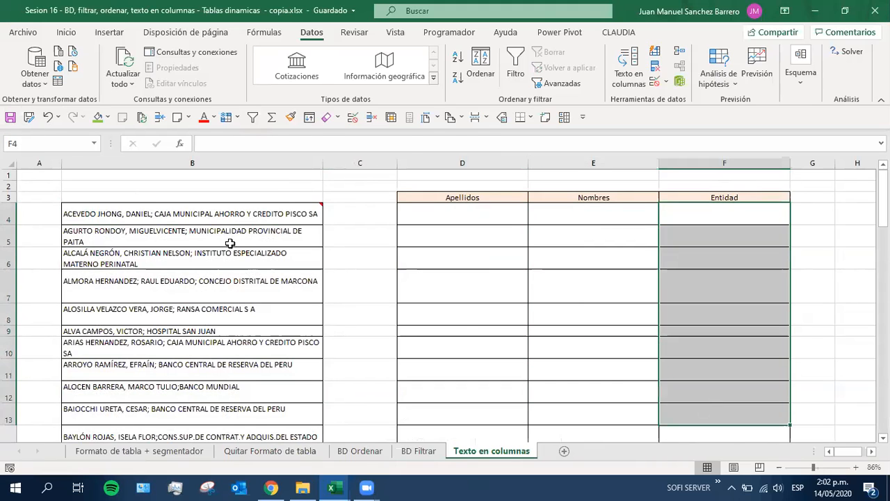
Select the combined text entries in B4:B12 again to review the data that needs separating
{"action": "left_click", "coordinate": [183, 221]}
{"action": "left_click_drag", "start_coordinate": [169, 385], "coordinate": [169, 386]}
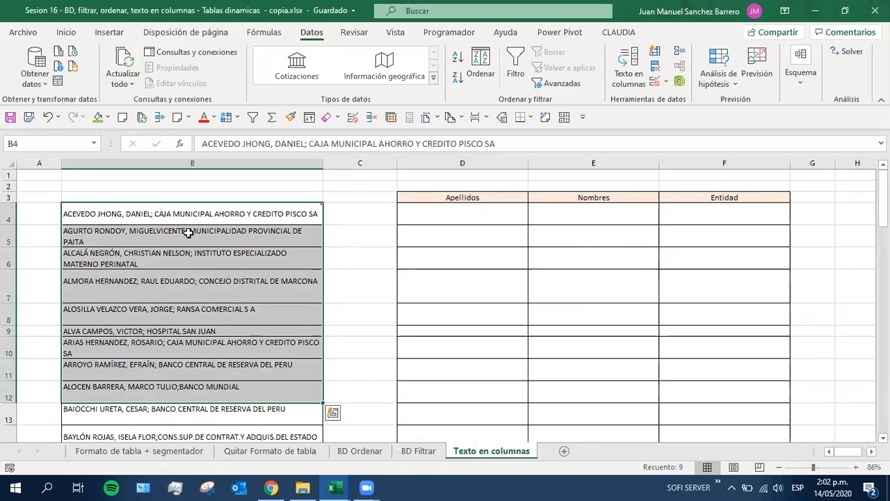
{"action": "mouse_move", "coordinate": [179, 218]}
{"action": "left_click_drag", "start_coordinate": [181, 219], "coordinate": [165, 389]}
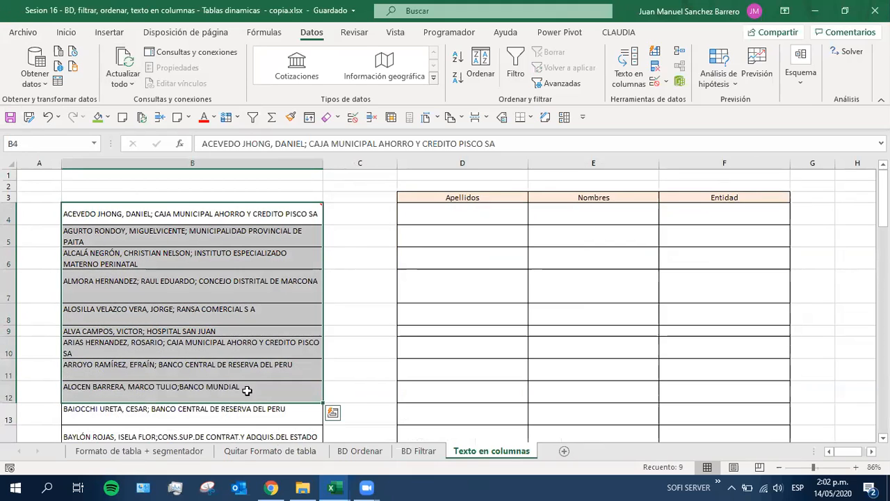
Switch to the NOTAS Excel basico G2 workbook and select cell H5 in the 14-may column
{"action": "left_click", "coordinate": [338, 486]}
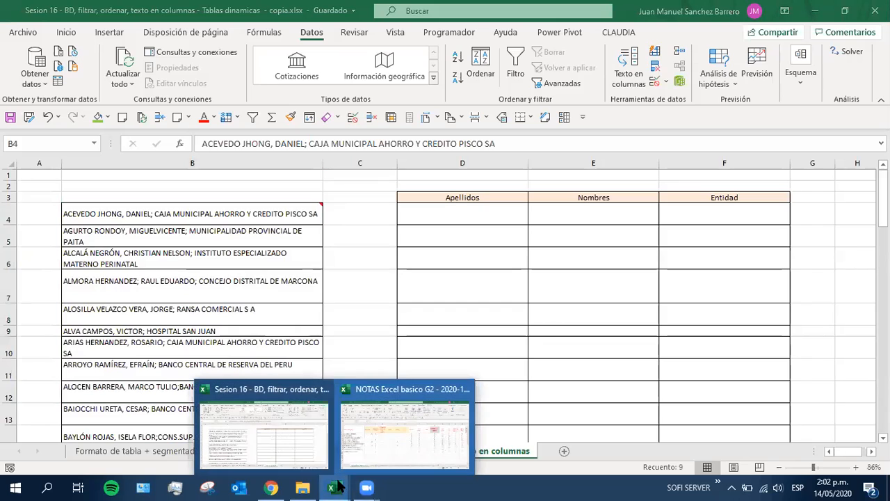
{"action": "left_click", "coordinate": [382, 441]}
{"action": "scroll", "coordinate": [341, 322], "scroll_direction": "up", "scroll_amount": 6}
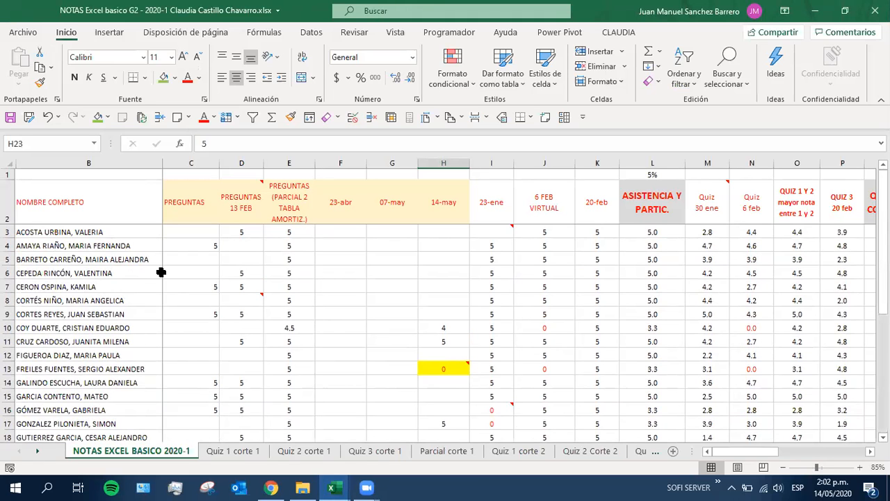
{"action": "left_click", "coordinate": [440, 260]}
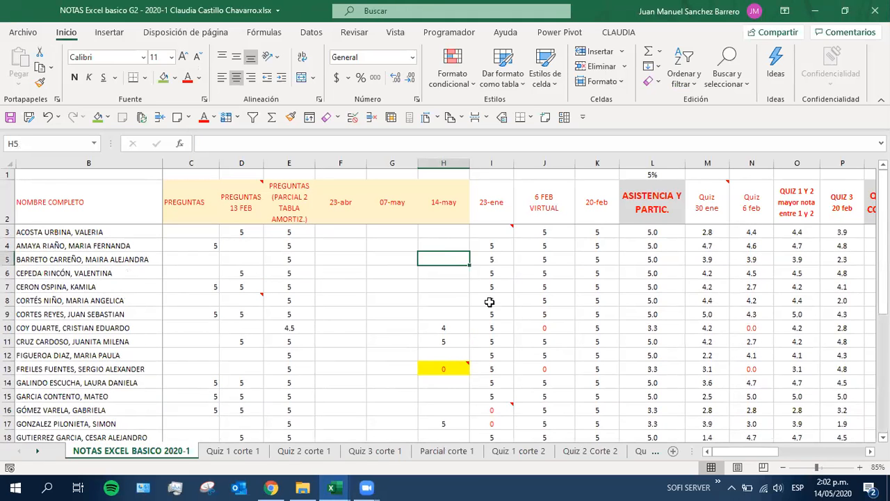
{"action": "mouse_move", "coordinate": [356, 486]}
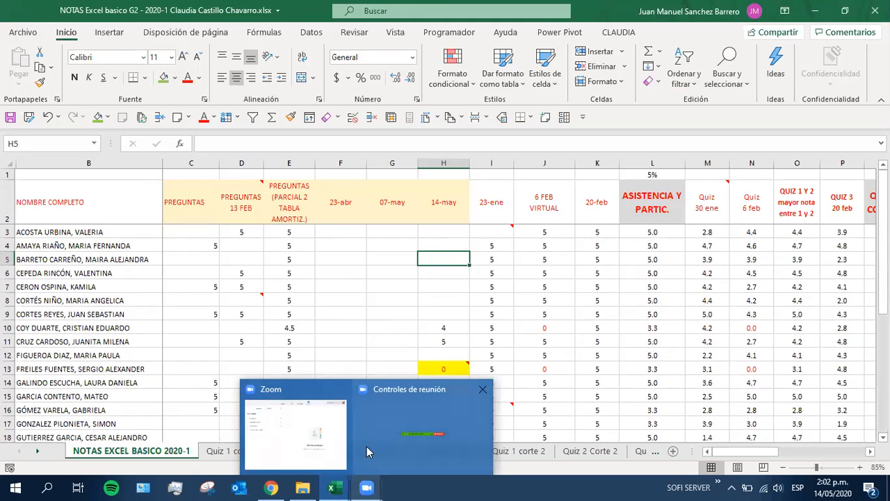
{"action": "mouse_move", "coordinate": [368, 441]}
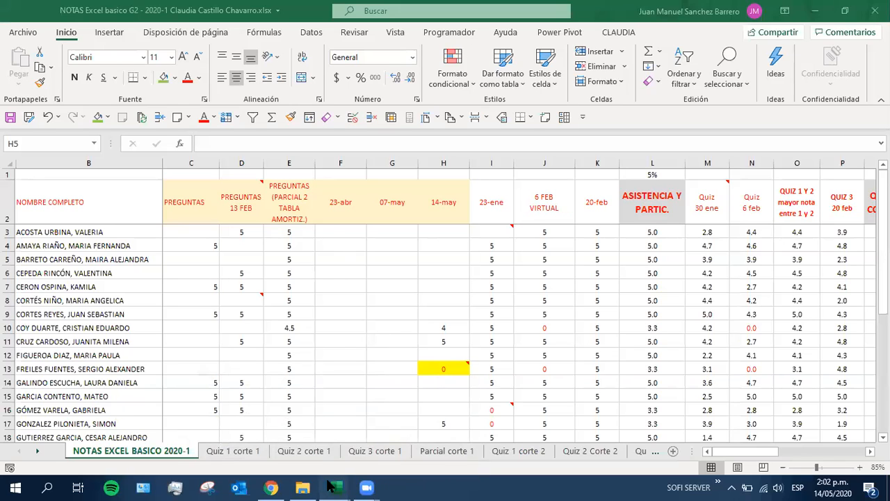
Return to the Sesion 16 workbook and review the combined entries in B4:B13 of the Texto en columnas sheet
{"action": "left_click", "coordinate": [284, 425]}
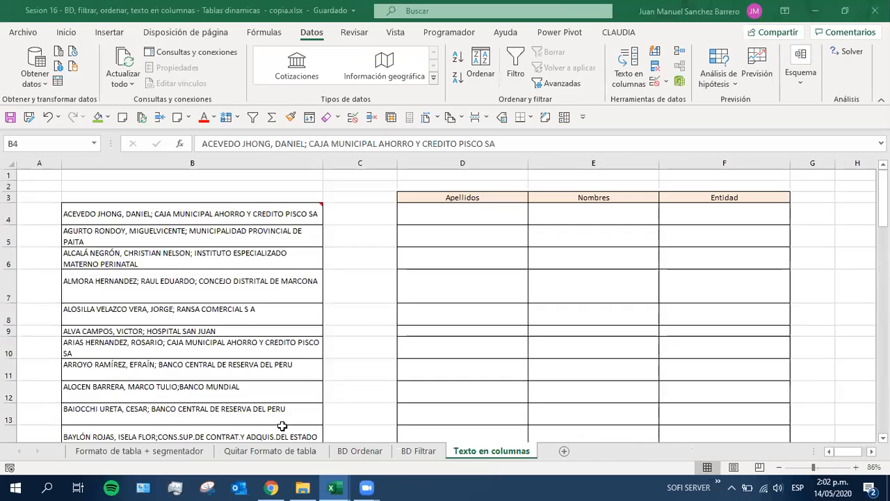
{"action": "left_click", "coordinate": [204, 281]}
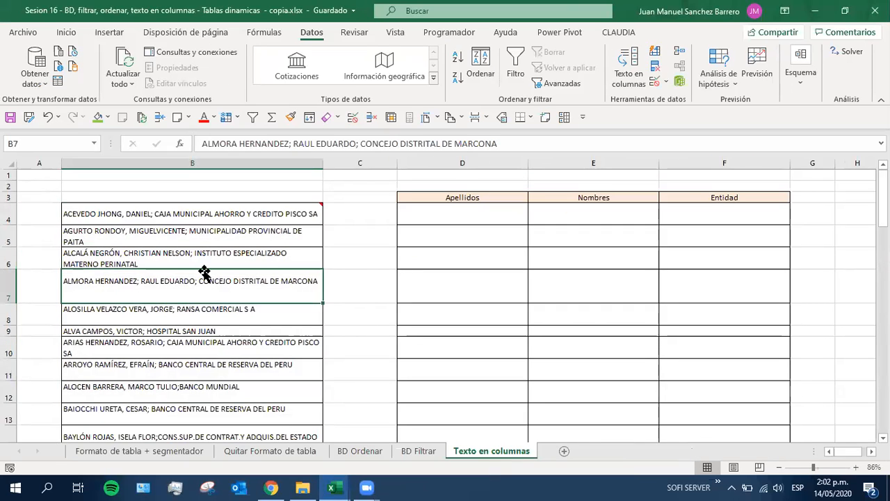
{"action": "left_click_drag", "start_coordinate": [222, 212], "coordinate": [184, 417]}
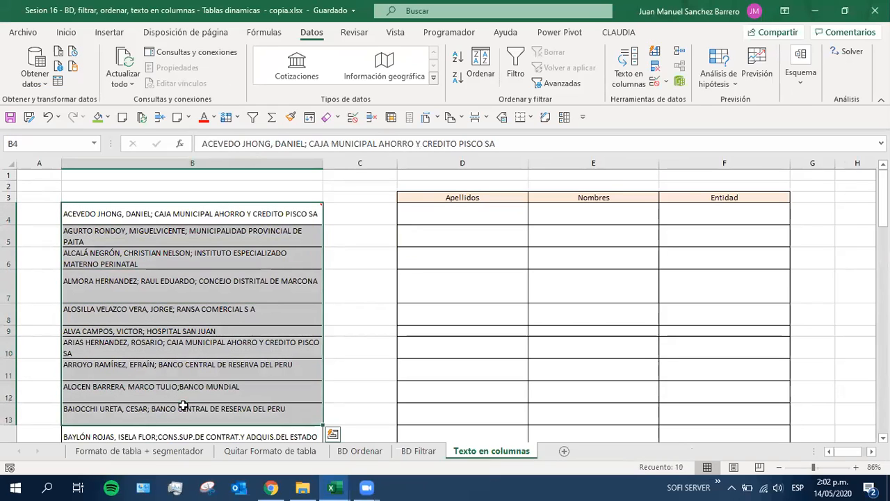
{"action": "mouse_move", "coordinate": [188, 218]}
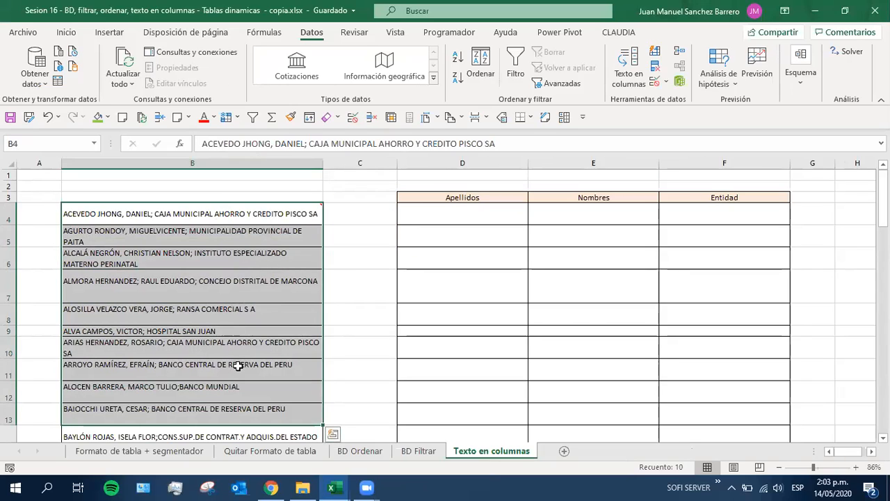
{"action": "left_click", "coordinate": [473, 331]}
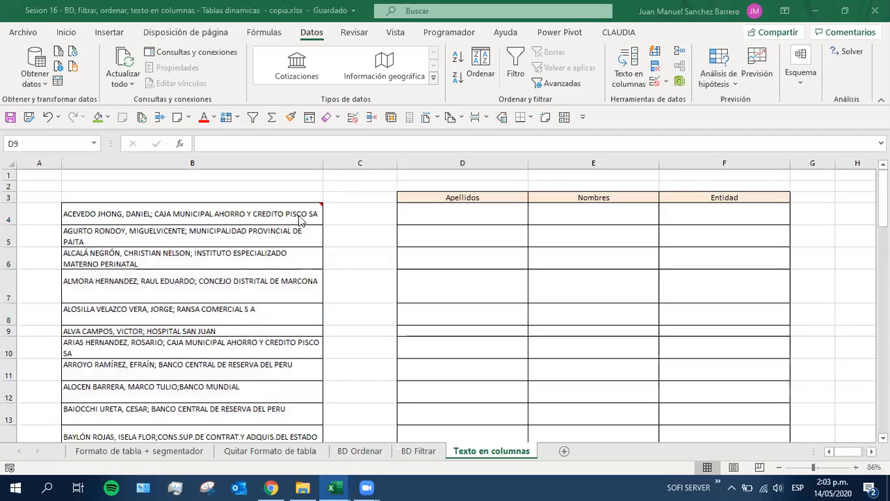
Compare the empty Apellidos and Nombres columns with the combined source entries in B4:B12
{"action": "left_click", "coordinate": [472, 208]}
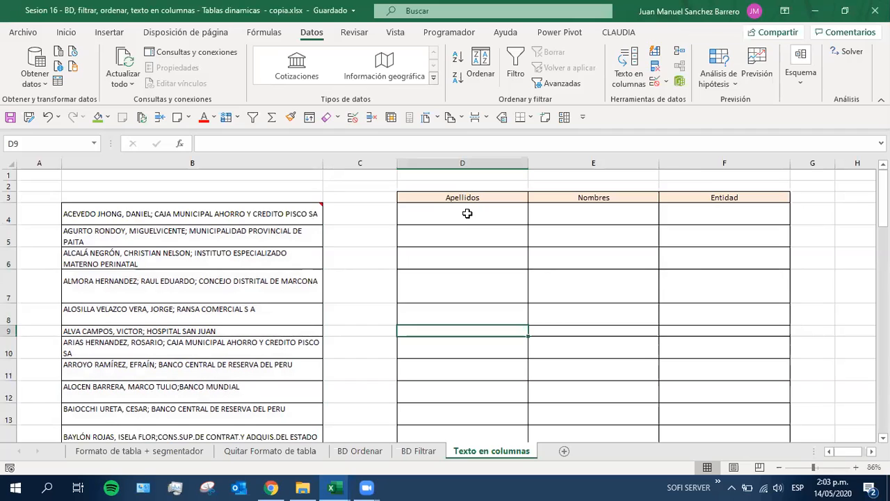
{"action": "left_click_drag", "start_coordinate": [556, 213], "coordinate": [584, 347]}
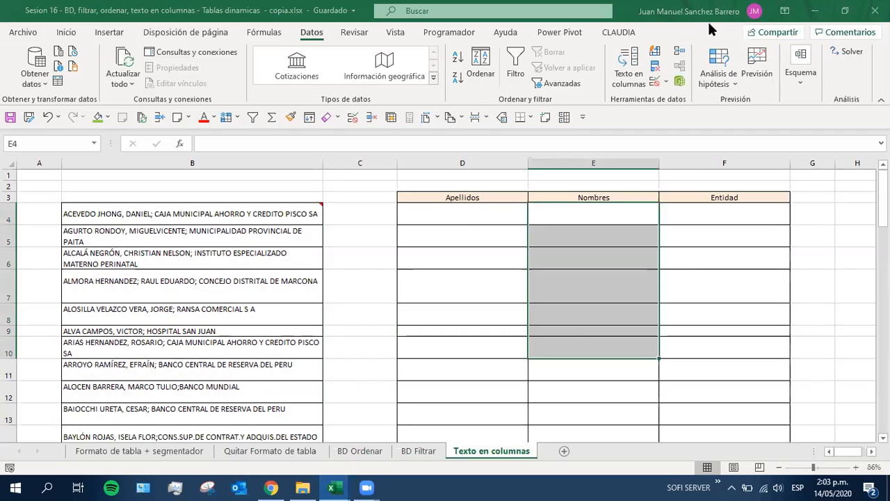
{"action": "left_click_drag", "start_coordinate": [98, 215], "coordinate": [110, 395]}
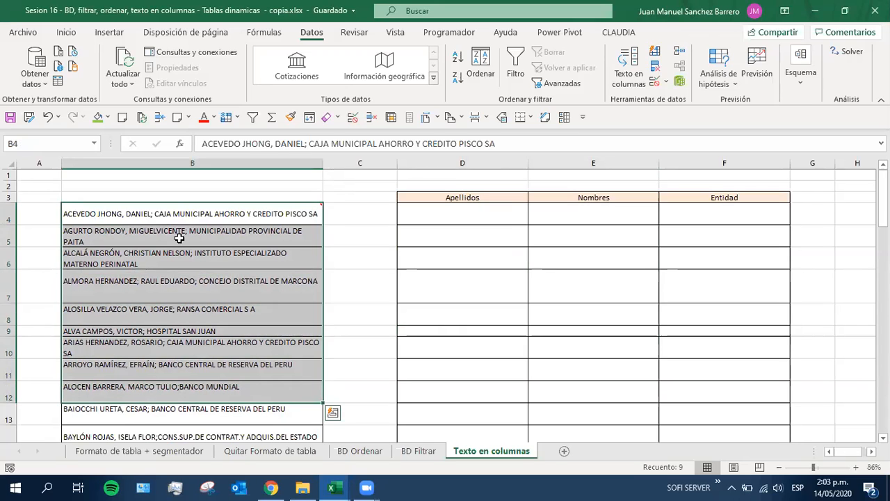
Record a grade of 0 in H5 of the NOTAS workbook, save it, and return to the Sesion 16 workbook
{"action": "key", "text": "alt+Tab"}
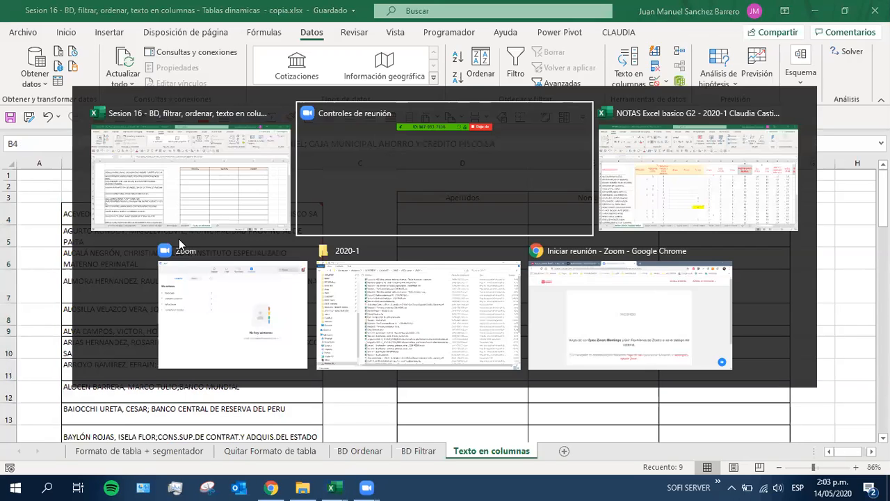
{"action": "key", "text": "alt+Tab"}
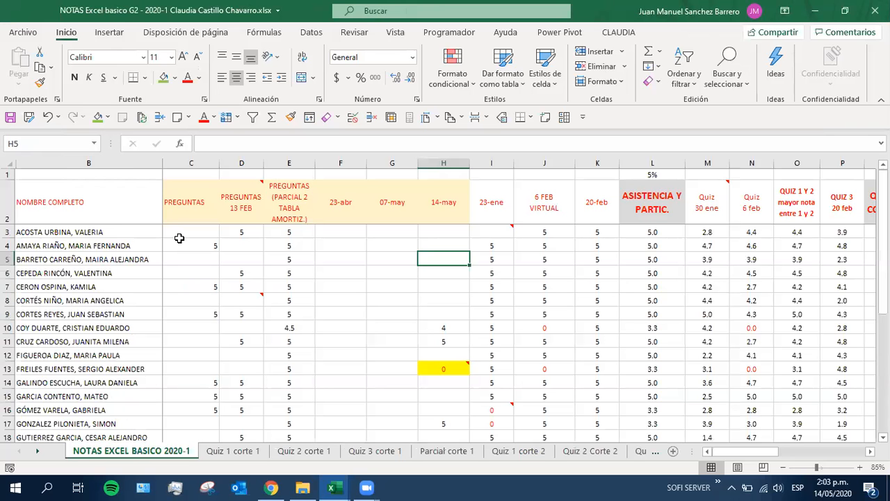
{"action": "type", "text": "0"}
{"action": "key", "text": "Return"}
{"action": "key", "text": "ctrl+s"}
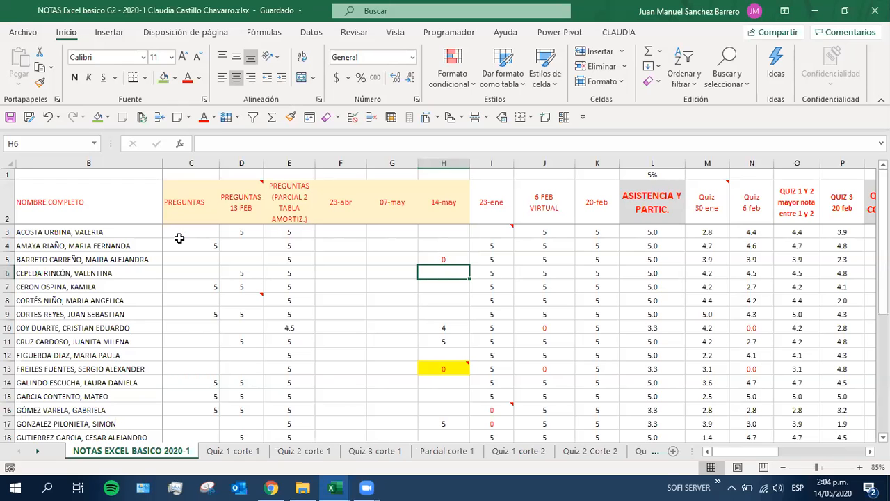
{"action": "key", "text": "alt+Tab"}
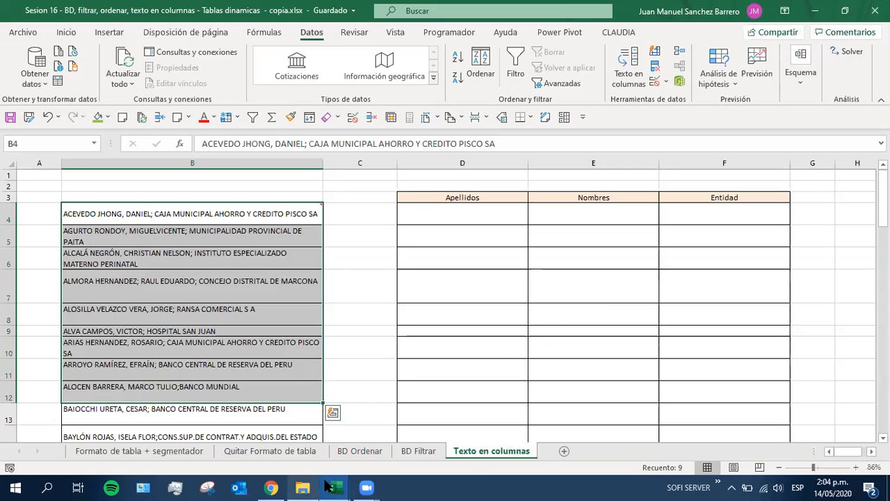
Record a grade of 5 in H7 of the NOTAS workbook's 14-may column and return to the Sesion 16 workbook
{"action": "mouse_move", "coordinate": [332, 483]}
{"action": "left_click", "coordinate": [363, 421]}
{"action": "left_click", "coordinate": [122, 273]}
{"action": "left_click", "coordinate": [76, 287]}
{"action": "left_click", "coordinate": [438, 287]}
{"action": "type", "text": "5"}
{"action": "key", "text": "Return"}
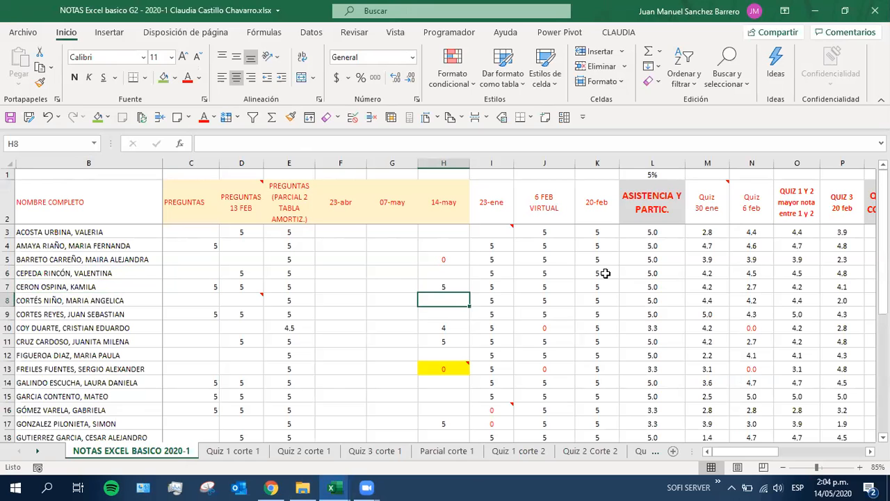
{"action": "key", "text": "alt+Tab"}
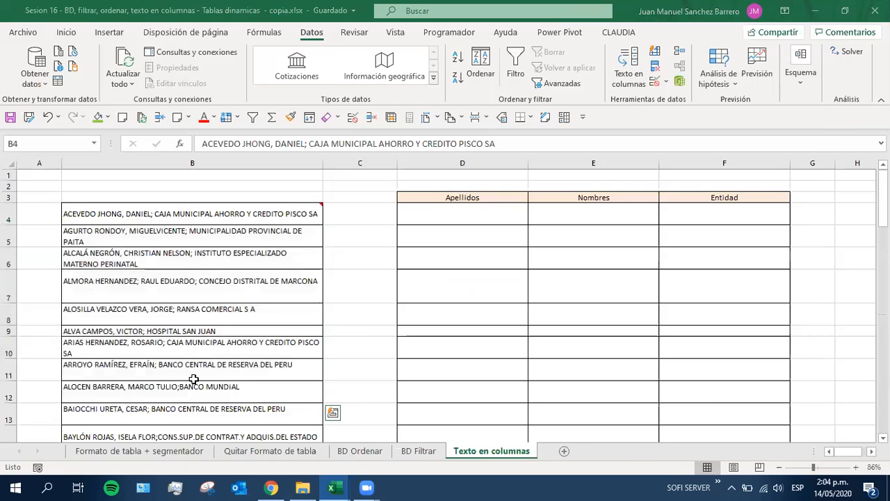
{"action": "key", "text": "alt+Tab"}
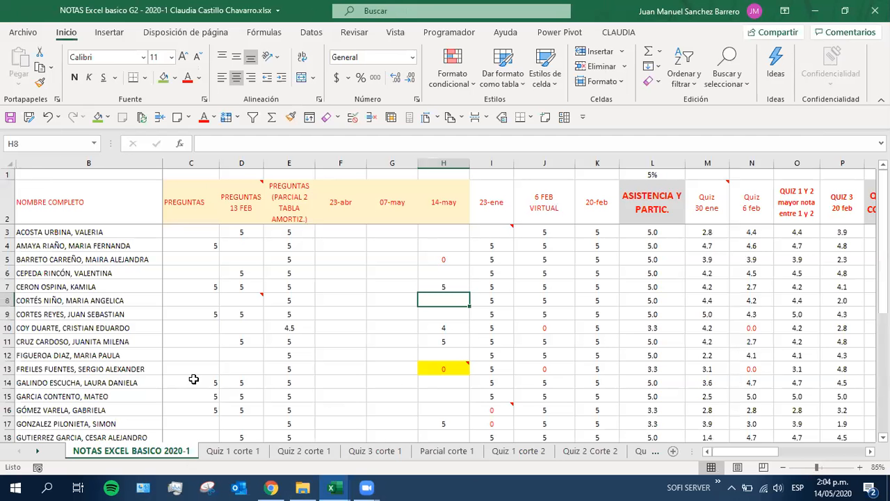
{"action": "key", "text": "alt+Tab"}
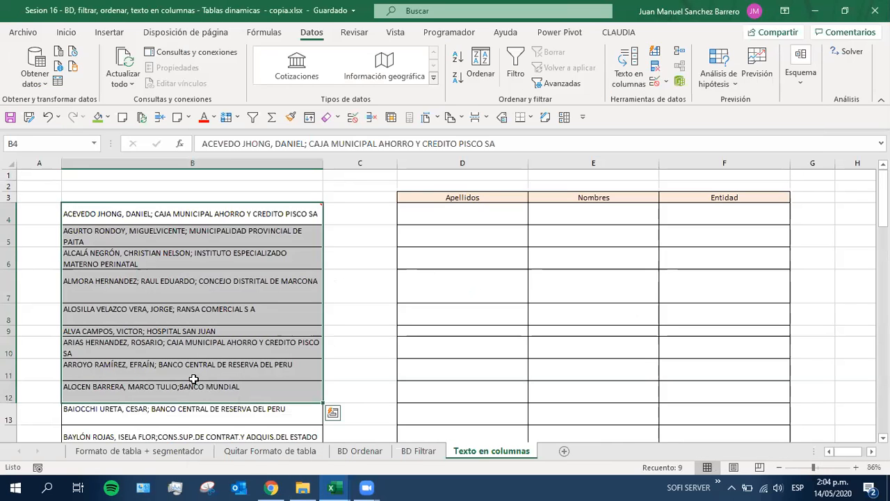
Examine how the combined entry in B4 and its instruction note relate to the Apellidos and Nombres columns
{"action": "left_click", "coordinate": [114, 257]}
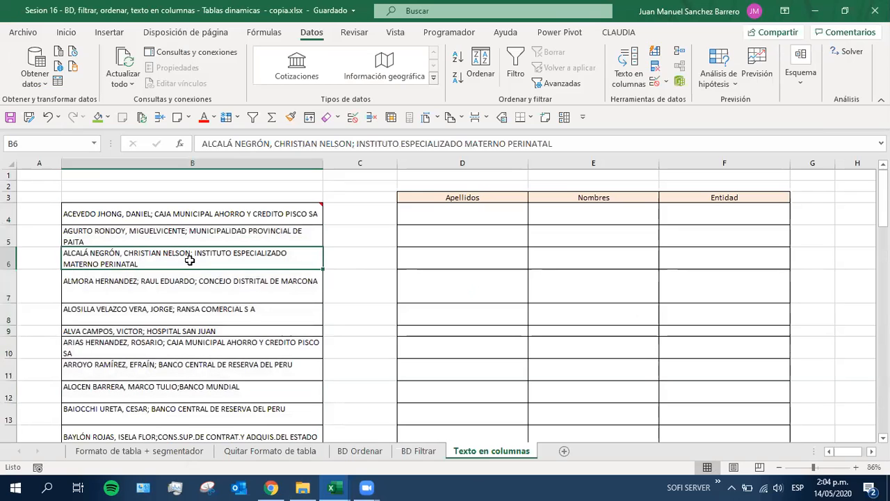
{"action": "scroll", "coordinate": [190, 261], "scroll_direction": "up", "scroll_amount": 2, "text": "ctrl"}
{"action": "key", "text": "Left"}
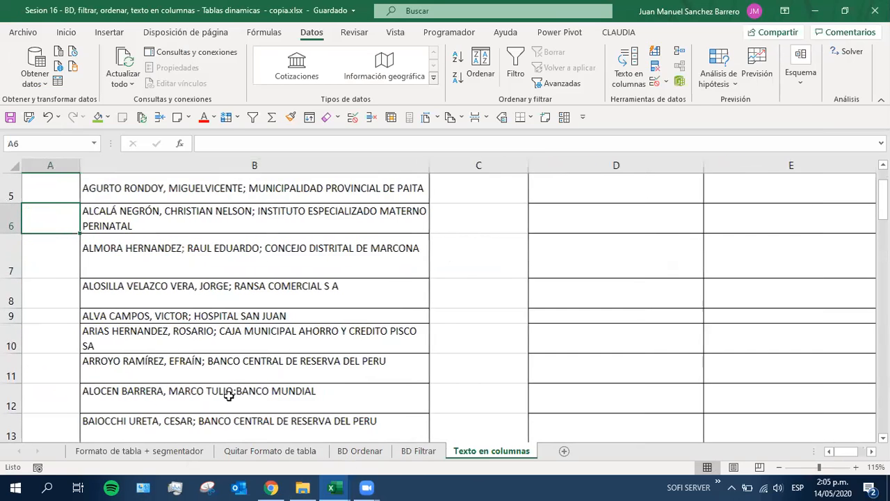
{"action": "scroll", "coordinate": [240, 361], "scroll_direction": "up", "scroll_amount": 2}
{"action": "left_click", "coordinate": [147, 235]}
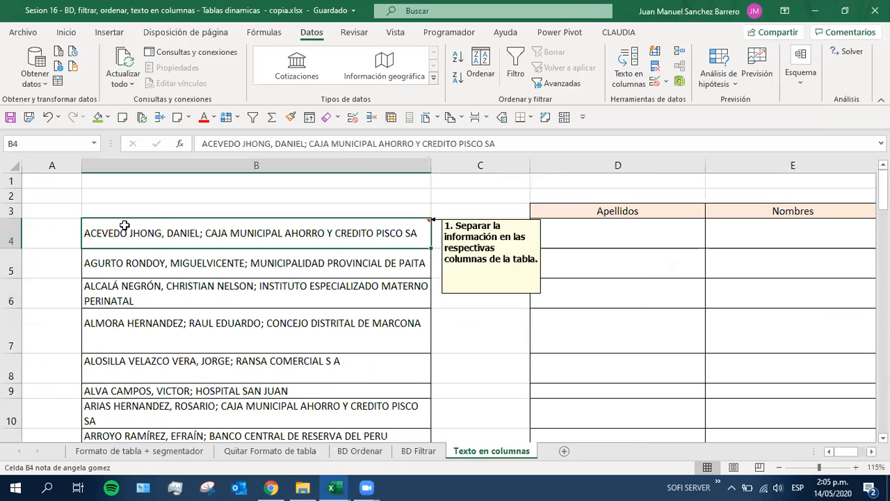
{"action": "left_click_drag", "start_coordinate": [570, 234], "coordinate": [568, 385]}
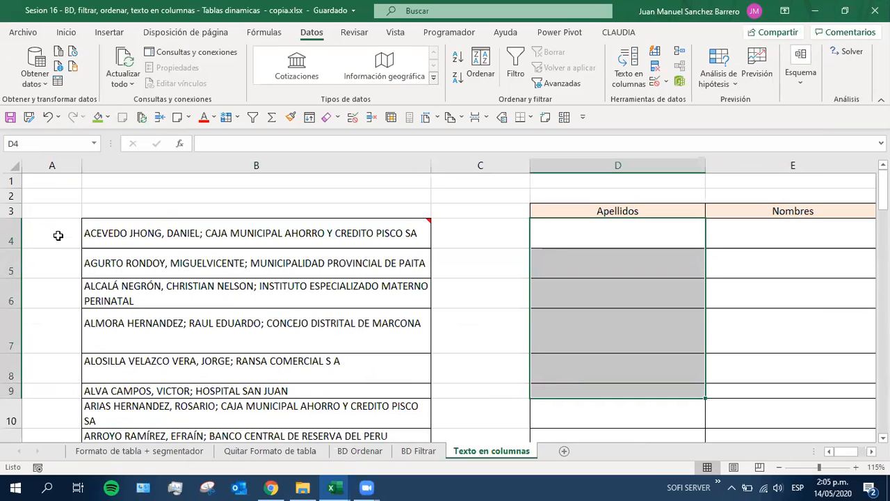
{"action": "mouse_move", "coordinate": [239, 236]}
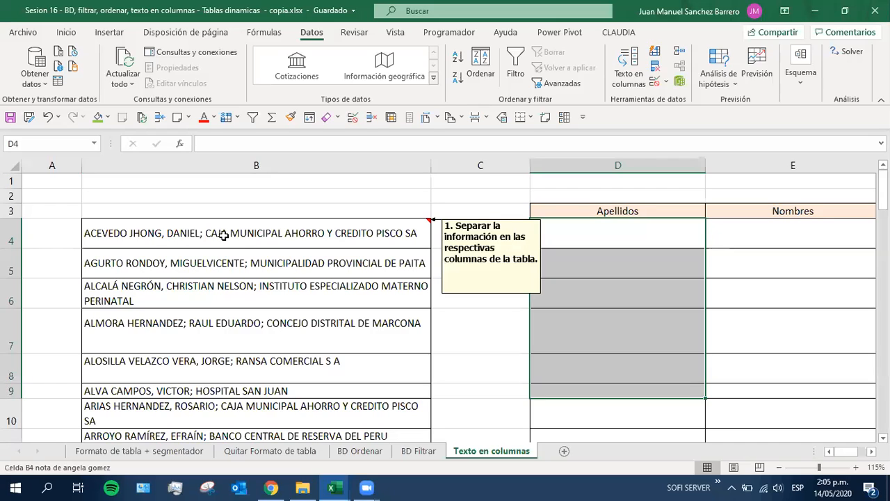
{"action": "left_click", "coordinate": [209, 236]}
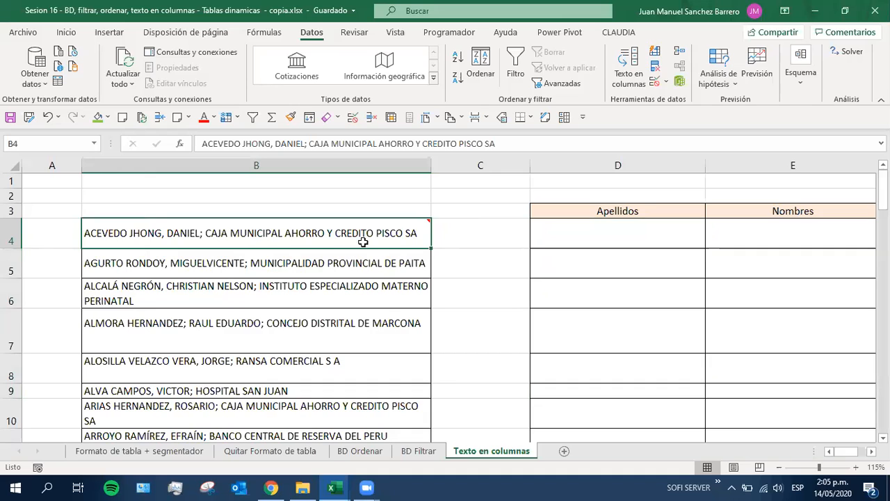
Examine the comma and semicolon that separate the surname, first name and entity in B4
{"action": "scroll", "coordinate": [401, 319], "scroll_direction": "down", "scroll_amount": 3, "text": "ctrl"}
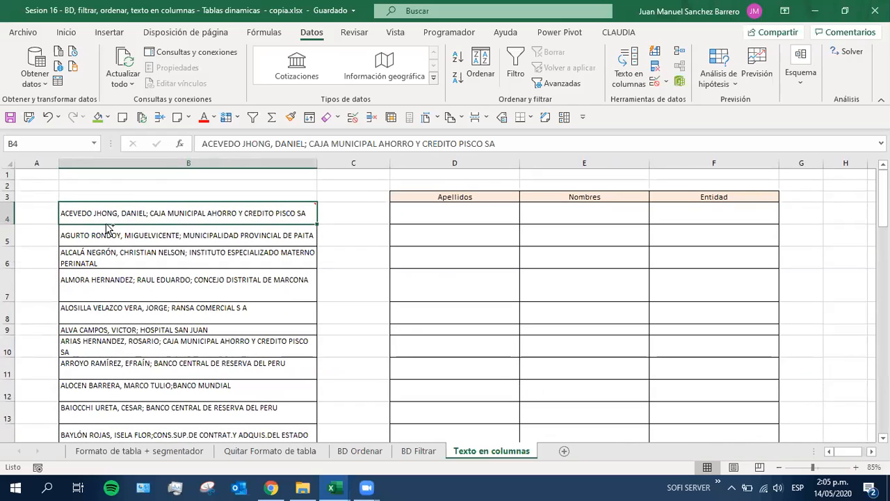
{"action": "mouse_move", "coordinate": [97, 211]}
{"action": "mouse_move", "coordinate": [241, 213]}
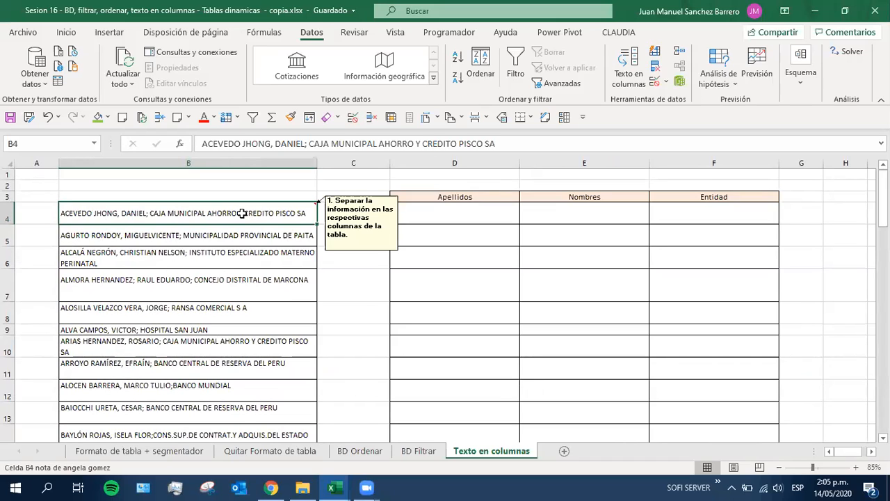
{"action": "double_click", "coordinate": [122, 213]}
{"action": "left_click_drag", "start_coordinate": [121, 213], "coordinate": [117, 213]}
{"action": "left_click", "coordinate": [148, 214]}
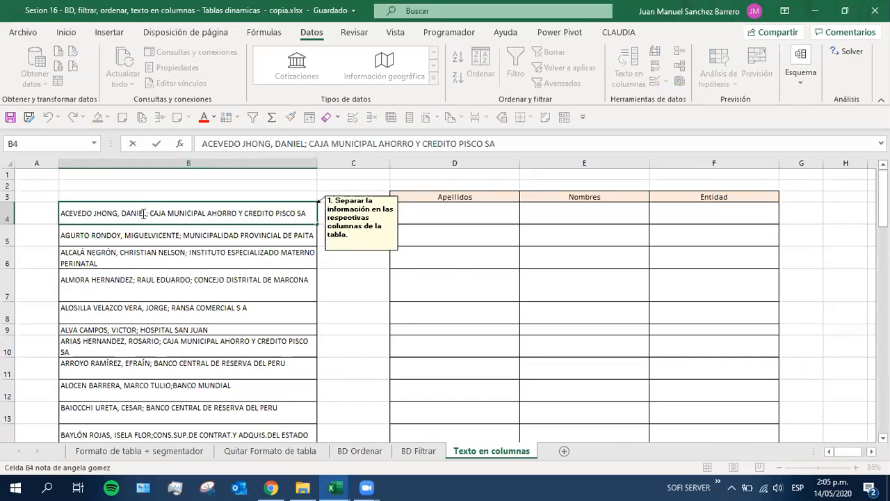
{"action": "left_click_drag", "start_coordinate": [144, 213], "coordinate": [148, 214]}
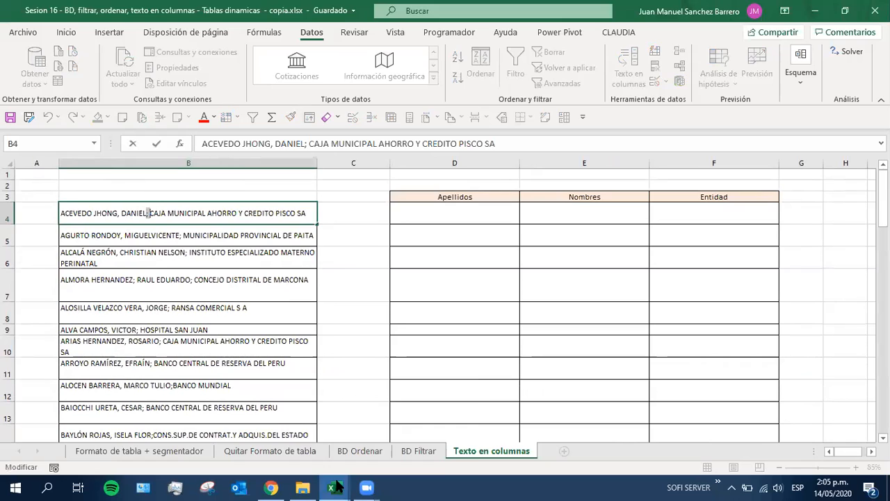
Record a grade of 5 in H15 of the NOTAS workbook's 14-may column and return to the Sesion 16 workbook
{"action": "mouse_move", "coordinate": [336, 486]}
{"action": "left_click", "coordinate": [374, 448]}
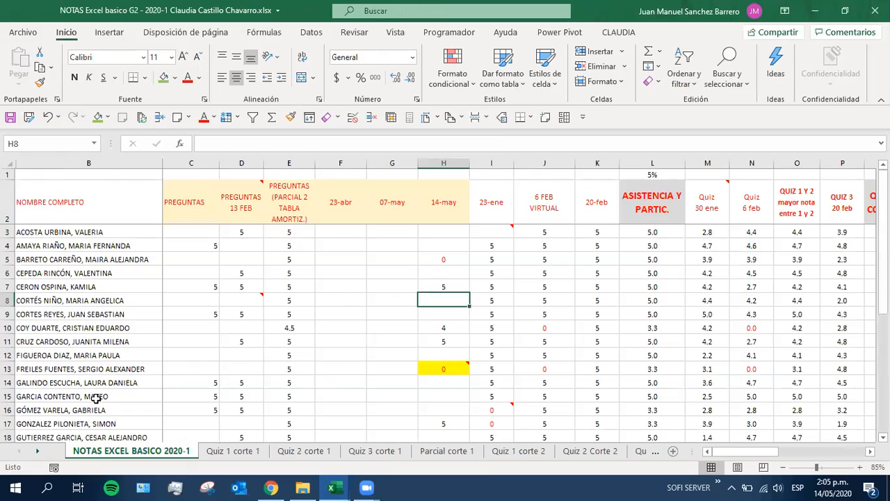
{"action": "left_click", "coordinate": [70, 397]}
{"action": "left_click", "coordinate": [428, 395]}
{"action": "type", "text": "5"}
{"action": "key", "text": "Return"}
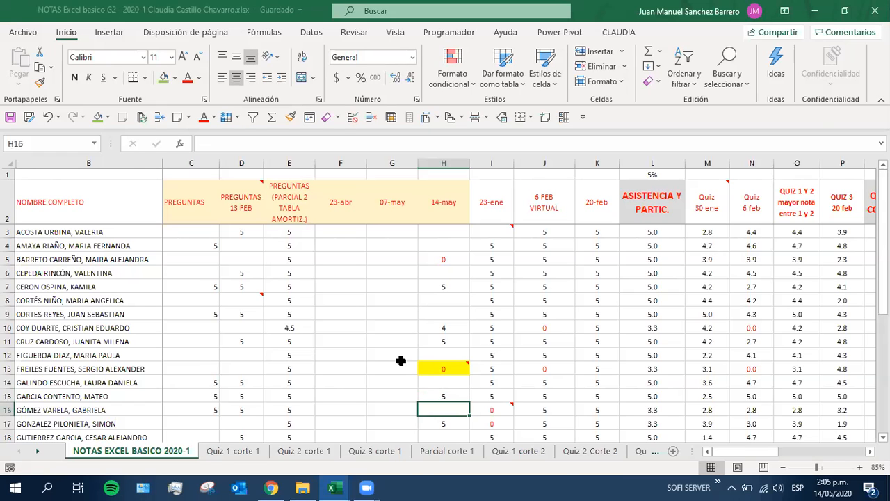
{"action": "key", "text": "alt+Tab"}
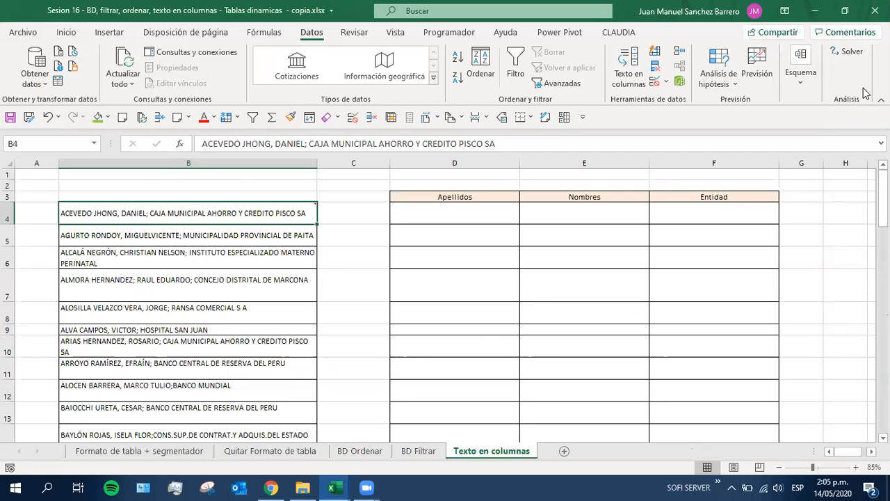
{"action": "left_click", "coordinate": [449, 217]}
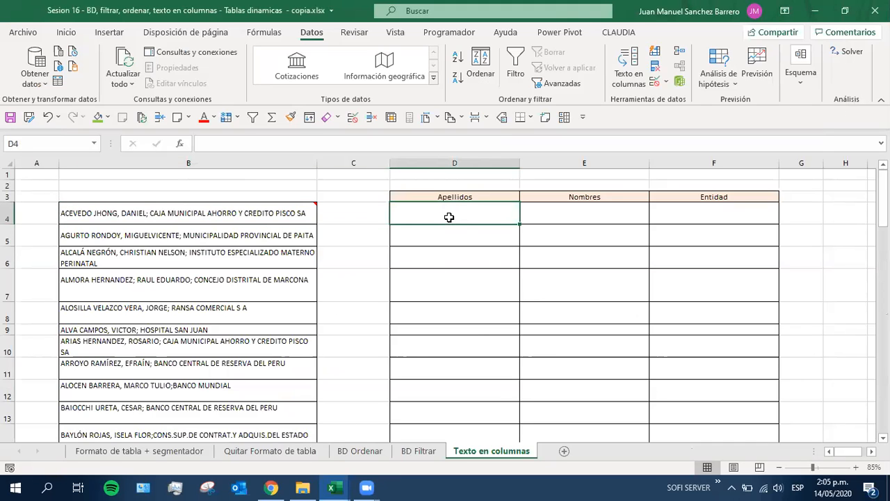
{"action": "type", "text": "=extr"}
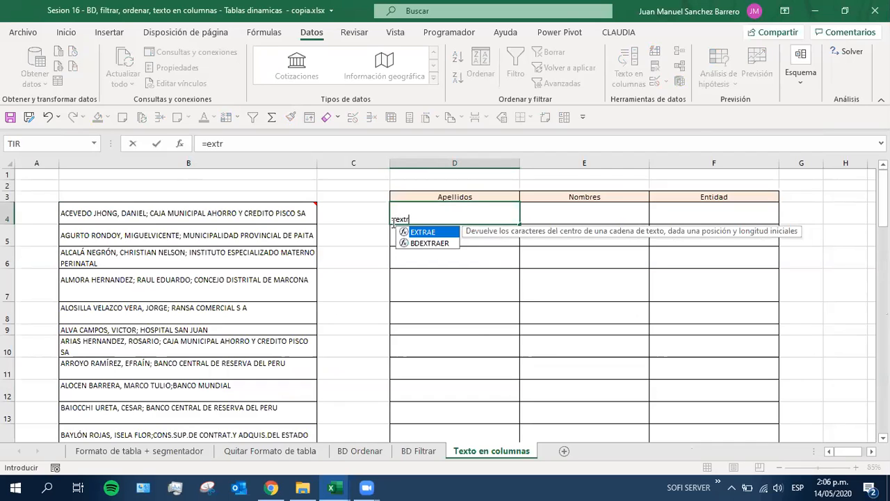
{"action": "key", "text": "Escape"}
Compare the combined entries in column B with the empty Apellidos, Nombres and Entidad columns
{"action": "left_click", "coordinate": [91, 214]}
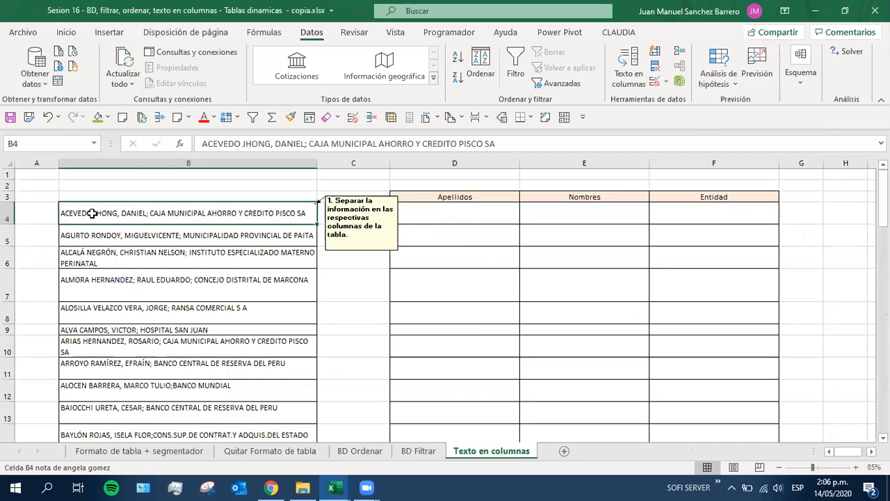
{"action": "left_click", "coordinate": [97, 258]}
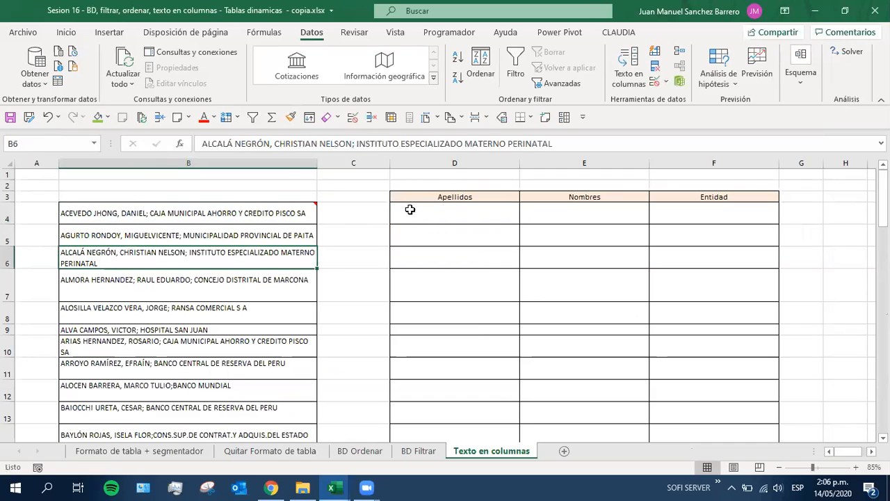
{"action": "left_click_drag", "start_coordinate": [410, 209], "coordinate": [467, 312]}
{"action": "left_click_drag", "start_coordinate": [554, 215], "coordinate": [606, 372]}
{"action": "left_click_drag", "start_coordinate": [678, 215], "coordinate": [692, 358]}
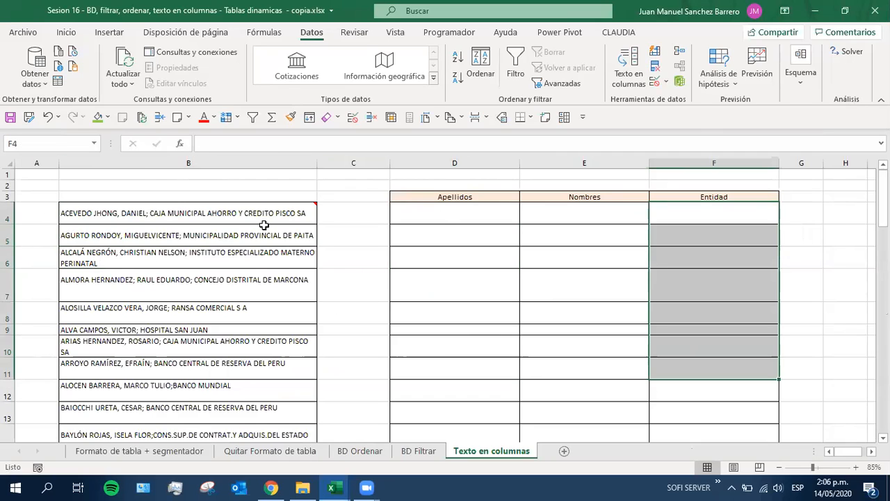
{"action": "left_click_drag", "start_coordinate": [407, 204], "coordinate": [449, 360]}
{"action": "left_click_drag", "start_coordinate": [589, 214], "coordinate": [584, 393]}
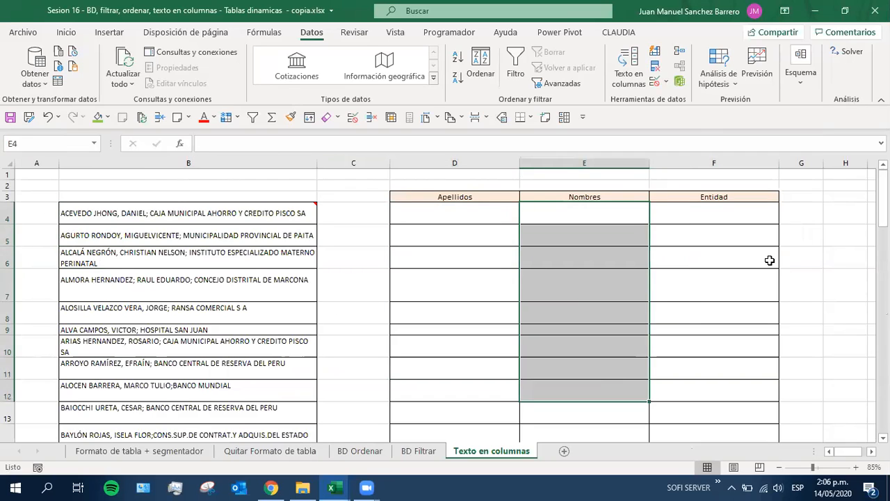
{"action": "left_click_drag", "start_coordinate": [712, 211], "coordinate": [710, 390]}
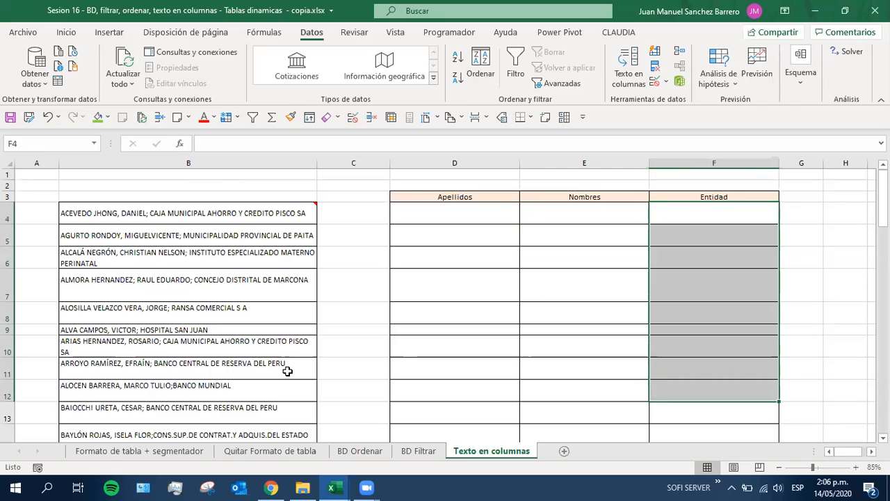
{"action": "left_click_drag", "start_coordinate": [105, 201], "coordinate": [102, 414]}
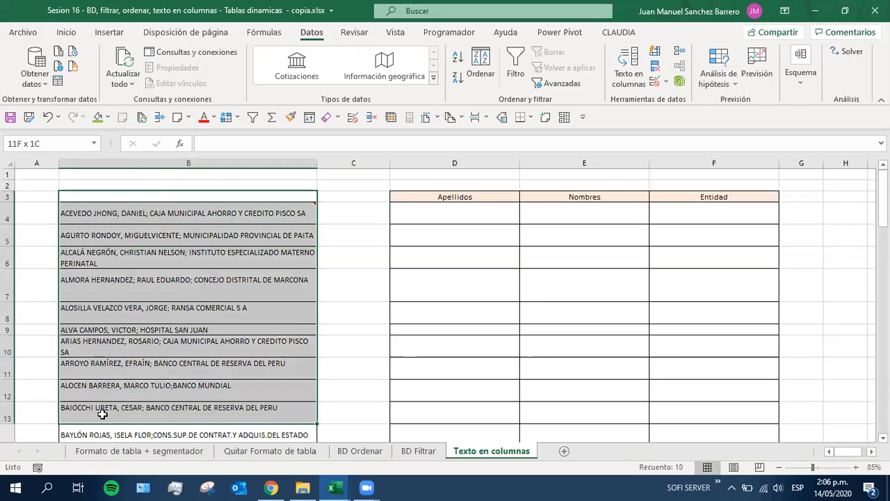
Examine how the parts of the combined entry in B4 map to the empty cells D4, E4 and F4
{"action": "left_click", "coordinate": [442, 217]}
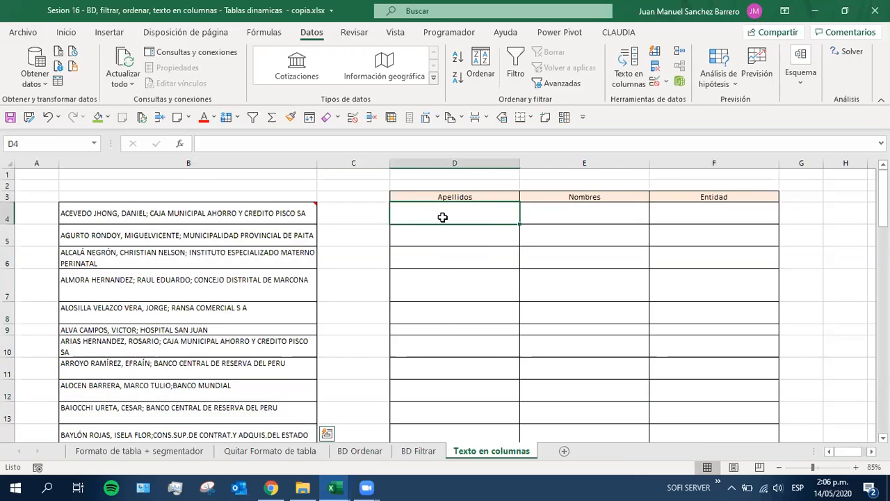
{"action": "left_click_drag", "start_coordinate": [442, 217], "coordinate": [443, 378]}
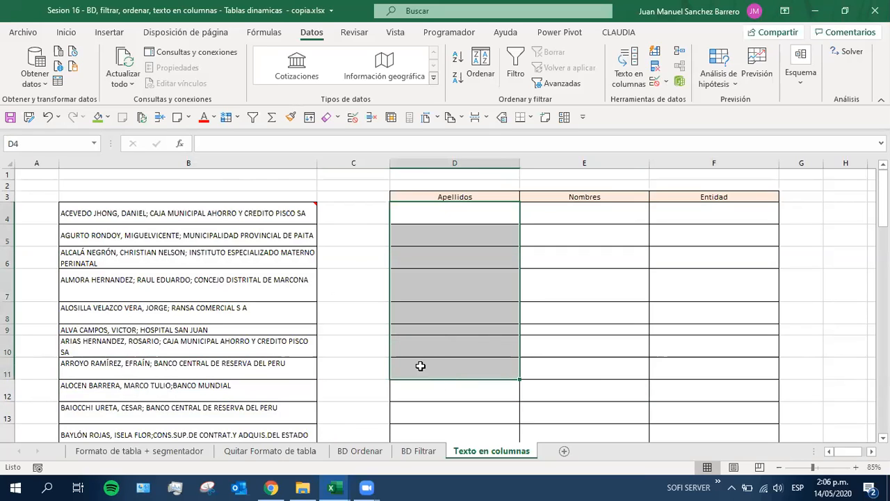
{"action": "left_click", "coordinate": [457, 210]}
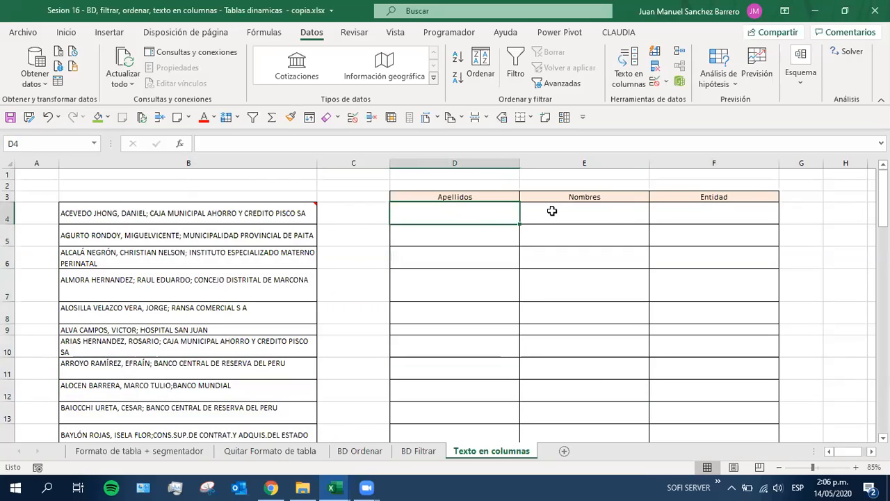
{"action": "left_click", "coordinate": [705, 208]}
{"action": "left_click", "coordinate": [590, 217]}
{"action": "left_click", "coordinate": [456, 215]}
{"action": "left_click", "coordinate": [182, 217]}
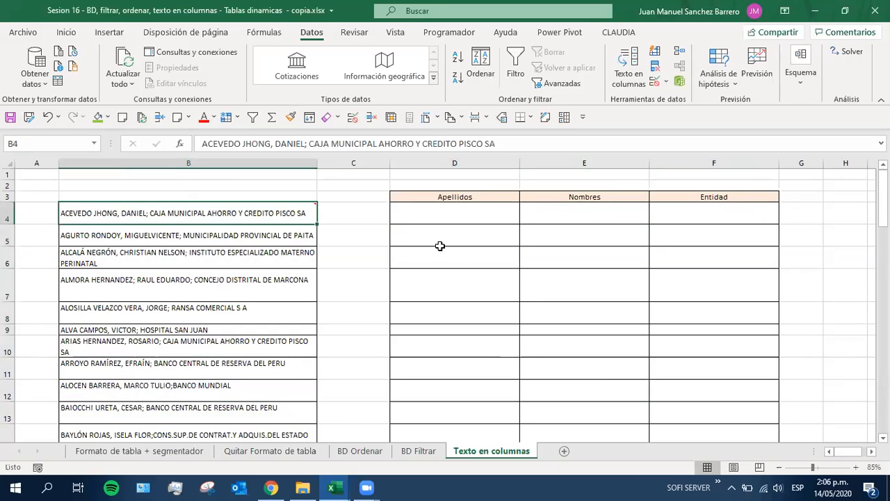
{"action": "left_click", "coordinate": [433, 218]}
{"action": "left_click", "coordinate": [629, 213]}
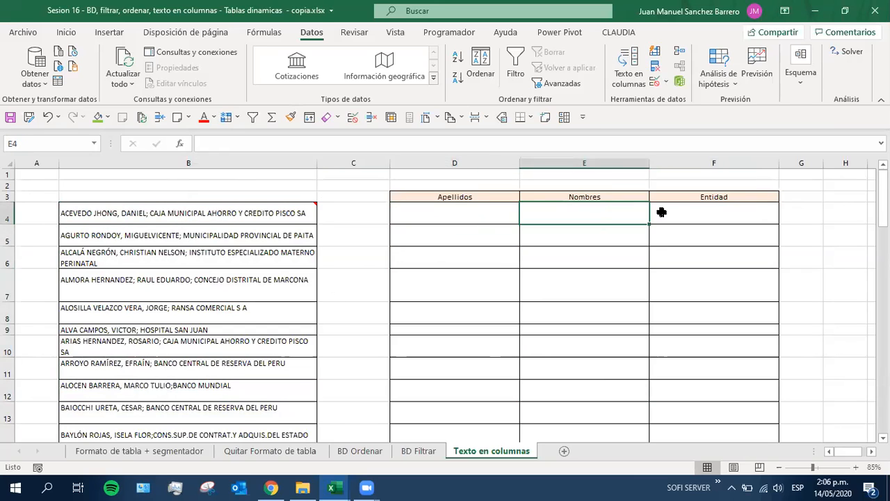
Review the full list of combined entries in column B, starting from B4
{"action": "left_click", "coordinate": [217, 211]}
{"action": "left_click_drag", "start_coordinate": [216, 210], "coordinate": [130, 401]}
{"action": "scroll", "coordinate": [145, 404], "scroll_direction": "up", "scroll_amount": 3}
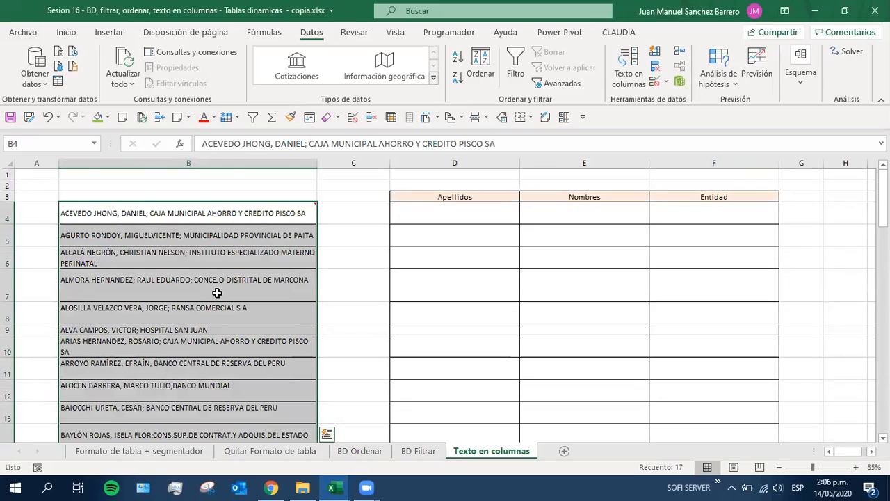
{"action": "scroll", "coordinate": [154, 248], "scroll_direction": "down", "scroll_amount": 1}
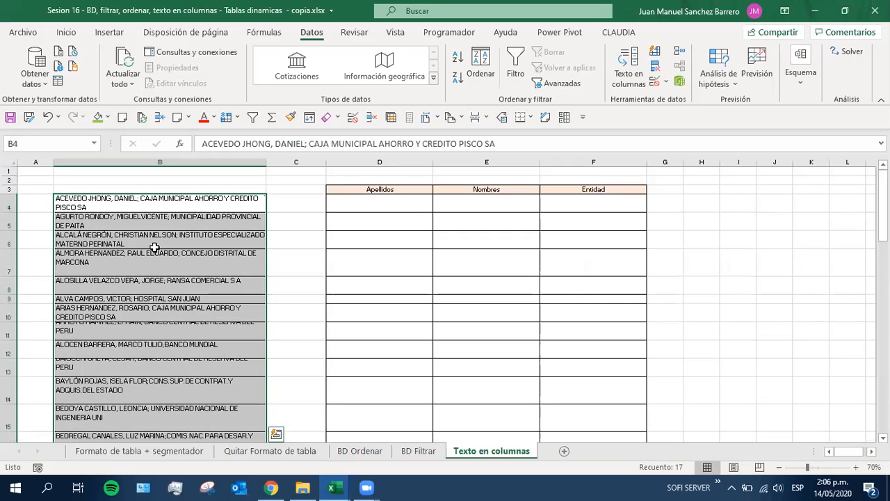
{"action": "scroll", "coordinate": [183, 255], "scroll_direction": "up", "scroll_amount": 1}
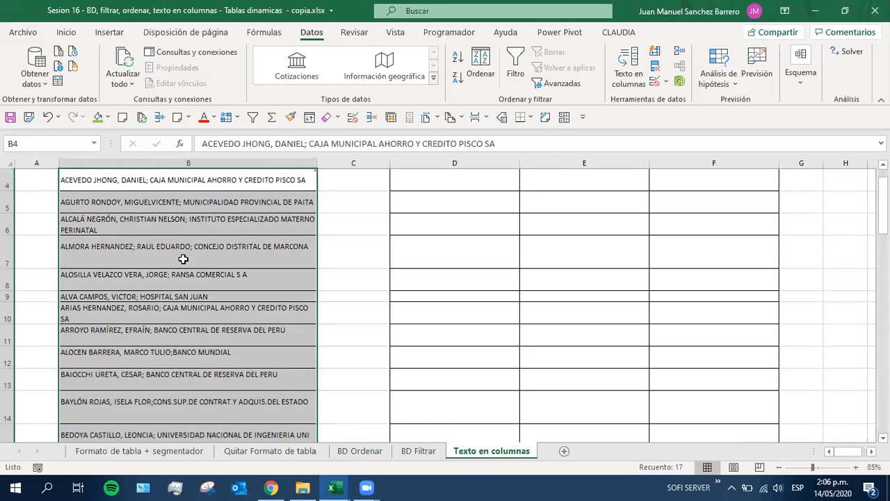
{"action": "scroll", "coordinate": [182, 259], "scroll_direction": "up", "scroll_amount": 1}
{"action": "scroll", "coordinate": [156, 304], "scroll_direction": "up", "scroll_amount": 1}
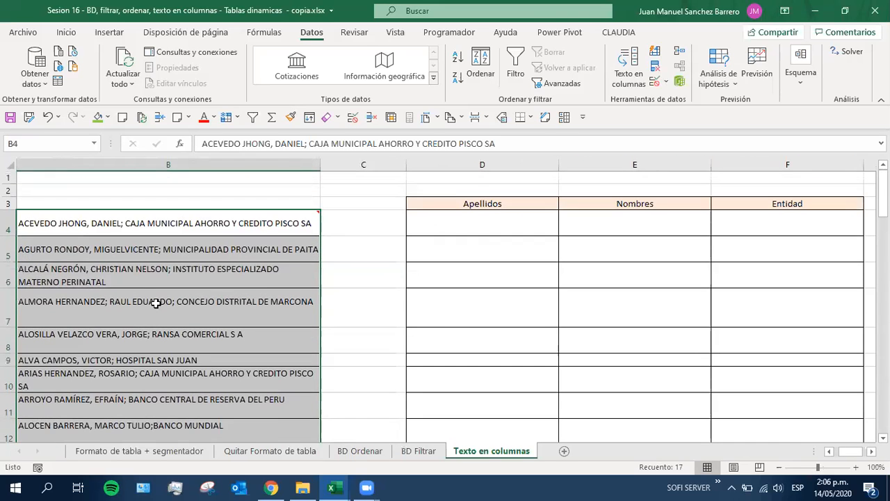
Select the combined entries from B4 to the end of the list and start Texto en columnas with the De ancho fijo data type
{"action": "left_click", "coordinate": [72, 224]}
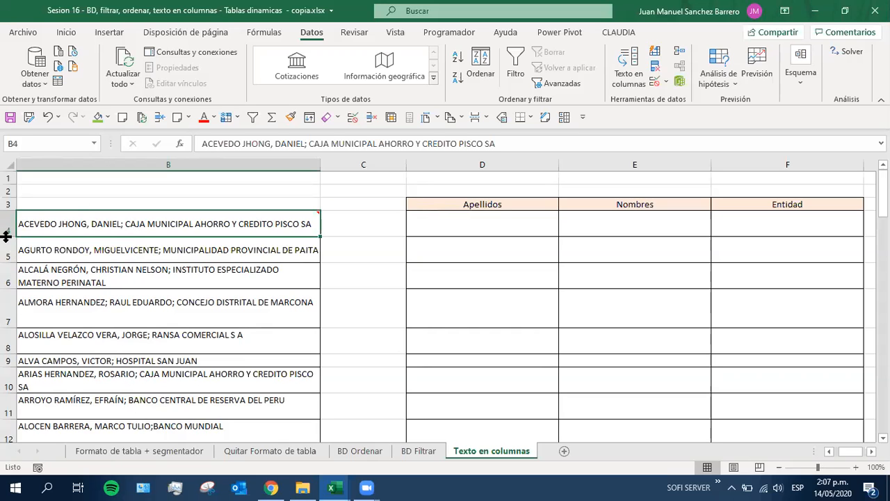
{"action": "key", "text": "ctrl+shift+Down"}
{"action": "scroll", "coordinate": [168, 206], "scroll_direction": "up", "scroll_amount": 3}
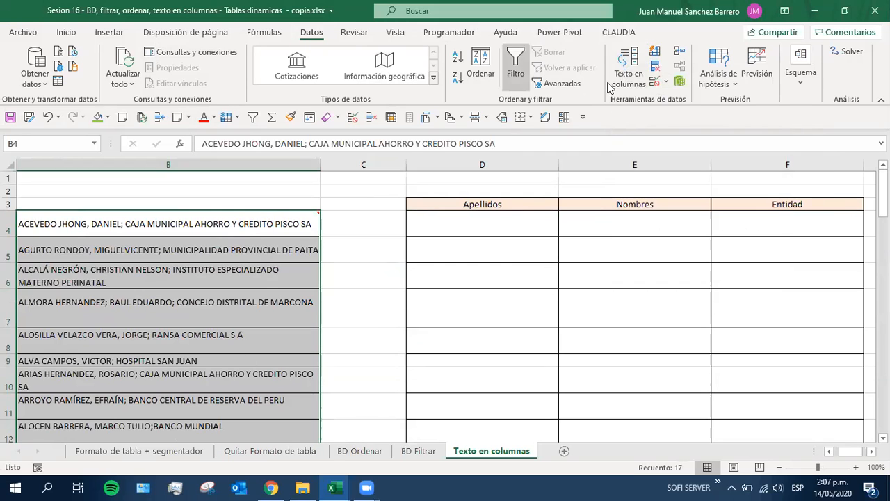
{"action": "left_click", "coordinate": [631, 75]}
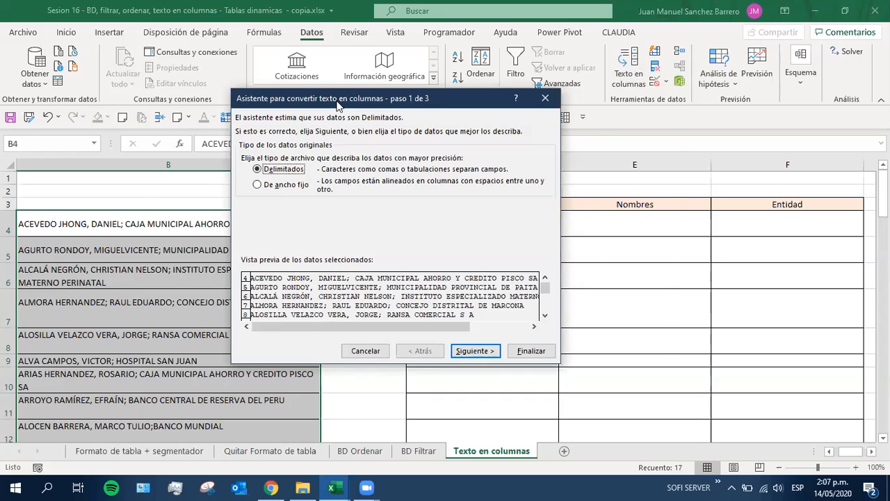
{"action": "left_click_drag", "start_coordinate": [336, 104], "coordinate": [441, 102]}
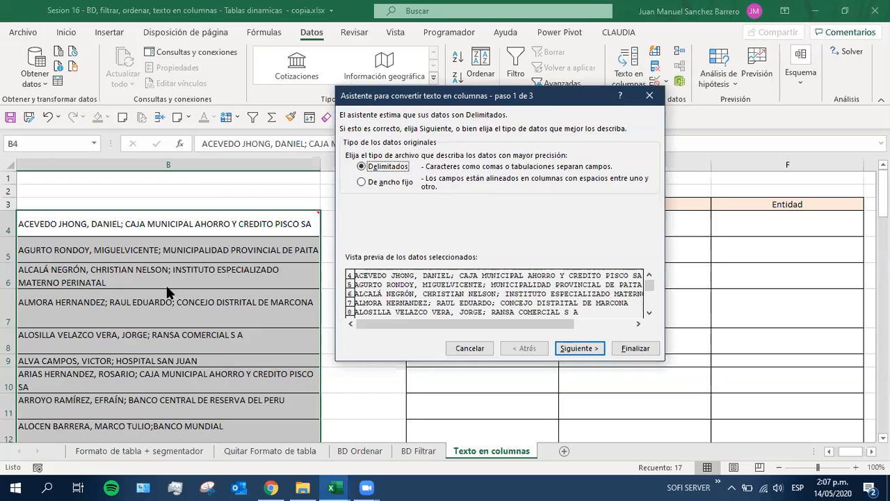
{"action": "left_click", "coordinate": [382, 184]}
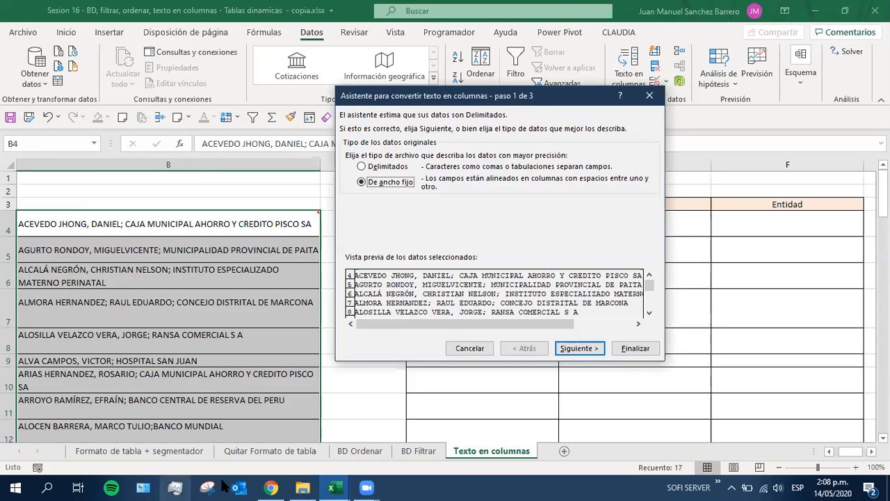
Switch to Word and create a blank document
{"action": "left_click", "coordinate": [238, 487]}
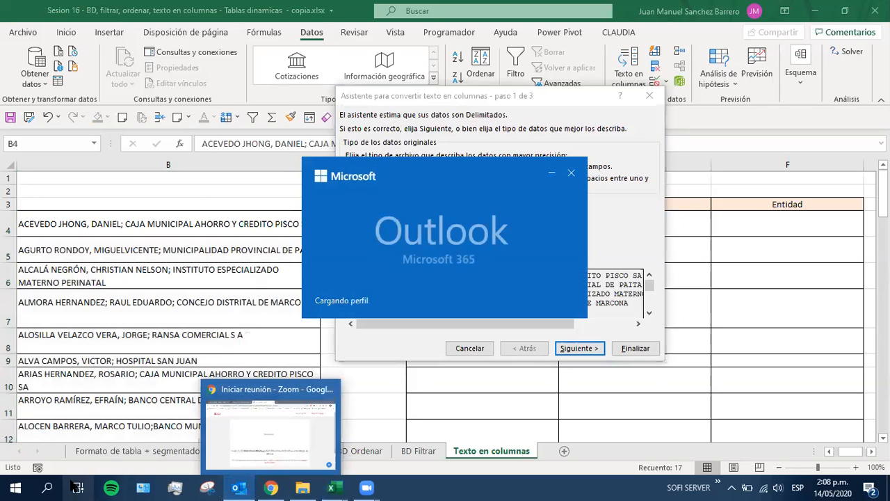
{"action": "left_click", "coordinate": [16, 486]}
{"action": "left_click", "coordinate": [369, 268]}
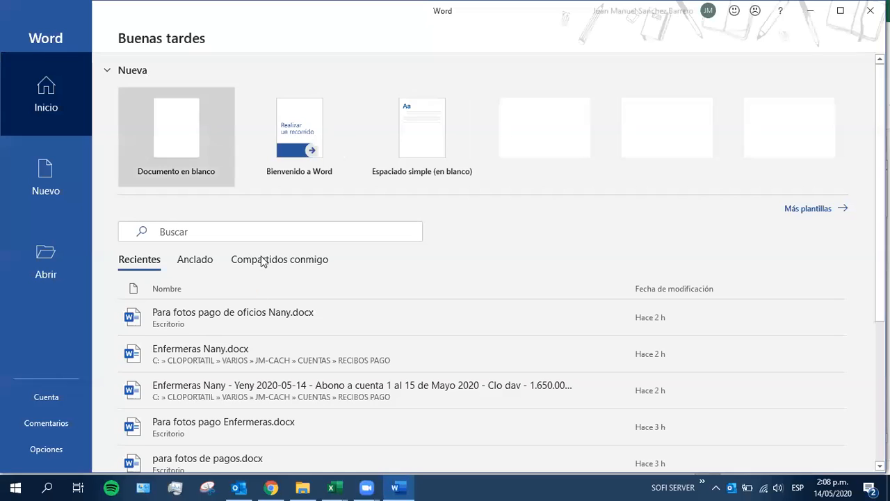
{"action": "left_click", "coordinate": [176, 141]}
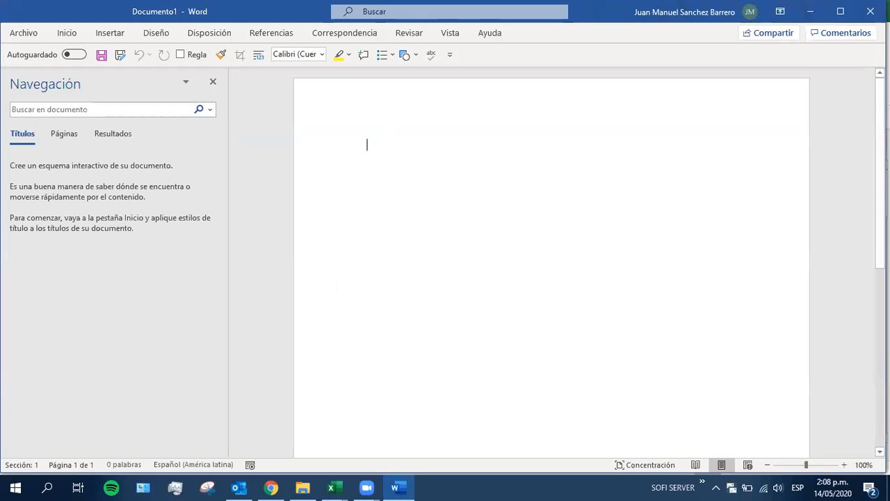
Write a first tab-separated row of sample text: "Ddfadfadf", "jfldaj flñkadf" and "fj ñkjfñlkaf ñlaf"
{"action": "type", "text": "ddfadfadf"}
{"action": "key", "text": "Tab"}
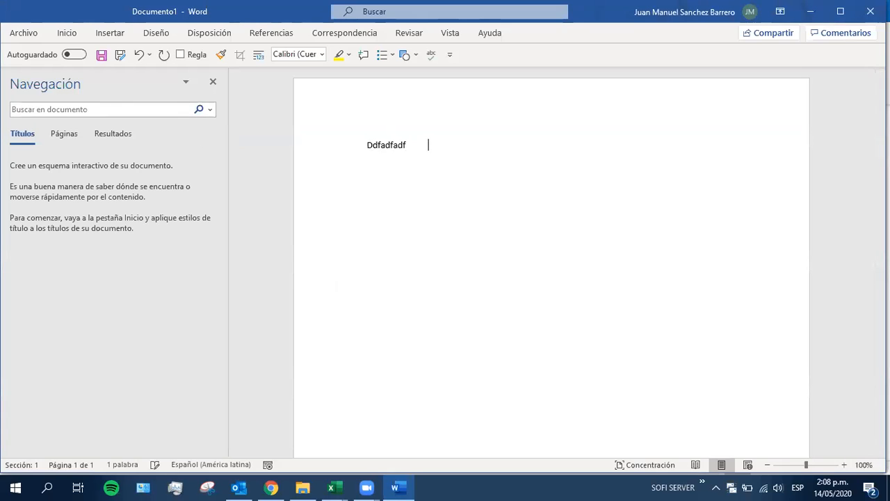
{"action": "type", "text": "jfldaj flñkadf"}
{"action": "key", "text": "Tab"}
{"action": "type", "text": "fj ñkjfñlkaf ñlaf"}
{"action": "key", "text": "Return"}
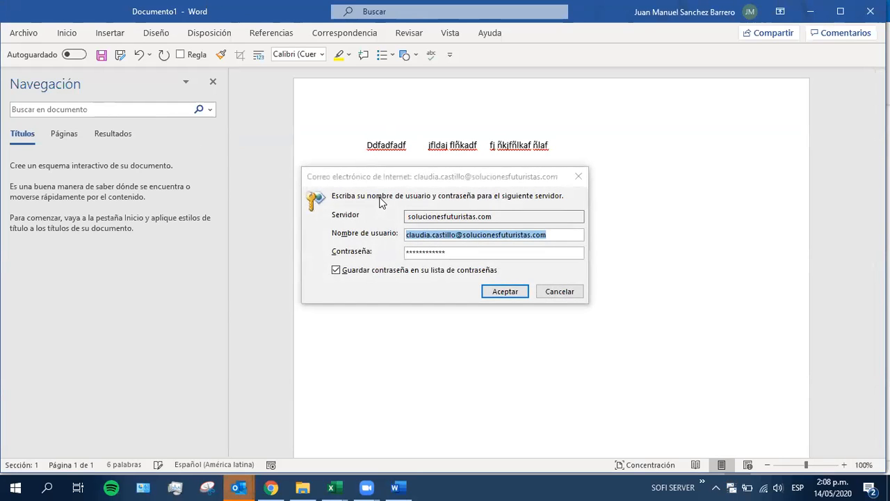
Add a second tab-separated row, "Dsdasd", "df kjsadflkña" and "dj fñsdkjf ñklasf", dismissing the two e-mail login prompts
{"action": "type", "text": "dsdasd"}
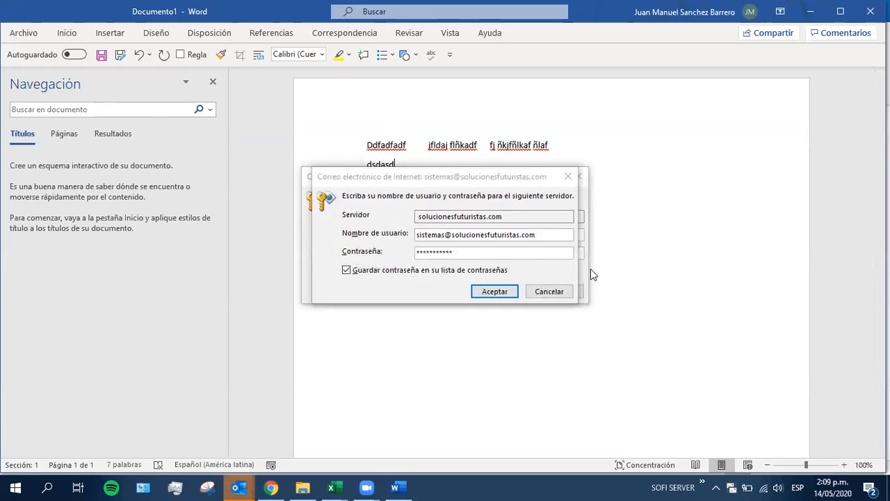
{"action": "left_click", "coordinate": [568, 176]}
{"action": "left_click", "coordinate": [579, 176]}
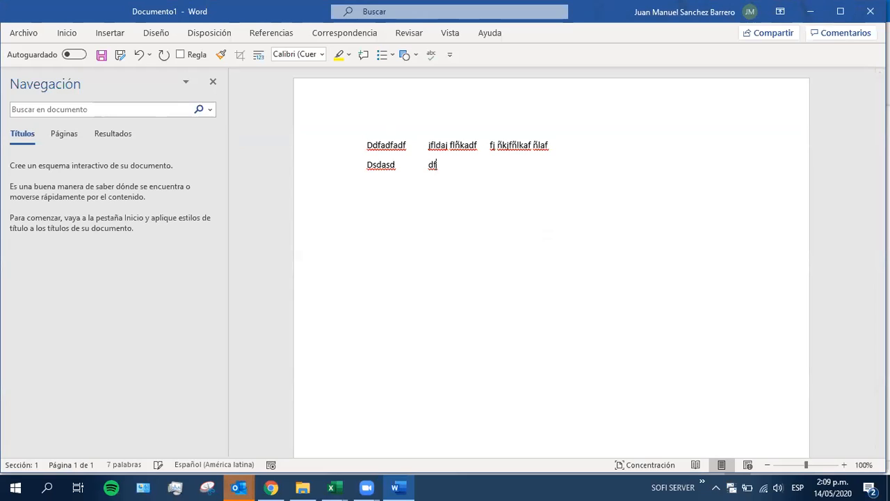
{"action": "type", "text": "kjsadflkña"}
{"action": "key", "text": "Tab"}
{"action": "type", "text": "dj fñsdkjf ñklasfdhdkjahfjk"}
Add a third tab-separated row: "Dhdkjahfjk", "dkdjfkñ" and "dfk jsdañlkfj sdlf jflñkas"
{"action": "key", "text": "Tab"}
{"action": "type", "text": "dkdjfkñ\t"}
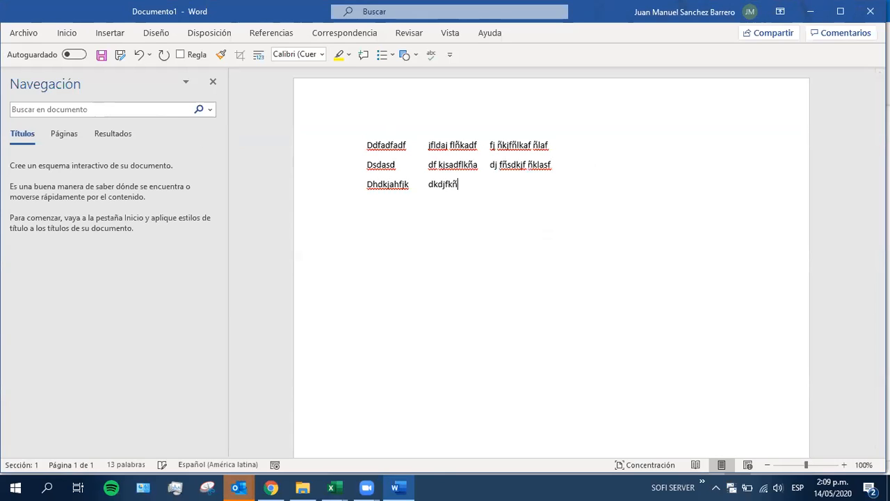
{"action": "type", "text": "dfk jsdañlkfj sdlf jflñkas"}
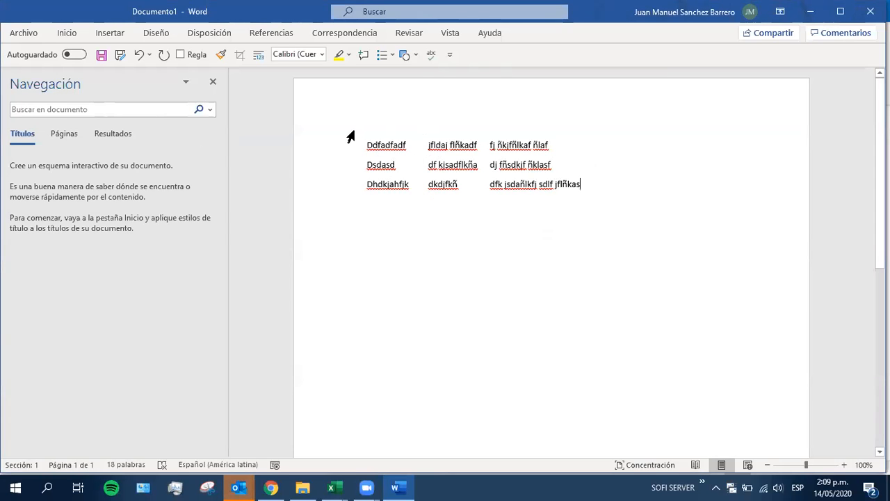
Return to the Texto en columnas wizard over the Excel session workbook, choose the Delimitados data type and advance to the separators
{"action": "key", "text": "alt+Tab"}
{"action": "key", "text": "alt+Tab"}
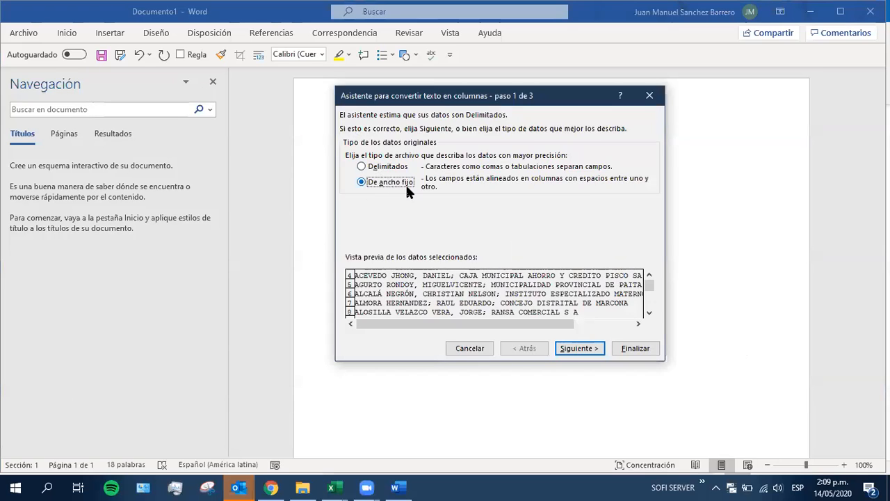
{"action": "left_click", "coordinate": [367, 169]}
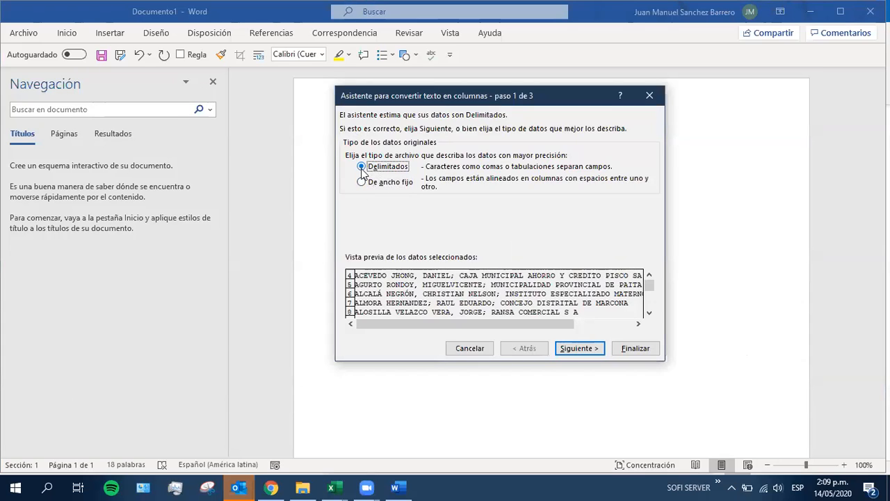
{"action": "mouse_move", "coordinate": [335, 487]}
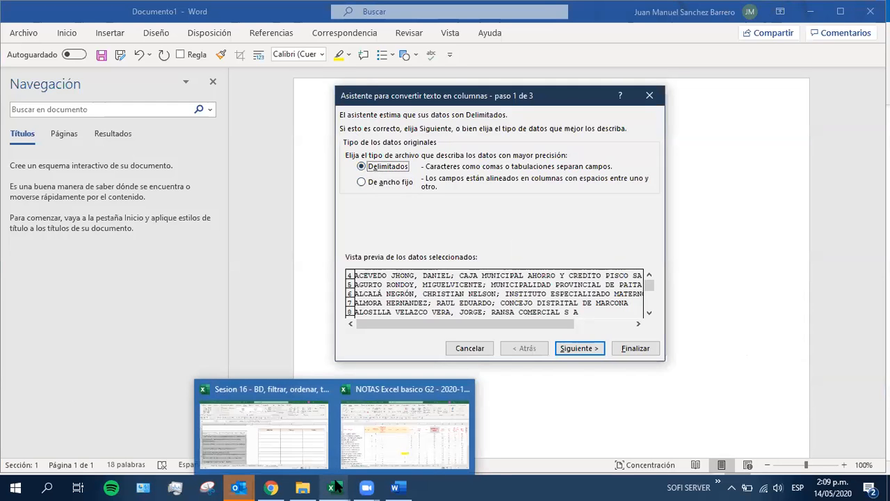
{"action": "left_click", "coordinate": [293, 454]}
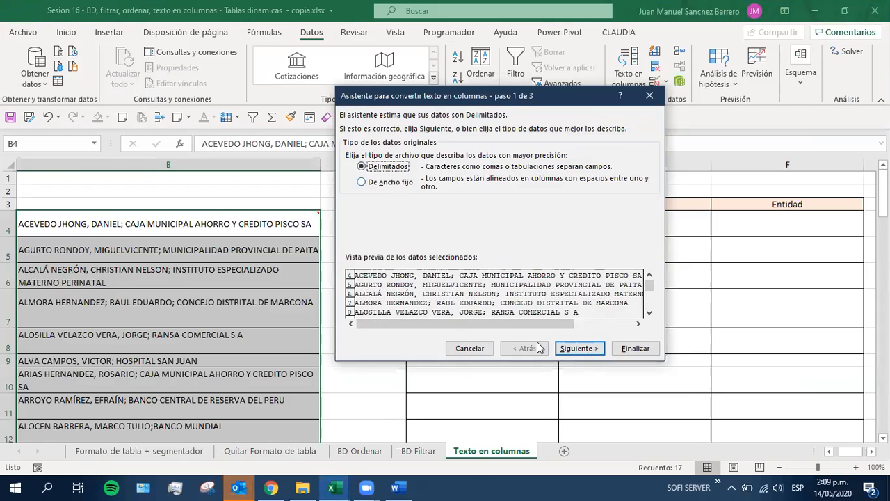
{"action": "left_click", "coordinate": [576, 348]}
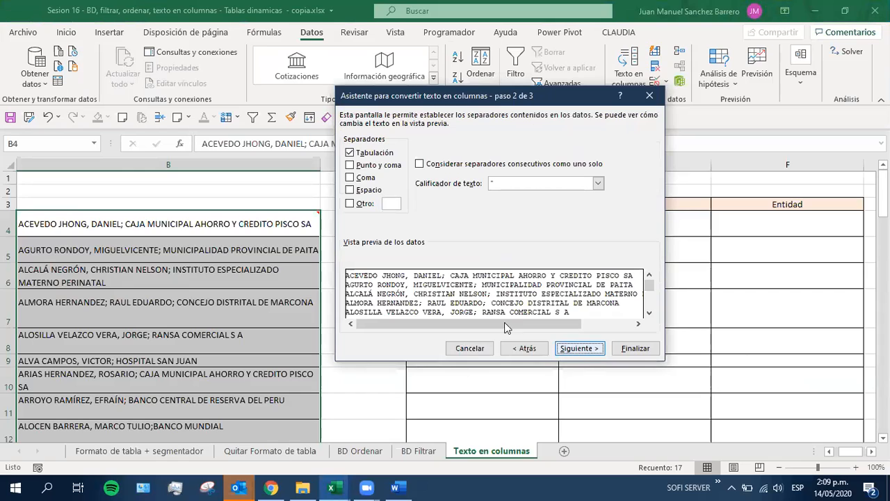
Use only Punto y coma and Coma as separators, without Tabulación, and continue to the column format settings
{"action": "left_click", "coordinate": [350, 153]}
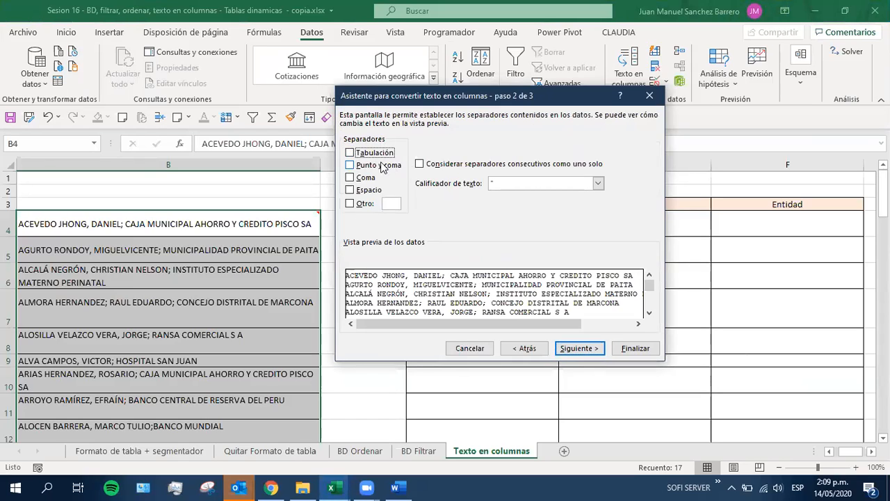
{"action": "left_click", "coordinate": [350, 165]}
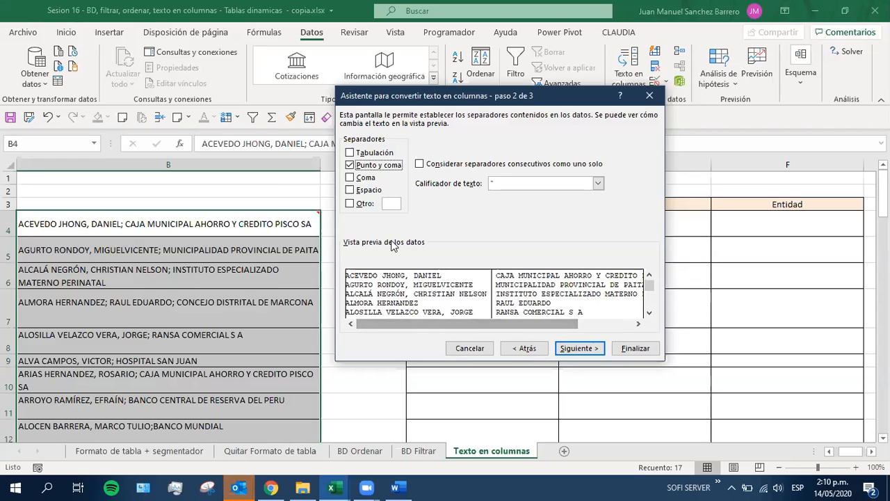
{"action": "left_click", "coordinate": [350, 178]}
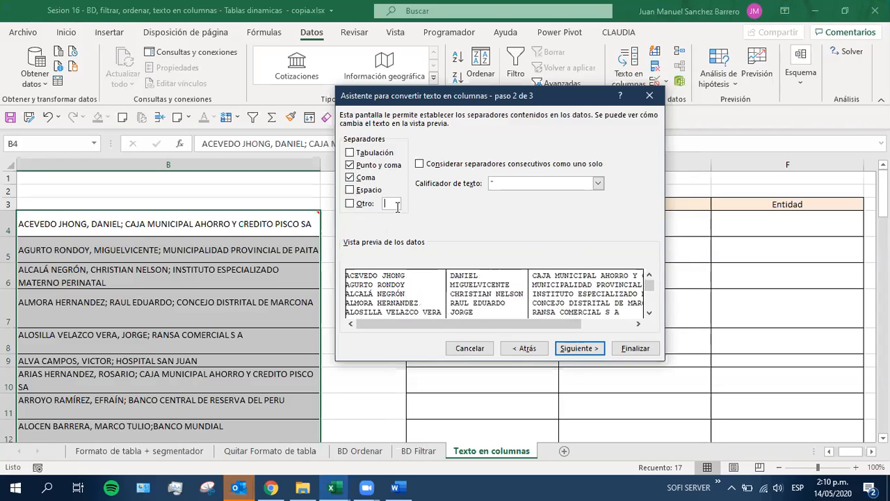
{"action": "left_click", "coordinate": [351, 204]}
{"action": "left_click", "coordinate": [350, 203]}
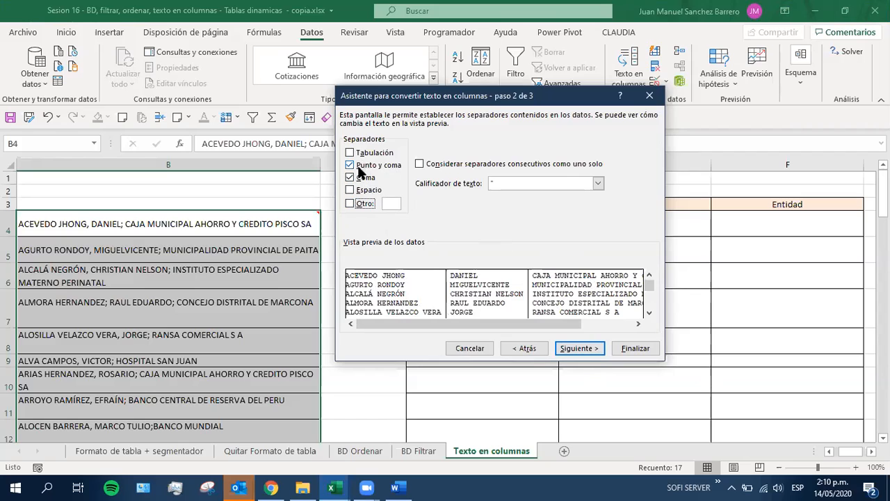
{"action": "left_click", "coordinate": [579, 348]}
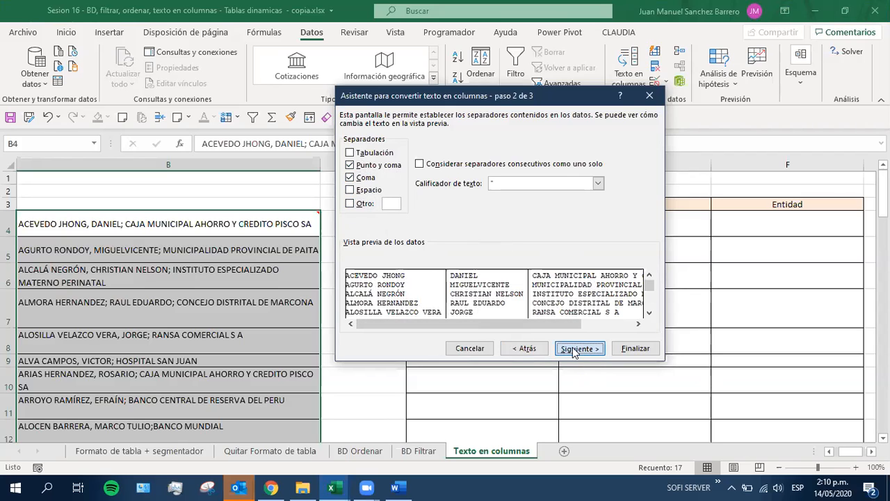
{"action": "left_click_drag", "start_coordinate": [372, 86], "coordinate": [267, 16]}
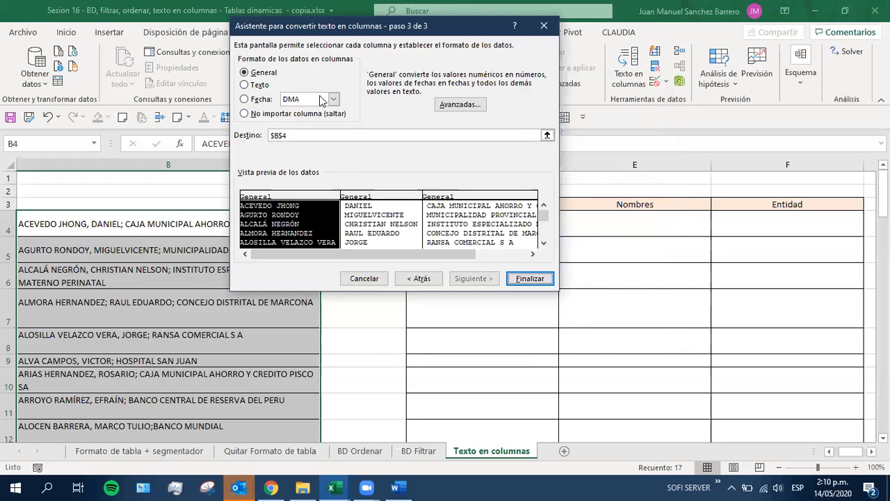
Go through the three columns in the data preview and set the format of each one to Texto
{"action": "left_click", "coordinate": [395, 235]}
{"action": "left_click", "coordinate": [461, 226]}
{"action": "left_click", "coordinate": [367, 220]}
{"action": "left_click", "coordinate": [308, 226]}
{"action": "left_click", "coordinate": [372, 224]}
{"action": "left_click", "coordinate": [485, 232]}
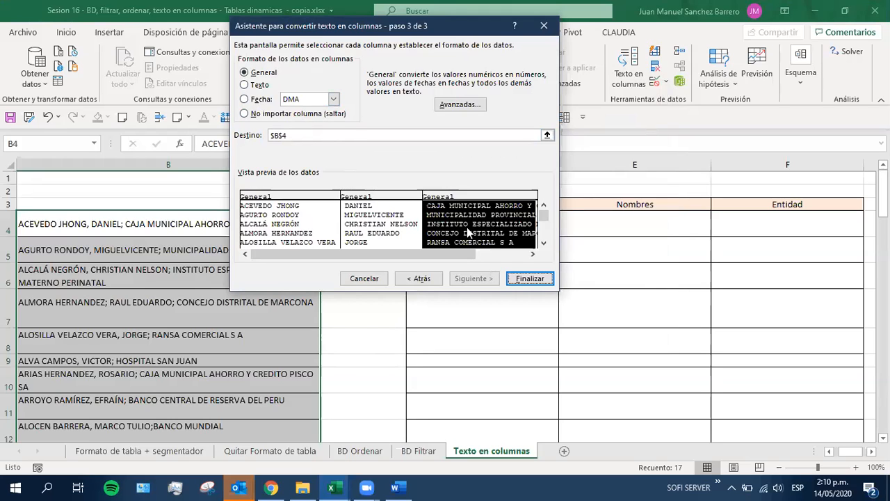
{"action": "left_click", "coordinate": [261, 224]}
{"action": "left_click", "coordinate": [245, 85]}
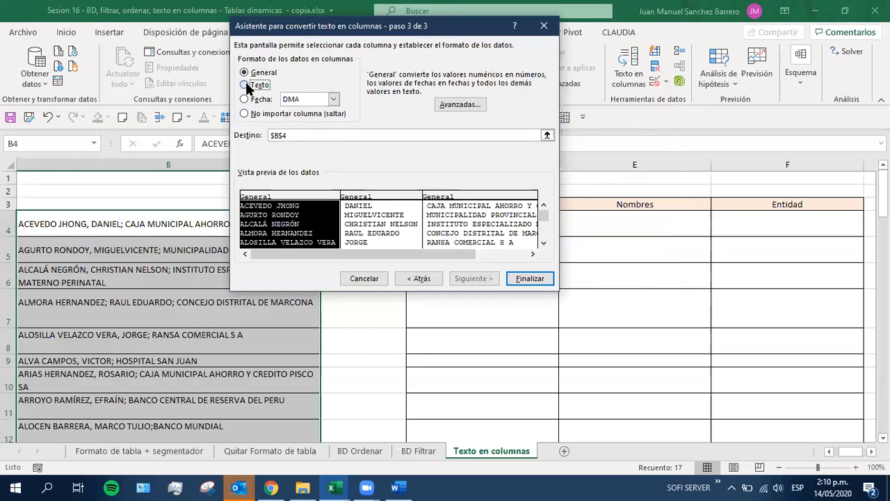
{"action": "left_click", "coordinate": [360, 223]}
{"action": "left_click", "coordinate": [256, 85]}
{"action": "left_click", "coordinate": [459, 224]}
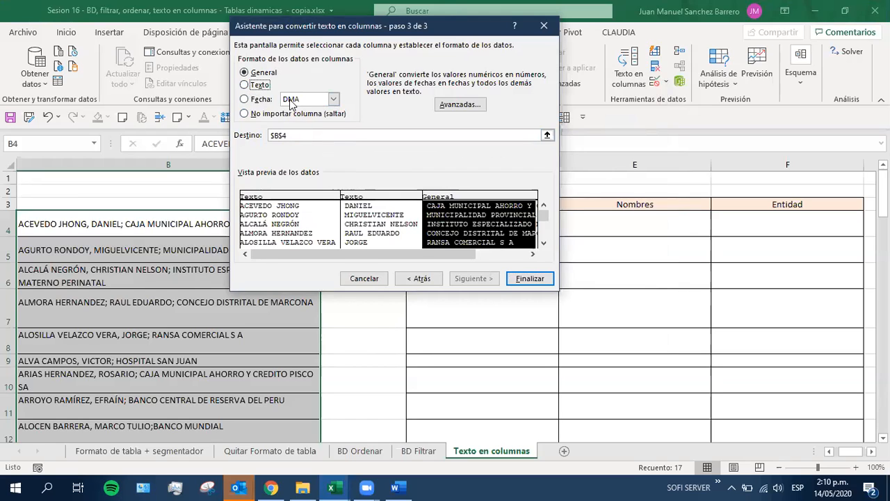
{"action": "left_click", "coordinate": [253, 86]}
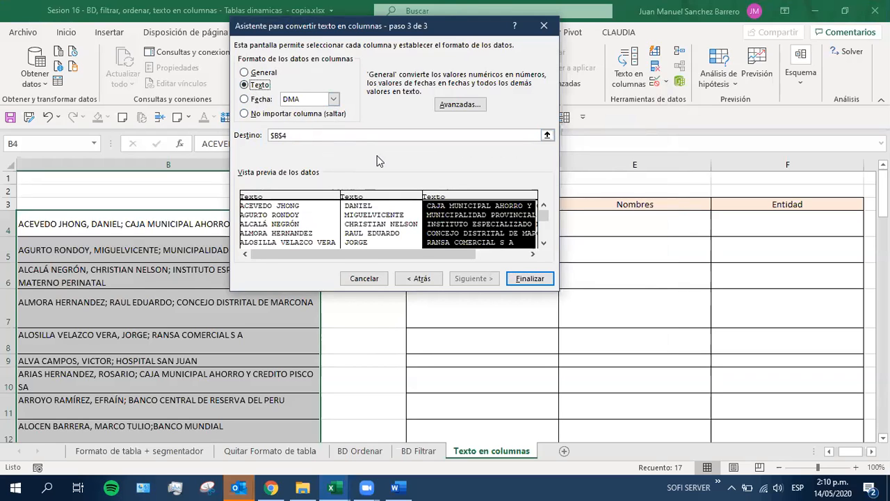
Set the third column to the Fecha format DMA and the second to General, after trying No importar columna (saltar) on it
{"action": "left_click", "coordinate": [333, 99]}
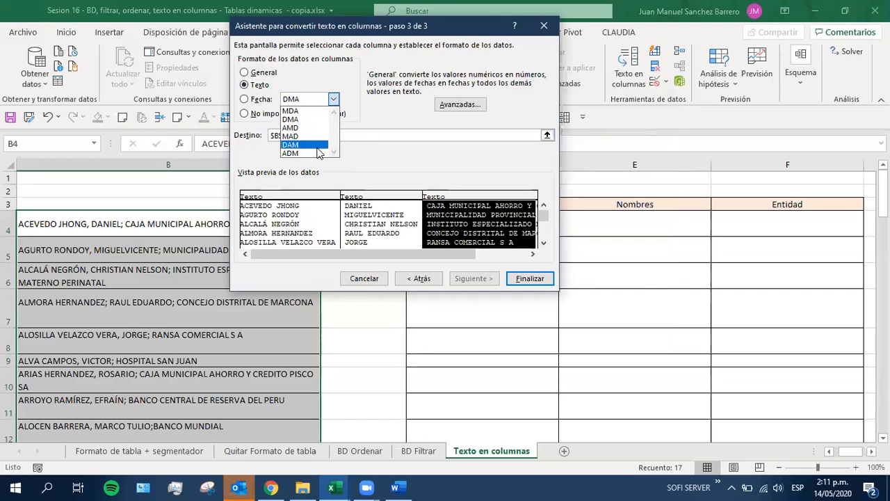
{"action": "left_click", "coordinate": [311, 82]}
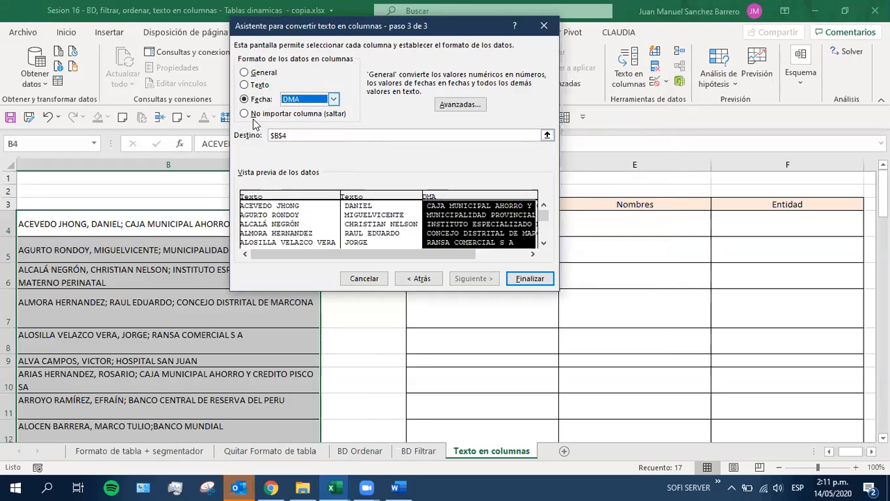
{"action": "left_click", "coordinate": [363, 213]}
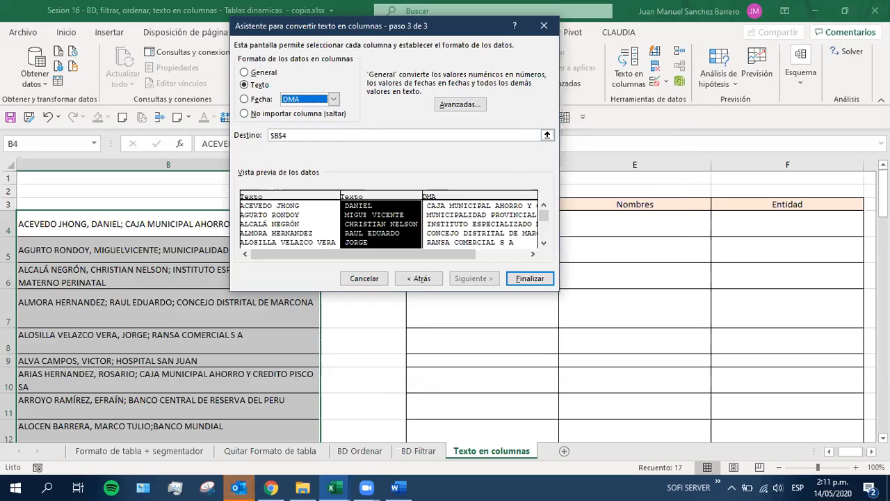
{"action": "left_click", "coordinate": [244, 114]}
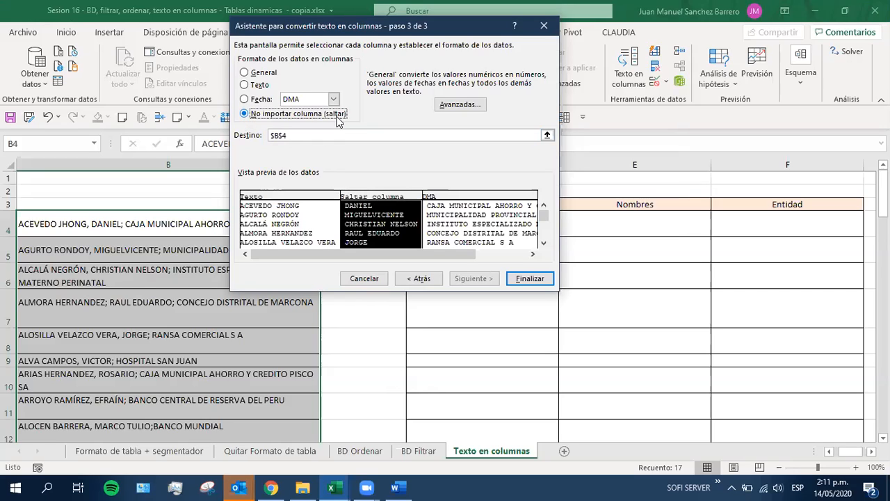
{"action": "left_click", "coordinate": [244, 74]}
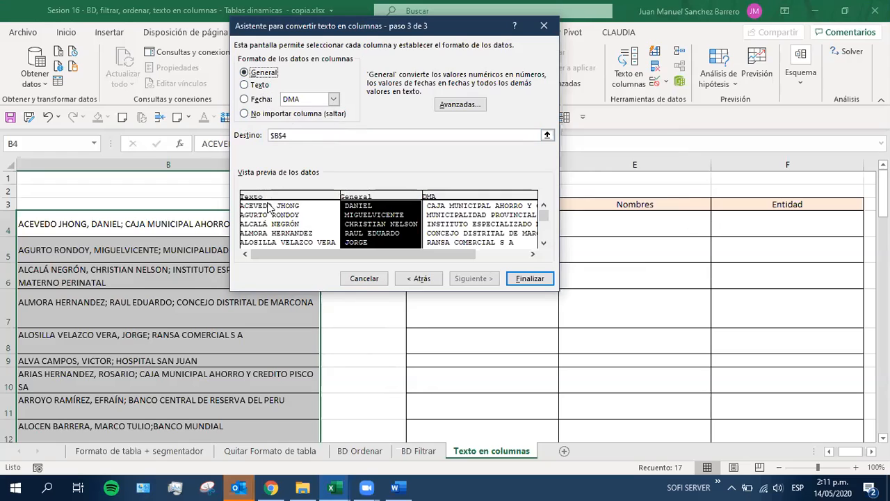
Check the data format assigned to each of the three columns in the wizard's preview
{"action": "left_click", "coordinate": [302, 233]}
{"action": "left_click", "coordinate": [466, 222]}
{"action": "left_click", "coordinate": [373, 224]}
{"action": "left_click", "coordinate": [299, 229]}
{"action": "left_click", "coordinate": [358, 229]}
{"action": "left_click", "coordinate": [467, 221]}
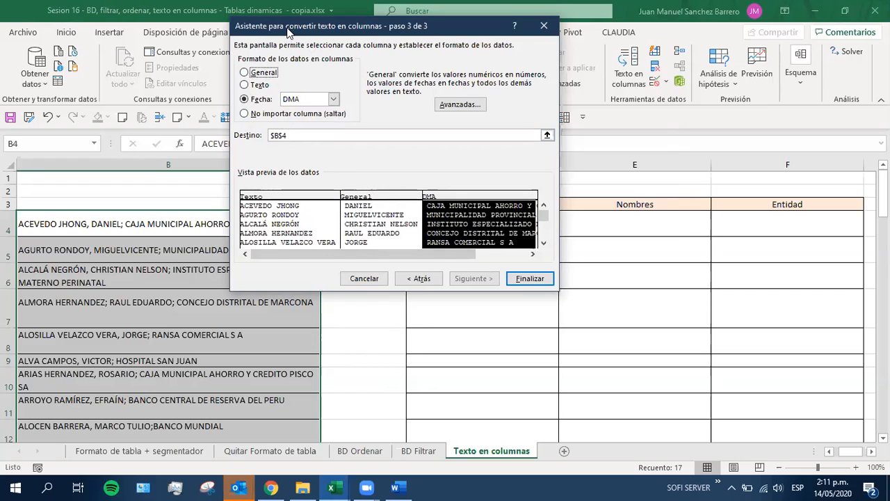
Try the range B8:B9 as the destination of the split data, and clear the Destino reference
{"action": "left_click_drag", "start_coordinate": [288, 32], "coordinate": [284, 160]}
{"action": "left_click", "coordinate": [275, 261]}
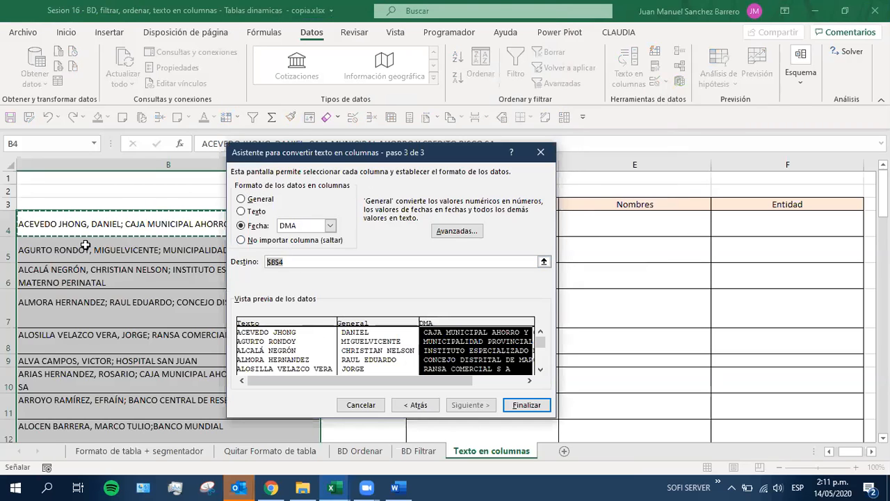
{"action": "left_click_drag", "start_coordinate": [379, 159], "coordinate": [672, 105]}
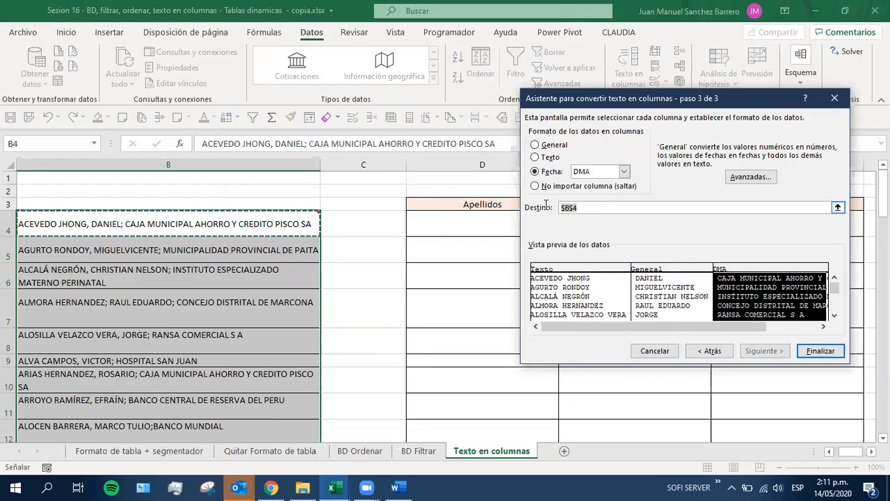
{"action": "left_click_drag", "start_coordinate": [545, 204], "coordinate": [544, 208]}
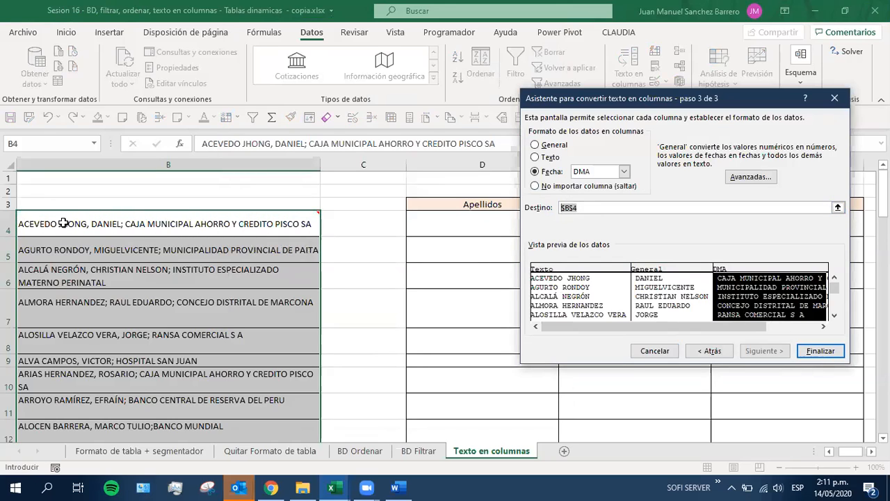
{"action": "left_click_drag", "start_coordinate": [69, 320], "coordinate": [70, 360]}
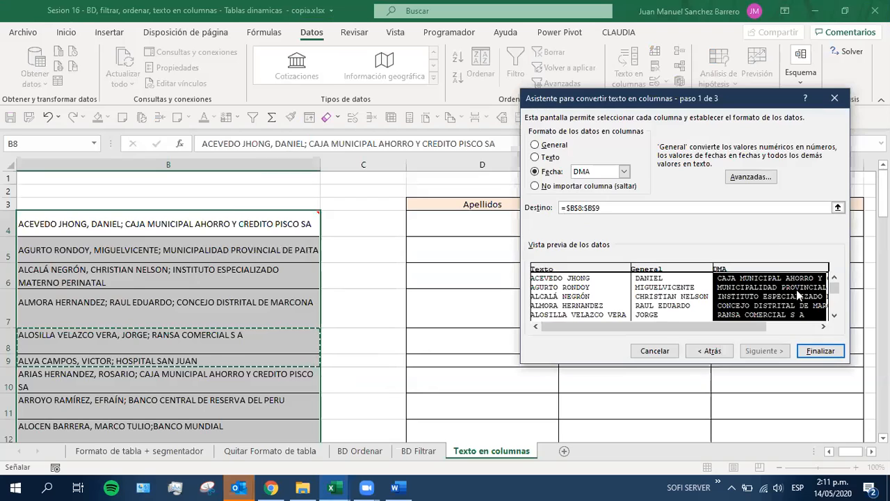
{"action": "left_click_drag", "start_coordinate": [605, 207], "coordinate": [549, 206]}
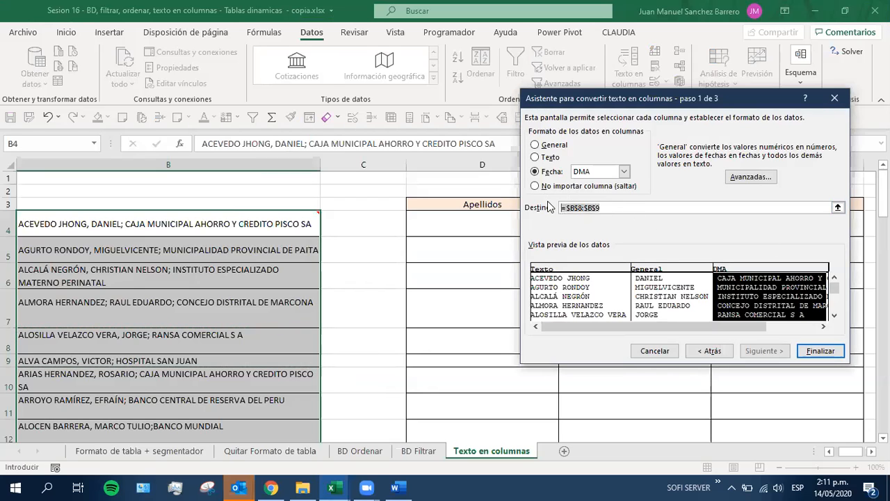
{"action": "key", "text": "BackSpace"}
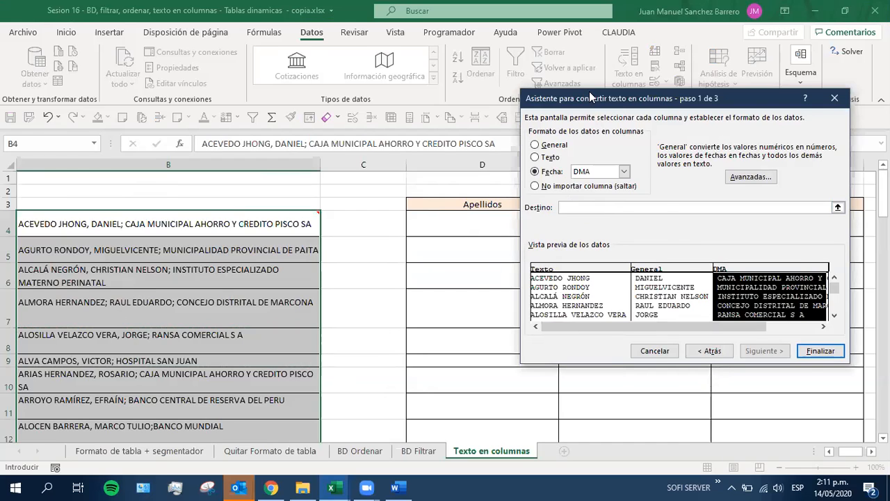
Set the destination of the split data to cell D4, the first empty cell under Apellidos
{"action": "left_click_drag", "start_coordinate": [589, 91], "coordinate": [693, 91]}
{"action": "left_click", "coordinate": [491, 223]}
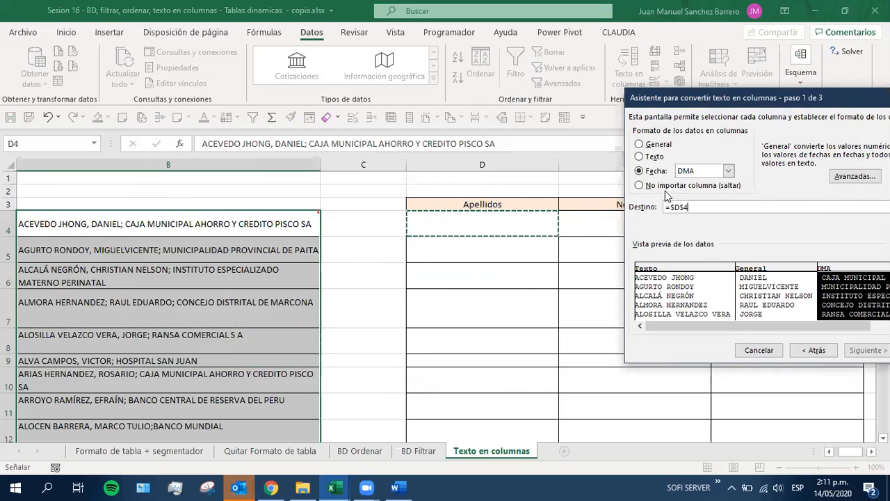
{"action": "left_click_drag", "start_coordinate": [672, 101], "coordinate": [117, 40]}
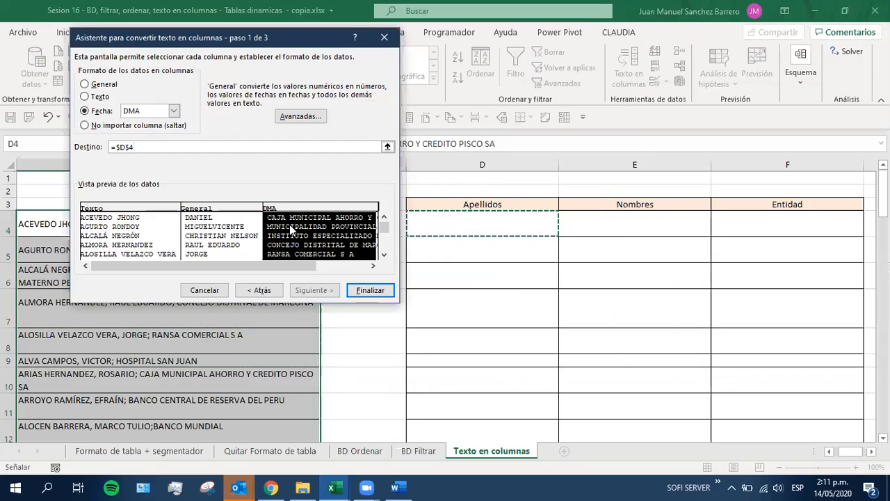
Finish splitting the entries, accepting the replacement of existing data, and widen the Entidad column to fit its contents
{"action": "left_click", "coordinate": [372, 291]}
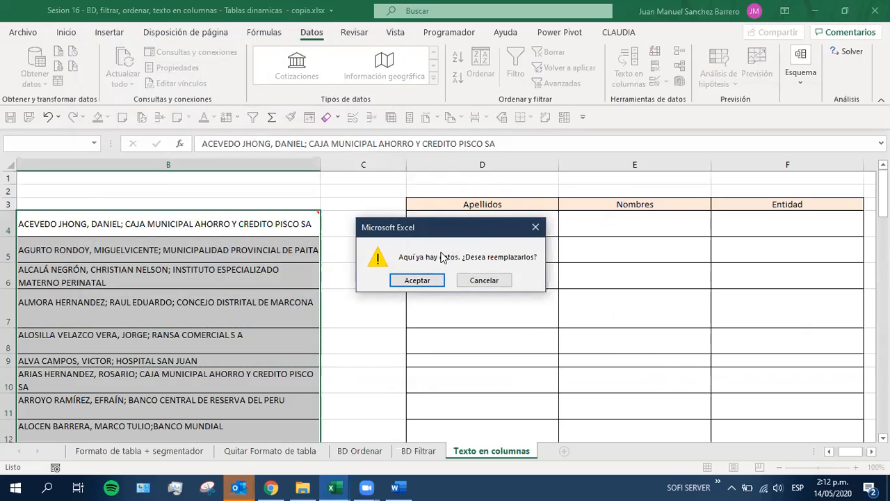
{"action": "left_click", "coordinate": [411, 281]}
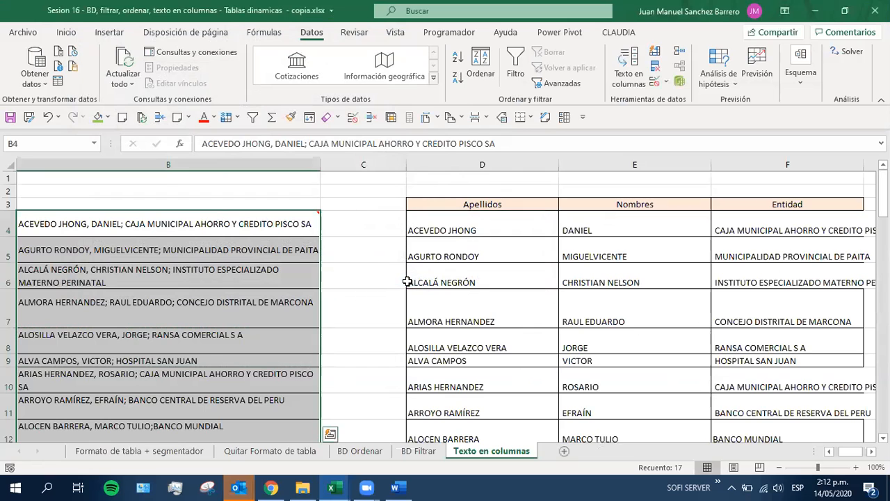
{"action": "scroll", "coordinate": [479, 309], "scroll_direction": "down", "scroll_amount": 1}
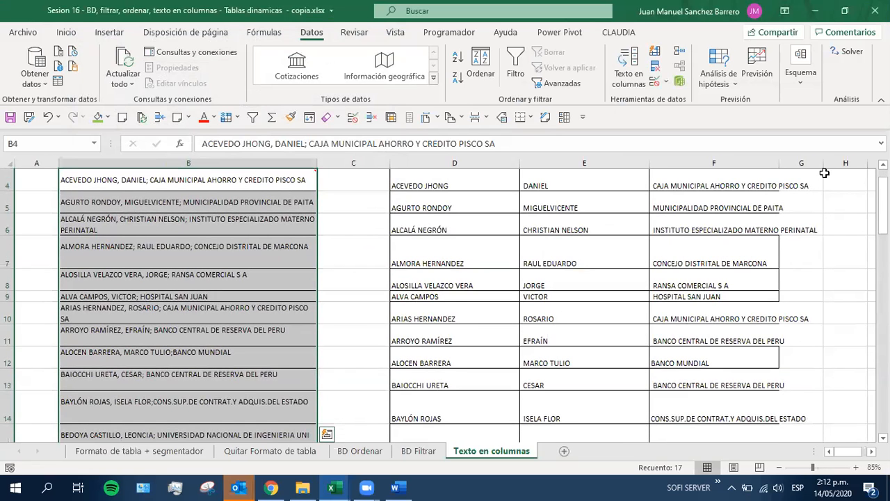
{"action": "scroll", "coordinate": [823, 173], "scroll_direction": "up", "scroll_amount": 1}
{"action": "left_click_drag", "start_coordinate": [782, 162], "coordinate": [825, 163]}
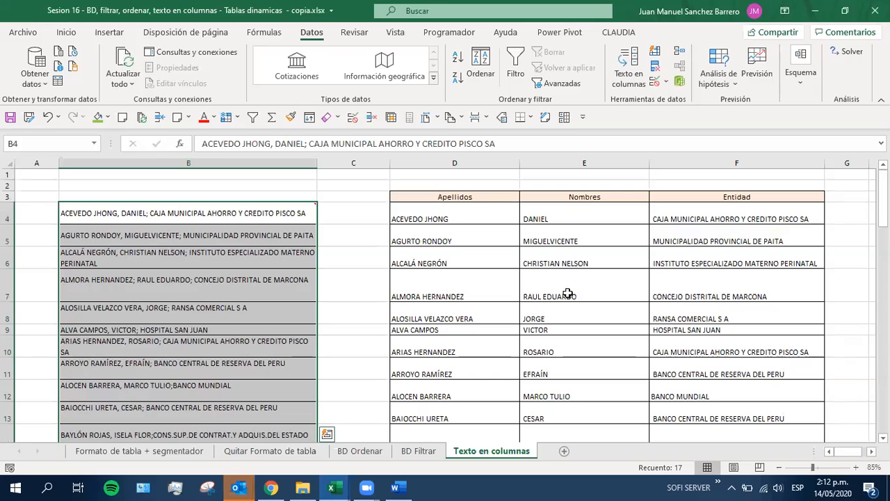
Compare the original combined entries in B4:B12 with the split surnames in D4:D12
{"action": "left_click_drag", "start_coordinate": [459, 210], "coordinate": [475, 374]}
{"action": "left_click_drag", "start_coordinate": [157, 214], "coordinate": [141, 387]}
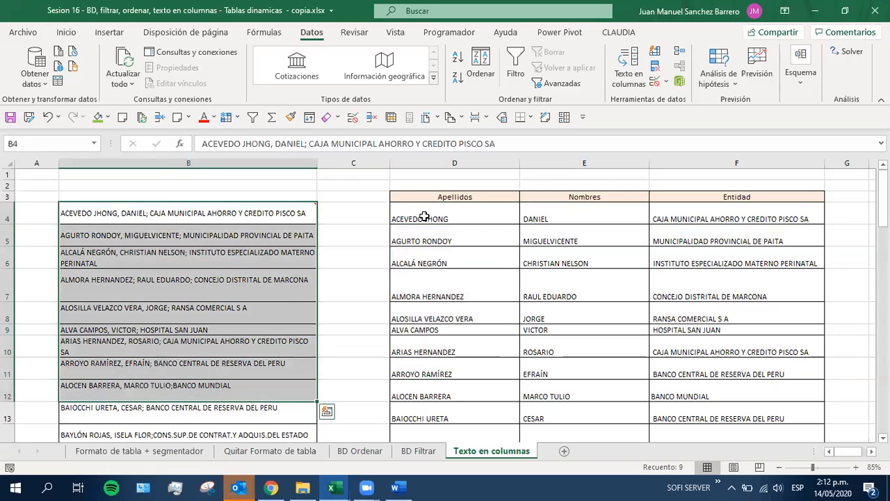
{"action": "left_click_drag", "start_coordinate": [422, 217], "coordinate": [487, 393]}
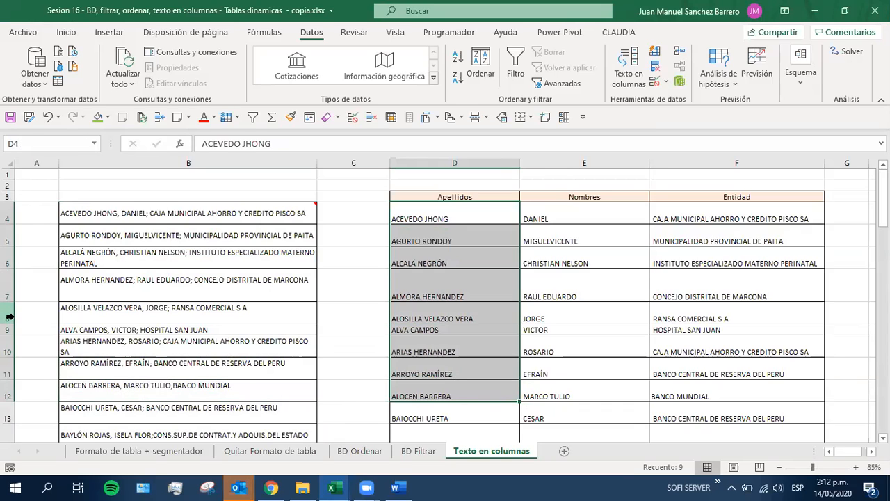
Clear all the split data under Apellidos, Nombres and Entidad, starting at D4, and leave the headers in place
{"action": "left_click_drag", "start_coordinate": [445, 217], "coordinate": [704, 307]}
{"action": "key", "text": "Delete"}
{"action": "scroll", "coordinate": [695, 312], "scroll_direction": "up", "scroll_amount": 5}
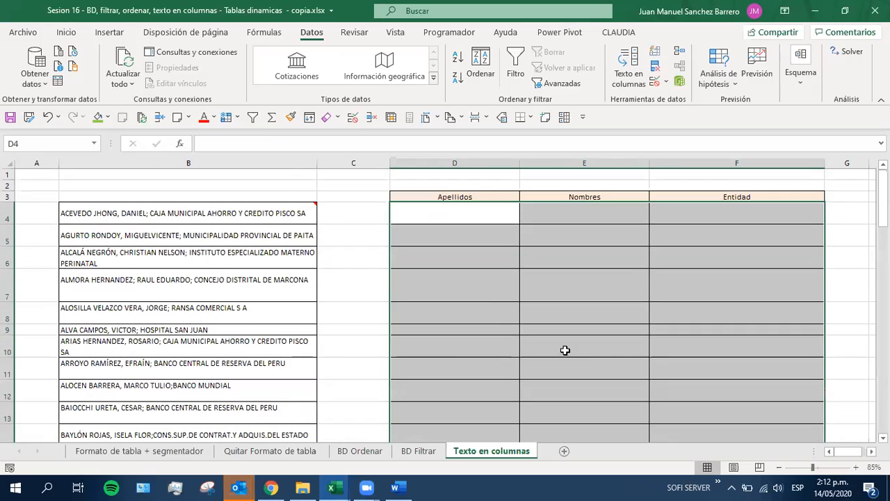
{"action": "left_click", "coordinate": [469, 233]}
{"action": "left_click", "coordinate": [431, 208]}
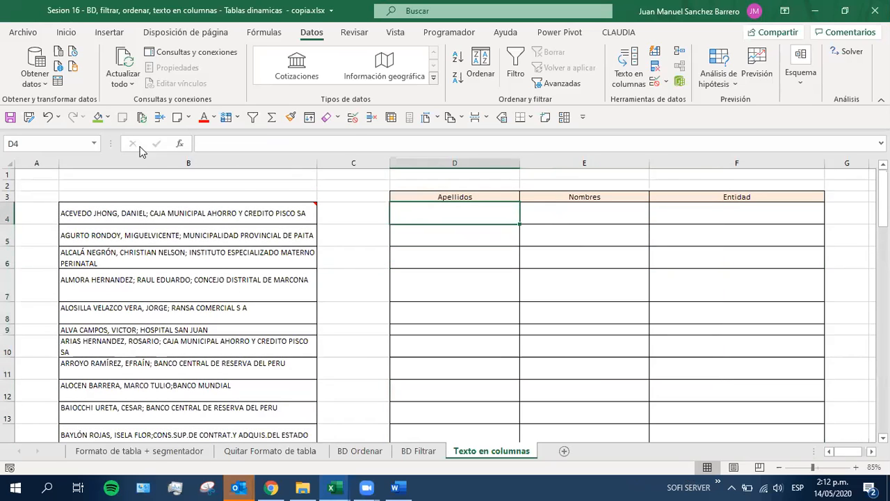
Select the combined entries B4:B20 and review the list from end to end
{"action": "left_click", "coordinate": [207, 214]}
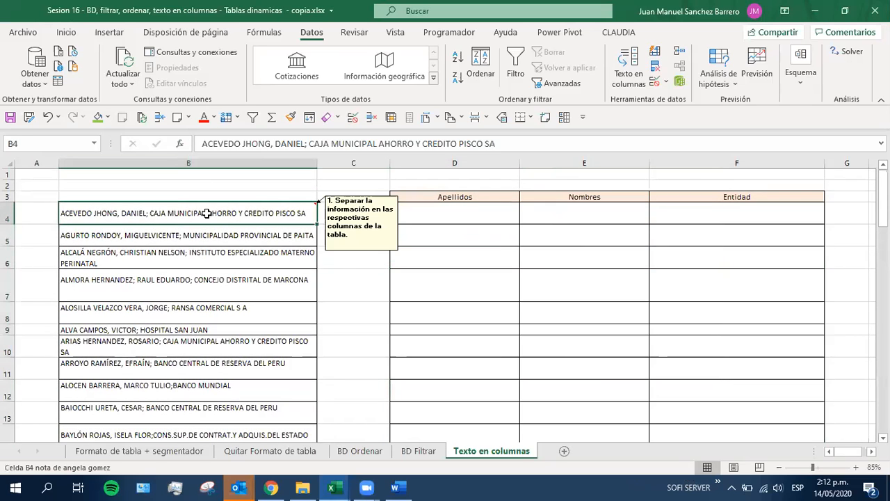
{"action": "key", "text": "ctrl+shift+Down"}
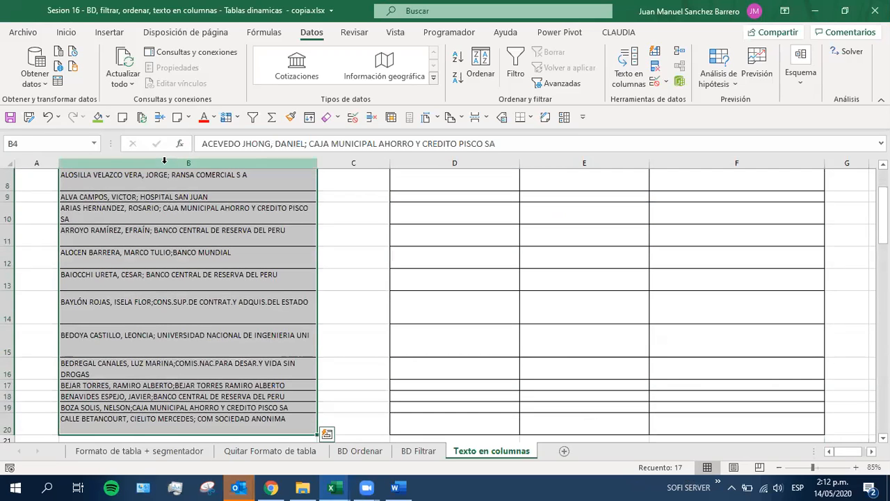
{"action": "scroll", "coordinate": [160, 407], "scroll_direction": "up", "scroll_amount": 3}
{"action": "scroll", "coordinate": [160, 407], "scroll_direction": "down", "scroll_amount": 4}
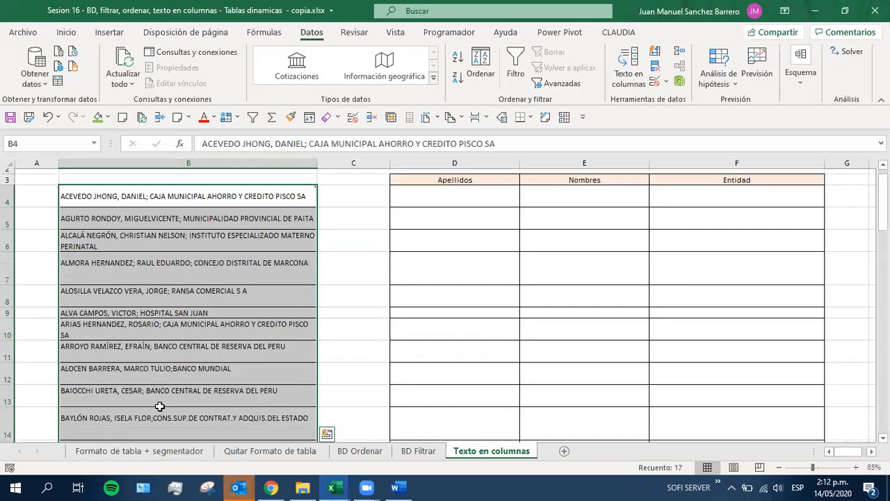
{"action": "scroll", "coordinate": [160, 409], "scroll_direction": "up", "scroll_amount": 2}
{"action": "scroll", "coordinate": [160, 409], "scroll_direction": "up", "scroll_amount": 2}
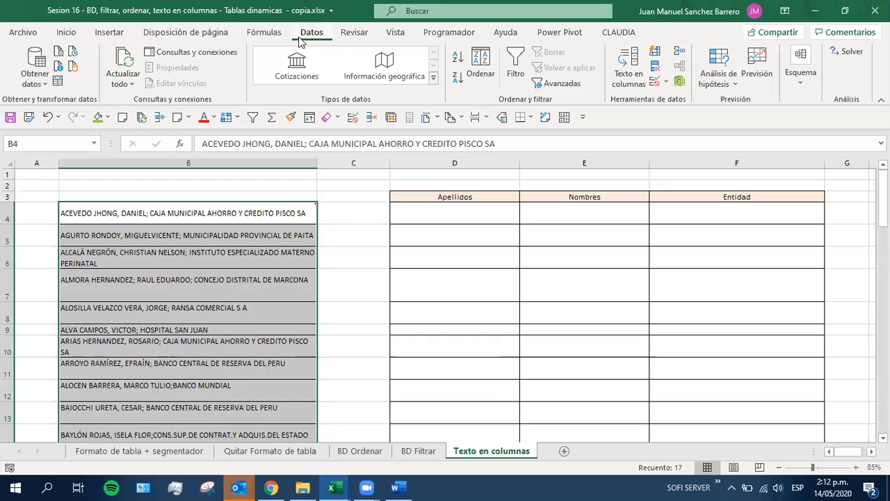
Examine the empty cells under Apellidos, Nombres and Entidad where the split data has to go, ending at D4
{"action": "left_click", "coordinate": [431, 216]}
{"action": "left_click", "coordinate": [563, 217]}
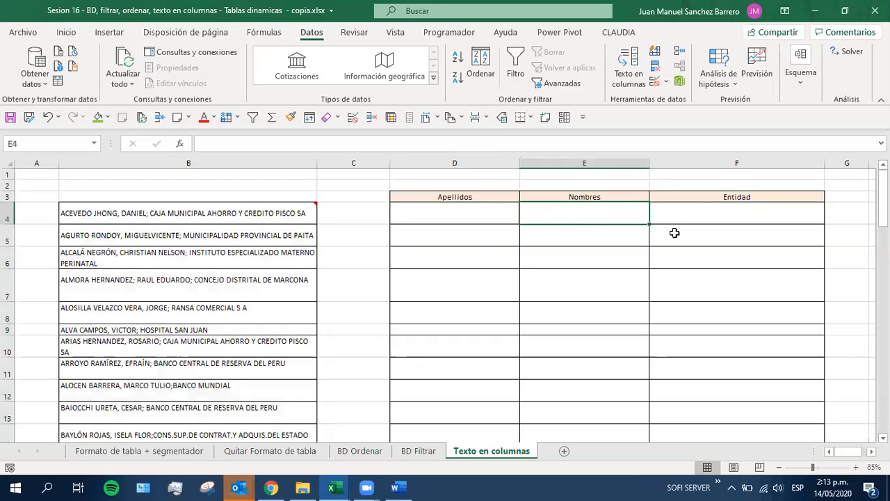
{"action": "left_click", "coordinate": [675, 233]}
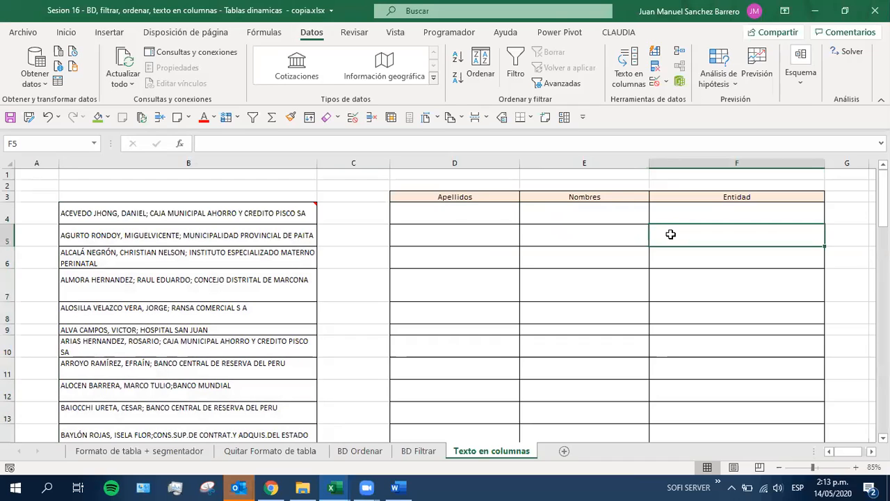
{"action": "left_click", "coordinate": [445, 215]}
{"action": "left_click", "coordinate": [550, 214]}
{"action": "left_click", "coordinate": [413, 226]}
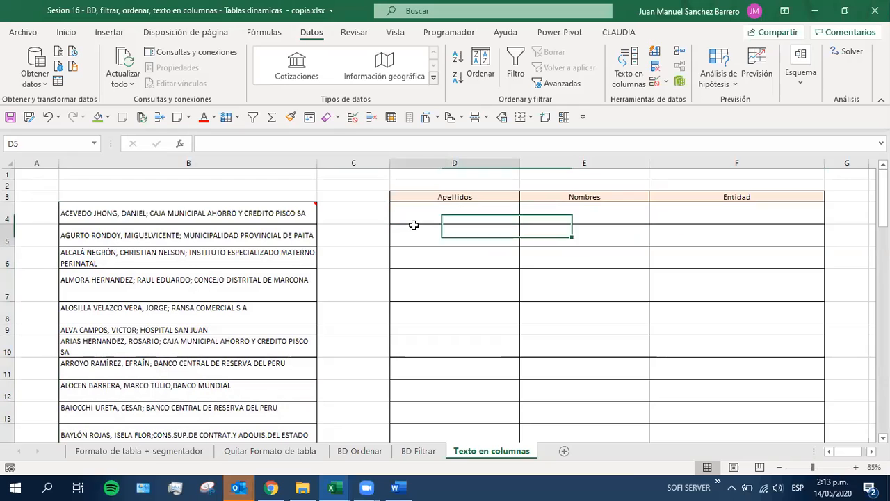
{"action": "left_click", "coordinate": [403, 216]}
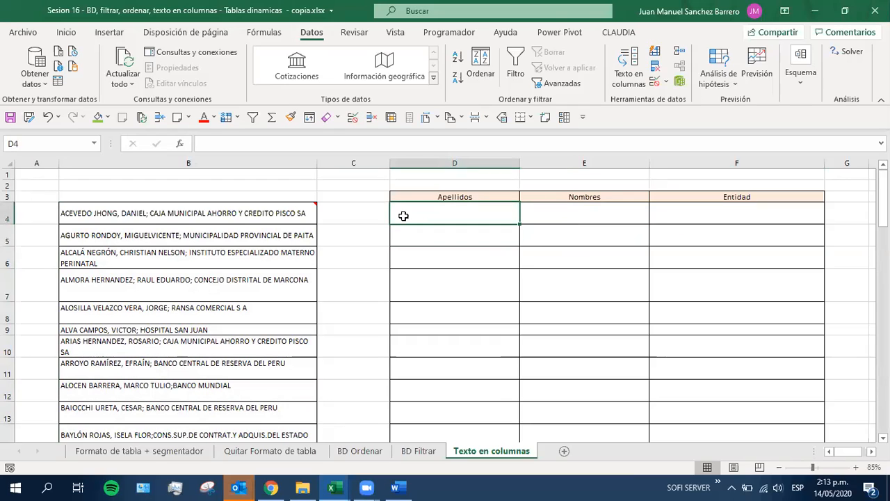
Select the combined entries in column B from B4 to B20
{"action": "left_click", "coordinate": [164, 212]}
{"action": "key", "text": "ctrl+shift+Down"}
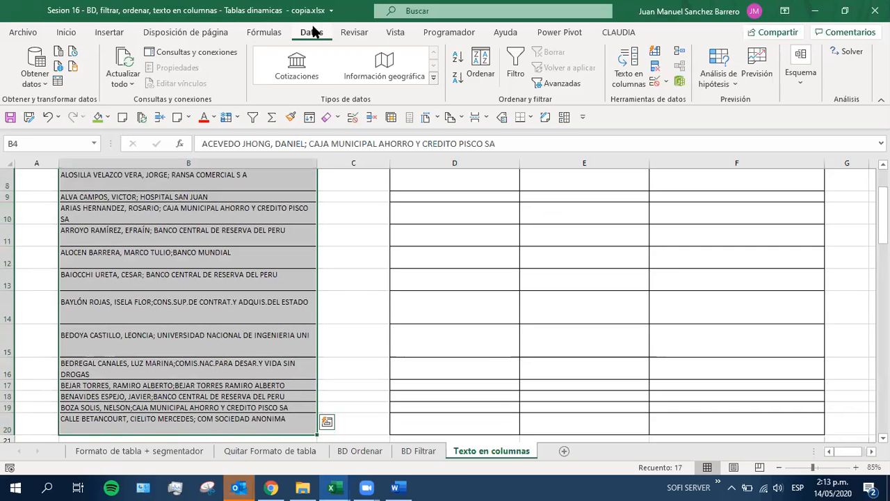
{"action": "left_click", "coordinate": [616, 87]}
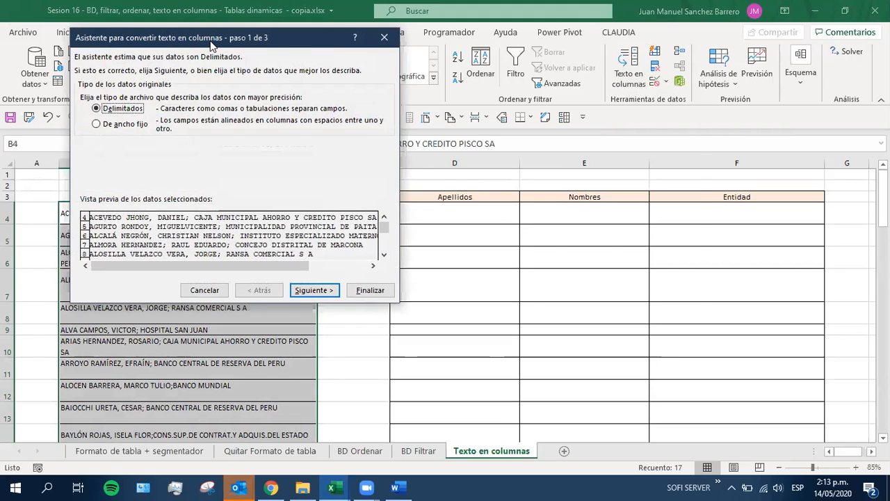
{"action": "left_click_drag", "start_coordinate": [199, 40], "coordinate": [491, 50]}
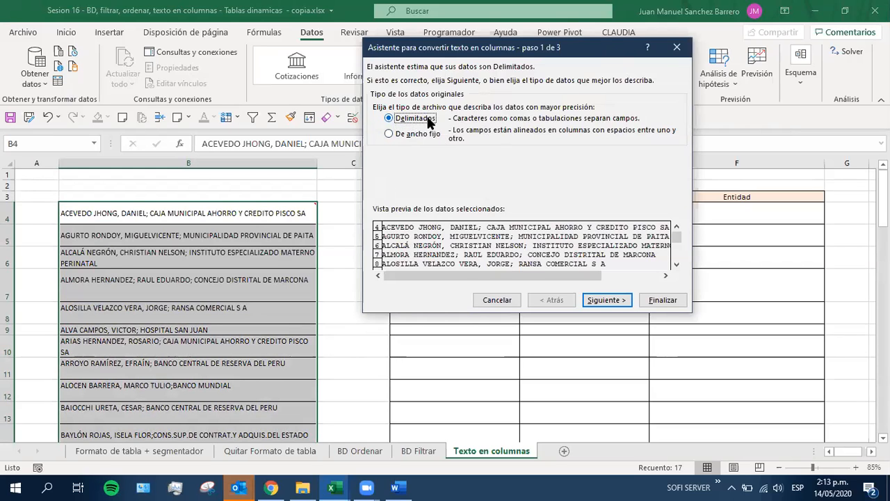
{"action": "left_click", "coordinate": [499, 301]}
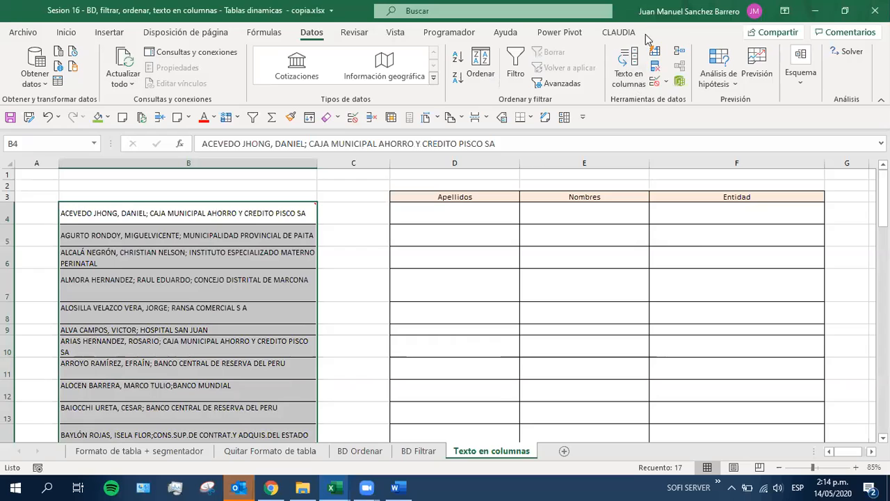
Start Texto en columnas on the selected entries and accept Delimitados as the original data type
{"action": "left_click", "coordinate": [623, 83]}
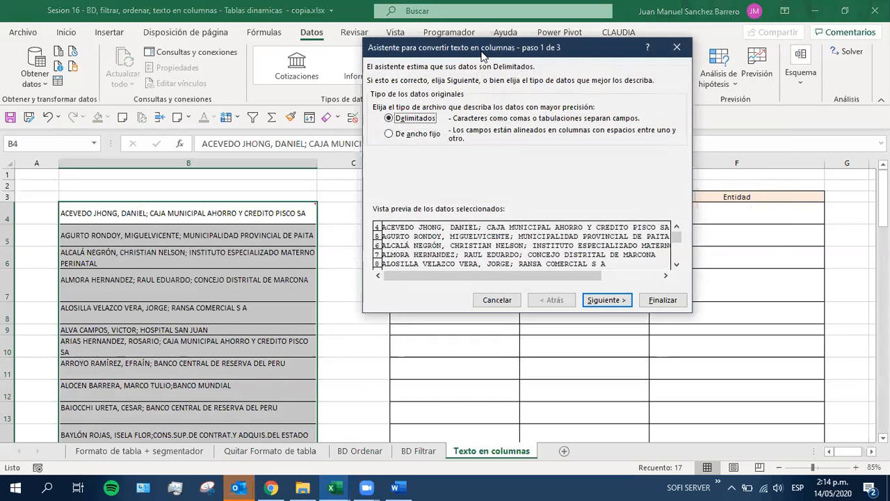
{"action": "left_click_drag", "start_coordinate": [482, 55], "coordinate": [499, 166]}
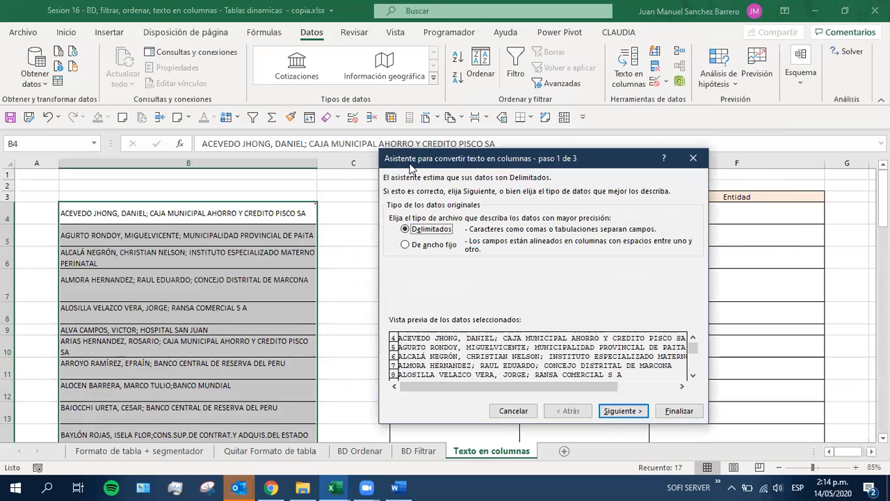
{"action": "left_click_drag", "start_coordinate": [410, 165], "coordinate": [403, 156]}
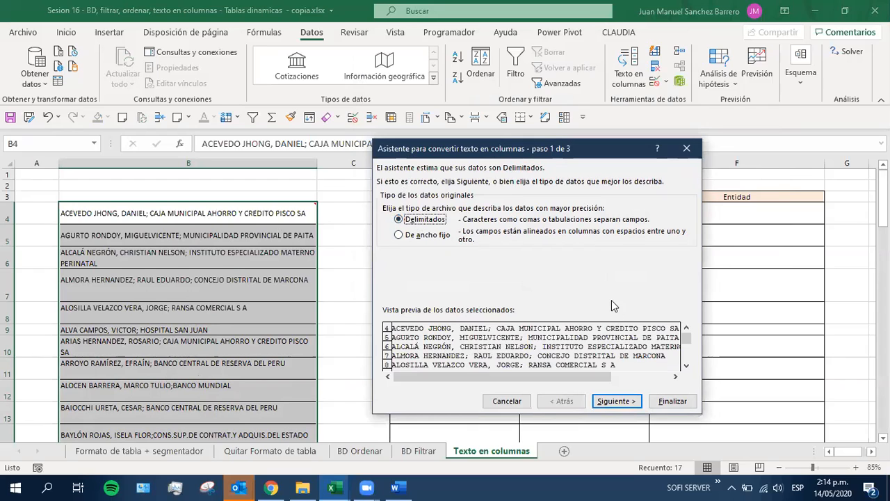
{"action": "left_click", "coordinate": [616, 401]}
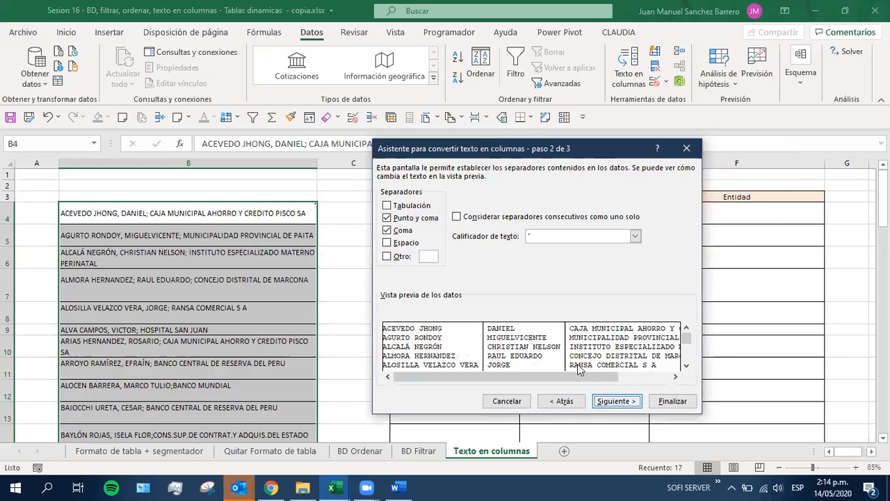
Keep Punto y coma and Coma as the separators with Tabulación off, check the column preview, and accept them
{"action": "left_click_drag", "start_coordinate": [402, 153], "coordinate": [446, 178]}
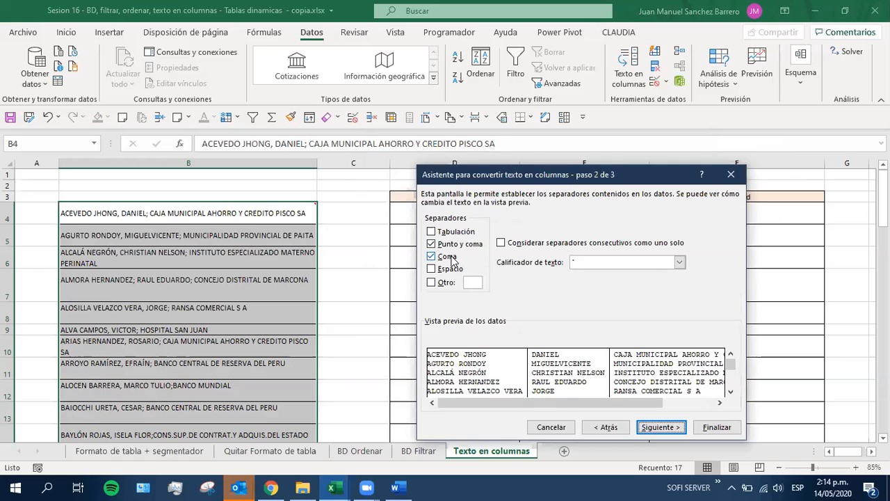
{"action": "left_click", "coordinate": [433, 233]}
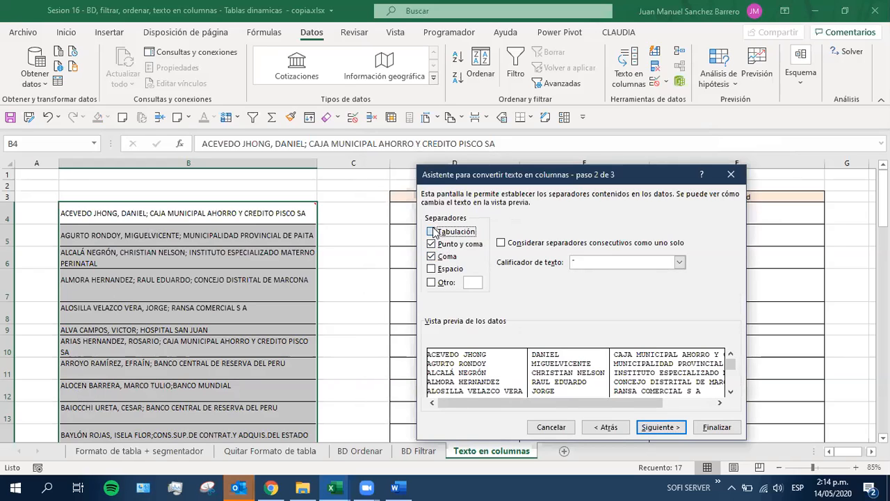
{"action": "left_click", "coordinate": [436, 233]}
{"action": "left_click", "coordinate": [710, 402]}
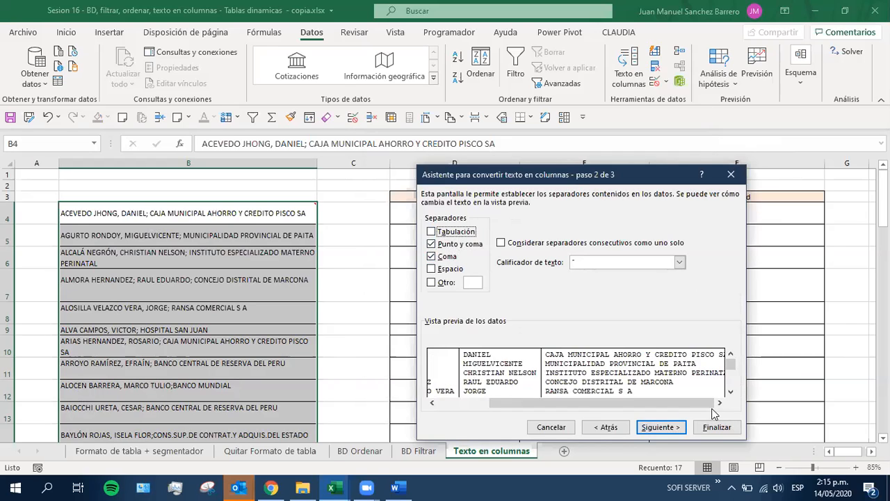
{"action": "left_click_drag", "start_coordinate": [571, 402], "coordinate": [495, 406]}
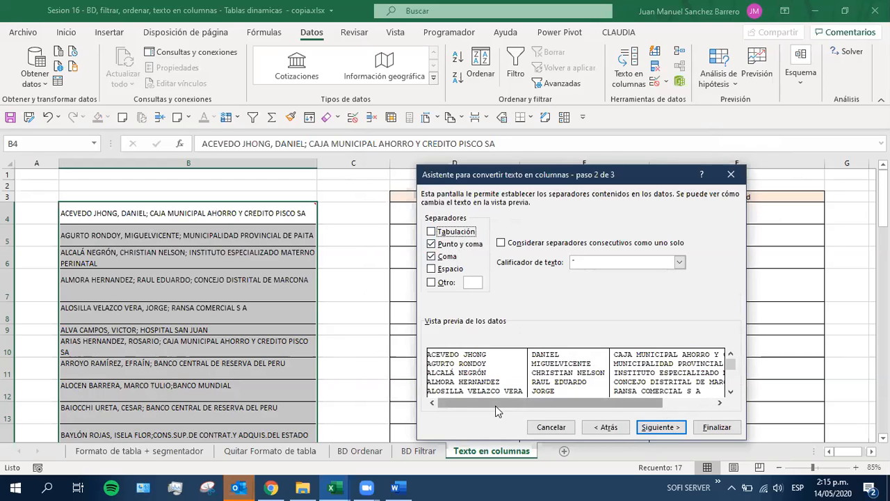
{"action": "left_click", "coordinate": [665, 431]}
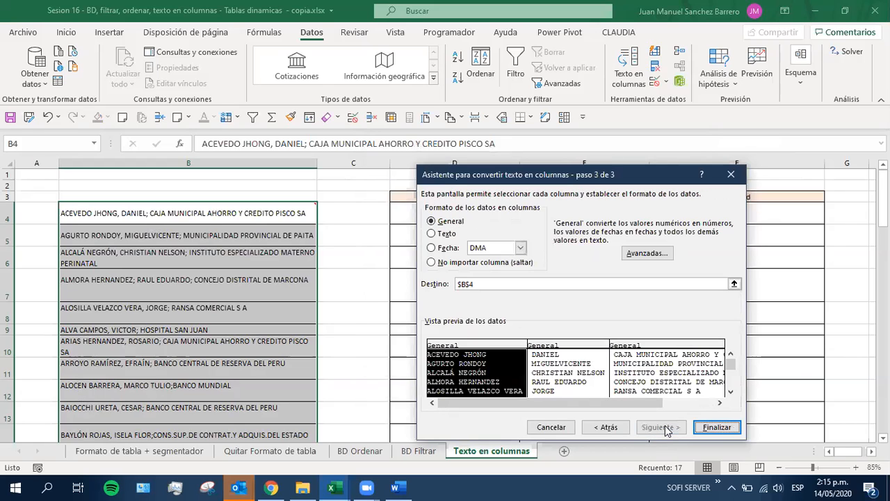
Set the destination of the split data to cell D4, keeping the General format for the columns
{"action": "left_click", "coordinate": [543, 351]}
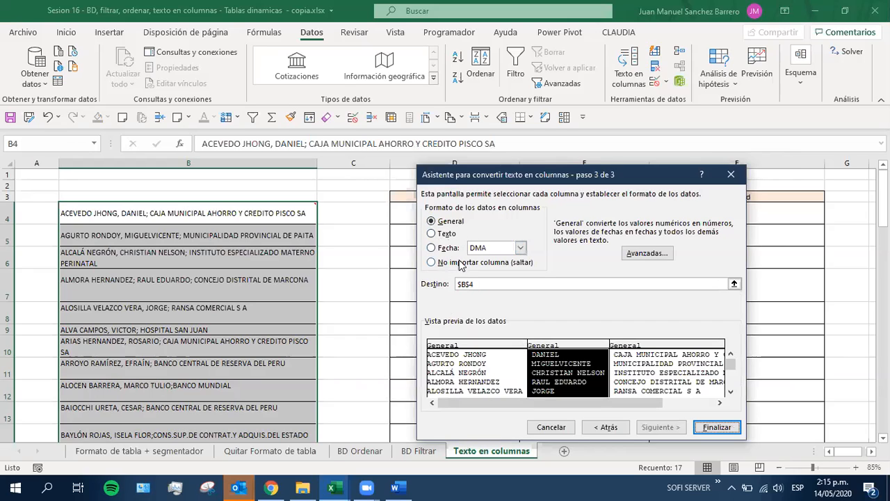
{"action": "left_click", "coordinate": [479, 283]}
{"action": "left_click_drag", "start_coordinate": [555, 183], "coordinate": [721, 212]}
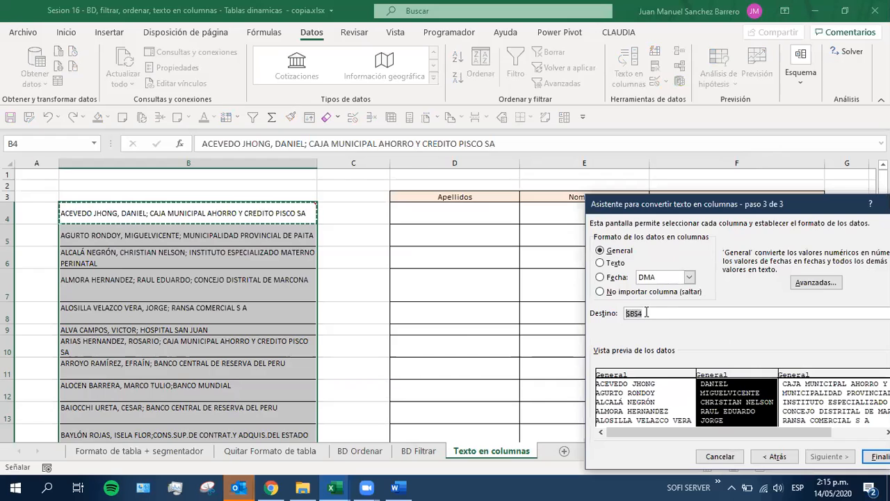
{"action": "left_click", "coordinate": [417, 208]}
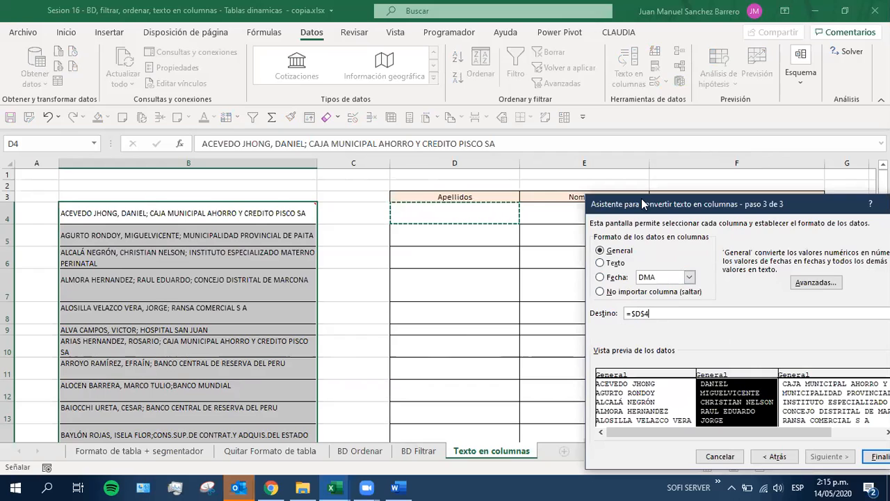
{"action": "left_click_drag", "start_coordinate": [641, 198], "coordinate": [119, 53]}
{"action": "left_click", "coordinate": [360, 318]}
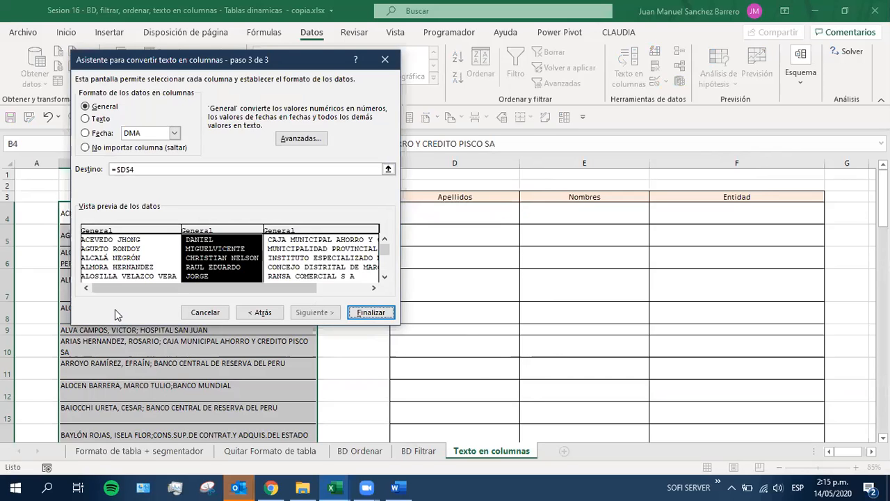
Change the Destino reference from absolute to relative so it reads =D4
{"action": "left_click", "coordinate": [131, 169]}
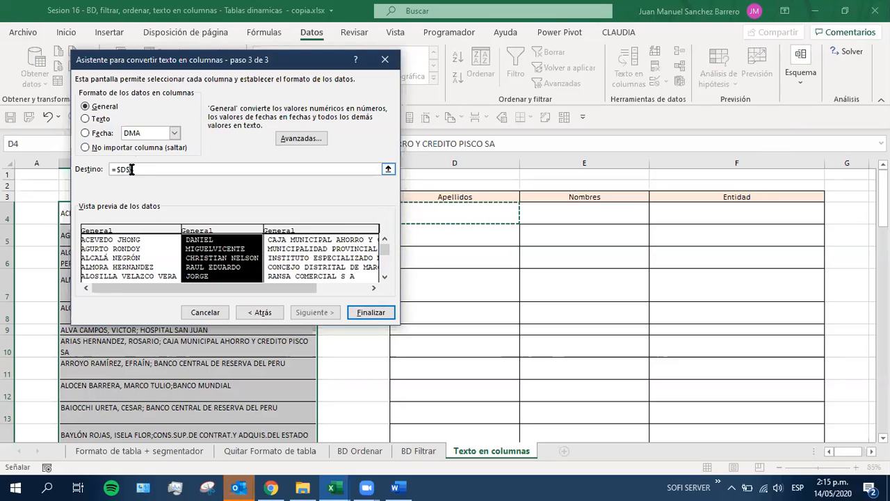
{"action": "key", "text": "BackSpace"}
{"action": "left_click", "coordinate": [122, 169]}
{"action": "key", "text": "BackSpace"}
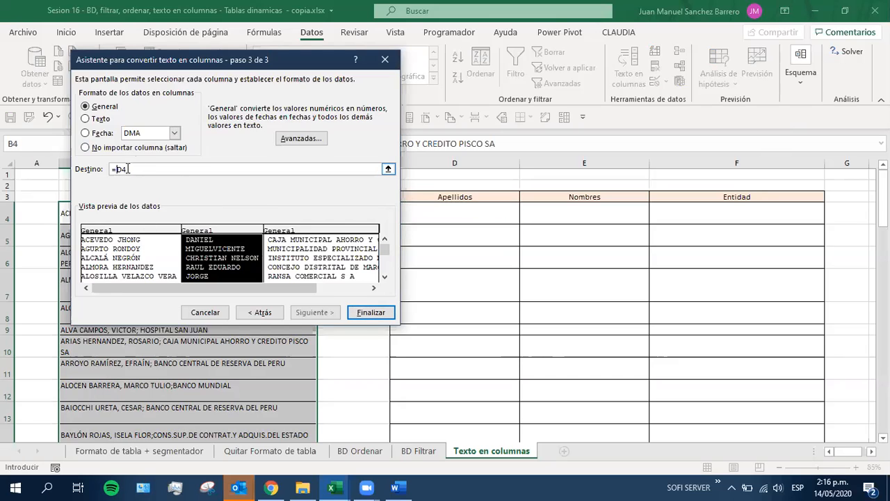
Finish the Texto en columnas wizard and accept replacing the existing data from D4, and check the first split entries
{"action": "left_click", "coordinate": [355, 311]}
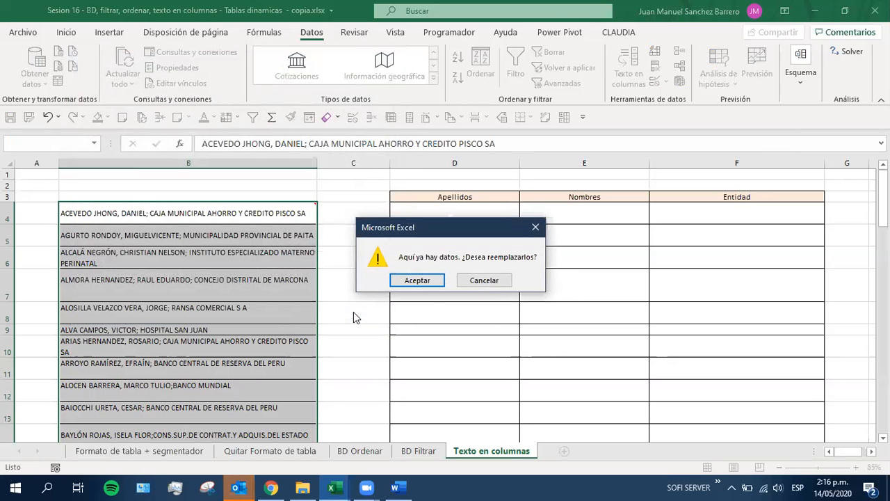
{"action": "left_click", "coordinate": [424, 280]}
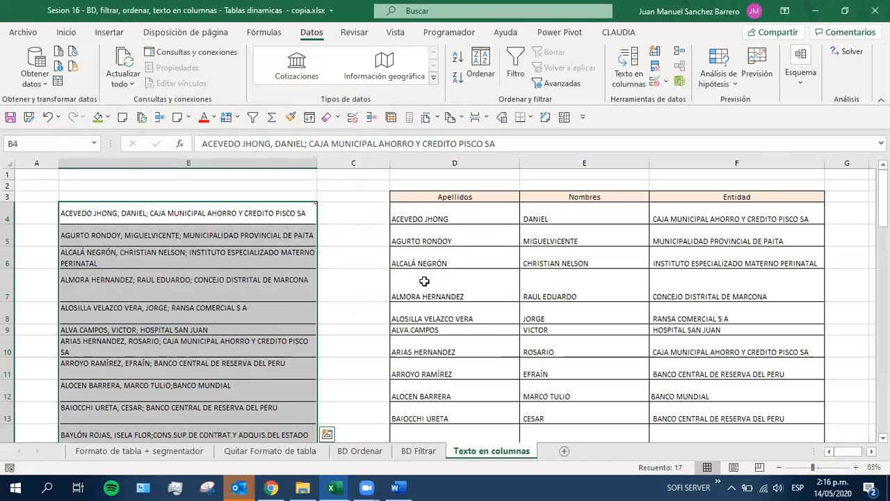
{"action": "left_click", "coordinate": [424, 281]}
{"action": "left_click", "coordinate": [497, 243]}
{"action": "left_click", "coordinate": [557, 219]}
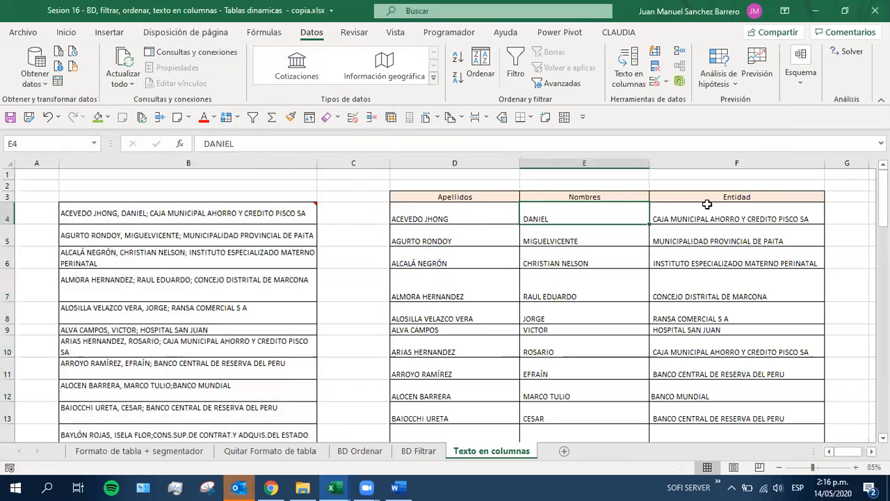
{"action": "left_click", "coordinate": [687, 251]}
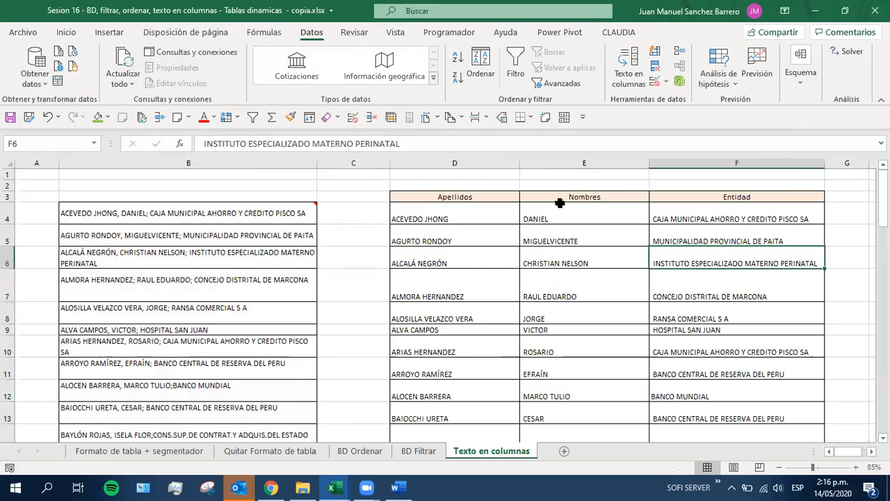
Examine the split Apellidos, Nombres and Entidad cells in rows 4 to 6 for formulas or plain content
{"action": "left_click", "coordinate": [147, 174]}
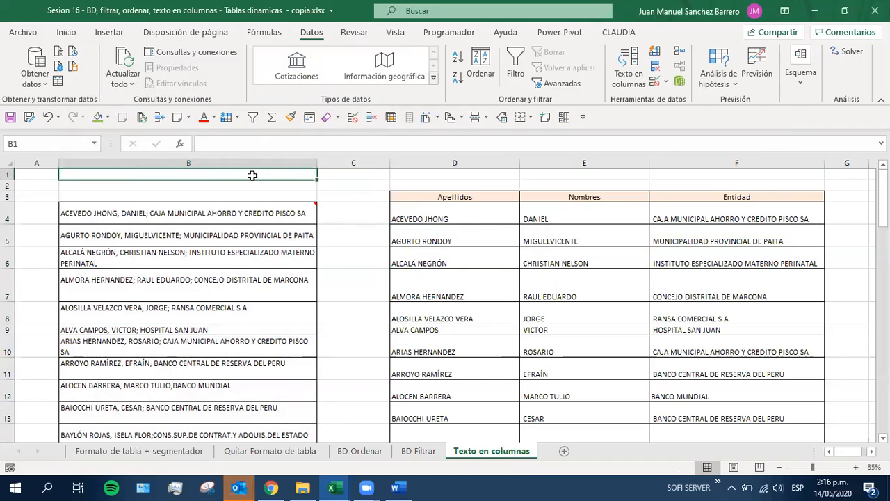
{"action": "left_click", "coordinate": [483, 219]}
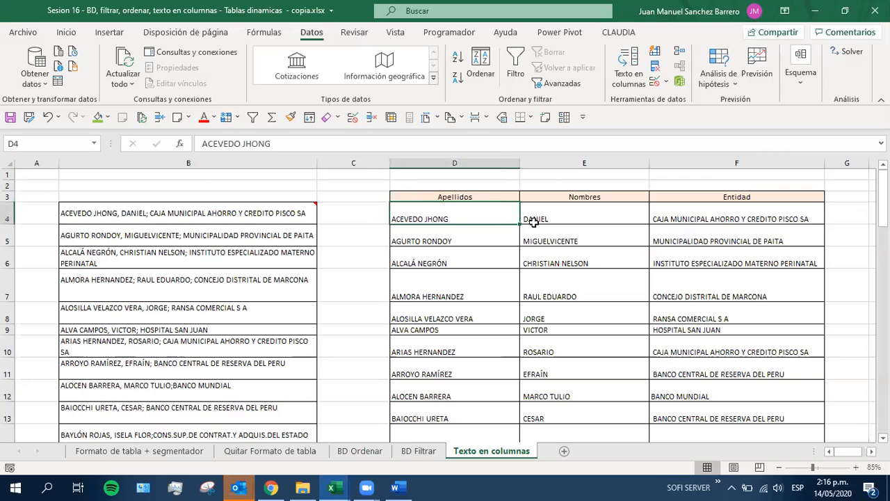
{"action": "left_click", "coordinate": [713, 212]}
{"action": "left_click", "coordinate": [708, 239]}
{"action": "left_click", "coordinate": [692, 261]}
{"action": "left_click", "coordinate": [596, 260]}
{"action": "left_click", "coordinate": [544, 240]}
{"action": "left_click", "coordinate": [502, 210]}
Raise the computer's sound volume
{"action": "key", "text": "XF86AudioRaiseVolume"}
{"action": "key", "text": "XF86AudioRaiseVolume"}
{"action": "key", "text": "XF86AudioRaiseVolume"}
{"action": "key", "text": "XF86AudioRaiseVolume"}
{"action": "key", "text": "XF86AudioRaiseVolume"}
{"action": "key", "text": "XF86AudioRaiseVolume"}
{"action": "key", "text": "XF86AudioRaiseVolume"}
{"action": "key", "text": "XF86AudioRaiseVolume"}
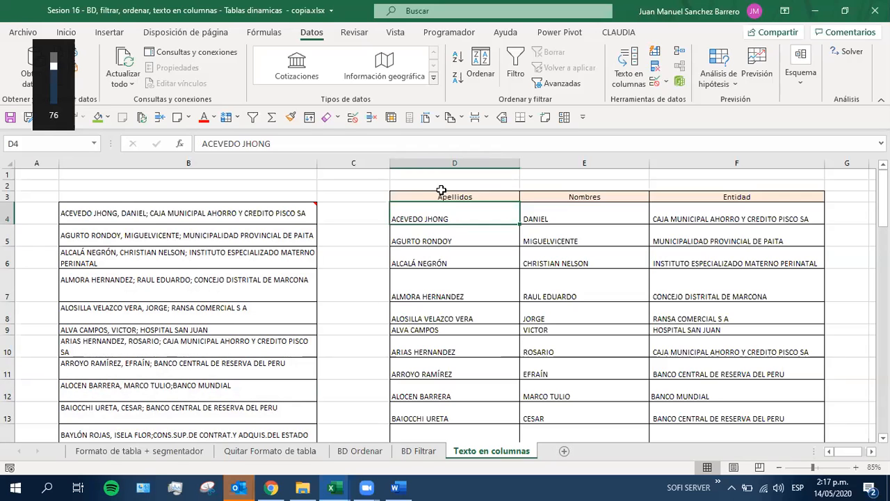
{"action": "key", "text": "XF86AudioRaiseVolume"}
{"action": "key", "text": "XF86AudioRaiseVolume"}
{"action": "key", "text": "XF86AudioRaiseVolume"}
{"action": "key", "text": "XF86AudioRaiseVolume"}
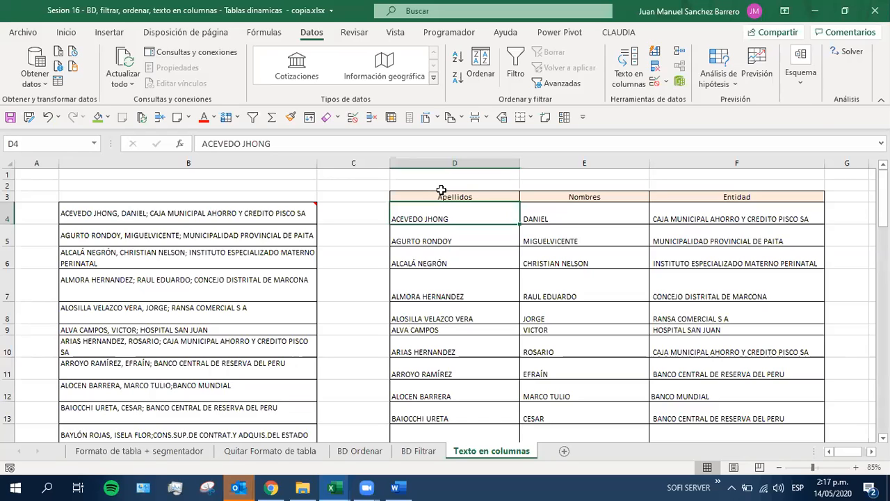
Switch to Chrome and bring up the Aulas virtuales page of e-aulasUR
{"action": "key", "text": "alt+Tab"}
{"action": "key", "text": "alt+Tab"}
{"action": "key", "text": "alt+Tab"}
{"action": "key", "text": "alt+Tab"}
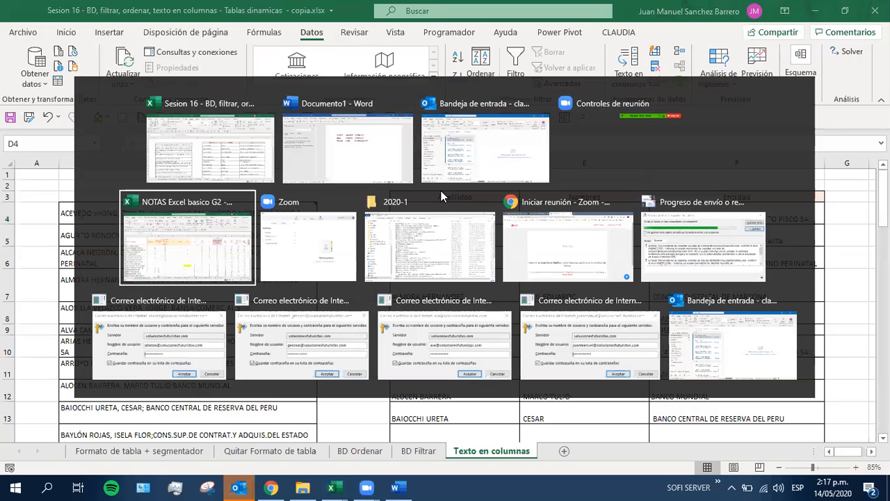
{"action": "key", "text": "alt+Tab"}
{"action": "key", "text": "alt+Tab"}
{"action": "key", "text": "alt+Tab"}
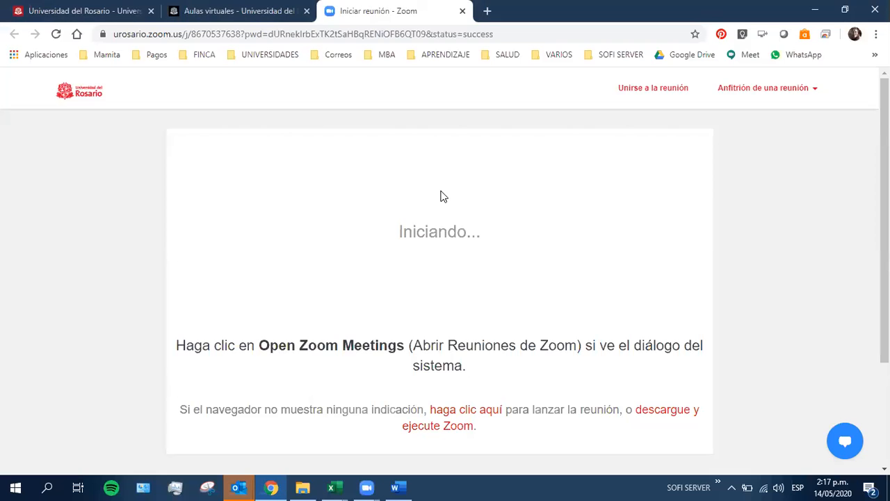
{"action": "left_click", "coordinate": [225, 12]}
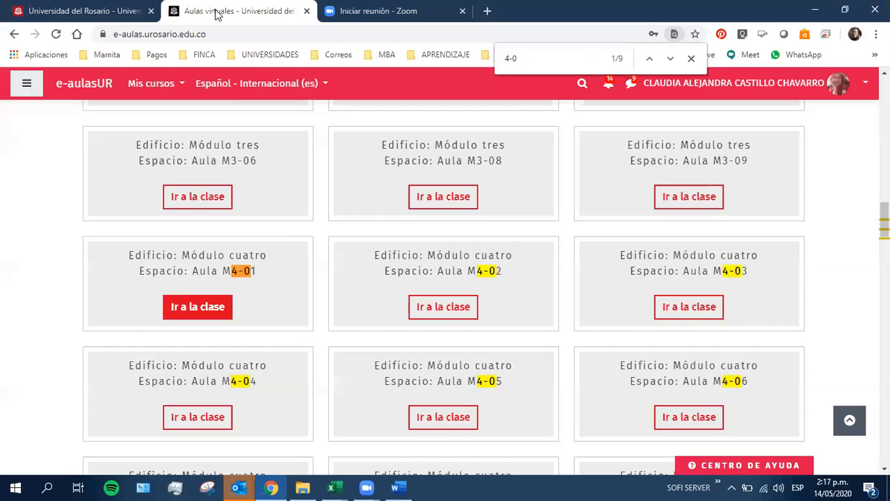
Open the 2020-1S Excel Avanzado Sede Norte course and look through its sessions up to Sesión #7
{"action": "scroll", "coordinate": [212, 191], "scroll_direction": "up", "scroll_amount": 5}
{"action": "scroll", "coordinate": [212, 191], "scroll_direction": "up", "scroll_amount": 10}
{"action": "left_click", "coordinate": [153, 89]}
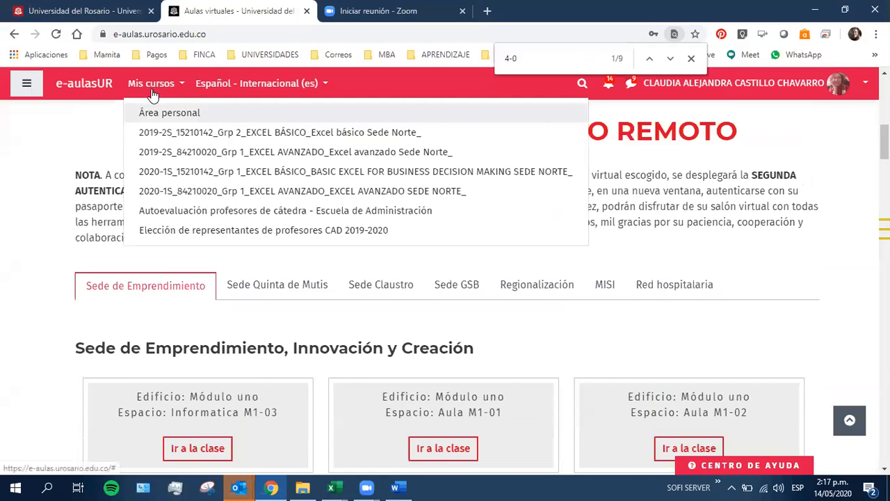
{"action": "left_click", "coordinate": [256, 192]}
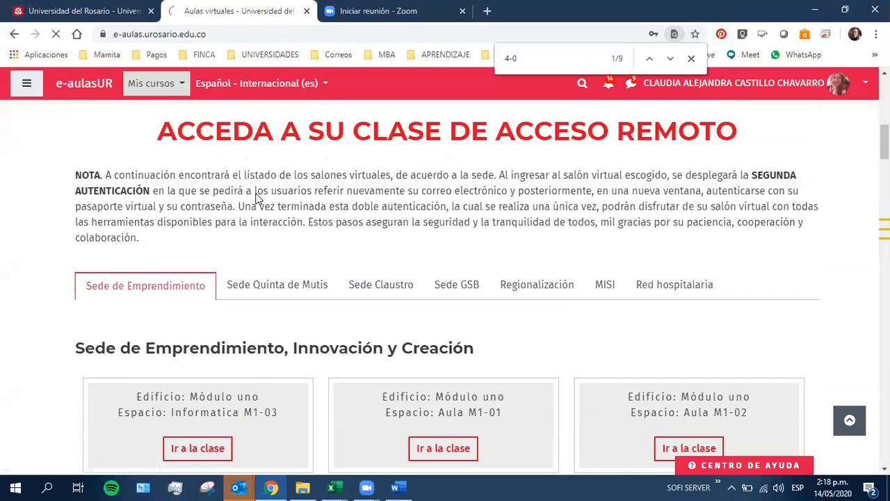
{"action": "scroll", "coordinate": [278, 365], "scroll_direction": "down", "scroll_amount": 10}
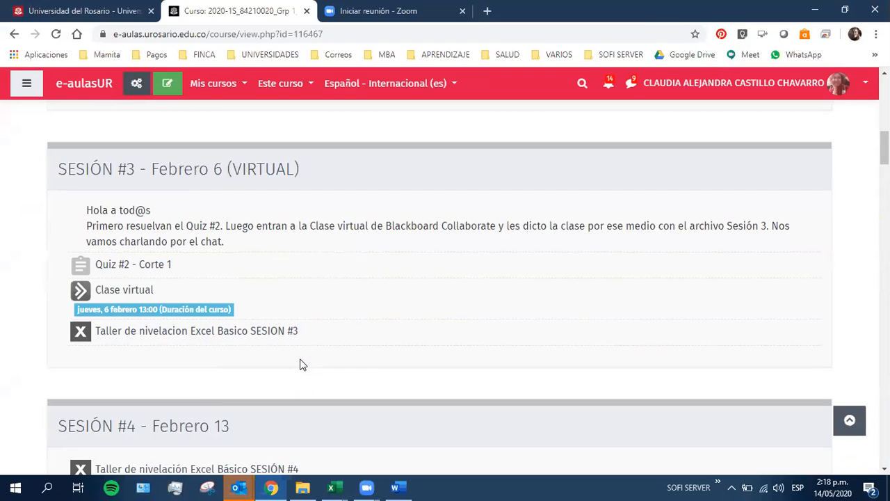
{"action": "scroll", "coordinate": [301, 365], "scroll_direction": "down", "scroll_amount": 7}
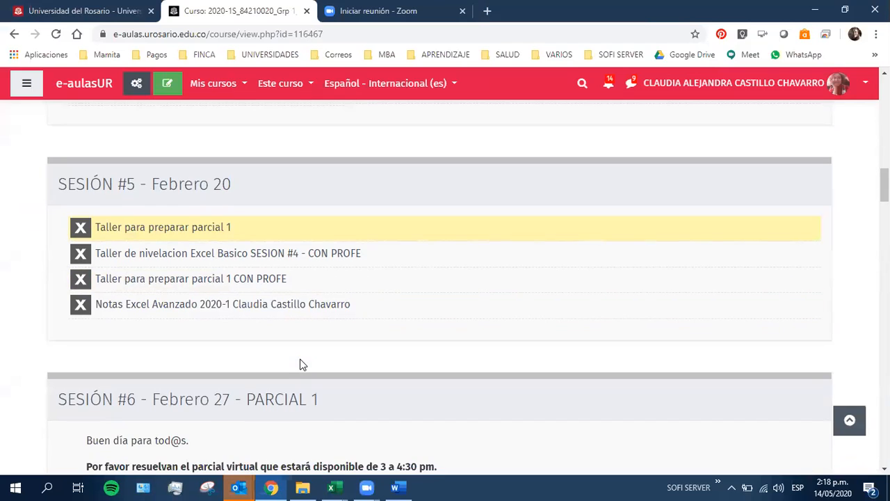
{"action": "scroll", "coordinate": [301, 365], "scroll_direction": "down", "scroll_amount": 3}
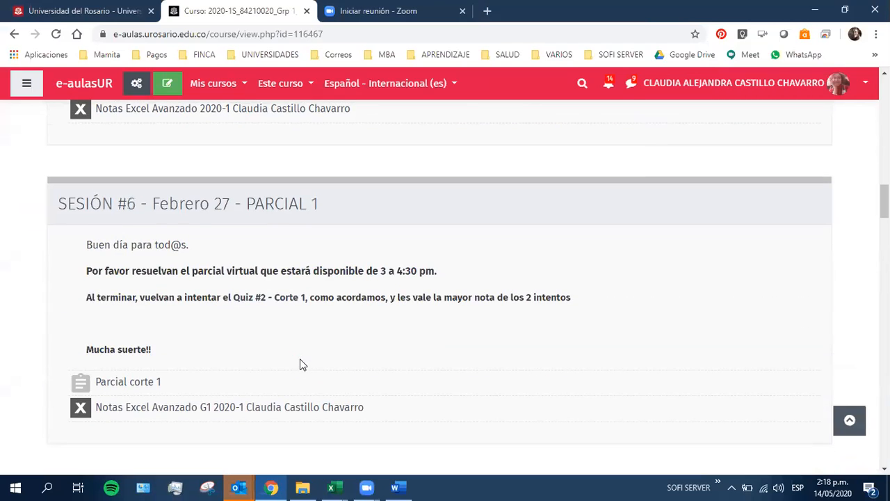
{"action": "scroll", "coordinate": [301, 361], "scroll_direction": "down", "scroll_amount": 4}
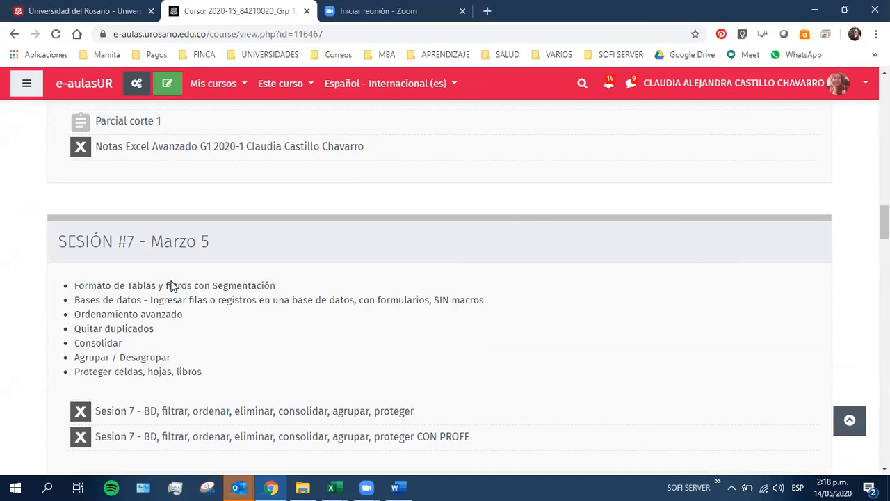
Open the 2020-1S Excel Básico course and review Sesión #3, highlighting the topic Función SIFECHA (de Visual Basic)
{"action": "left_click", "coordinate": [209, 82]}
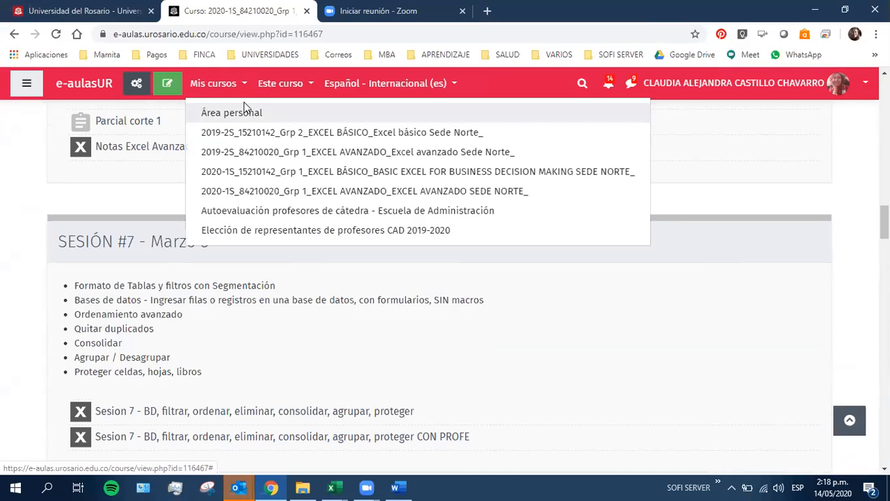
{"action": "left_click", "coordinate": [343, 173]}
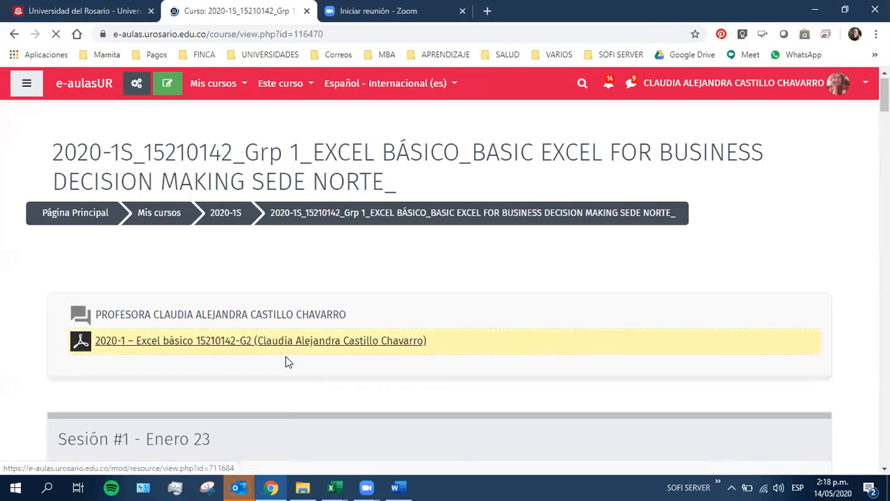
{"action": "scroll", "coordinate": [285, 363], "scroll_direction": "down", "scroll_amount": 10}
{"action": "scroll", "coordinate": [288, 361], "scroll_direction": "down", "scroll_amount": 1}
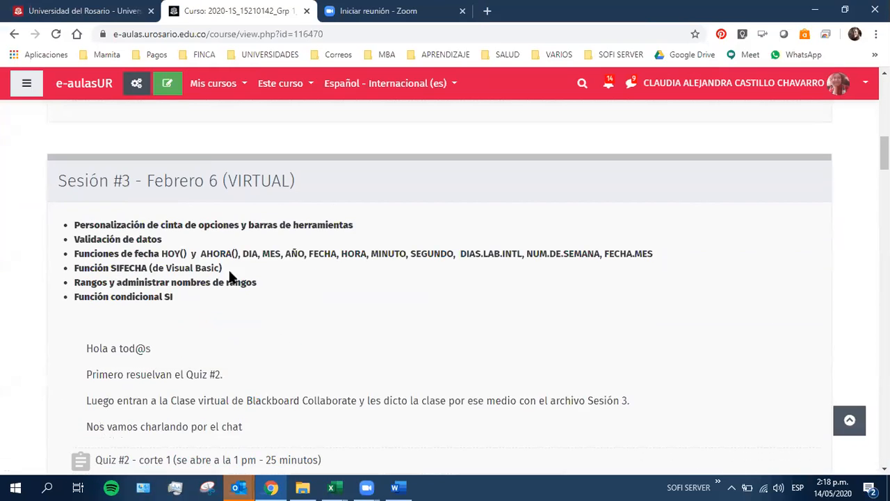
{"action": "left_click_drag", "start_coordinate": [222, 269], "coordinate": [72, 274]}
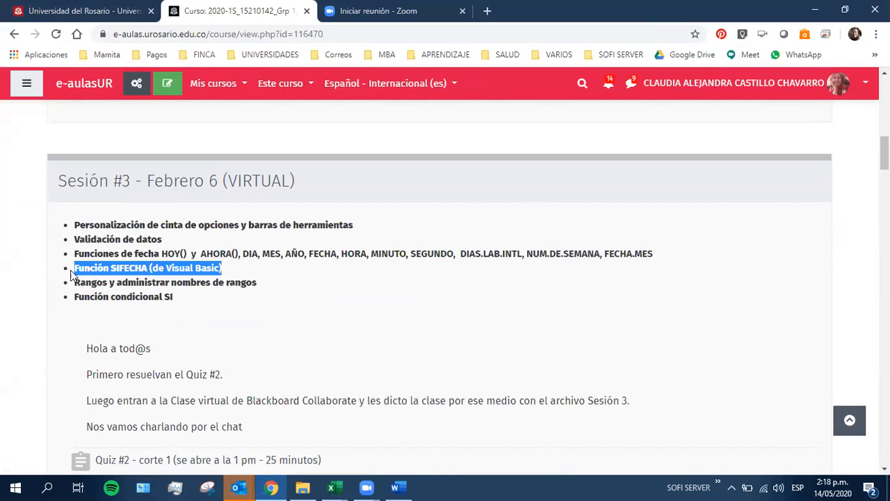
{"action": "scroll", "coordinate": [209, 368], "scroll_direction": "down", "scroll_amount": 2}
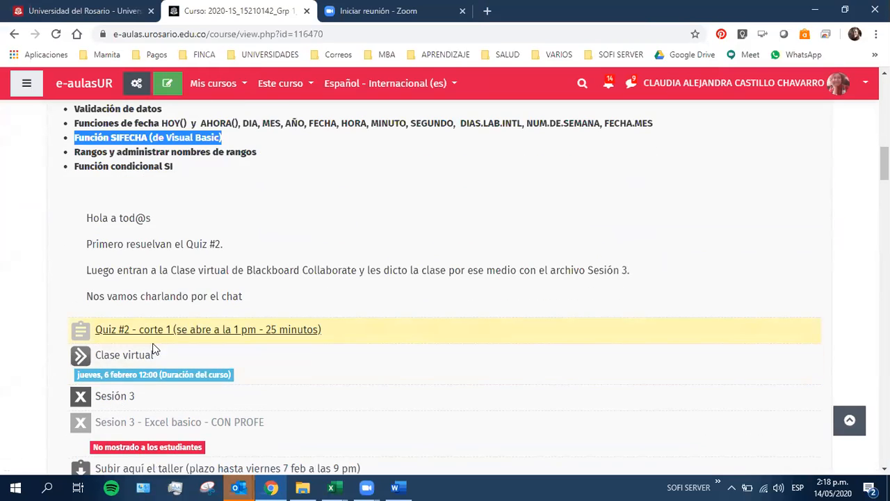
{"action": "scroll", "coordinate": [160, 356], "scroll_direction": "down", "scroll_amount": 1}
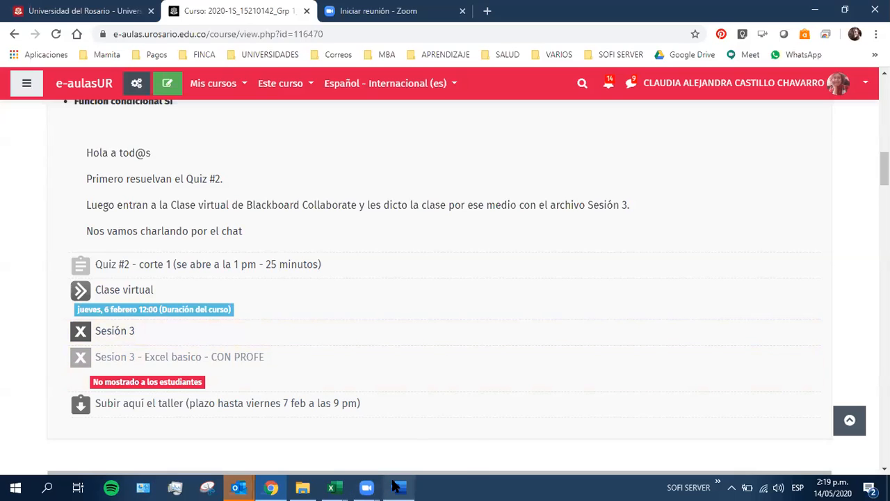
Return to the Sesion 16 workbook in Excel and enter the note NO QUEDA FORMULADO in cell D1
{"action": "mouse_move", "coordinate": [337, 487]}
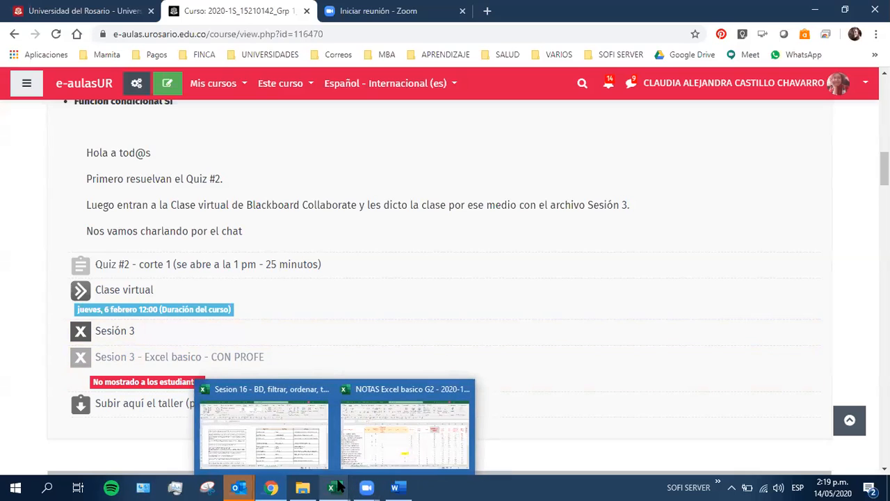
{"action": "left_click", "coordinate": [300, 462]}
{"action": "left_click", "coordinate": [501, 345]}
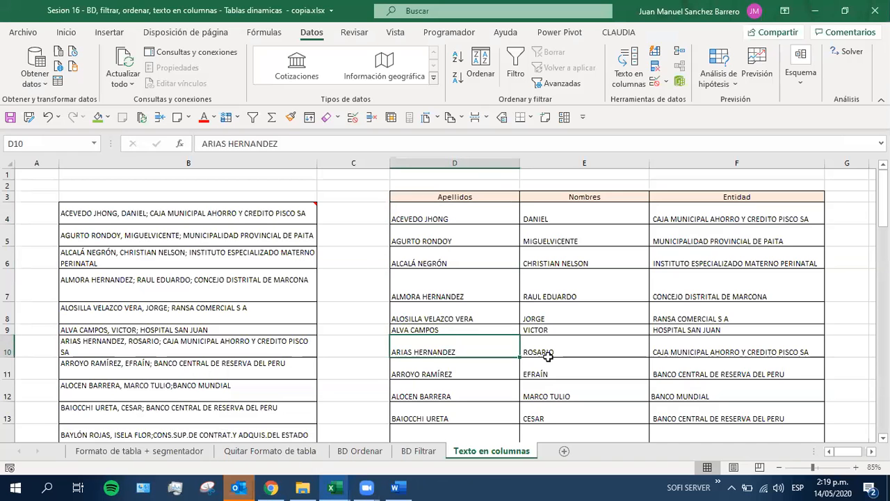
{"action": "left_click", "coordinate": [397, 174]}
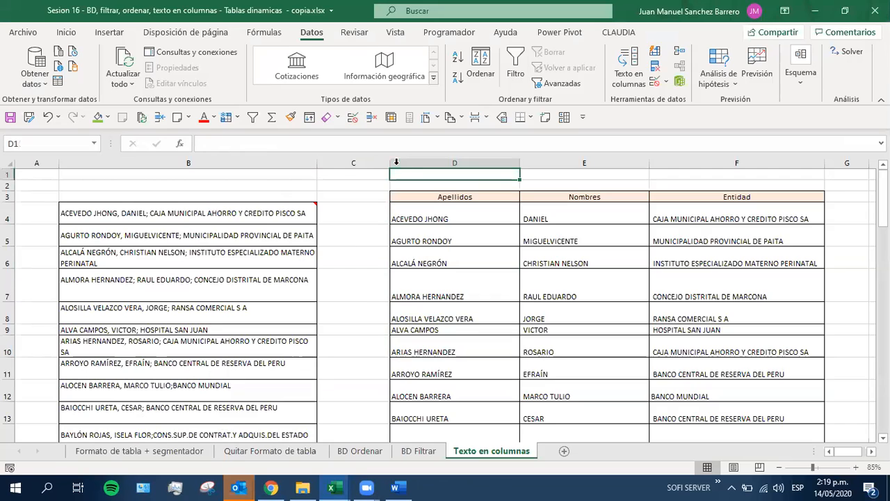
{"action": "type", "text": "NO QUEDA FORMULADF"}
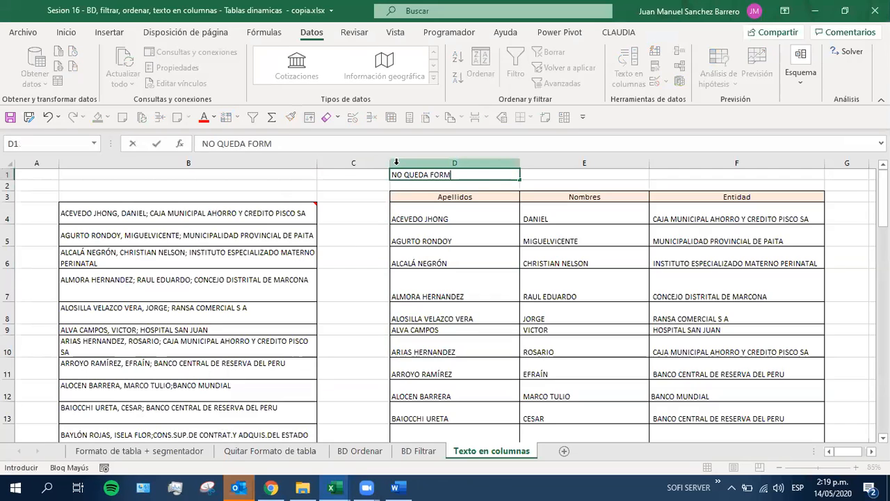
{"action": "key", "text": "Return"}
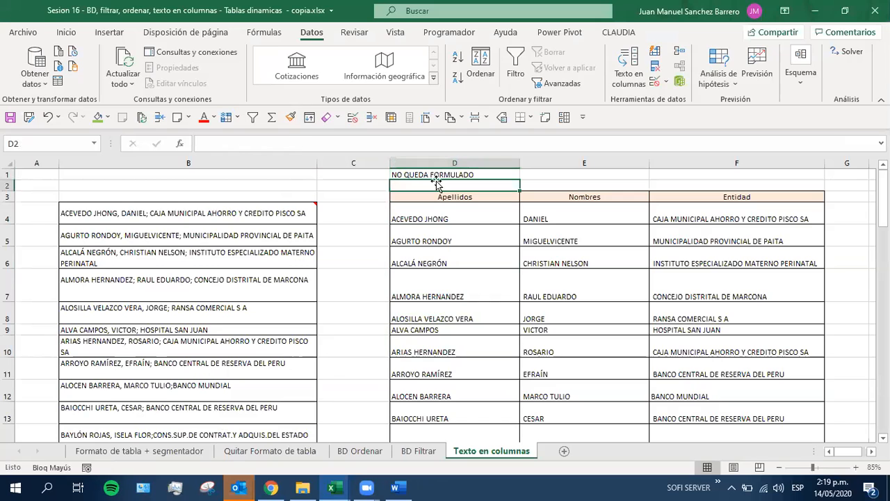
Format the note in D1 with a yellow fill and font size 16
{"action": "left_click", "coordinate": [442, 177]}
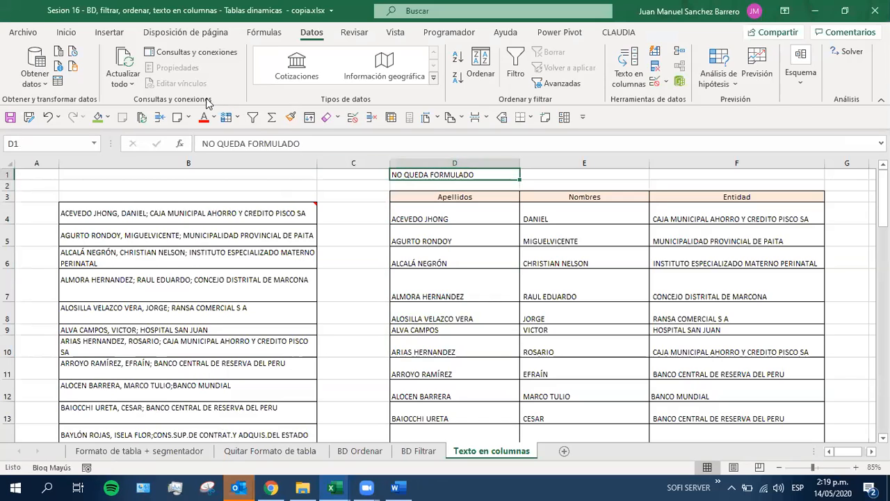
{"action": "left_click", "coordinate": [104, 117]}
{"action": "left_click", "coordinate": [130, 242]}
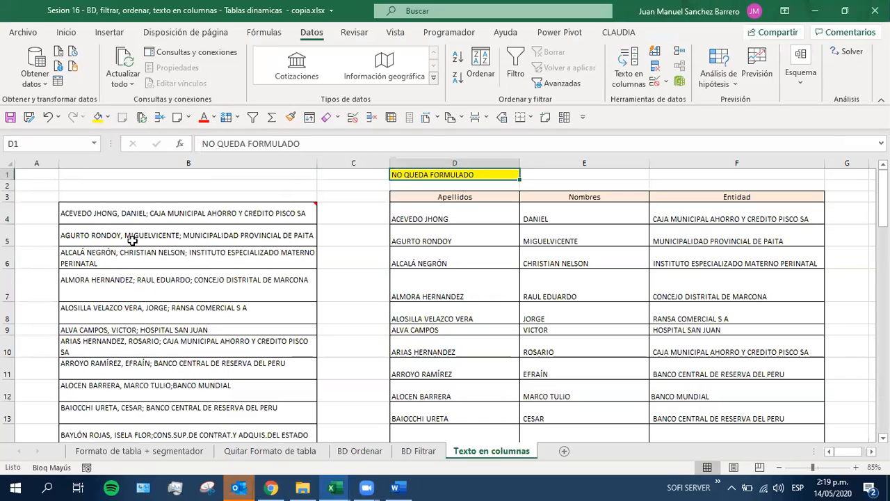
{"action": "left_click", "coordinate": [65, 33]}
{"action": "left_click", "coordinate": [184, 58]}
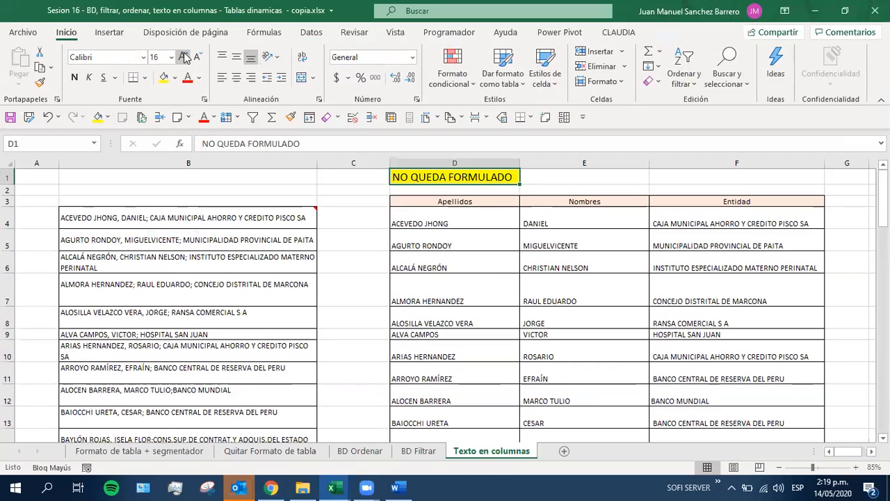
Compare the source entries in column B with the split results in the Apellidos, Nombres and Entidad columns
{"action": "left_click", "coordinate": [452, 356]}
{"action": "left_click_drag", "start_coordinate": [185, 217], "coordinate": [153, 220]}
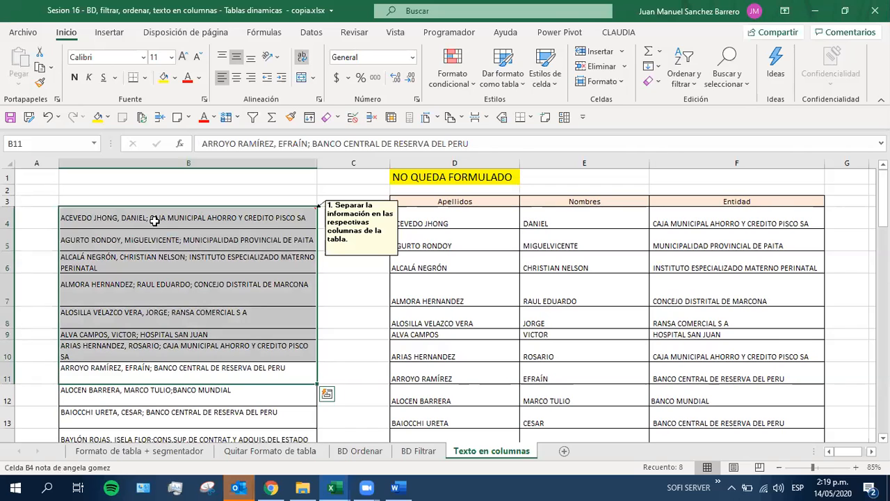
{"action": "left_click_drag", "start_coordinate": [421, 223], "coordinate": [739, 421]}
{"action": "left_click_drag", "start_coordinate": [477, 224], "coordinate": [681, 423]}
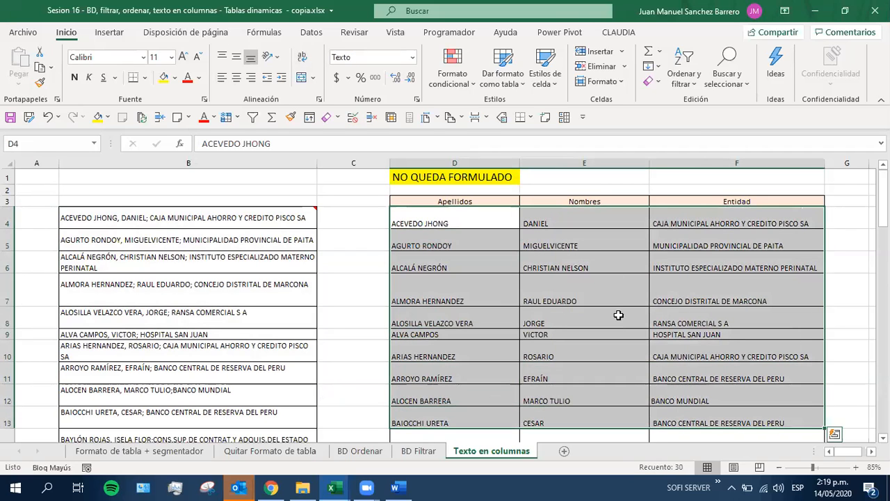
{"action": "left_click_drag", "start_coordinate": [675, 224], "coordinate": [685, 400]}
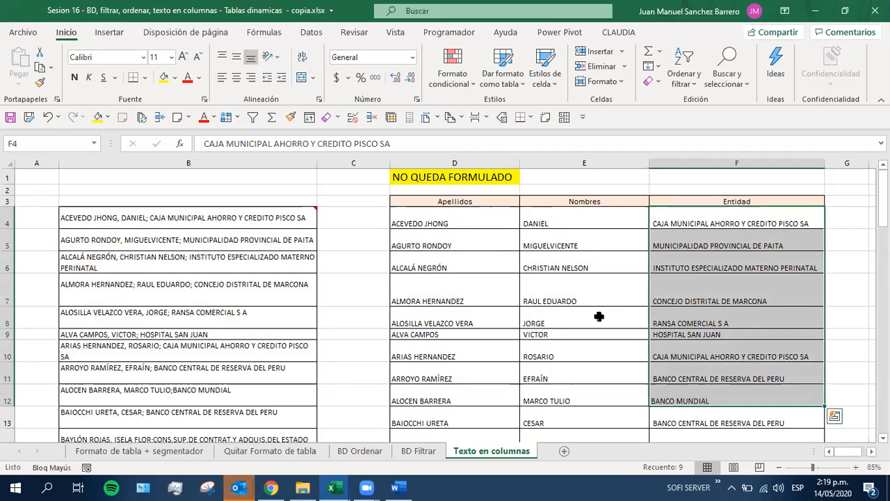
{"action": "left_click", "coordinate": [466, 222]}
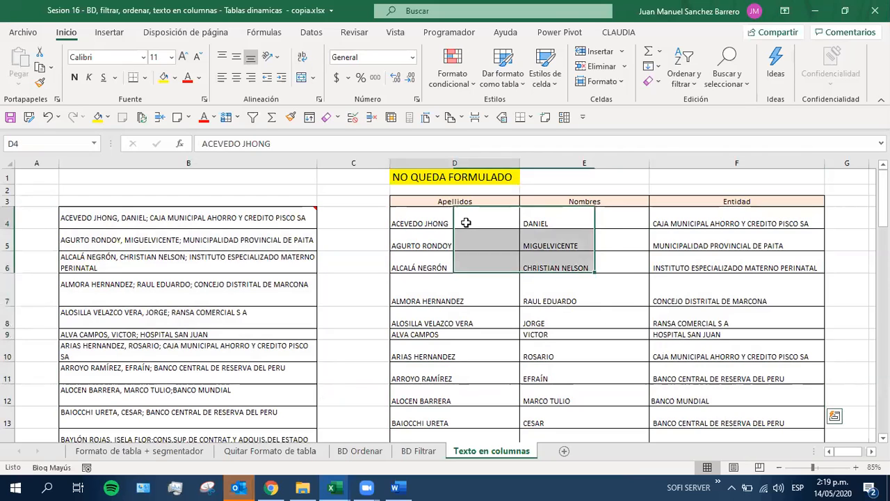
{"action": "left_click", "coordinate": [500, 187]}
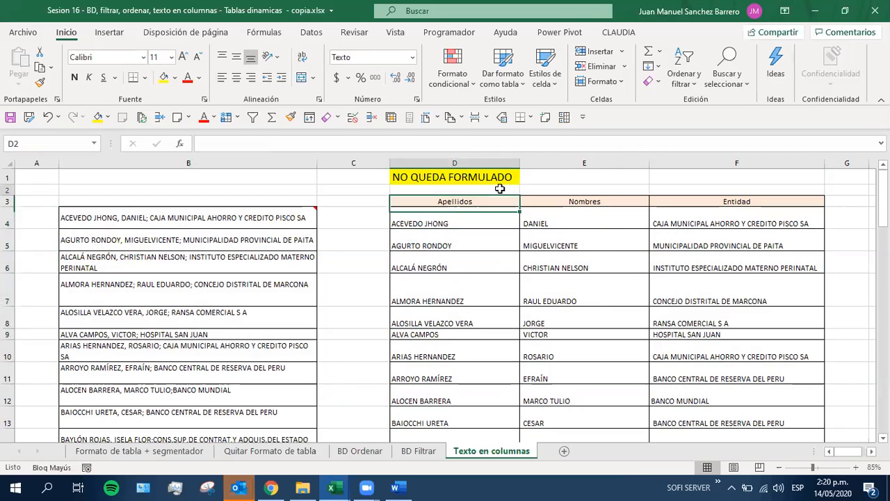
{"action": "type", "text": "=EXTR"}
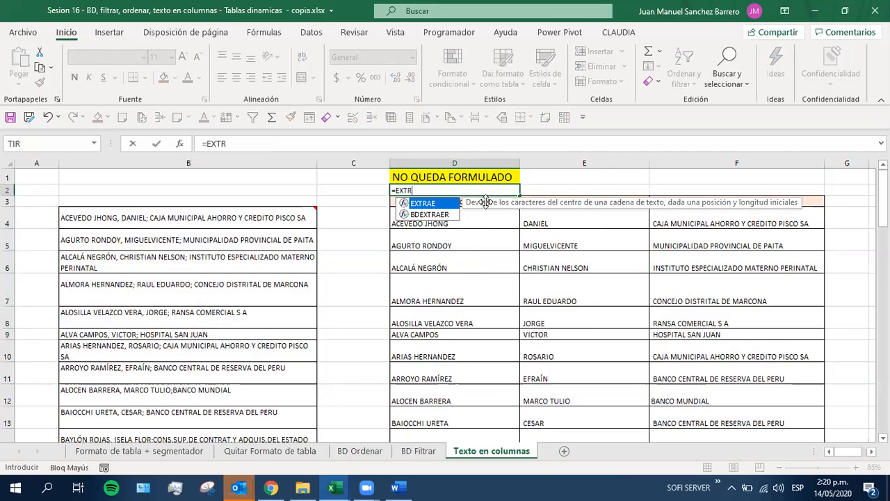
{"action": "key", "text": "Escape"}
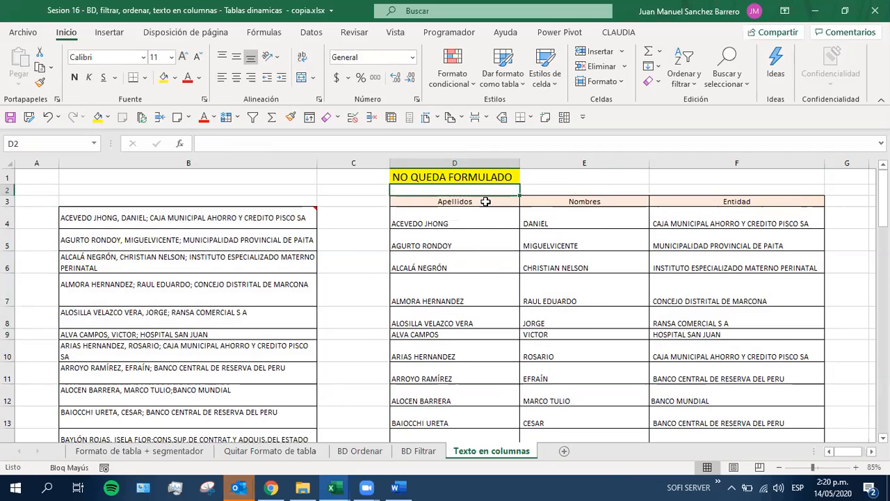
Compare the source entries in B4:B13 with the Apellidos results in D4:D13 and save the workbook
{"action": "left_click_drag", "start_coordinate": [223, 217], "coordinate": [219, 412]}
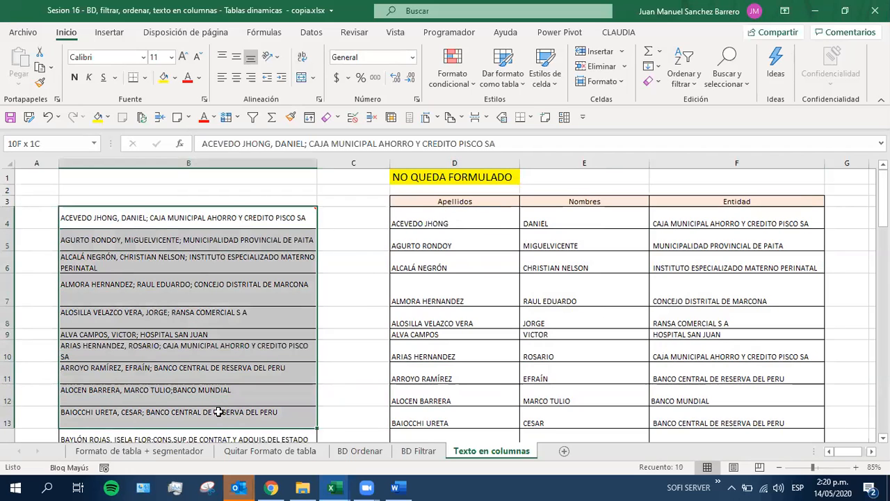
{"action": "left_click_drag", "start_coordinate": [425, 222], "coordinate": [431, 418]}
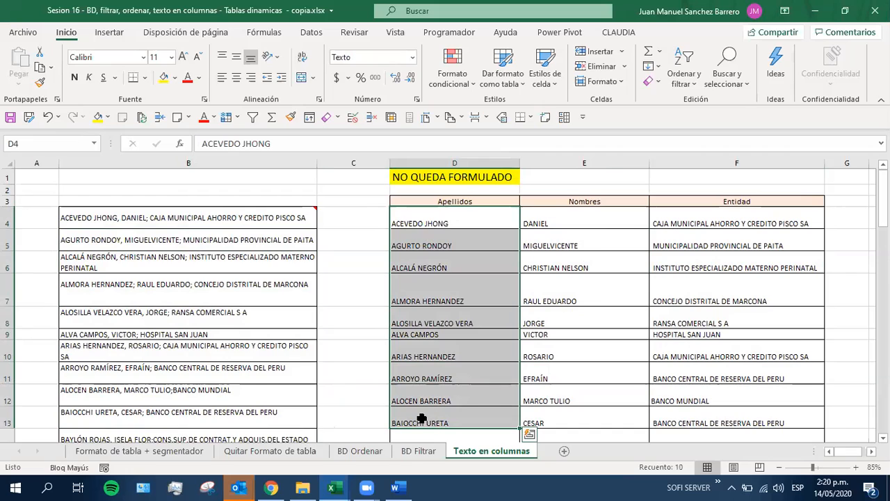
{"action": "left_click", "coordinate": [428, 176]}
{"action": "left_click", "coordinate": [10, 117]}
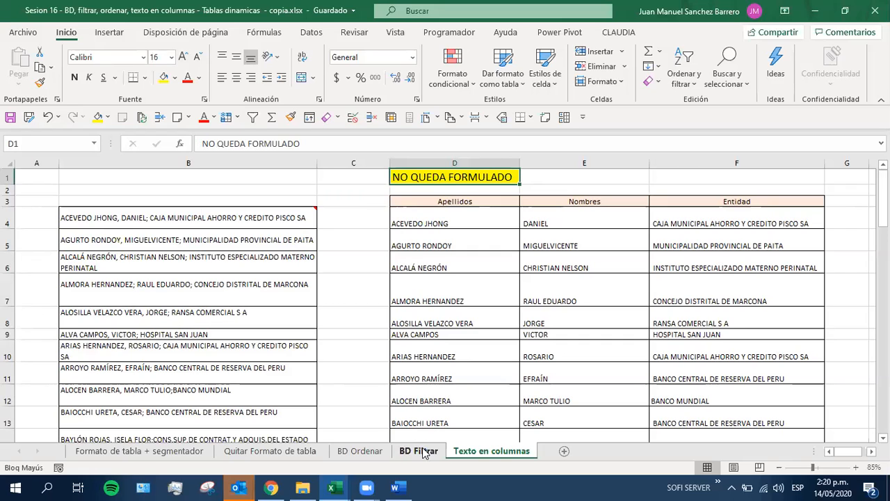
Add a new worksheet, widen columns A and B, and enter a full name with two given names and two surnames in A1
{"action": "left_click", "coordinate": [564, 451]}
{"action": "left_click_drag", "start_coordinate": [68, 163], "coordinate": [178, 166]}
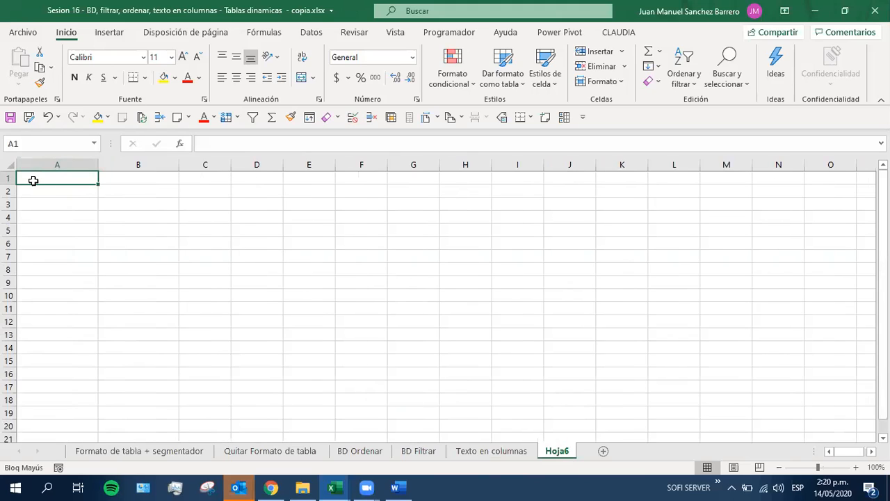
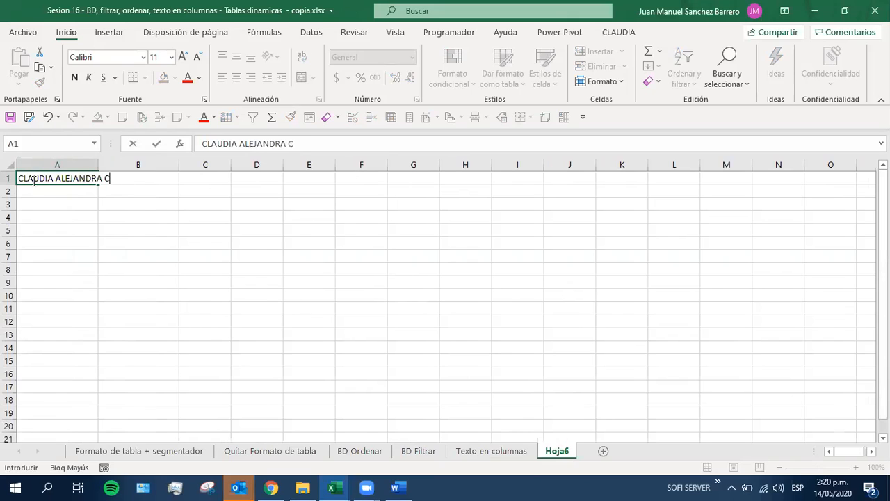
{"action": "key", "text": "Return"}
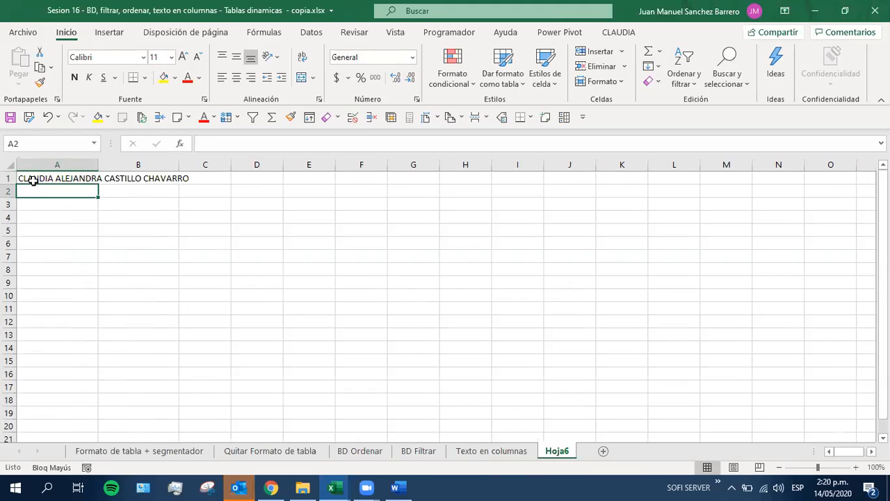
Enter two more three-word full names in A2 and A3 and widen column A to fit the names
{"action": "key", "text": "Return"}
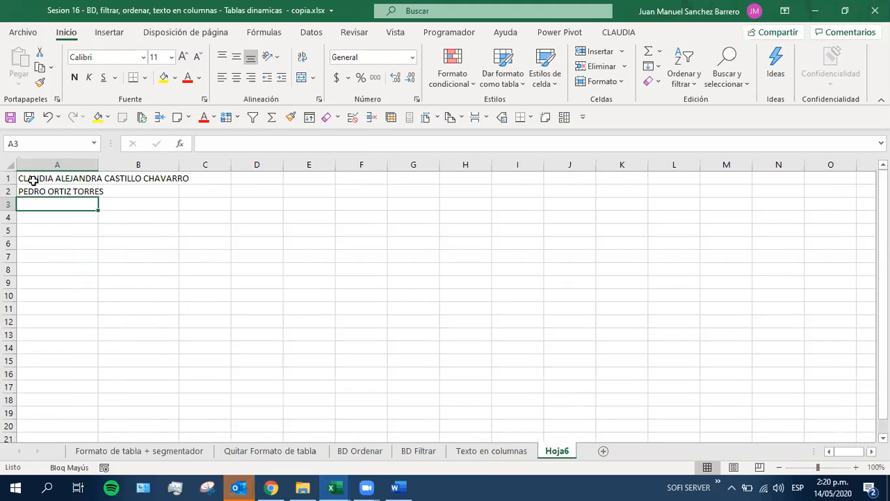
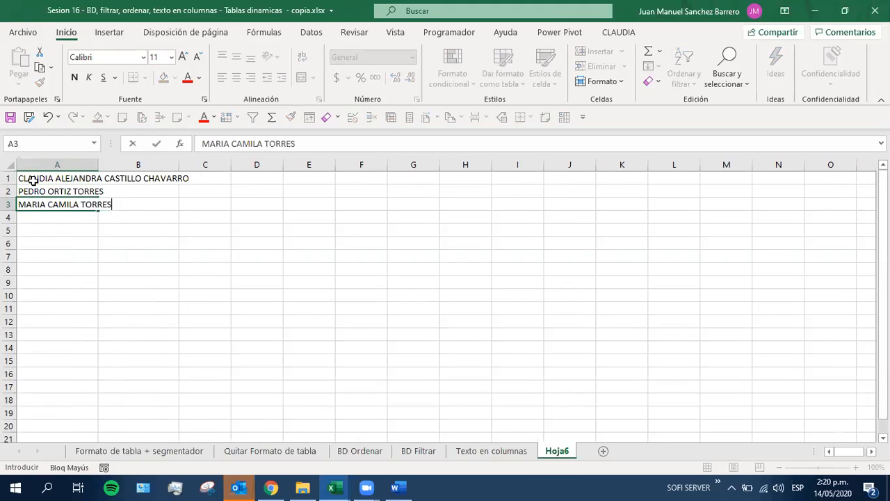
{"action": "key", "text": "Return"}
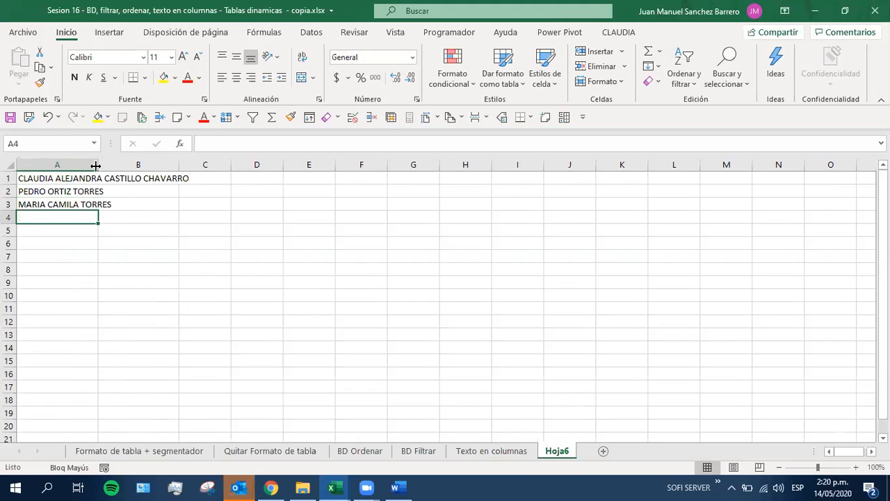
{"action": "left_click_drag", "start_coordinate": [99, 161], "coordinate": [210, 167]}
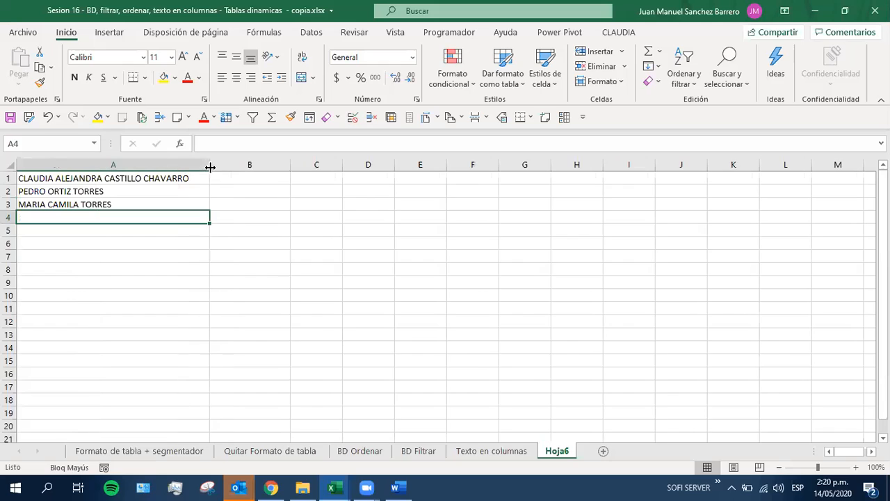
Rename the new worksheet as texto en columnas #2
{"action": "left_click", "coordinate": [368, 176]}
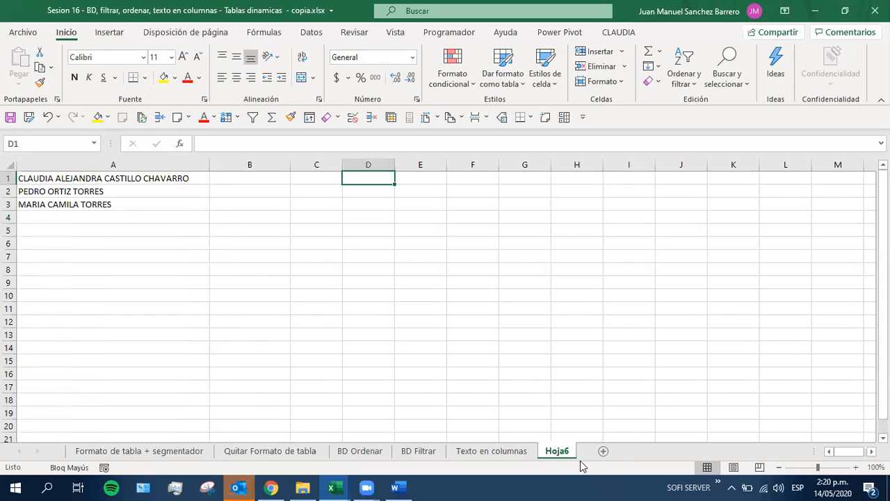
{"action": "double_click", "coordinate": [556, 451]}
{"action": "type", "text": "TEXTO"}
{"action": "key", "text": "BackSpace"}
{"action": "key", "text": "BackSpace"}
{"action": "key", "text": "BackSpace"}
{"action": "key", "text": "BackSpace"}
{"action": "key", "text": "BackSpace"}
{"action": "key", "text": "Caps_Lock"}
{"action": "type", "text": "texto en columnas"}
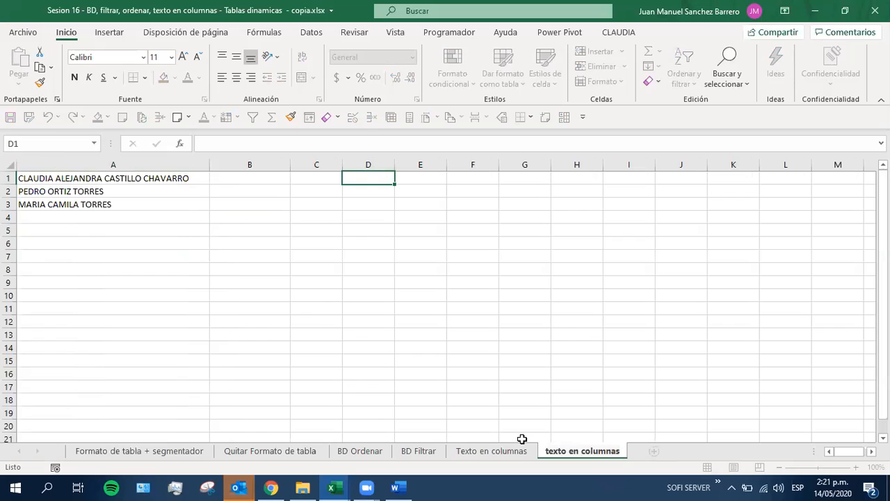
{"action": "key", "text": "Return"}
{"action": "key", "text": "Return"}
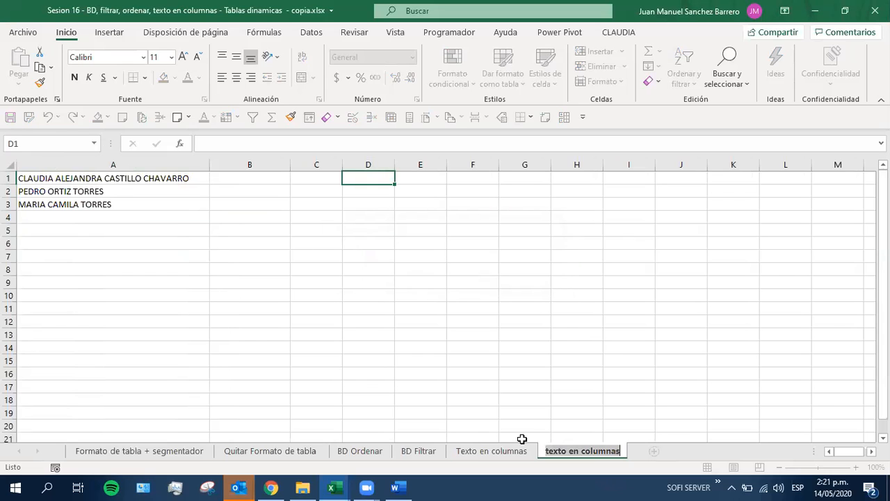
{"action": "key", "text": "Return"}
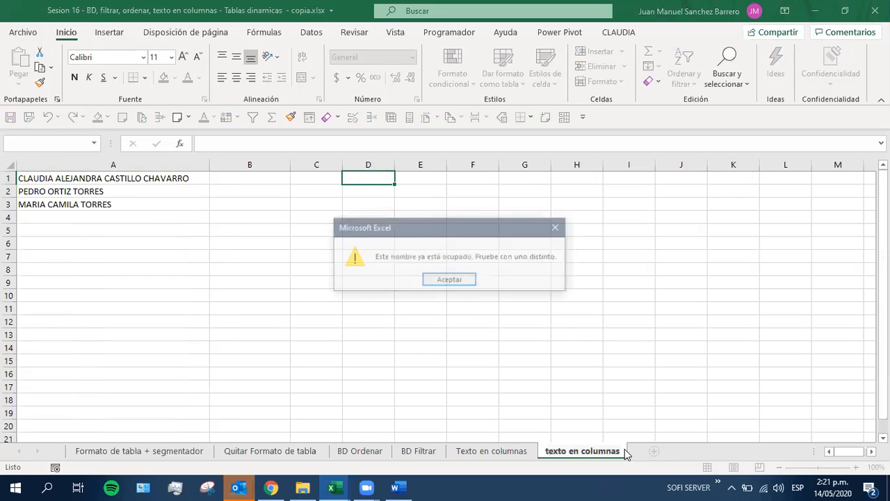
{"action": "key", "text": "Return"}
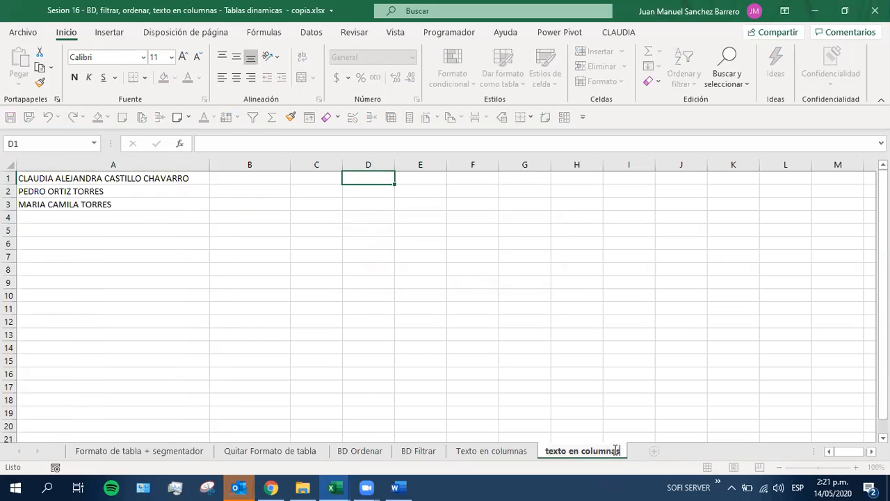
{"action": "type", "text": "#2"}
{"action": "key", "text": "Return"}
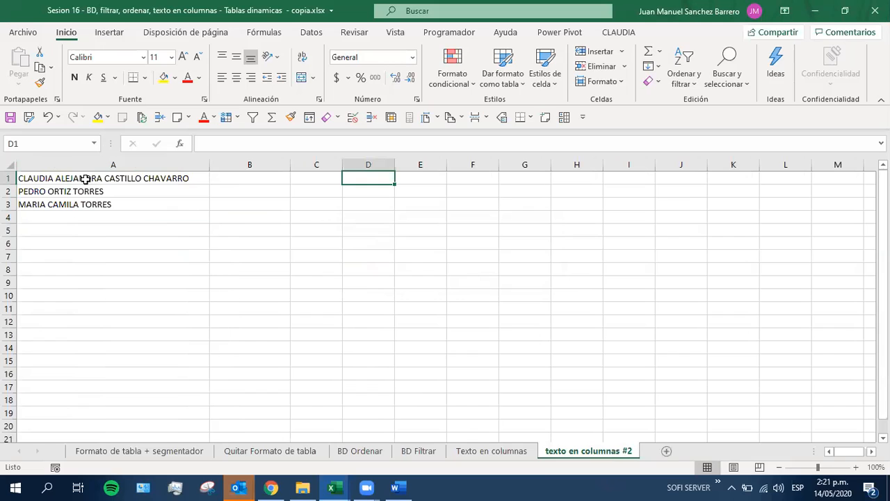
Start Texto en columnas on A1:A3 as delimited data, with Espacio as the only separator instead of Punto y coma and Coma
{"action": "left_click_drag", "start_coordinate": [84, 178], "coordinate": [90, 203]}
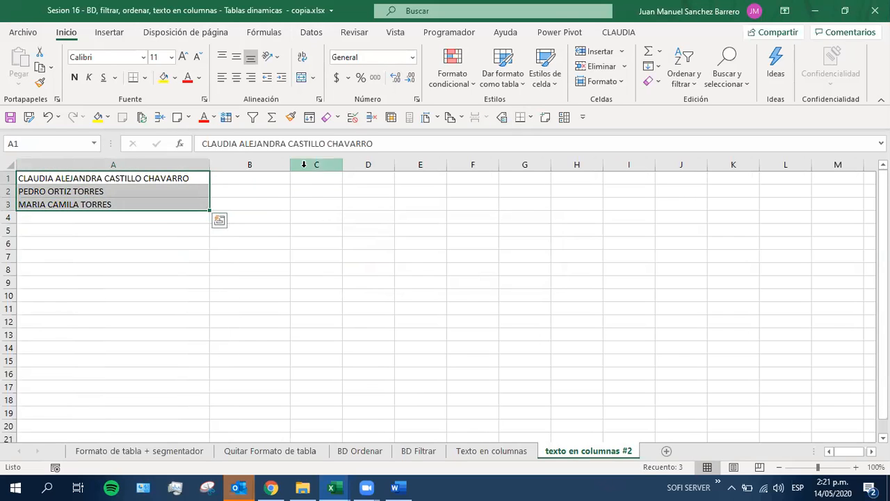
{"action": "scroll", "coordinate": [313, 200], "scroll_direction": "up", "scroll_amount": 1}
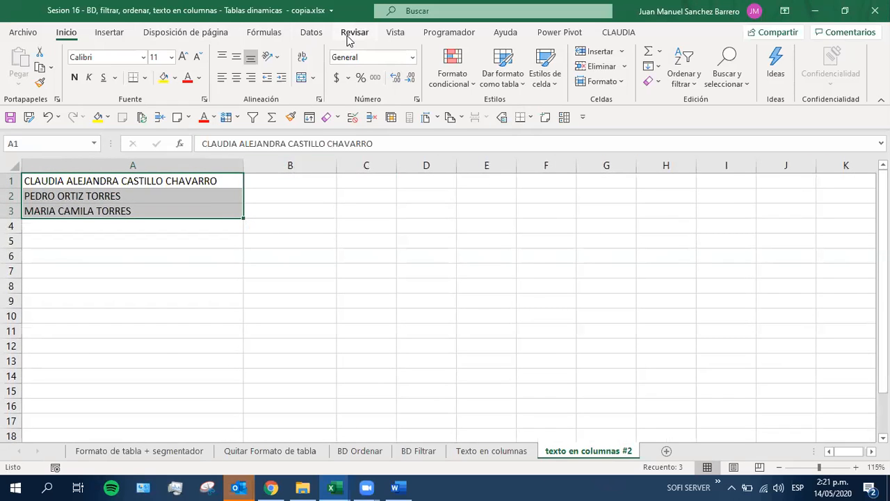
{"action": "left_click", "coordinate": [313, 34]}
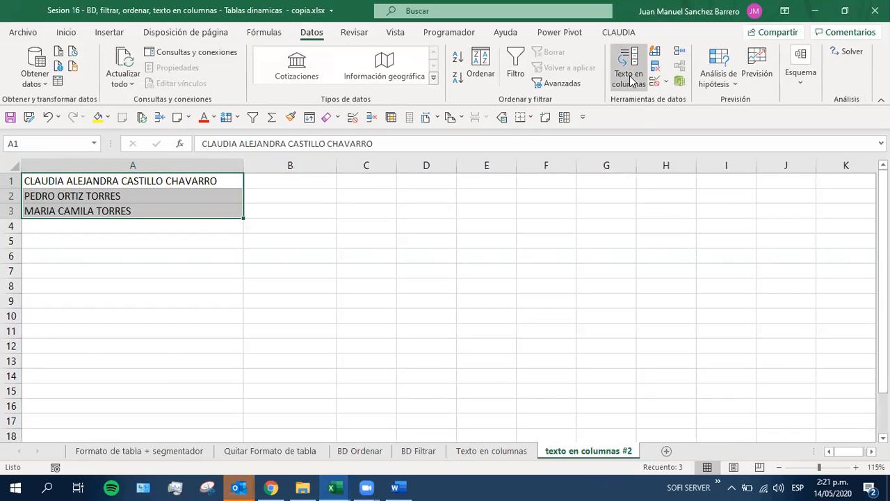
{"action": "left_click", "coordinate": [629, 77]}
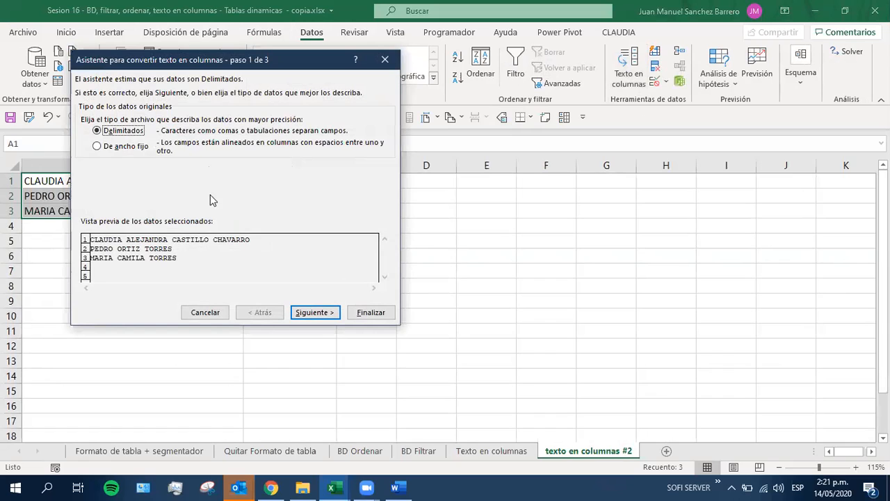
{"action": "left_click", "coordinate": [312, 312]}
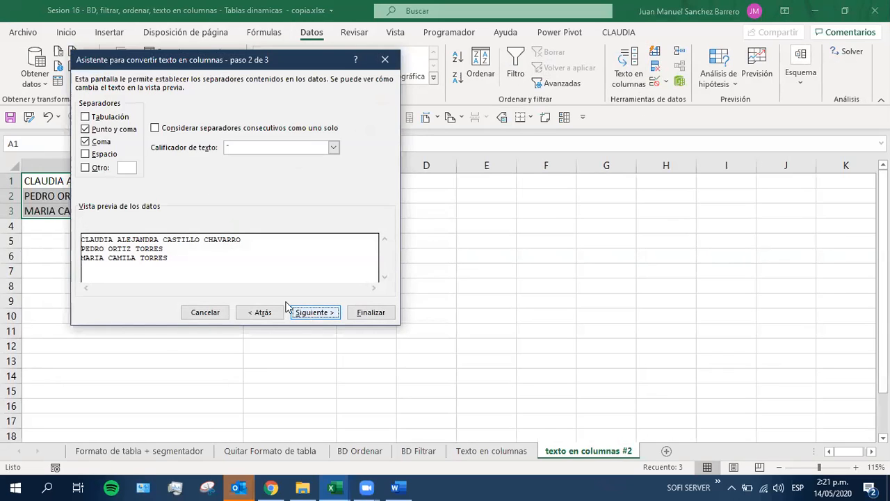
{"action": "left_click_drag", "start_coordinate": [173, 63], "coordinate": [598, 163]}
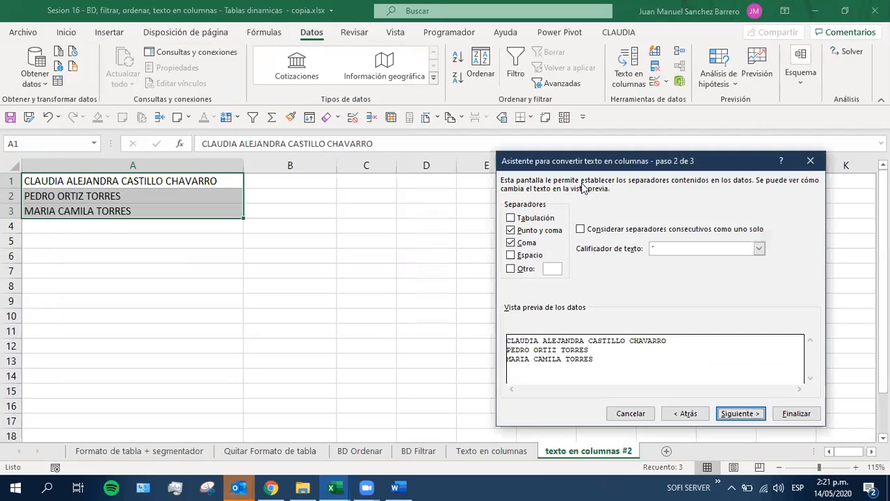
{"action": "left_click", "coordinate": [510, 230]}
{"action": "left_click", "coordinate": [510, 243]}
{"action": "left_click", "coordinate": [510, 255]}
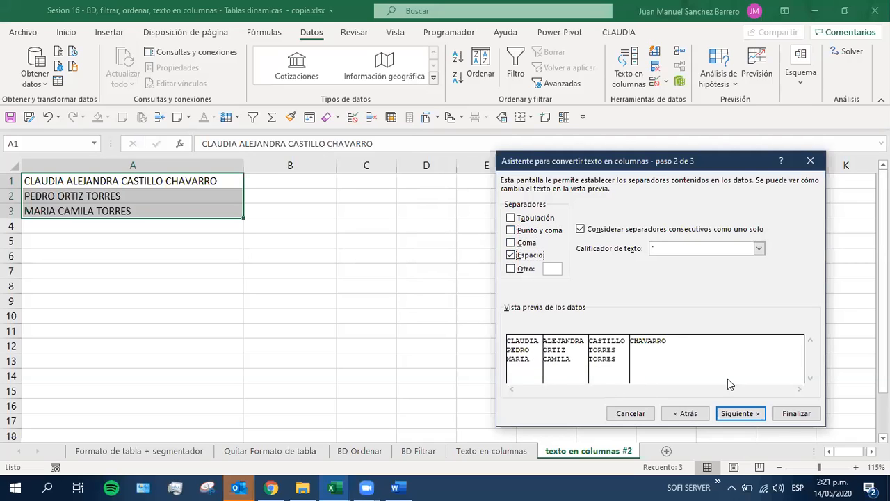
Set the split's destination to cell C1, keep the General format, and finish the conversion
{"action": "left_click", "coordinate": [739, 415]}
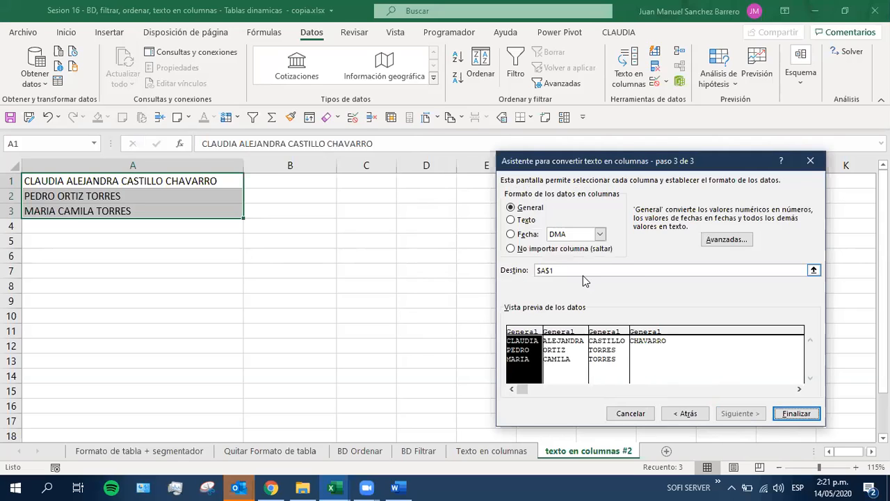
{"action": "left_click_drag", "start_coordinate": [568, 272], "coordinate": [535, 271]}
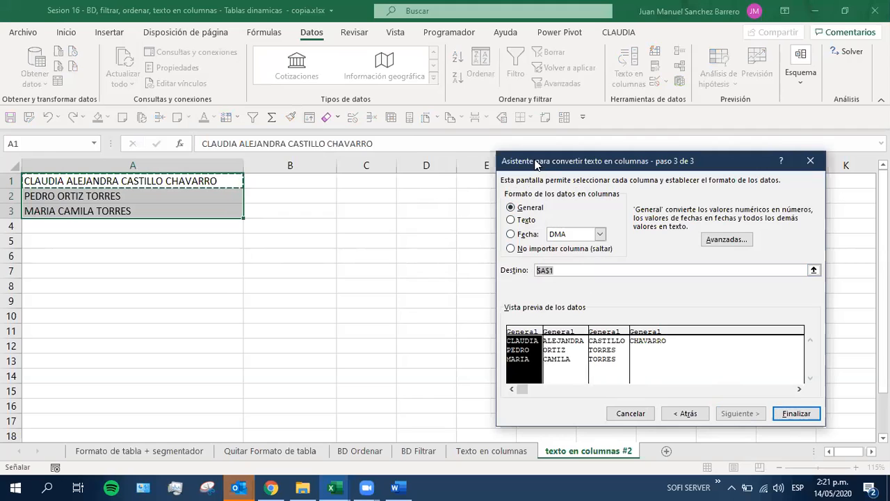
{"action": "left_click_drag", "start_coordinate": [537, 171], "coordinate": [550, 253]}
{"action": "left_click", "coordinate": [360, 181]}
{"action": "left_click_drag", "start_coordinate": [596, 250], "coordinate": [569, 151]}
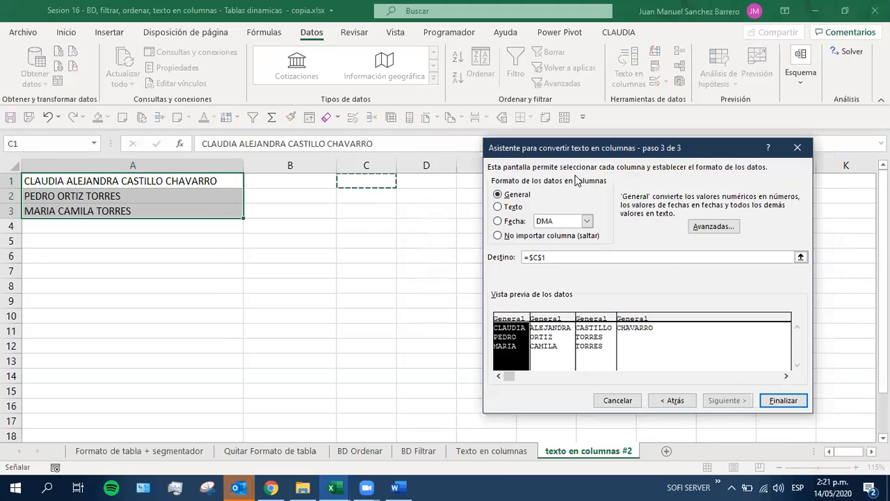
{"action": "left_click", "coordinate": [780, 401]}
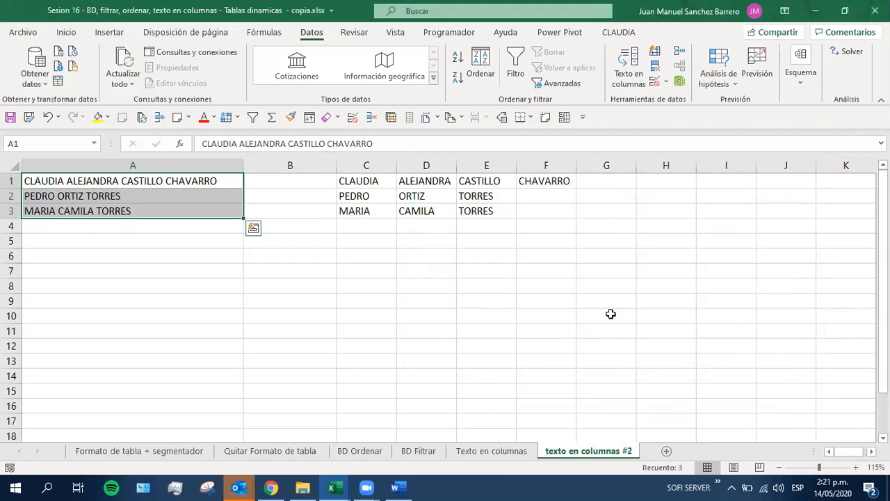
{"action": "left_click", "coordinate": [431, 270]}
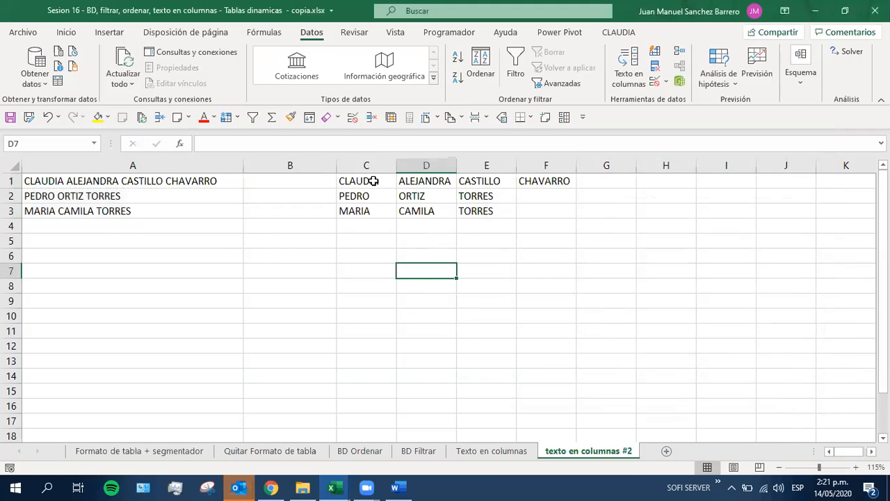
Insert an empty row above the first row of names
{"action": "left_click_drag", "start_coordinate": [377, 181], "coordinate": [369, 207]}
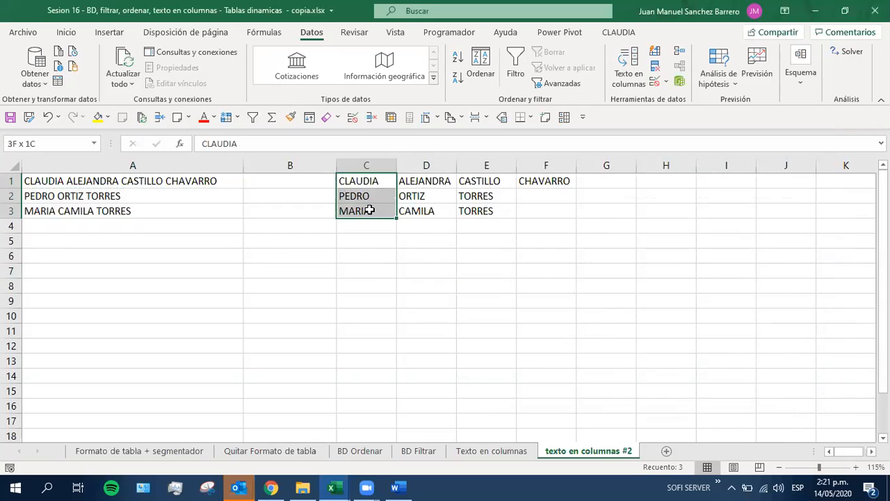
{"action": "left_click", "coordinate": [8, 182]}
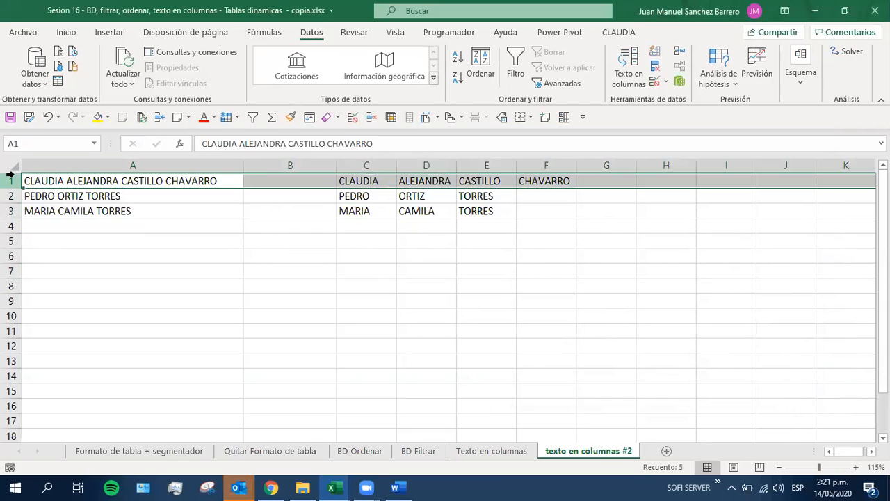
{"action": "key", "text": "ctrl+plus"}
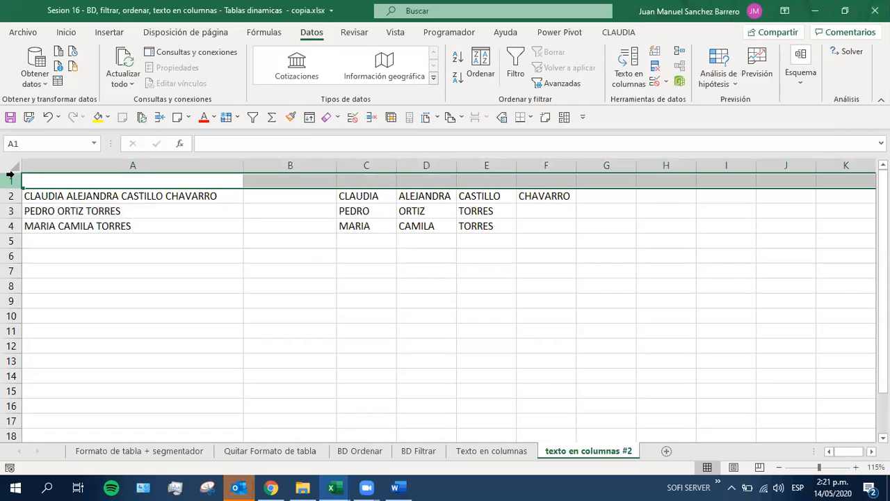
Enter the headers primer nombre, segundo nombre, primer apellido and segundo apellido in cells C1 to F1
{"action": "left_click", "coordinate": [361, 183]}
{"action": "type", "text": "PRIMER"}
{"action": "key", "text": "BackSpace"}
{"action": "key", "text": "BackSpace"}
{"action": "key", "text": "BackSpace"}
{"action": "key", "text": "BackSpace"}
{"action": "key", "text": "BackSpace"}
{"action": "key", "text": "BackSpace"}
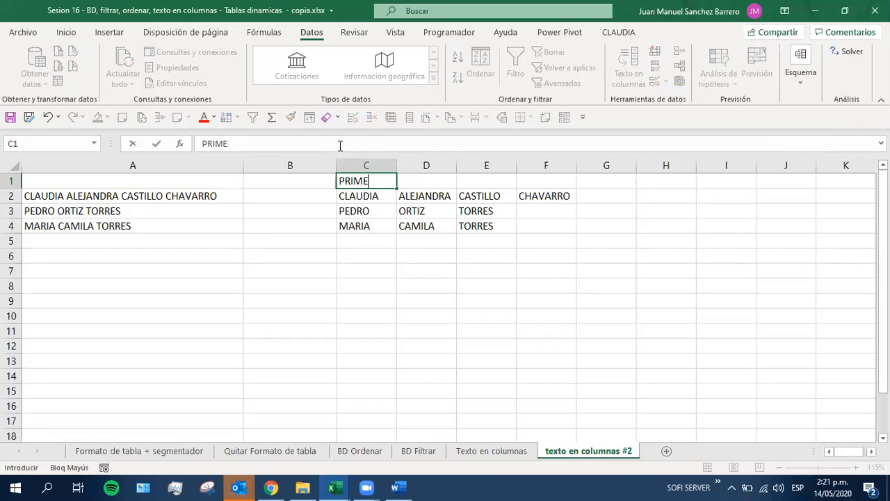
{"action": "type", "text": "primer nombre"}
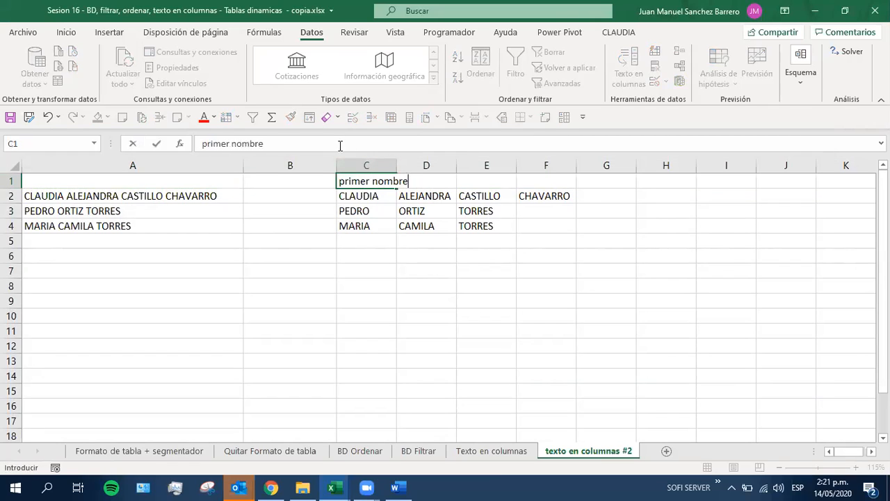
{"action": "key", "text": "Tab"}
{"action": "type", "text": "segundo nombre"}
{"action": "key", "text": "Tab"}
{"action": "type", "text": "prime"}
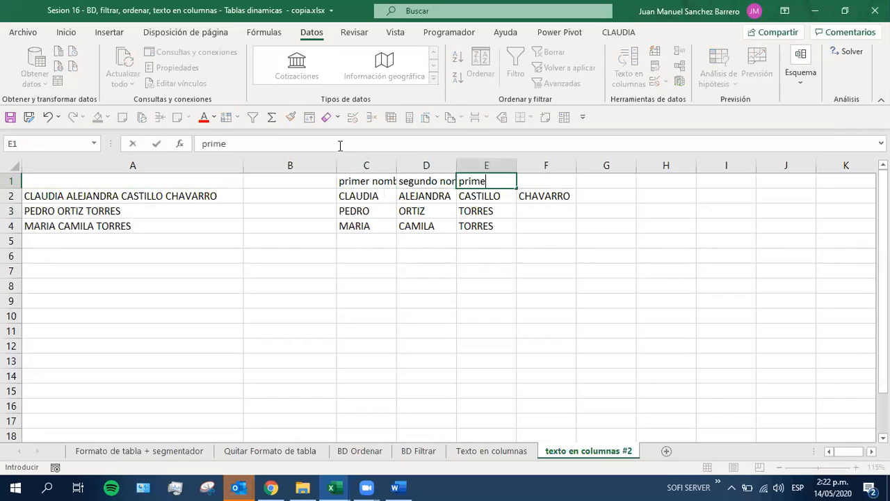
{"action": "type", "text": "r apellido"}
{"action": "key", "text": "Tab"}
{"action": "type", "text": "segu"}
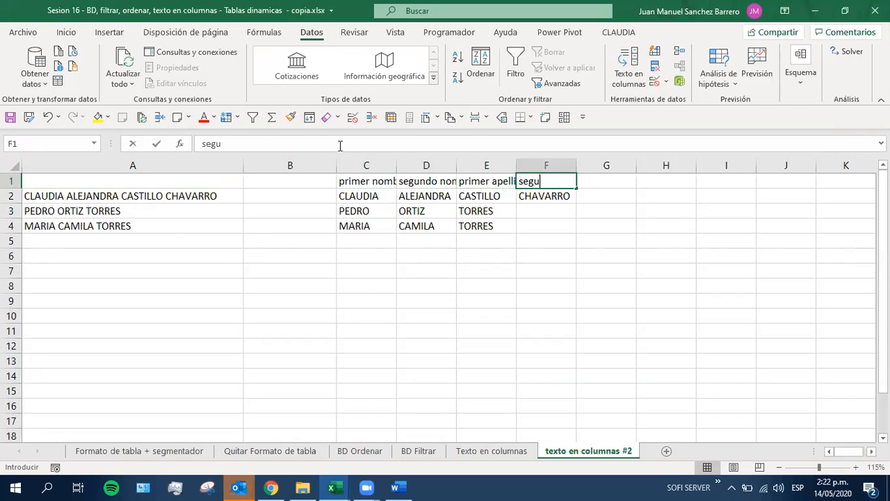
{"action": "type", "text": "ndo apellido"}
{"action": "key", "text": "Return"}
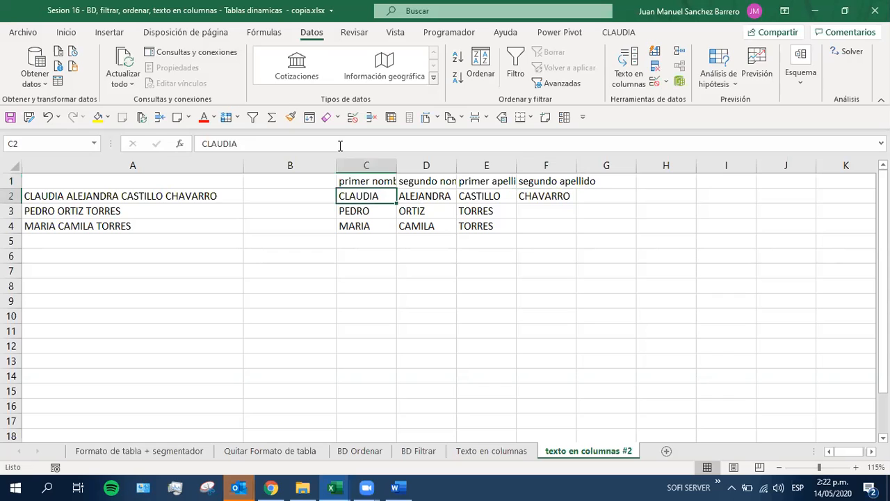
Autofit the widths of columns C through F to their contents
{"action": "left_click", "coordinate": [366, 166]}
{"action": "left_click_drag", "start_coordinate": [456, 173], "coordinate": [562, 173]}
{"action": "double_click", "coordinate": [574, 165]}
{"action": "left_click", "coordinate": [502, 252]}
Format the headers in C1:F1 with a yellow fill and red font
{"action": "left_click_drag", "start_coordinate": [392, 180], "coordinate": [616, 180]}
{"action": "left_click", "coordinate": [98, 116]}
{"action": "left_click", "coordinate": [204, 117]}
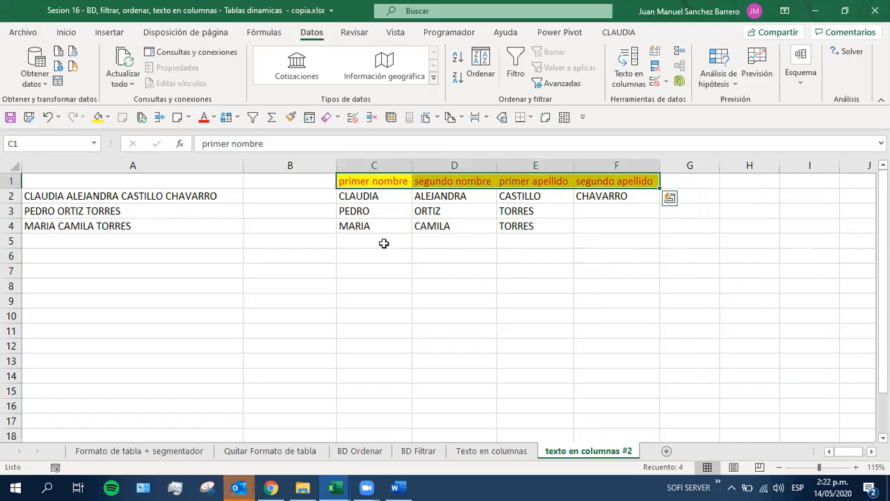
{"action": "left_click", "coordinate": [384, 242]}
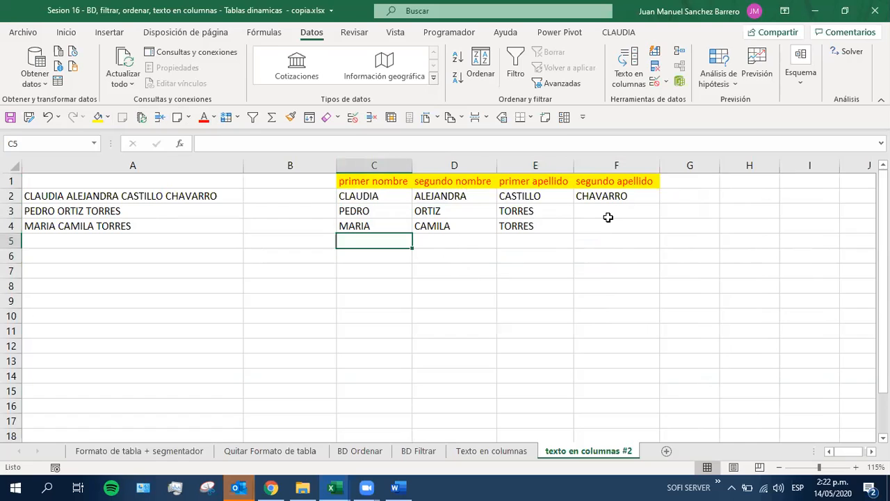
Move the two surnames in D3:E3 one column over to E3:F3, under primer apellido and segundo apellido
{"action": "left_click_drag", "start_coordinate": [608, 217], "coordinate": [606, 231]}
{"action": "left_click", "coordinate": [534, 214]}
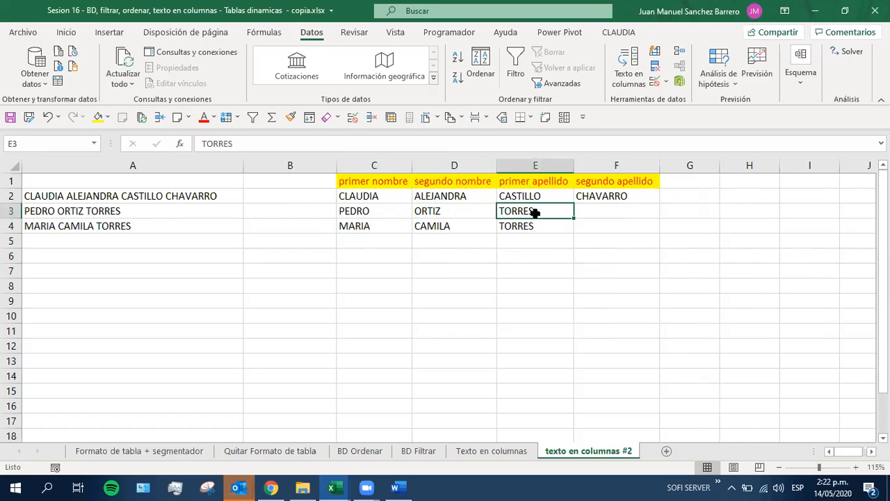
{"action": "left_click", "coordinate": [351, 215]}
{"action": "left_click", "coordinate": [420, 214]}
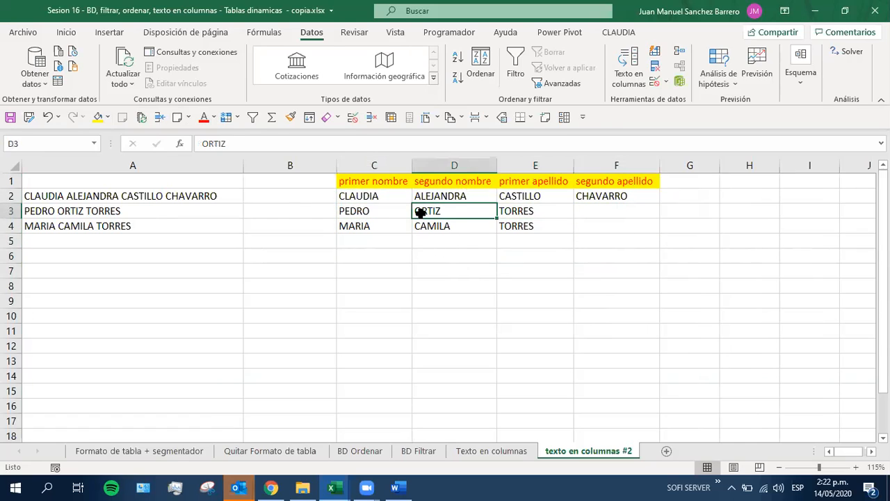
{"action": "left_click_drag", "start_coordinate": [420, 213], "coordinate": [541, 212]}
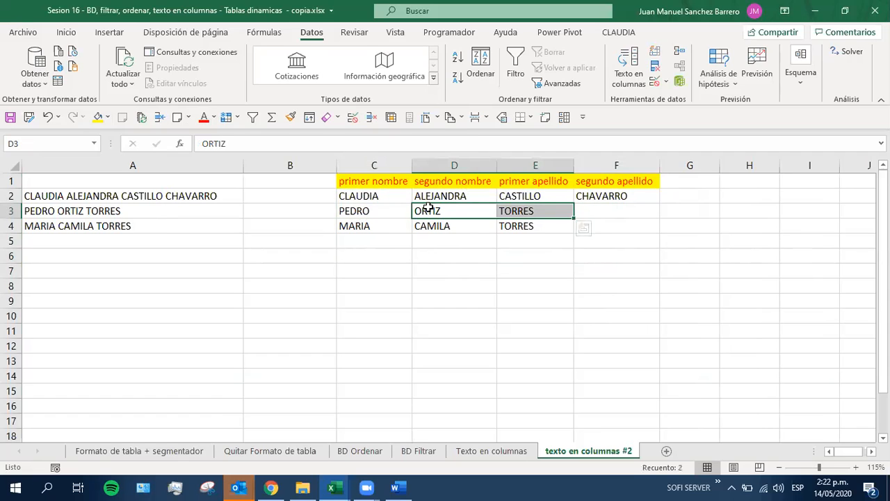
{"action": "left_click_drag", "start_coordinate": [528, 218], "coordinate": [658, 228]}
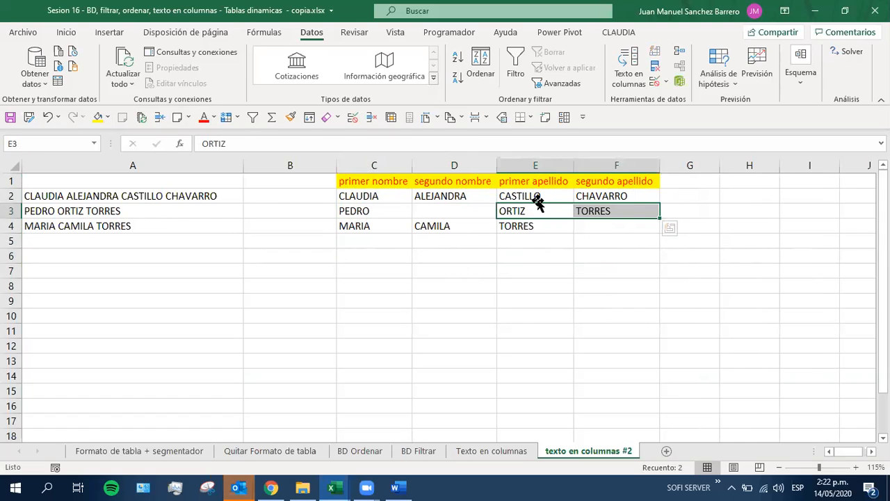
Highlight the empty segundo nombre cell D3 with yellow fill and save the workbook
{"action": "left_click", "coordinate": [426, 226]}
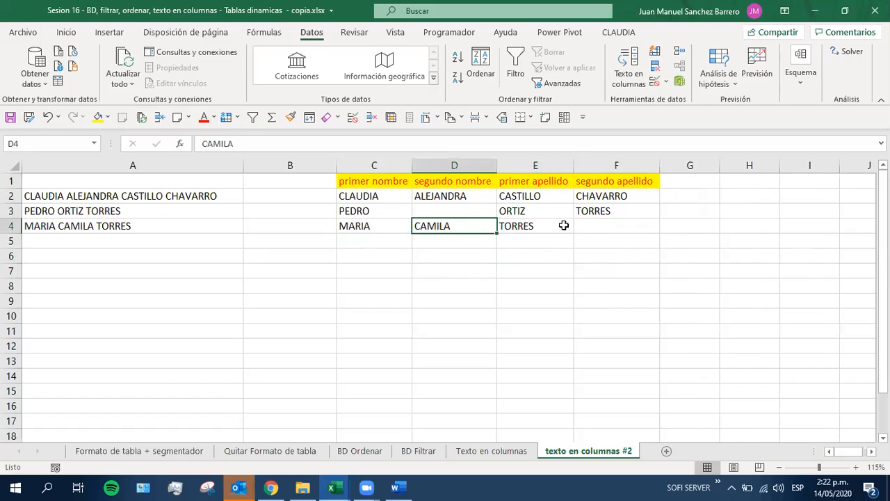
{"action": "left_click", "coordinate": [527, 225]}
{"action": "left_click_drag", "start_coordinate": [513, 211], "coordinate": [584, 213]}
{"action": "left_click_drag", "start_coordinate": [456, 194], "coordinate": [455, 312]}
{"action": "left_click", "coordinate": [596, 228]}
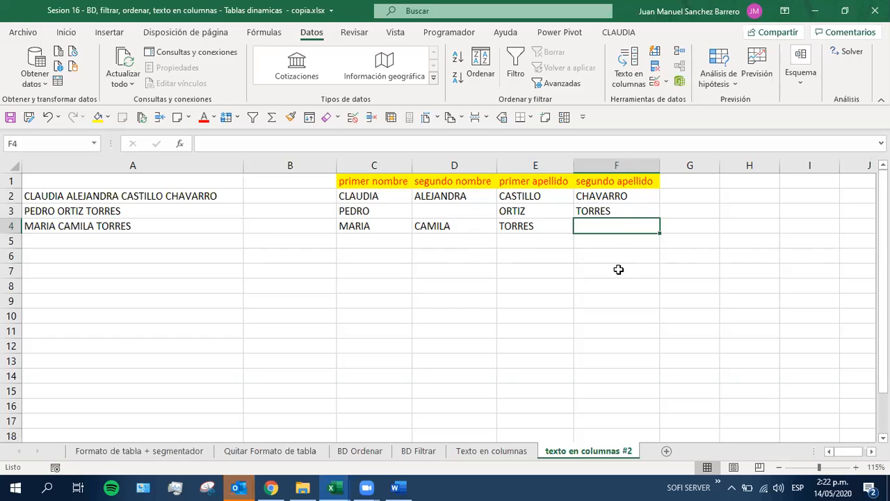
{"action": "left_click", "coordinate": [546, 269]}
{"action": "left_click", "coordinate": [451, 208]}
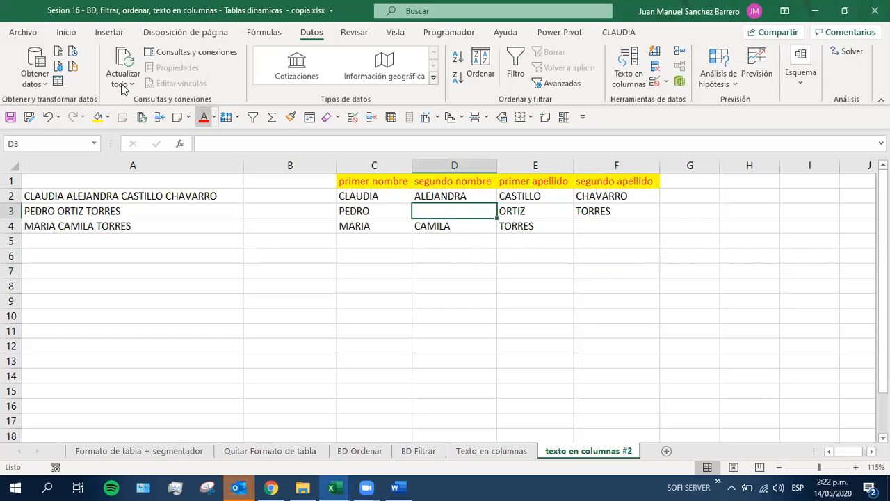
{"action": "left_click", "coordinate": [98, 117]}
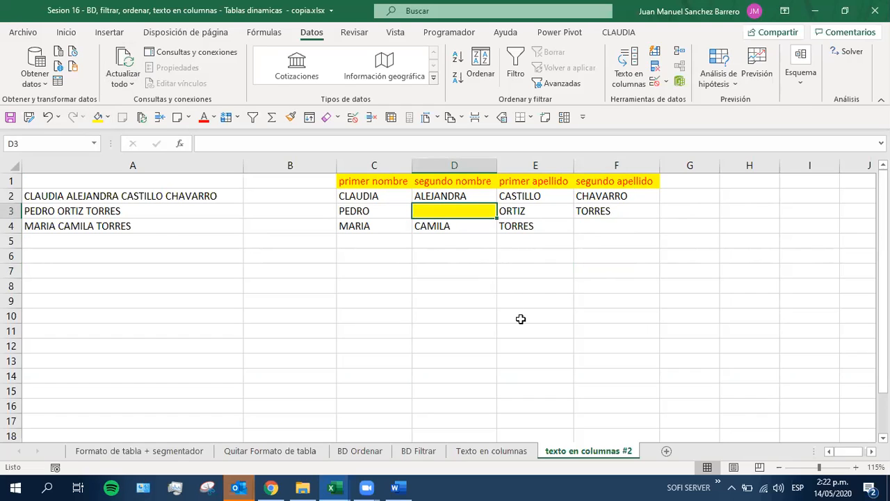
{"action": "left_click", "coordinate": [9, 118]}
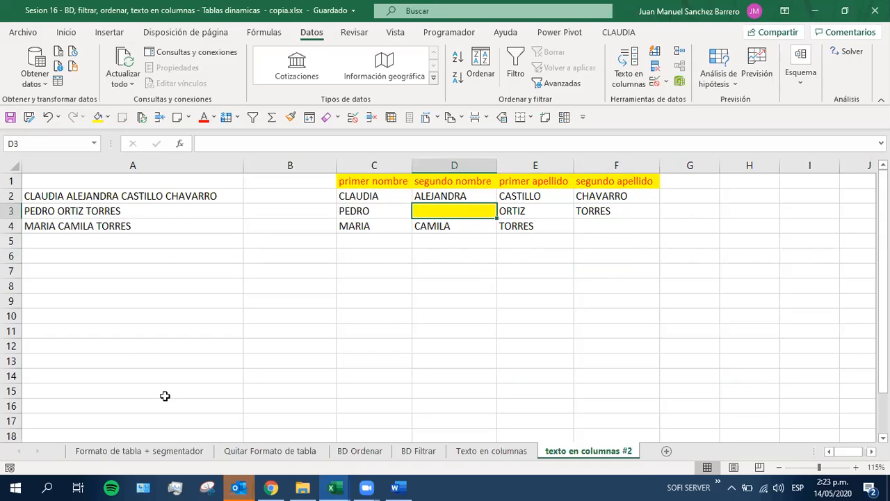
Review the table on the Formato de tabla + segmentador sheet and the data in columns A to J on Quitar Formato de tabla
{"action": "left_click", "coordinate": [82, 450]}
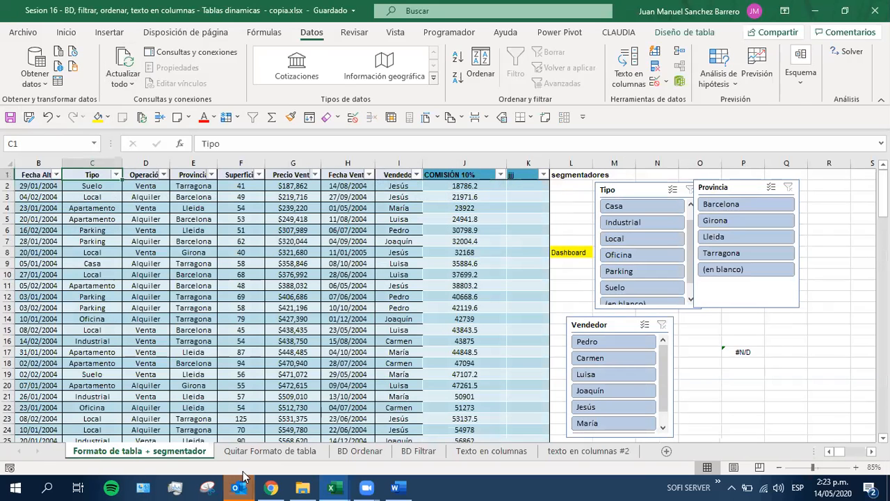
{"action": "left_click", "coordinate": [294, 297]}
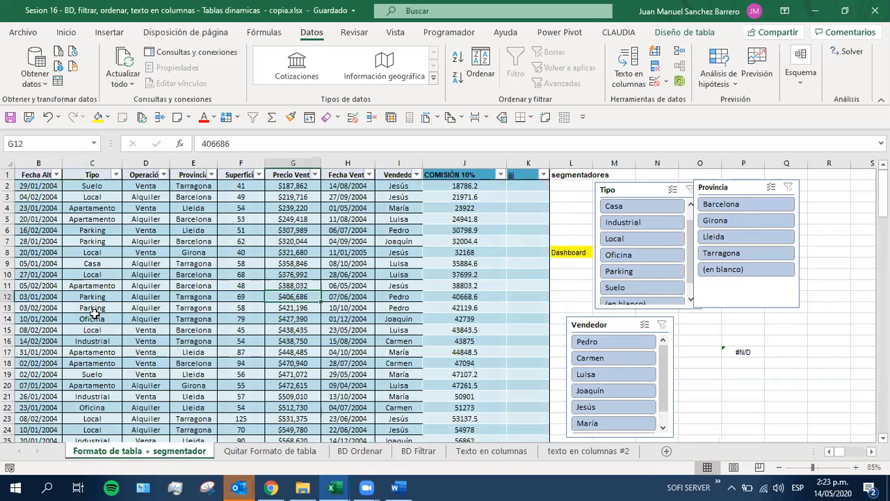
{"action": "left_click", "coordinate": [245, 450]}
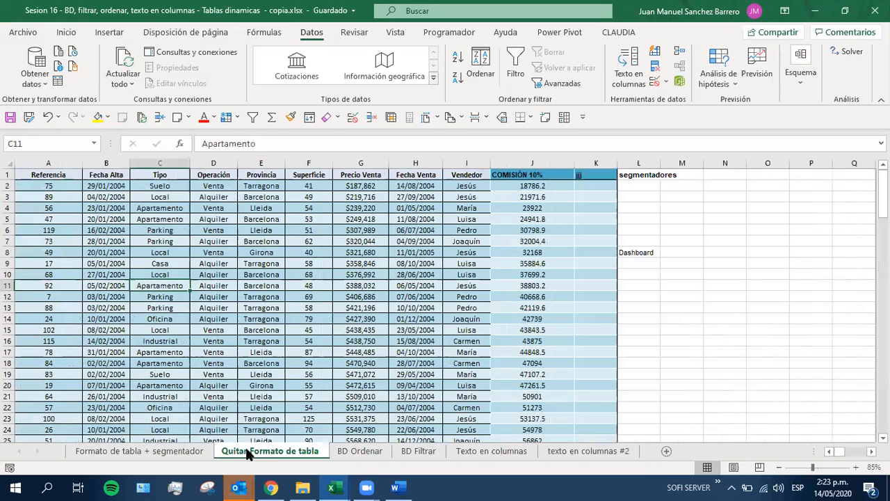
{"action": "left_click", "coordinate": [116, 295]}
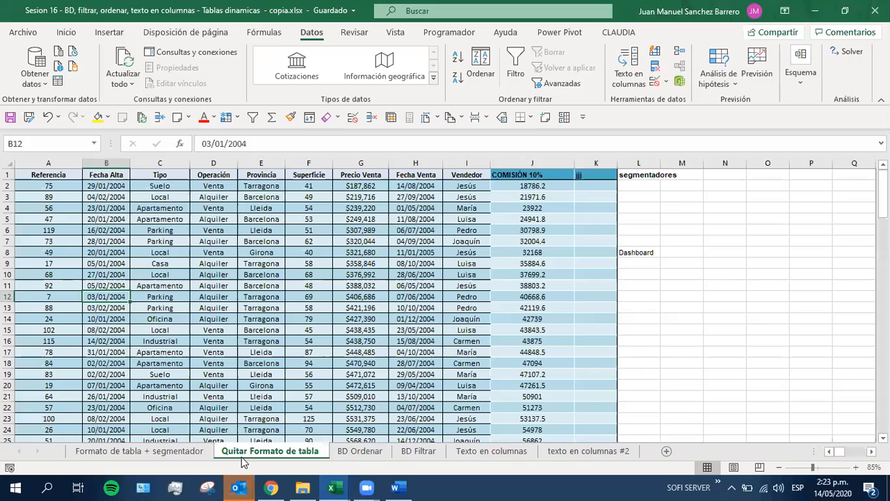
{"action": "left_click", "coordinate": [264, 351]}
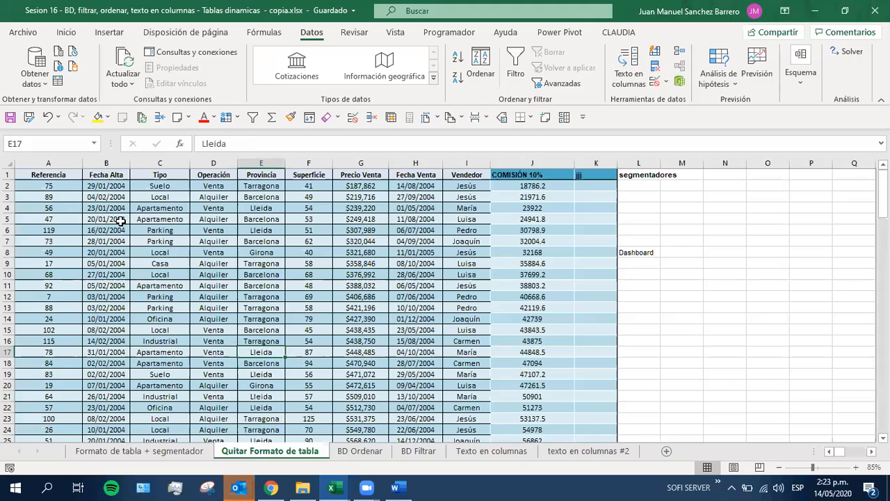
{"action": "left_click_drag", "start_coordinate": [49, 176], "coordinate": [539, 439]}
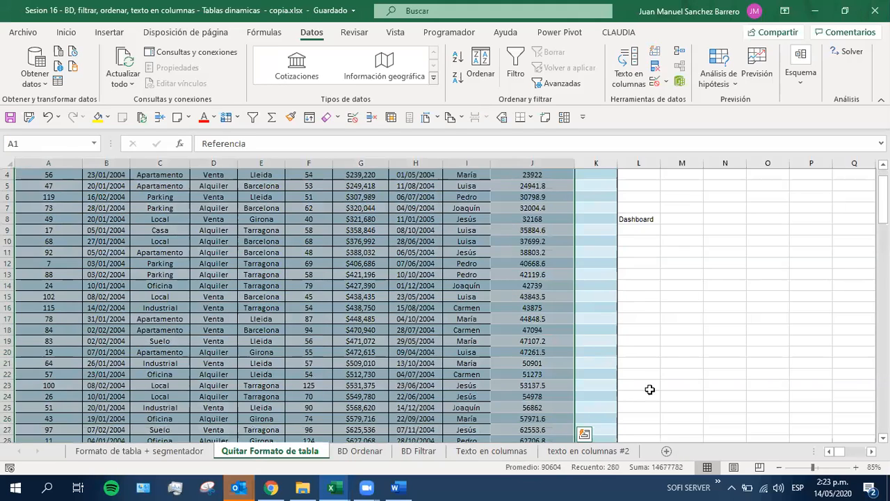
{"action": "left_click", "coordinate": [632, 385]}
{"action": "left_click", "coordinate": [309, 352]}
{"action": "scroll", "coordinate": [340, 354], "scroll_direction": "up", "scroll_amount": 3}
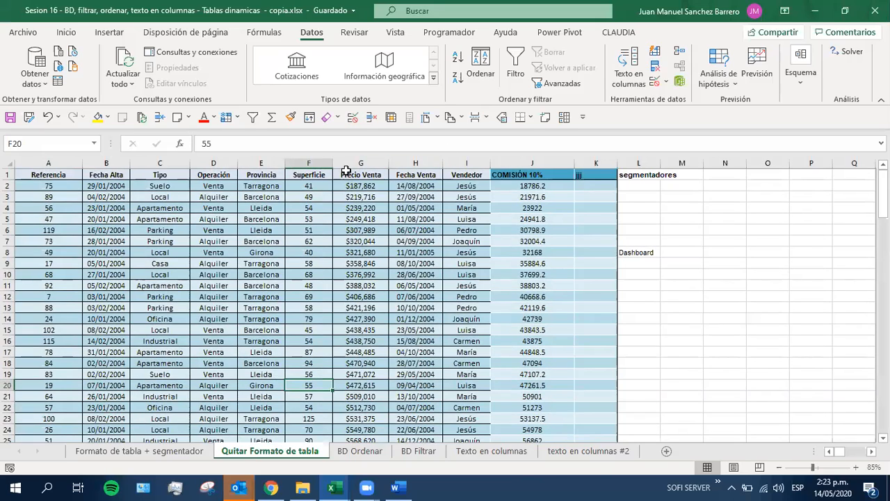
Examine the Precio Venta, Vendedor and Operación columns on the Quitar Formato de tabla sheet as fields for summarizing the data
{"action": "left_click_drag", "start_coordinate": [351, 175], "coordinate": [393, 352]}
{"action": "left_click_drag", "start_coordinate": [467, 186], "coordinate": [467, 343]}
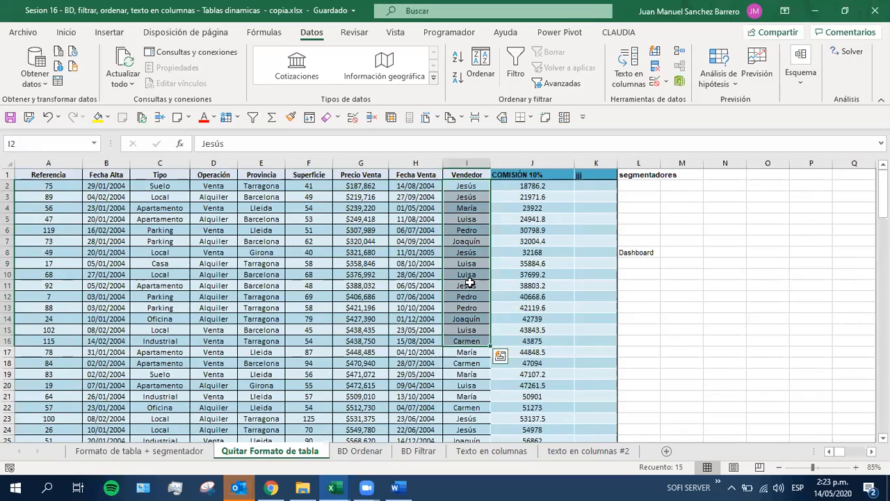
{"action": "left_click_drag", "start_coordinate": [467, 187], "coordinate": [466, 363]}
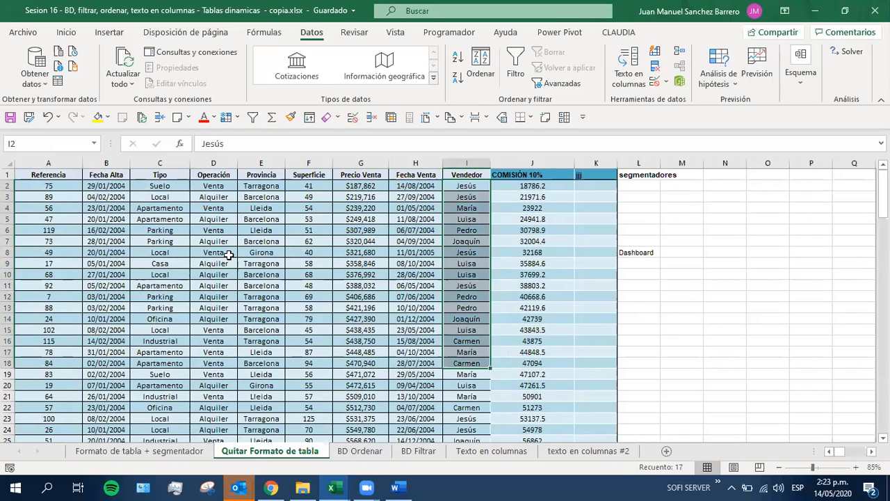
{"action": "left_click", "coordinate": [208, 186]}
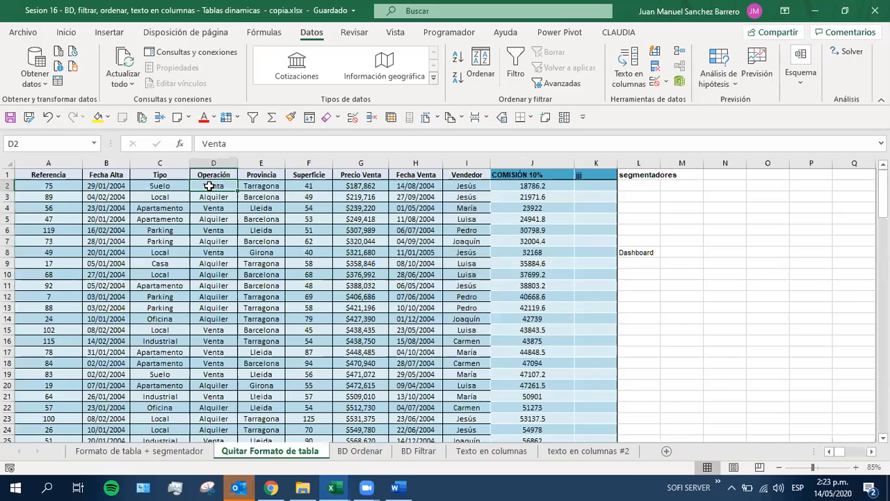
{"action": "left_click_drag", "start_coordinate": [208, 186], "coordinate": [226, 317]}
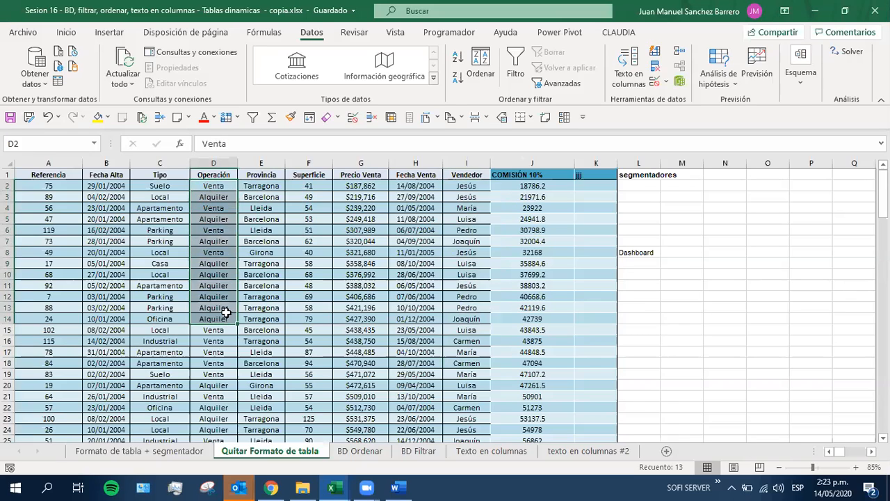
{"action": "left_click", "coordinate": [215, 175]}
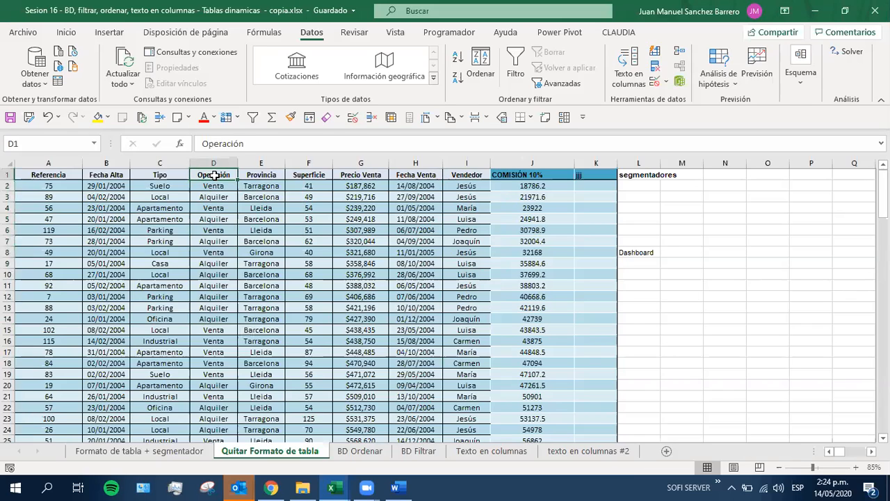
{"action": "left_click", "coordinate": [367, 175]}
{"action": "left_click", "coordinate": [454, 175]}
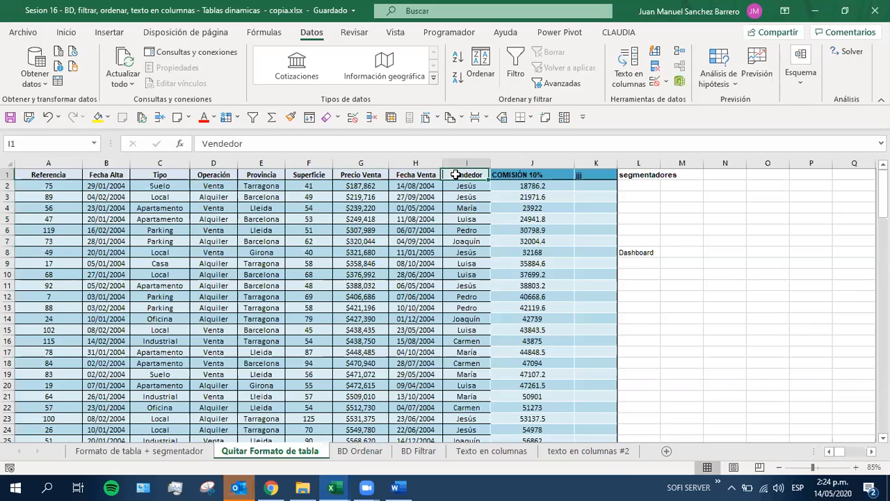
{"action": "left_click", "coordinate": [133, 284]}
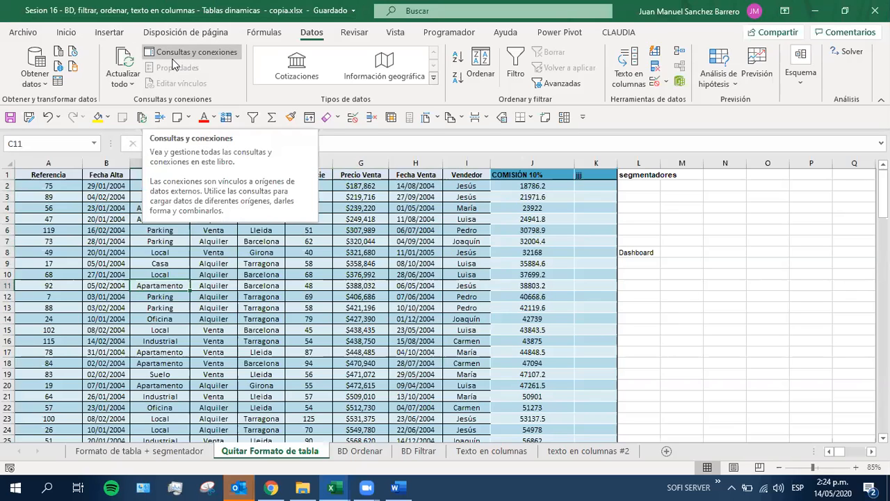
{"action": "left_click", "coordinate": [362, 276]}
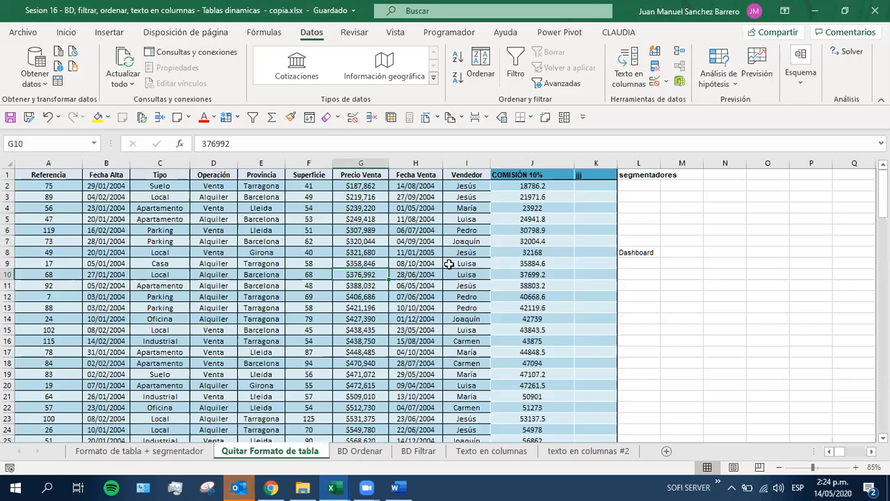
{"action": "left_click_drag", "start_coordinate": [467, 187], "coordinate": [470, 356]}
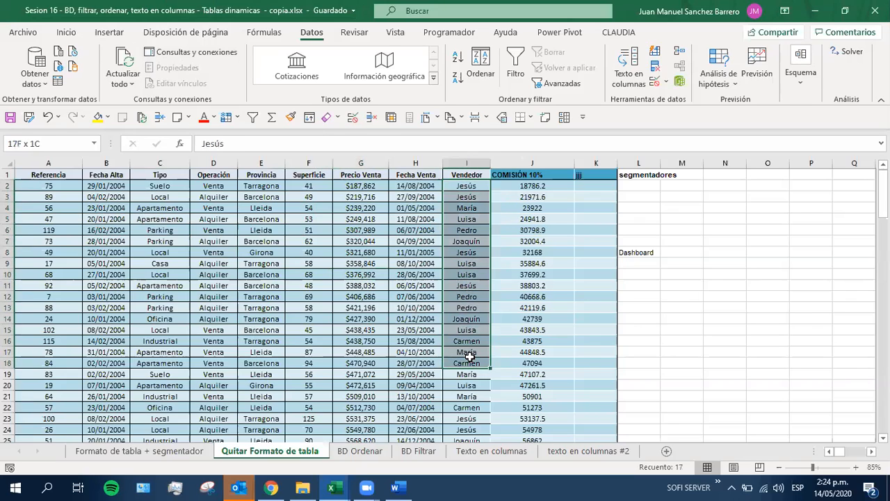
{"action": "left_click_drag", "start_coordinate": [207, 188], "coordinate": [200, 342]}
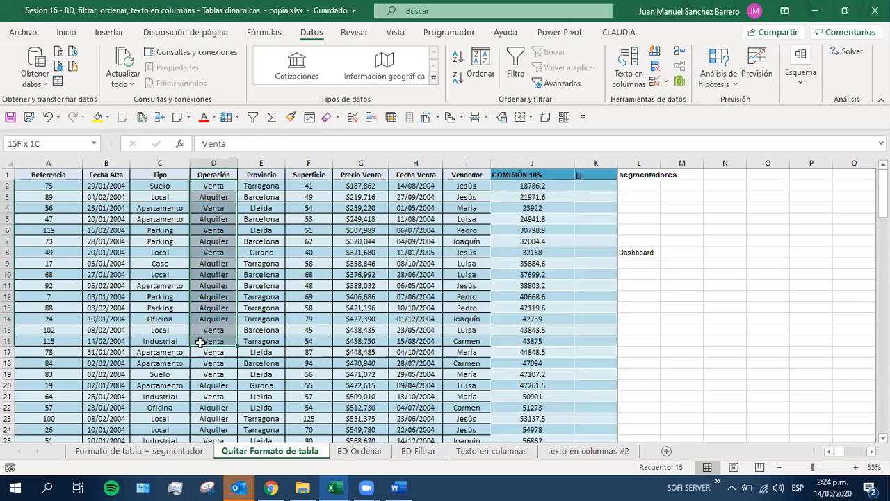
{"action": "left_click", "coordinate": [360, 185]}
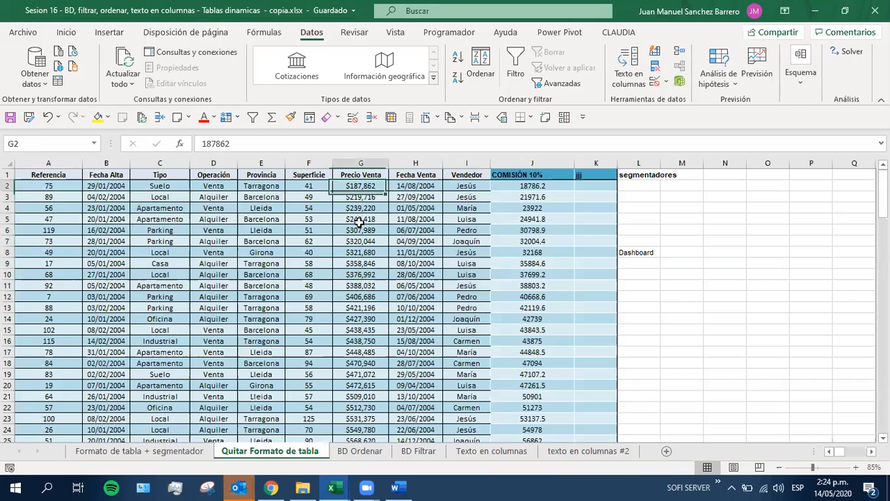
{"action": "left_click_drag", "start_coordinate": [360, 221], "coordinate": [360, 313]}
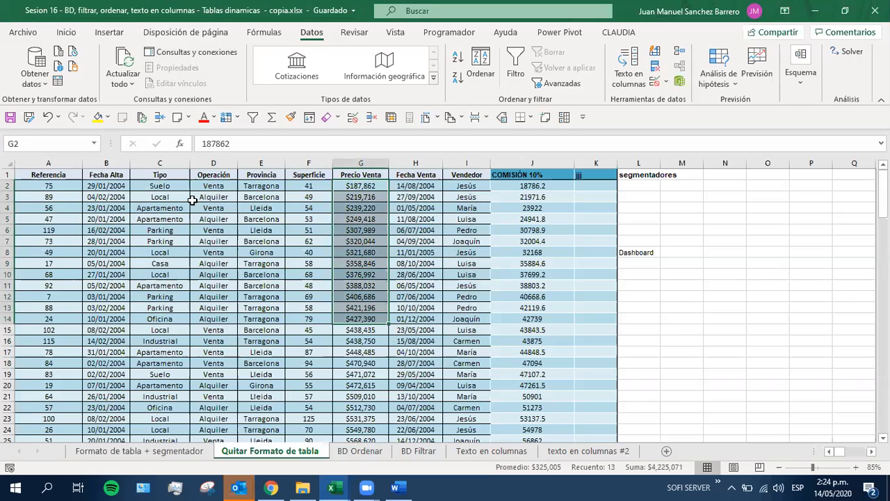
Clear the segmentadores and Dashboard notes from L1:L8 beside the property sales database
{"action": "left_click", "coordinate": [198, 297]}
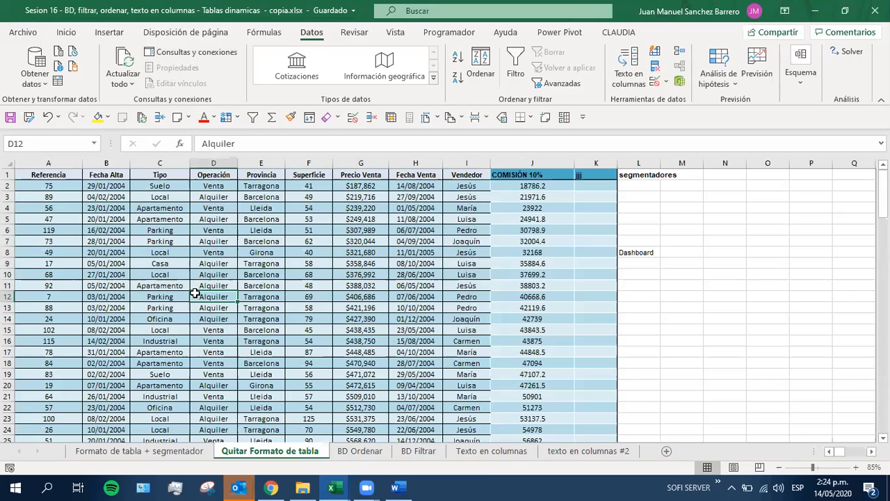
{"action": "left_click", "coordinate": [238, 275]}
{"action": "left_click_drag", "start_coordinate": [604, 175], "coordinate": [5, 176]}
{"action": "left_click_drag", "start_coordinate": [626, 174], "coordinate": [651, 257]}
Start creating a pivot table from the property sales database with cell G8 inside the data selected
{"action": "left_click_drag", "start_coordinate": [50, 174], "coordinate": [570, 174]}
{"action": "left_click", "coordinate": [360, 252]}
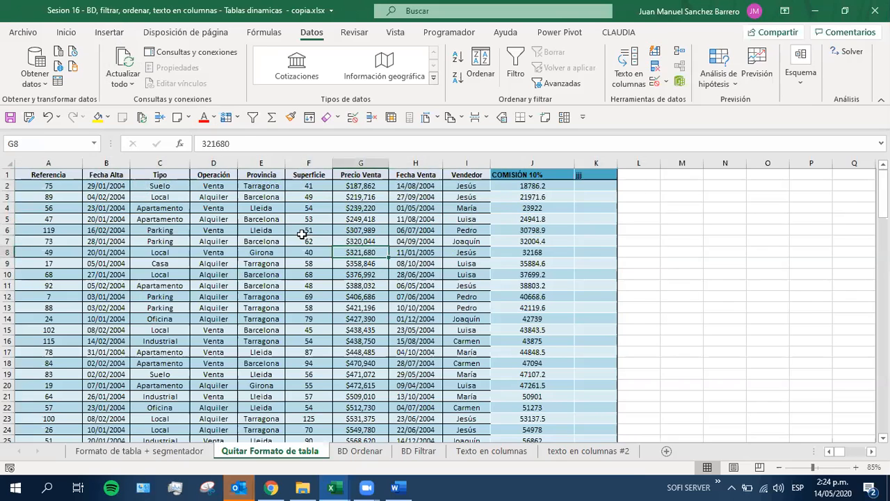
{"action": "left_click", "coordinate": [110, 32]}
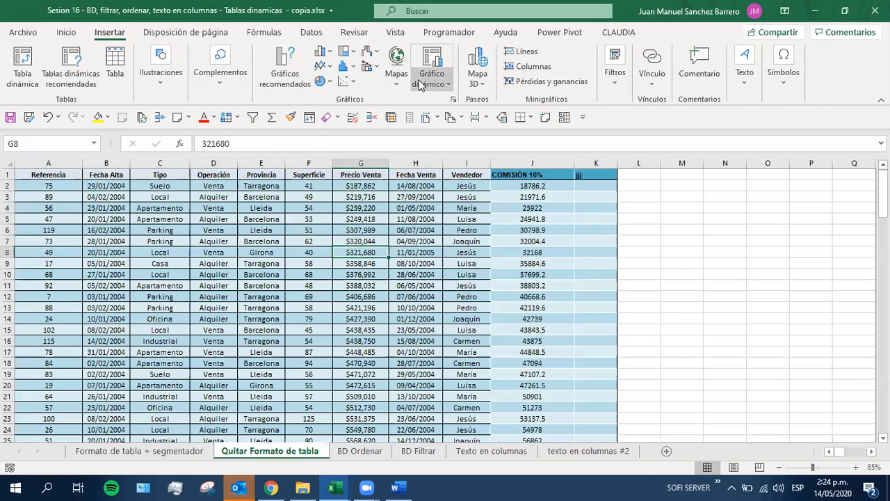
{"action": "left_click", "coordinate": [27, 59]}
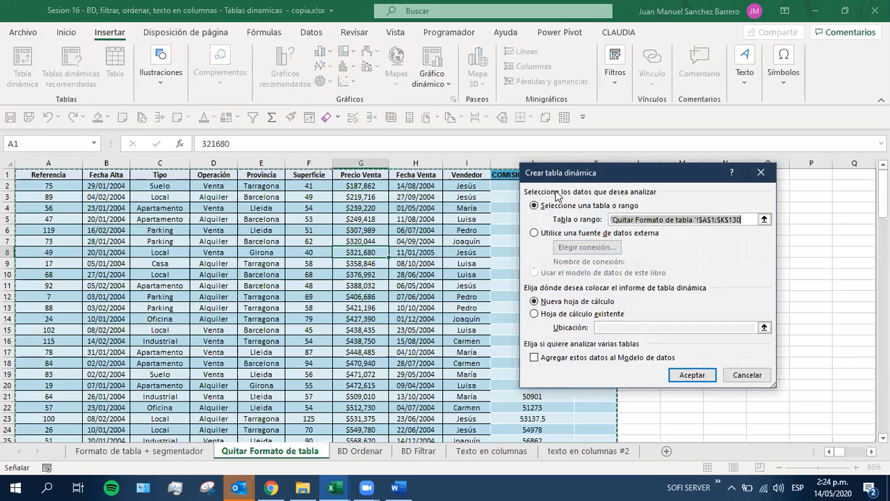
Check the proposed pivot table source range against the sheet's data rows, and choose an external data source as the origin
{"action": "left_click_drag", "start_coordinate": [579, 178], "coordinate": [705, 180]}
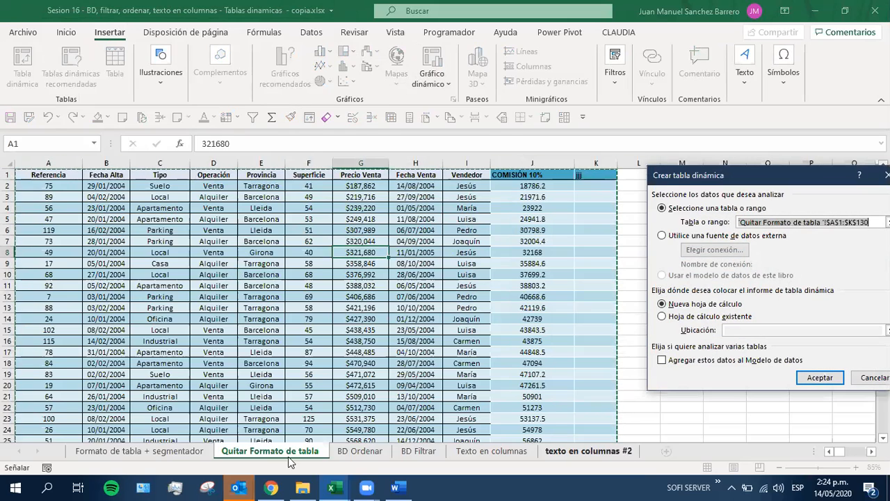
{"action": "scroll", "coordinate": [129, 412], "scroll_direction": "down", "scroll_amount": 5}
{"action": "scroll", "coordinate": [129, 413], "scroll_direction": "down", "scroll_amount": 15}
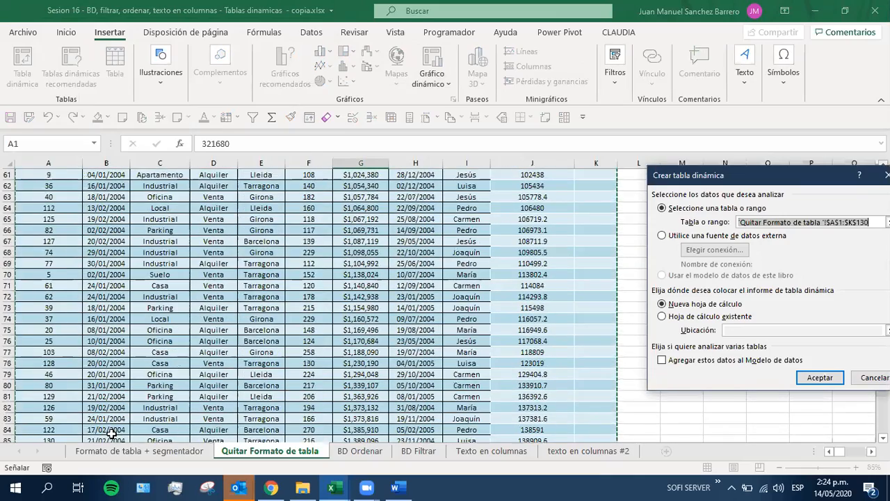
{"action": "left_click_drag", "start_coordinate": [705, 182], "coordinate": [479, 197]}
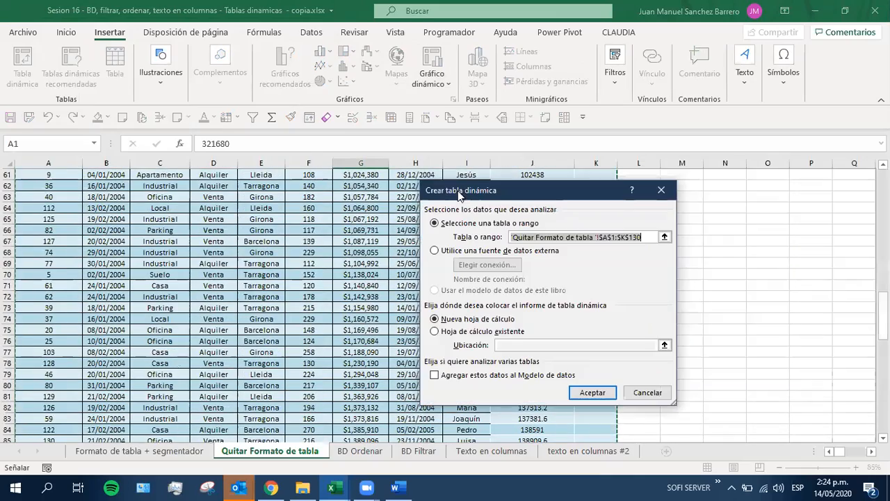
{"action": "scroll", "coordinate": [238, 260], "scroll_direction": "up", "scroll_amount": 13}
{"action": "scroll", "coordinate": [239, 259], "scroll_direction": "up", "scroll_amount": 7}
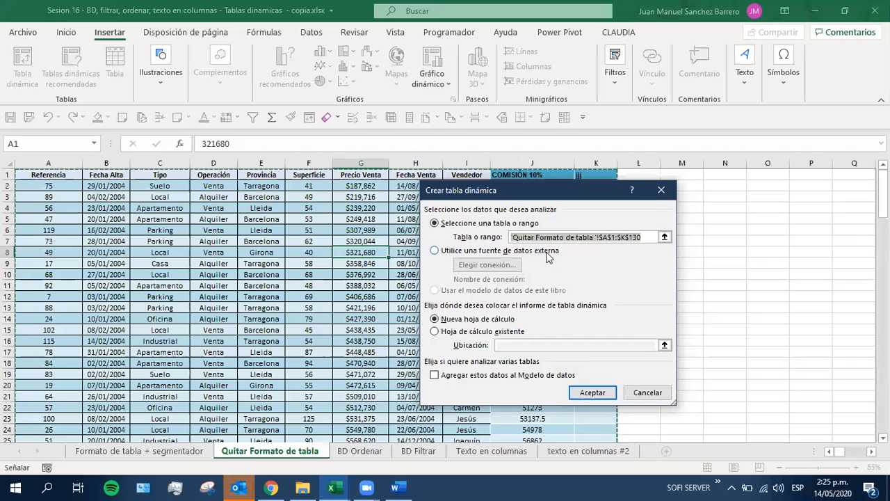
{"action": "left_click", "coordinate": [434, 251]}
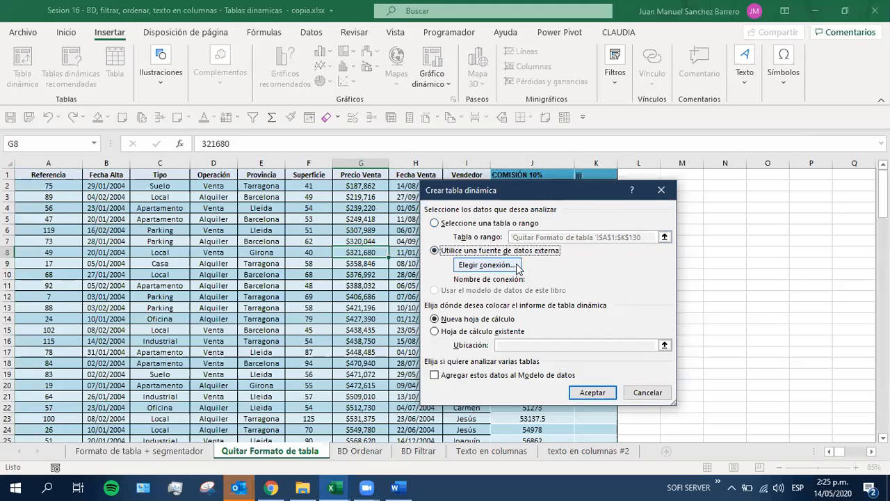
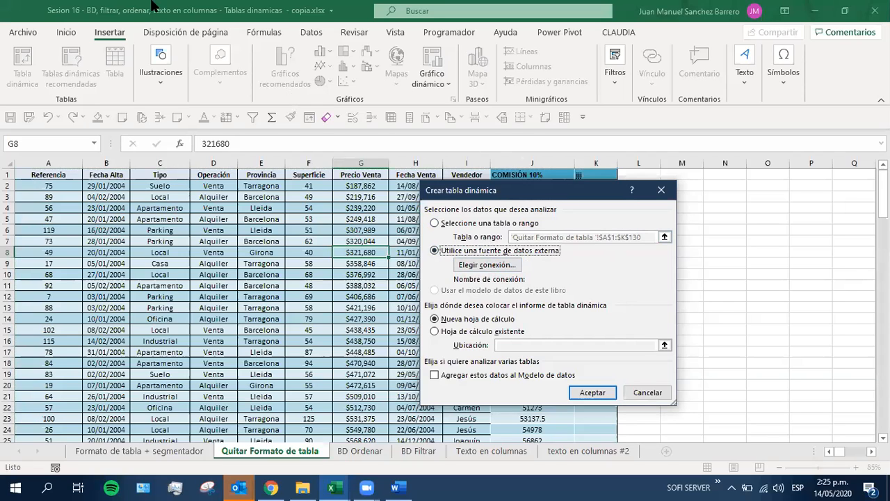
Create the pivot table on a new worksheet, using range $A$1:$K$130 of the Quitar Formato de tabla sheet as its source
{"action": "left_click", "coordinate": [435, 223]}
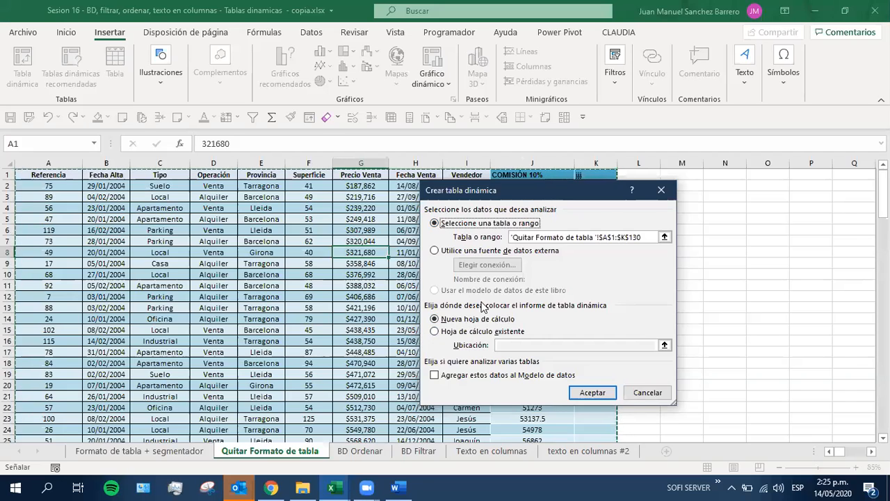
{"action": "left_click", "coordinate": [593, 393]}
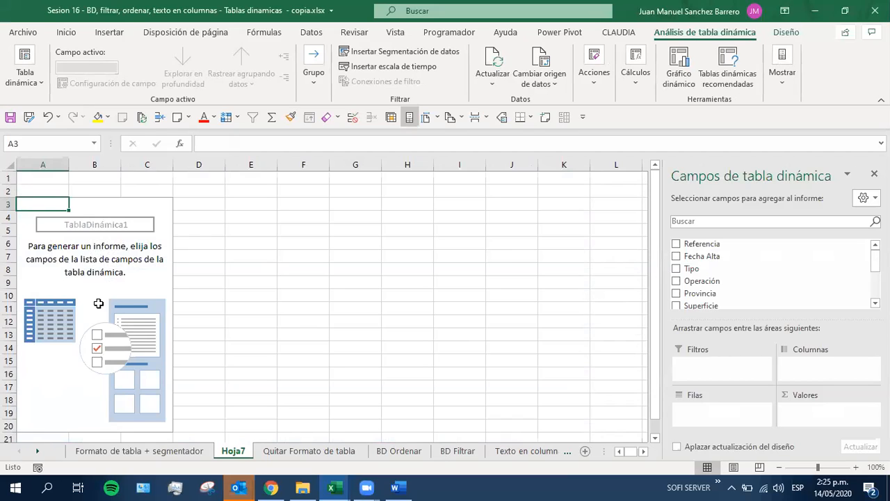
Widen the pivot table field pane, review its fields from Referencia to jjj, and give the field areas more height
{"action": "left_click_drag", "start_coordinate": [665, 257], "coordinate": [613, 256]}
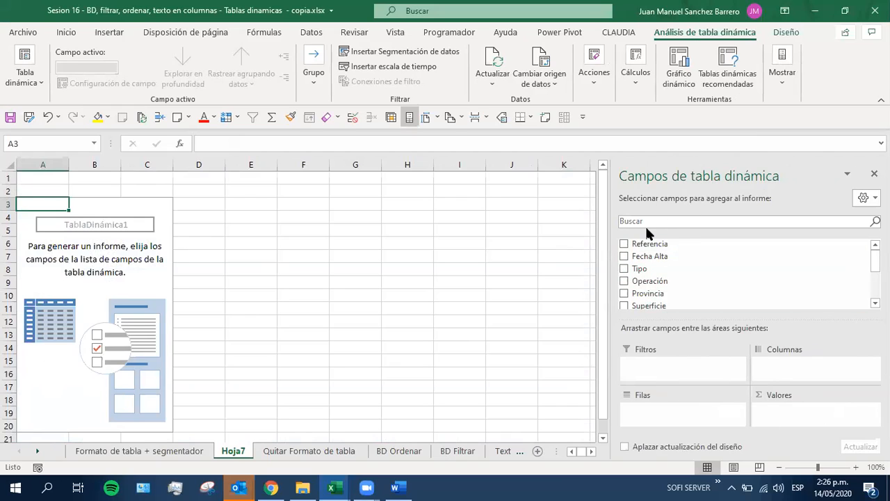
{"action": "left_click_drag", "start_coordinate": [874, 260], "coordinate": [874, 272]}
{"action": "scroll", "coordinate": [745, 276], "scroll_direction": "down", "scroll_amount": 2}
{"action": "scroll", "coordinate": [745, 276], "scroll_direction": "up", "scroll_amount": 3}
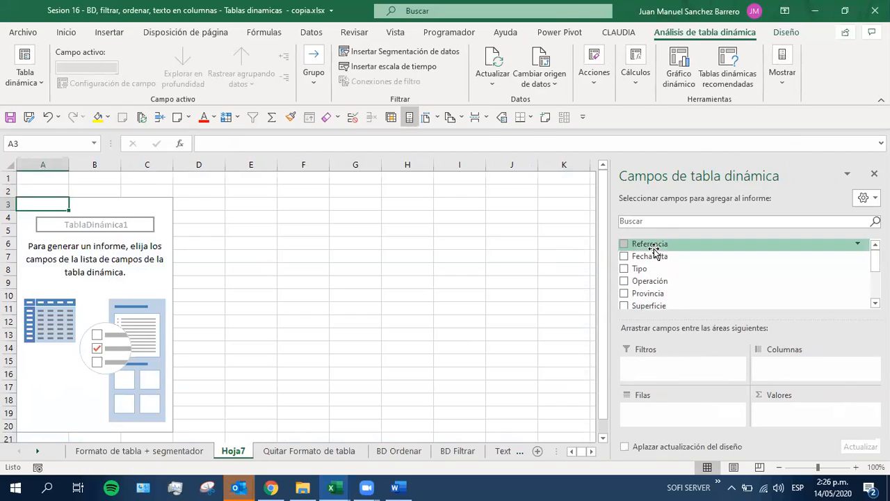
{"action": "scroll", "coordinate": [655, 285], "scroll_direction": "down", "scroll_amount": 2}
{"action": "scroll", "coordinate": [657, 287], "scroll_direction": "down", "scroll_amount": 1}
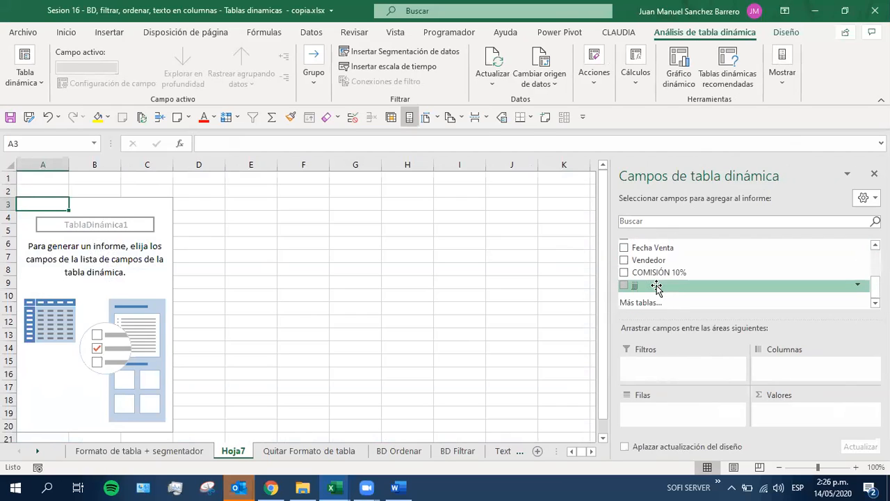
{"action": "left_click_drag", "start_coordinate": [712, 317], "coordinate": [710, 290]}
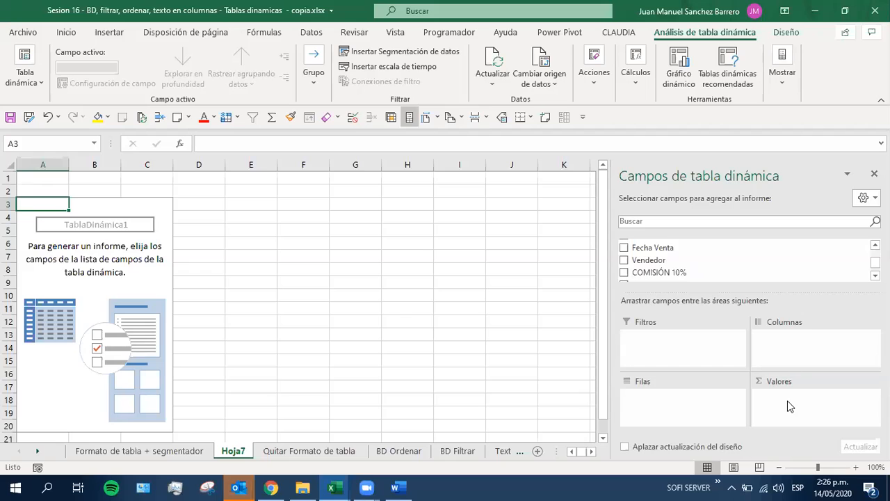
Add the Vendedor field to the Filas area of the pivot table
{"action": "scroll", "coordinate": [649, 248], "scroll_direction": "up", "scroll_amount": 3}
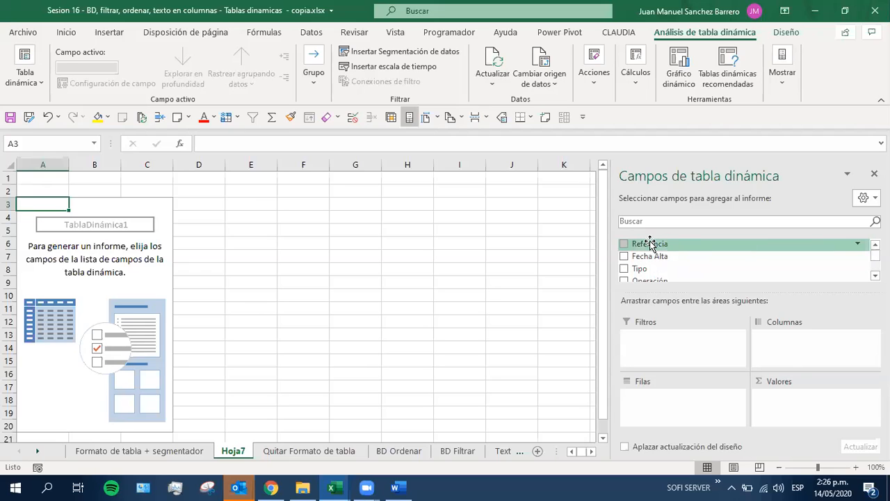
{"action": "left_click", "coordinate": [876, 276]}
{"action": "left_click", "coordinate": [876, 275]}
{"action": "left_click", "coordinate": [875, 275]}
{"action": "left_click", "coordinate": [876, 275]}
{"action": "left_click", "coordinate": [875, 276]}
{"action": "left_click", "coordinate": [876, 275]}
{"action": "left_click", "coordinate": [875, 275]}
{"action": "left_click", "coordinate": [876, 275]}
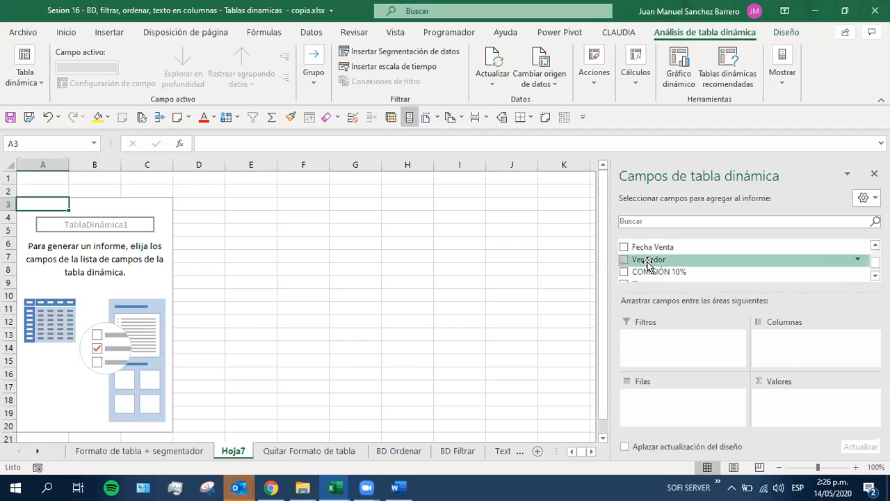
{"action": "left_click_drag", "start_coordinate": [647, 263], "coordinate": [675, 405]}
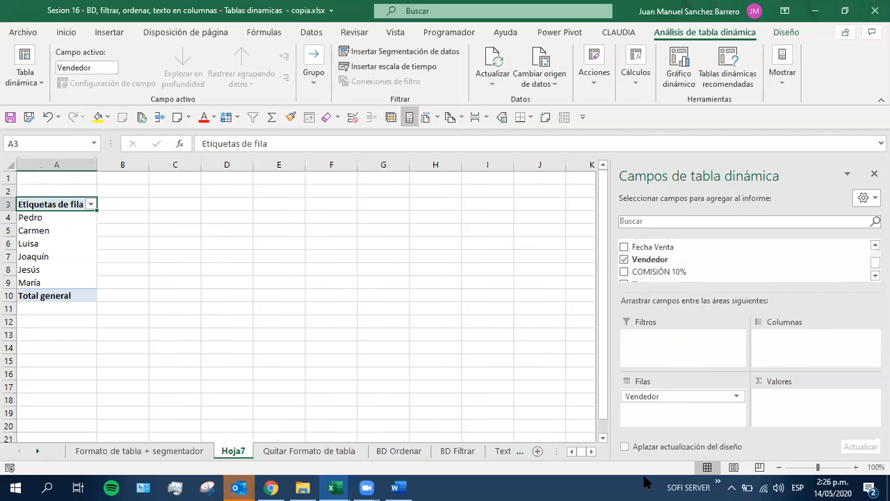
Enlarge the sheet view to 130% and examine the seller names listed as row labels in A4:A9
{"action": "left_click", "coordinate": [856, 467]}
{"action": "left_click", "coordinate": [856, 467]}
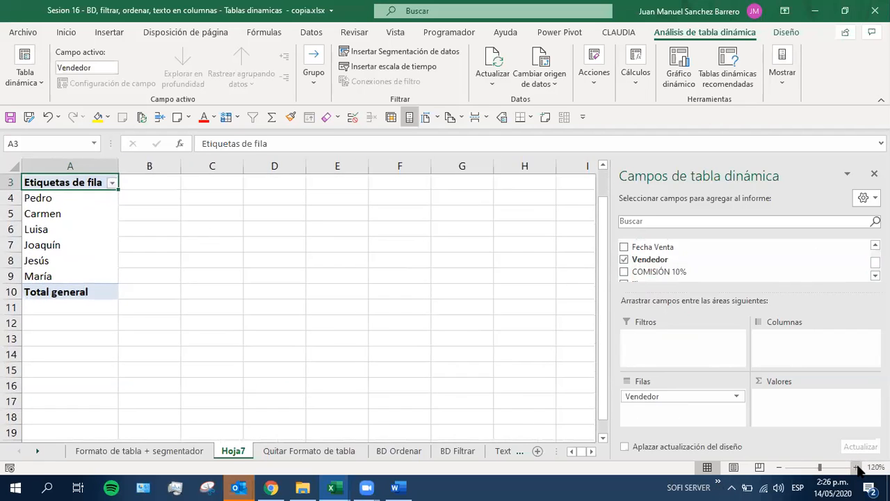
{"action": "left_click", "coordinate": [856, 467]}
{"action": "scroll", "coordinate": [209, 300], "scroll_direction": "up", "scroll_amount": 1}
{"action": "left_click_drag", "start_coordinate": [52, 230], "coordinate": [45, 318]}
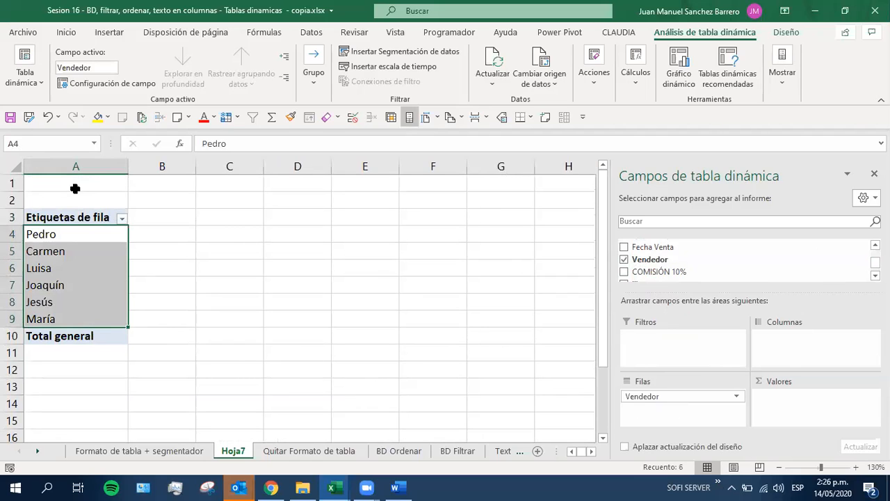
{"action": "left_click", "coordinate": [58, 234]}
{"action": "left_click", "coordinate": [60, 255]}
{"action": "left_click", "coordinate": [47, 278]}
{"action": "left_click", "coordinate": [46, 300]}
{"action": "left_click_drag", "start_coordinate": [50, 315], "coordinate": [42, 239]}
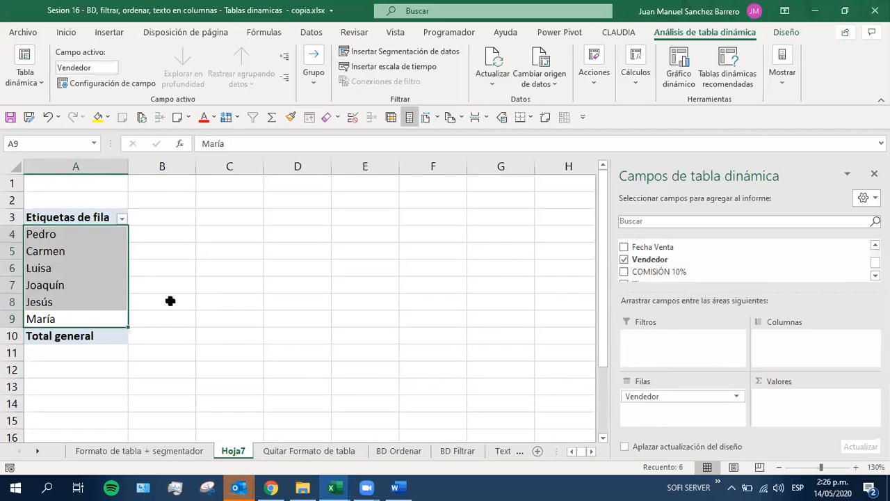
Move the Vendedor field to the Columnas area and examine the seller names laid out across row 4
{"action": "left_click_drag", "start_coordinate": [659, 395], "coordinate": [795, 348]}
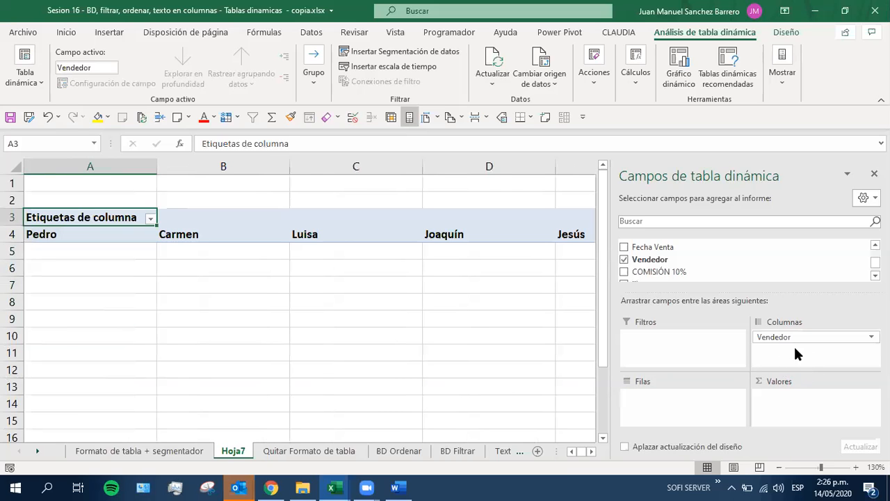
{"action": "scroll", "coordinate": [328, 343], "scroll_direction": "down", "scroll_amount": 4}
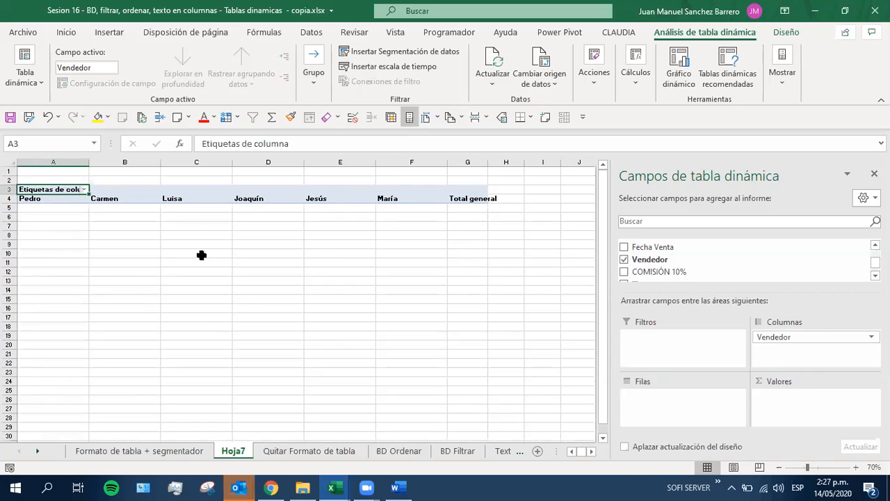
{"action": "left_click", "coordinate": [115, 197]}
{"action": "left_click", "coordinate": [202, 198]}
{"action": "left_click", "coordinate": [252, 198]}
{"action": "left_click", "coordinate": [324, 197]}
{"action": "left_click", "coordinate": [404, 198]}
{"action": "left_click", "coordinate": [323, 198]}
{"action": "left_click", "coordinate": [264, 198]}
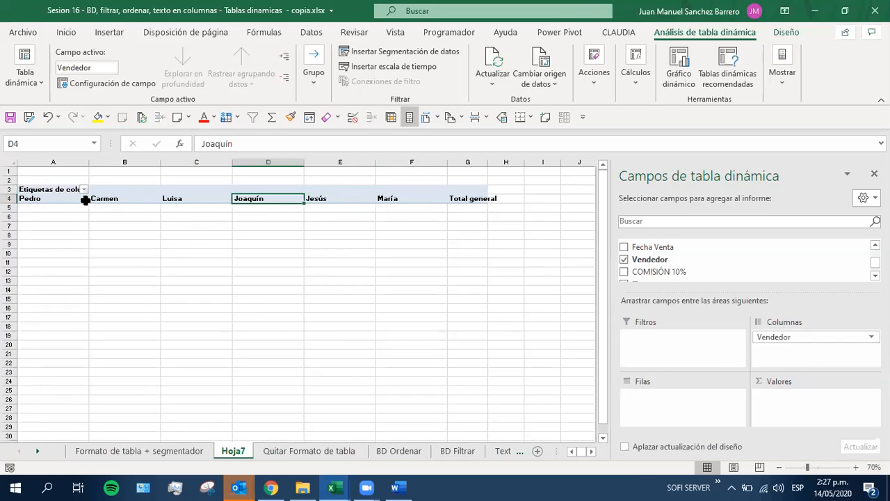
{"action": "left_click", "coordinate": [131, 197]}
{"action": "left_click", "coordinate": [211, 196]}
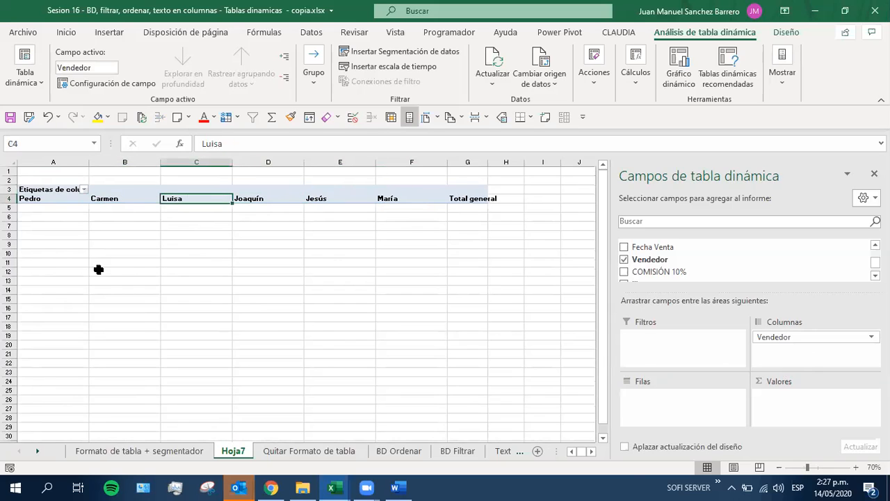
Move the Vendedor field back to the Filas area and check the blank rows 1 and 2 above the pivot table
{"action": "left_click_drag", "start_coordinate": [781, 338], "coordinate": [715, 399]}
{"action": "scroll", "coordinate": [135, 265], "scroll_direction": "up", "scroll_amount": 3, "text": "ctrl"}
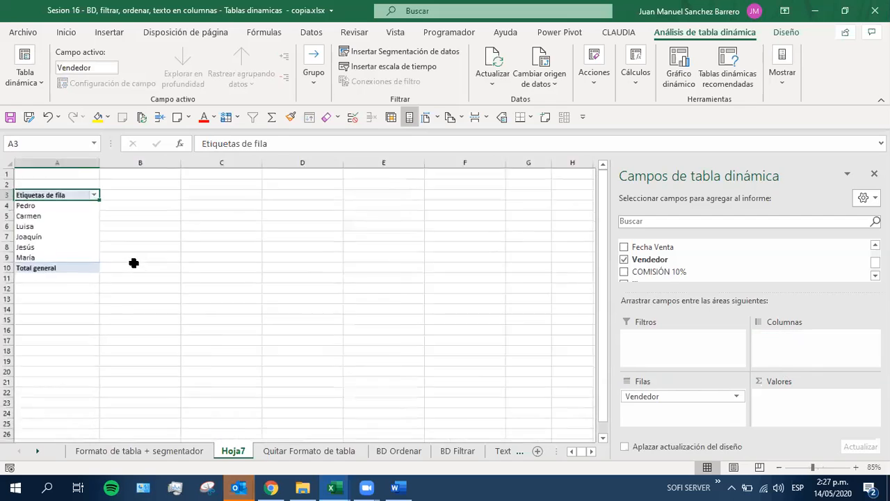
{"action": "scroll", "coordinate": [141, 280], "scroll_direction": "up", "scroll_amount": 1}
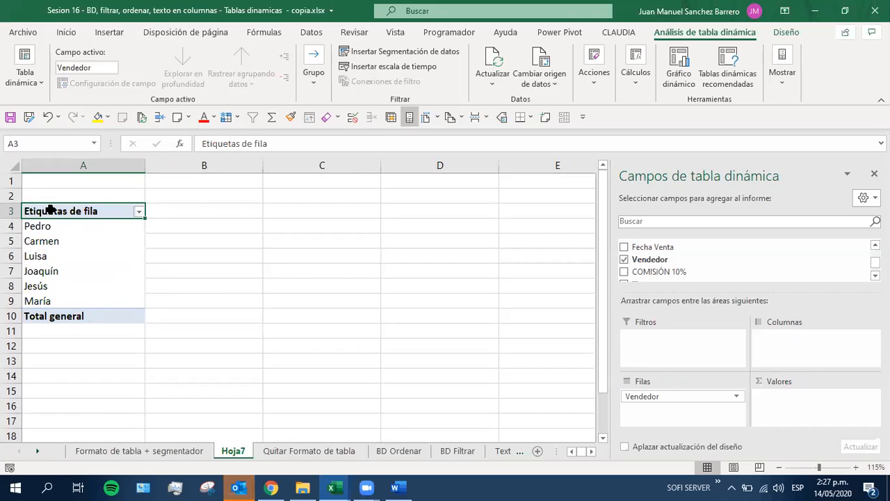
{"action": "left_click_drag", "start_coordinate": [47, 189], "coordinate": [333, 194]}
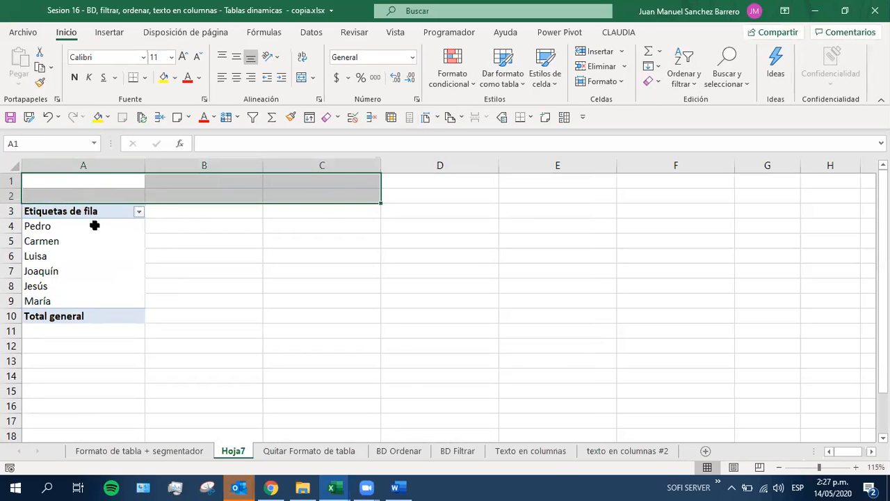
Add the Operación field to the Filas area beneath Vendedor
{"action": "left_click", "coordinate": [85, 259]}
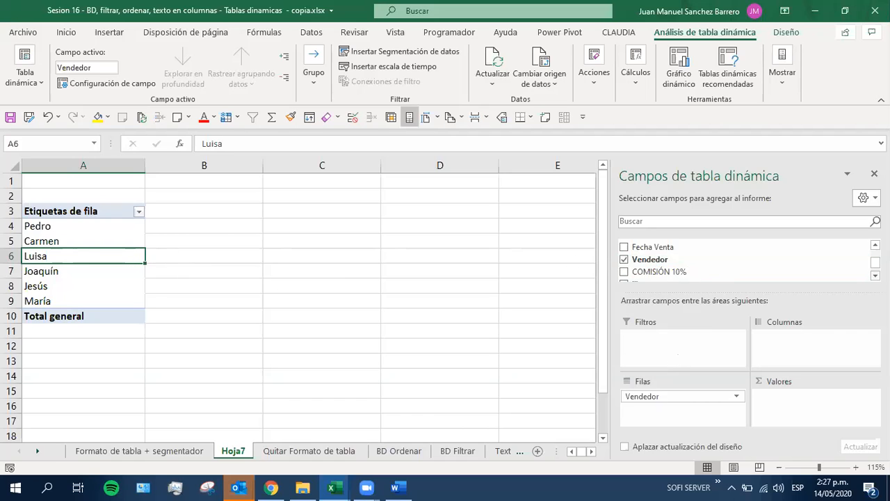
{"action": "scroll", "coordinate": [726, 261], "scroll_direction": "up", "scroll_amount": 5}
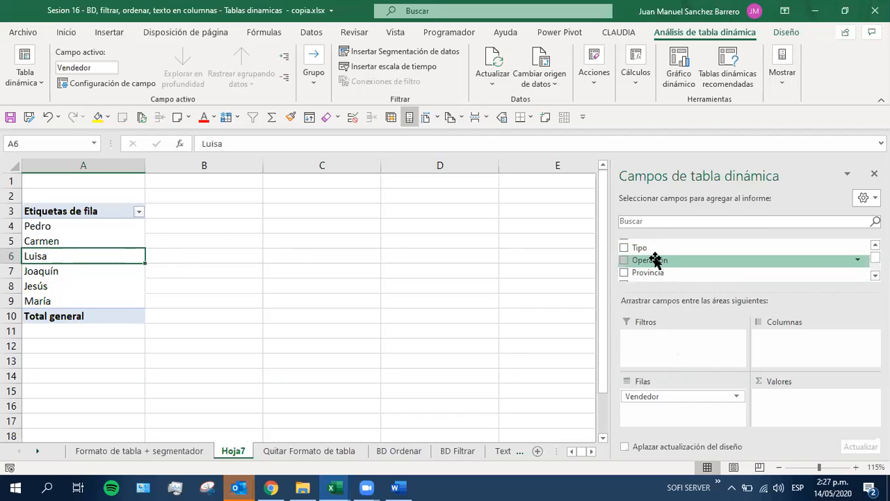
{"action": "left_click_drag", "start_coordinate": [655, 260], "coordinate": [681, 413]}
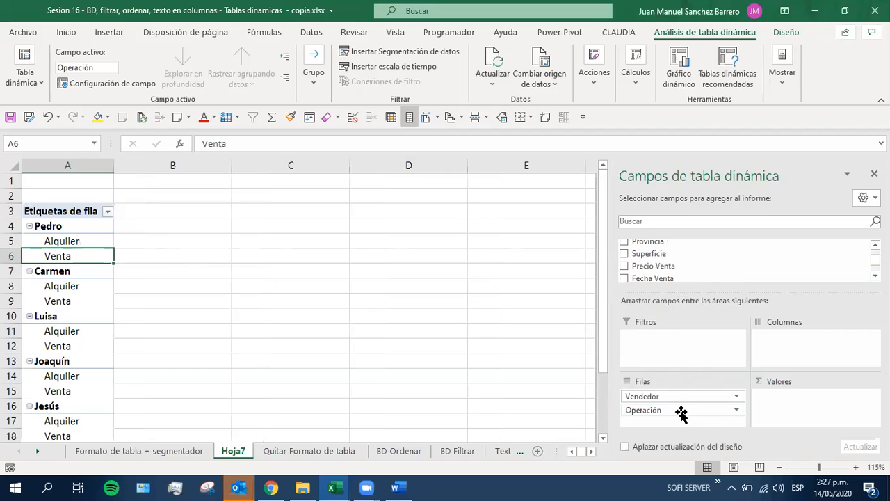
Examine the Alquiler and Venta entries grouped under each seller in the pivot table's row labels
{"action": "left_click", "coordinate": [59, 240]}
{"action": "left_click", "coordinate": [66, 256]}
{"action": "left_click", "coordinate": [66, 271]}
{"action": "left_click", "coordinate": [66, 285]}
{"action": "left_click", "coordinate": [72, 300]}
{"action": "left_click", "coordinate": [71, 332]}
{"action": "left_click", "coordinate": [72, 346]}
{"action": "left_click", "coordinate": [72, 332]}
{"action": "left_click", "coordinate": [72, 346]}
{"action": "scroll", "coordinate": [100, 390], "scroll_direction": "down", "scroll_amount": 2}
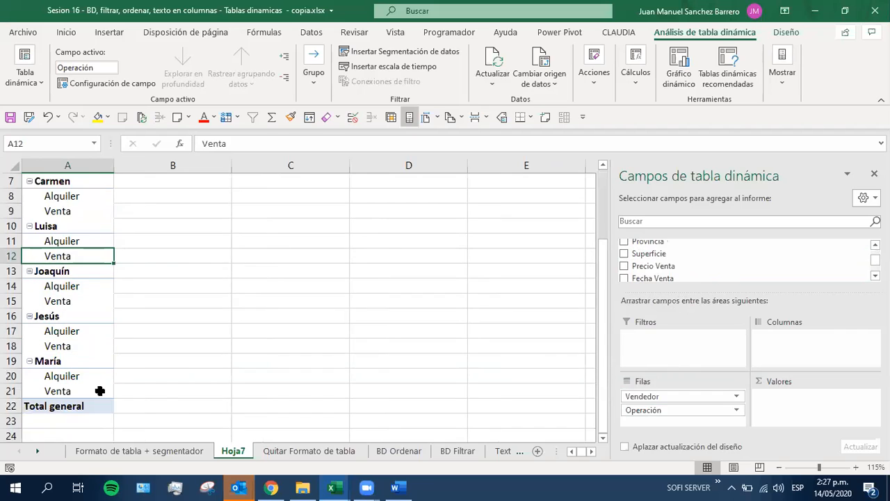
Add the Precio Venta field to the Valores area to sum the sale prices by seller and operation
{"action": "scroll", "coordinate": [100, 391], "scroll_direction": "up", "scroll_amount": 2}
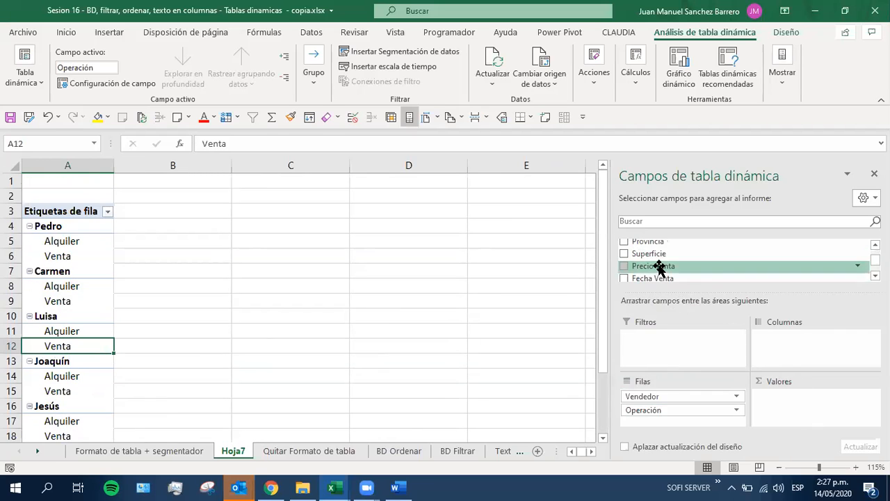
{"action": "mouse_move", "coordinate": [658, 268]}
{"action": "left_mouse_down"}
{"action": "mouse_move", "coordinate": [703, 286]}
{"action": "mouse_move", "coordinate": [778, 365]}
{"action": "mouse_move", "coordinate": [810, 423]}
{"action": "left_mouse_up"}
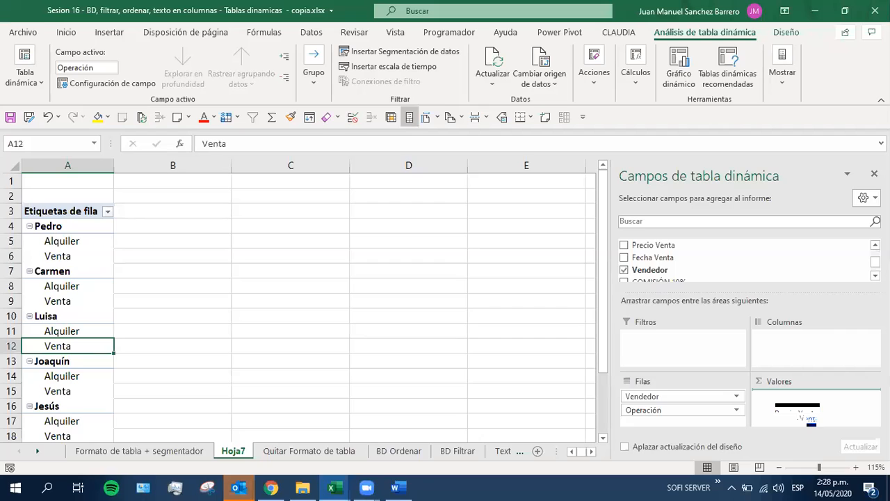
{"action": "left_click_drag", "start_coordinate": [806, 416], "coordinate": [798, 408]}
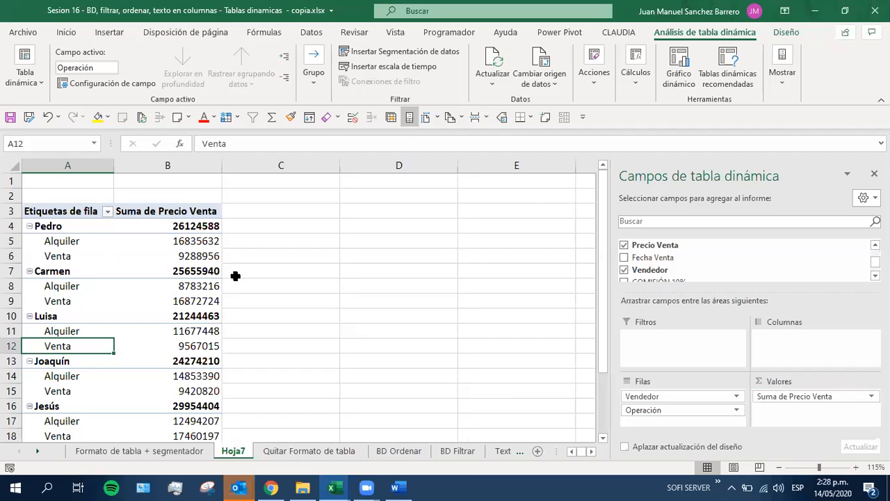
Examine the summed Precio Venta figures for each seller and their Alquiler and Venta breakdowns
{"action": "scroll", "coordinate": [235, 276], "scroll_direction": "down", "scroll_amount": 1}
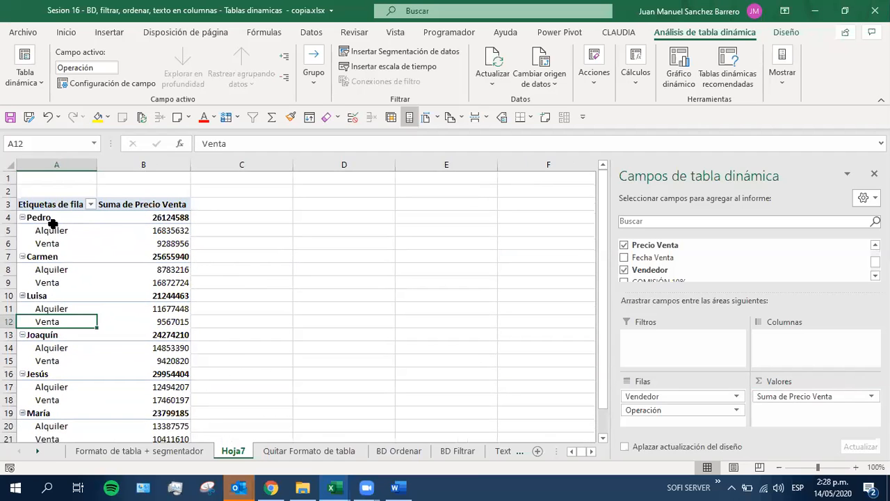
{"action": "left_click", "coordinate": [130, 217]}
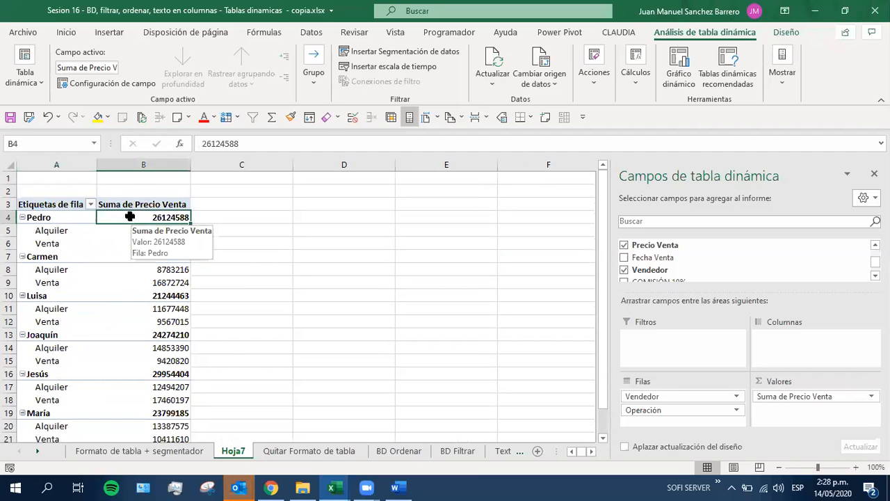
{"action": "left_click", "coordinate": [80, 231]}
{"action": "left_click", "coordinate": [154, 235]}
{"action": "left_click", "coordinate": [141, 247]}
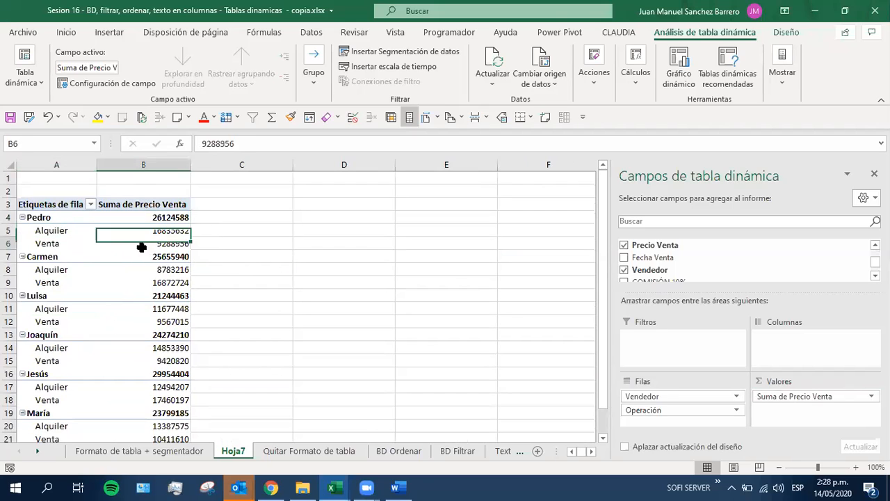
{"action": "left_click", "coordinate": [162, 398]}
{"action": "left_click", "coordinate": [169, 373]}
{"action": "left_click", "coordinate": [167, 346]}
{"action": "left_click", "coordinate": [175, 309]}
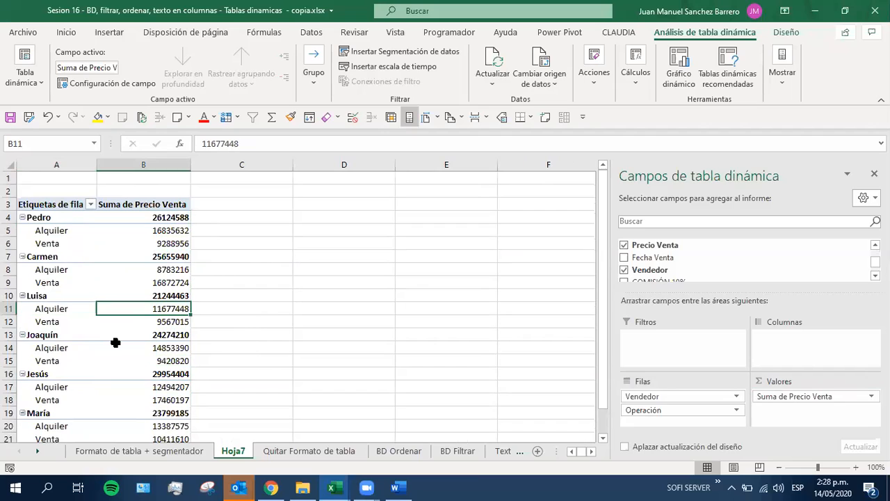
View the options available for the Suma de Precio Venta value field, and close them without choosing any
{"action": "mouse_move", "coordinate": [116, 342]}
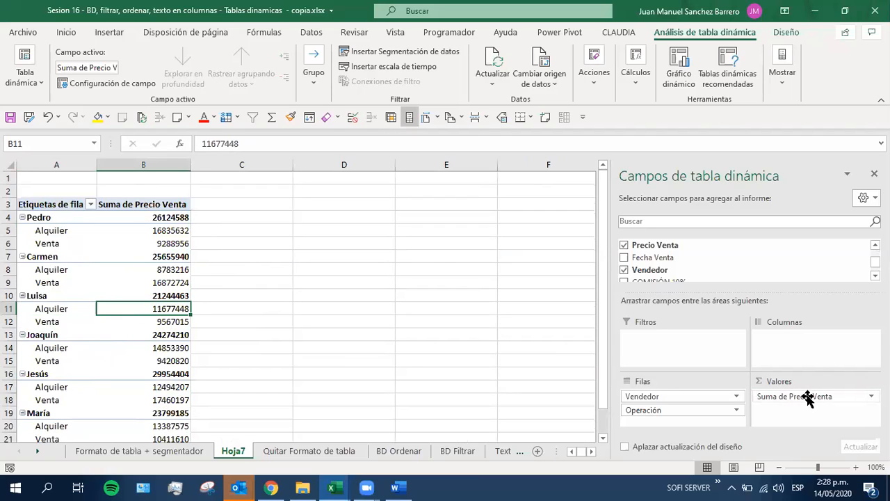
{"action": "left_click", "coordinate": [764, 398]}
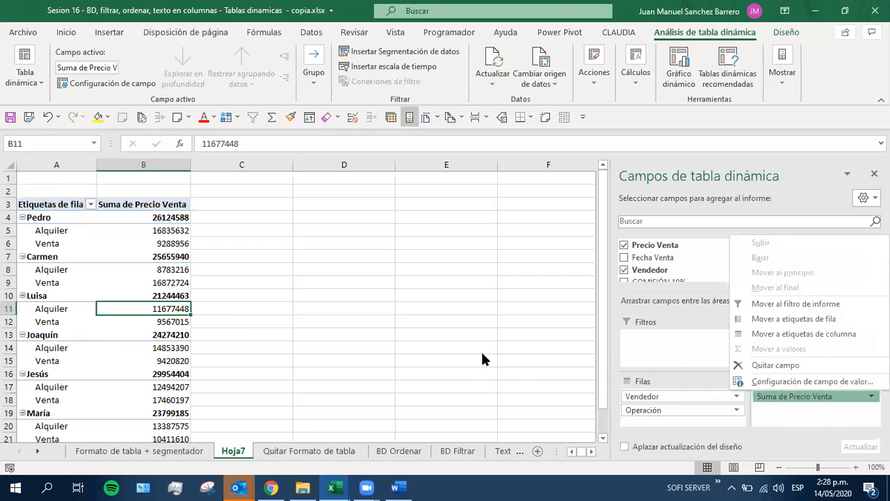
{"action": "left_click", "coordinate": [112, 256]}
{"action": "left_click", "coordinate": [121, 243]}
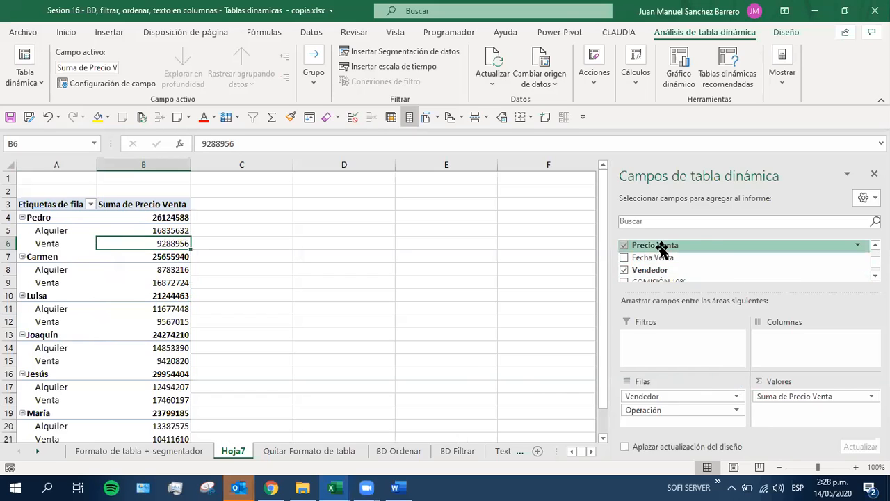
Add the Precio Venta field to the Valores area a second time, below Suma de Precio Venta
{"action": "left_click_drag", "start_coordinate": [667, 248], "coordinate": [824, 415]}
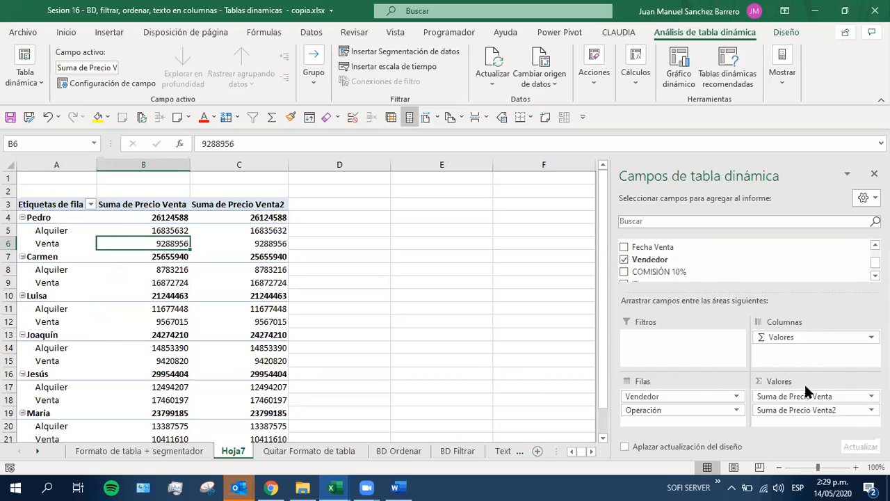
{"action": "left_click", "coordinate": [835, 411]}
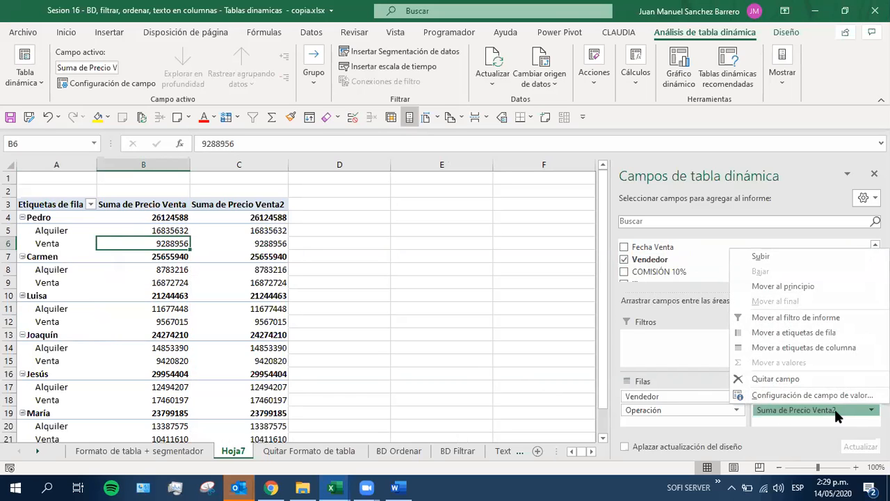
{"action": "left_click", "coordinate": [774, 413]}
{"action": "left_click", "coordinate": [771, 411]}
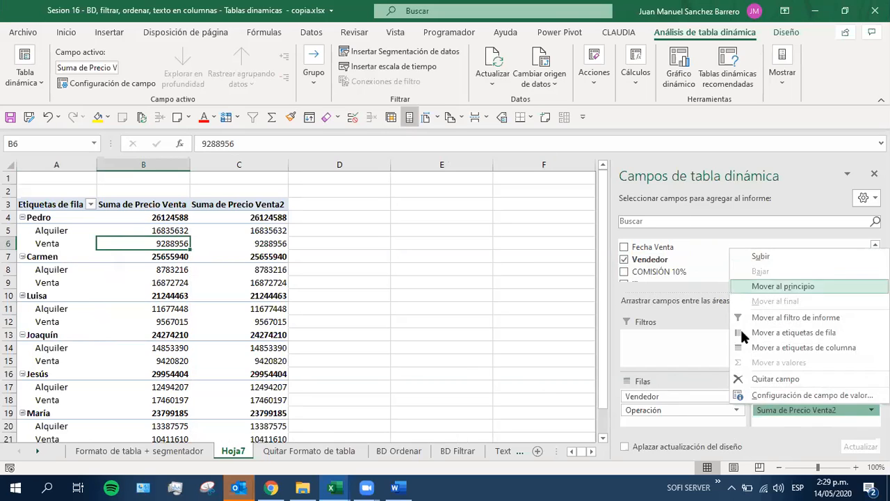
{"action": "left_click", "coordinate": [680, 371]}
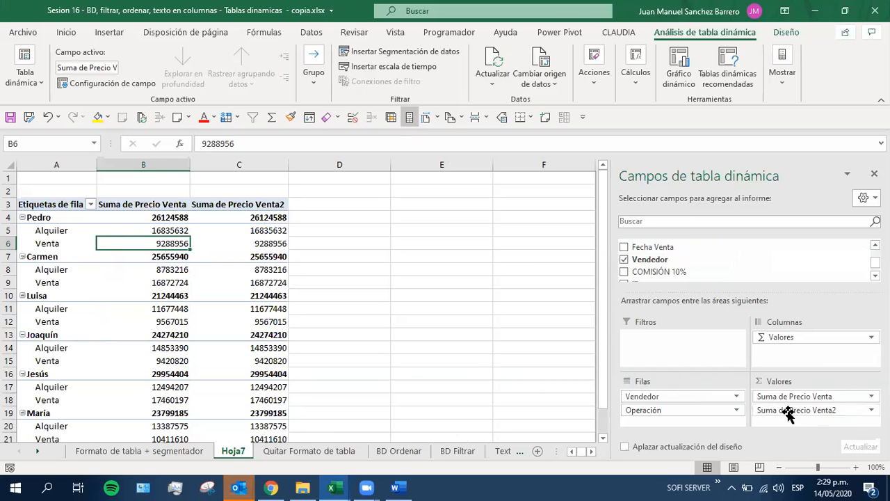
Review the calculation types available for the second Precio Venta value field and choose Promedio as its summary function
{"action": "left_click", "coordinate": [792, 412]}
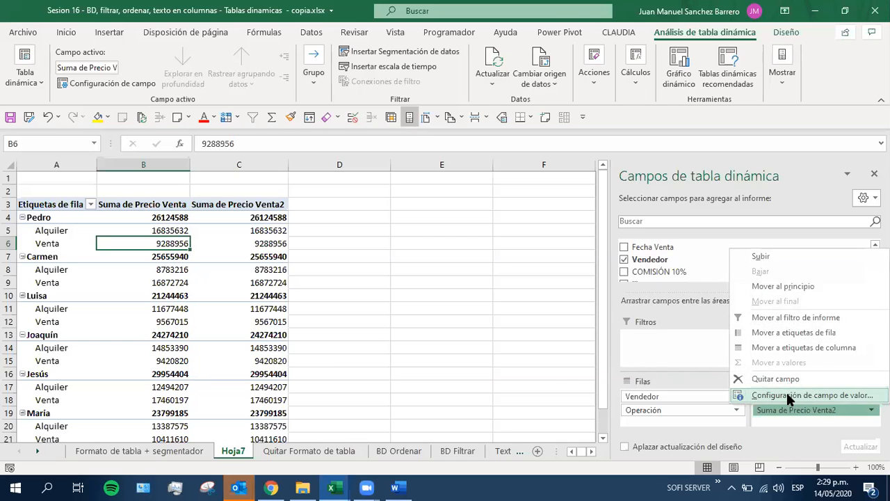
{"action": "left_click", "coordinate": [787, 395]}
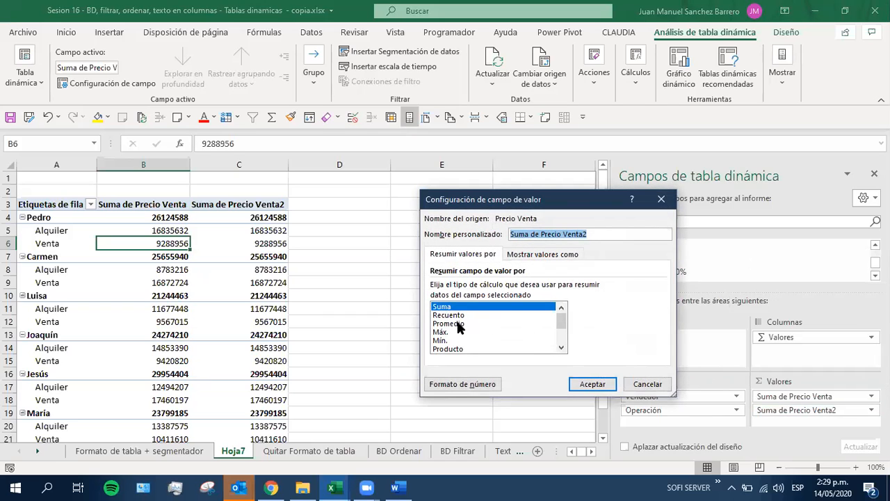
{"action": "left_click", "coordinate": [560, 347]}
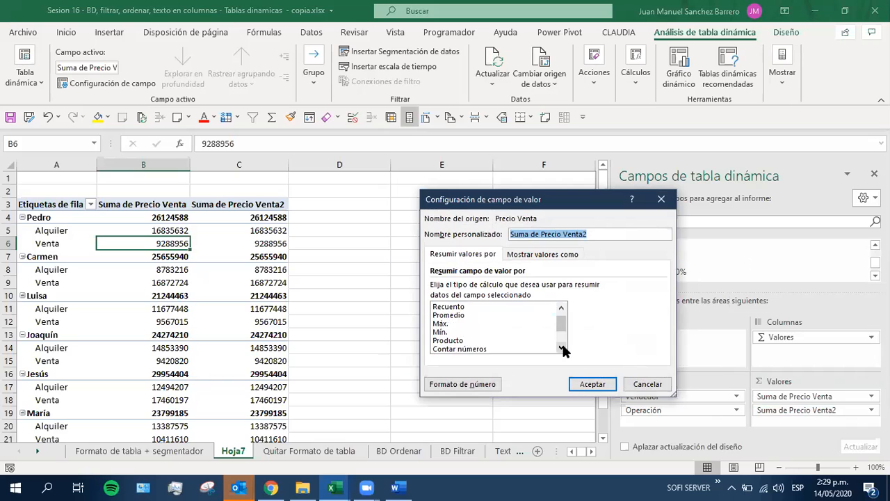
{"action": "left_click", "coordinate": [561, 347]}
{"action": "left_click", "coordinate": [560, 347]}
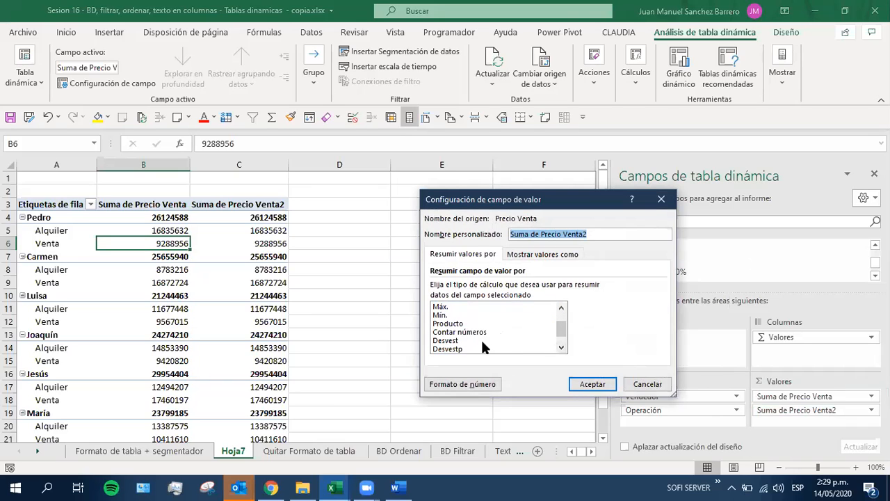
{"action": "left_click", "coordinate": [561, 348]}
{"action": "left_click", "coordinate": [561, 348]}
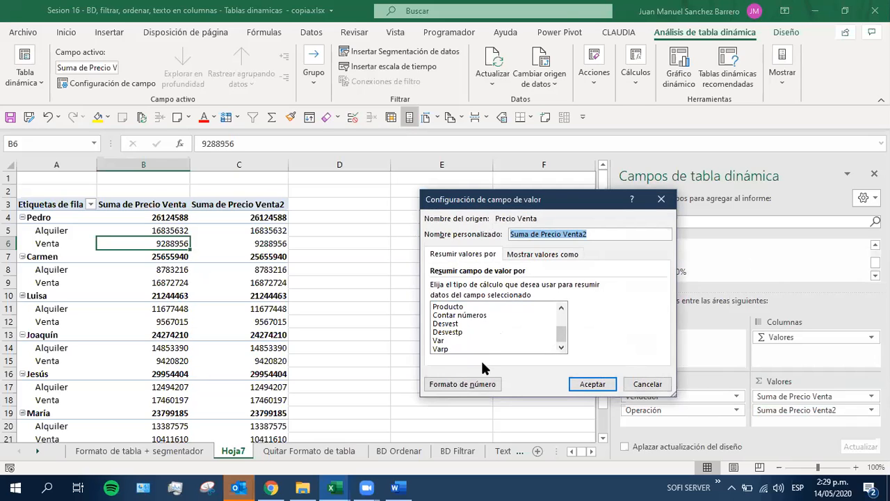
{"action": "left_click_drag", "start_coordinate": [564, 333], "coordinate": [565, 320]}
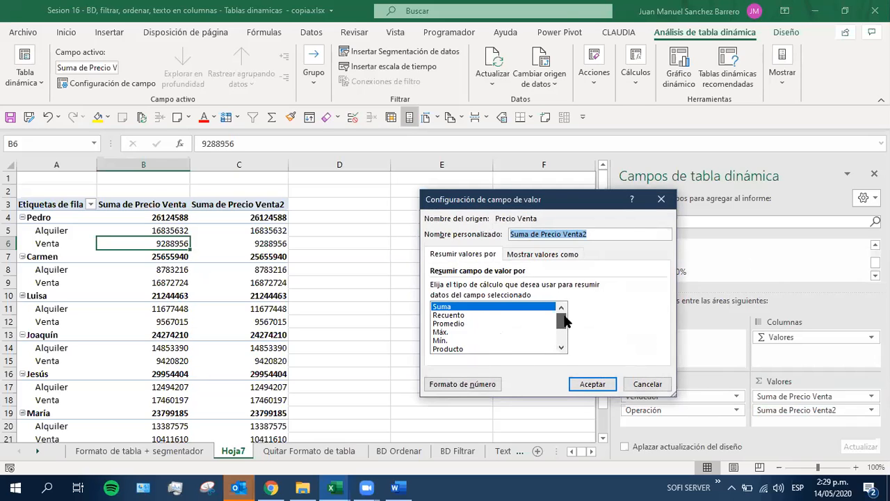
{"action": "left_click", "coordinate": [458, 324]}
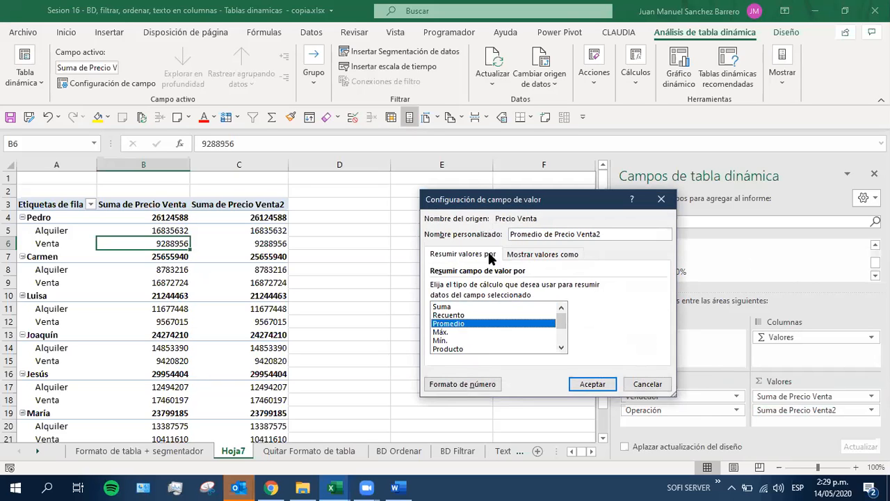
Set the custom name of the averaged Precio Venta field to "promedio"
{"action": "left_click_drag", "start_coordinate": [605, 234], "coordinate": [462, 222]}
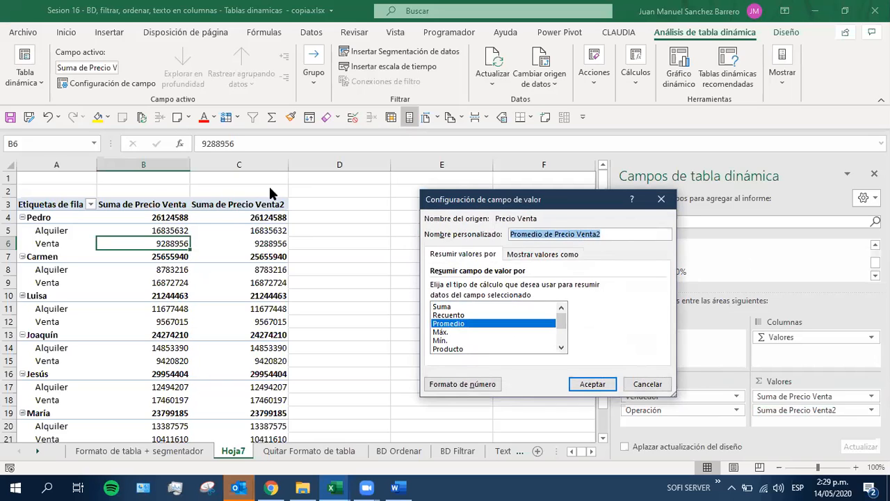
{"action": "left_click_drag", "start_coordinate": [595, 233], "coordinate": [482, 232]}
{"action": "type", "text": "promedio"}
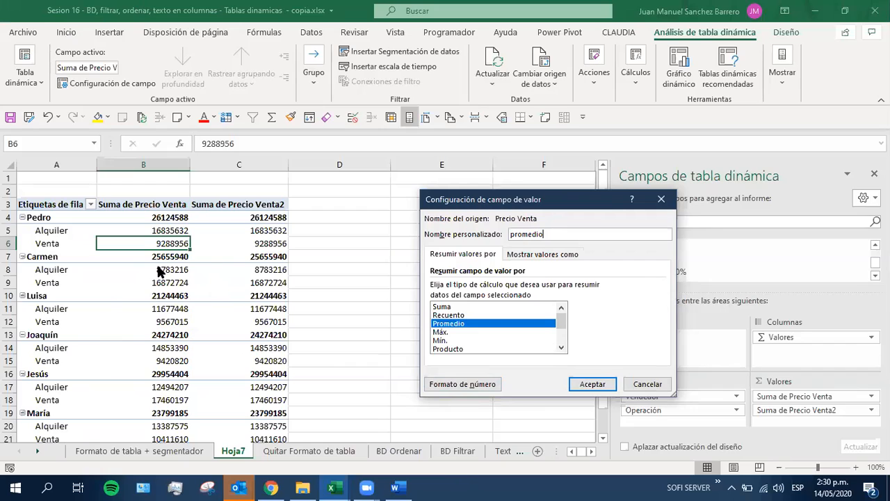
Format the promedio field's numbers as Moneda with 0 decimal places and apply the field's settings
{"action": "left_click", "coordinate": [461, 383]}
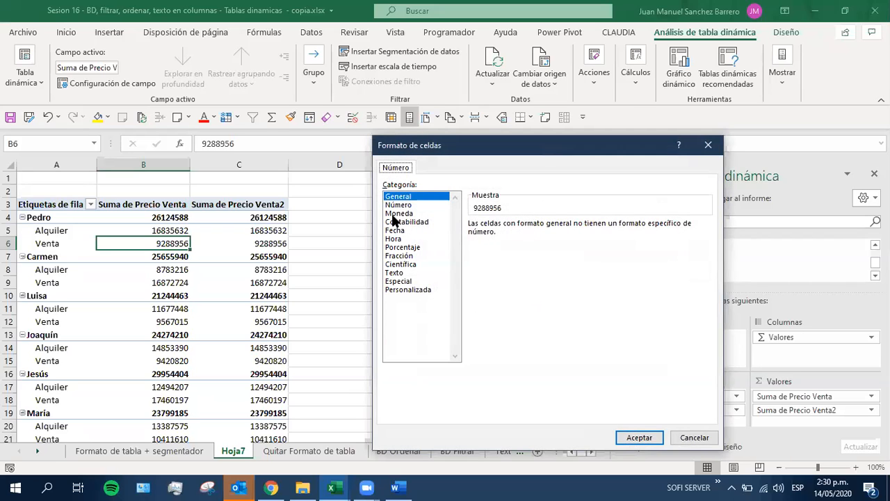
{"action": "left_click", "coordinate": [397, 213]}
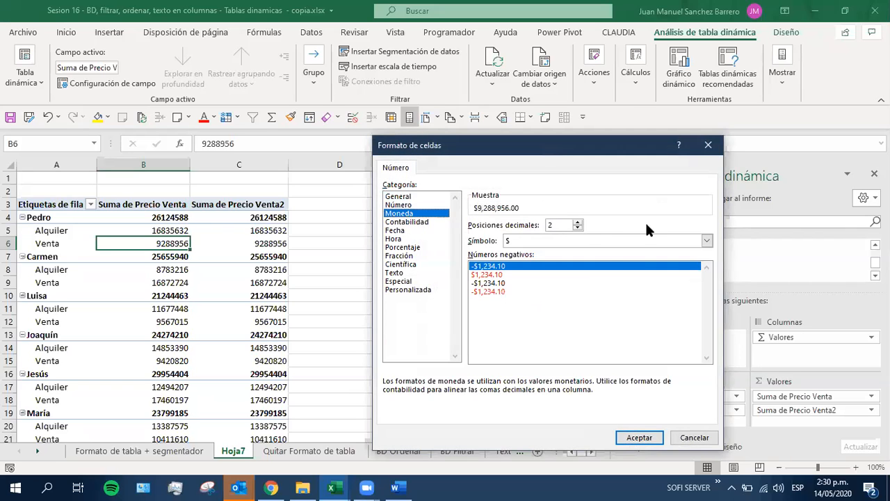
{"action": "left_click", "coordinate": [578, 228]}
{"action": "left_click", "coordinate": [578, 228]}
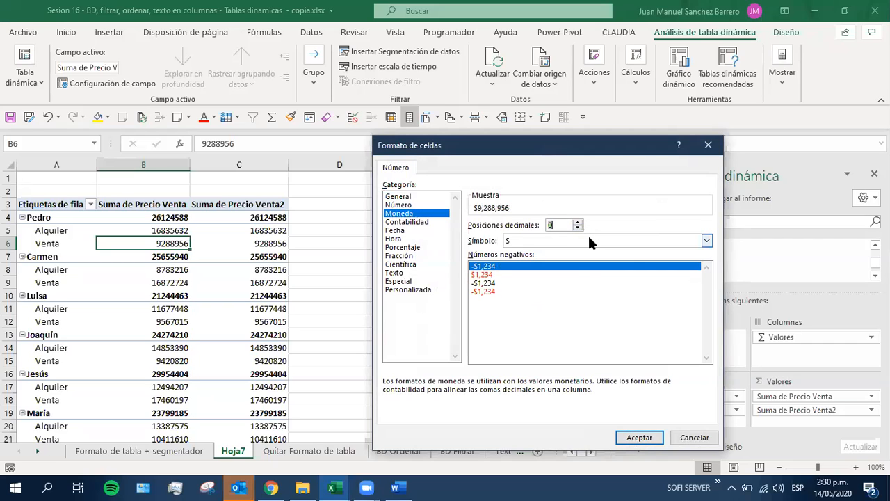
{"action": "left_click", "coordinate": [639, 436]}
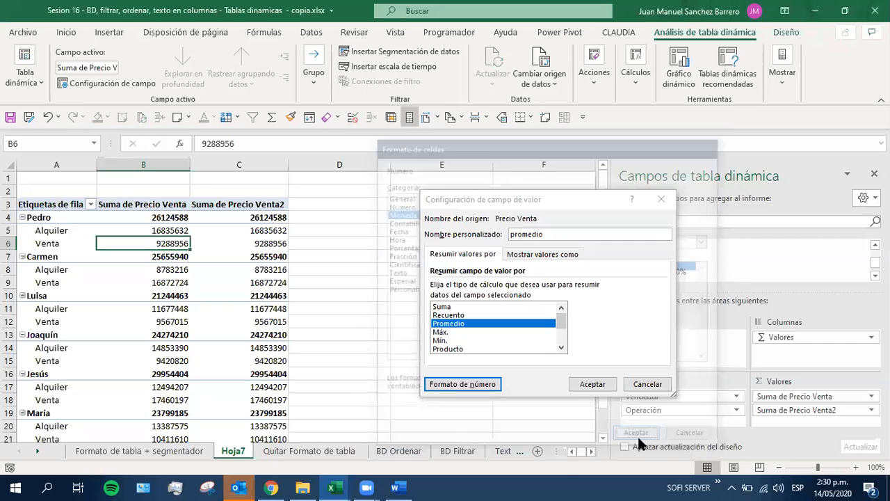
{"action": "left_click", "coordinate": [591, 385]}
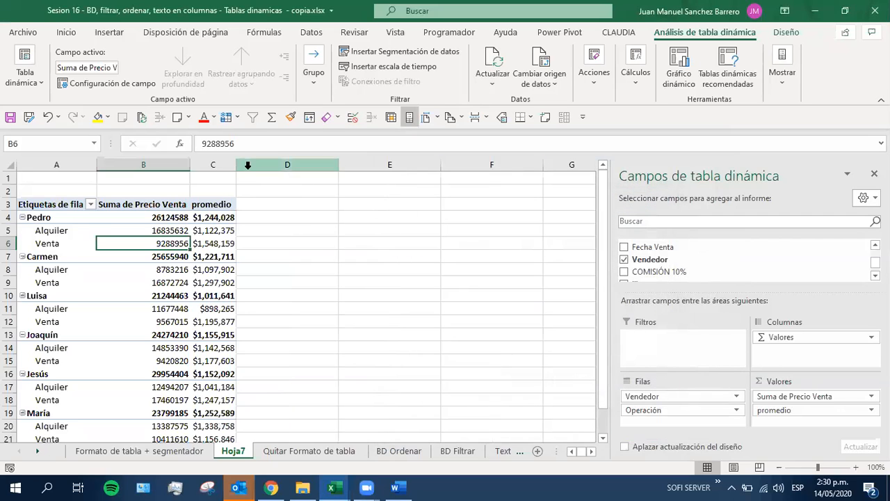
Widen column C and examine the promedio values for each seller down to the Total general row
{"action": "left_click_drag", "start_coordinate": [237, 165], "coordinate": [309, 165]}
{"action": "left_click_drag", "start_coordinate": [271, 218], "coordinate": [266, 399]}
{"action": "left_click", "coordinate": [246, 204]}
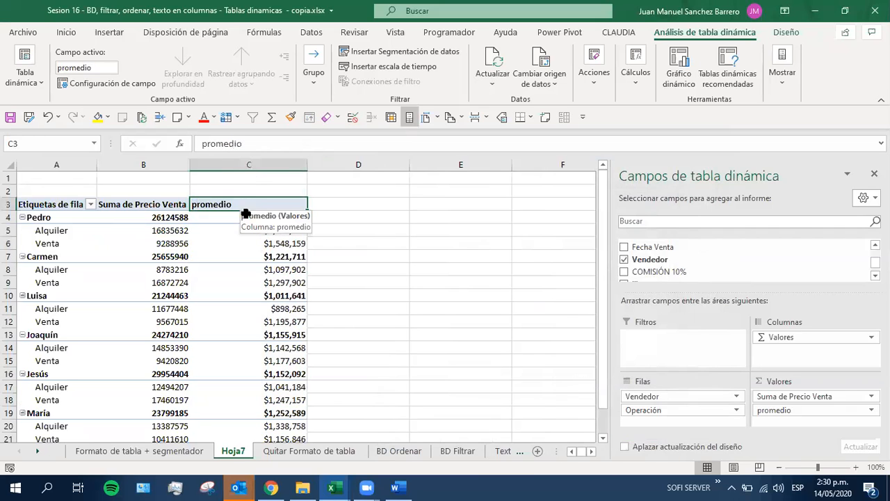
{"action": "scroll", "coordinate": [289, 357], "scroll_direction": "down", "scroll_amount": 5}
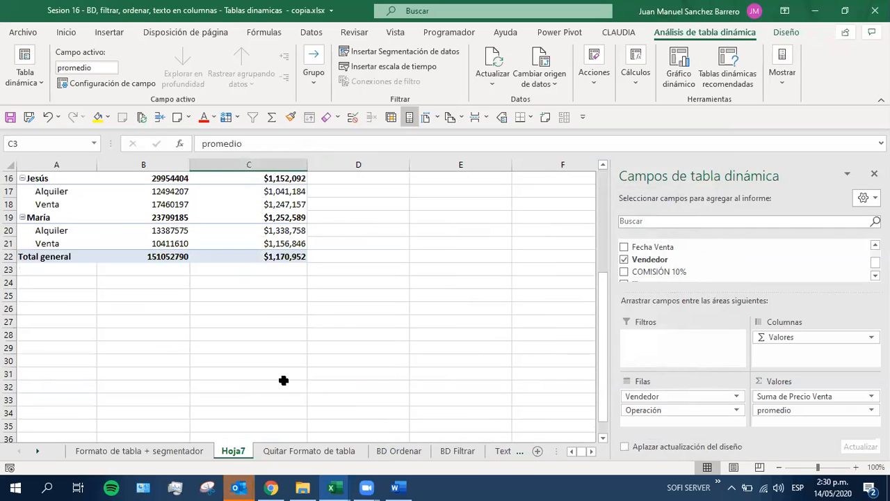
{"action": "scroll", "coordinate": [288, 378], "scroll_direction": "up", "scroll_amount": 2}
{"action": "scroll", "coordinate": [280, 390], "scroll_direction": "up", "scroll_amount": 3}
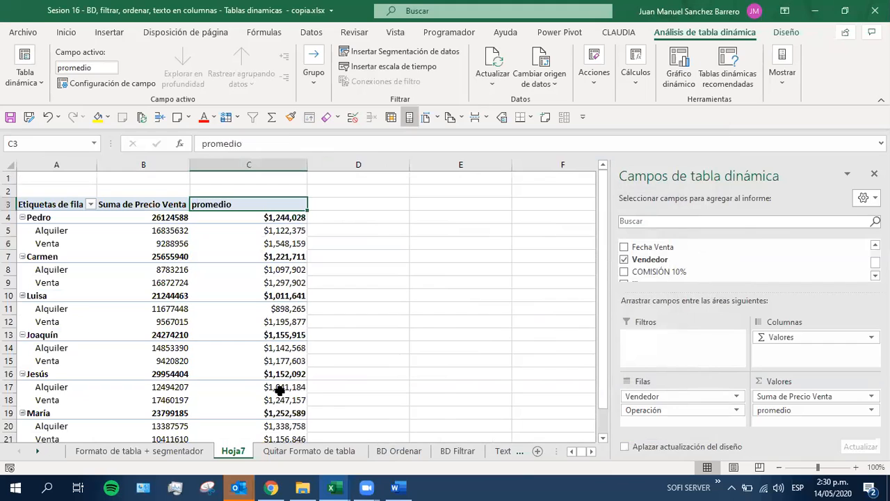
Set the custom name of the Suma de Precio Venta value field to "total"
{"action": "left_click", "coordinate": [128, 203]}
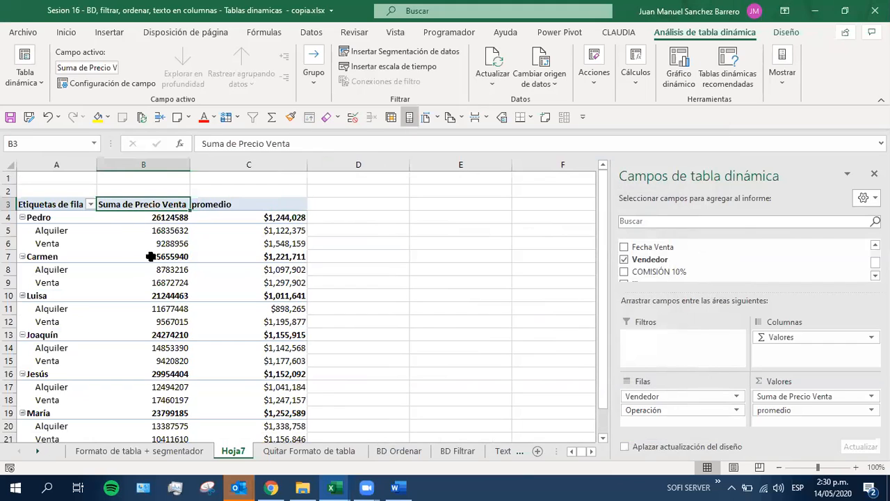
{"action": "left_click", "coordinate": [774, 397]}
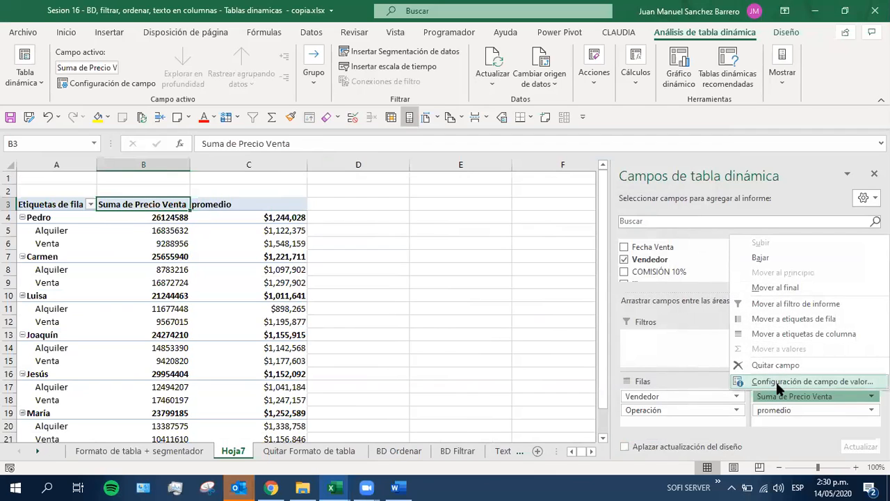
{"action": "left_click", "coordinate": [775, 380]}
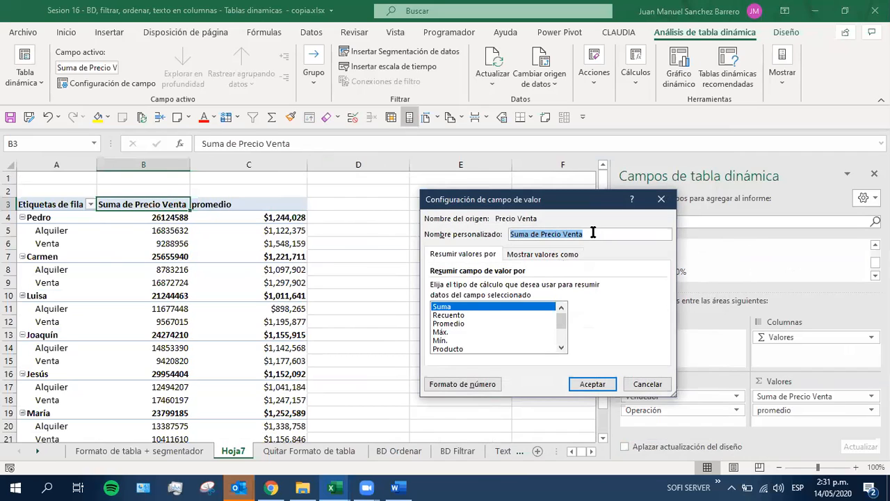
{"action": "type", "text": "tot"}
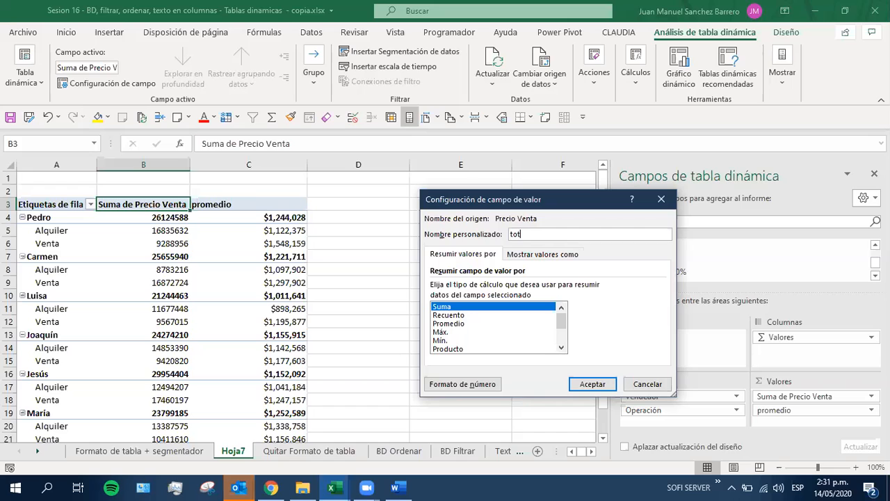
{"action": "type", "text": "al"}
Format the total field's numbers as Moneda with 0 decimal places, apply its settings, and widen columns B and C
{"action": "left_click", "coordinate": [465, 382]}
{"action": "left_click", "coordinate": [416, 213]}
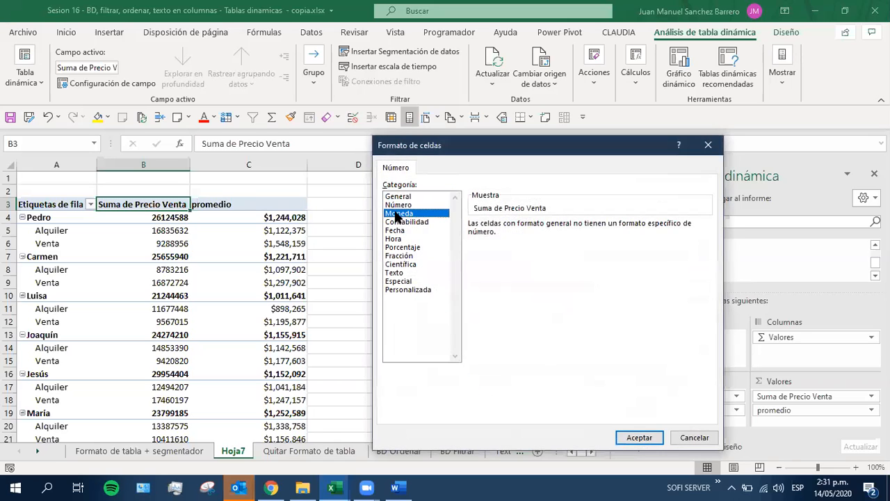
{"action": "left_click", "coordinate": [576, 228]}
{"action": "left_click", "coordinate": [576, 228]}
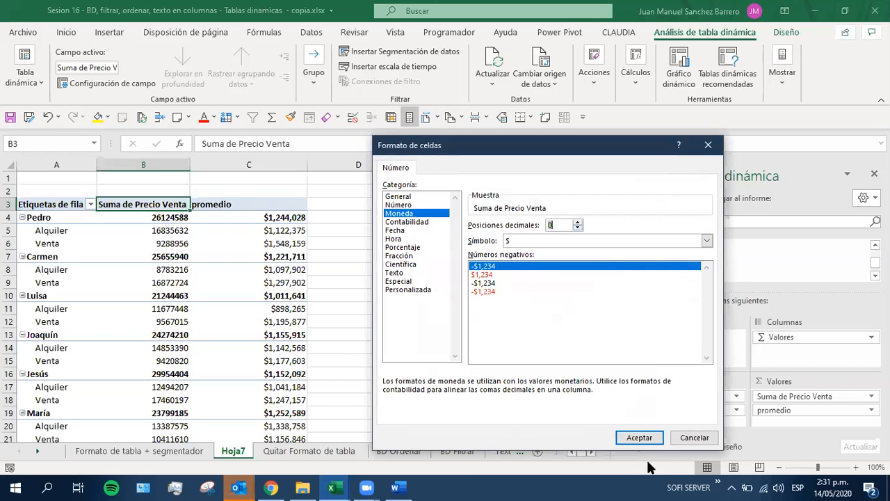
{"action": "left_click", "coordinate": [634, 436]}
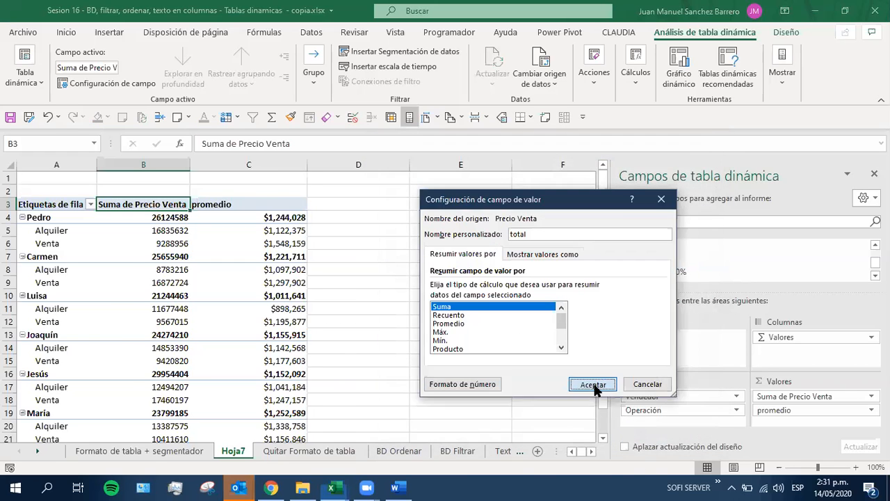
{"action": "left_click", "coordinate": [592, 384]}
{"action": "left_click_drag", "start_coordinate": [151, 165], "coordinate": [285, 171]}
{"action": "left_click", "coordinate": [160, 311]}
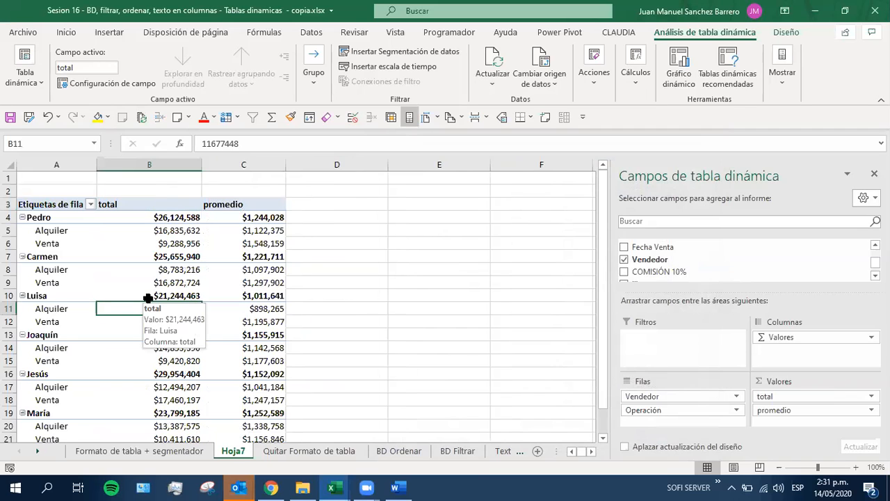
Compare the source data on the Formato de tabla + segmentador and Quitar Formato de tabla sheets, examining the latter's headers and columns
{"action": "left_click", "coordinate": [82, 452]}
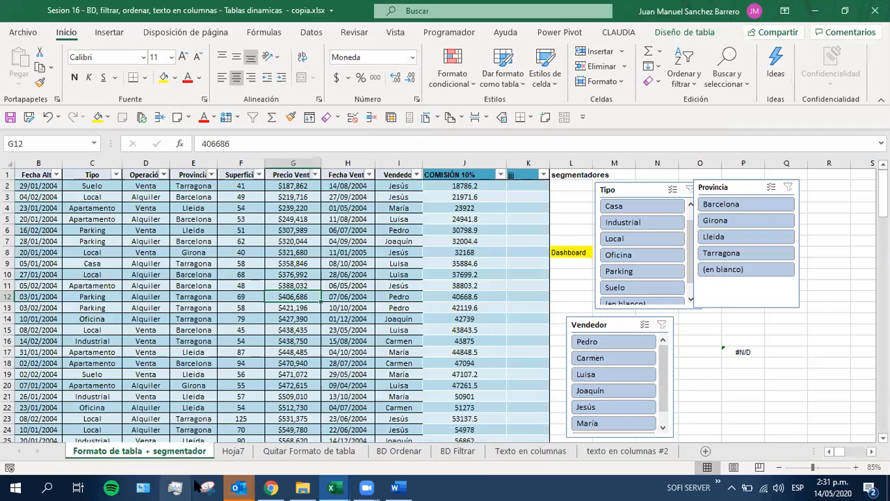
{"action": "left_click", "coordinate": [308, 451]}
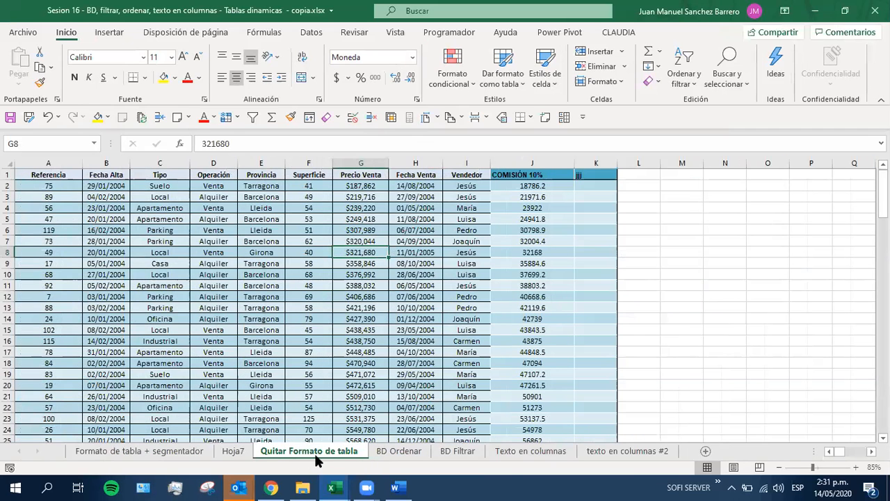
{"action": "left_click", "coordinate": [253, 276]}
{"action": "left_click", "coordinate": [69, 263]}
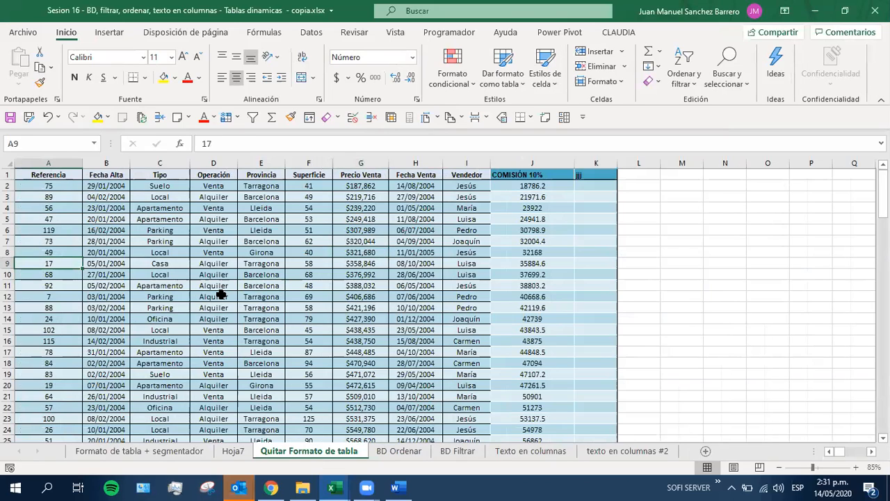
{"action": "left_click", "coordinate": [160, 286]}
{"action": "left_click", "coordinate": [436, 251]}
{"action": "left_click_drag", "start_coordinate": [38, 175], "coordinate": [591, 186]}
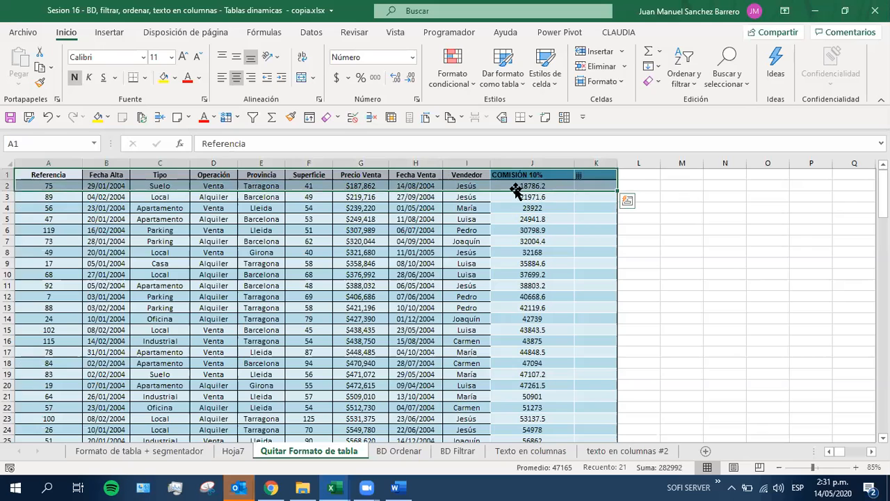
{"action": "left_click", "coordinate": [588, 177]}
Start creating a pivot table from the data range A1:K130 on the Quitar Formato de tabla sheet
{"action": "left_click", "coordinate": [244, 247]}
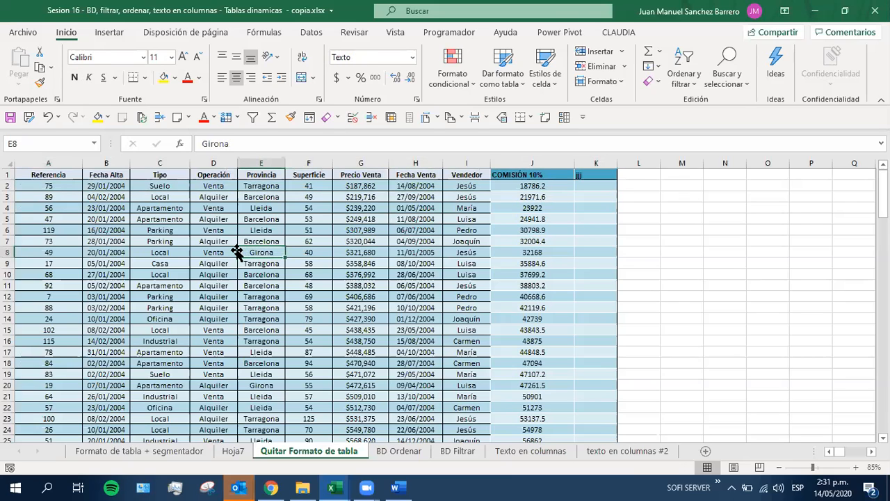
{"action": "left_click", "coordinate": [104, 33]}
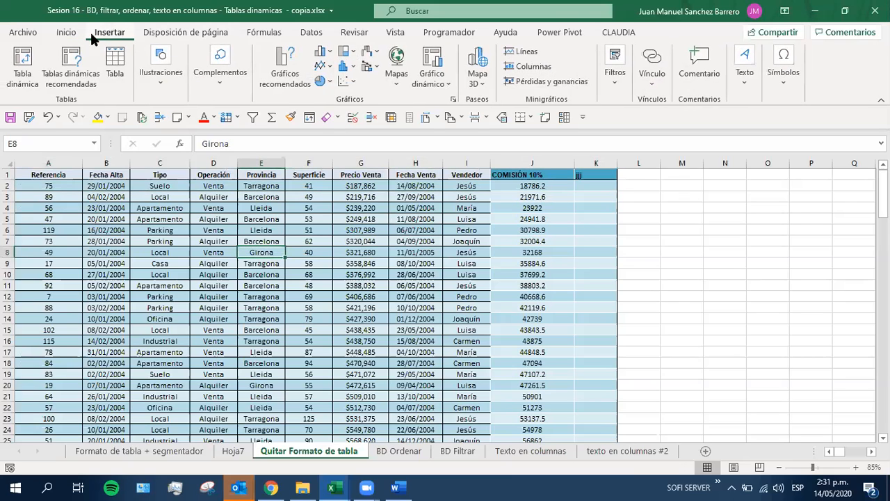
{"action": "left_click", "coordinate": [22, 66]}
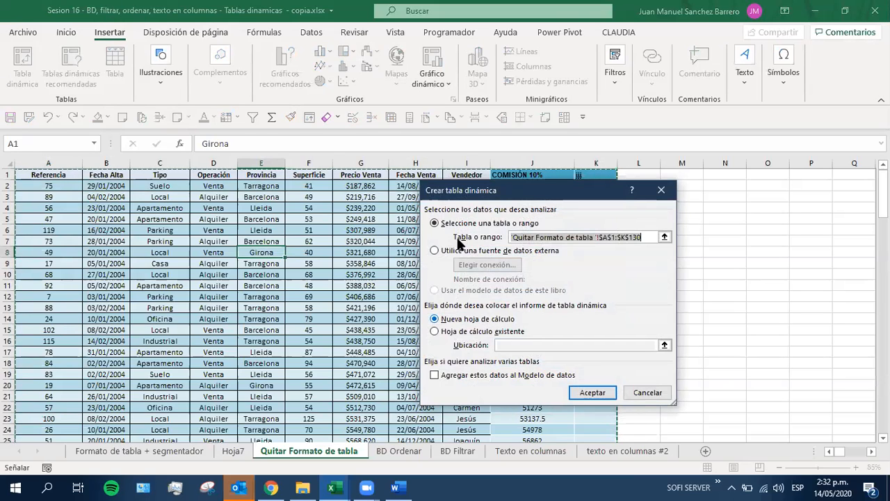
{"action": "left_click_drag", "start_coordinate": [455, 197], "coordinate": [159, 67]}
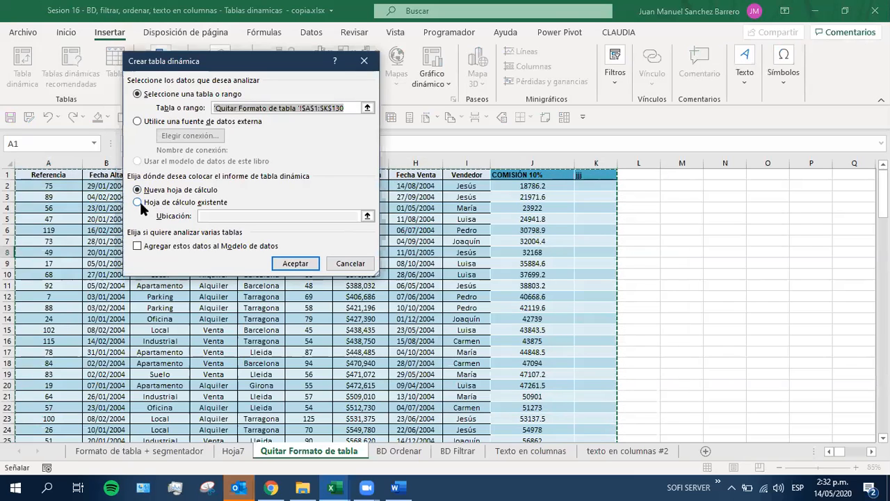
Try placing the pivot table on the existing worksheet, picking cell N8 and cell N10 as its location
{"action": "left_click", "coordinate": [175, 203]}
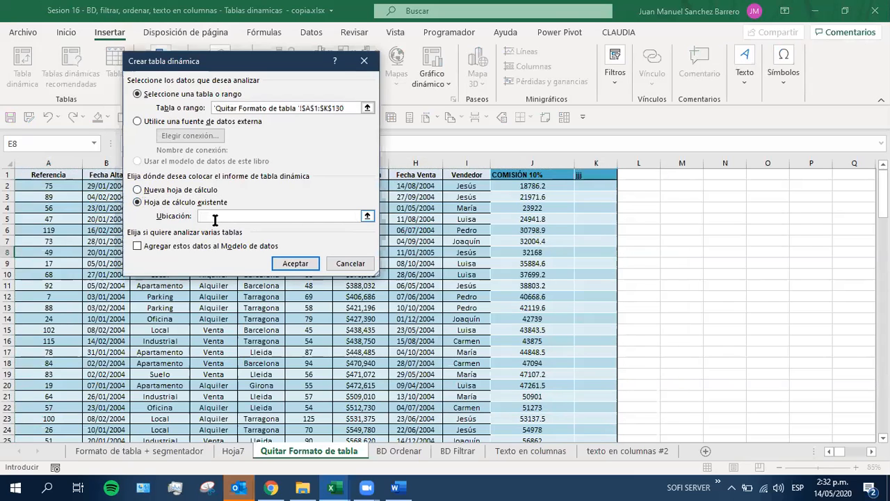
{"action": "left_click", "coordinate": [727, 253]}
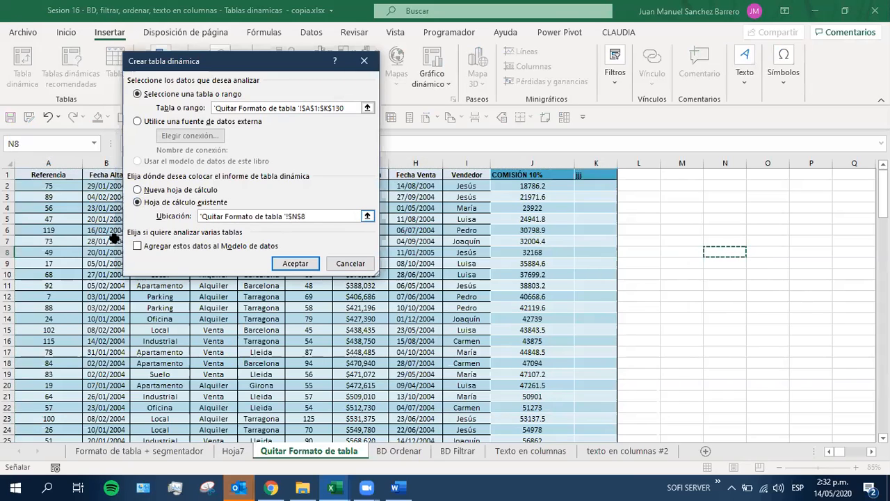
{"action": "left_click", "coordinate": [715, 276]}
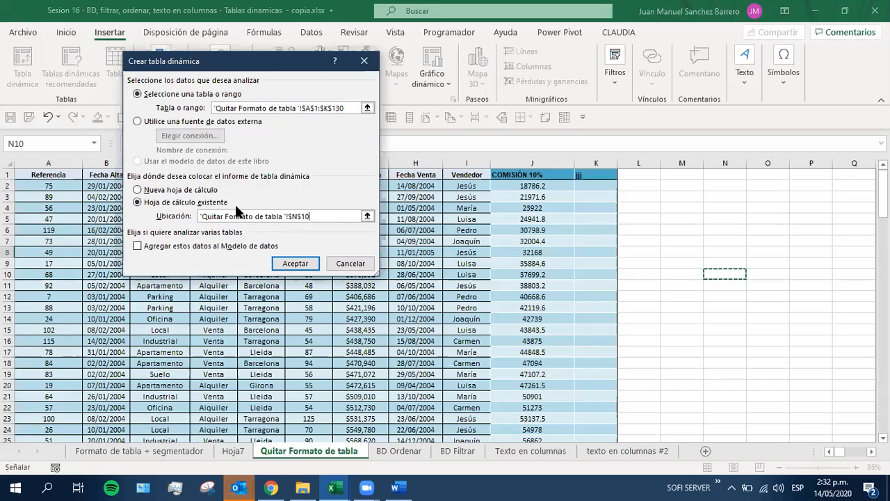
Set the pivot table's destination to a new worksheet and create it
{"action": "left_click", "coordinate": [138, 190]}
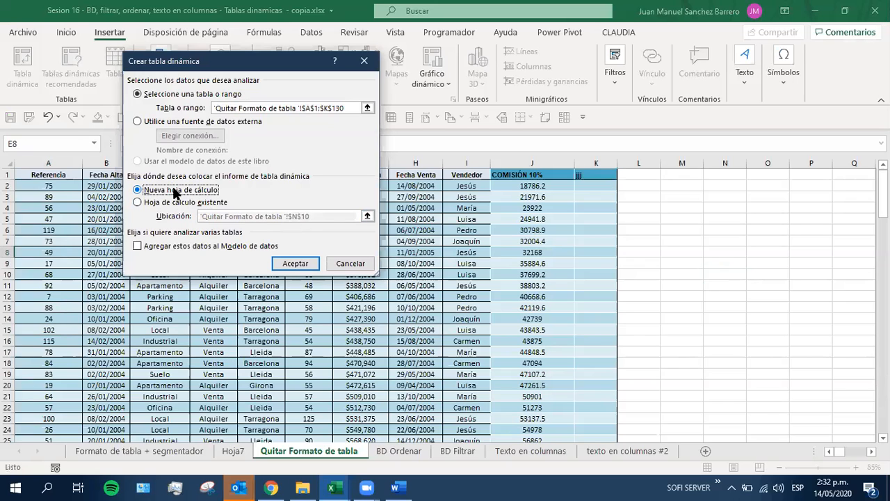
{"action": "left_click", "coordinate": [292, 262]}
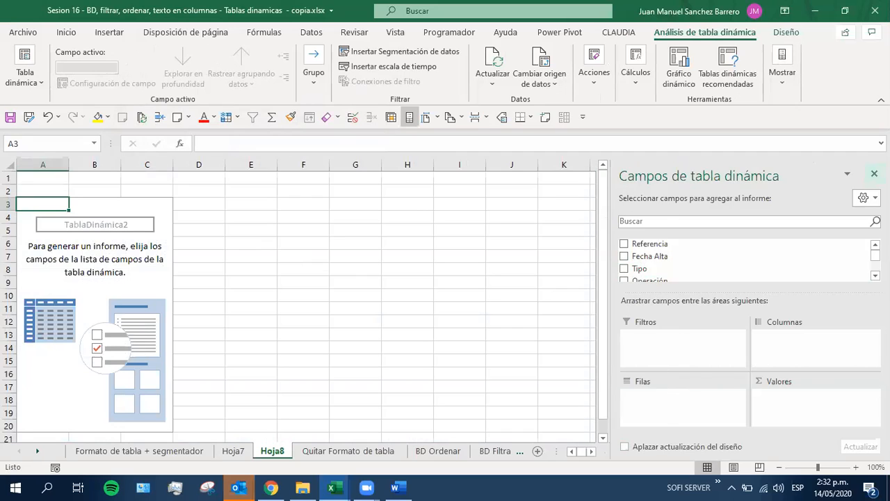
Hide the pivot table's field list, show it again, and look at the command that toggles it
{"action": "left_click", "coordinate": [874, 174]}
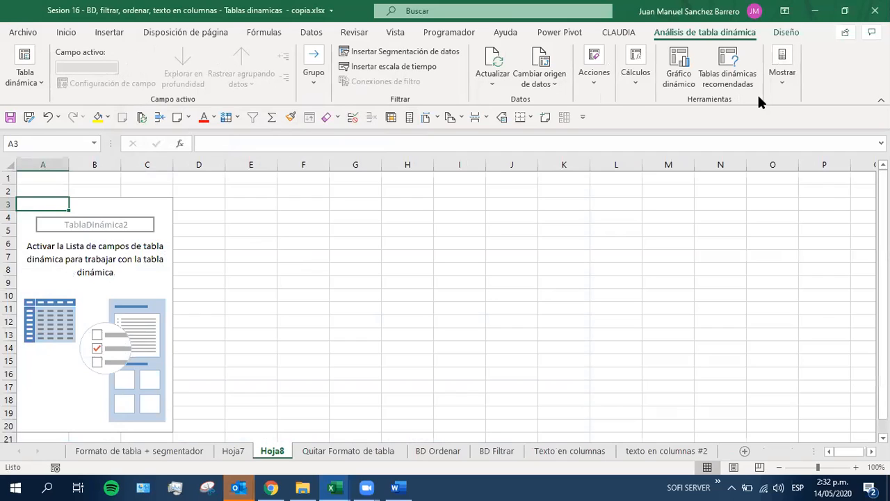
{"action": "right_click", "coordinate": [74, 266]}
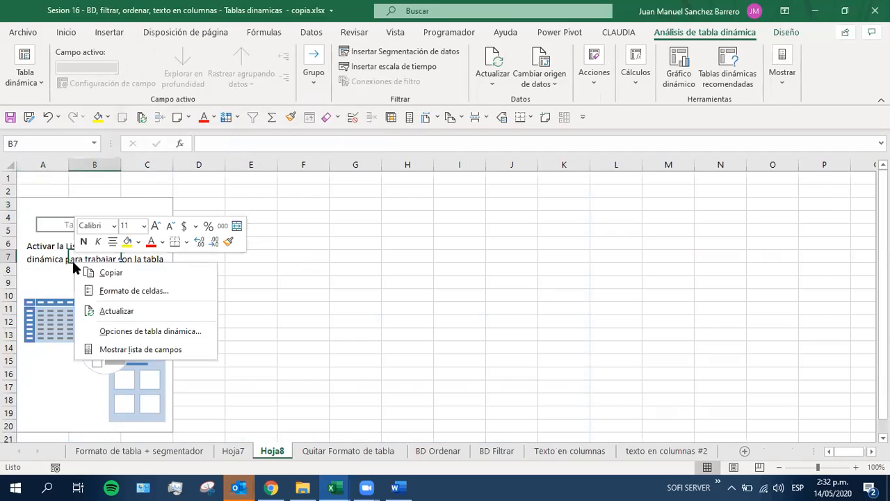
{"action": "key", "text": "Escape"}
{"action": "left_click_drag", "start_coordinate": [36, 222], "coordinate": [139, 423]}
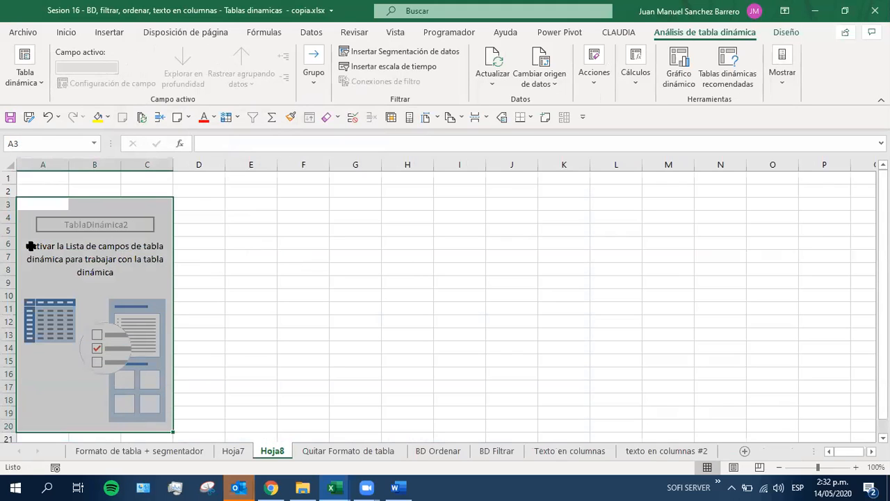
{"action": "right_click", "coordinate": [43, 270]}
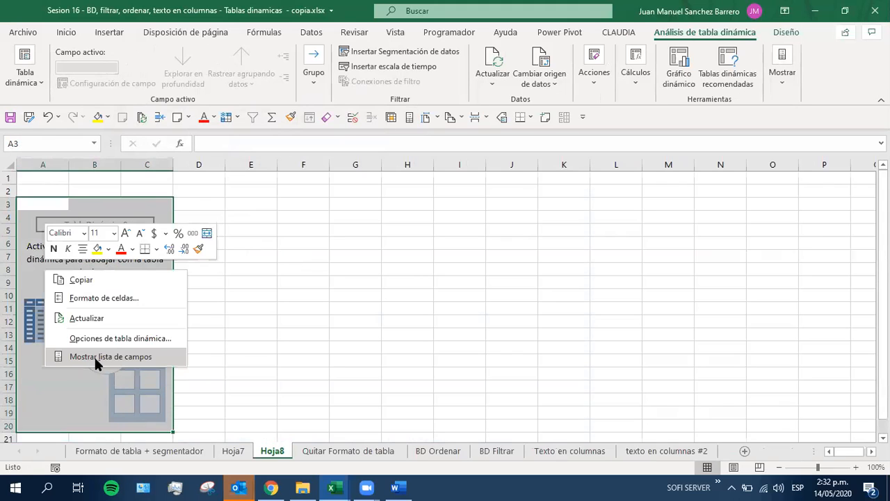
{"action": "left_click", "coordinate": [94, 356]}
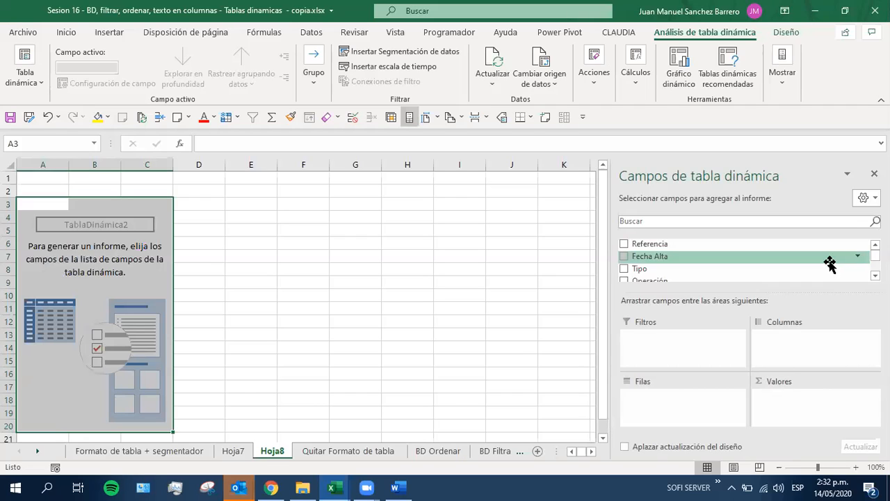
{"action": "left_click", "coordinate": [781, 82]}
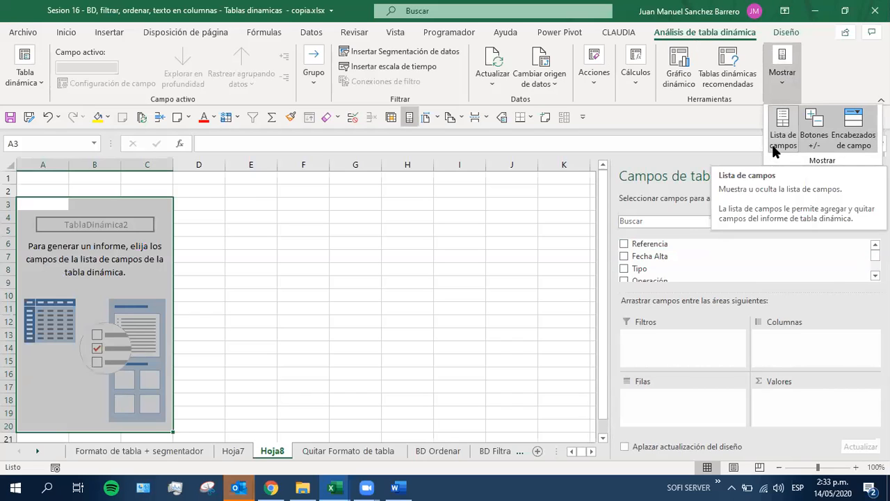
{"action": "left_click", "coordinate": [645, 181]}
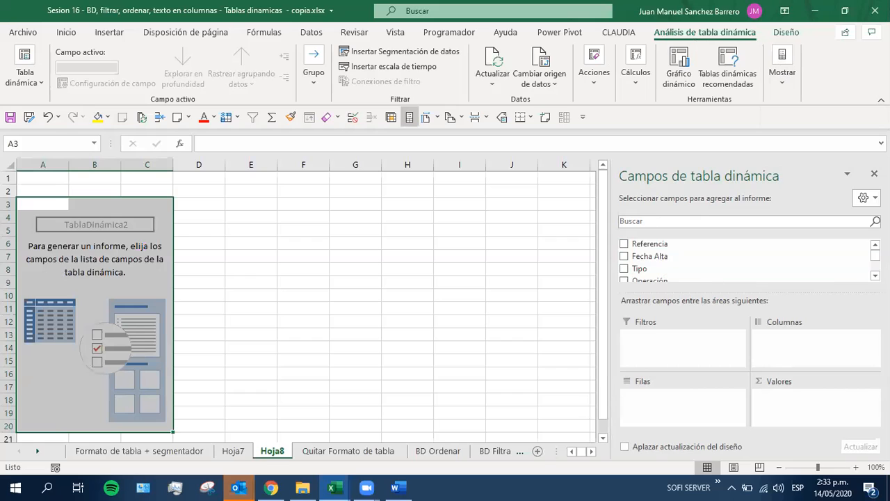
Add Vendedor as the pivot table's first row field and Operación as the row field beneath it
{"action": "scroll", "coordinate": [695, 261], "scroll_direction": "down", "scroll_amount": 10}
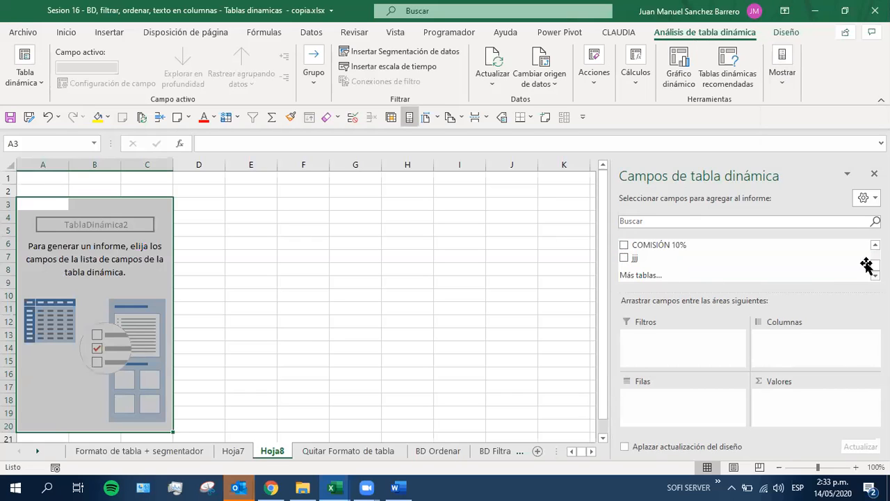
{"action": "scroll", "coordinate": [671, 257], "scroll_direction": "up", "scroll_amount": 2}
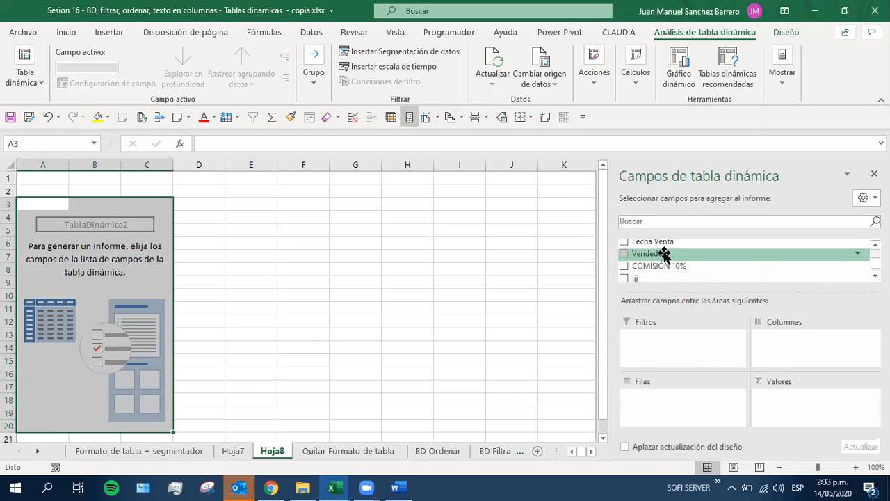
{"action": "left_click_drag", "start_coordinate": [666, 253], "coordinate": [698, 409]}
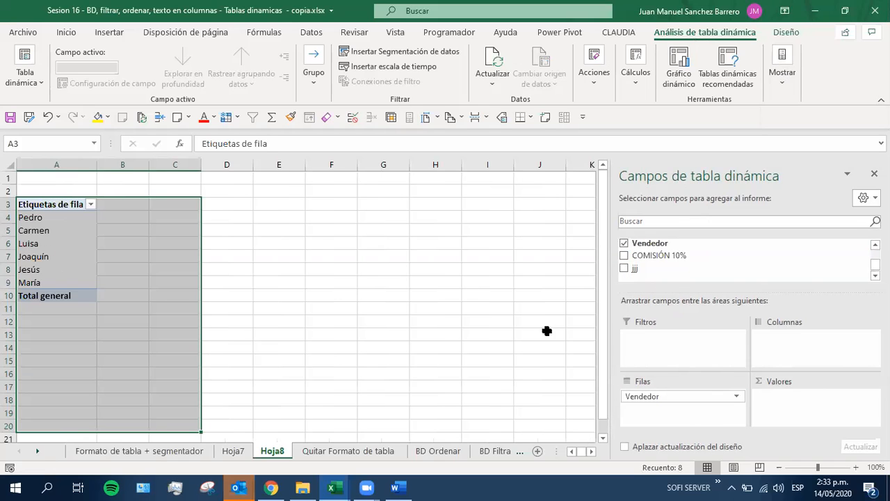
{"action": "scroll", "coordinate": [744, 260], "scroll_direction": "up", "scroll_amount": 5}
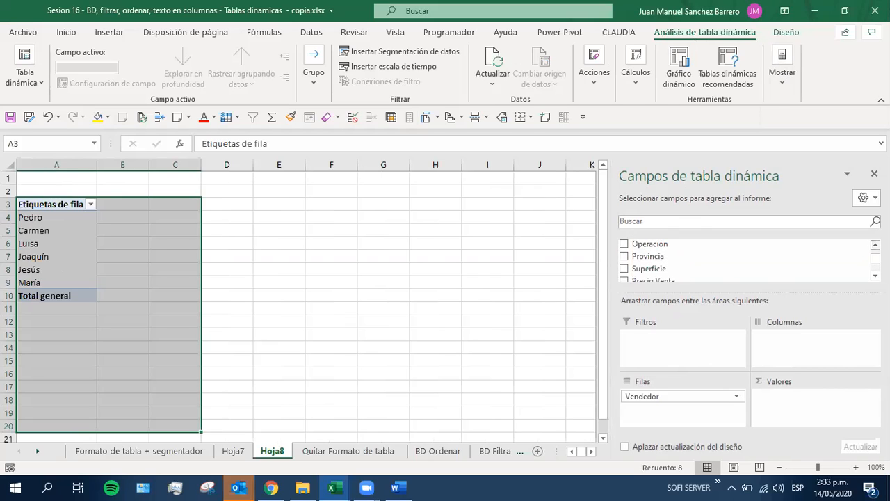
{"action": "left_click_drag", "start_coordinate": [666, 247], "coordinate": [669, 411]}
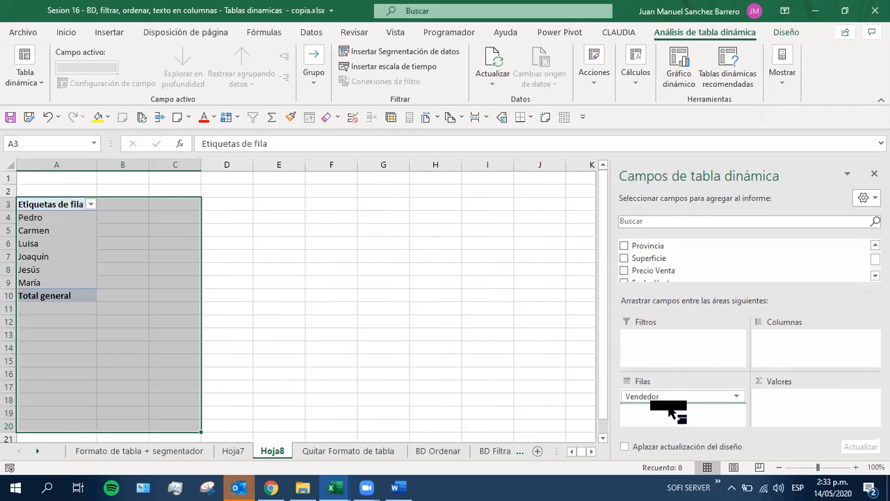
{"action": "left_click_drag", "start_coordinate": [670, 411], "coordinate": [669, 409]}
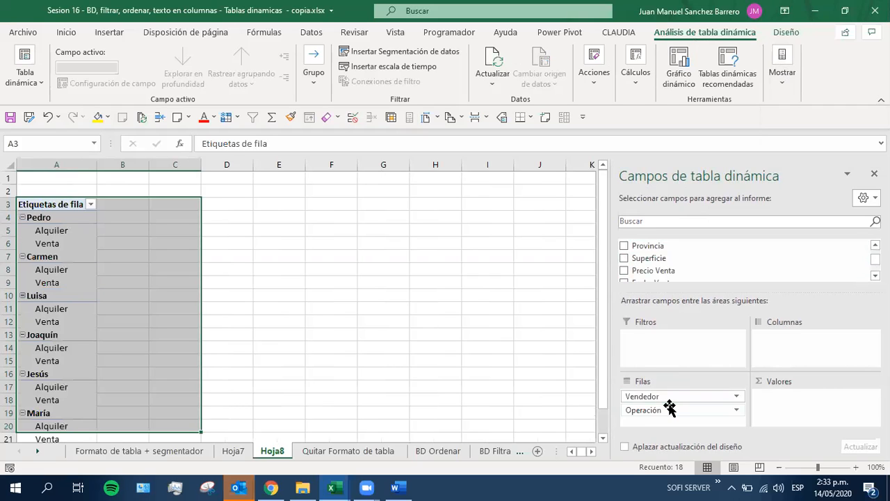
Check the Alquiler and Venta rows under the first two sellers, and add Precio Venta to the pivot table's values twice
{"action": "left_click", "coordinate": [46, 233]}
{"action": "left_click", "coordinate": [43, 245]}
{"action": "left_click", "coordinate": [47, 270]}
{"action": "left_click", "coordinate": [54, 285]}
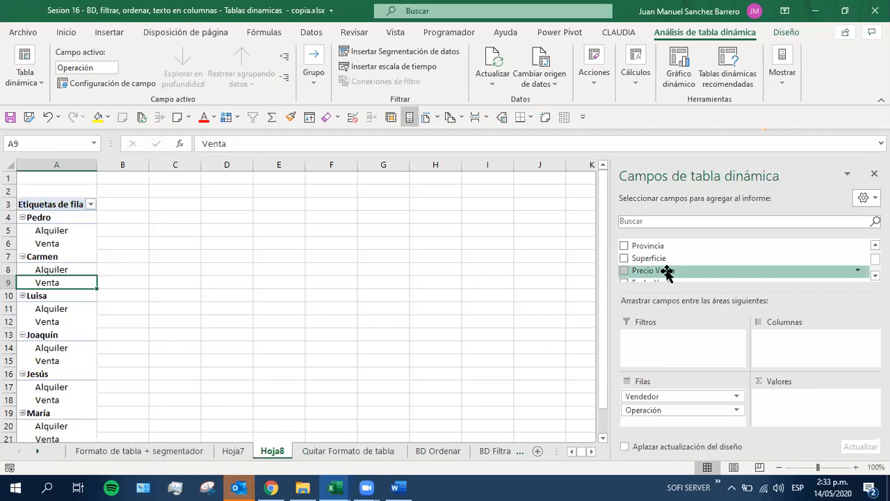
{"action": "left_click_drag", "start_coordinate": [666, 271], "coordinate": [813, 407]}
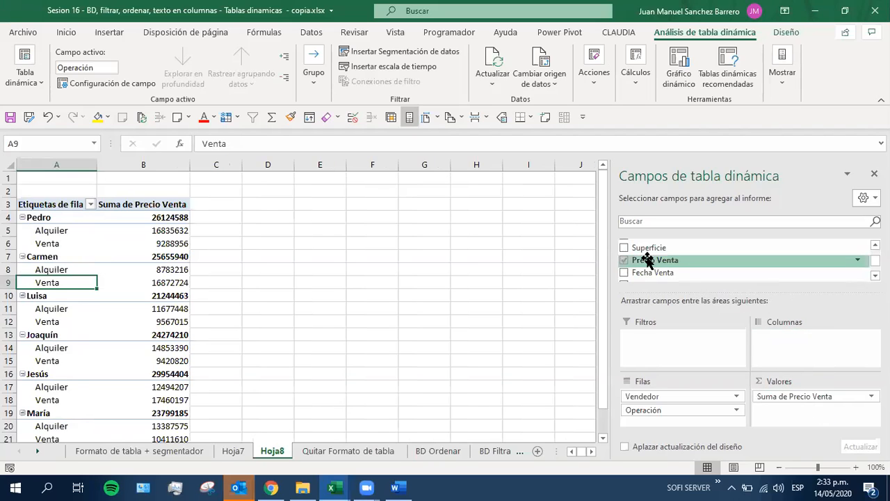
{"action": "left_click_drag", "start_coordinate": [654, 260], "coordinate": [810, 416]}
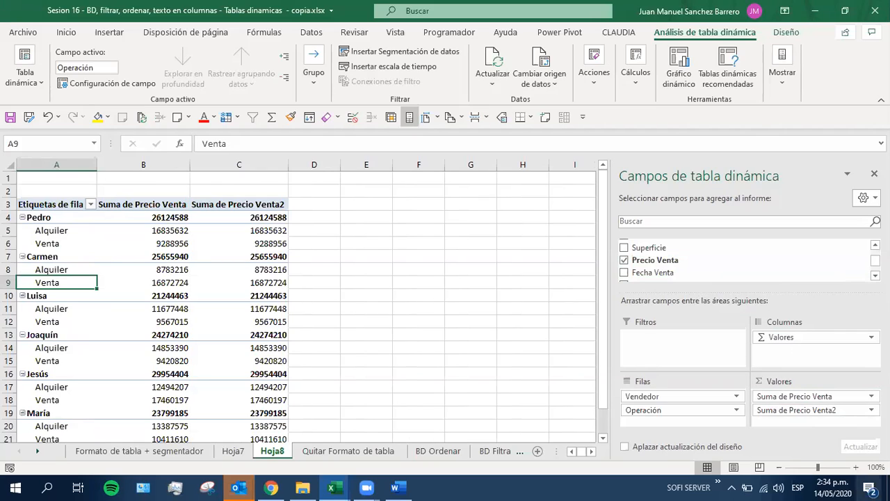
Enter "TOTAL" as the custom name of the Suma de Precio Venta value field
{"action": "left_click", "coordinate": [775, 397]}
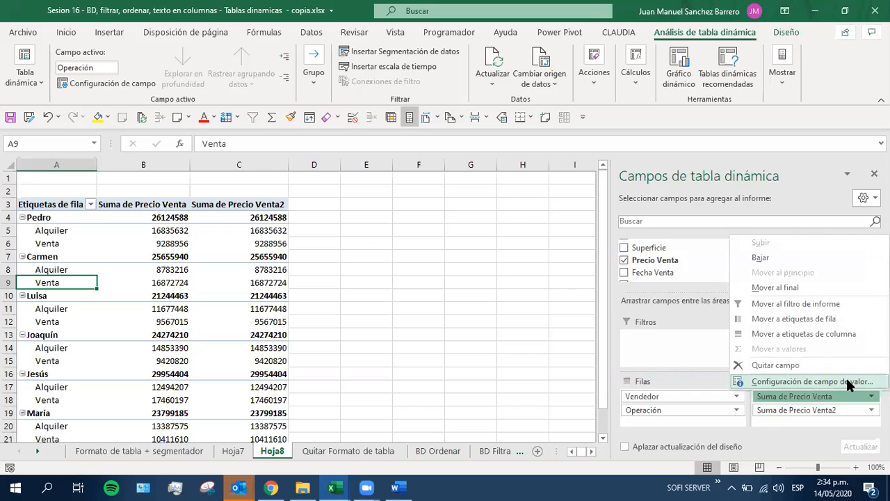
{"action": "left_click", "coordinate": [800, 380]}
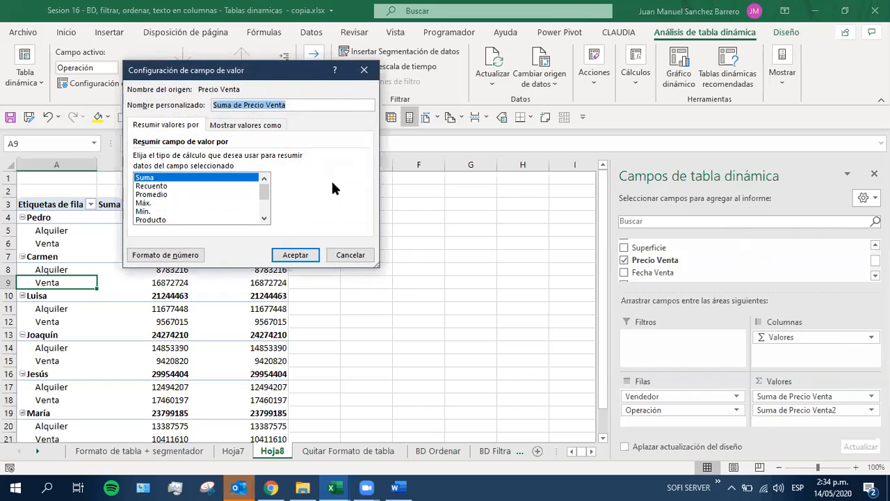
{"action": "left_click_drag", "start_coordinate": [293, 108], "coordinate": [1, 110]}
{"action": "key", "text": "Caps_Lock"}
{"action": "type", "text": "TOTAL"}
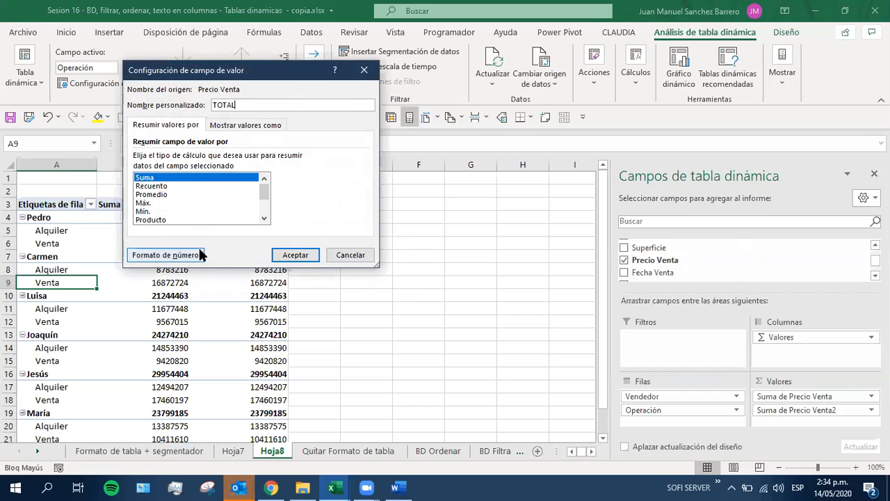
Format the TOTAL field's numbers as Moneda with 0 decimal places, apply the field settings, and widen column B
{"action": "left_click", "coordinate": [162, 256]}
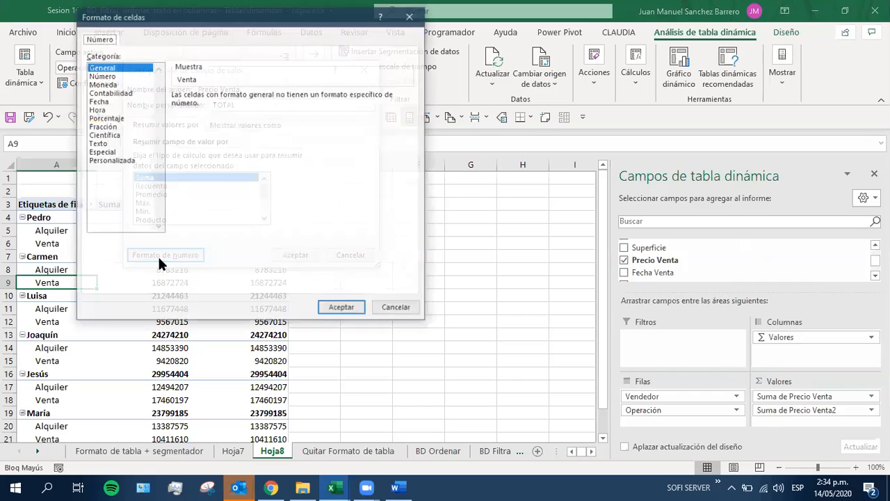
{"action": "left_click", "coordinate": [104, 84]}
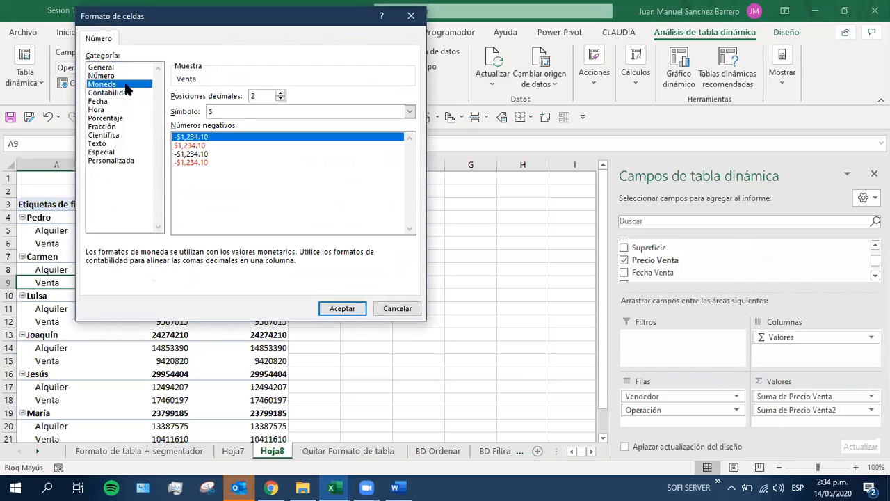
{"action": "left_click", "coordinate": [279, 98]}
{"action": "left_click", "coordinate": [279, 99]}
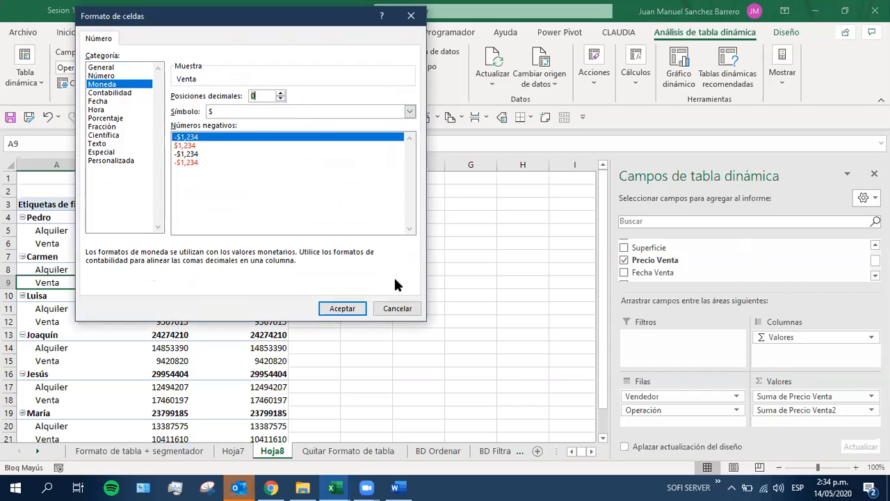
{"action": "left_click", "coordinate": [342, 310]}
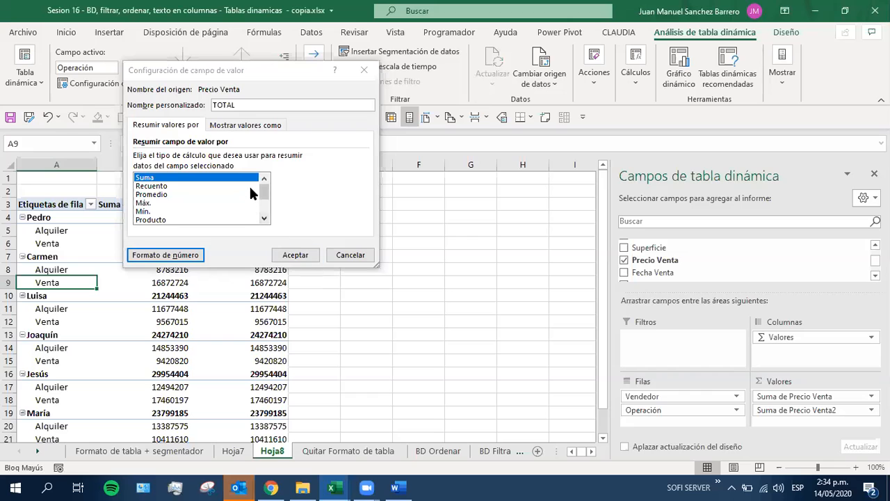
{"action": "left_click", "coordinate": [290, 256]}
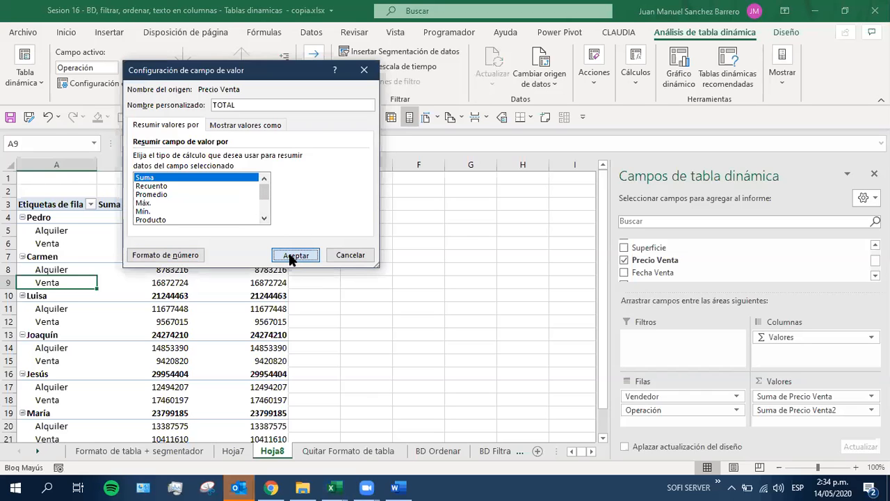
{"action": "left_click", "coordinate": [292, 256]}
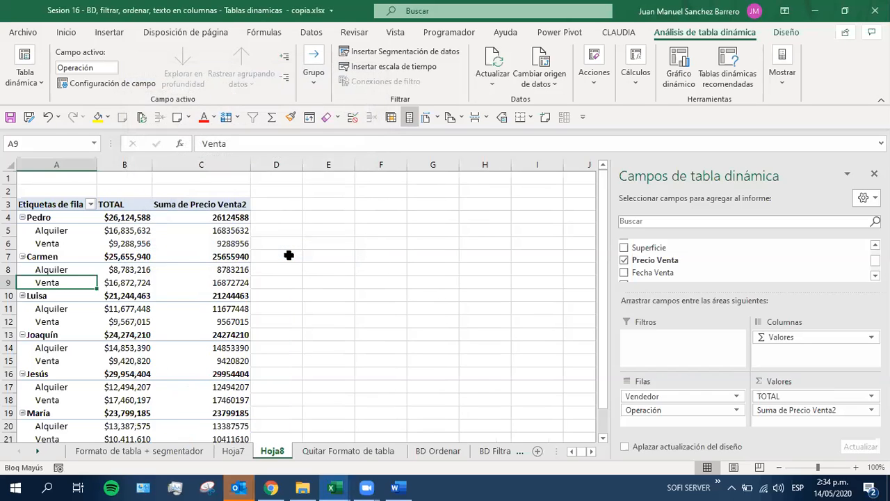
{"action": "left_click_drag", "start_coordinate": [152, 164], "coordinate": [180, 165]}
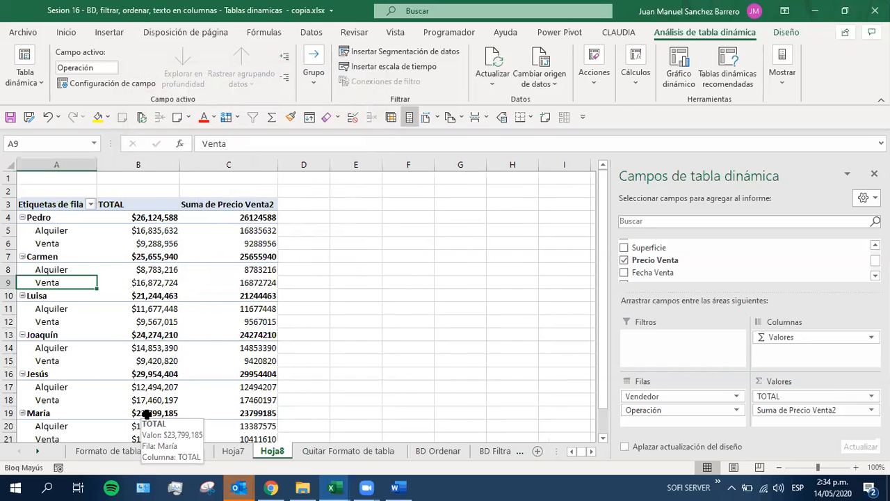
Summarize the second Precio Venta value field by Promedio and enter "PROMEDIO" as its custom name
{"action": "left_click", "coordinate": [770, 413]}
{"action": "left_click", "coordinate": [770, 412]}
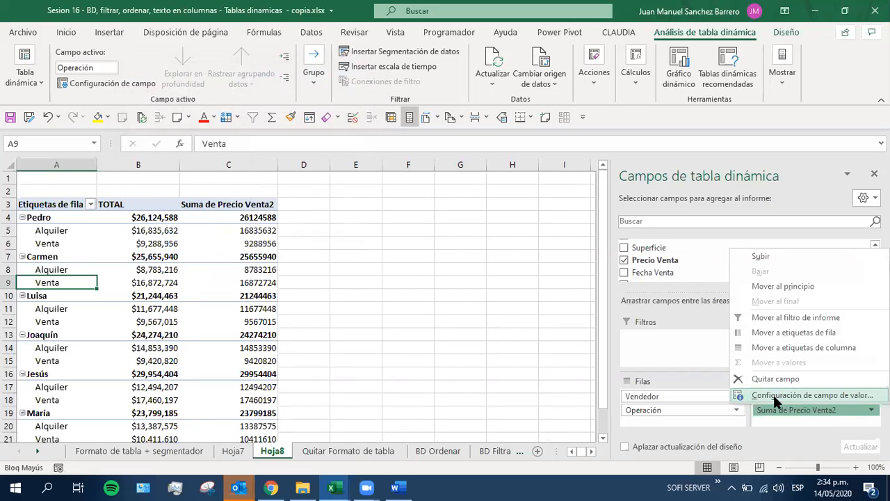
{"action": "left_click", "coordinate": [773, 393]}
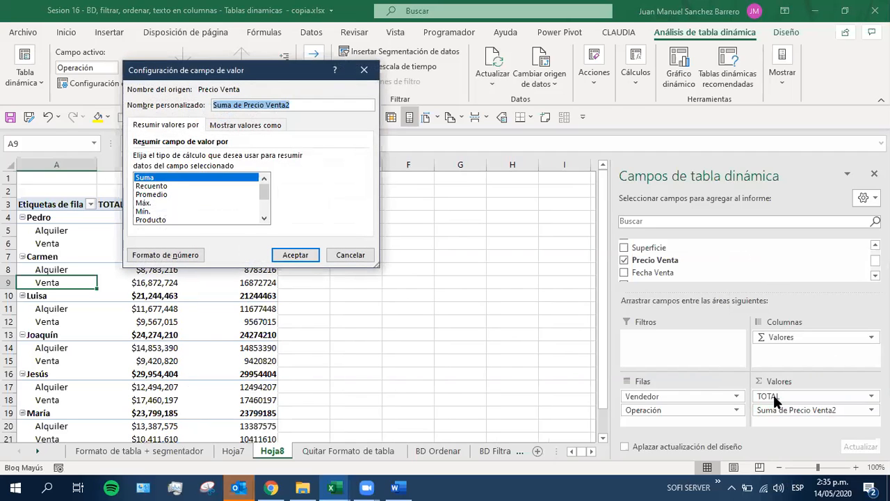
{"action": "type", "text": "PROMEDIO"}
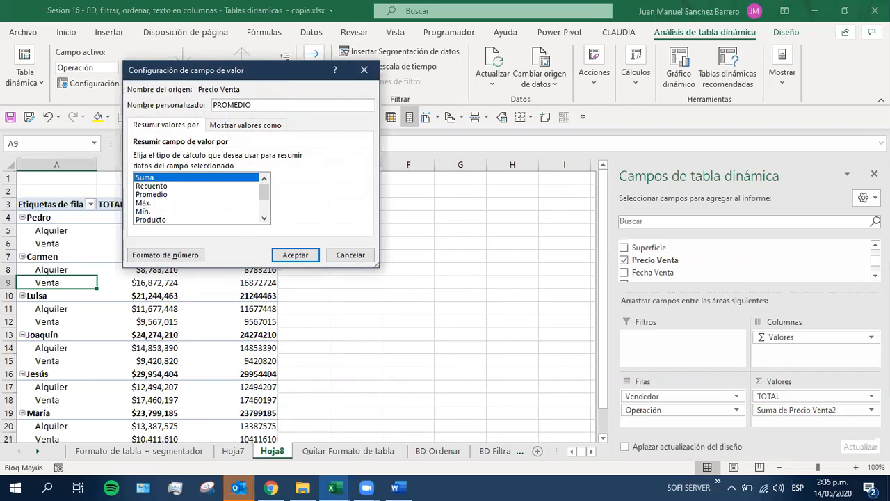
{"action": "left_click", "coordinate": [146, 195]}
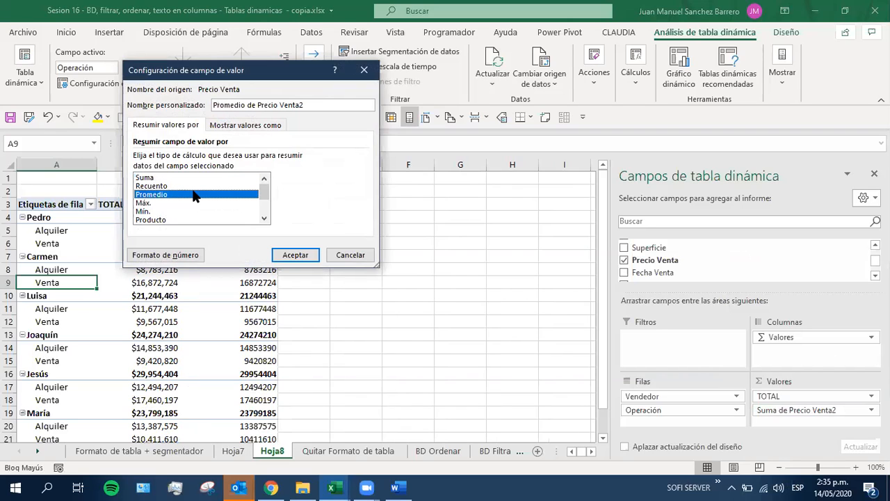
{"action": "left_click_drag", "start_coordinate": [313, 104], "coordinate": [213, 104]}
{"action": "type", "text": "PROMEDIO"}
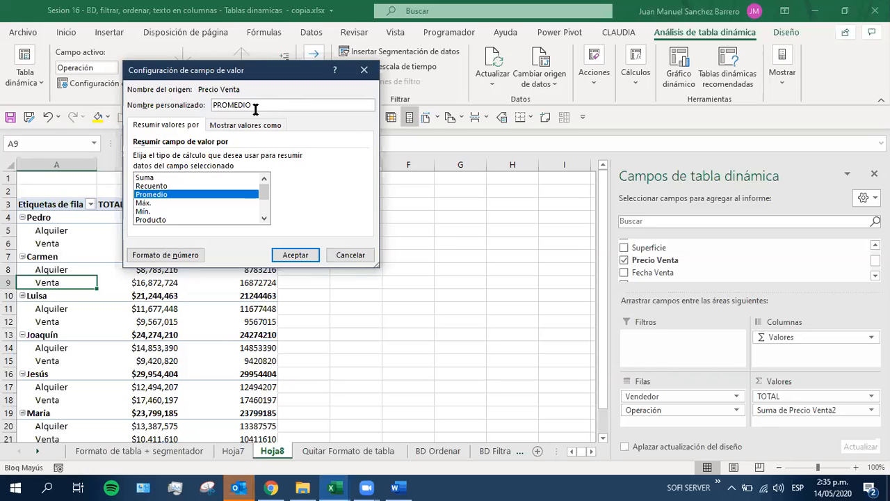
Format the PROMEDIO field's numbers as Moneda with 0 decimal places, apply the field settings, and widen columns B and C
{"action": "left_click", "coordinate": [155, 256]}
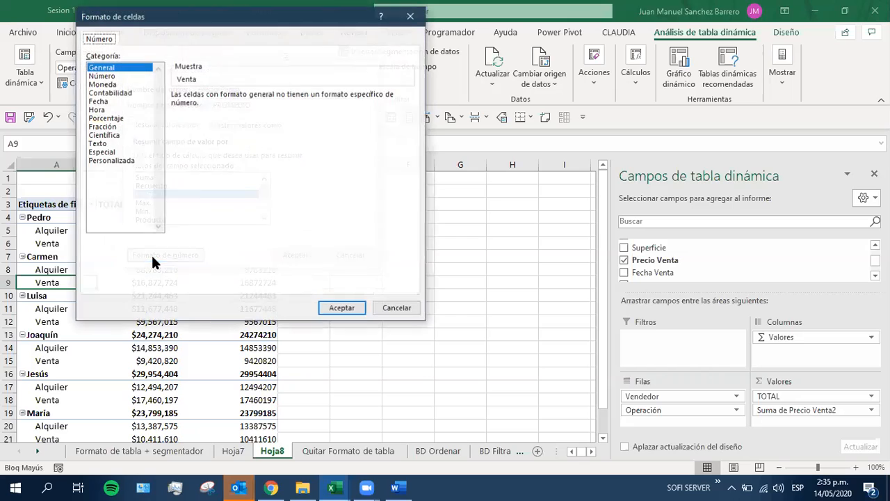
{"action": "left_click", "coordinate": [110, 84]}
{"action": "left_click", "coordinate": [282, 98]}
{"action": "left_click", "coordinate": [282, 98]}
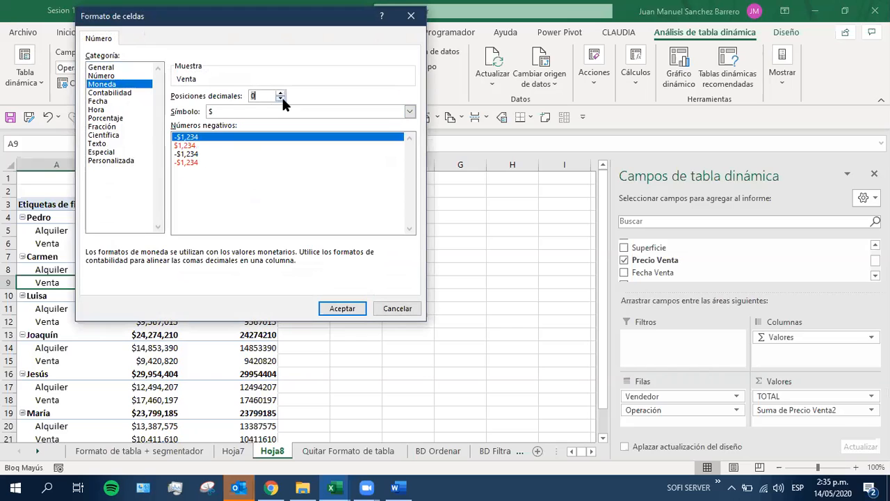
{"action": "left_click", "coordinate": [342, 308]}
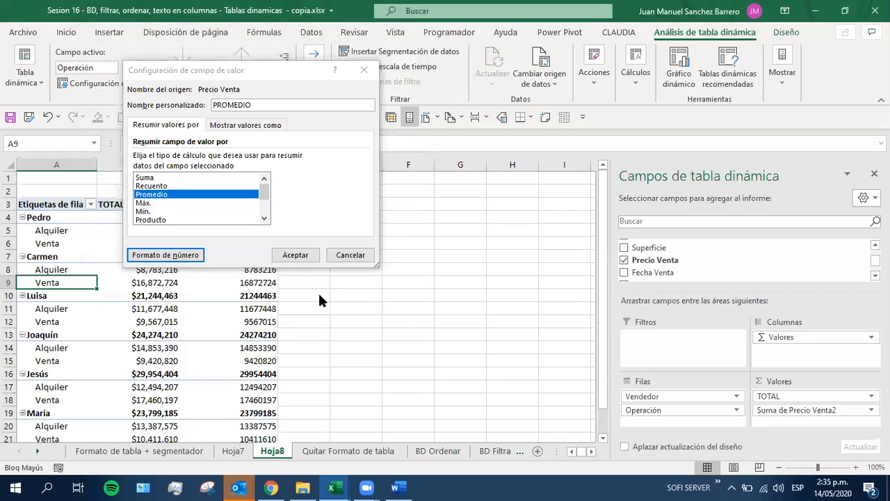
{"action": "left_click", "coordinate": [296, 256]}
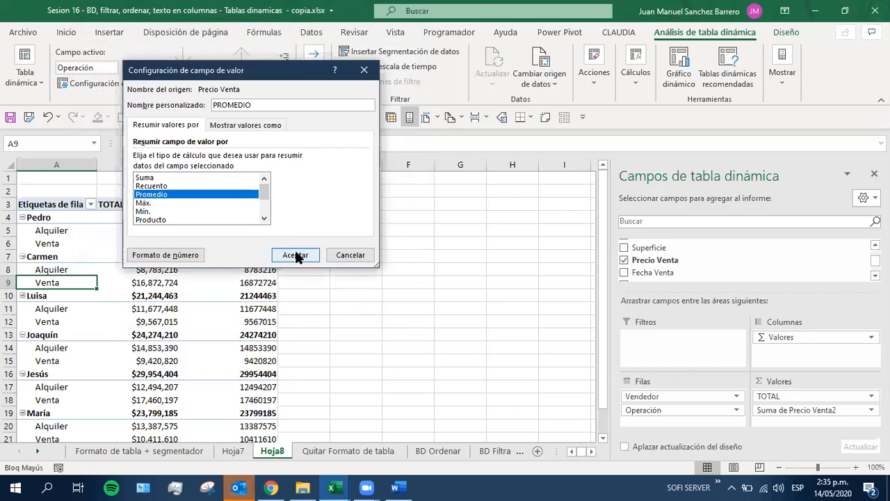
{"action": "left_click", "coordinate": [295, 255]}
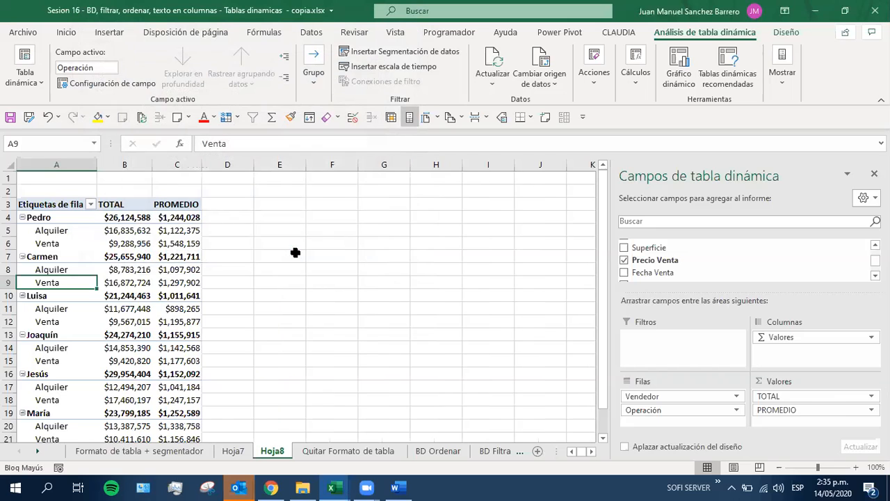
{"action": "left_click_drag", "start_coordinate": [155, 164], "coordinate": [258, 165]}
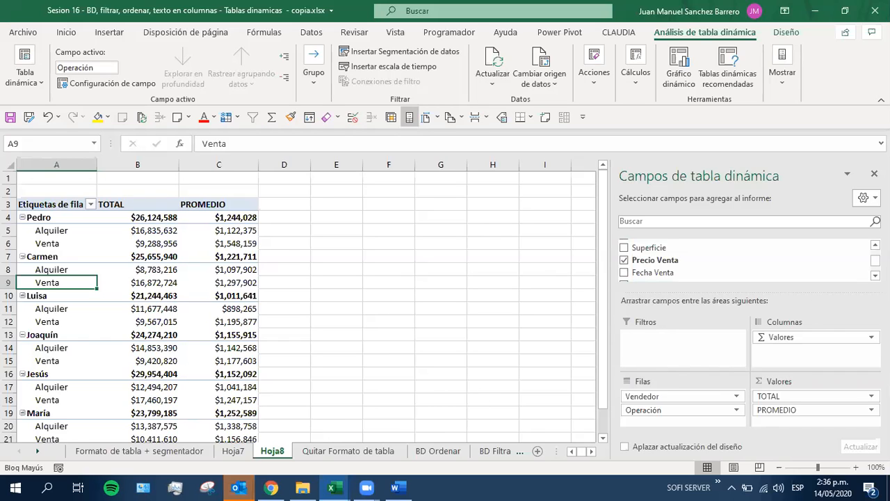
Add Tipo as the pivot table's report filter and point out its filter cells above the table
{"action": "scroll", "coordinate": [744, 261], "scroll_direction": "up", "scroll_amount": 5}
{"action": "left_click_drag", "start_coordinate": [765, 243], "coordinate": [751, 251]}
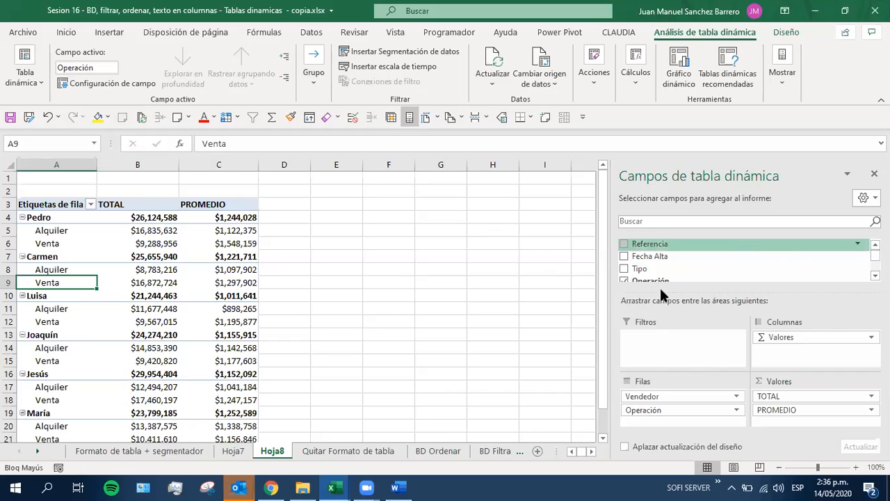
{"action": "left_click_drag", "start_coordinate": [643, 269], "coordinate": [658, 340]}
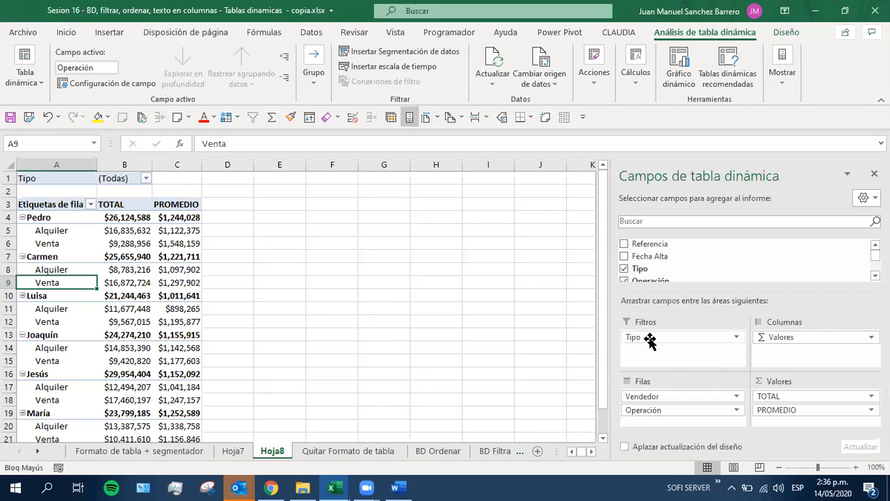
{"action": "left_click_drag", "start_coordinate": [172, 179], "coordinate": [35, 180]}
{"action": "left_click", "coordinate": [178, 175]}
{"action": "left_click_drag", "start_coordinate": [178, 175], "coordinate": [19, 179]}
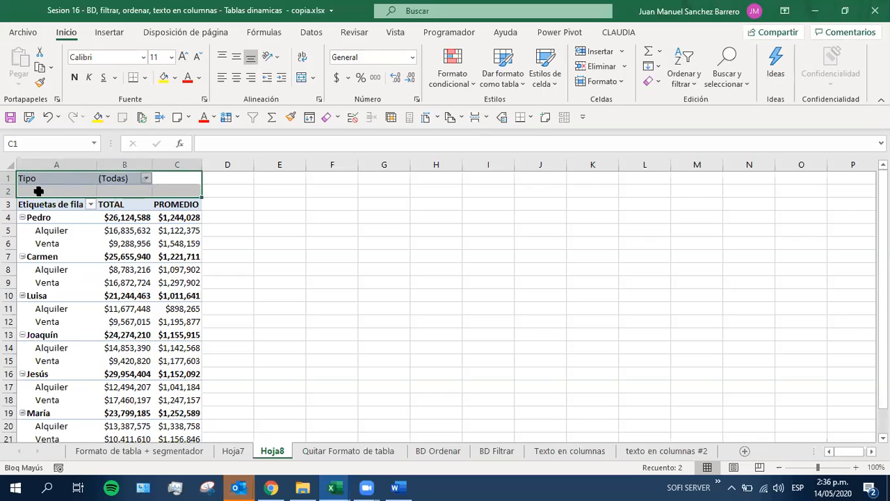
{"action": "left_click", "coordinate": [55, 179]}
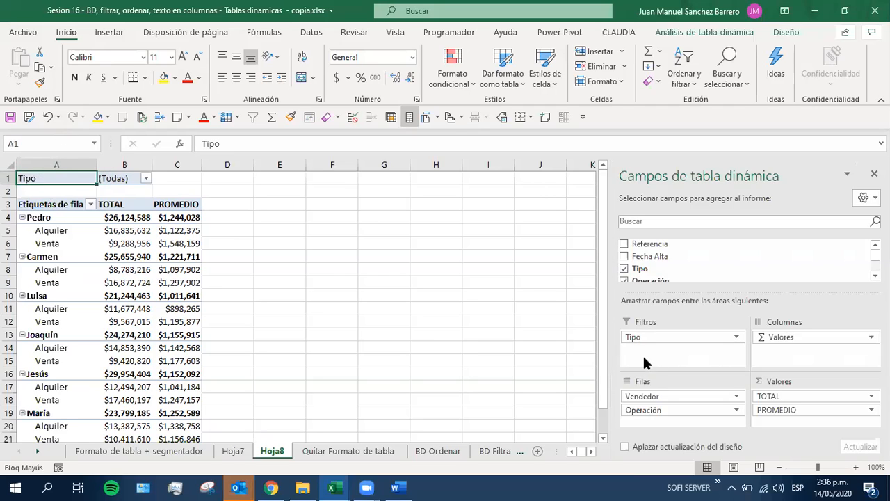
Filter the pivot table's Tipo to Casa and Local using multiple selection, and review the table down to Total general
{"action": "left_click", "coordinate": [146, 178]}
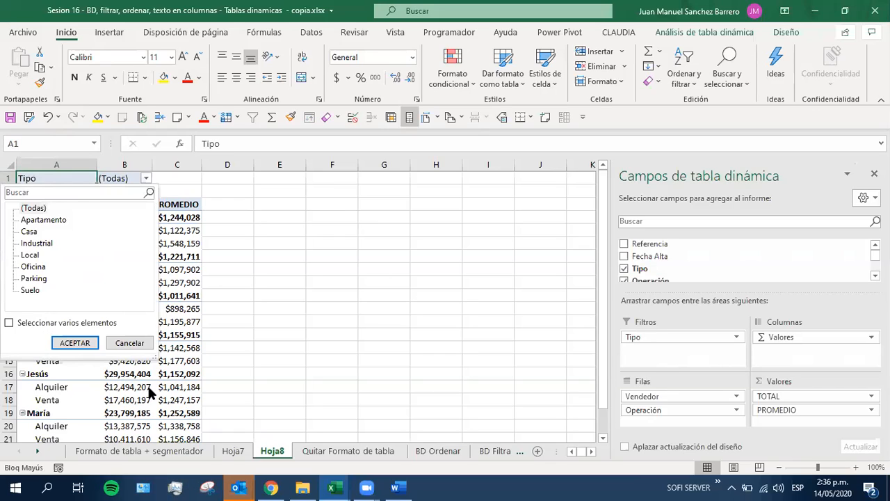
{"action": "left_click", "coordinate": [9, 323]}
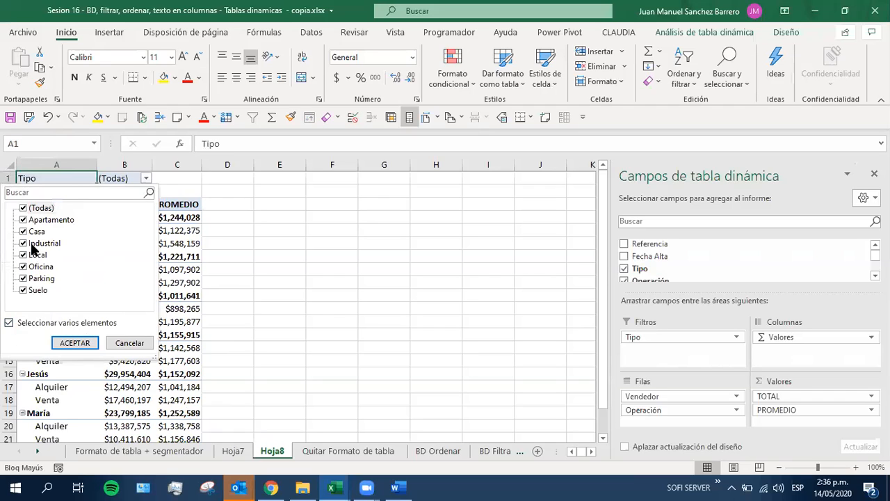
{"action": "left_click", "coordinate": [23, 209]}
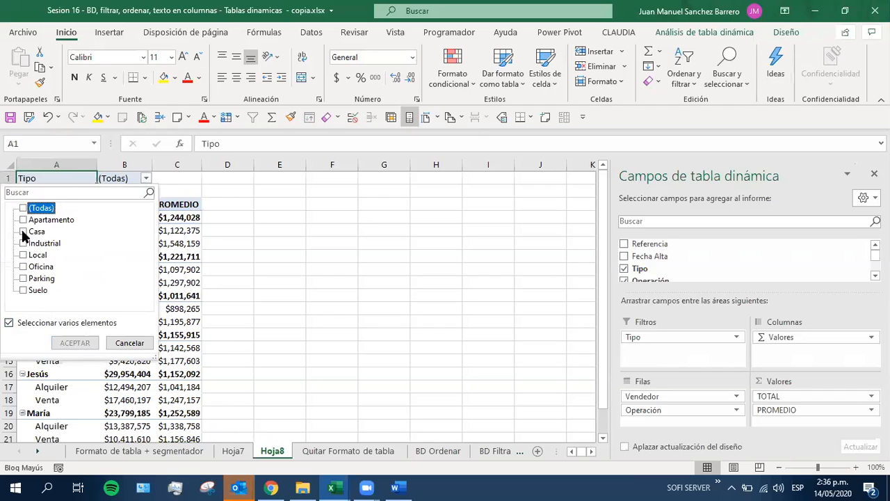
{"action": "left_click", "coordinate": [23, 232]}
{"action": "left_click", "coordinate": [23, 255]}
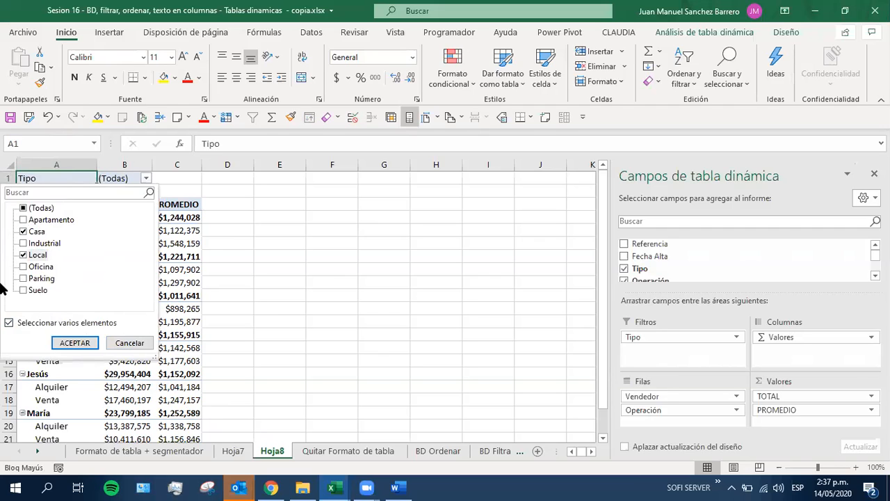
{"action": "left_click", "coordinate": [73, 342]}
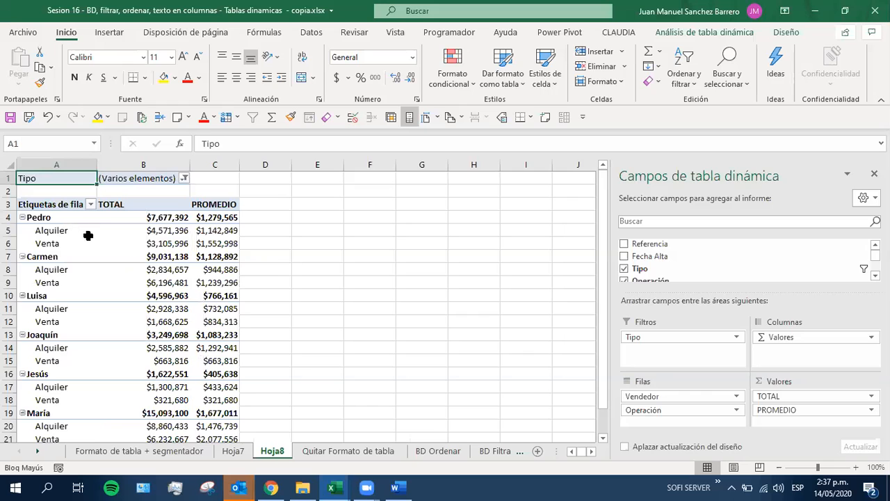
{"action": "scroll", "coordinate": [133, 378], "scroll_direction": "down", "scroll_amount": 3}
{"action": "scroll", "coordinate": [134, 379], "scroll_direction": "up", "scroll_amount": 2}
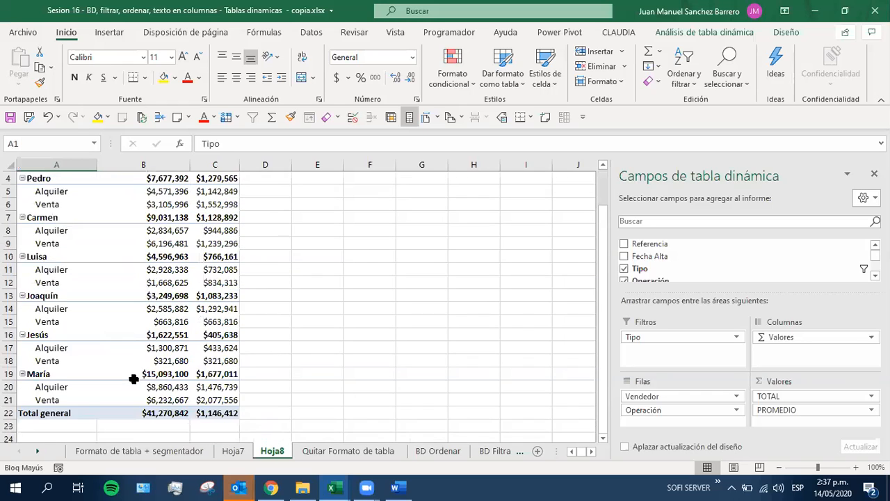
{"action": "scroll", "coordinate": [134, 379], "scroll_direction": "up", "scroll_amount": 1}
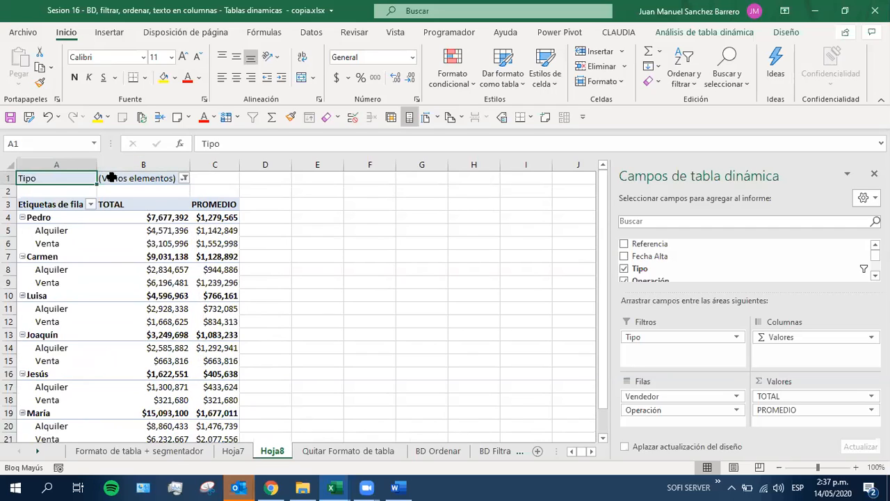
Check the types chosen in the Tipo filter, and try Tipo as a row field beneath Operación before returning it to the filters
{"action": "left_click", "coordinate": [175, 178]}
{"action": "left_click", "coordinate": [184, 178]}
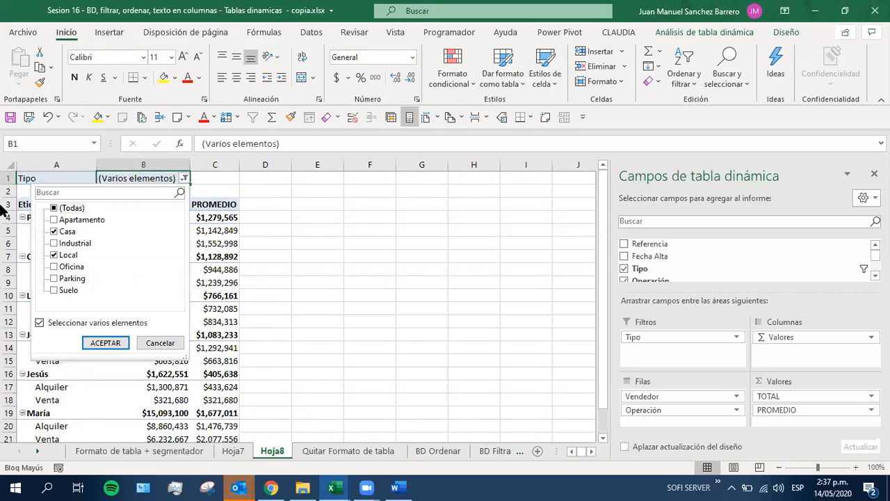
{"action": "left_click", "coordinate": [161, 342]}
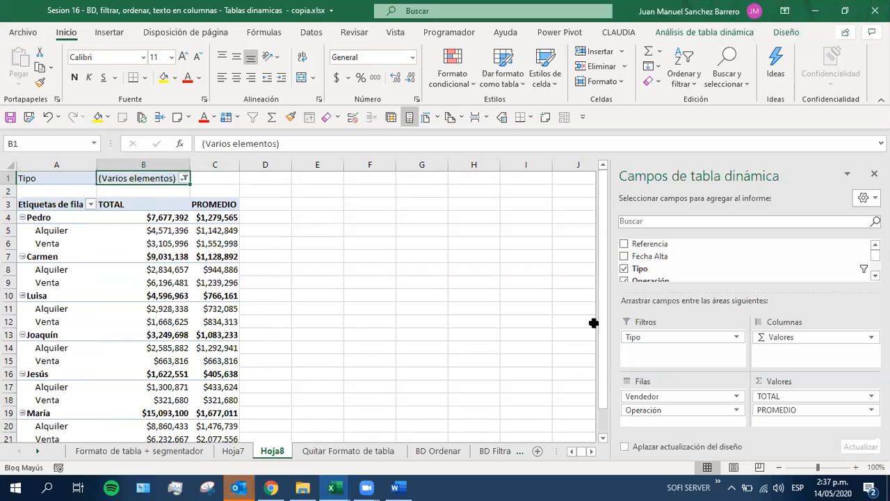
{"action": "left_click_drag", "start_coordinate": [640, 270], "coordinate": [674, 417]}
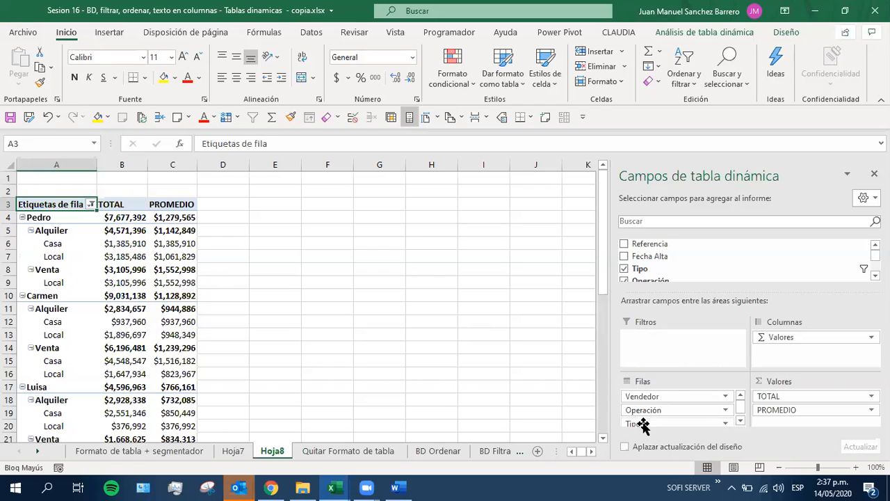
{"action": "left_click_drag", "start_coordinate": [643, 425], "coordinate": [659, 363]}
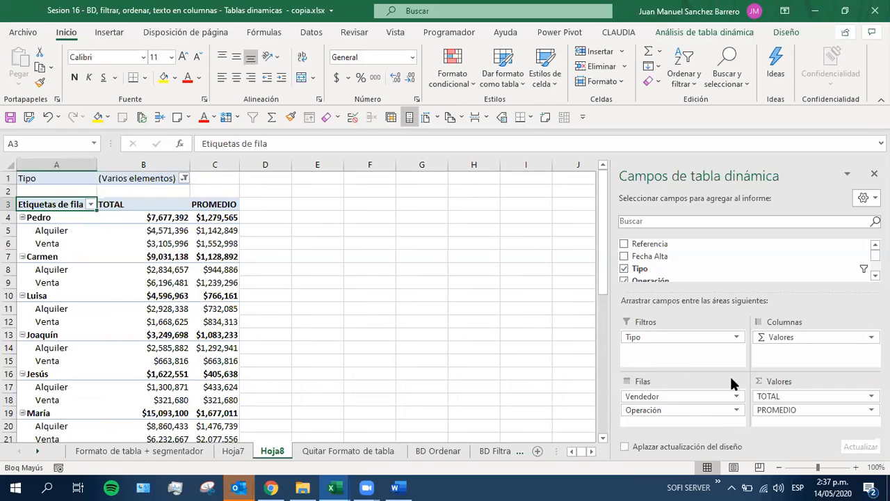
Filter the row labels' Vendedor field to only the second and fourth sellers in the list
{"action": "left_click", "coordinate": [90, 205]}
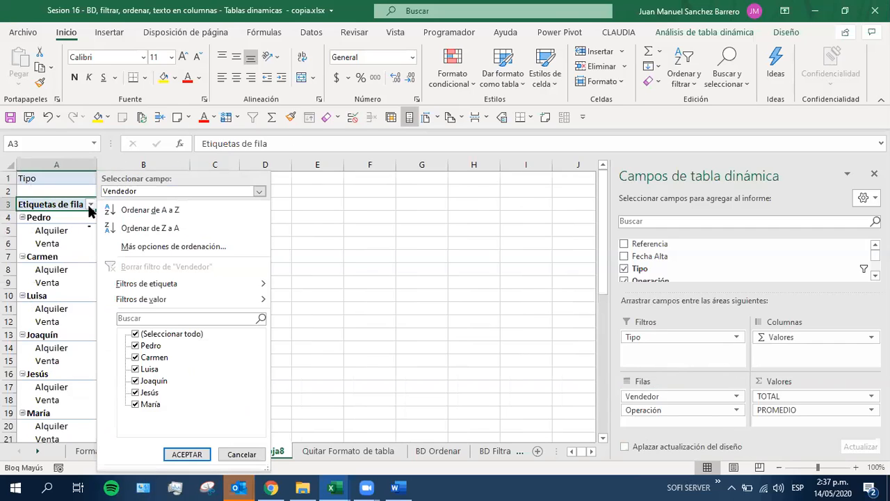
{"action": "left_click", "coordinate": [274, 220]}
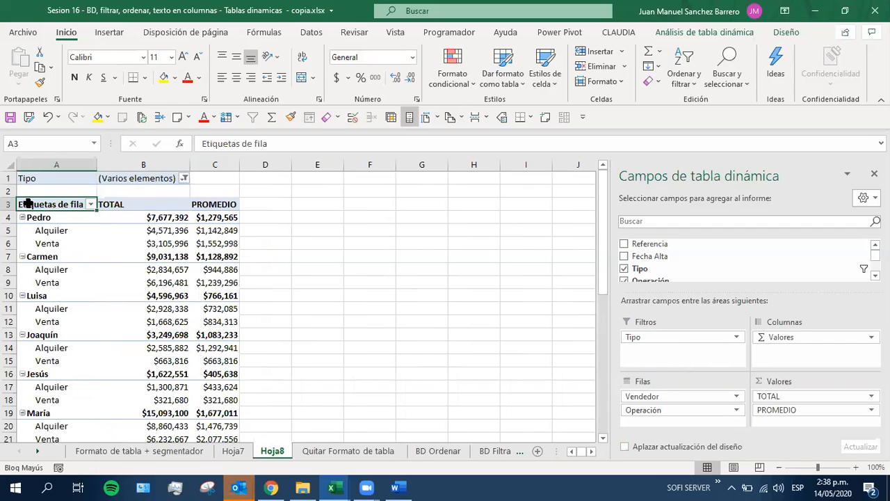
{"action": "left_click", "coordinate": [90, 204]}
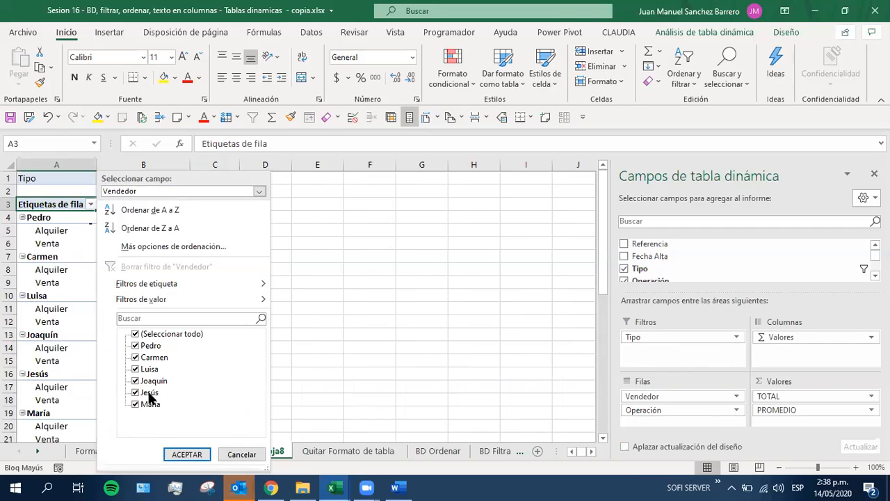
{"action": "left_click", "coordinate": [135, 335]}
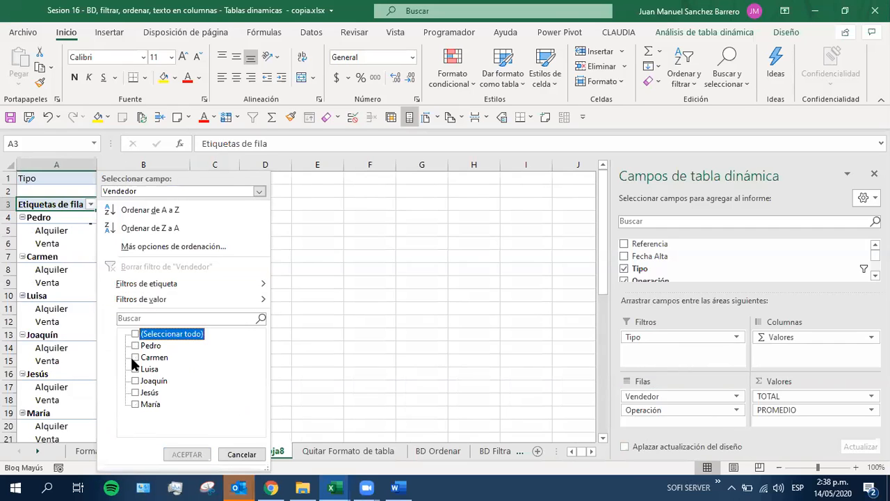
{"action": "left_click", "coordinate": [135, 357]}
{"action": "left_click", "coordinate": [135, 380]}
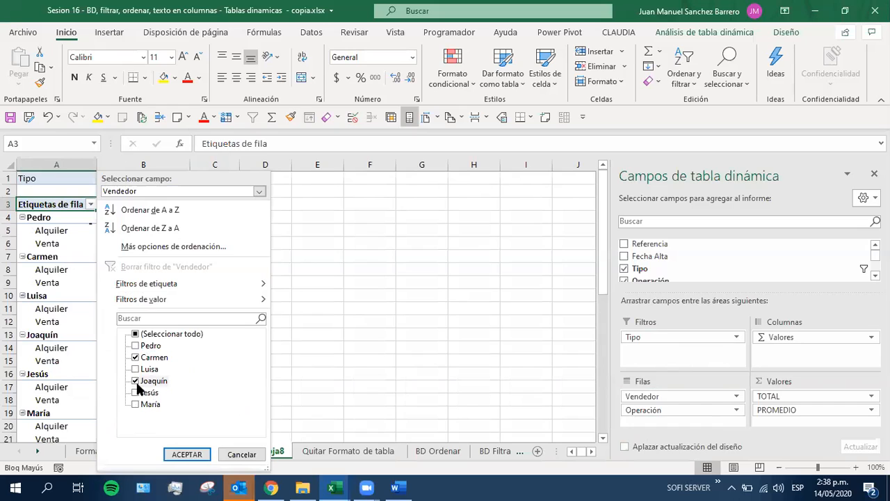
{"action": "left_click", "coordinate": [185, 454]}
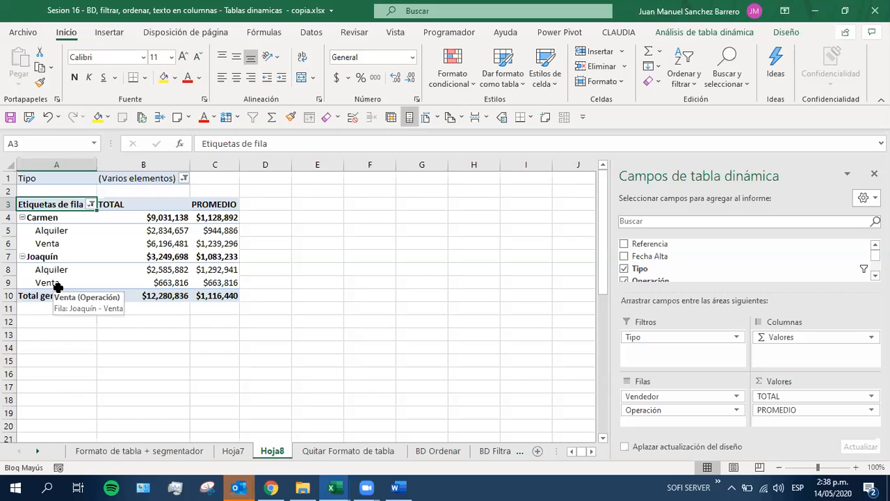
Check which property types are selected in the pivot table's Tipo report filter, keeping the current selection
{"action": "left_click", "coordinate": [40, 232]}
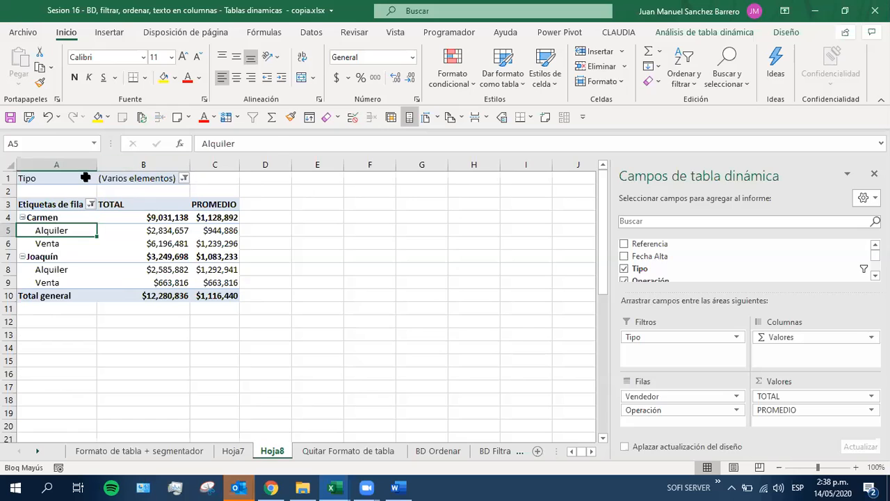
{"action": "left_click", "coordinate": [142, 178]}
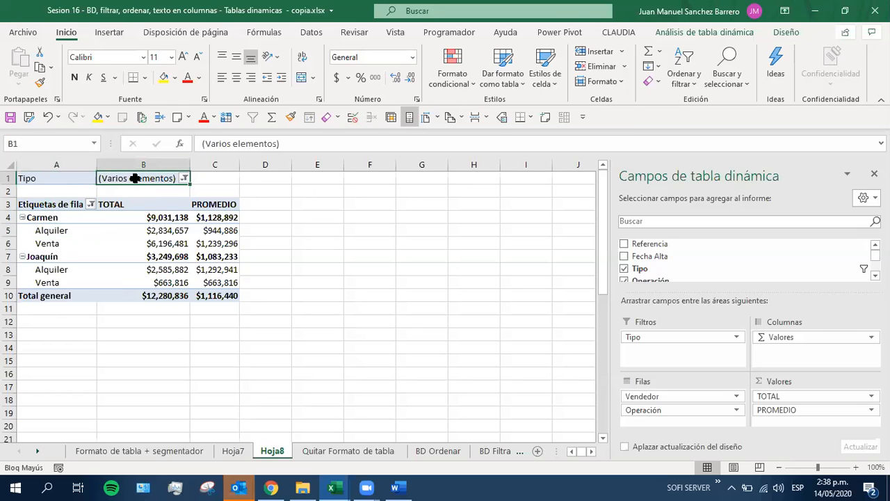
{"action": "left_click", "coordinate": [184, 179]}
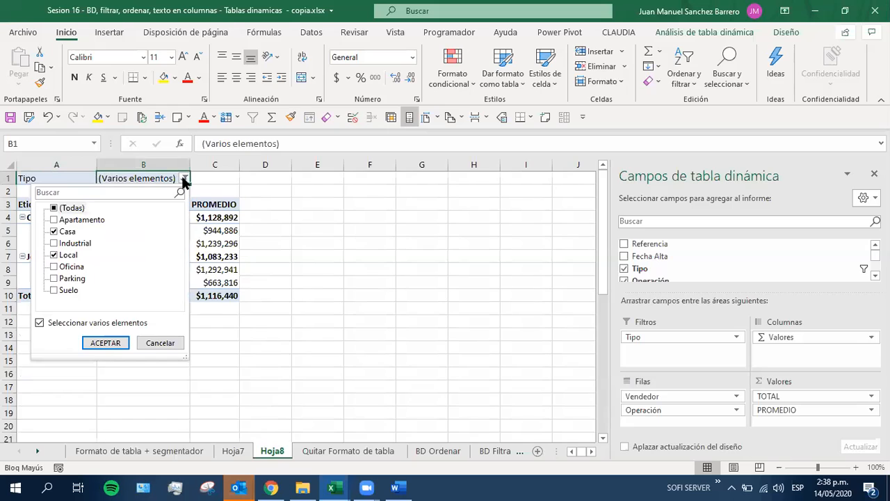
{"action": "left_click", "coordinate": [111, 342]}
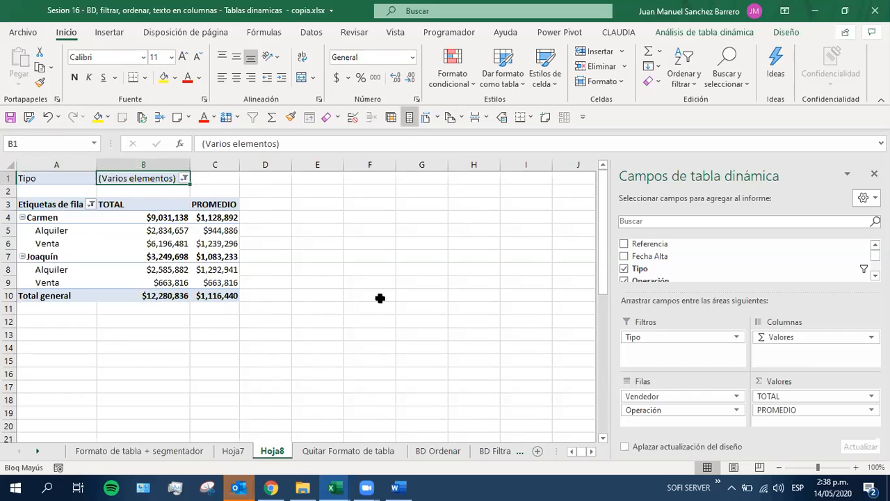
Reset the Tipo report filter to (Todas), and cancel the e-mail account's sign-in dialog
{"action": "left_click", "coordinate": [183, 178]}
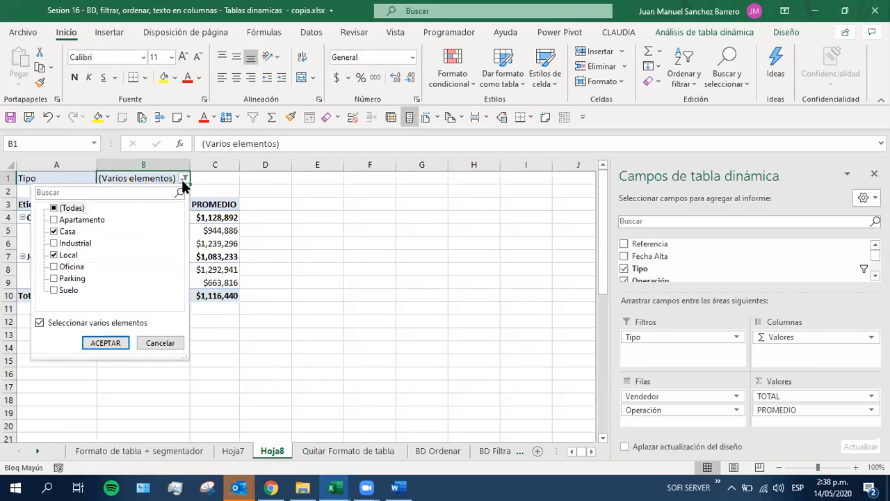
{"action": "left_click", "coordinate": [58, 211]}
{"action": "left_click", "coordinate": [97, 342]}
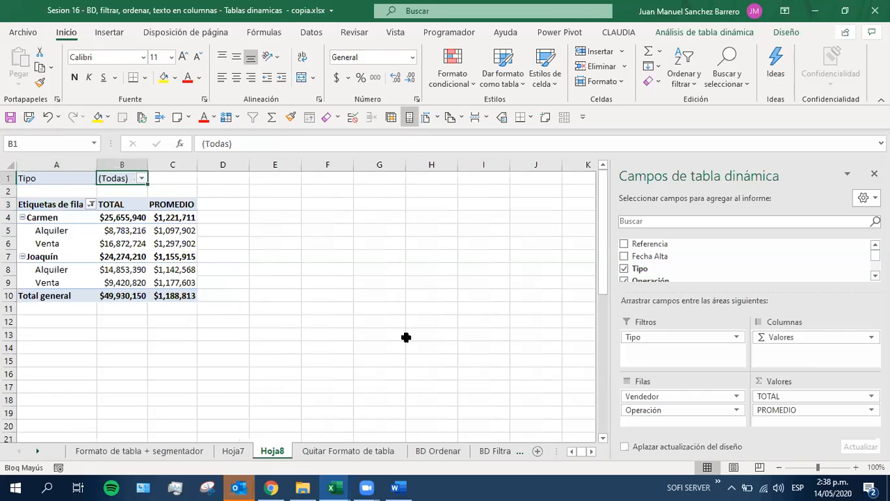
{"action": "left_click_drag", "start_coordinate": [646, 337], "coordinate": [417, 281]}
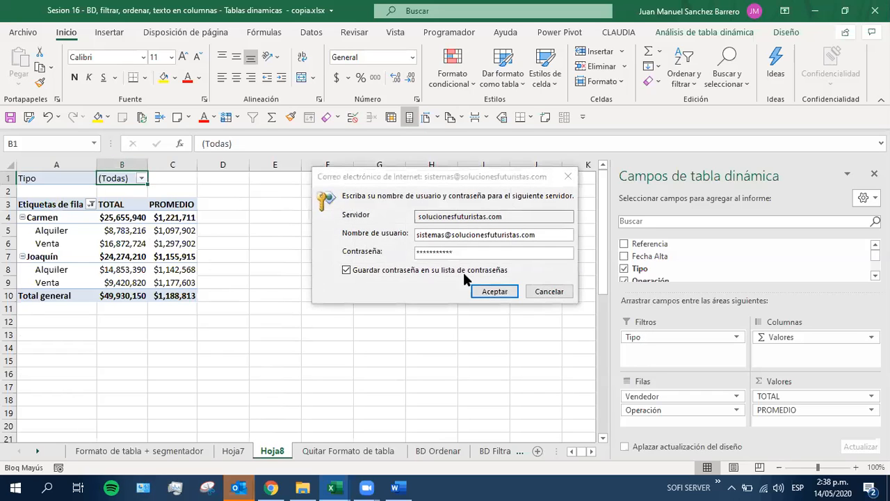
{"action": "left_click", "coordinate": [546, 292]}
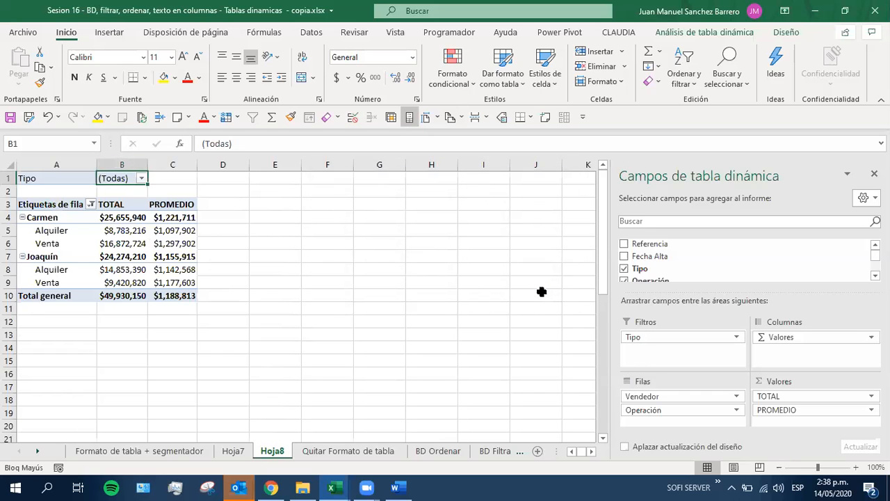
Select all sellers again in the Vendedor filter of the pivot table's row labels
{"action": "left_click", "coordinate": [91, 205]}
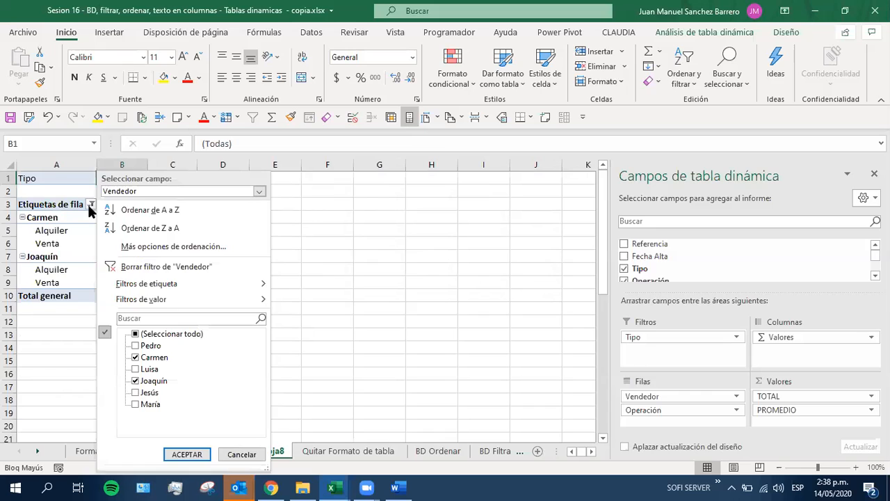
{"action": "left_click", "coordinate": [137, 334]}
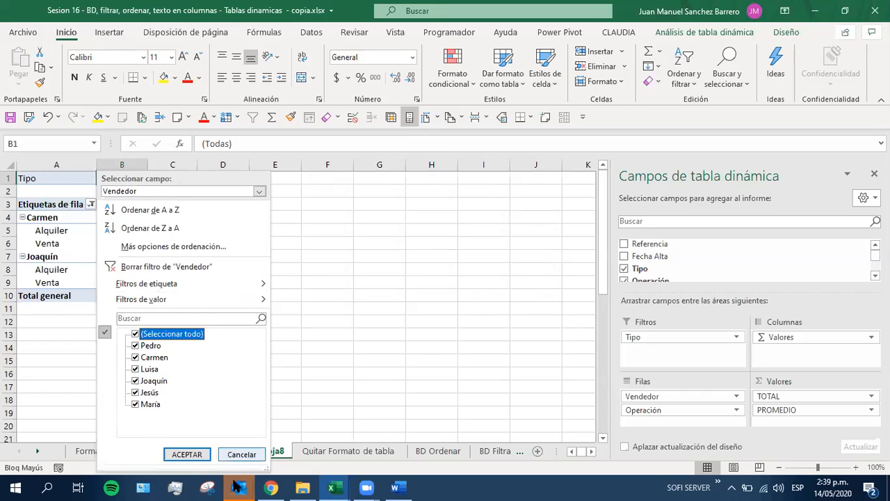
{"action": "left_click", "coordinate": [186, 454]}
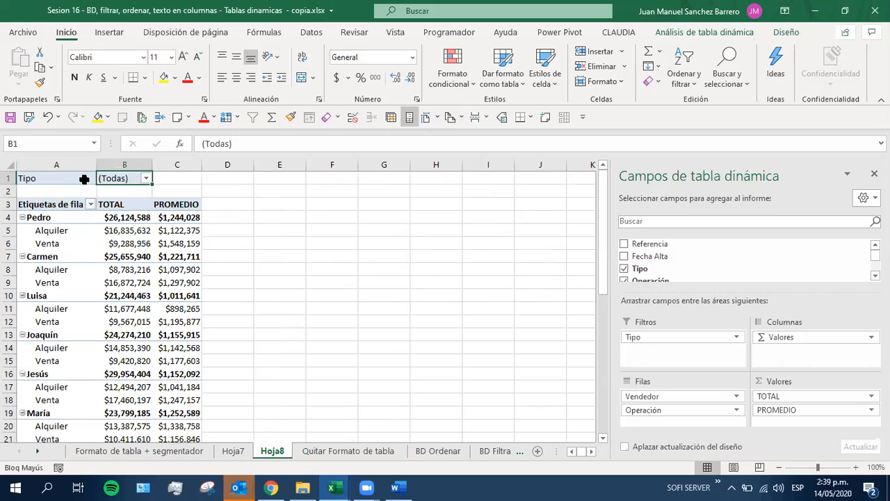
Examine the pivot table's analysis commands and its design options, comparing the two sets of tools
{"action": "left_click", "coordinate": [89, 242]}
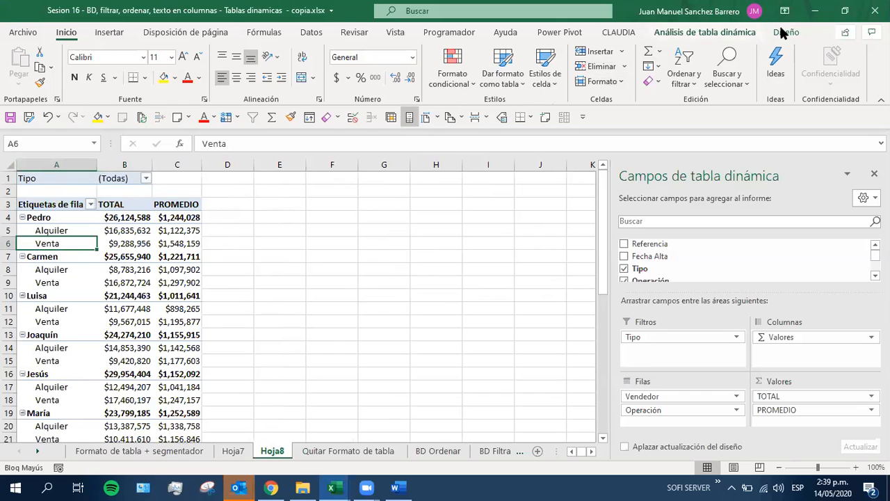
{"action": "left_click", "coordinate": [670, 34]}
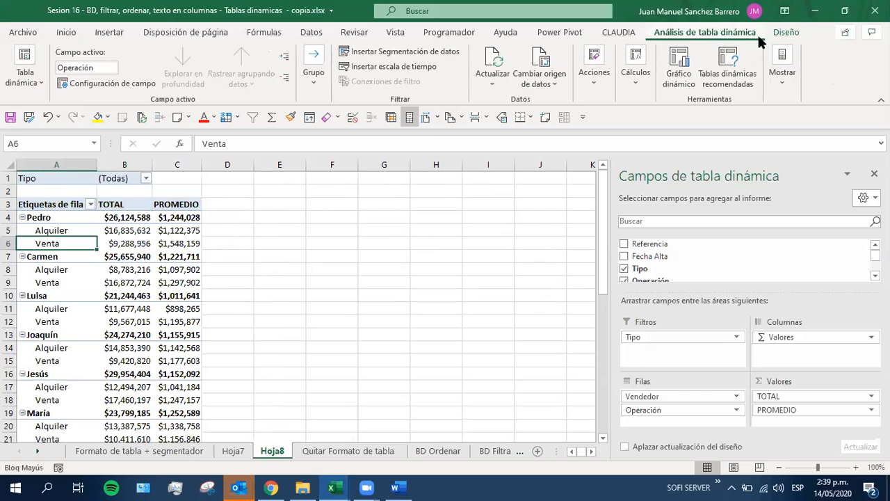
{"action": "left_click", "coordinate": [786, 34]}
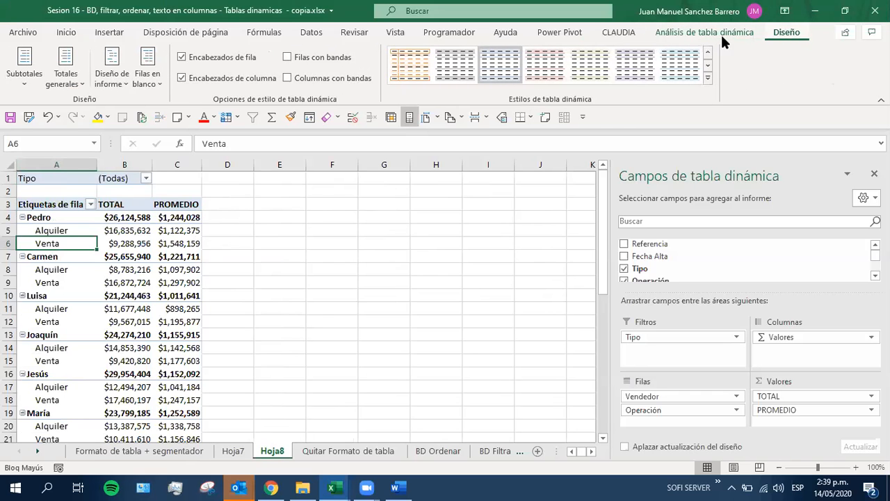
{"action": "left_click", "coordinate": [720, 33]}
{"action": "left_click", "coordinate": [776, 32]}
{"action": "left_click", "coordinate": [719, 35]}
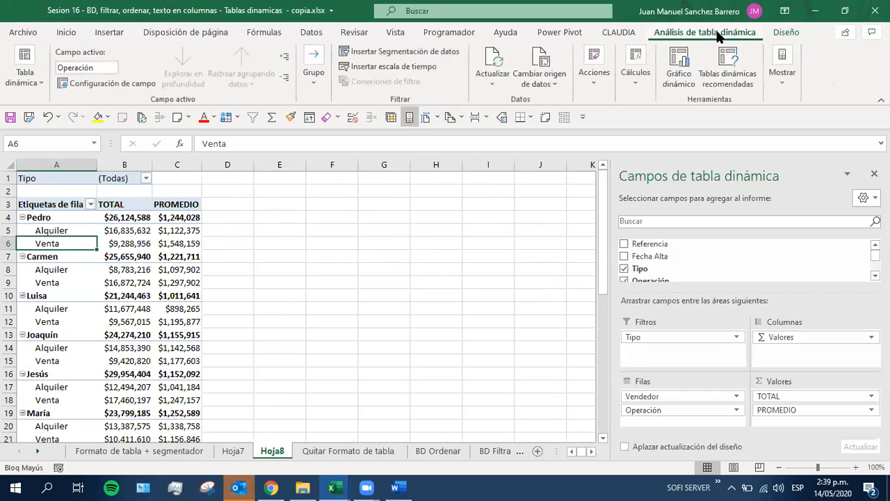
{"action": "left_click", "coordinate": [785, 34]}
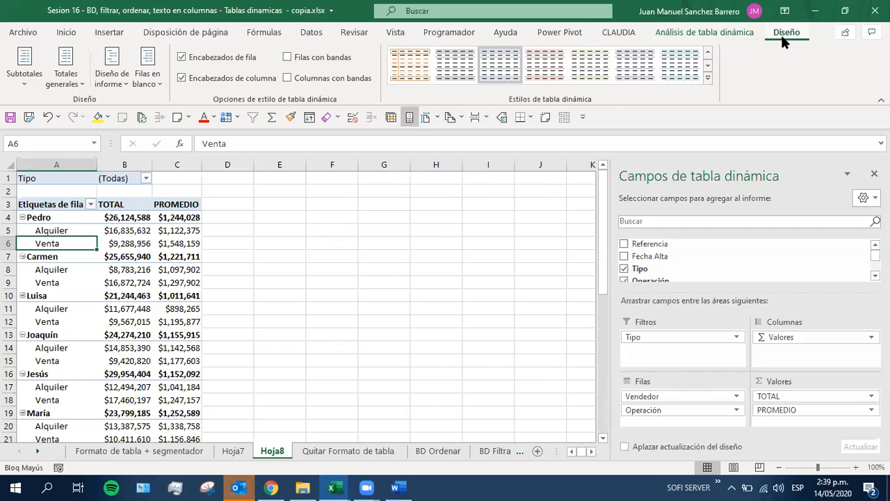
{"action": "left_click", "coordinate": [703, 38]}
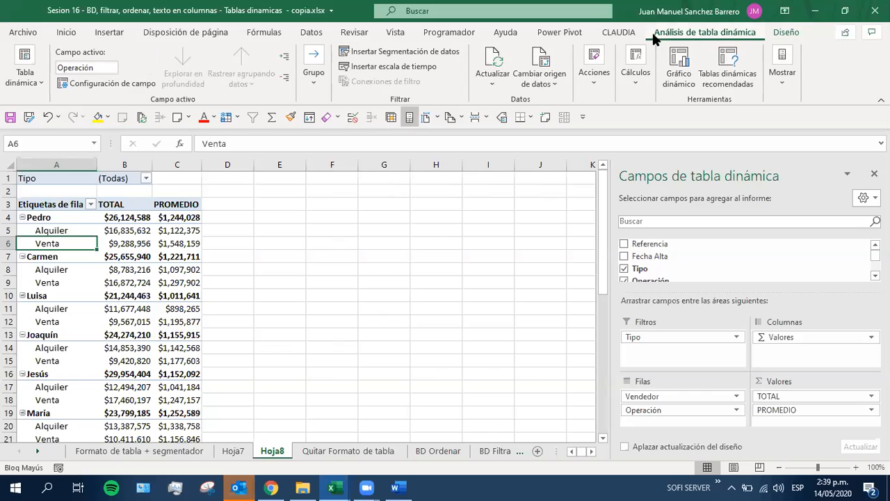
{"action": "left_click", "coordinate": [790, 33]}
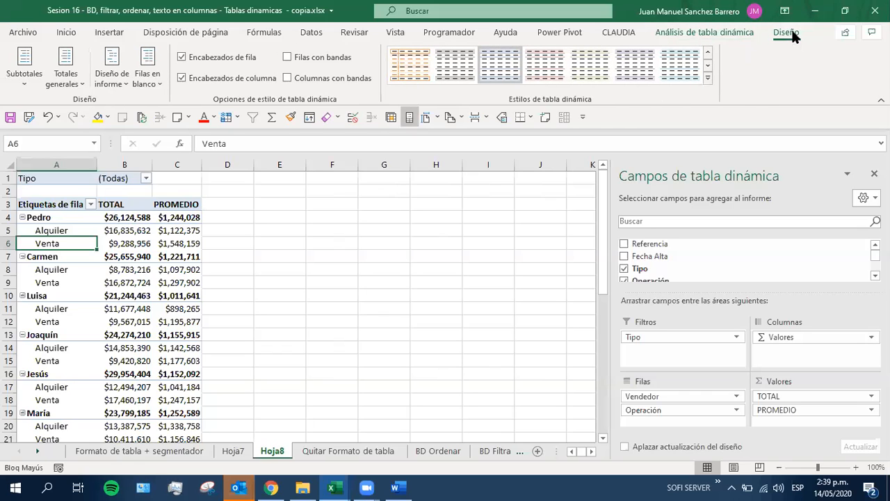
Insert slicers for Tipo and Operación and place them side by side beside the pivot table
{"action": "left_click", "coordinate": [689, 39]}
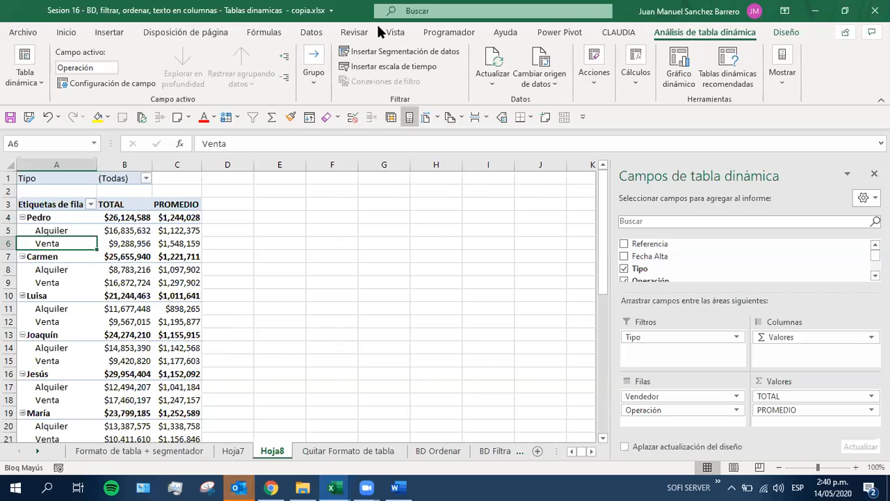
{"action": "left_click", "coordinate": [430, 57]}
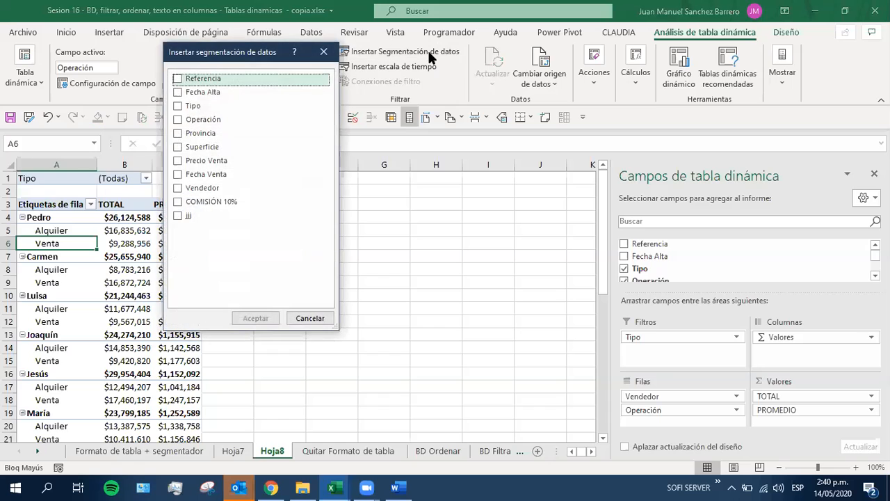
{"action": "left_click_drag", "start_coordinate": [202, 57], "coordinate": [326, 111]}
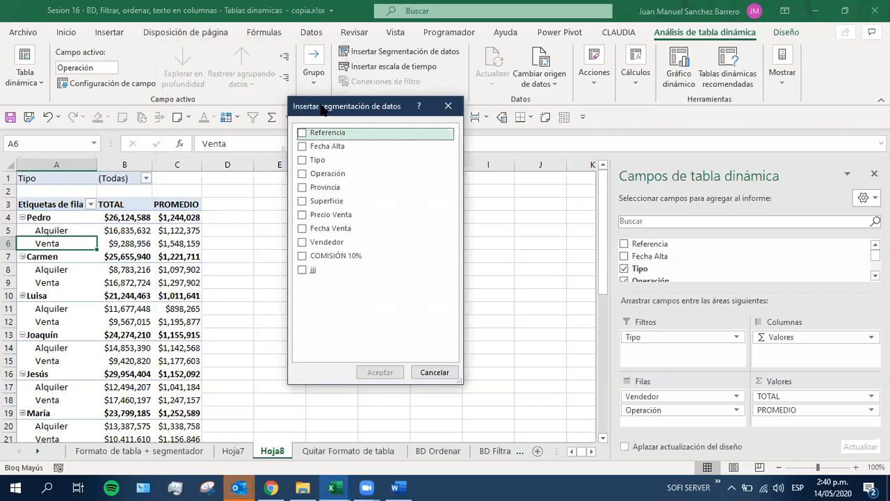
{"action": "left_click", "coordinate": [300, 161]}
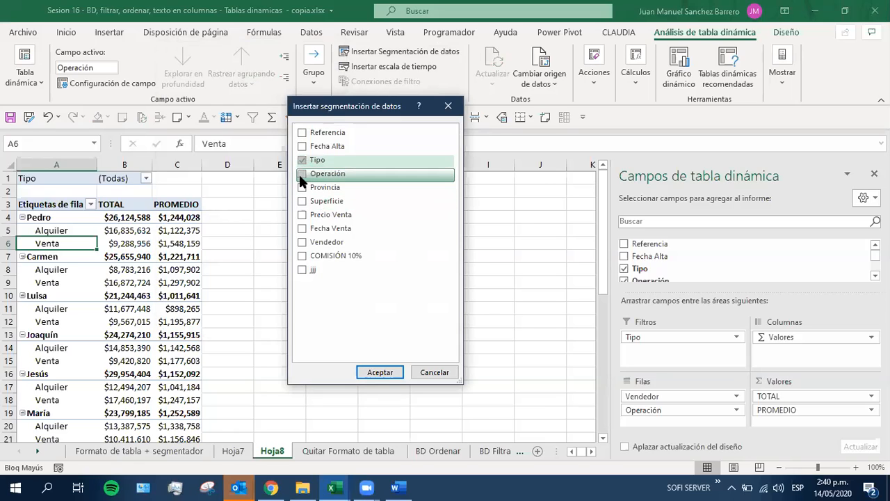
{"action": "left_click", "coordinate": [301, 174]}
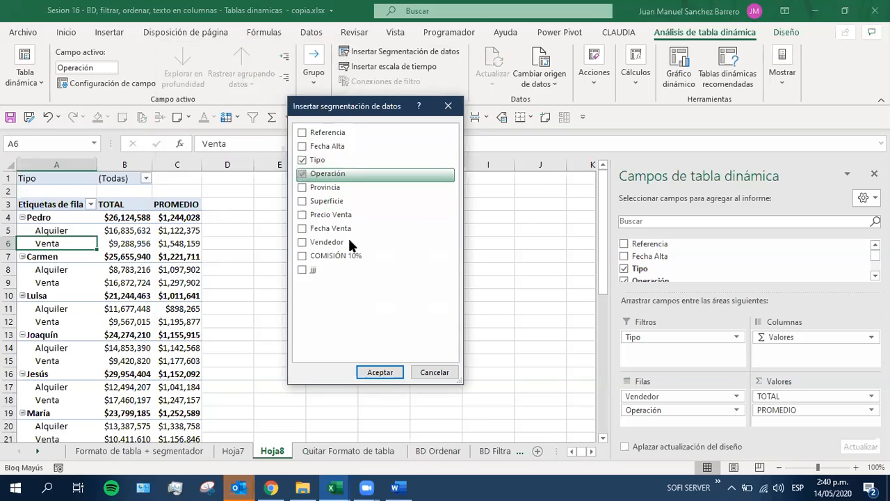
{"action": "left_click", "coordinate": [370, 369]}
{"action": "left_click_drag", "start_coordinate": [282, 248], "coordinate": [462, 214]}
{"action": "left_click_drag", "start_coordinate": [269, 210], "coordinate": [338, 212]}
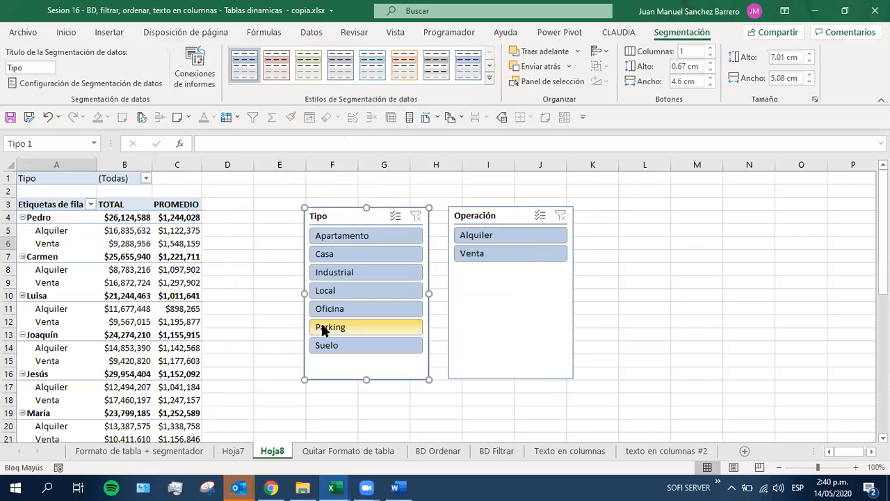
Filter the pivot table to Casa and Local with the Tipo slicer, and turn on its multiple selection mode
{"action": "left_click", "coordinate": [324, 255]}
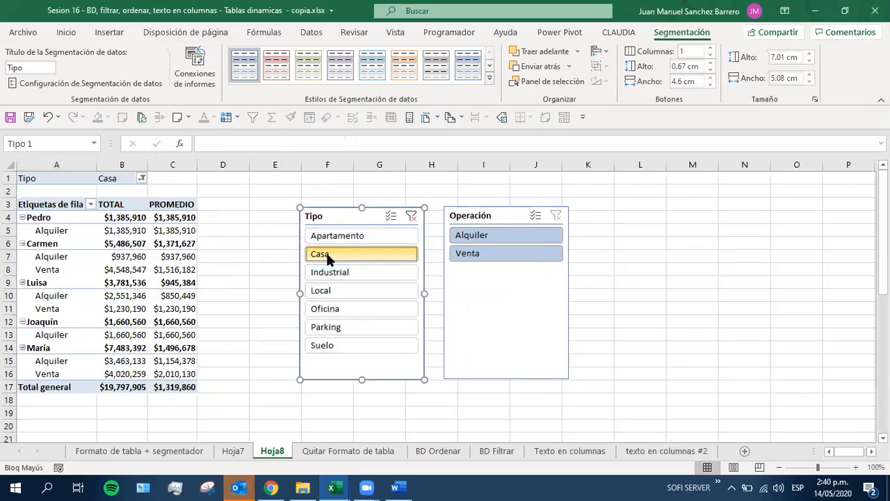
{"action": "left_click", "coordinate": [321, 291], "text": "ctrl"}
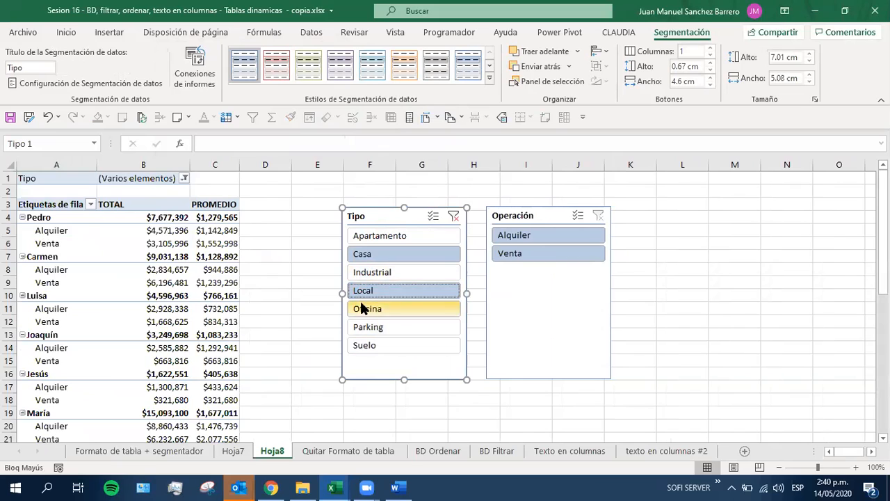
{"action": "left_click", "coordinate": [433, 216]}
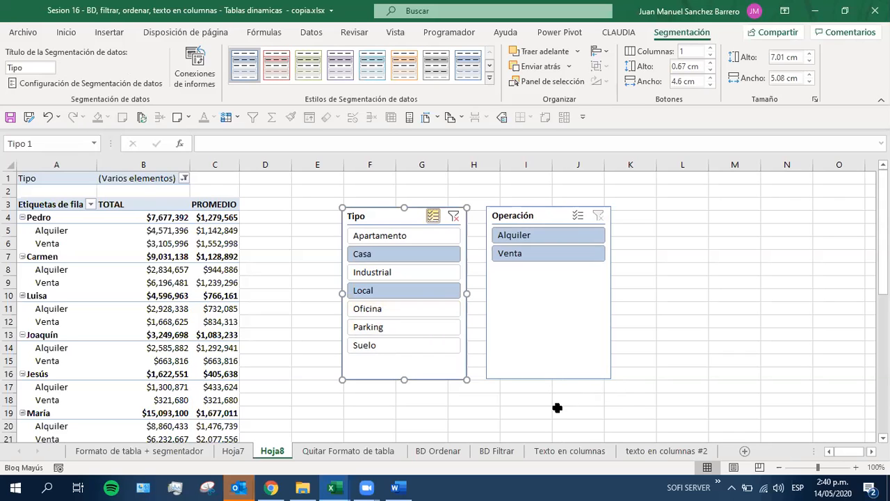
Move the Operación and Tipo slicers farther from the pivot table, and check the table's Tipo filter cell
{"action": "left_click_drag", "start_coordinate": [525, 214], "coordinate": [641, 185]}
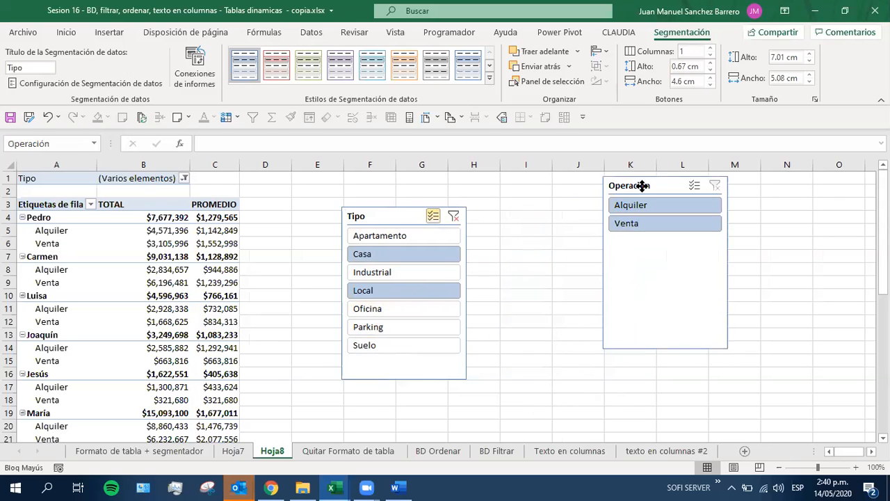
{"action": "left_click_drag", "start_coordinate": [375, 215], "coordinate": [487, 183]}
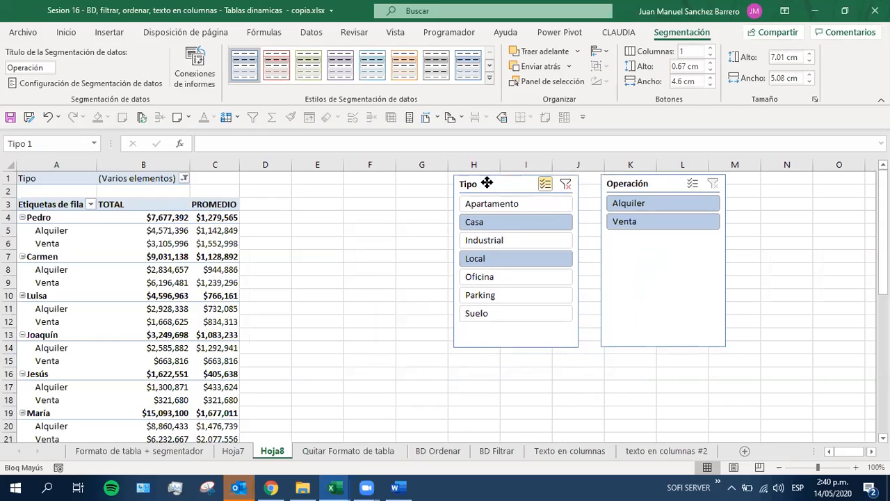
{"action": "left_click", "coordinate": [136, 281]}
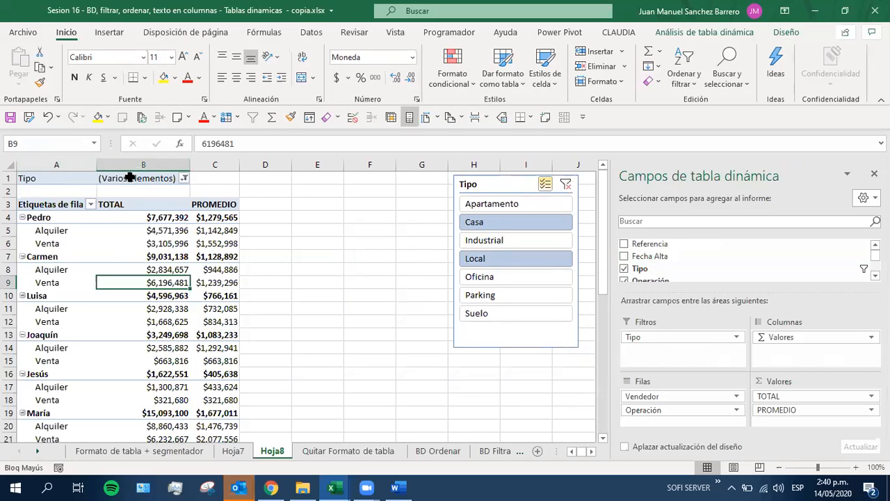
{"action": "left_click", "coordinate": [156, 178]}
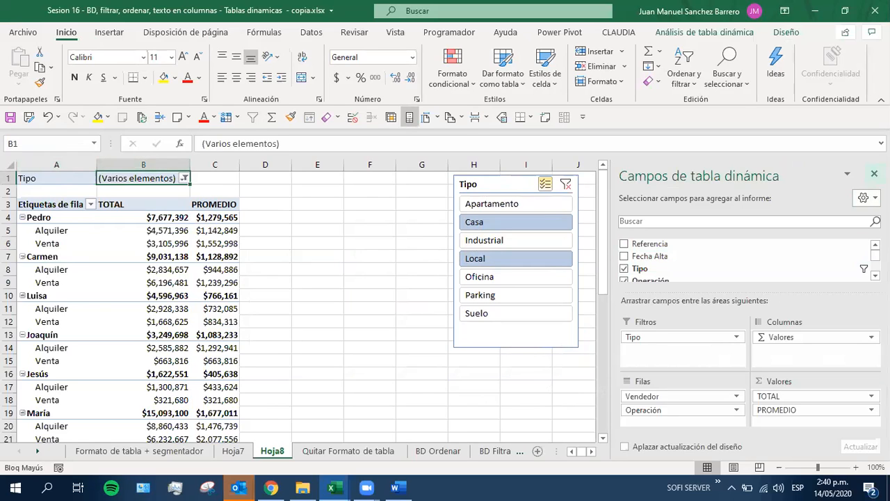
{"action": "left_click", "coordinate": [113, 297]}
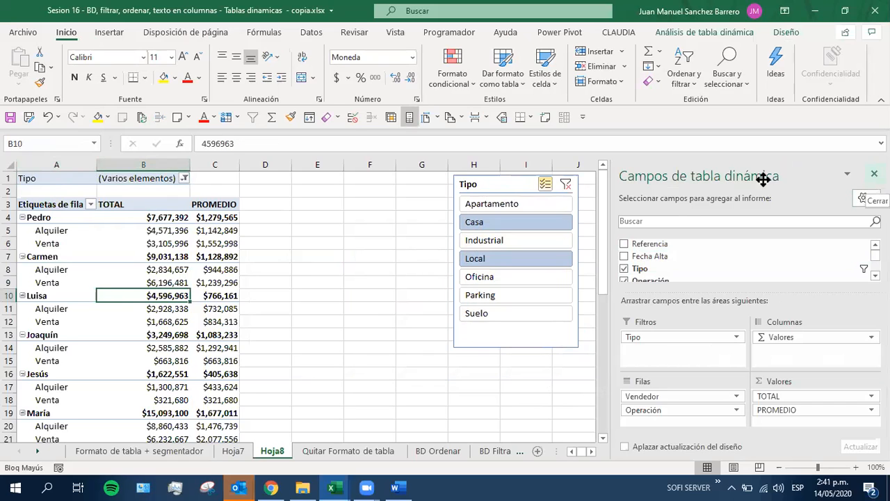
Move the Tipo slicer close to the pivot table, starting at column E, with the Operación slicer directly beside it
{"action": "left_click_drag", "start_coordinate": [494, 183], "coordinate": [335, 187]}
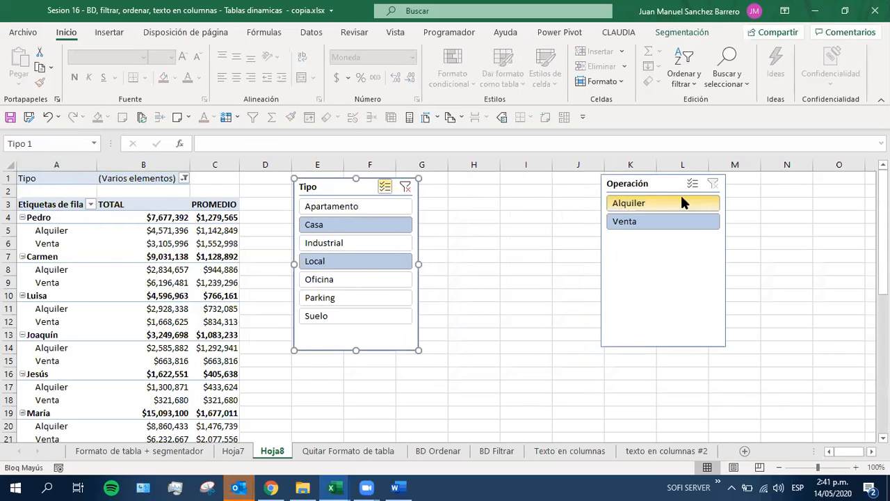
{"action": "left_click_drag", "start_coordinate": [627, 182], "coordinate": [452, 187]}
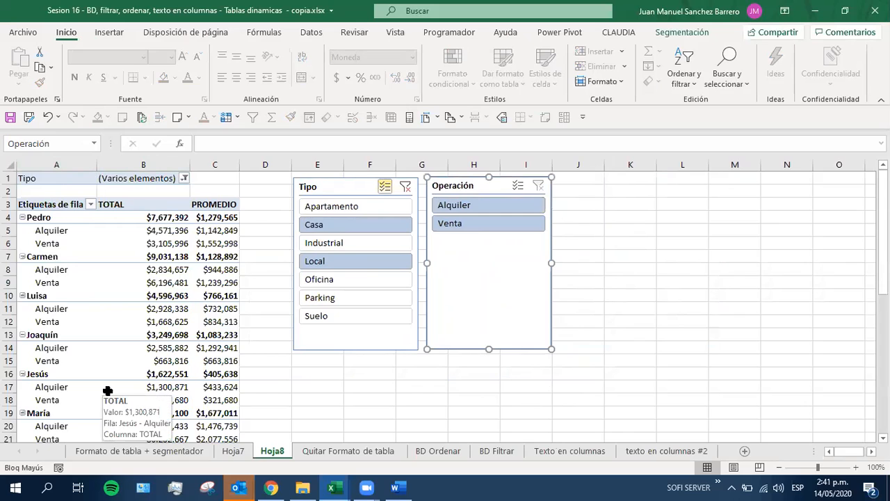
{"action": "left_click", "coordinate": [143, 322]}
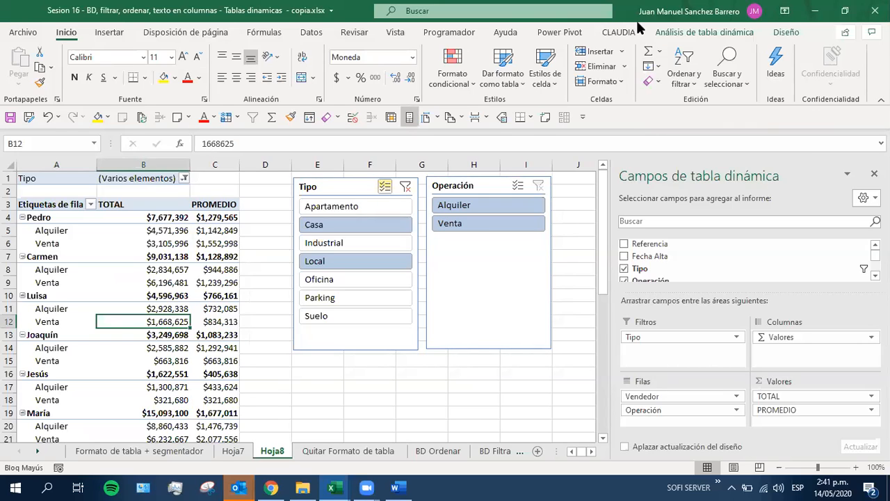
Close the pivot table field list and delete the Operación and Tipo slicers
{"action": "mouse_move", "coordinate": [367, 487]}
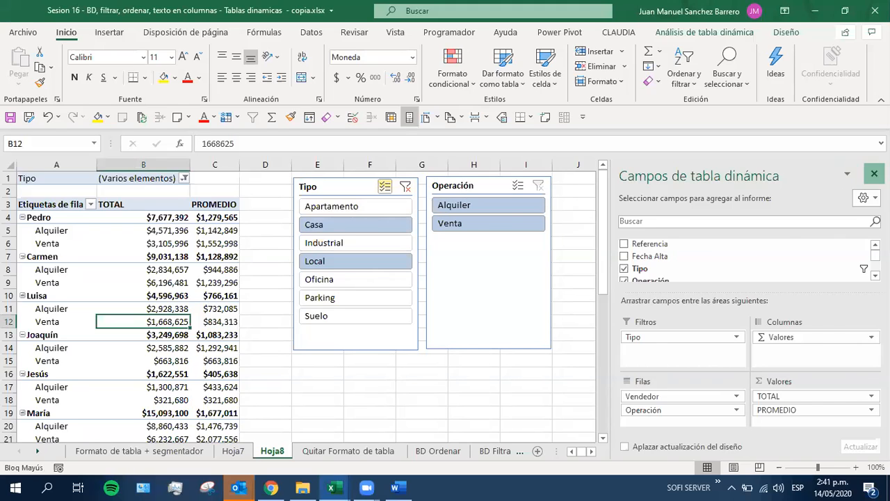
{"action": "left_click", "coordinate": [874, 174]}
{"action": "right_click", "coordinate": [151, 309]}
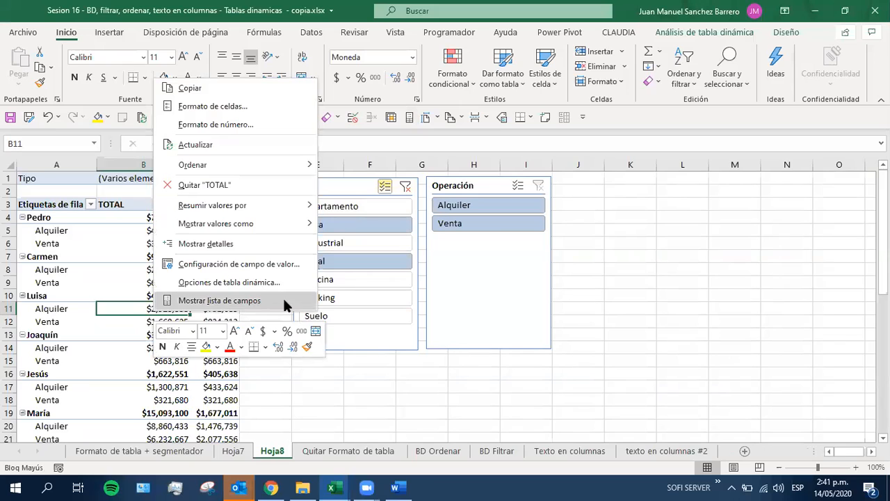
{"action": "key", "text": "Escape"}
{"action": "left_click", "coordinate": [461, 185]}
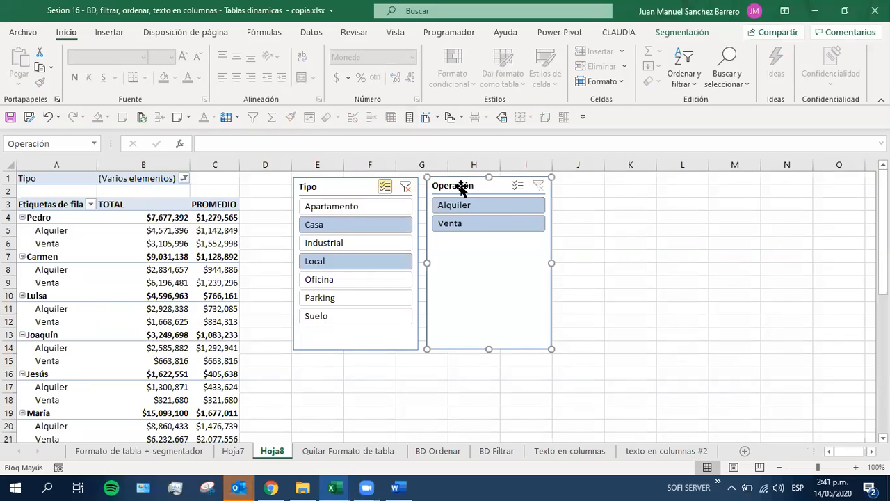
{"action": "key", "text": "Delete"}
{"action": "left_click", "coordinate": [343, 185]}
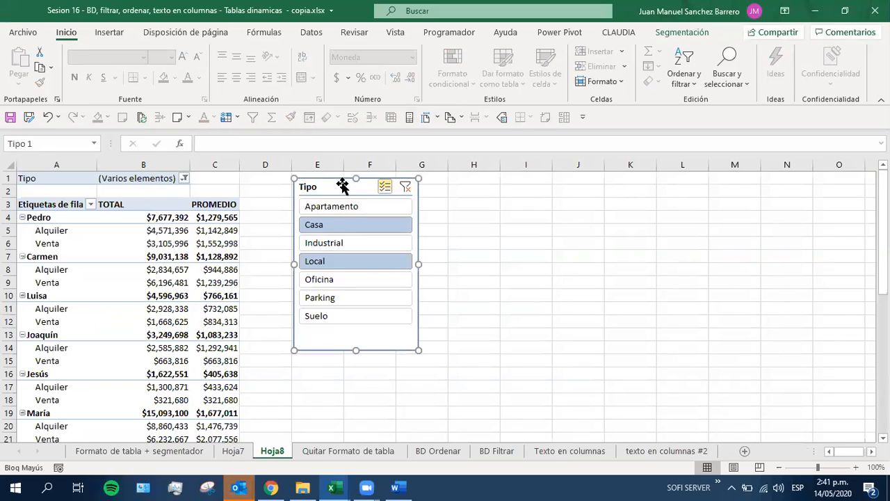
{"action": "key", "text": "Delete"}
Insert slicers for the Tipo, Operación, Provincia and Vendedor fields of the pivot table
{"action": "left_click", "coordinate": [113, 256]}
{"action": "left_click", "coordinate": [119, 361]}
{"action": "left_click", "coordinate": [66, 280]}
{"action": "left_click", "coordinate": [120, 299]}
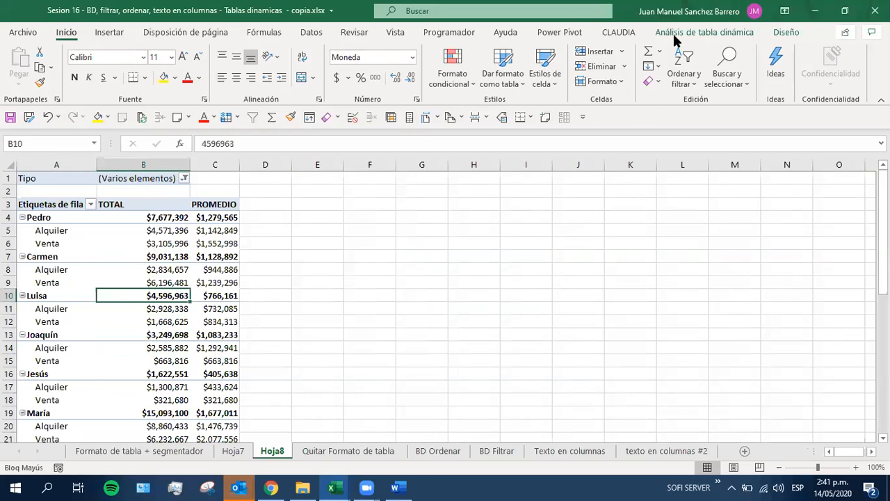
{"action": "left_click", "coordinate": [775, 34]}
{"action": "left_click", "coordinate": [730, 36]}
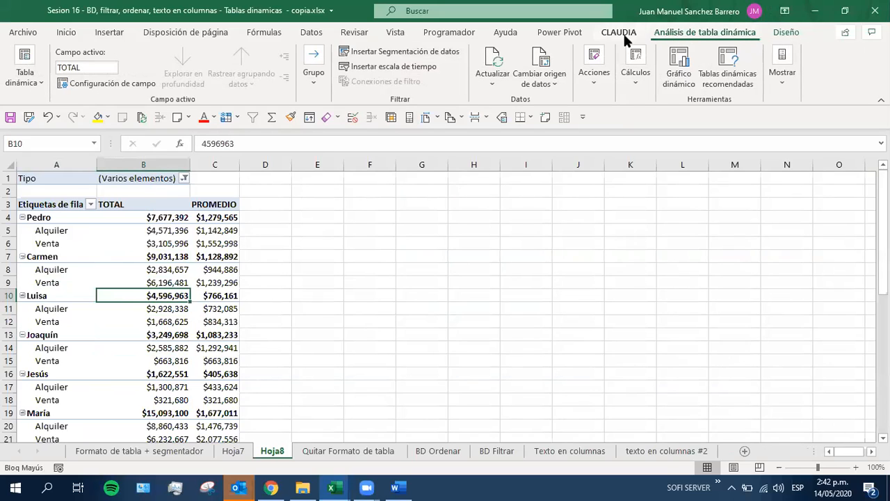
{"action": "left_click", "coordinate": [376, 59]}
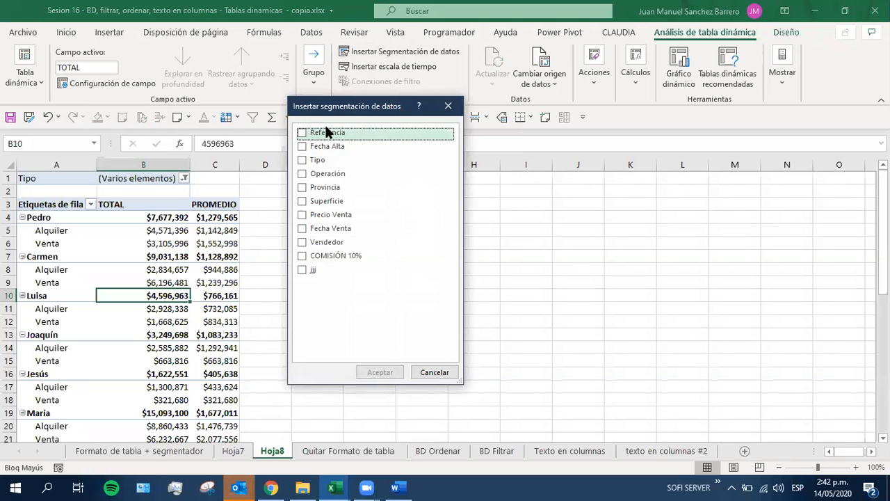
{"action": "left_click", "coordinate": [302, 160]}
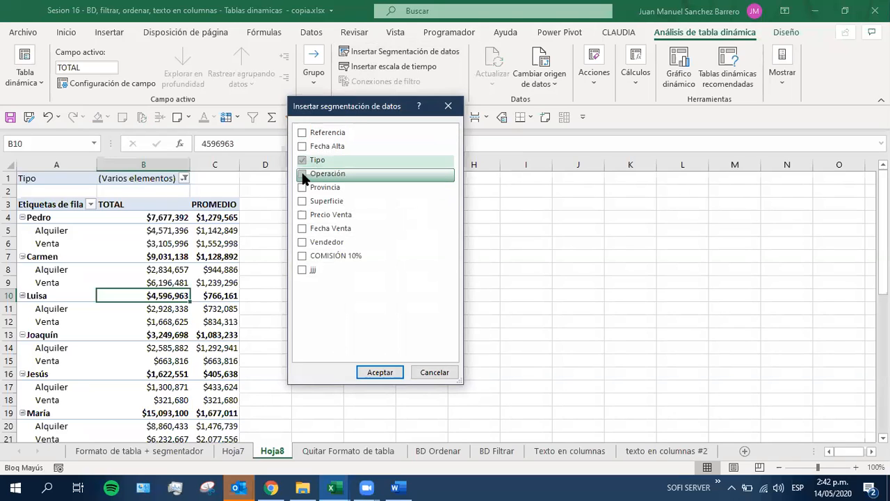
{"action": "left_click", "coordinate": [301, 173]}
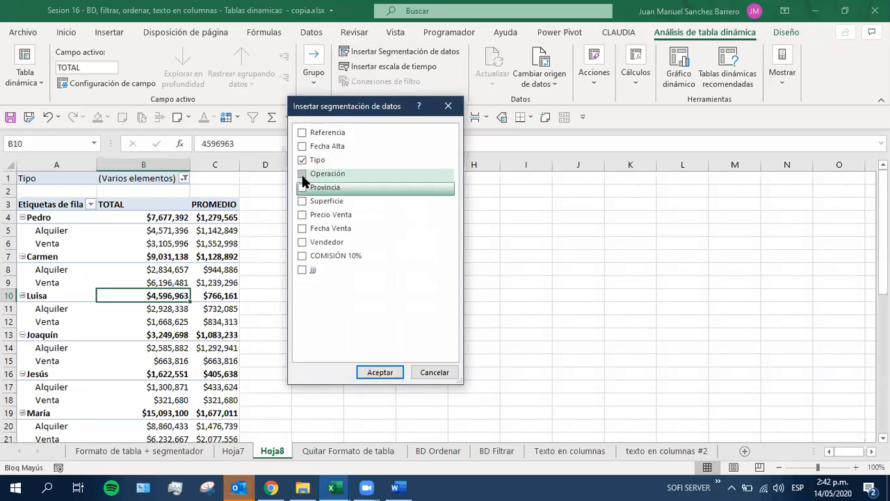
{"action": "left_click", "coordinate": [306, 187]}
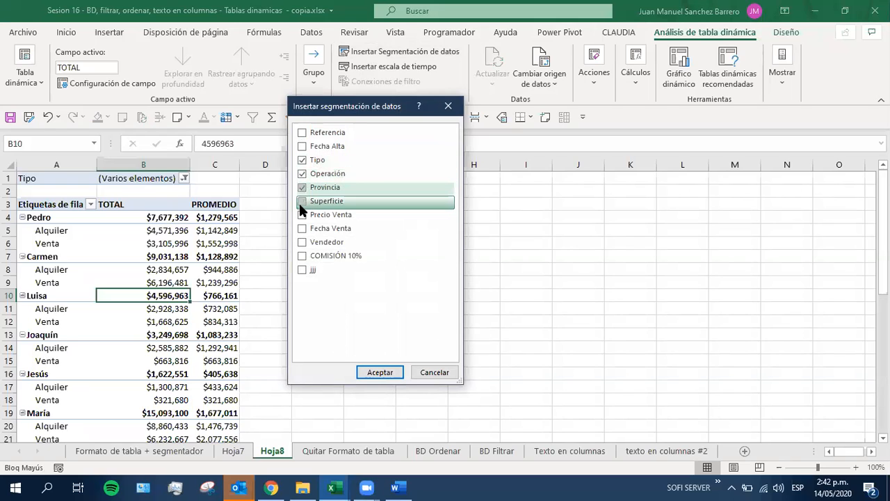
{"action": "left_click", "coordinate": [296, 242]}
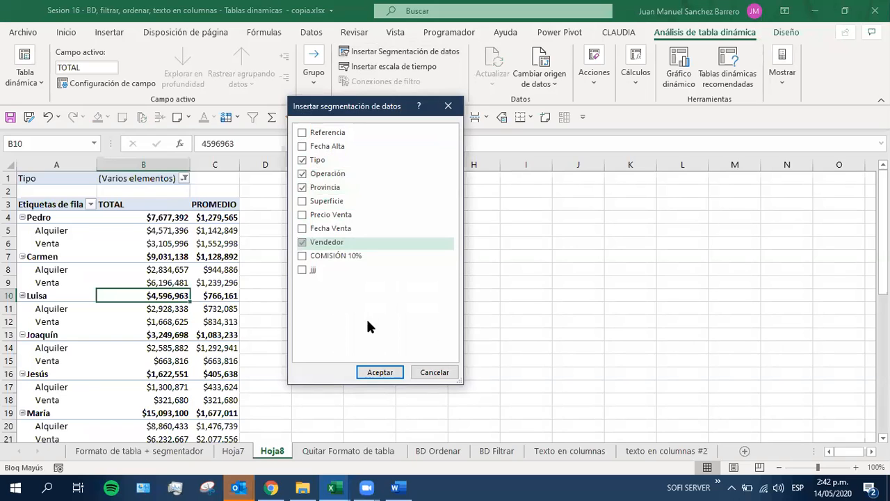
{"action": "left_click", "coordinate": [368, 372]}
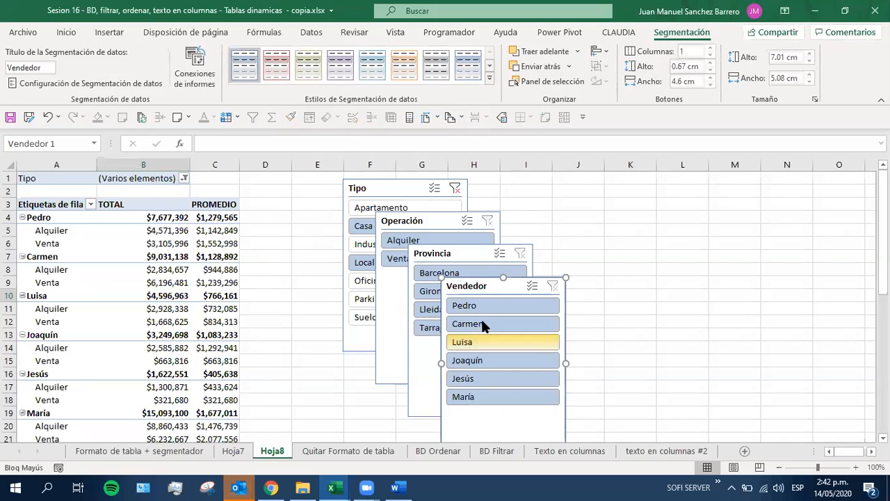
Arrange the four slicers in a row beside the pivot table in the order Tipo, Operación, Vendedor, Provincia
{"action": "left_click_drag", "start_coordinate": [424, 285], "coordinate": [511, 247]}
{"action": "left_click_drag", "start_coordinate": [554, 223], "coordinate": [612, 186]}
{"action": "left_click_drag", "start_coordinate": [431, 254], "coordinate": [747, 189]}
{"action": "left_click_drag", "start_coordinate": [363, 186], "coordinate": [271, 185]}
{"action": "left_click_drag", "start_coordinate": [433, 229], "coordinate": [490, 191]}
{"action": "left_click_drag", "start_coordinate": [292, 192], "coordinate": [336, 188]}
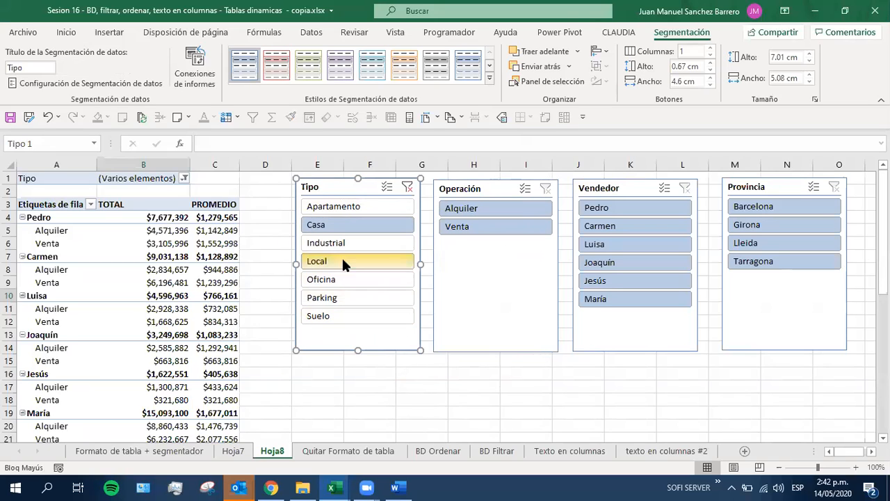
Try multiple selection and clearing in the Vendedor slicer, and filter the pivot table to the second and fourth sellers
{"action": "left_click", "coordinate": [603, 227], "text": "ctrl"}
{"action": "left_click", "coordinate": [618, 264], "text": "ctrl"}
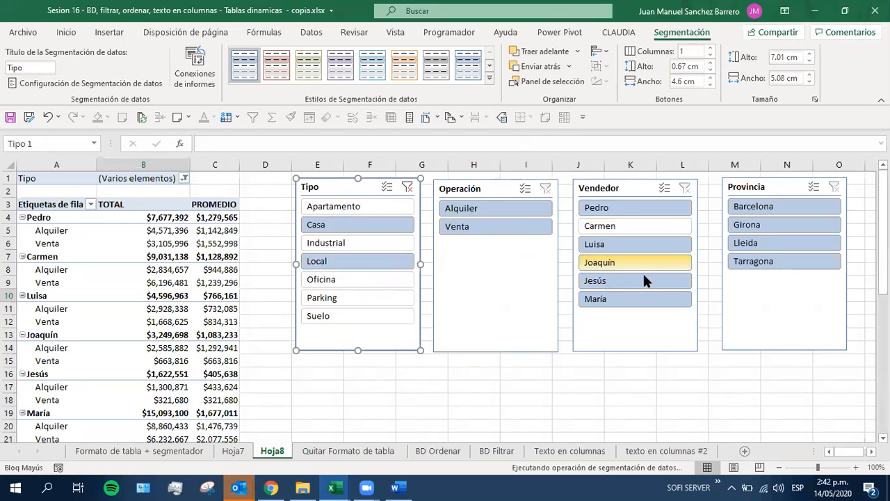
{"action": "left_click", "coordinate": [685, 191]}
{"action": "left_click", "coordinate": [599, 228]}
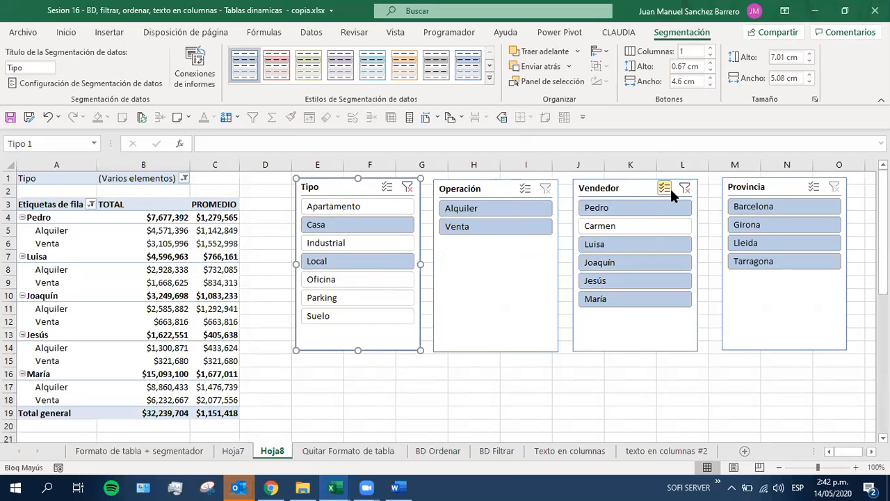
{"action": "left_click", "coordinate": [602, 222]}
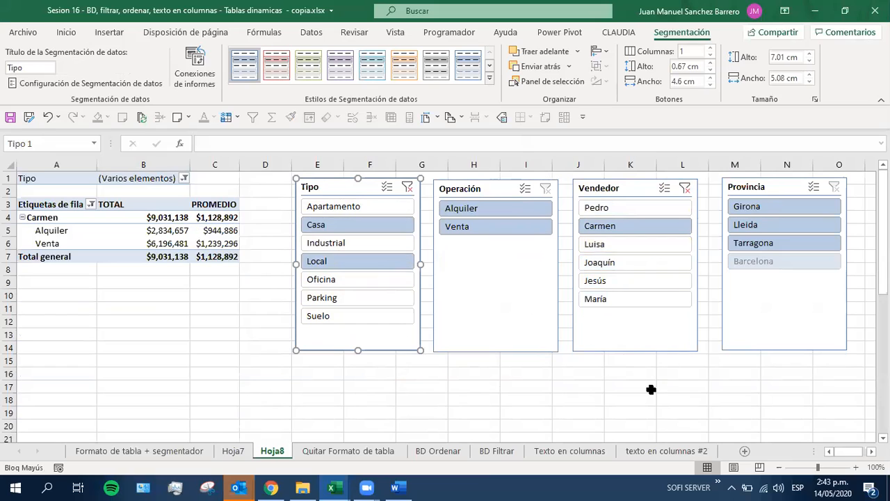
{"action": "left_click", "coordinate": [606, 262], "text": "ctrl"}
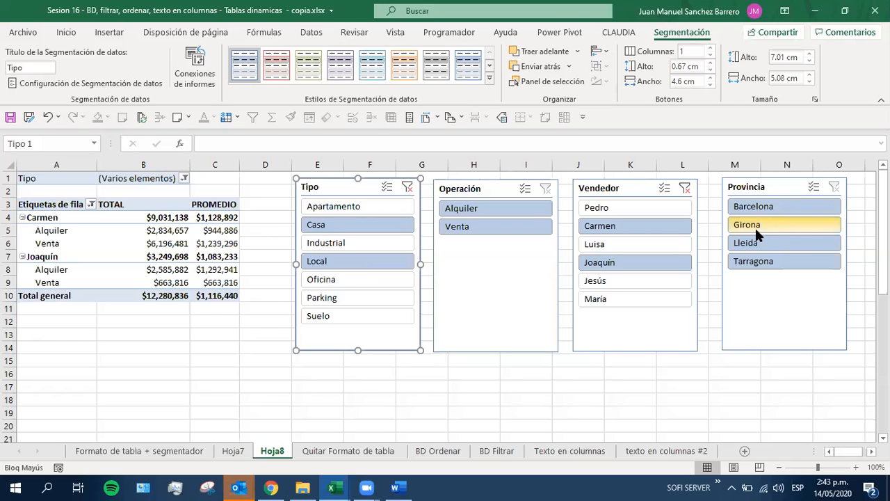
Filter the pivot table to Barcelona with the Provincia slicer, and check the selected items in the Tipo report filter
{"action": "left_click", "coordinate": [788, 203]}
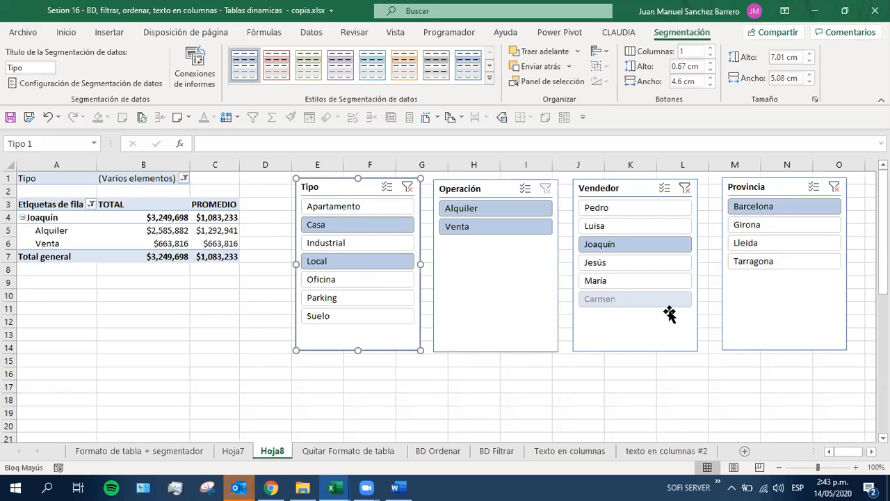
{"action": "left_click", "coordinate": [743, 206]}
{"action": "left_click", "coordinate": [132, 178]}
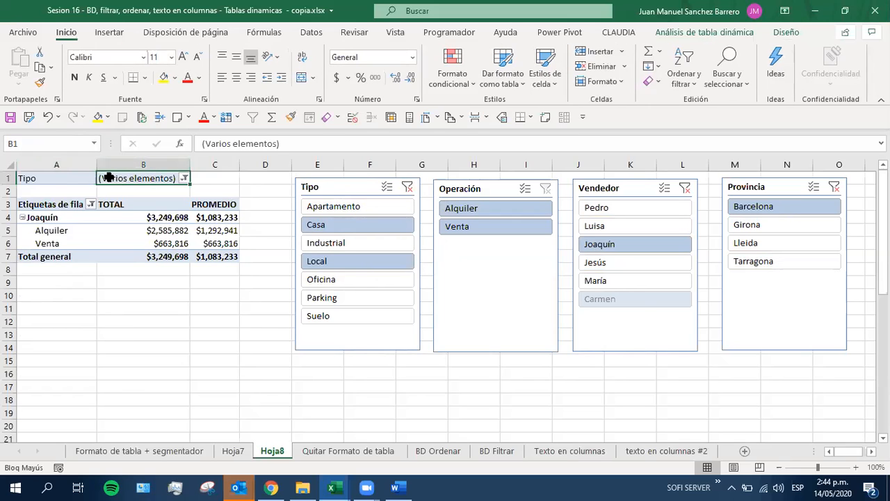
{"action": "left_click", "coordinate": [184, 179]}
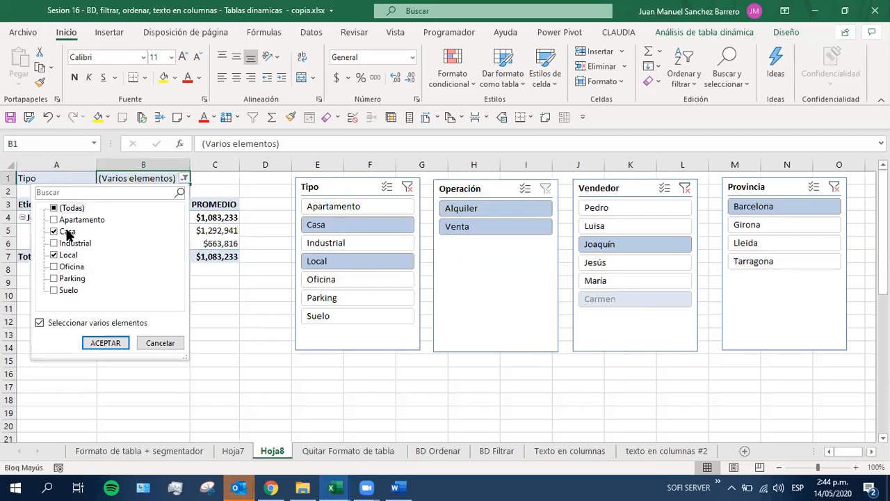
{"action": "left_click", "coordinate": [154, 344]}
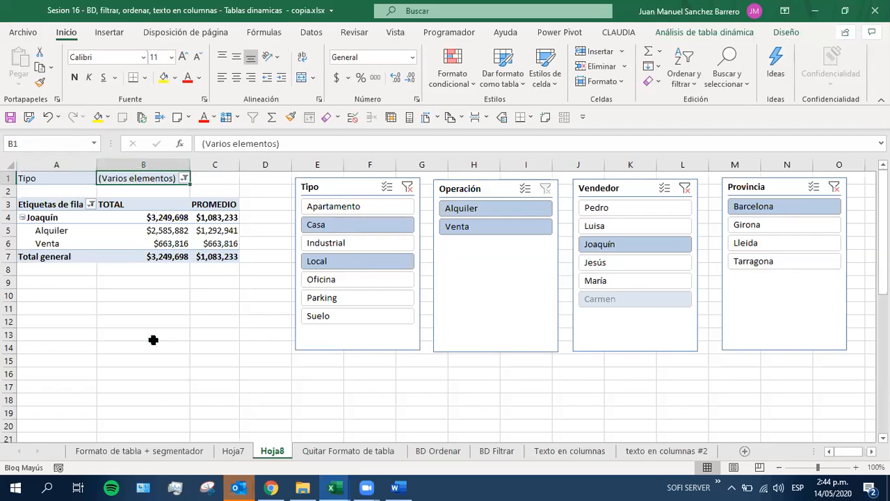
Filter the pivot table to Apartamento and Oficina with the Tipo slicer, and check the selected items in the Tipo report filter
{"action": "left_click", "coordinate": [317, 208]}
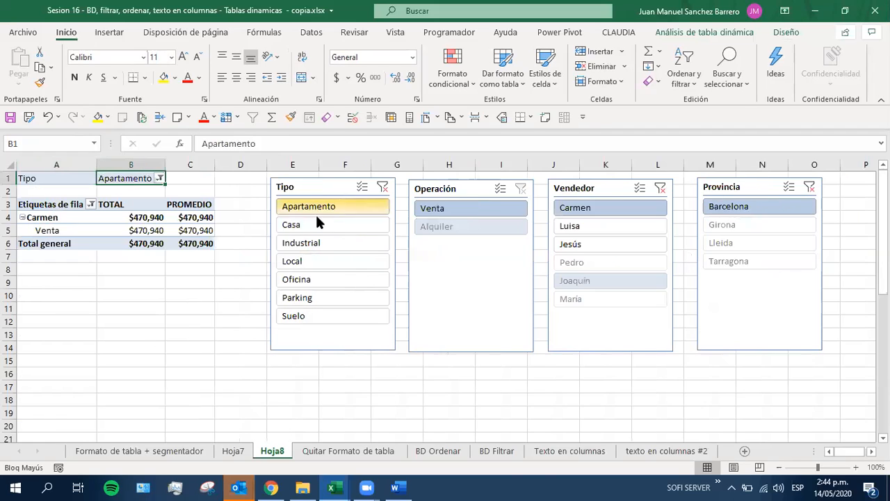
{"action": "left_click", "coordinate": [311, 278], "text": "ctrl"}
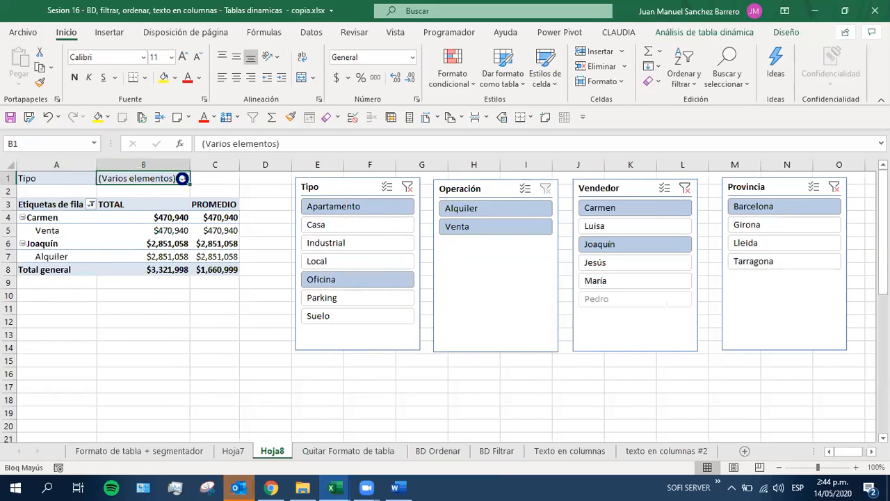
{"action": "left_click", "coordinate": [184, 179]}
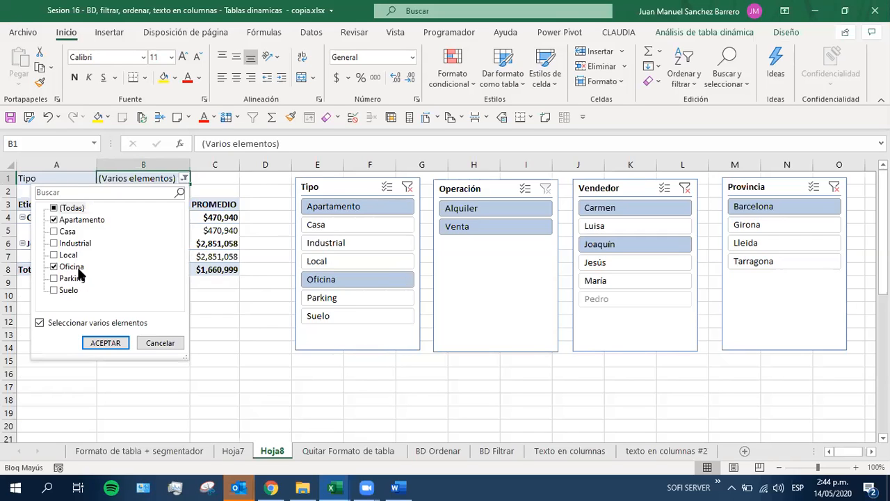
{"action": "left_click", "coordinate": [161, 342]}
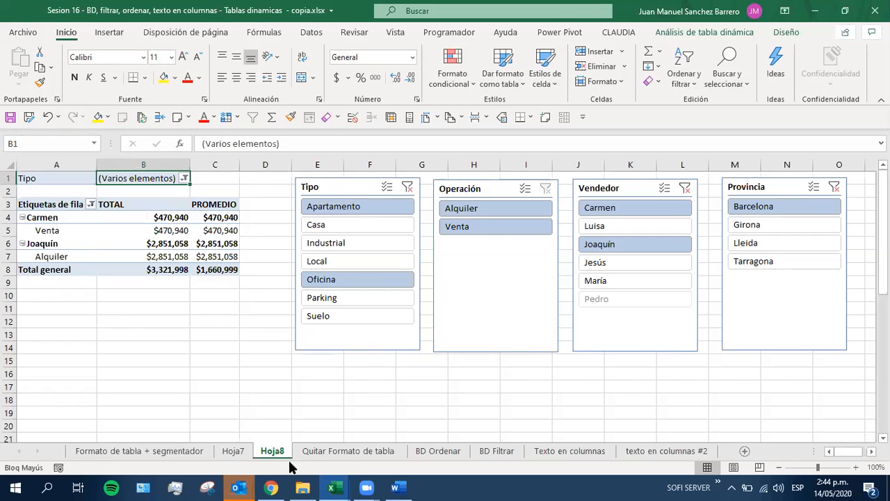
Rename the Hoja8 sheet as TABLA DINÁMICA and move it after the texto en columnas #2 sheet
{"action": "double_click", "coordinate": [266, 452]}
{"action": "type", "text": "TABL"}
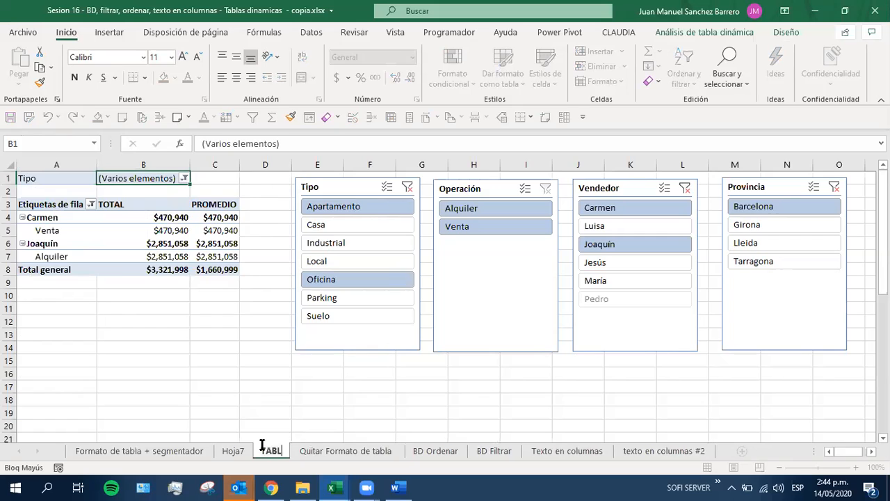
{"action": "type", "text": "A DINÁMICA"}
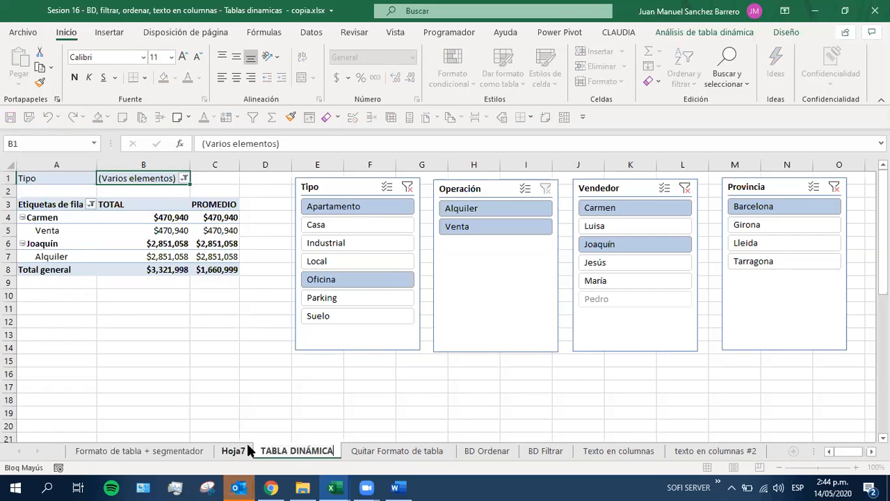
{"action": "key", "text": "Return"}
{"action": "left_click", "coordinate": [232, 427]}
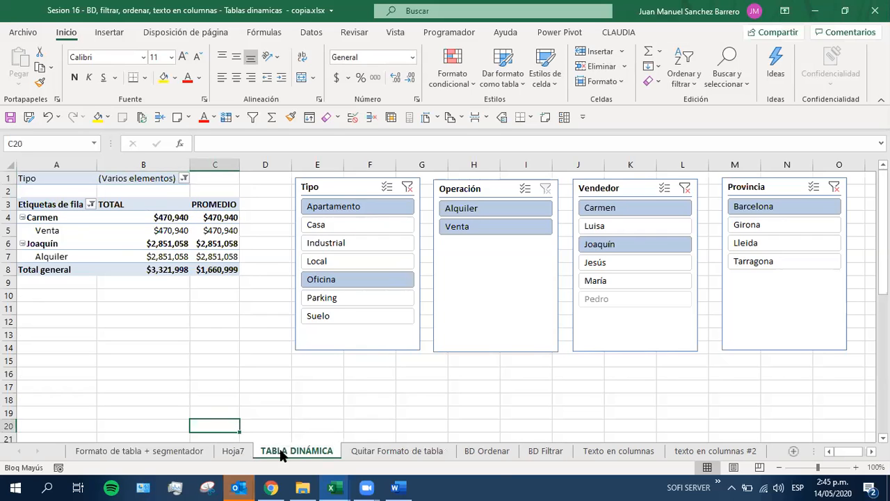
{"action": "left_click_drag", "start_coordinate": [762, 459], "coordinate": [770, 453]}
Delete the Hoja7 sheet permanently from the workbook
{"action": "left_click", "coordinate": [240, 448]}
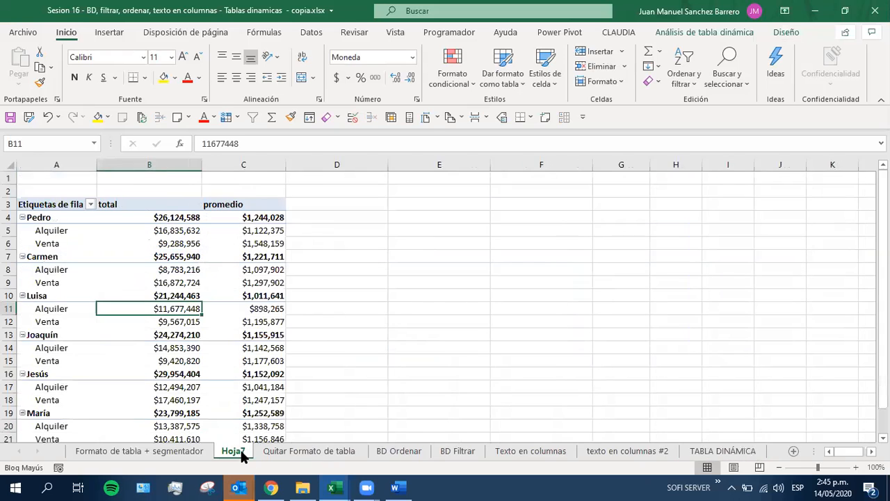
{"action": "right_click", "coordinate": [238, 448]}
{"action": "left_click", "coordinate": [280, 291]}
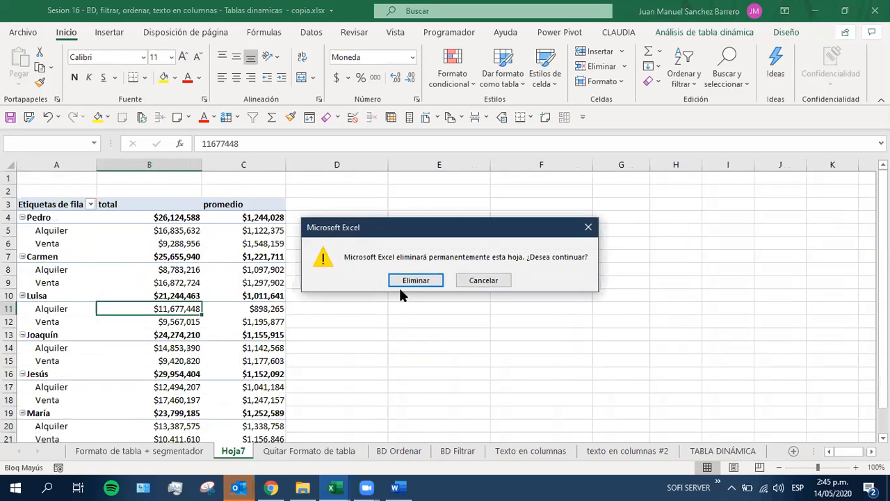
{"action": "left_click", "coordinate": [400, 280]}
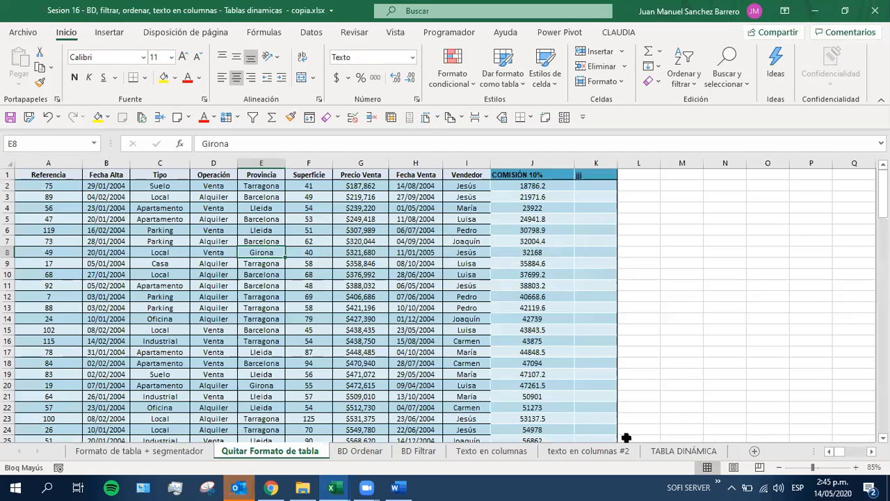
Return to the TABLA DINÁMICA sheet, select the TOTAL value in cell B6, and save the workbook
{"action": "left_click", "coordinate": [653, 452]}
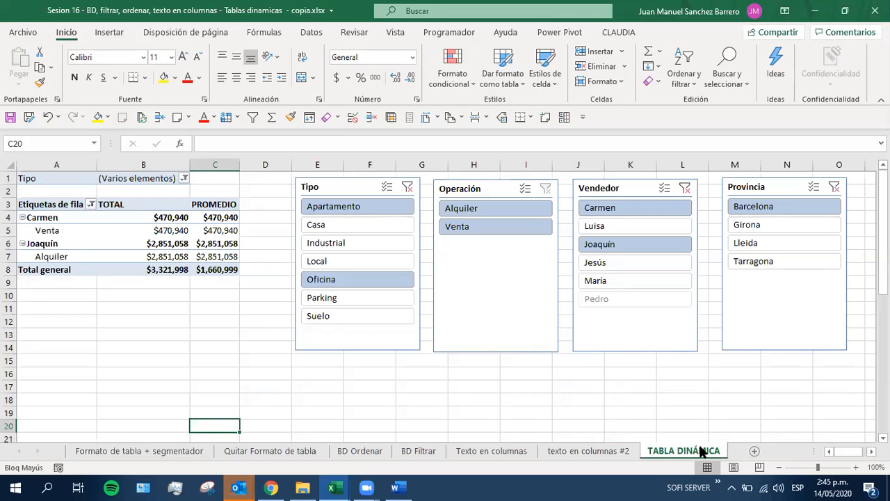
{"action": "left_click", "coordinate": [66, 248]}
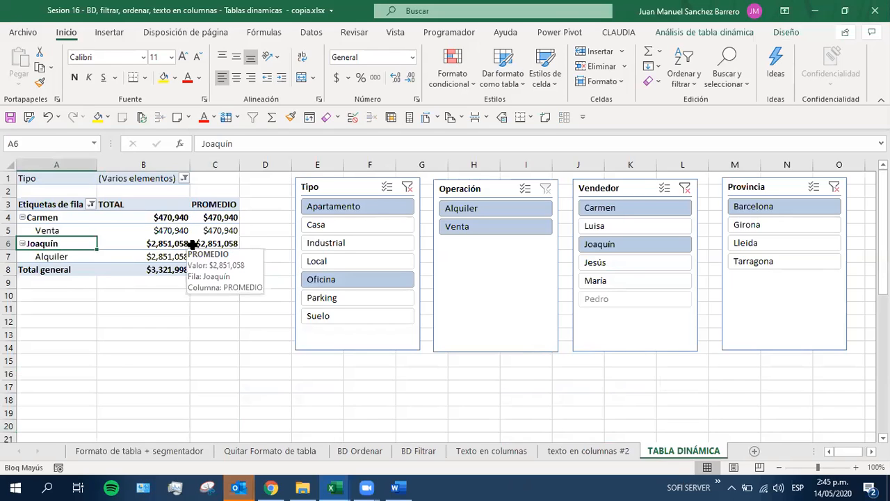
{"action": "left_click", "coordinate": [148, 242]}
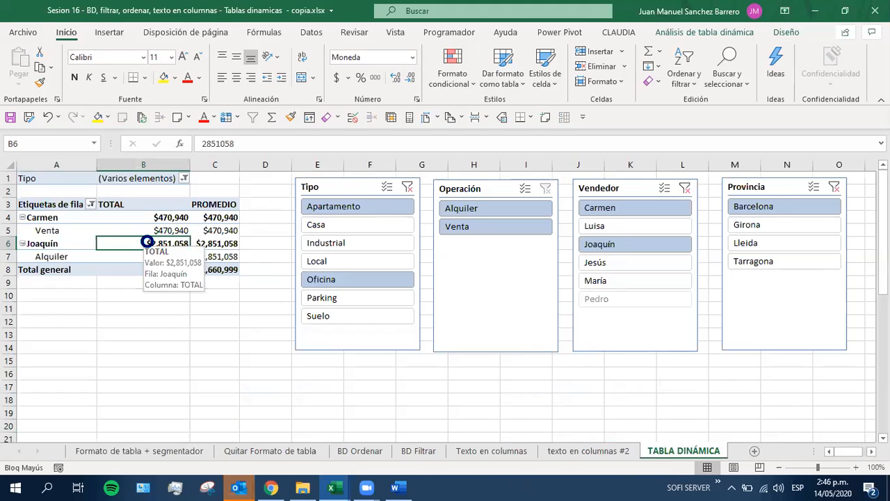
{"action": "key", "text": "ctrl+s"}
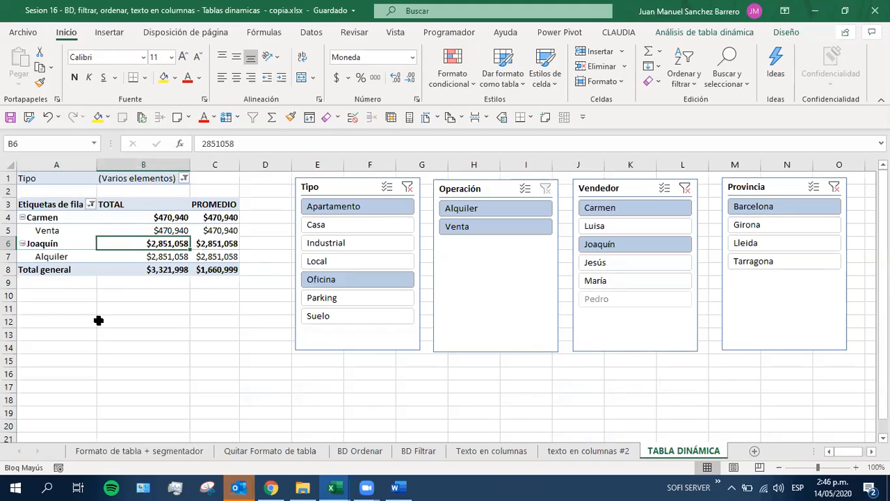
Switch to the e-aulasUR course page in Chrome and find the Sesión #16 - Mayo 14 section with its Excel file
{"action": "left_click", "coordinate": [267, 486]}
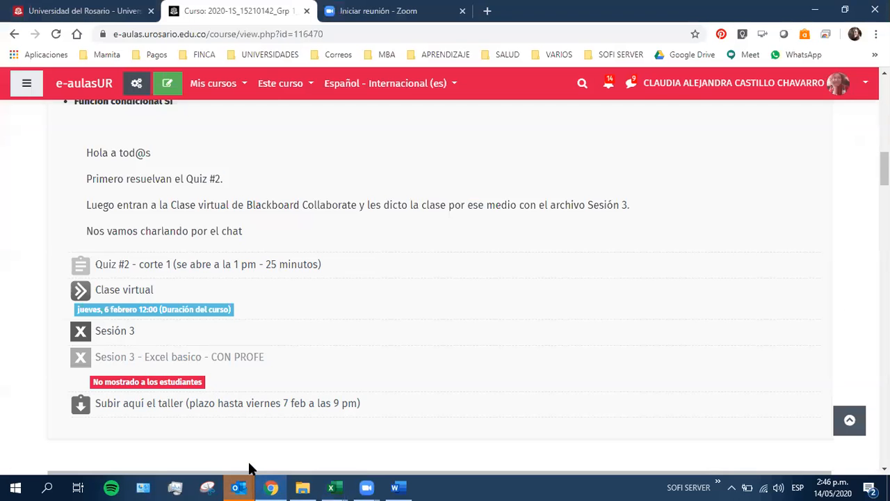
{"action": "scroll", "coordinate": [182, 243], "scroll_direction": "down", "scroll_amount": 3}
{"action": "scroll", "coordinate": [183, 251], "scroll_direction": "down", "scroll_amount": 1}
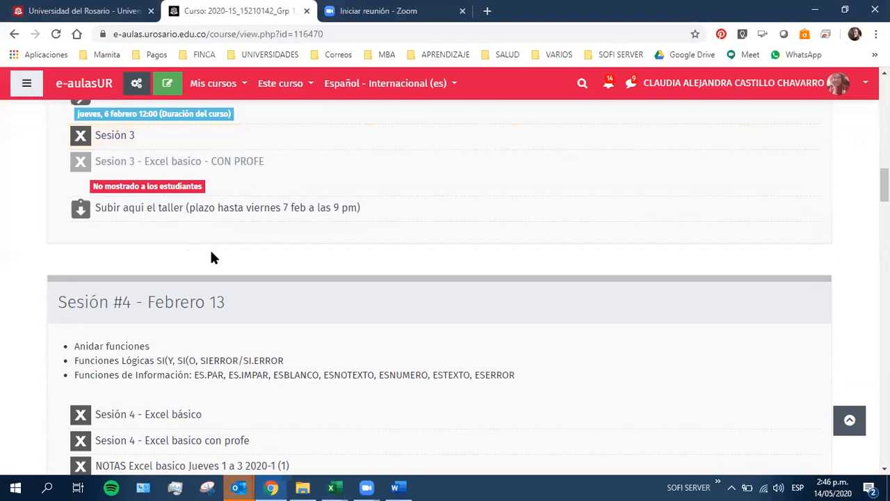
{"action": "left_click_drag", "start_coordinate": [884, 186], "coordinate": [884, 450]}
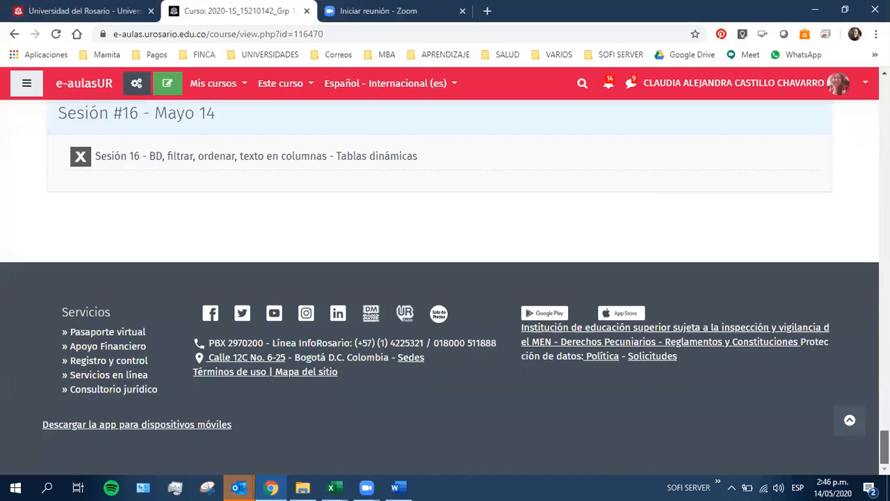
{"action": "scroll", "coordinate": [215, 229], "scroll_direction": "up", "scroll_amount": 1}
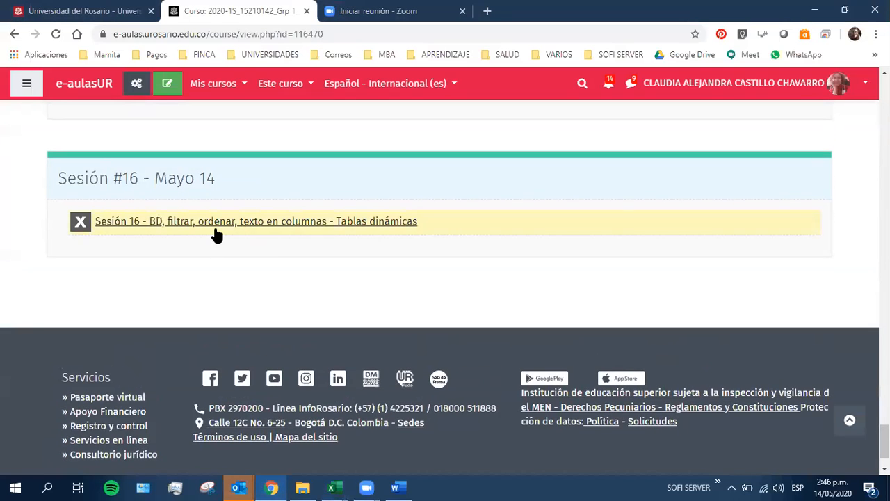